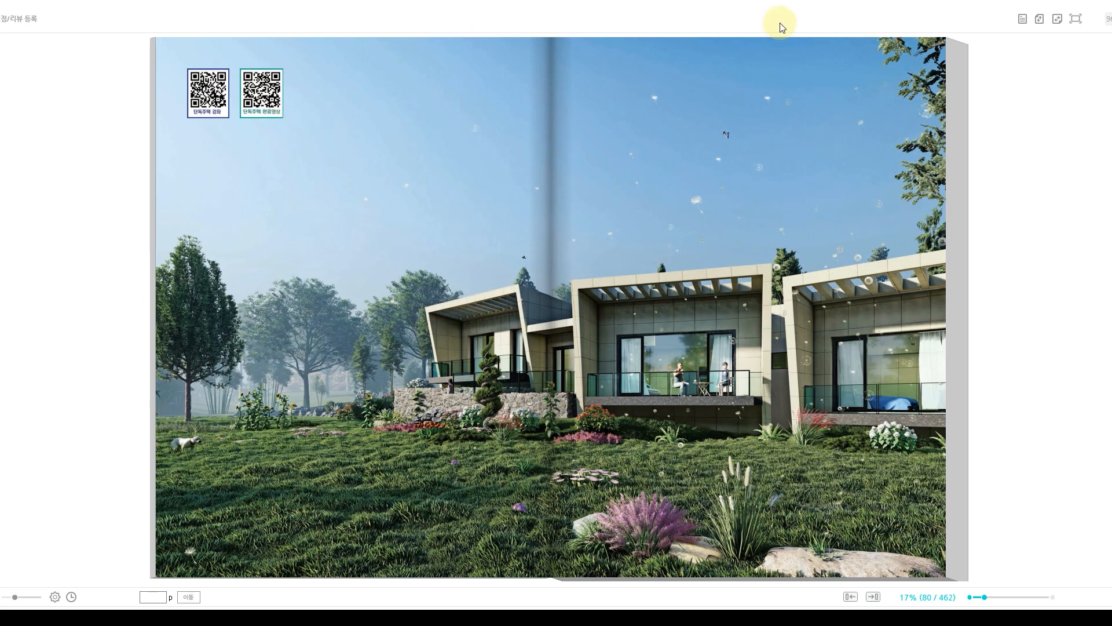
# - Page through Steps 1 and 2 of the detached house chapter, on importing the external model and applying library materials
pyautogui.press('Right')
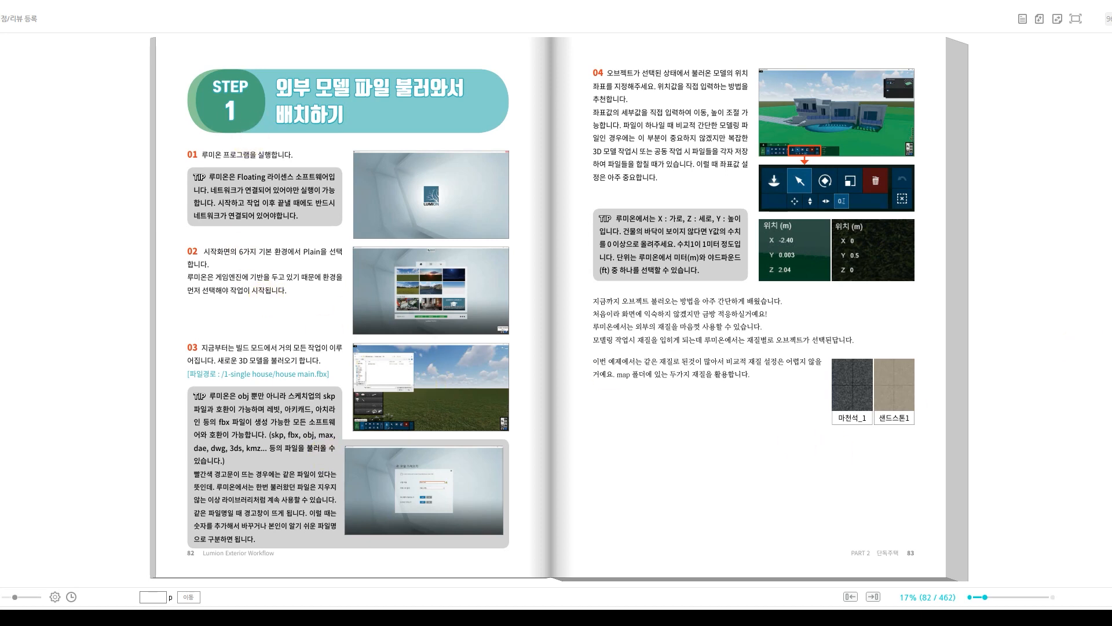
pyautogui.press('Right')
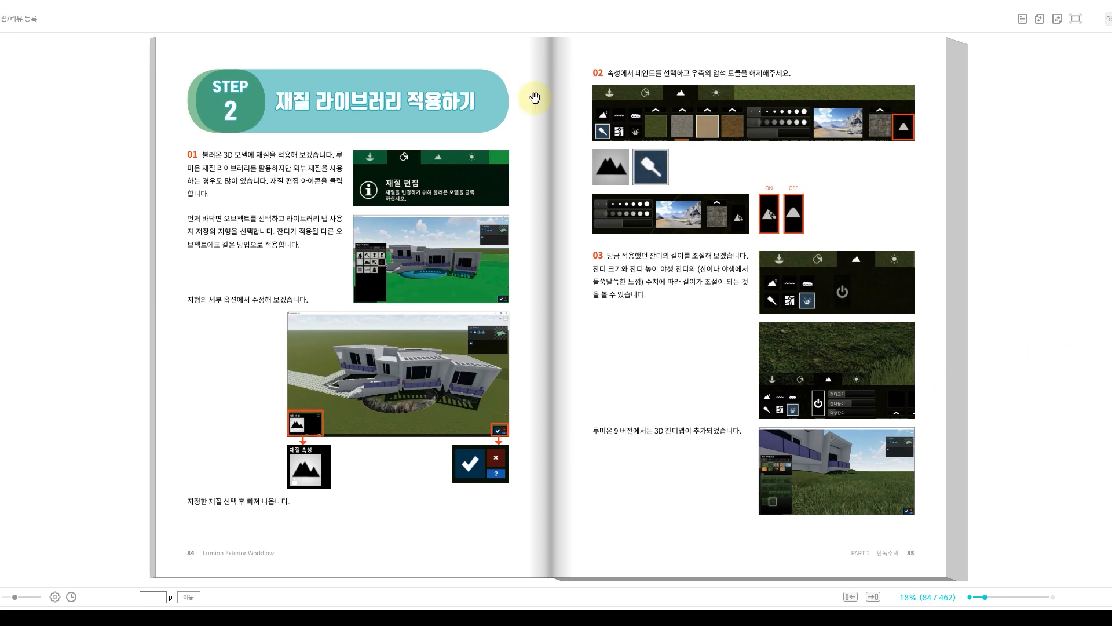
pyautogui.press('Right')
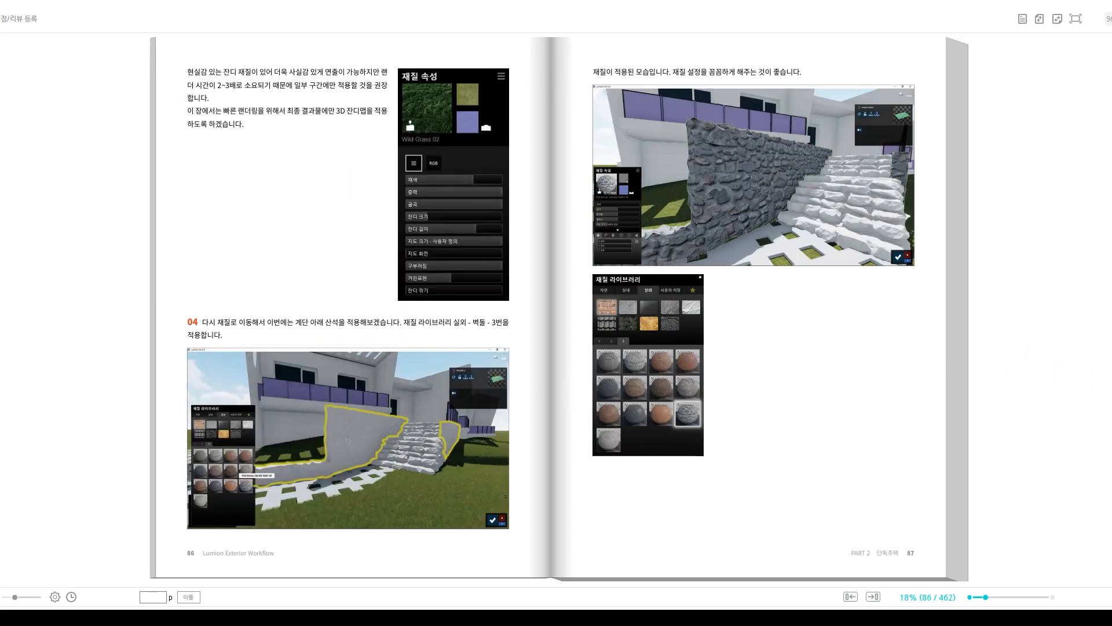
pyautogui.press('Right')
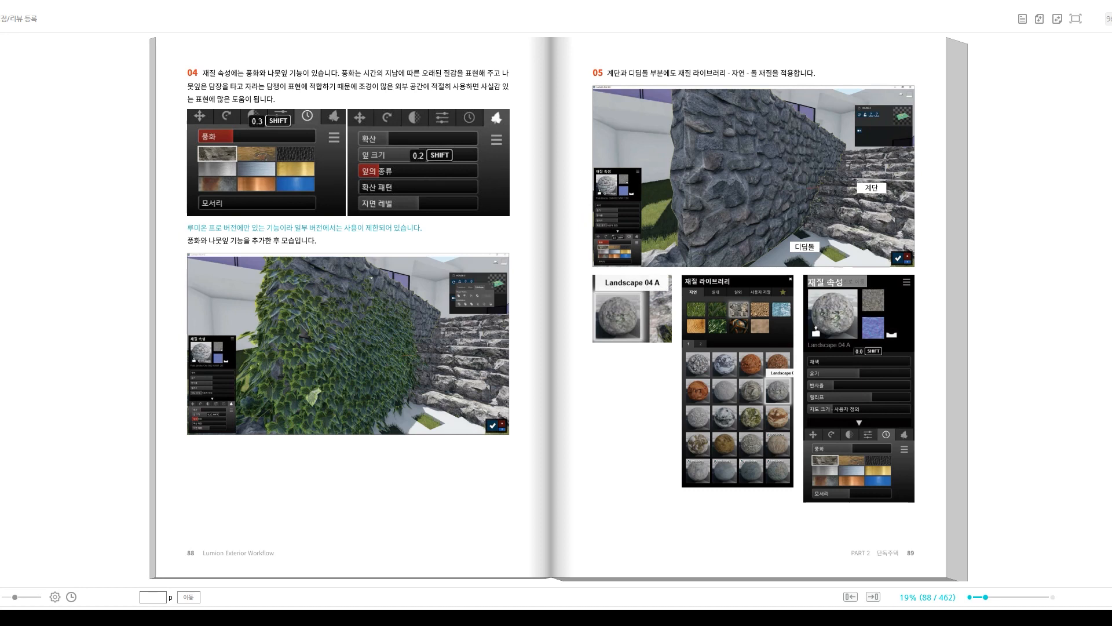
pyautogui.press('Right')
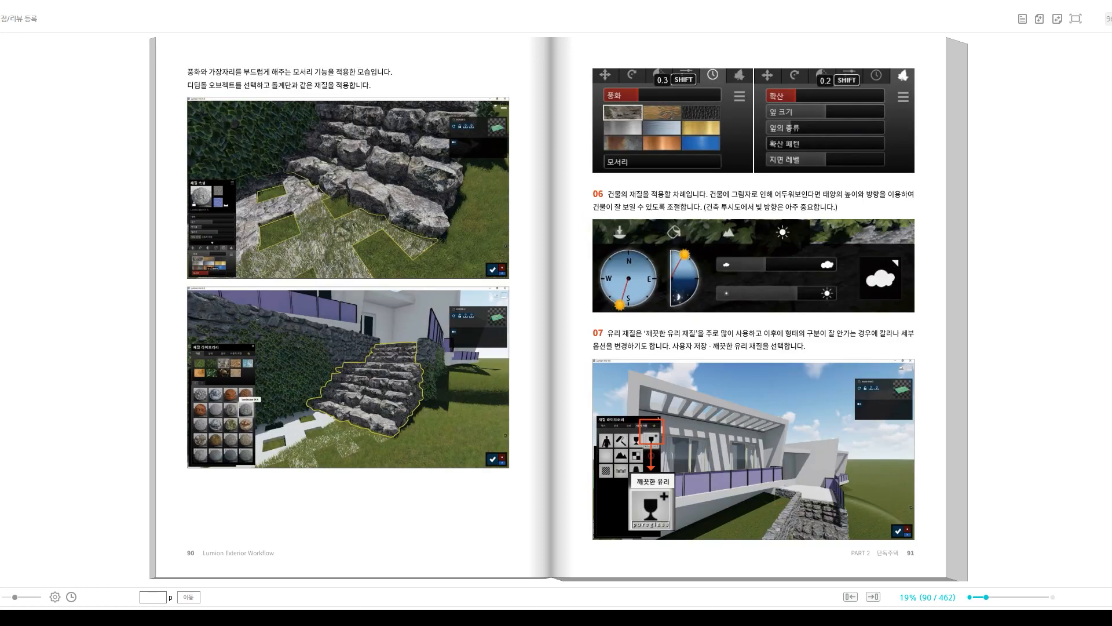
pyautogui.press('Right')
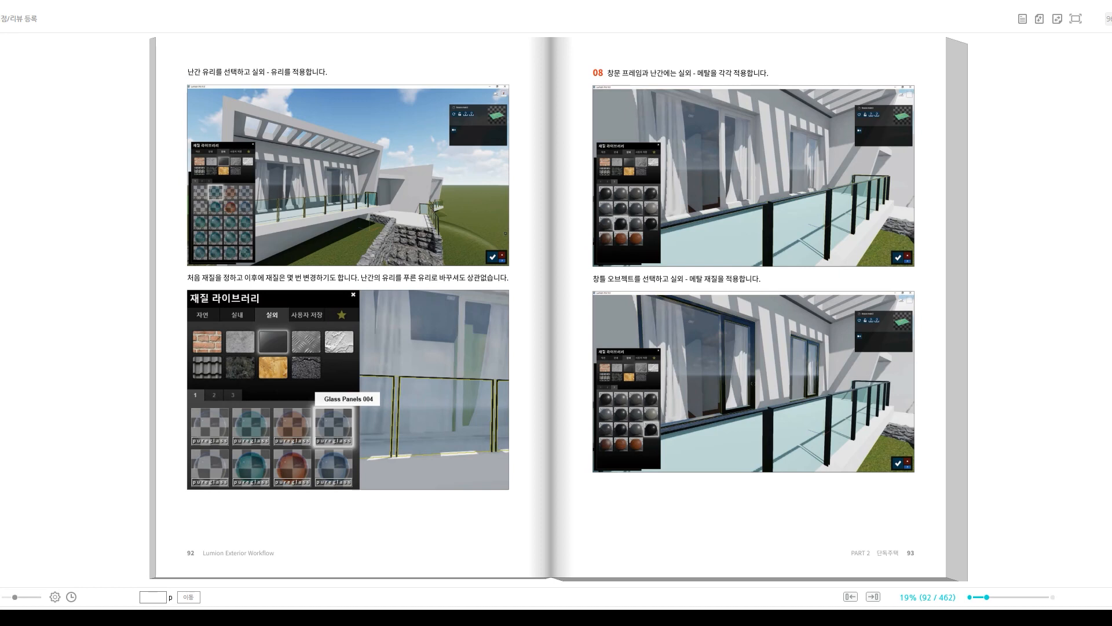
pyautogui.press('Right')
pyautogui.press('Right')
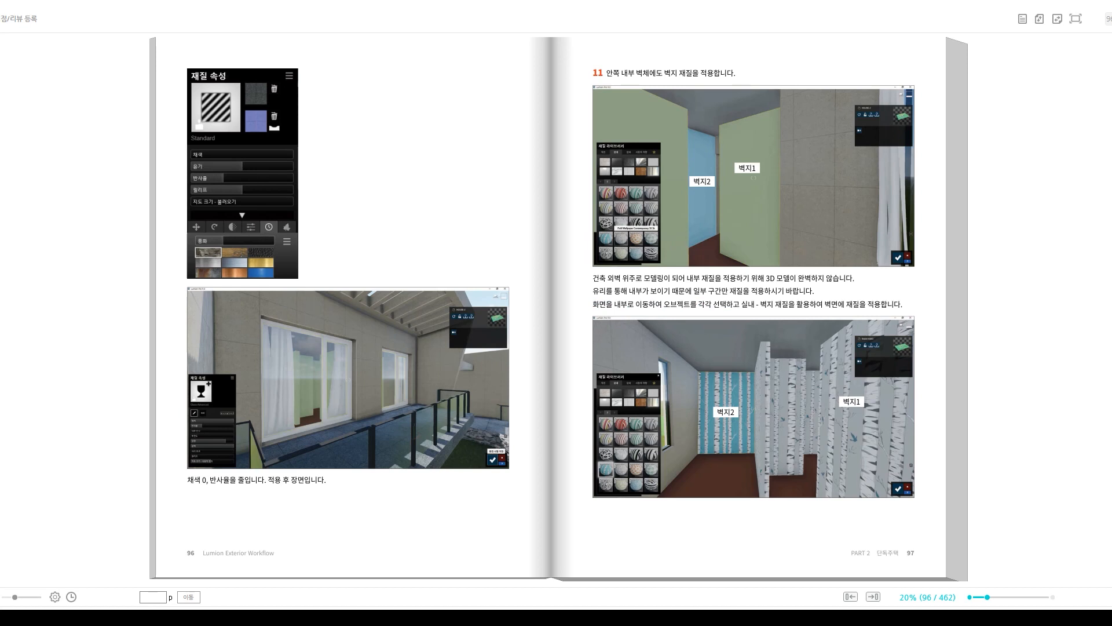
pyautogui.press('Right')
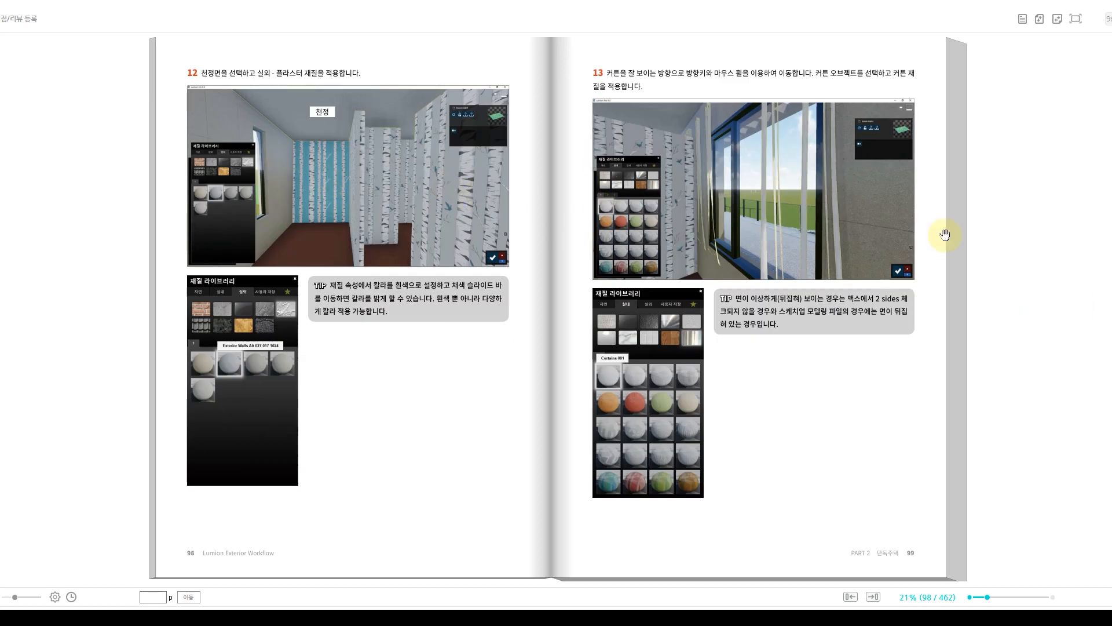
pyautogui.press('Right')
pyautogui.press('Right')
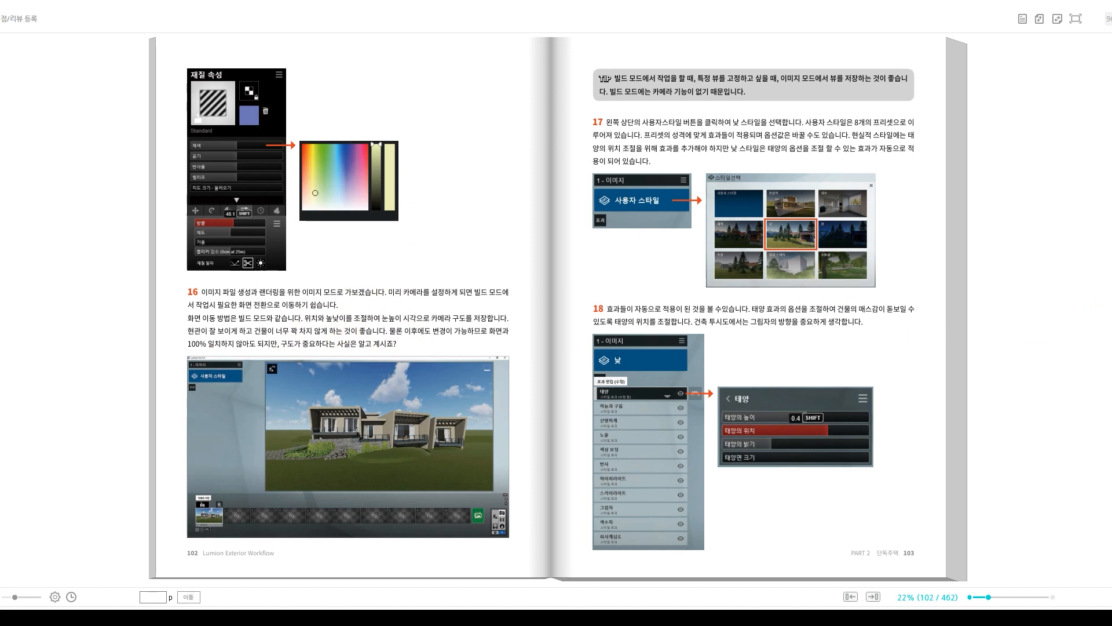
pyautogui.press('Right')
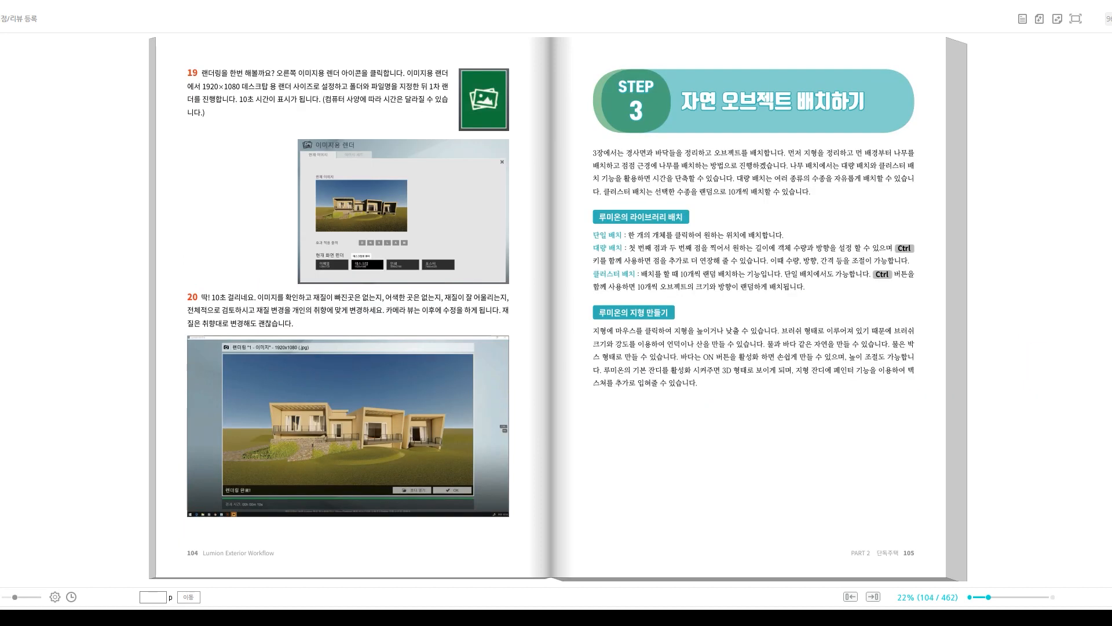
# - Page through Steps 3 and 4 of the detached house chapter, on shaping terrain, placing nature objects and placing interior objects
pyautogui.press('Right')
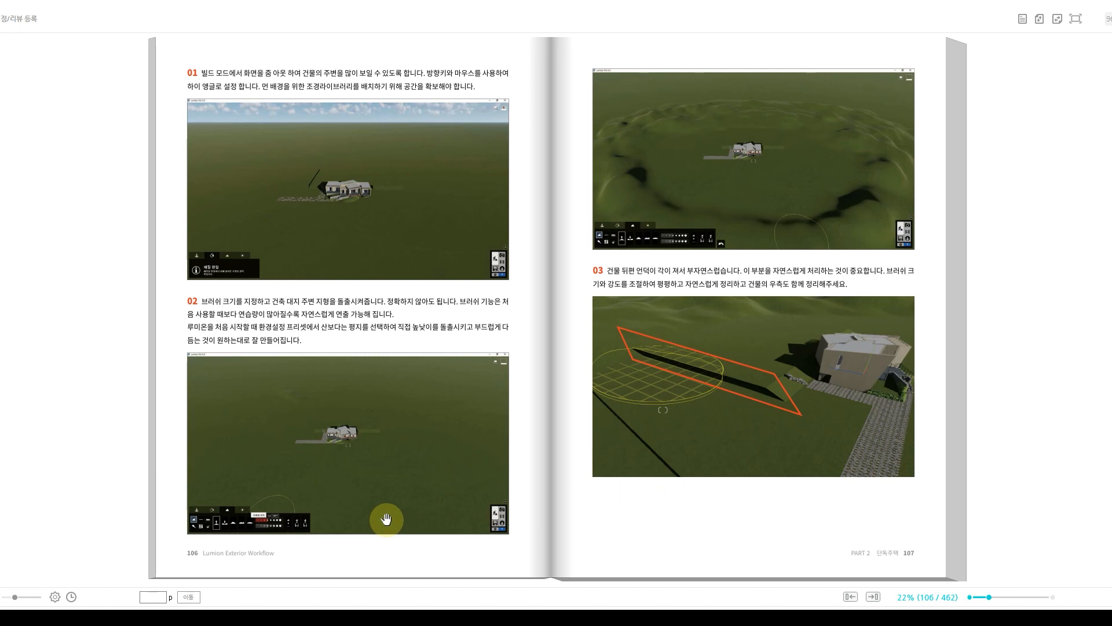
pyautogui.click(1110, 330)
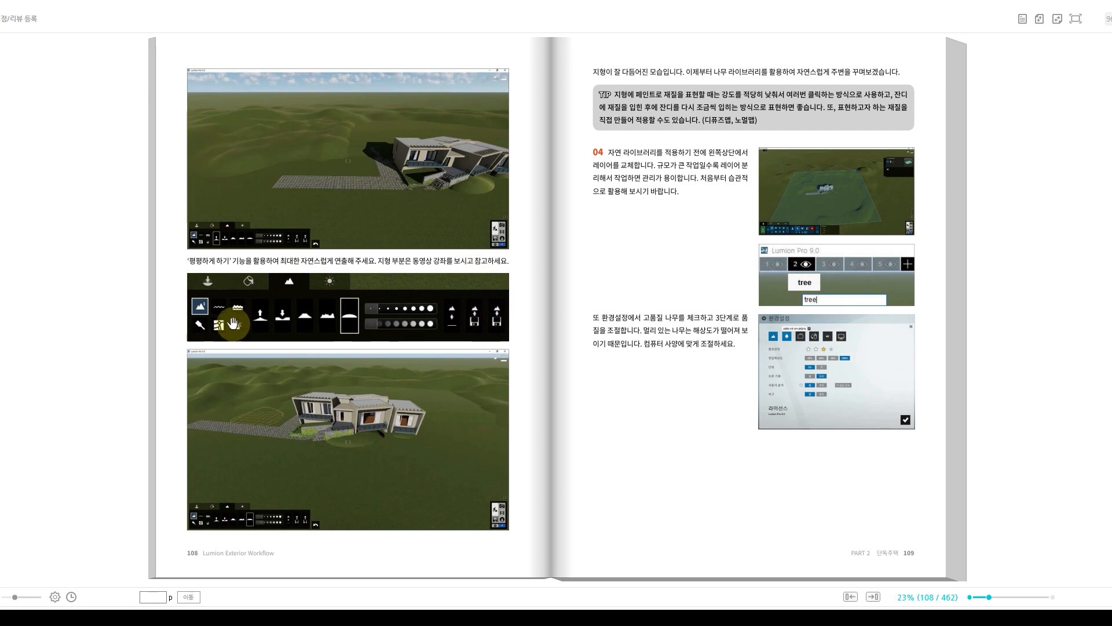
pyautogui.press('Right')
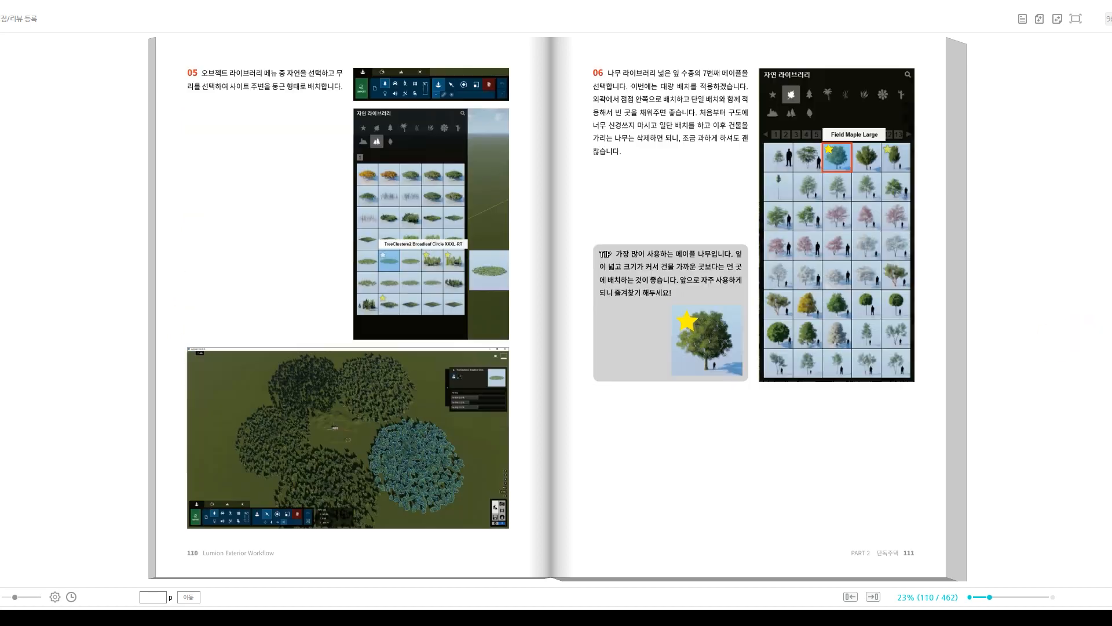
pyautogui.press('Right')
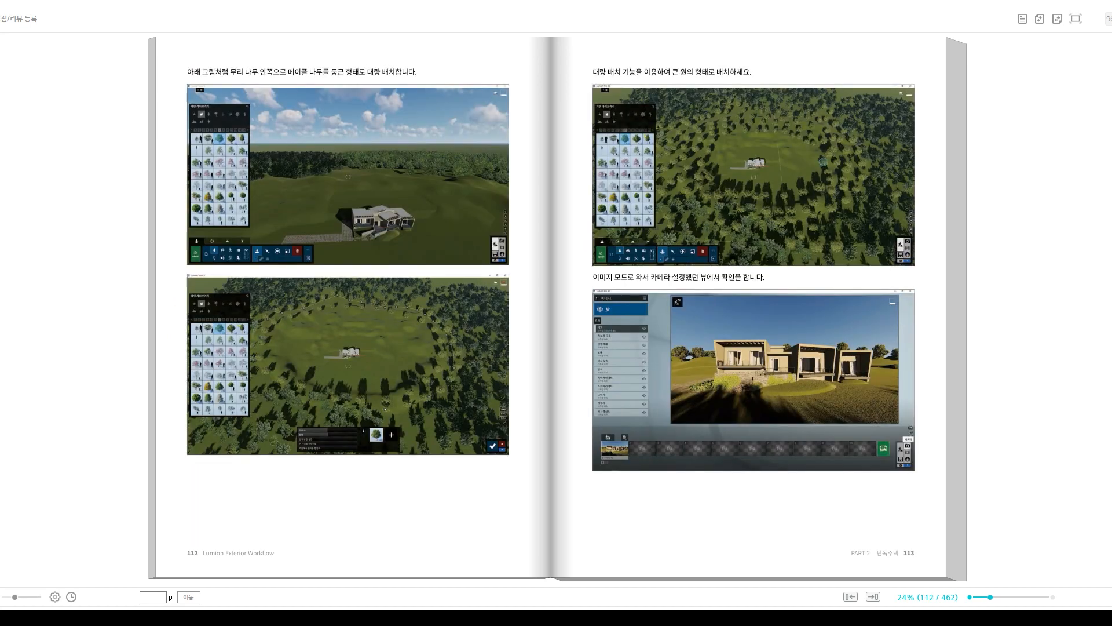
pyautogui.press('Right')
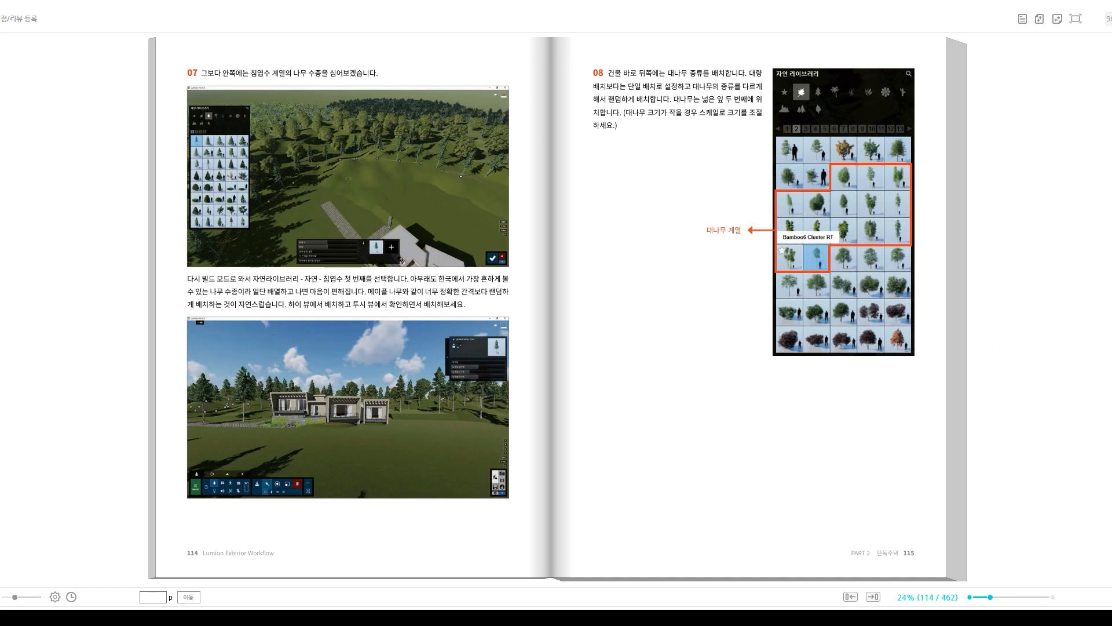
pyautogui.press('Right')
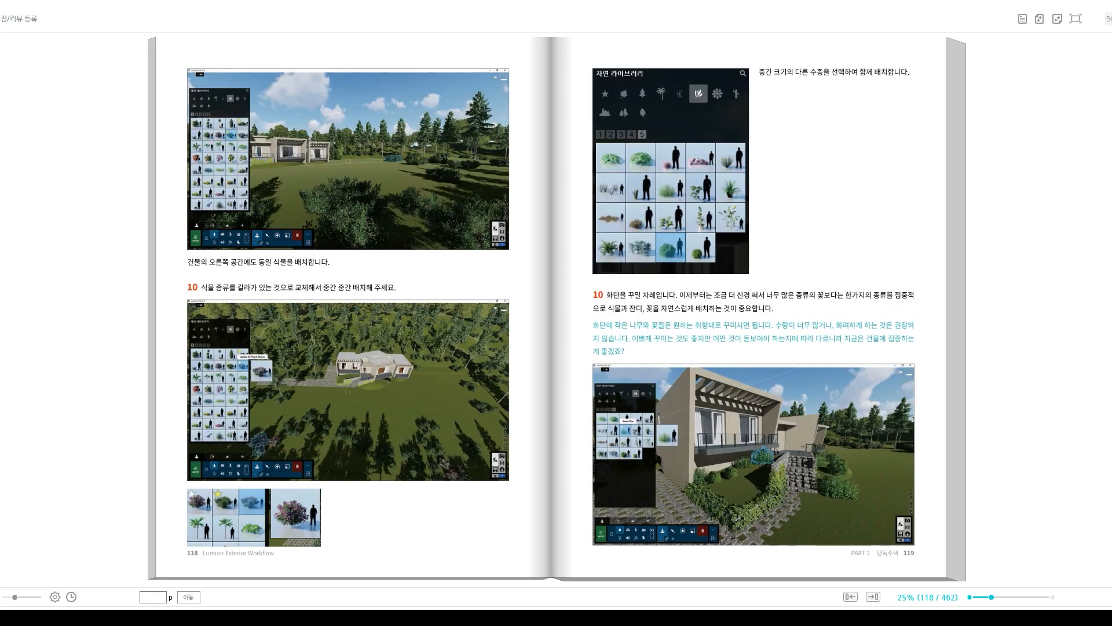
pyautogui.press('Right')
pyautogui.press('Right')
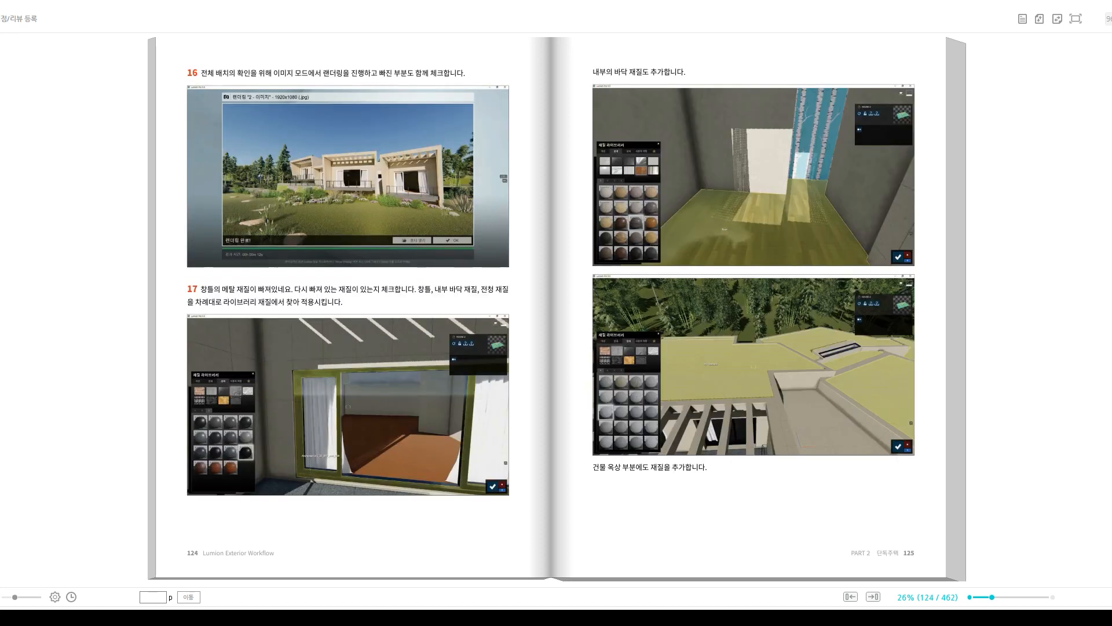
pyautogui.press('Right')
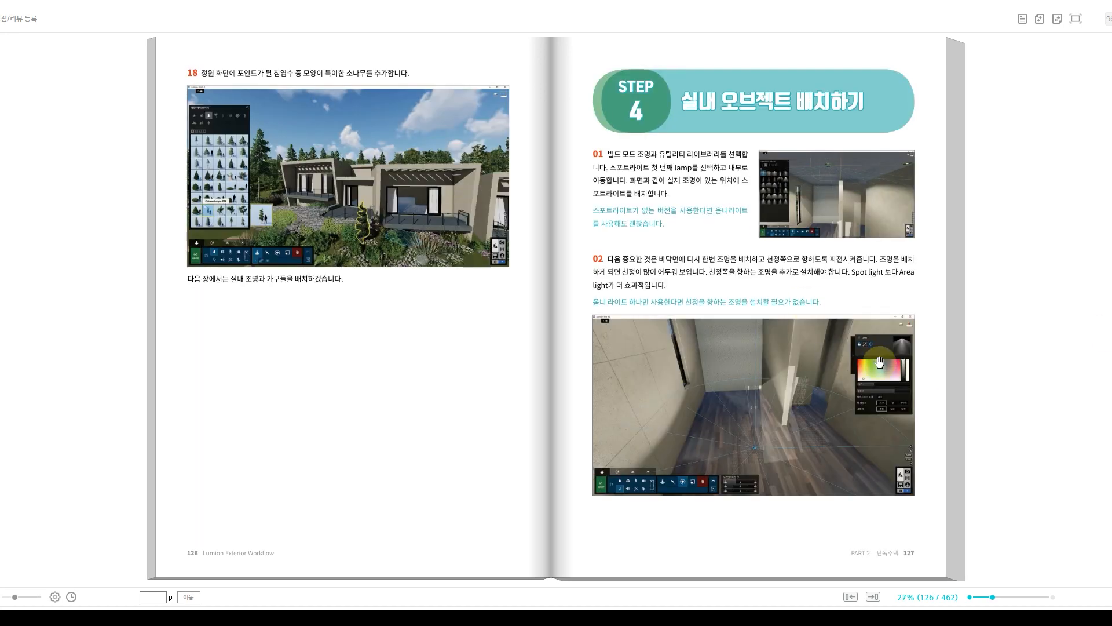
pyautogui.press('Right')
pyautogui.press('Right')
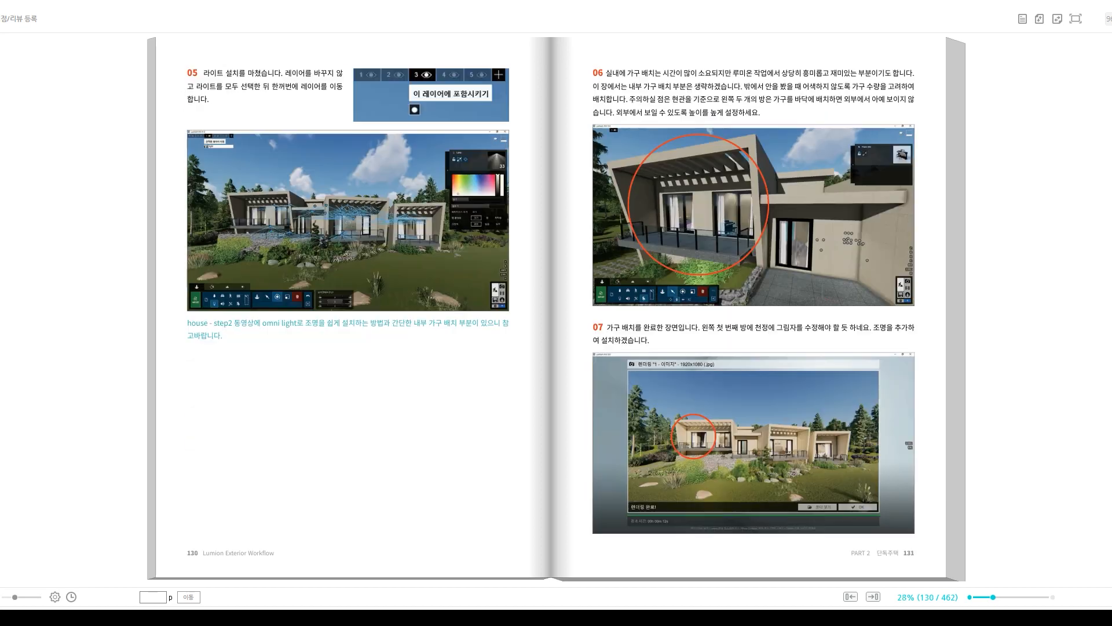
pyautogui.press('Right')
pyautogui.press('Right')
pyautogui.press('Right')
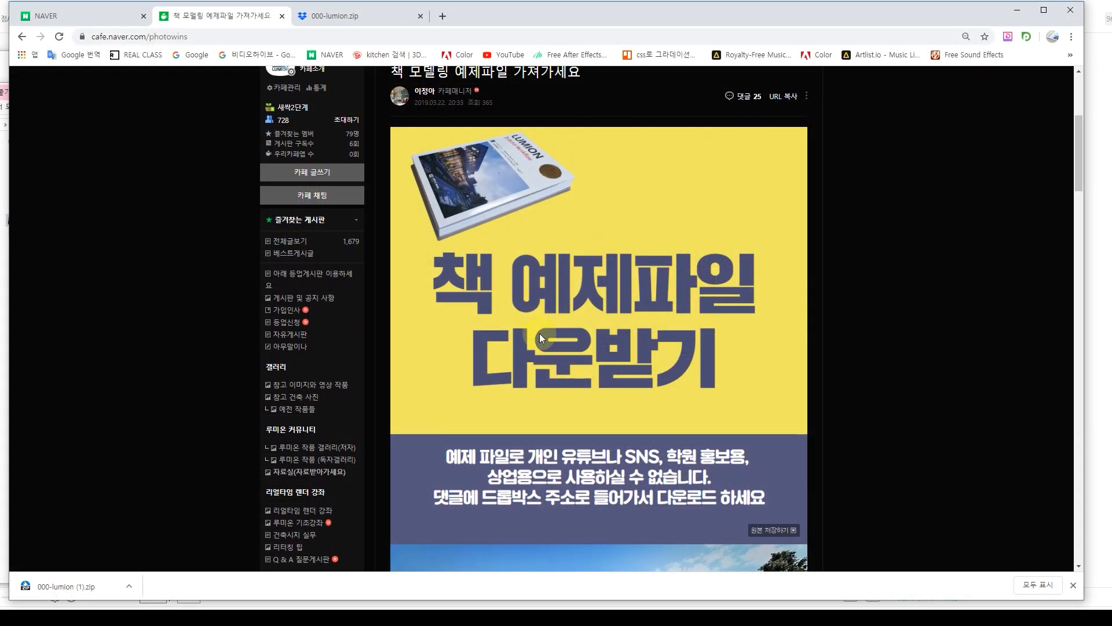
# - Find the Dropbox link in the comments of the book's example-file post and view the 000-lumion.zip download page
pyautogui.scroll(-12, 540, 333)
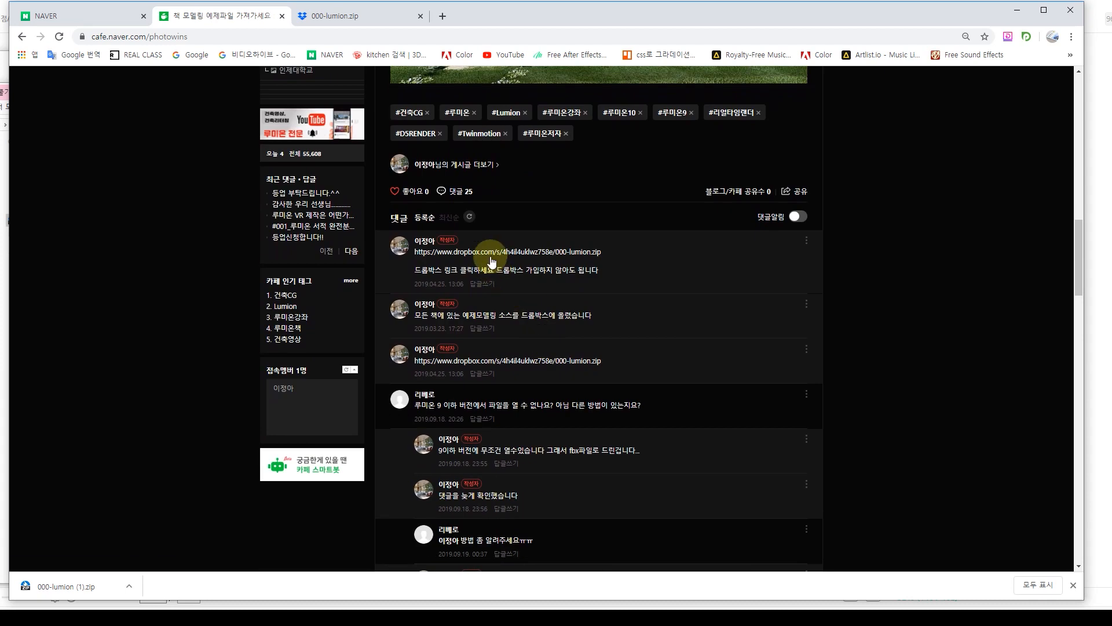
pyautogui.click(327, 24)
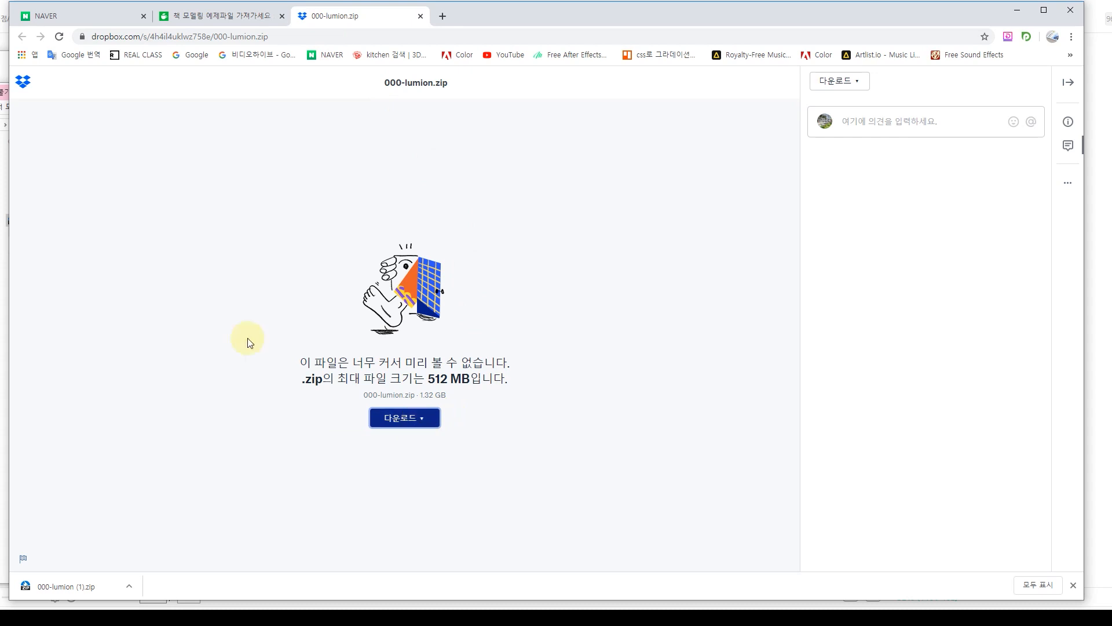
# - Extract 000-lumion (1).zip with Bandizip inside the 01 TEST EX folder
pyautogui.click(5, 186)
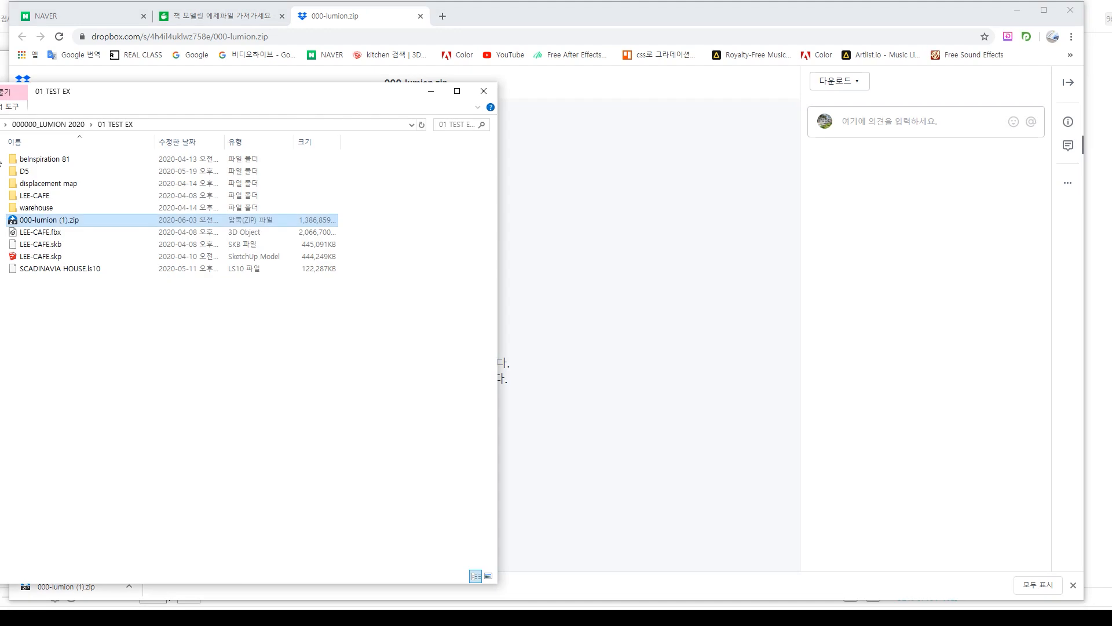
pyautogui.rightClick(46, 224)
pyautogui.click(82, 291)
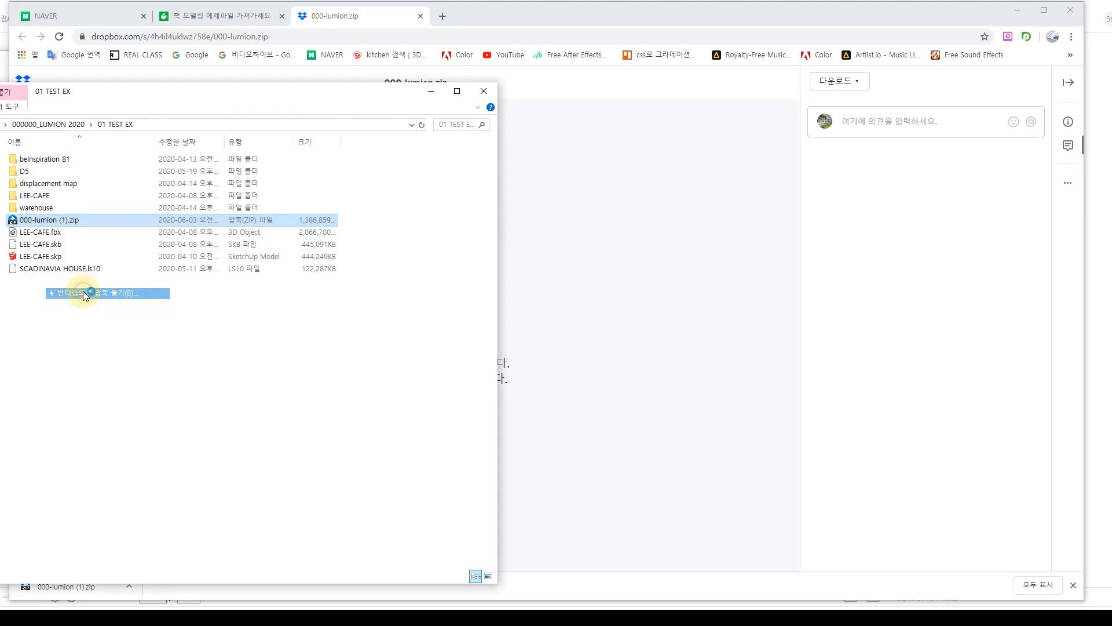
pyautogui.press('Return')
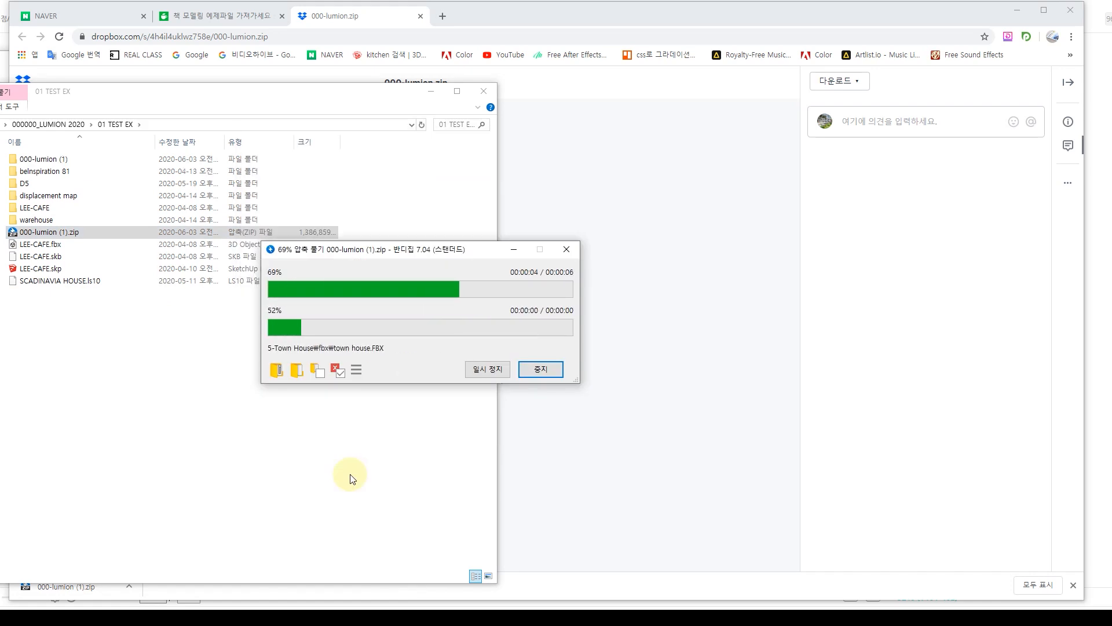
pyautogui.click(539, 415)
# - Open the extracted 000-lumion (1) folder, check the contents of 6-ENGLISH LIBRARY and return to the list of example folders
pyautogui.doubleClick(55, 159)
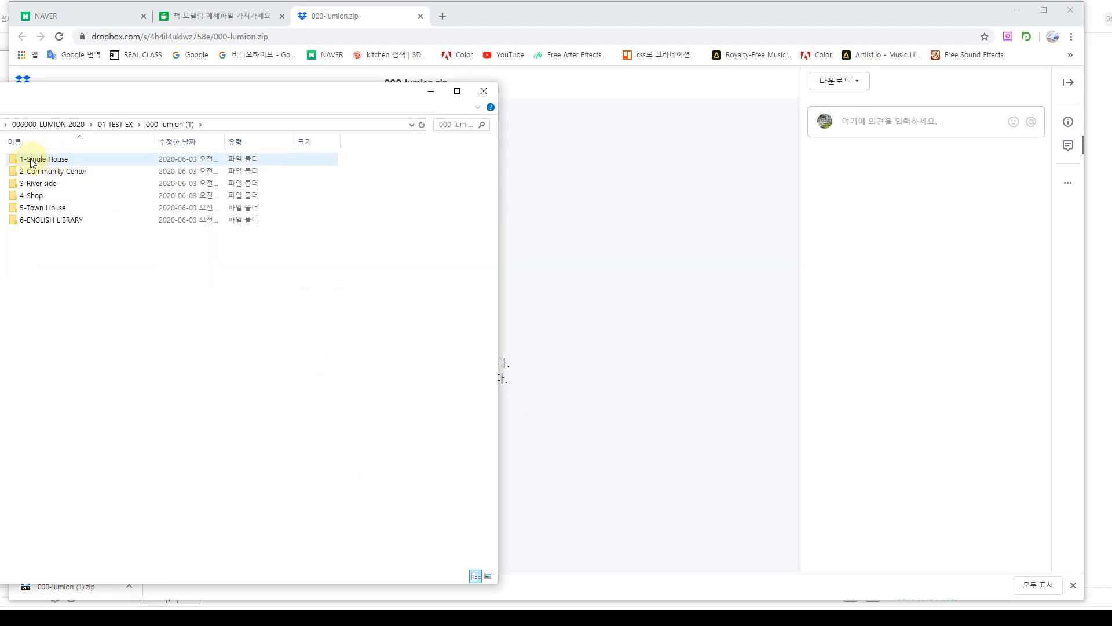
pyautogui.doubleClick(47, 221)
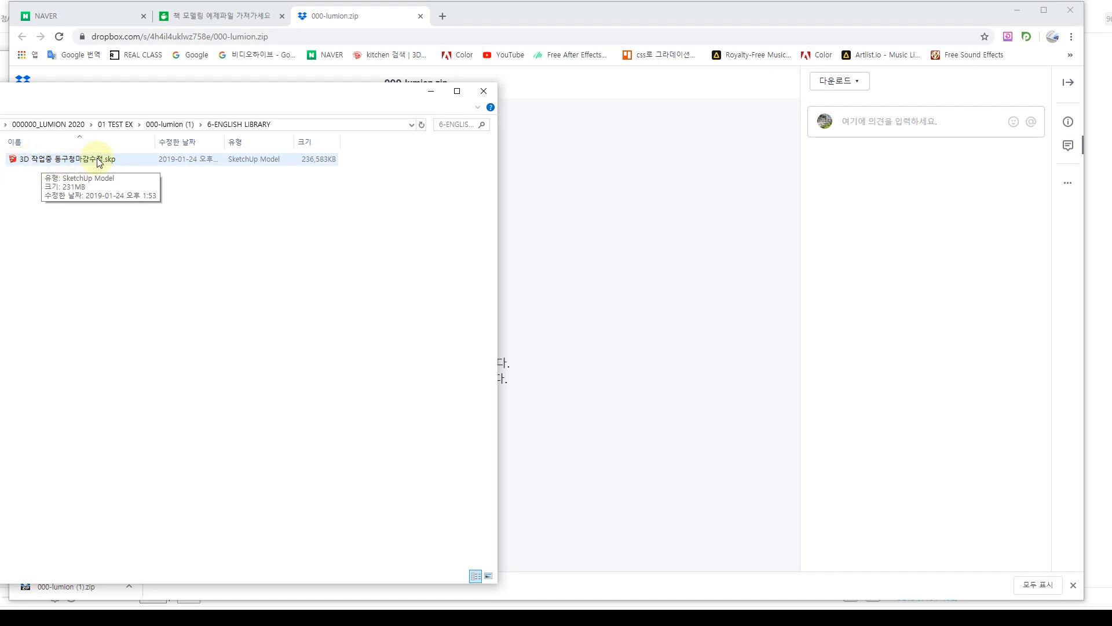
pyautogui.click(172, 125)
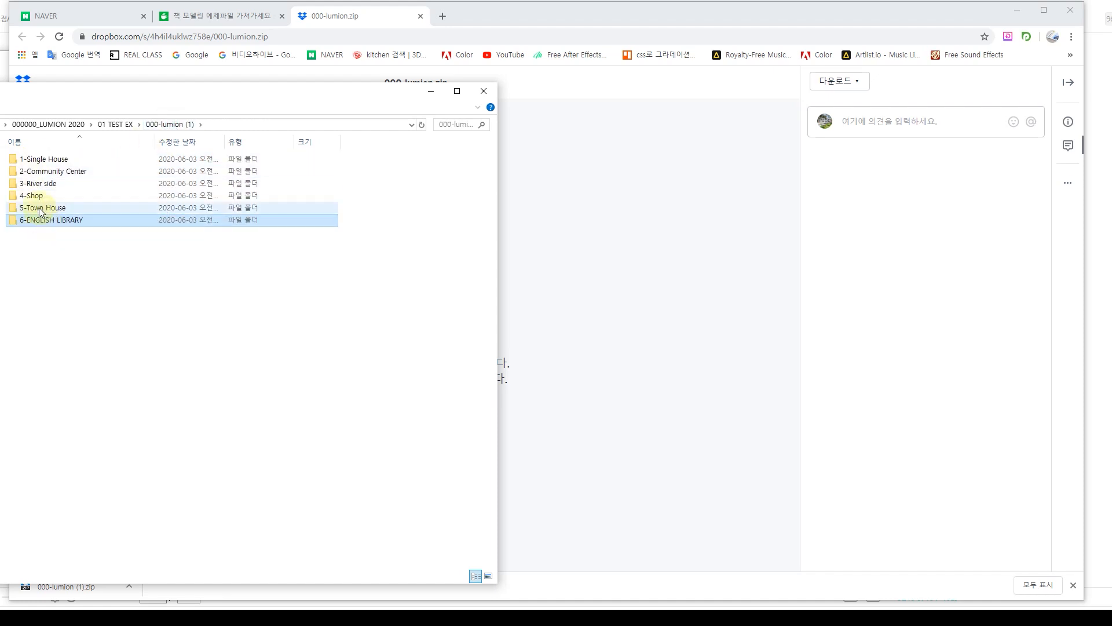
# - Open the 1-Single House folder, check the files in its render option subfolder and go back
pyautogui.click(45, 161)
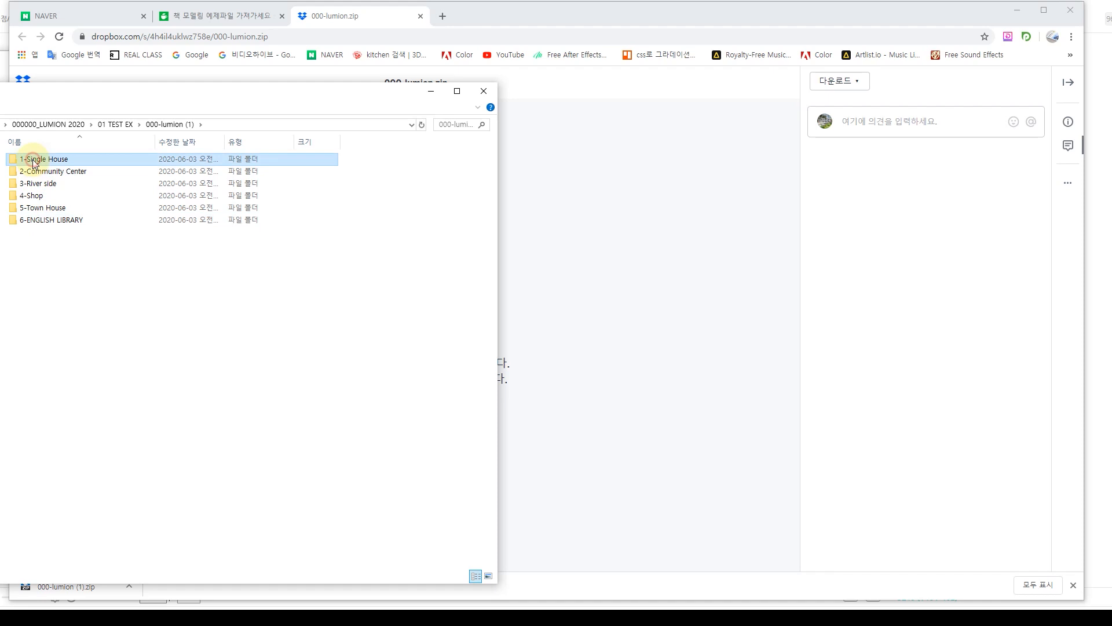
pyautogui.doubleClick(45, 161)
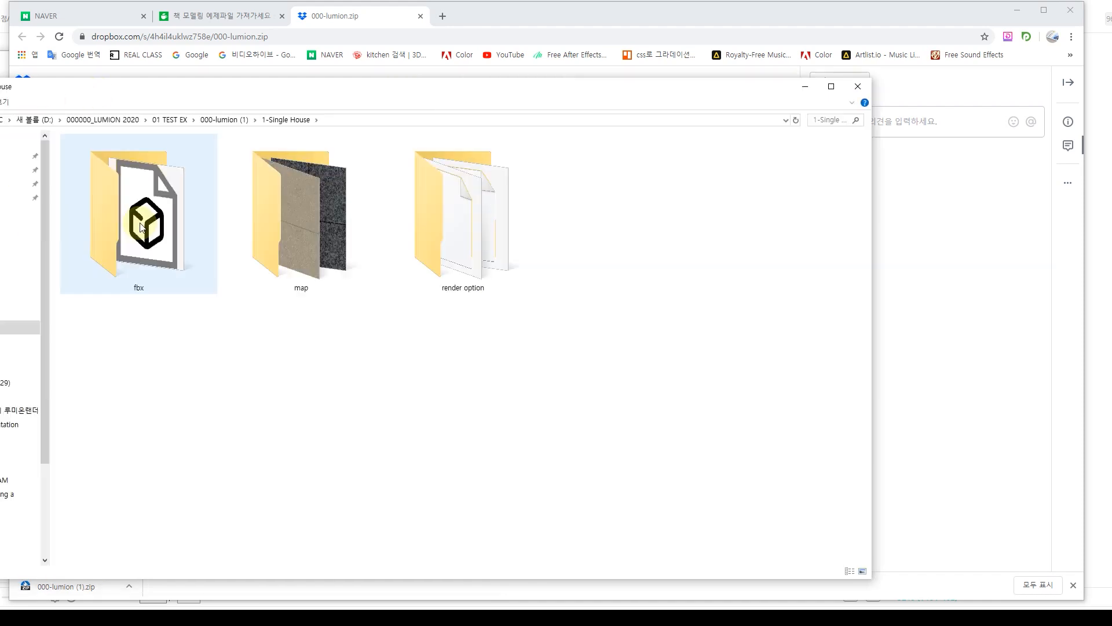
pyautogui.click(140, 226)
pyautogui.click(301, 207)
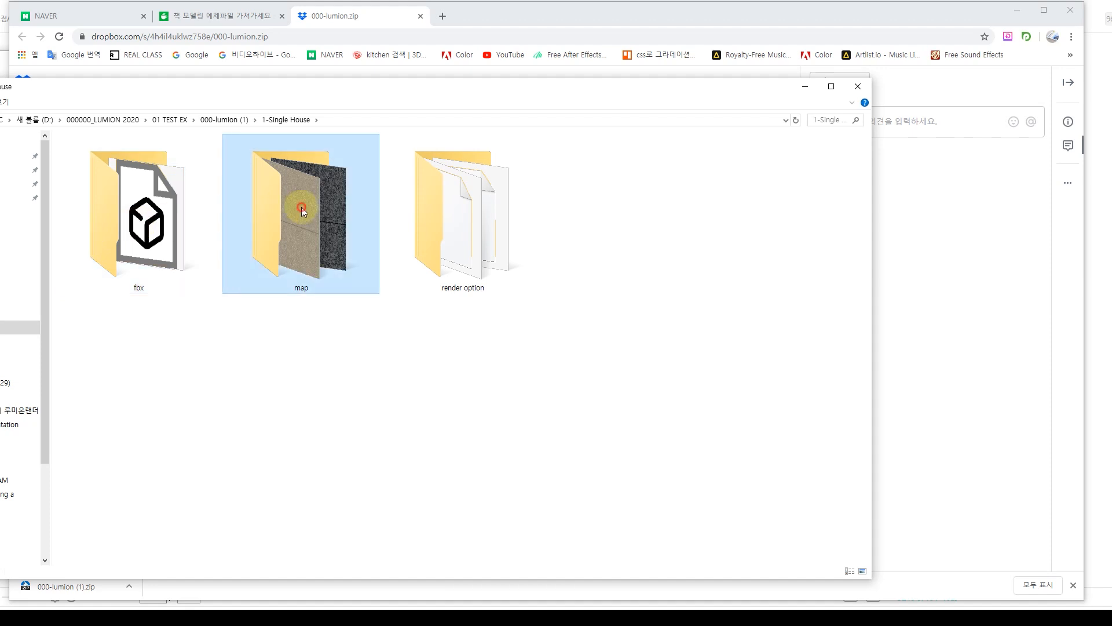
pyautogui.doubleClick(458, 246)
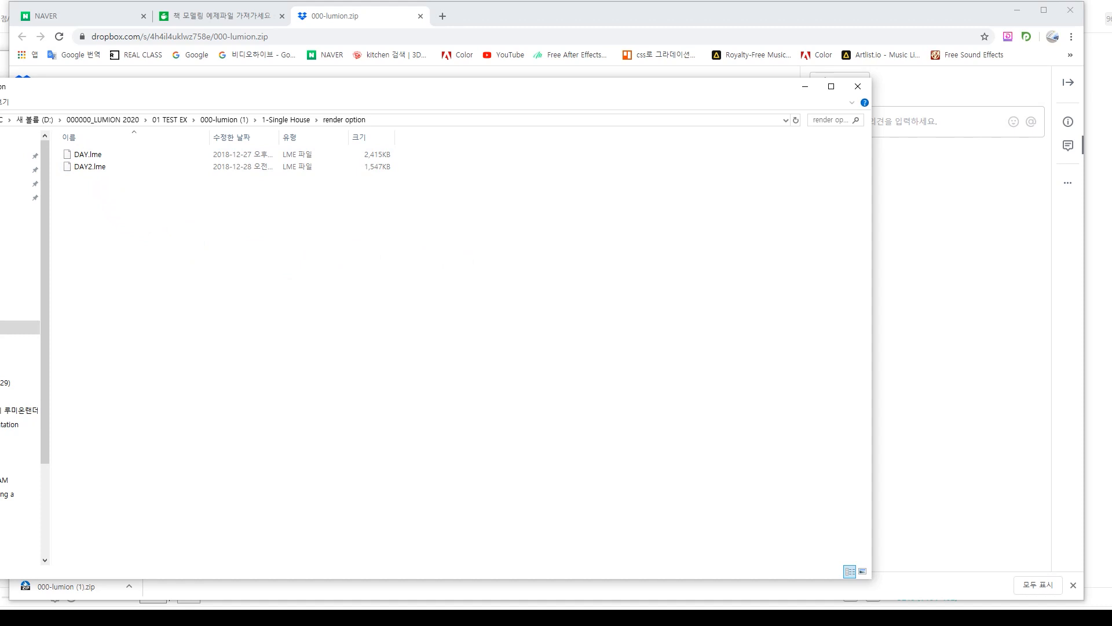
pyautogui.hotkey('alt', 'Left')
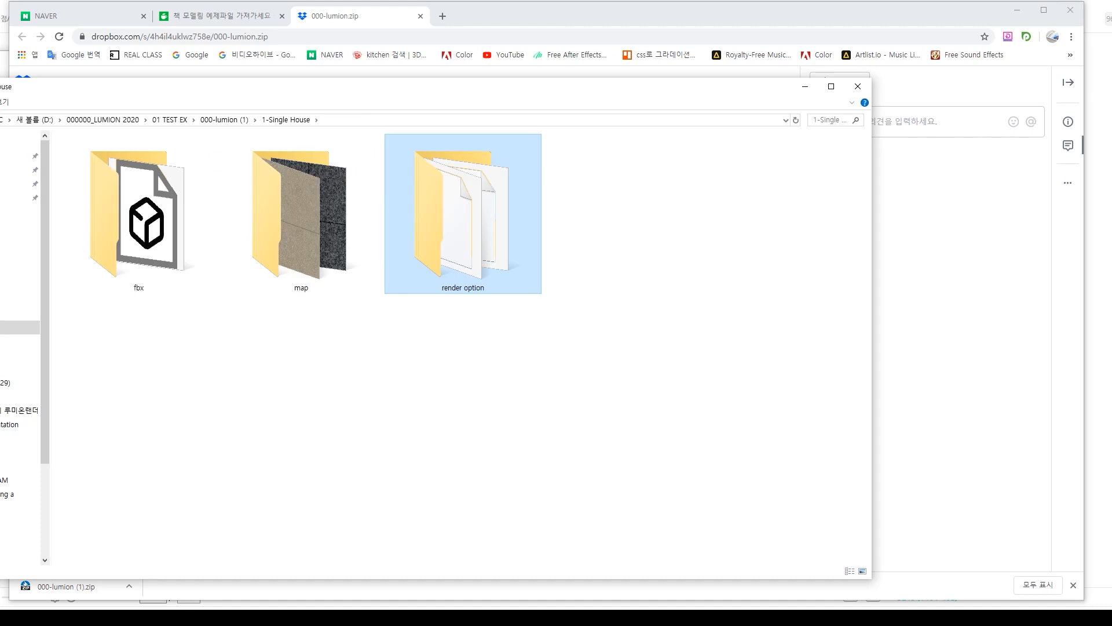
# - Check the model file in the fbx subfolder of 1-Single House and the texture images in its map subfolder
pyautogui.doubleClick(139, 229)
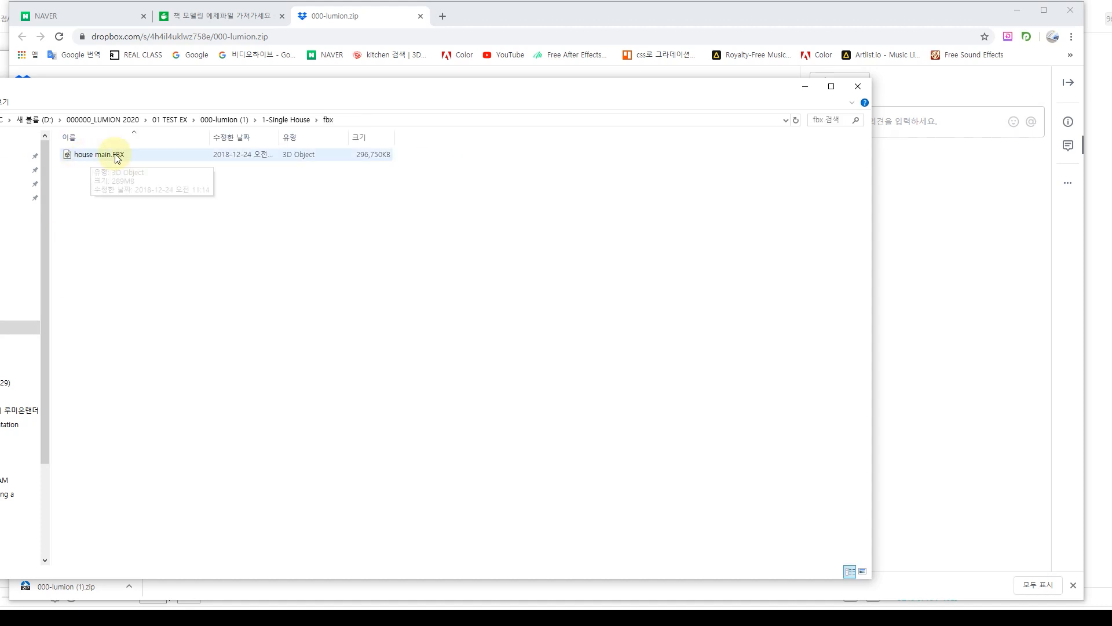
pyautogui.hotkey('alt', 'Left')
pyautogui.doubleClick(283, 220)
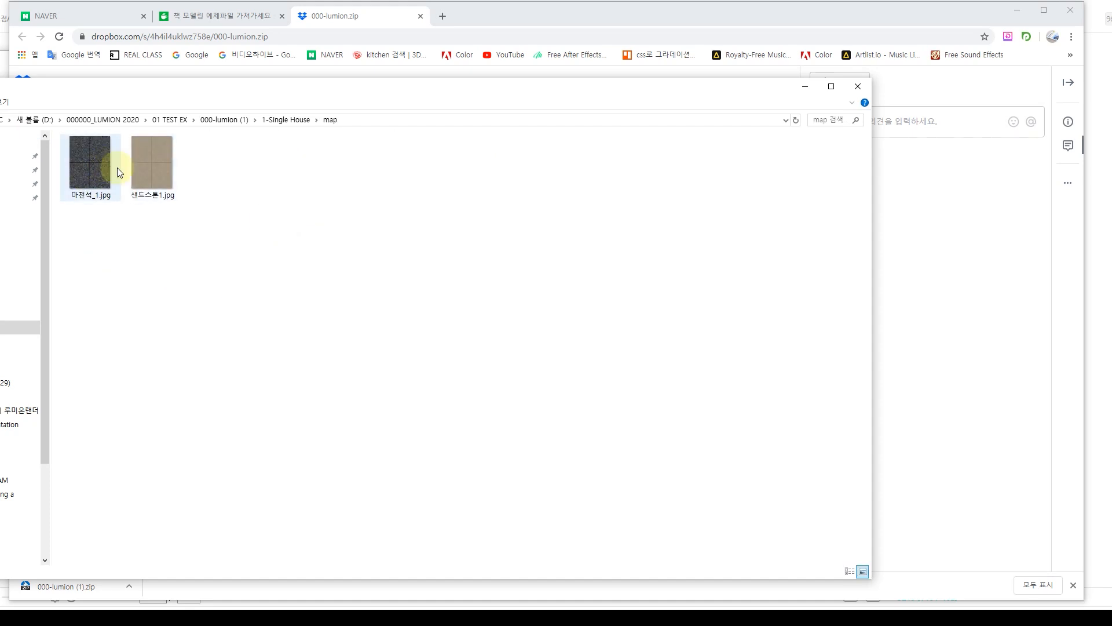
# - Check the texture images in the map folder, return to 1-Single House and reopen its fbx subfolder with house main.FBX
pyautogui.moveTo(139, 172)
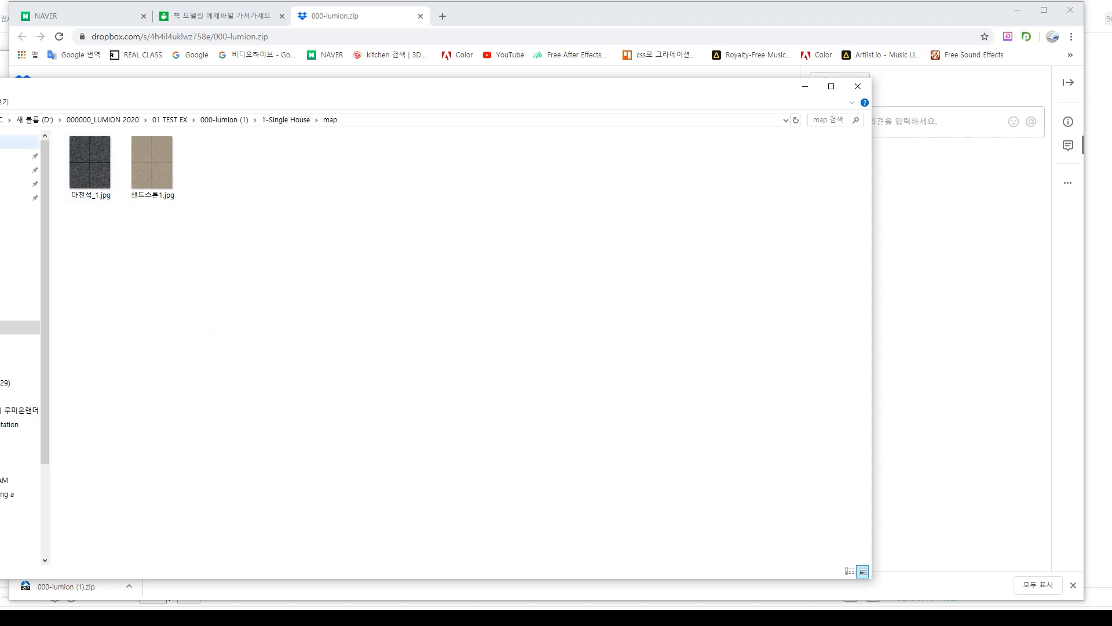
pyautogui.hotkey('alt', 'Left')
pyautogui.doubleClick(151, 211)
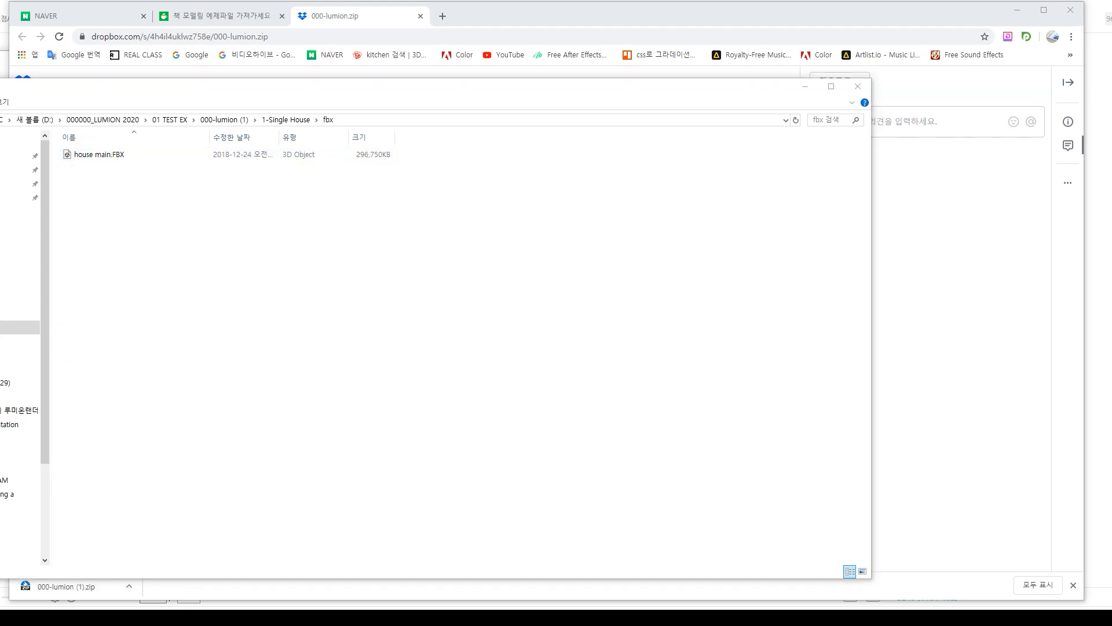
pyautogui.click(145, 63)
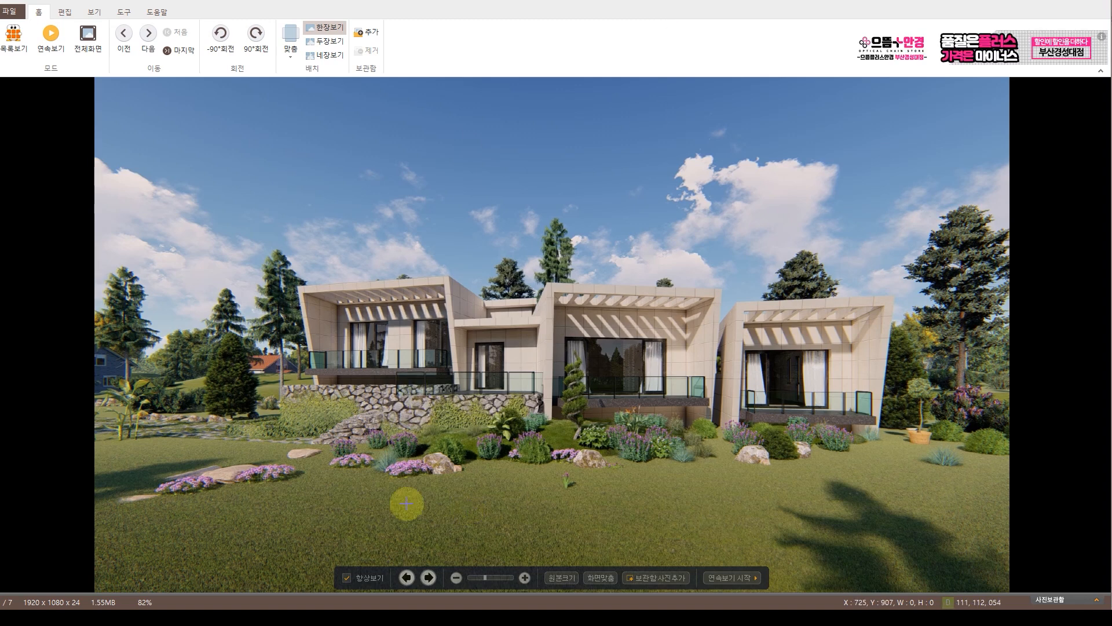
# - Switch to the image viewer and compare the sample house renders, examining the exterior finish and what is placed behind the windows
pyautogui.click(428, 577)
pyautogui.click(430, 577)
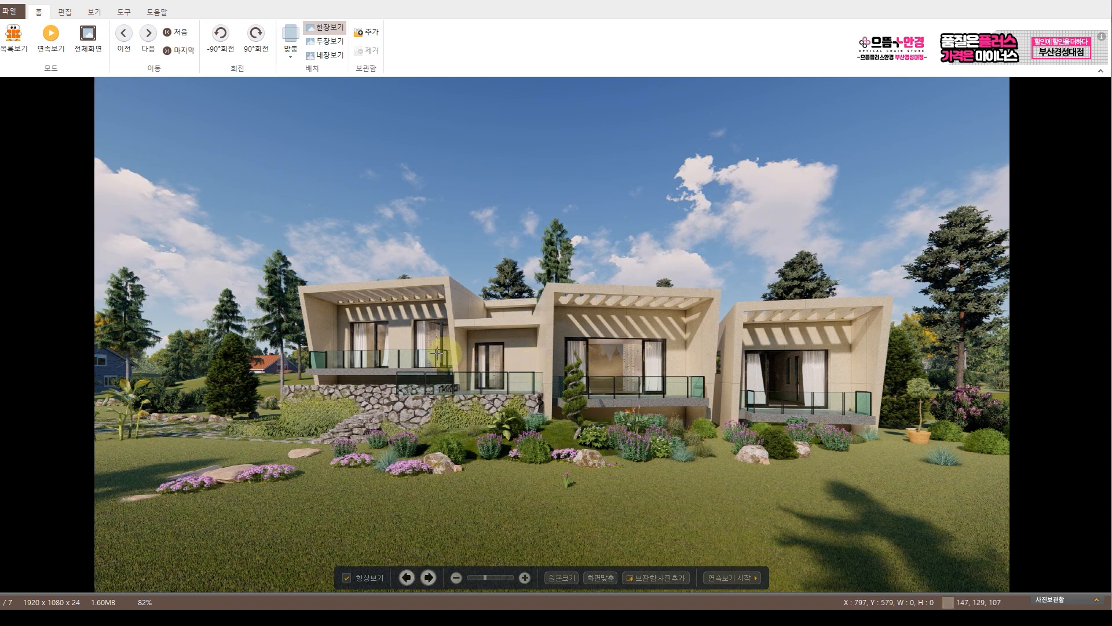
pyautogui.click(406, 576)
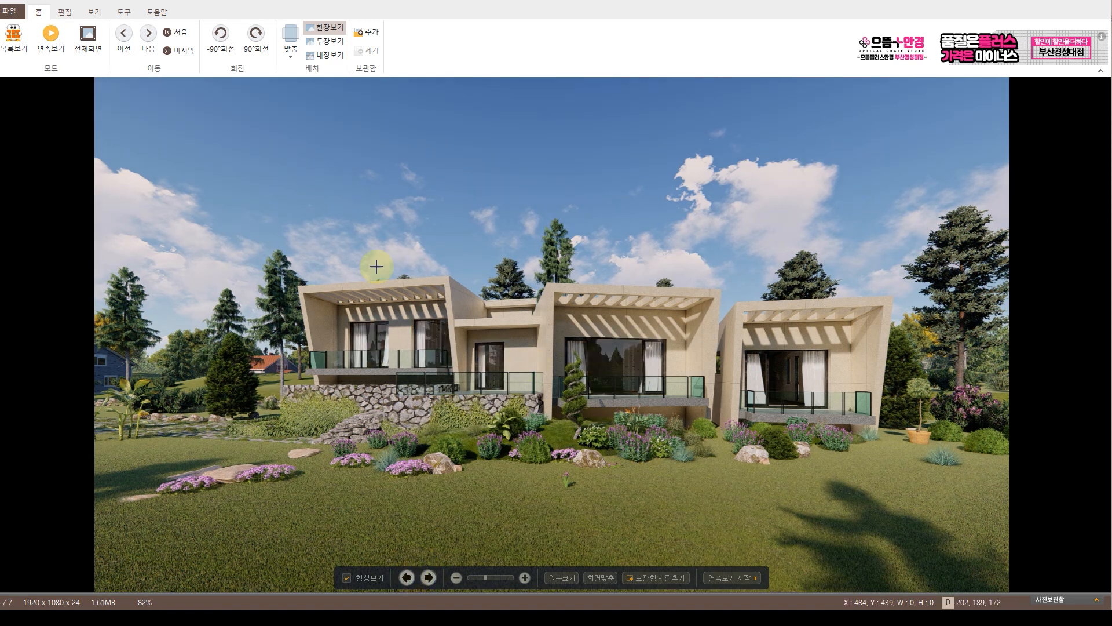
pyautogui.click(429, 577)
pyautogui.click(429, 577)
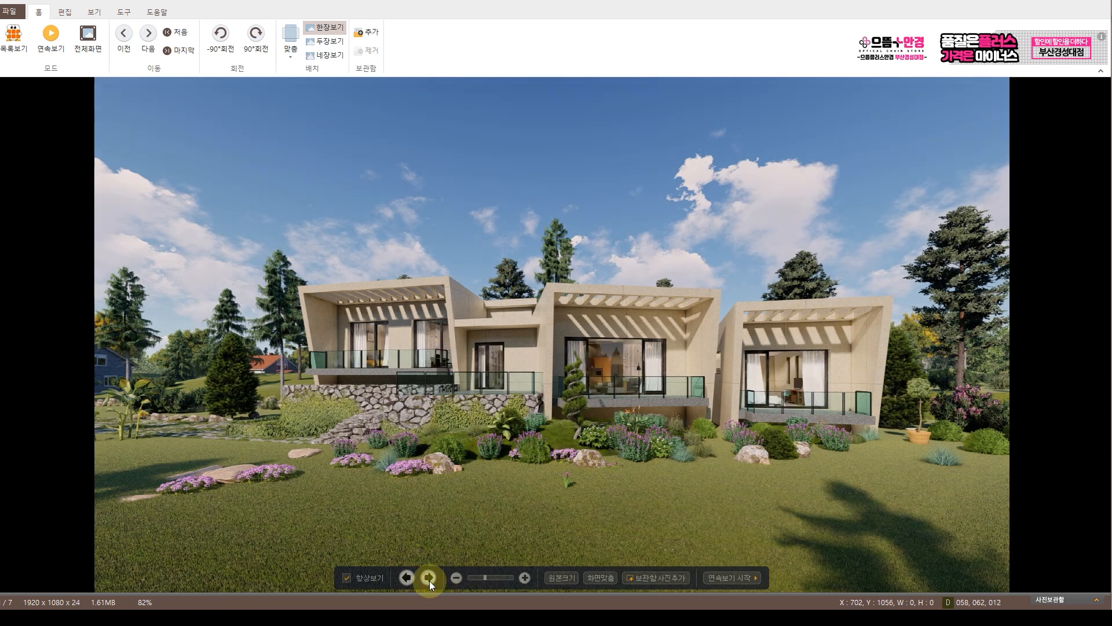
pyautogui.click(407, 577)
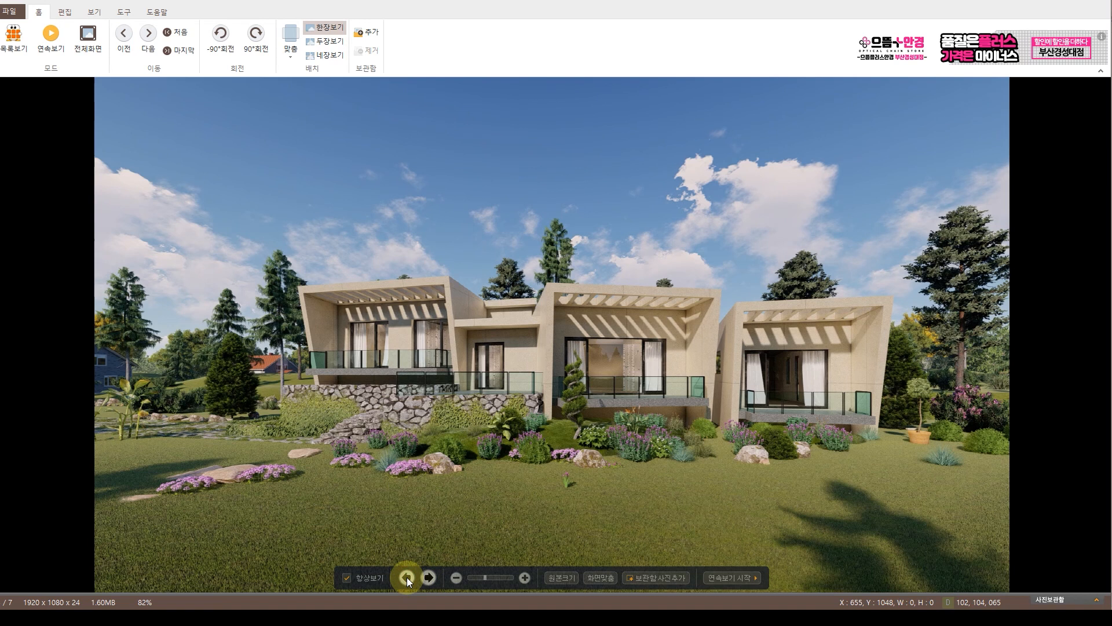
pyautogui.click(407, 577)
pyautogui.click(435, 577)
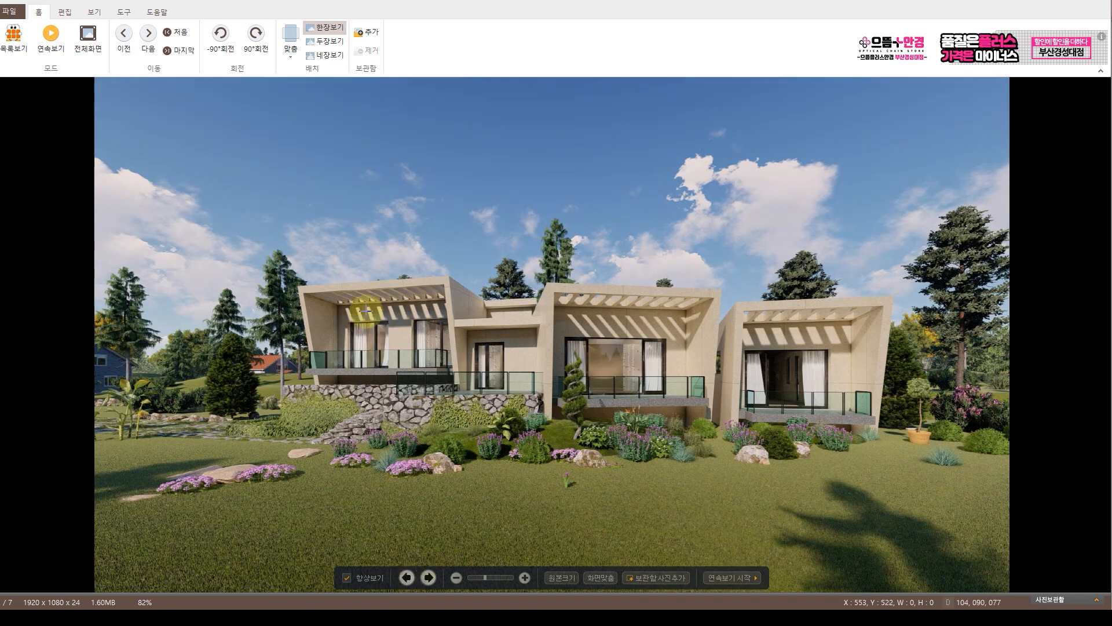
pyautogui.click(435, 576)
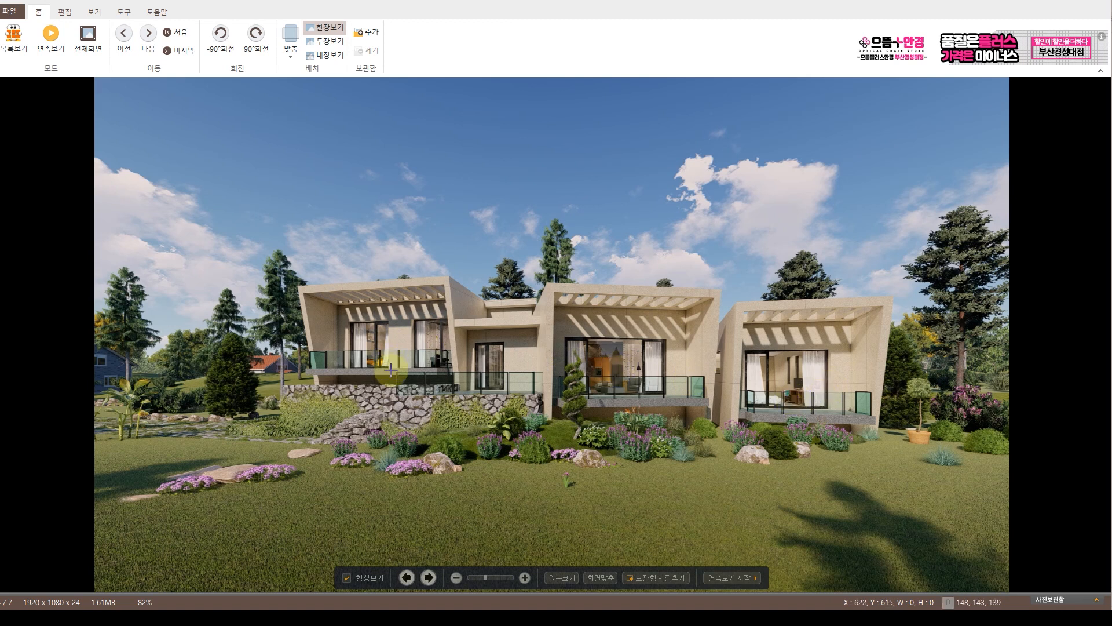
# - Go back to the render with the empty interior and step forward again, comparing the window areas and balconies
pyautogui.click(404, 576)
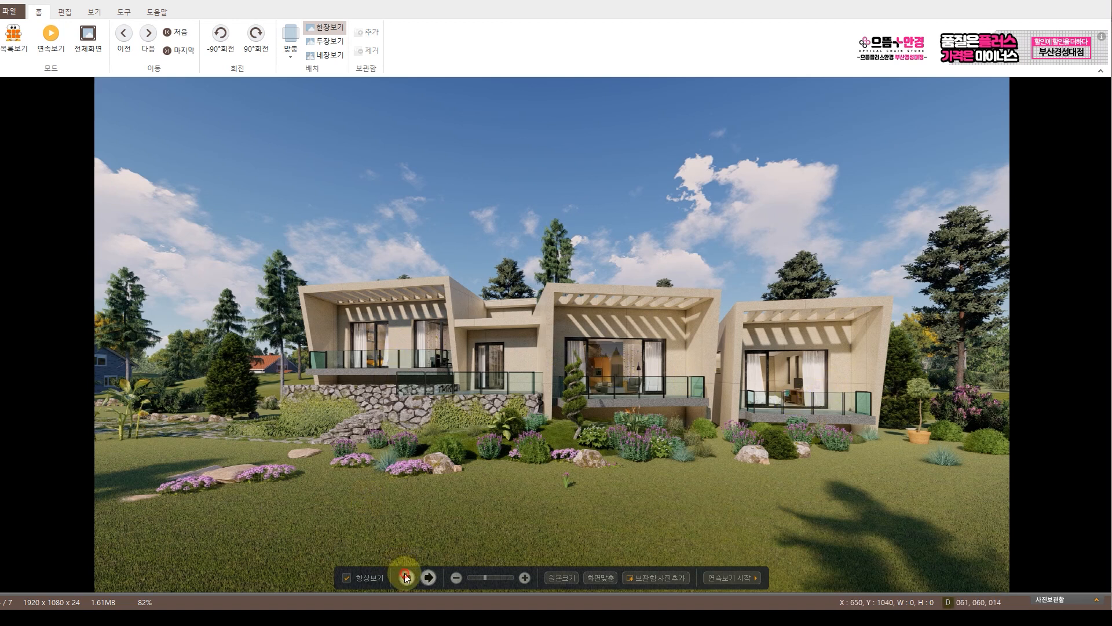
pyautogui.click(406, 577)
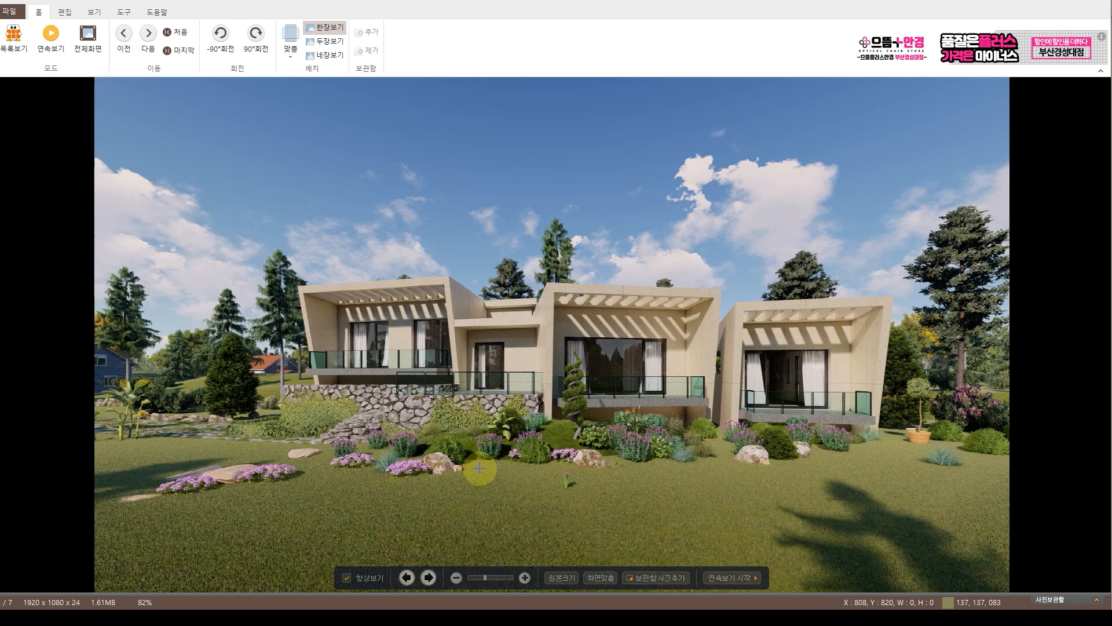
pyautogui.click(432, 576)
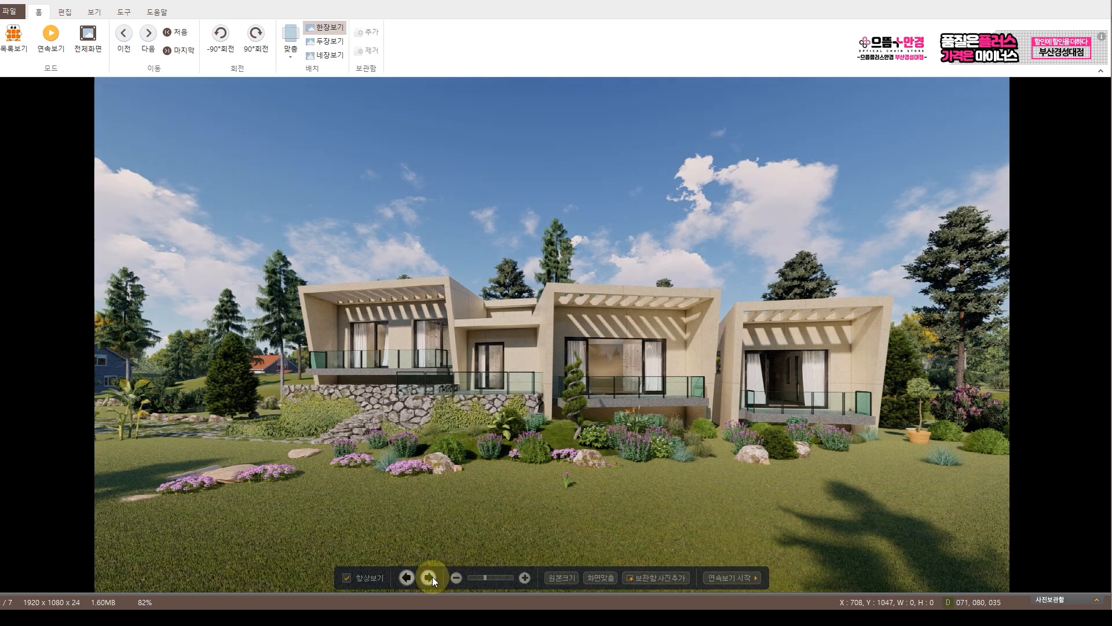
pyautogui.click(429, 577)
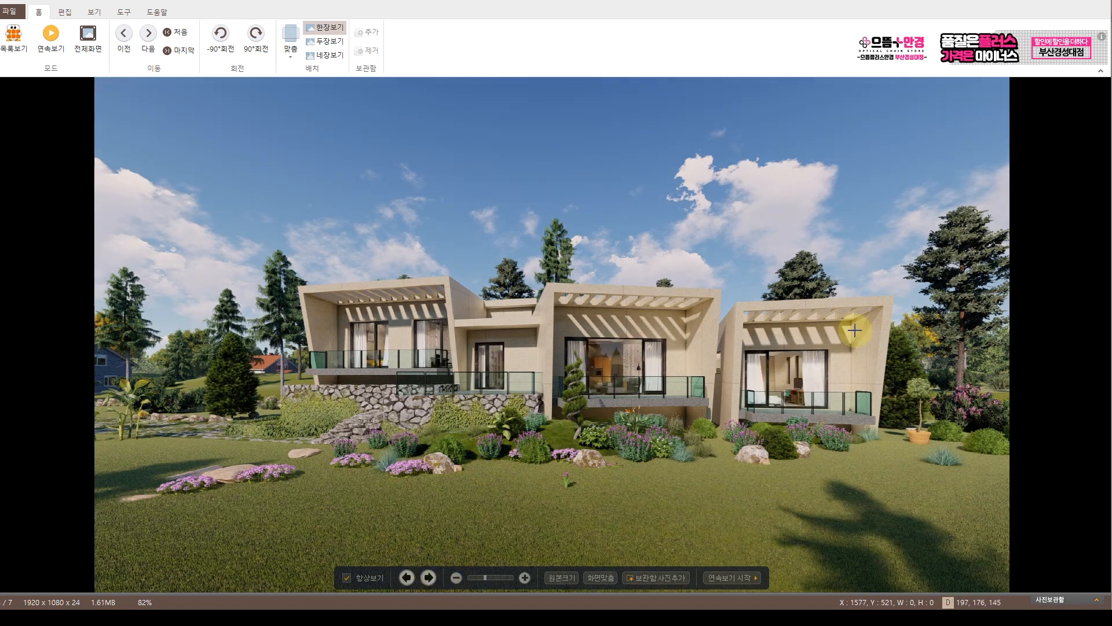
pyautogui.click(429, 578)
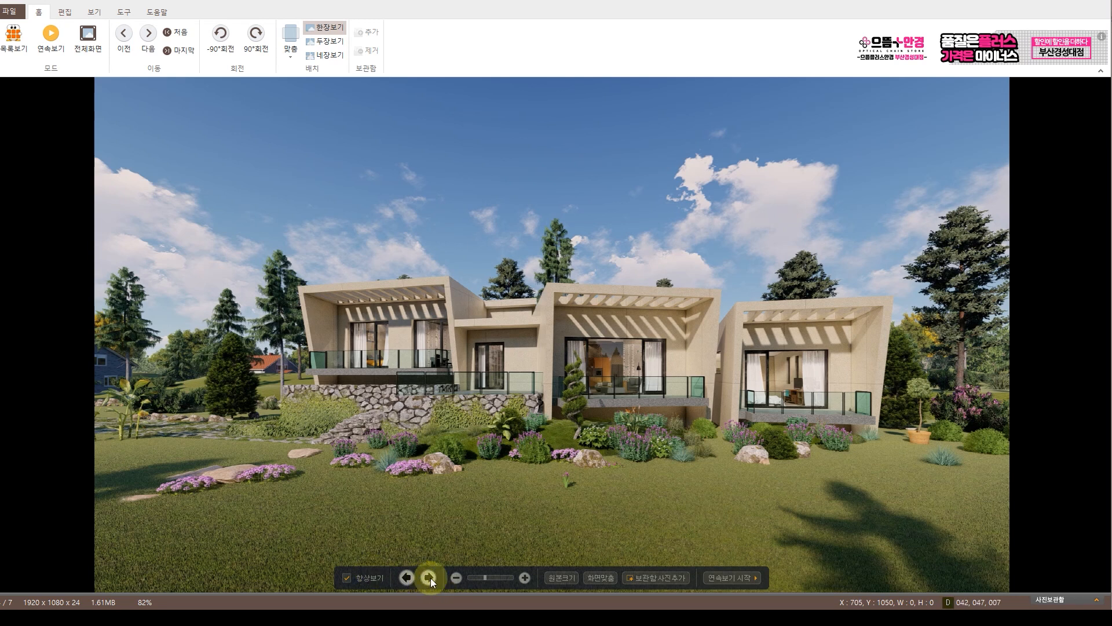
# - View the remaining house renders, examining the people, garden objects, sky and lighting
pyautogui.click(430, 578)
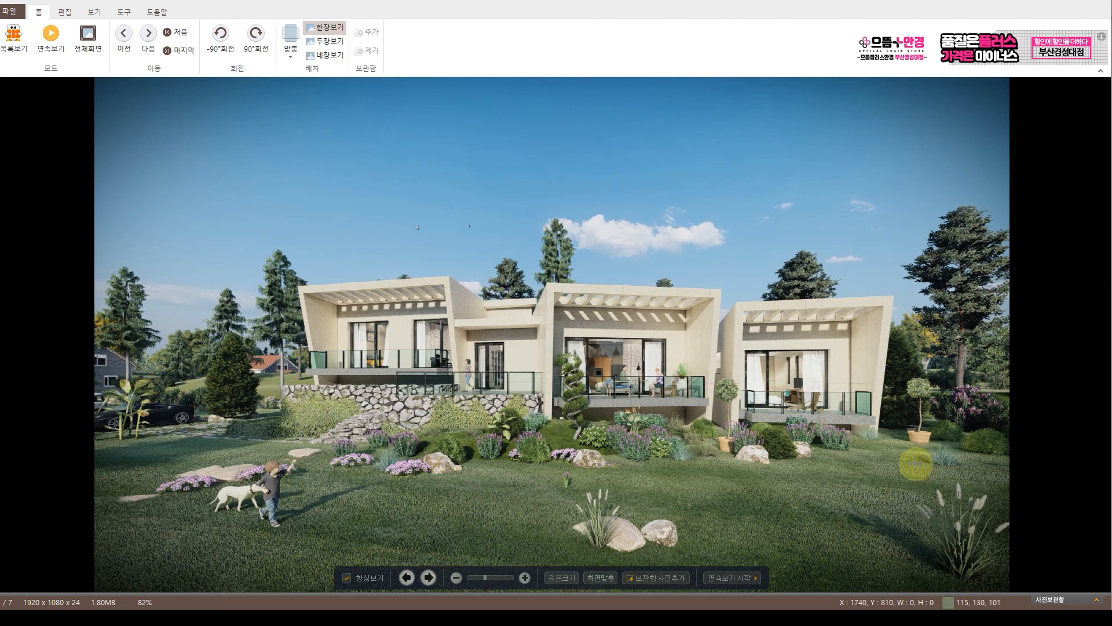
pyautogui.click(429, 578)
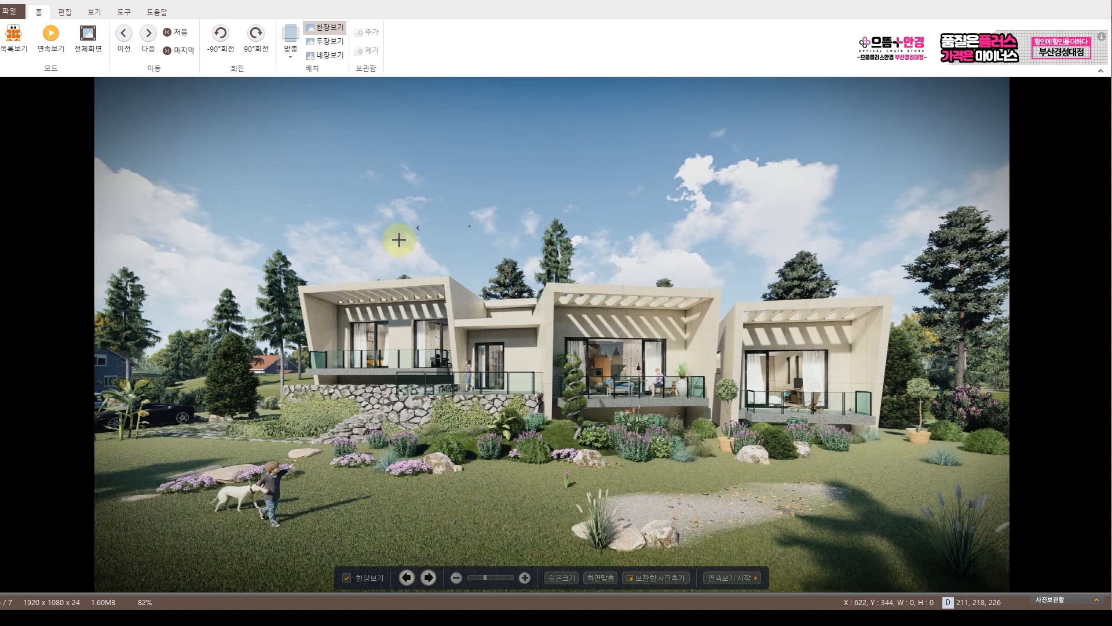
pyautogui.click(429, 577)
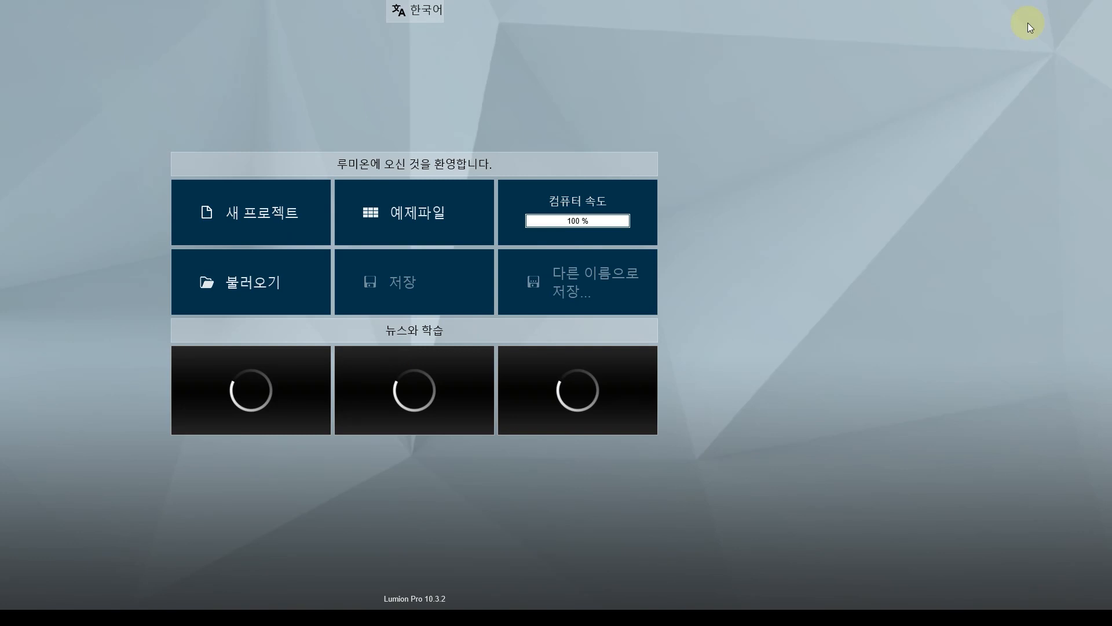
# - Switch to Lumion and create a new project from the Plain scene without a preselected model
pyautogui.click(227, 223)
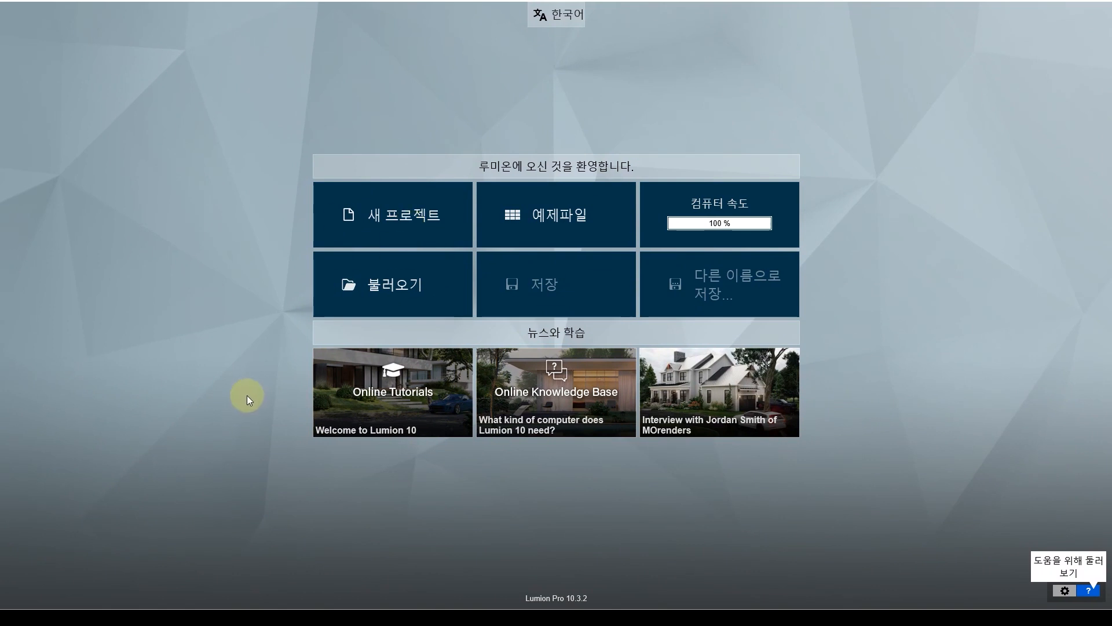
pyautogui.click(411, 224)
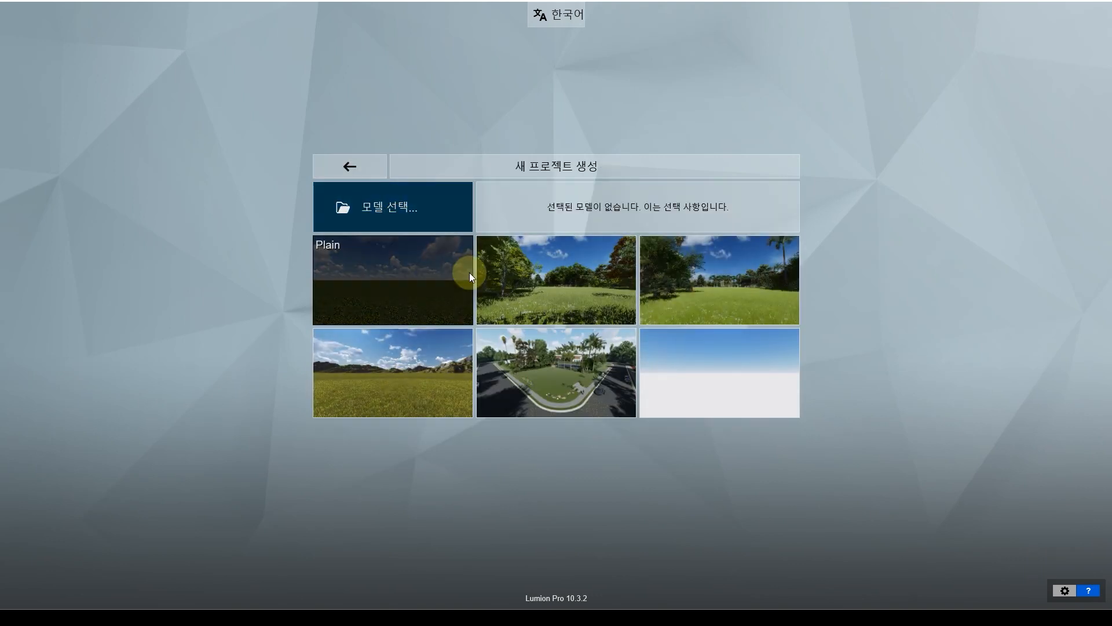
pyautogui.click(380, 277)
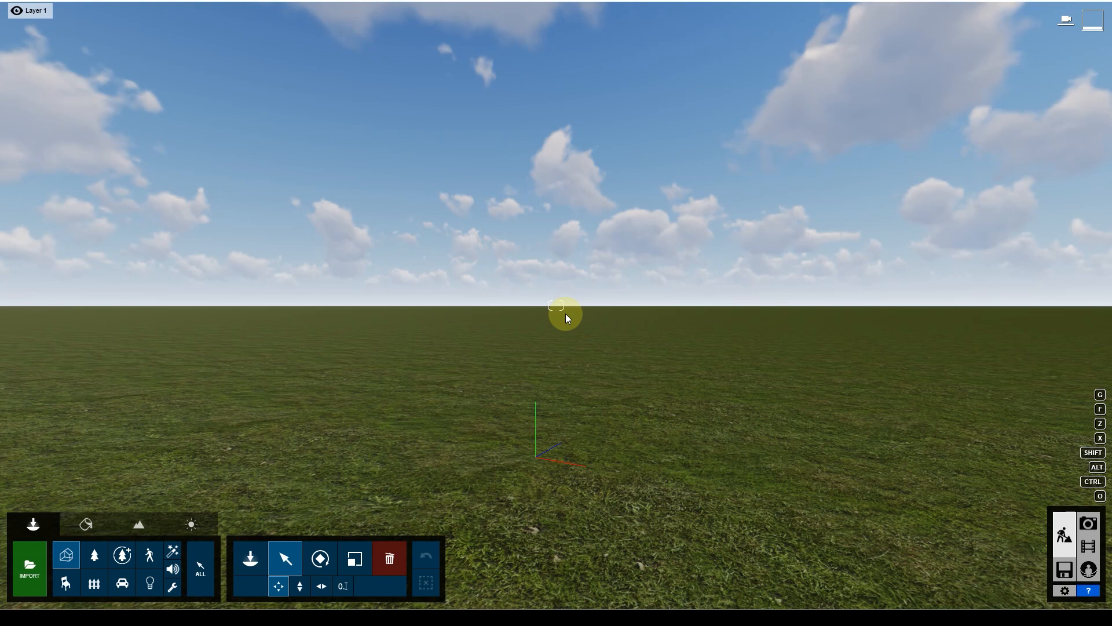
# - Start importing a new model, choosing house main.FBX from D:\000000_LUMION 2020\01 TEST EX\000-lumion (1)\1-Single House\fbx
pyautogui.press('q')
pyautogui.press('e')
pyautogui.press('w')
pyautogui.press('s')
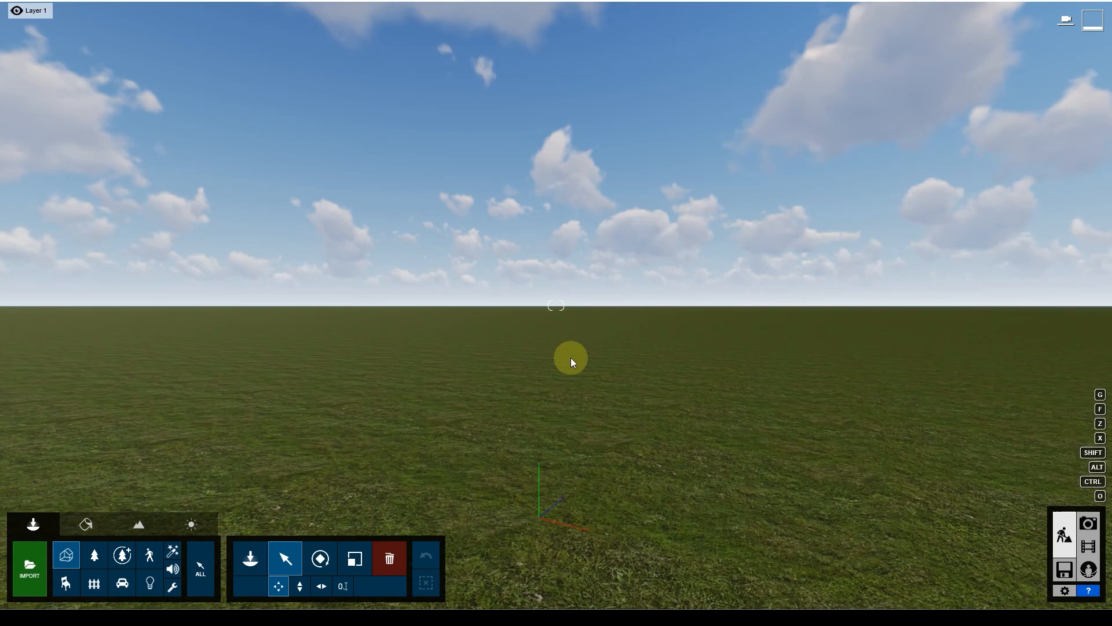
pyautogui.press('s')
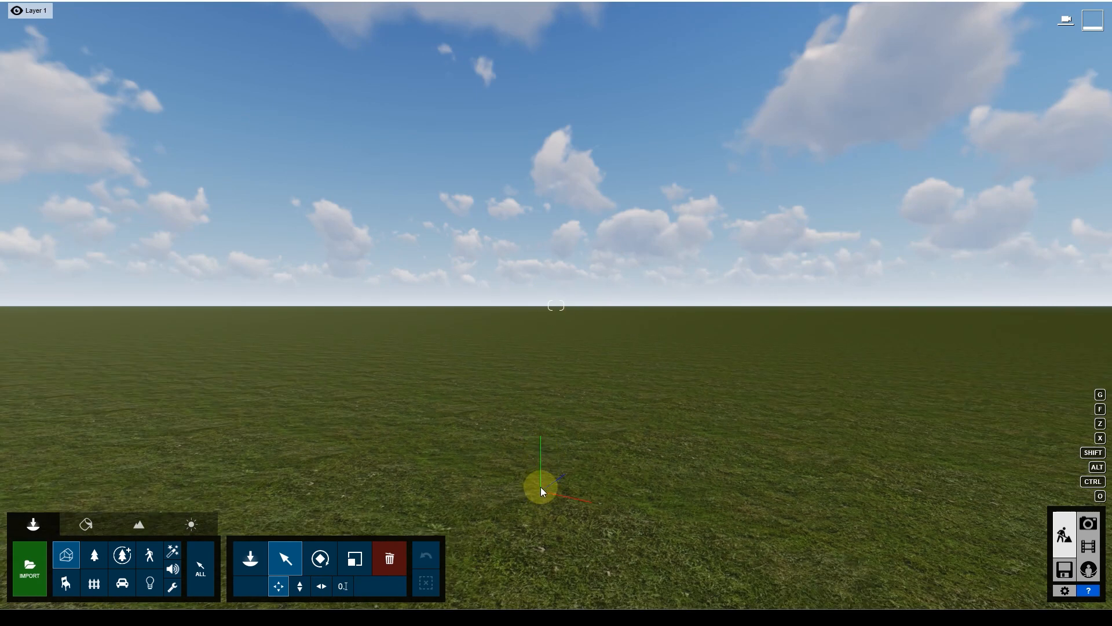
pyautogui.moveTo(524, 513); pyautogui.dragTo(474, 346, button='right')
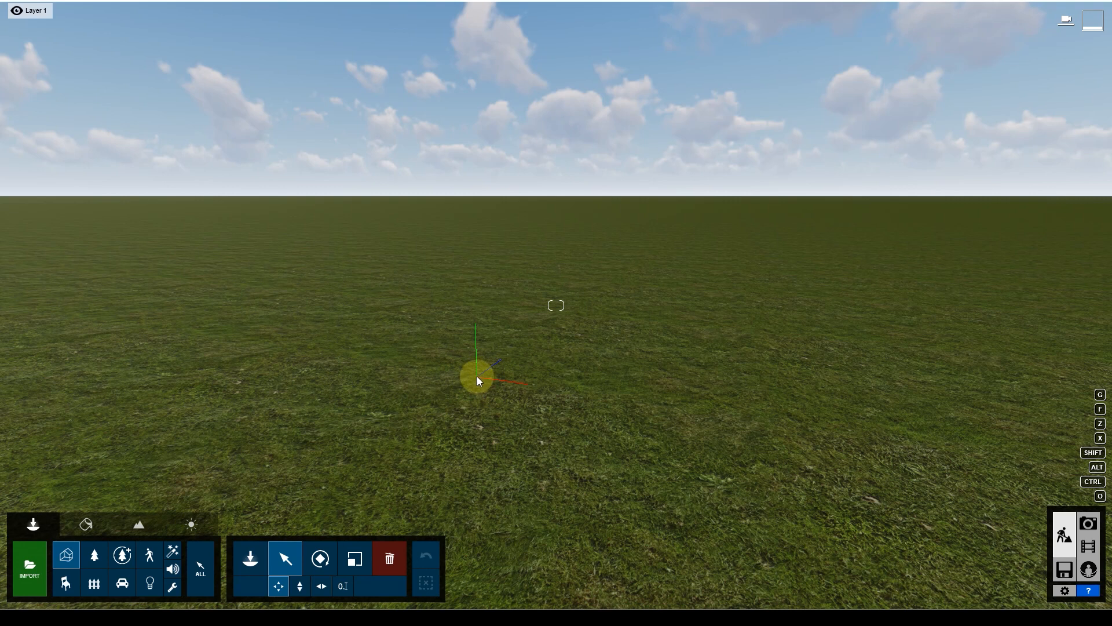
pyautogui.click(29, 573)
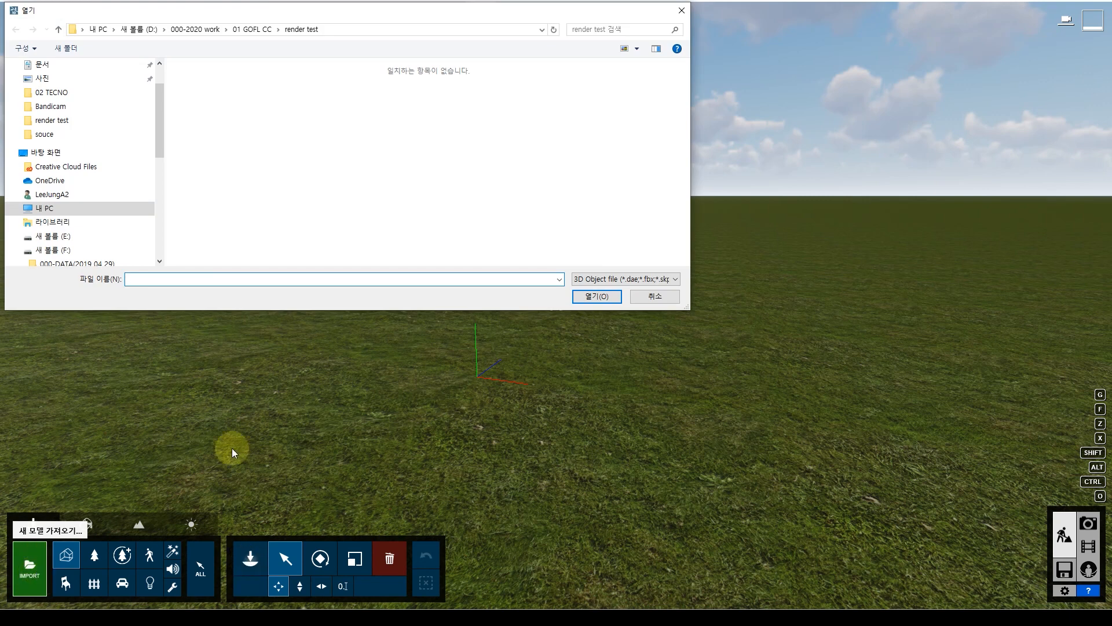
pyautogui.click(139, 29)
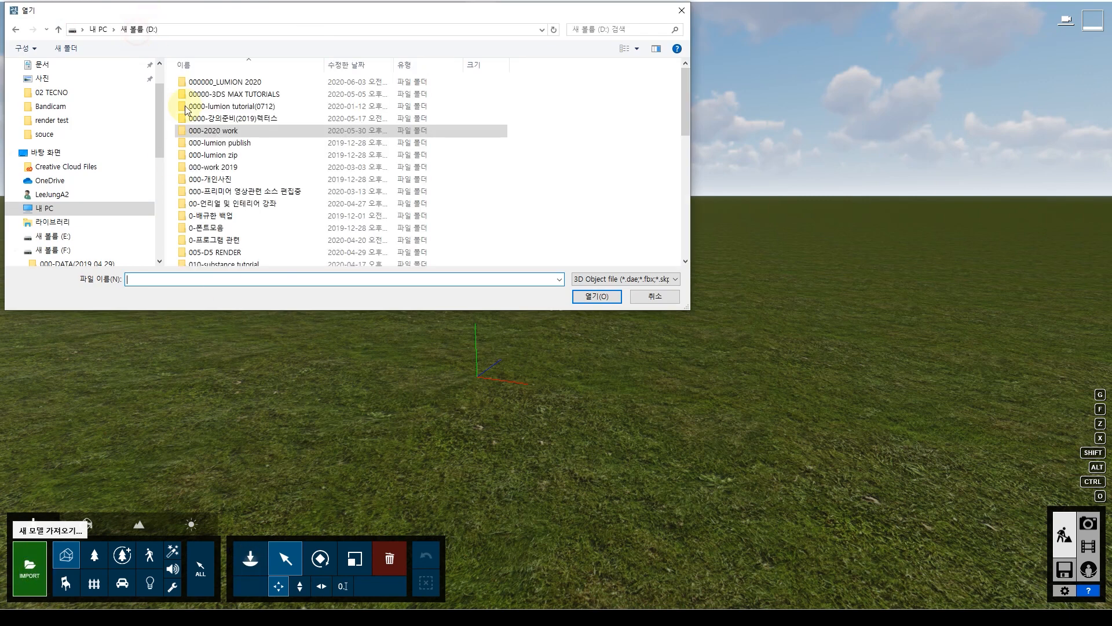
pyautogui.doubleClick(217, 84)
pyautogui.doubleClick(215, 83)
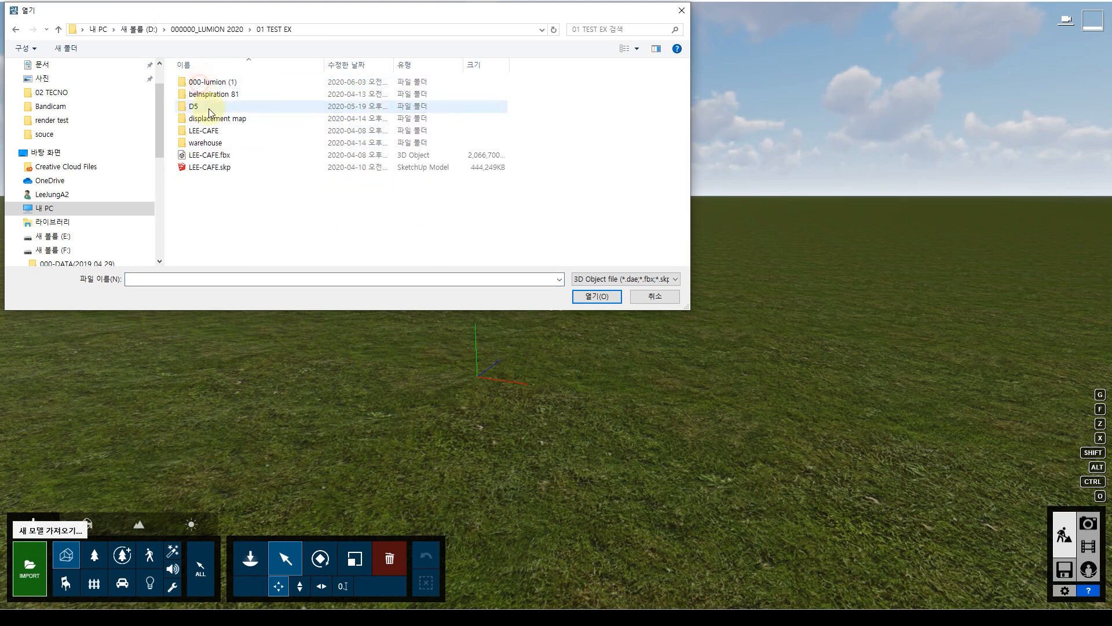
pyautogui.doubleClick(207, 83)
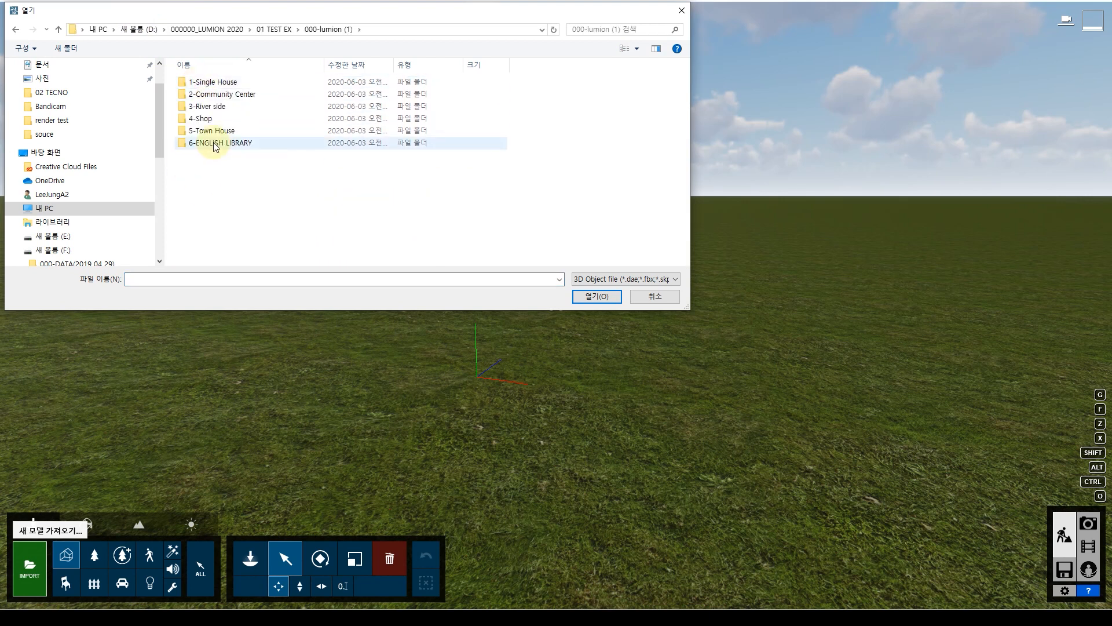
pyautogui.doubleClick(208, 82)
pyautogui.doubleClick(201, 81)
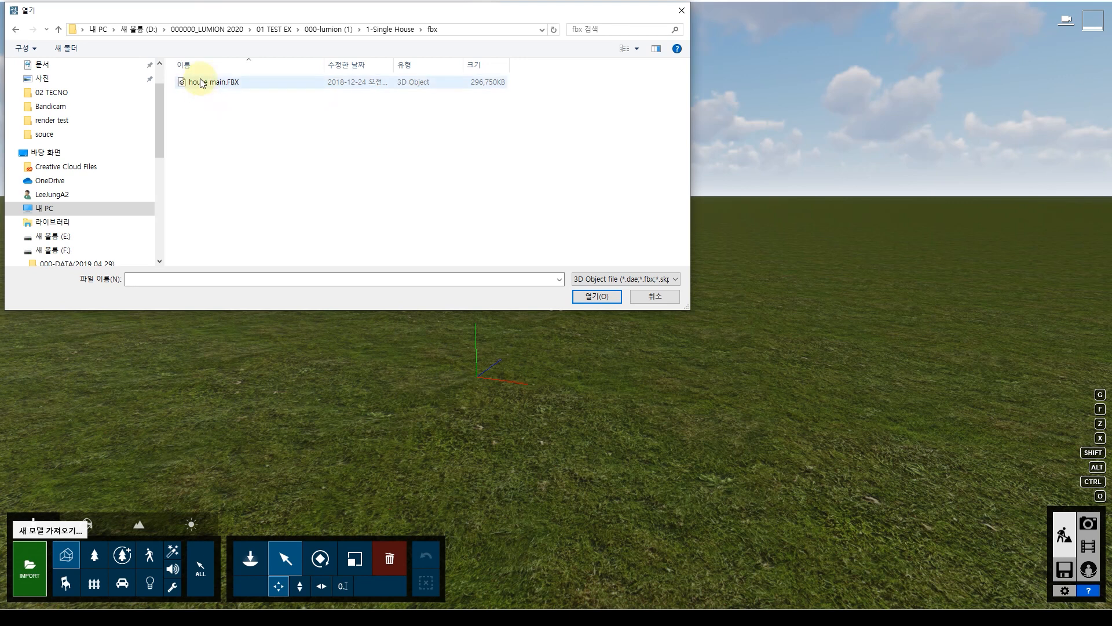
pyautogui.click(201, 82)
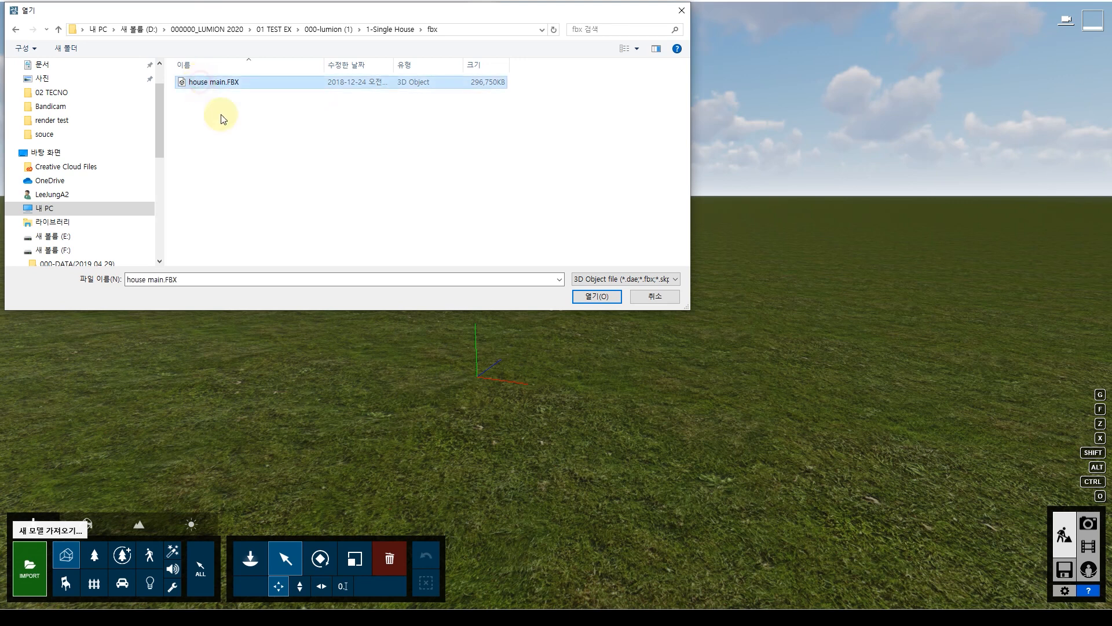
pyautogui.click(590, 297)
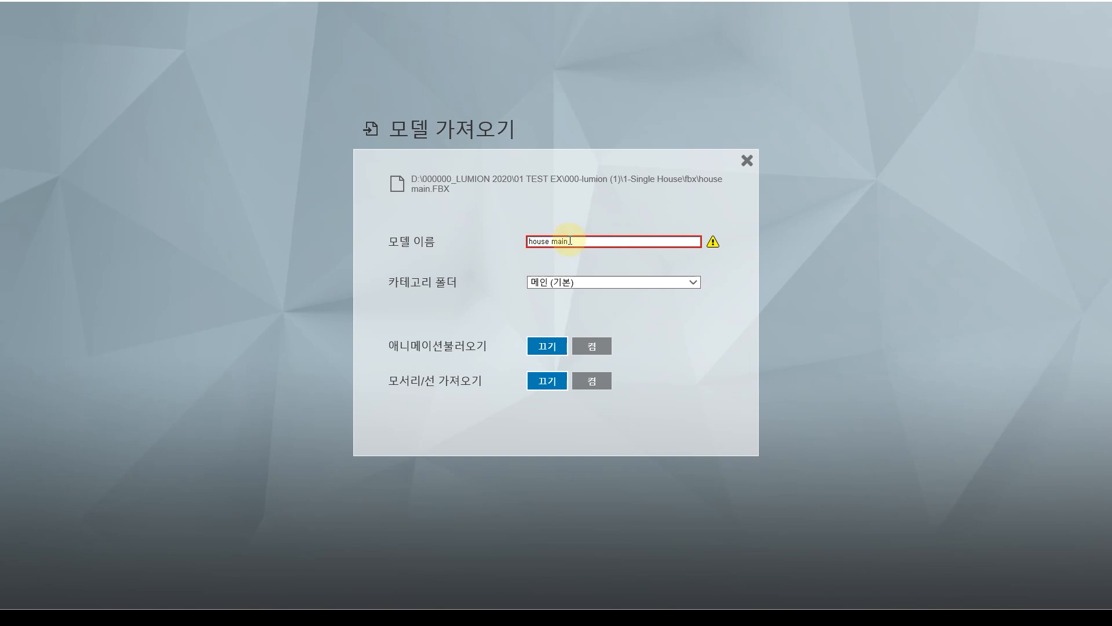
# - Name the model house main_1, keep the category folder 메인 (기본) and confirm the import
pyautogui.write('1')
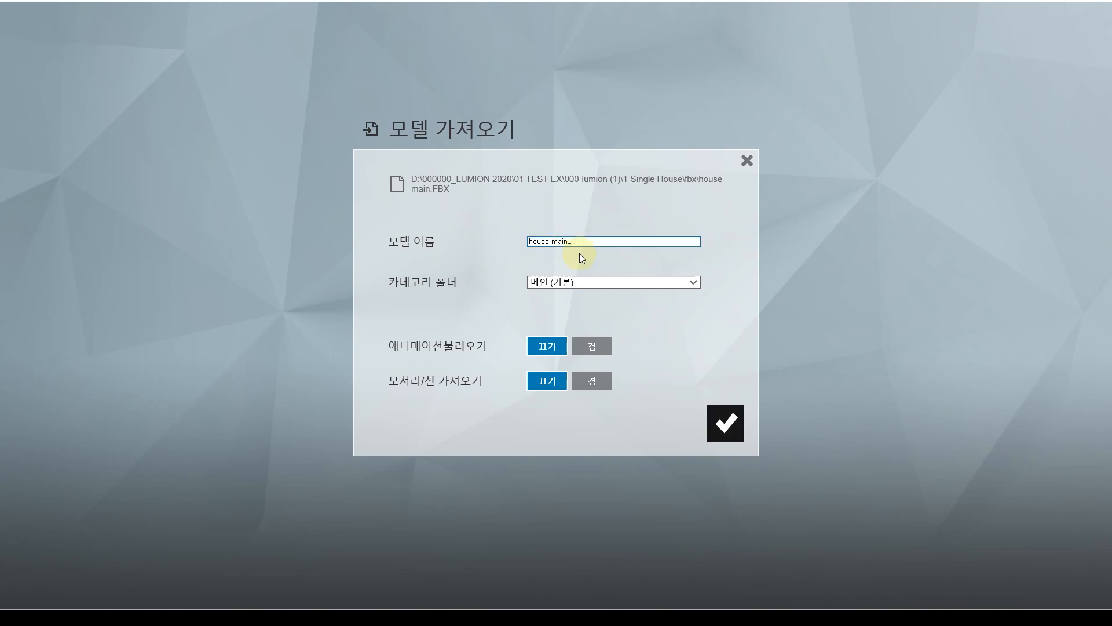
pyautogui.moveTo(579, 241); pyautogui.dragTo(528, 240)
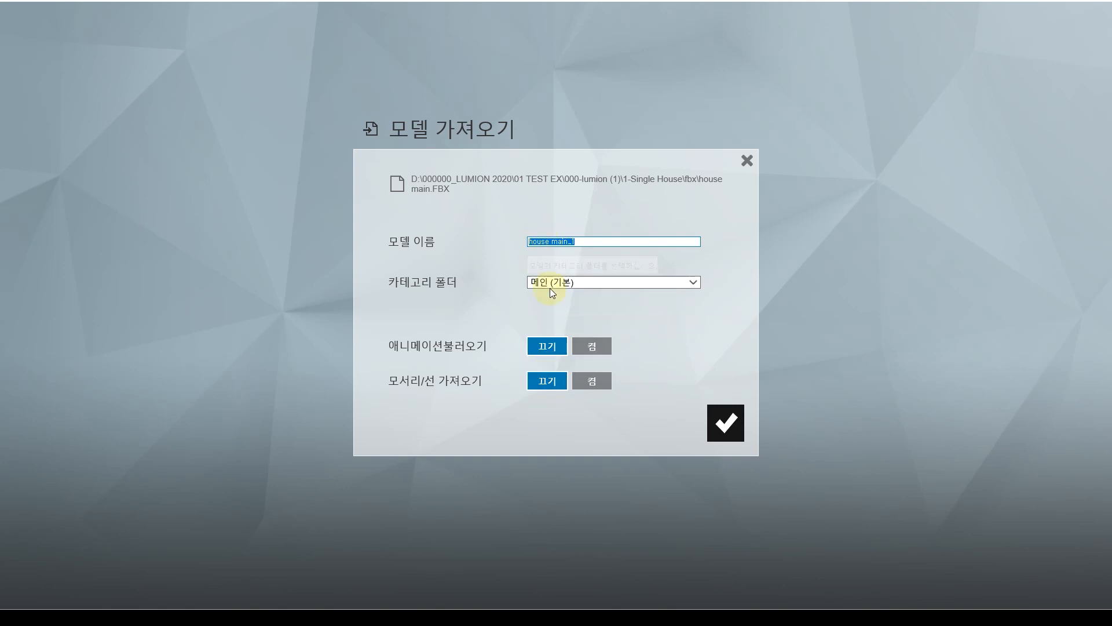
pyautogui.click(567, 283)
pyautogui.click(568, 290)
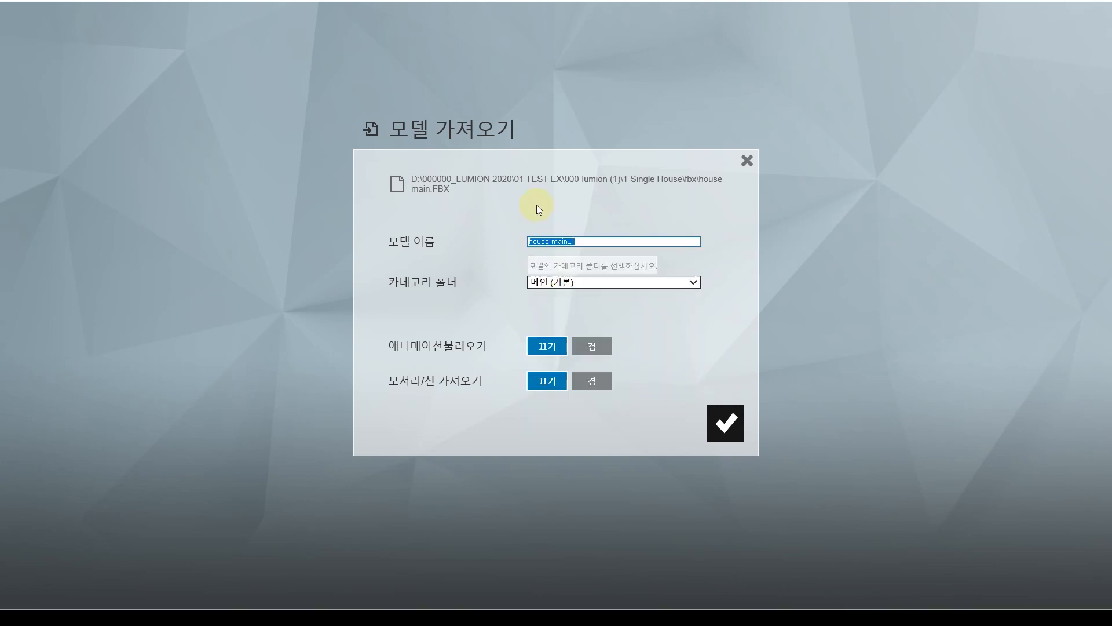
pyautogui.click(732, 427)
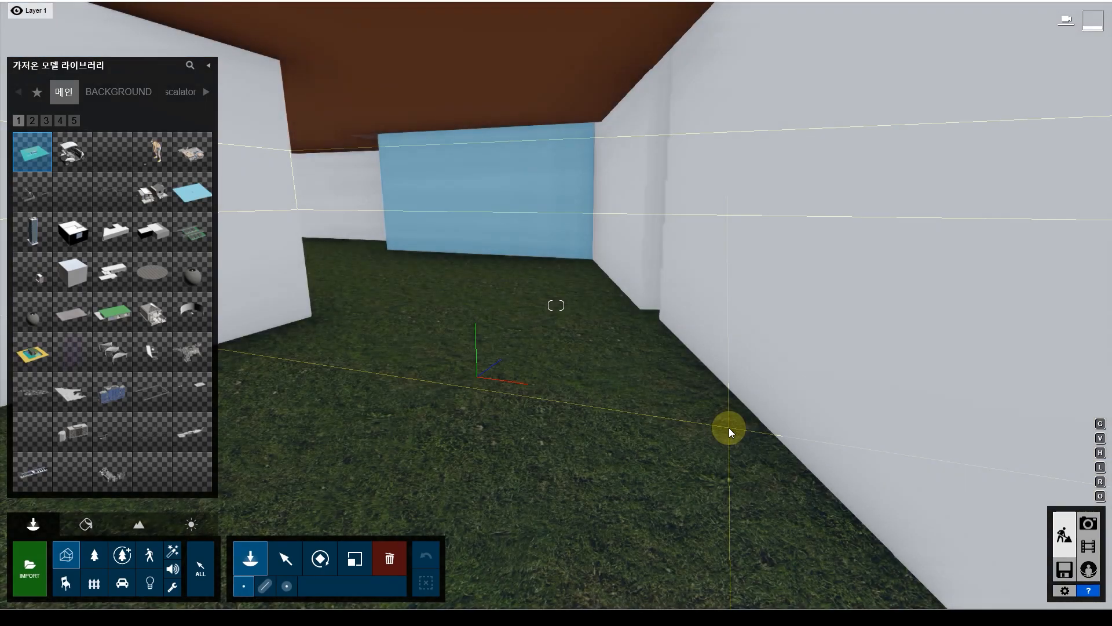
# - Place the imported house main_1 model on the grass close to the scene origin and select it
pyautogui.press('a')
pyautogui.press('s')
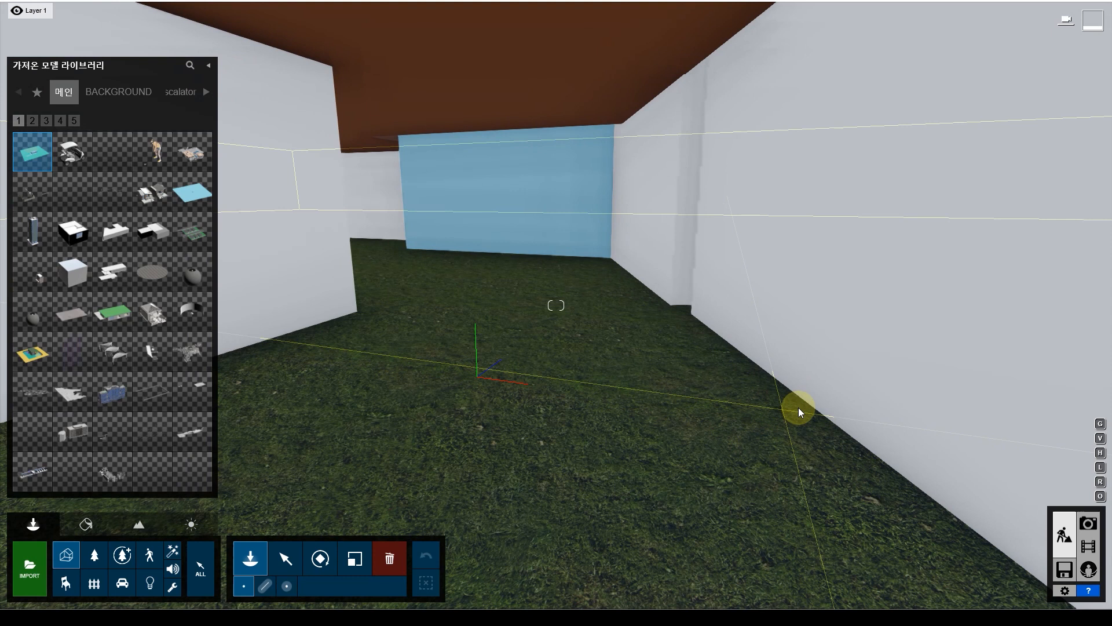
pyautogui.press('s')
pyautogui.press('a')
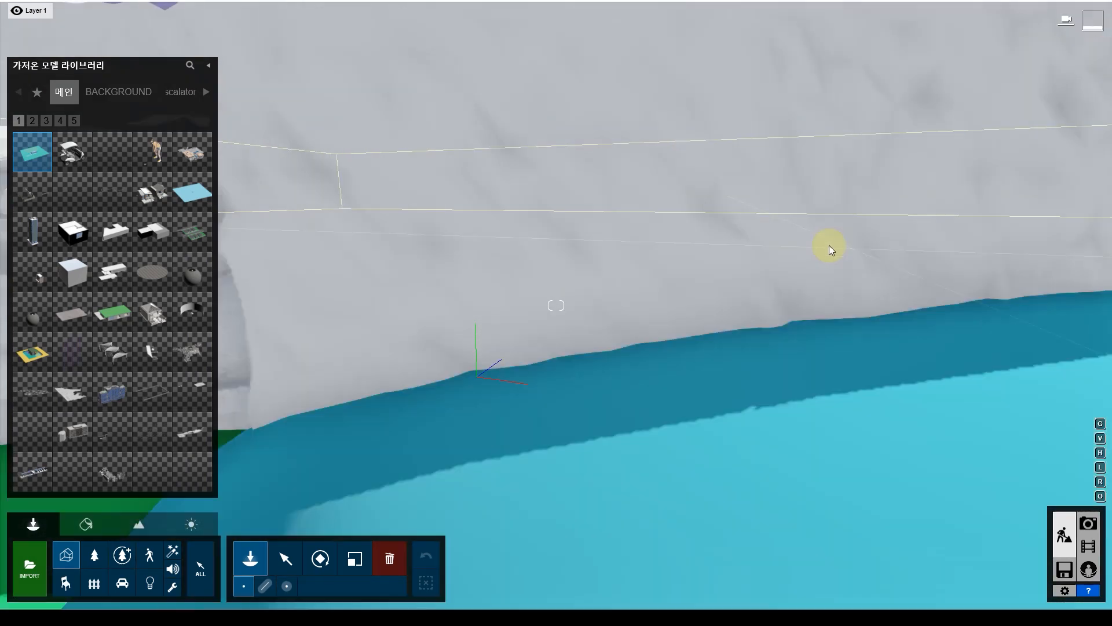
pyautogui.press('d')
pyautogui.press('w')
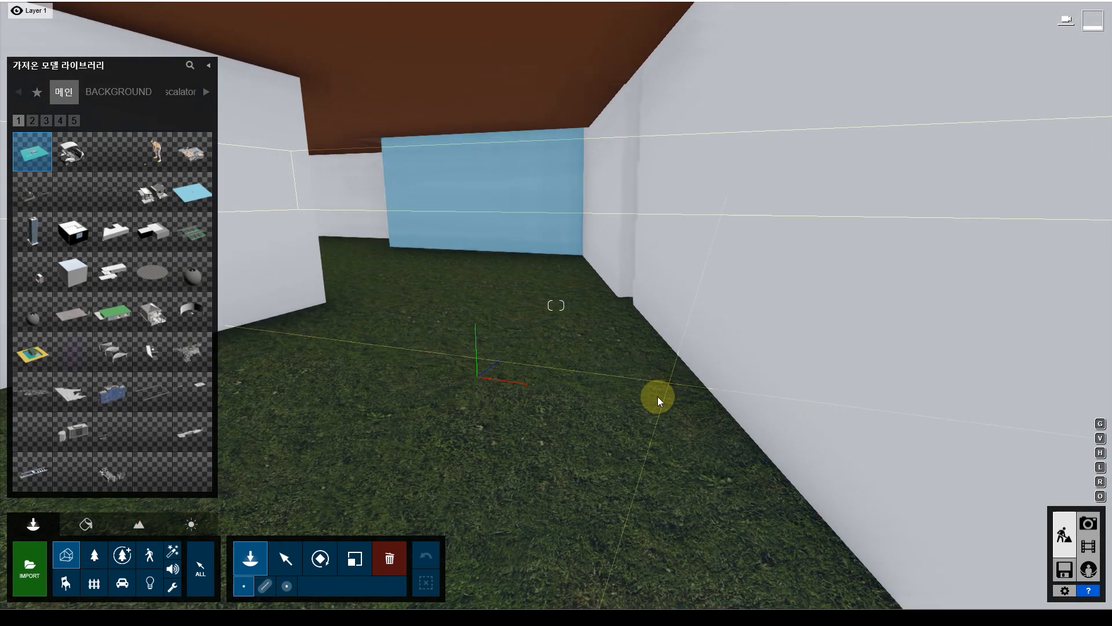
pyautogui.press('a')
pyautogui.press('s')
pyautogui.press('d')
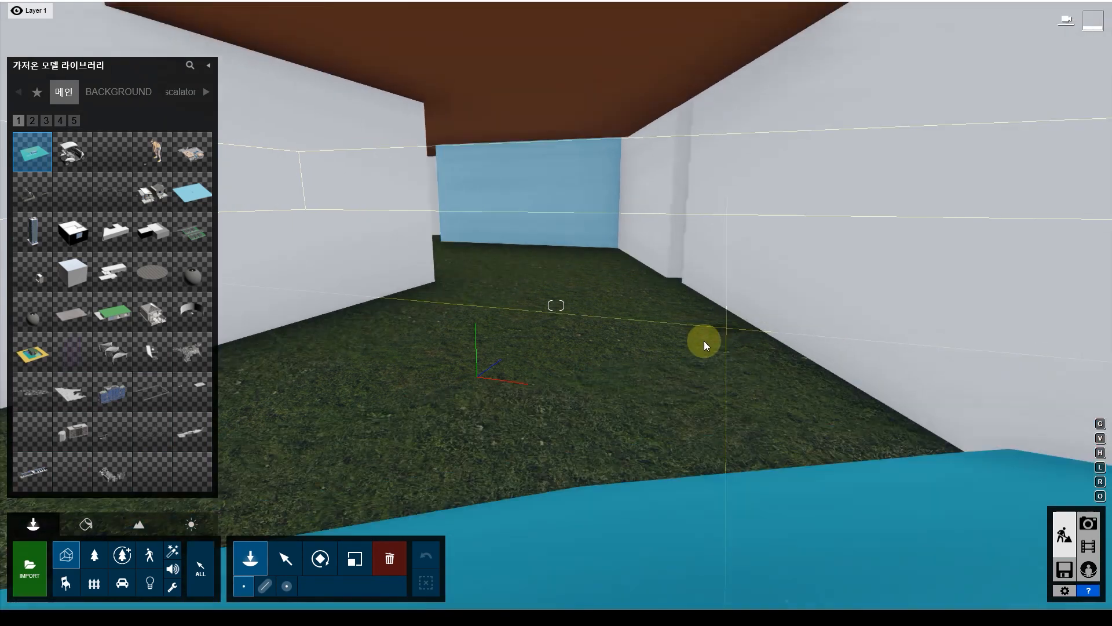
pyautogui.press('w')
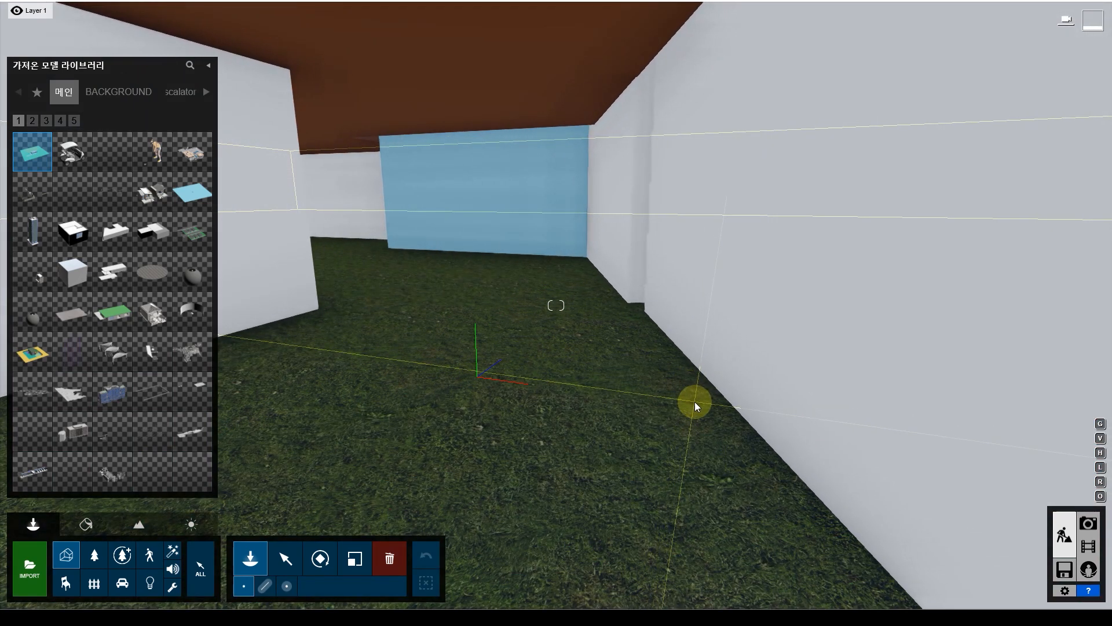
pyautogui.click(694, 401)
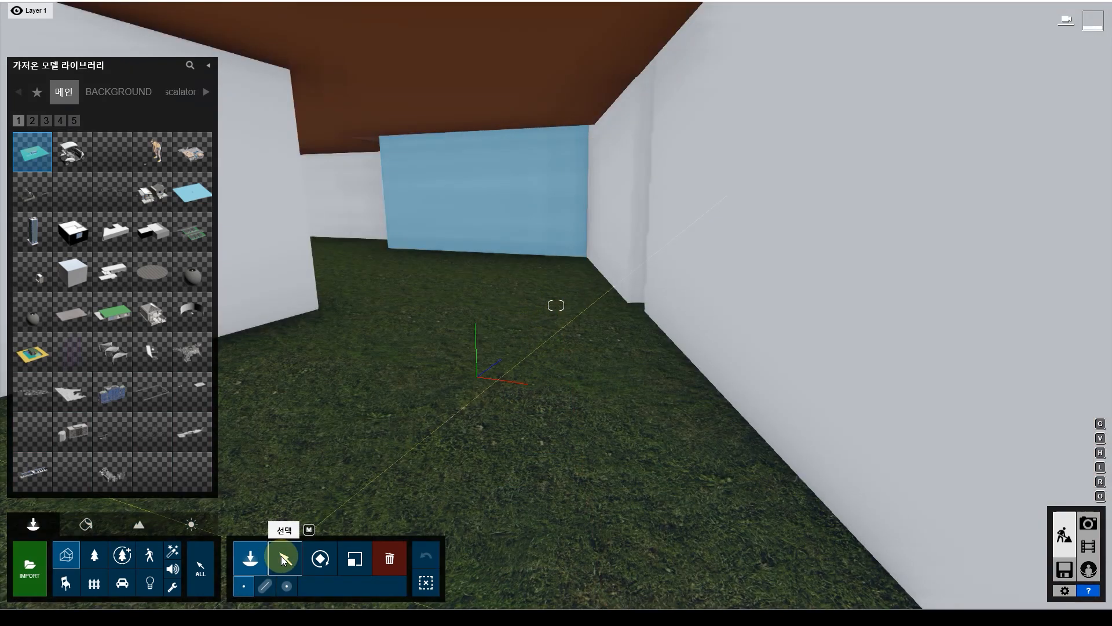
pyautogui.click(284, 559)
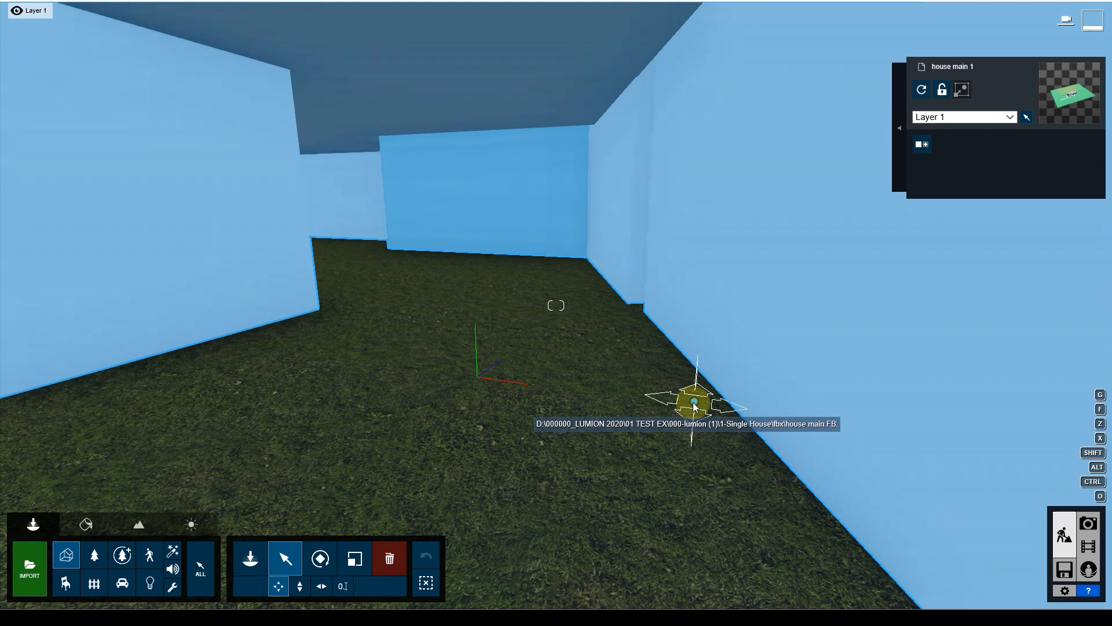
# - Examine the placed house from outside, viewing the whole site from a distance and the front facade closer up
pyautogui.press('q')
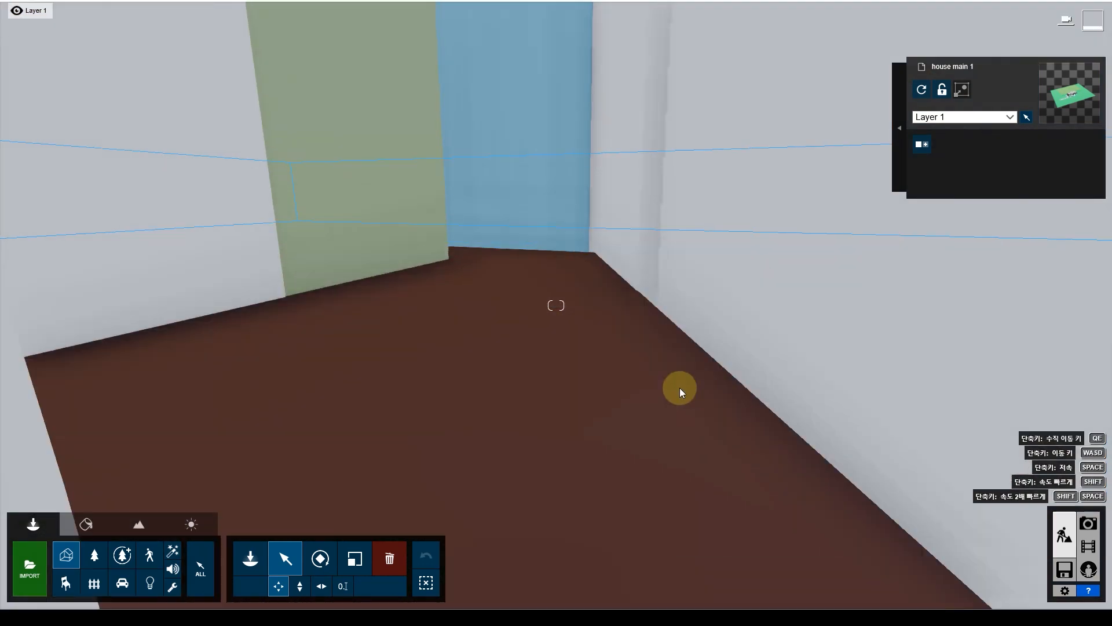
pyautogui.press('s')
pyautogui.click(680, 381)
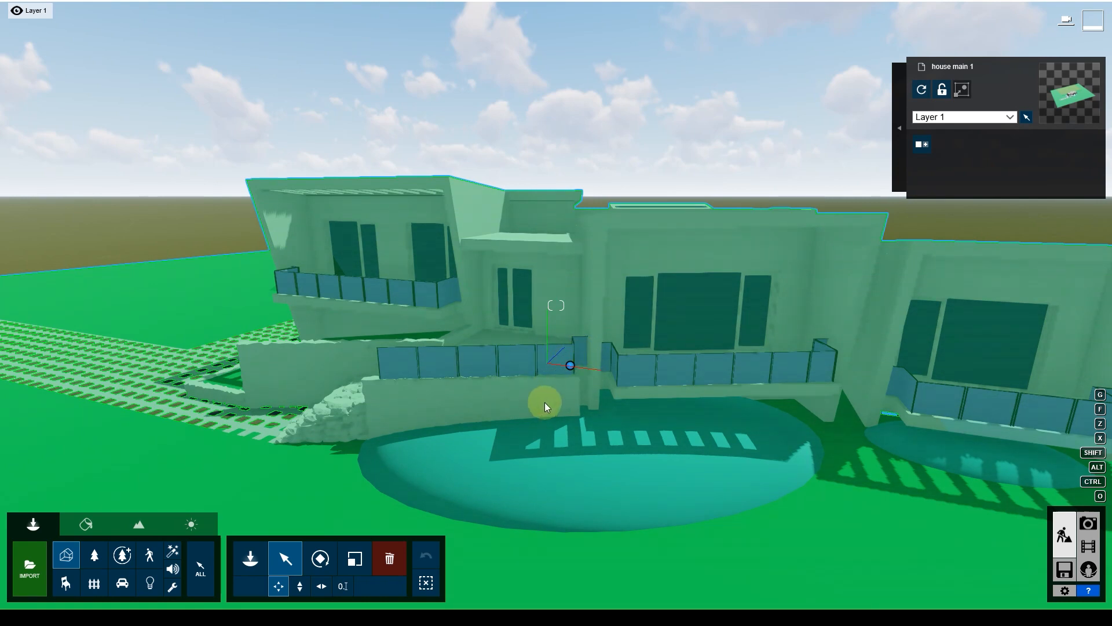
pyautogui.press('a')
pyautogui.moveTo(545, 402); pyautogui.dragTo(505, 429, button='right')
pyautogui.press('s')
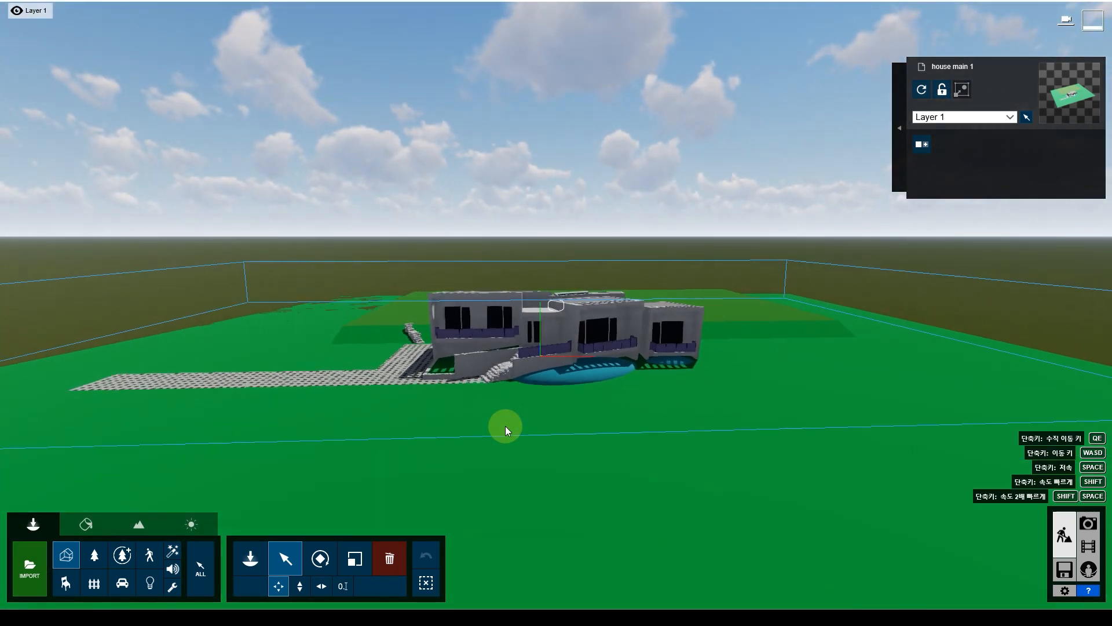
pyautogui.press('s')
pyautogui.press('q')
pyautogui.press('q')
pyautogui.moveTo(505, 426); pyautogui.dragTo(505, 422, button='right')
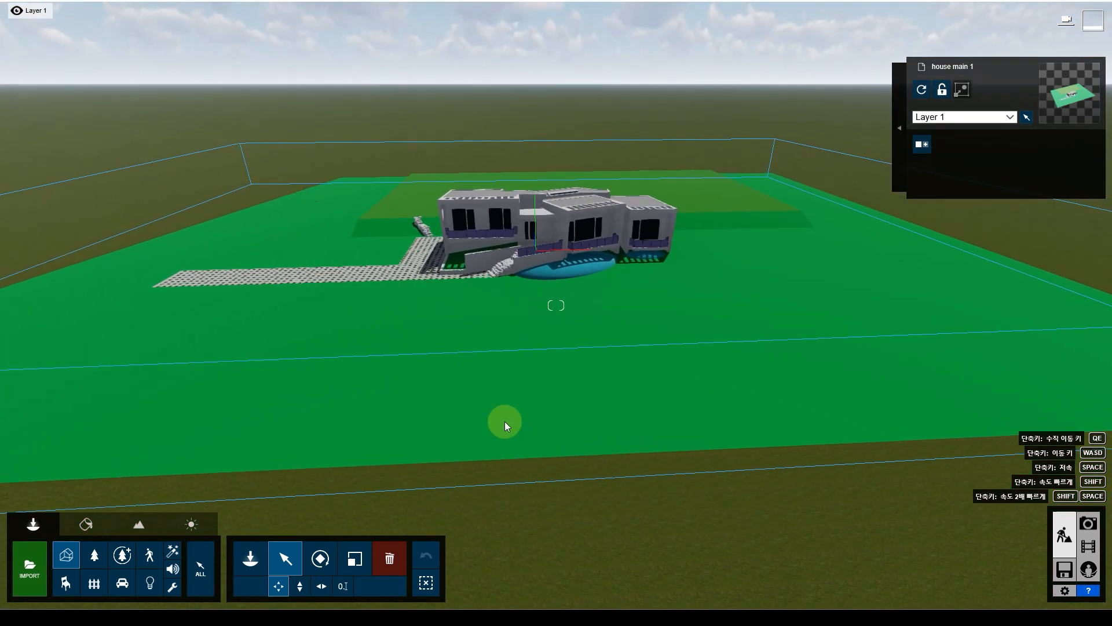
pyautogui.press('w')
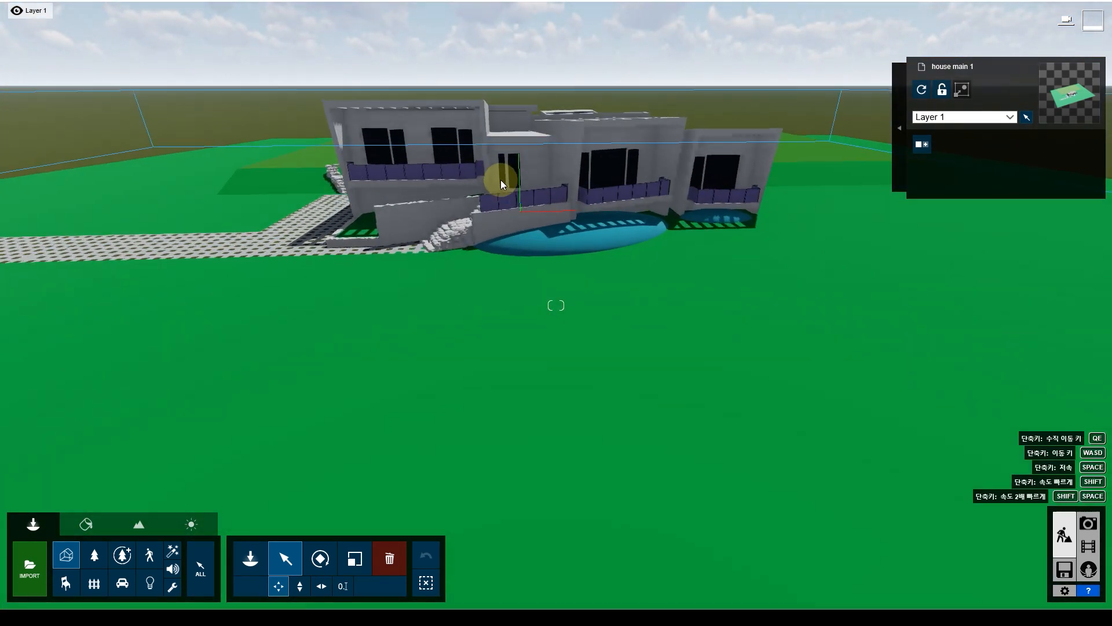
pyautogui.moveTo(501, 181); pyautogui.dragTo(512, 193, button='right')
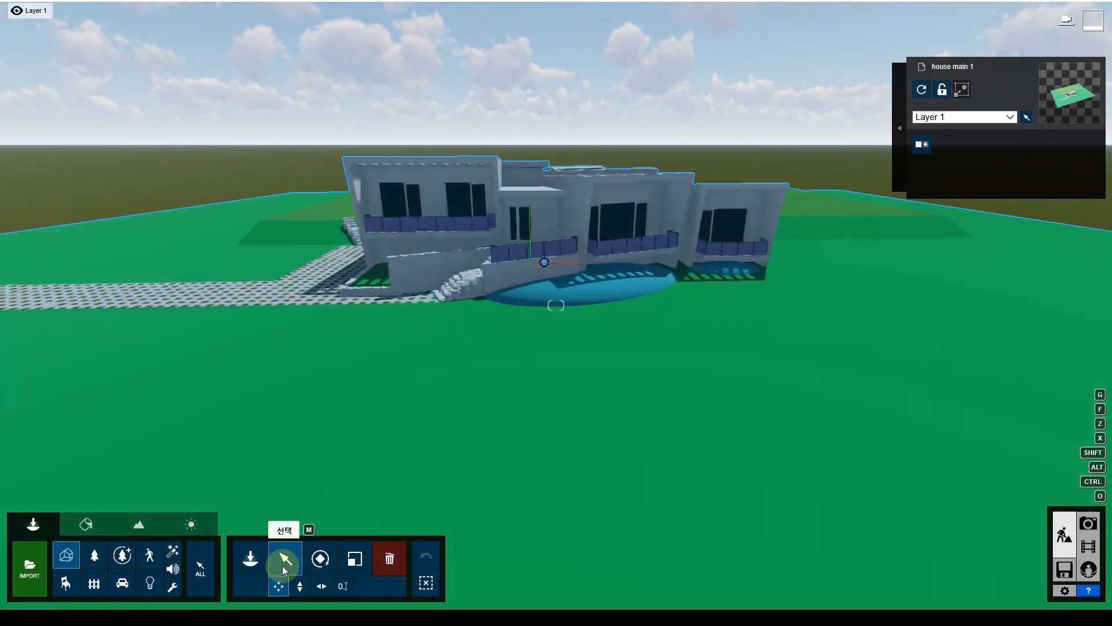
# - Enter exact coordinates for the house, setting its X and Z positions to 0 m
pyautogui.click(278, 588)
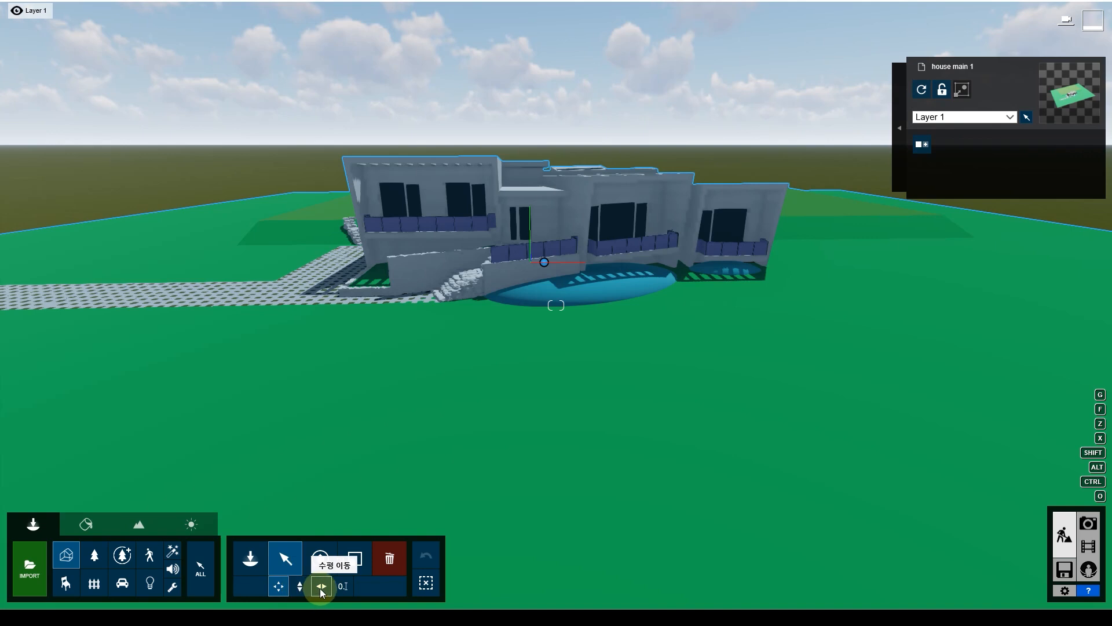
pyautogui.click(343, 588)
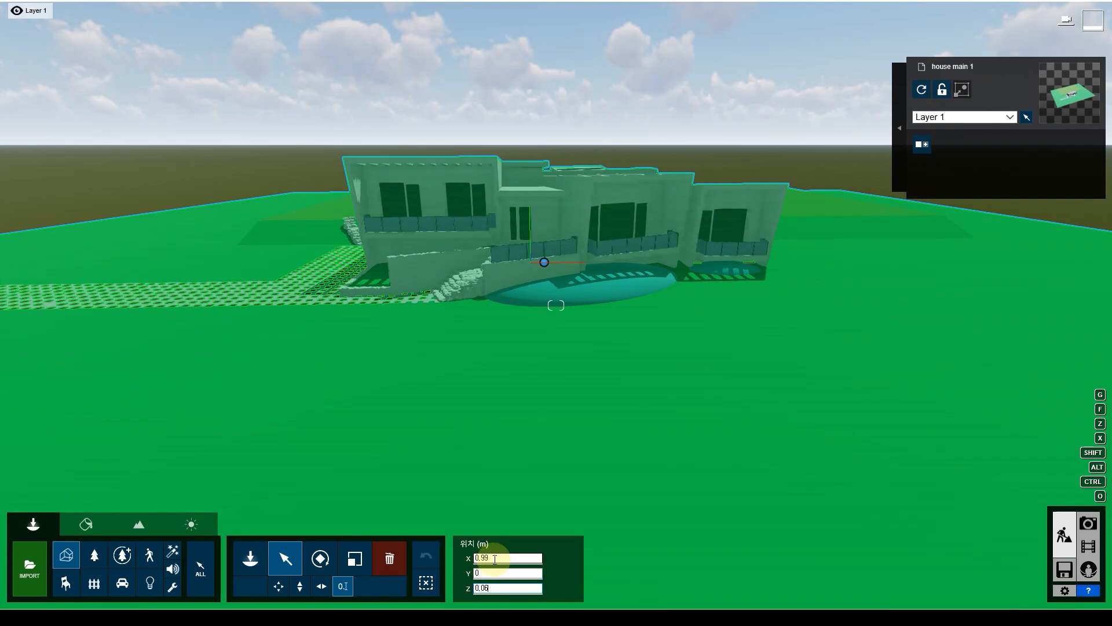
pyautogui.moveTo(492, 559); pyautogui.dragTo(476, 589)
pyautogui.write('0')
pyautogui.press('Return')
pyautogui.write('0')
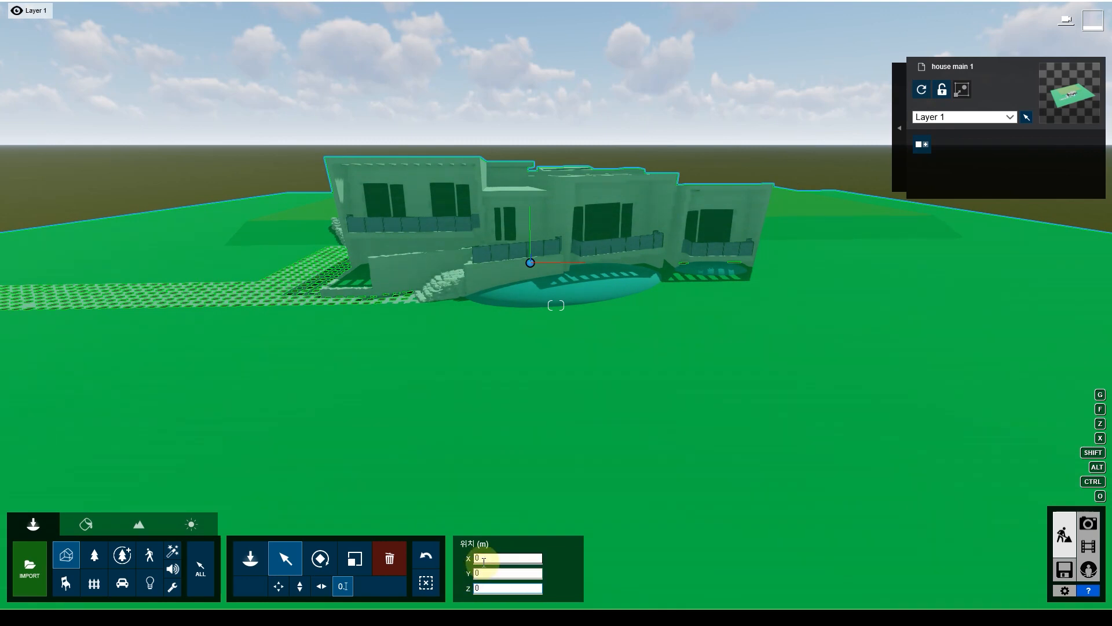
# - Try raising the house with Y positions of 0.1 m and 1 m
pyautogui.click(480, 573)
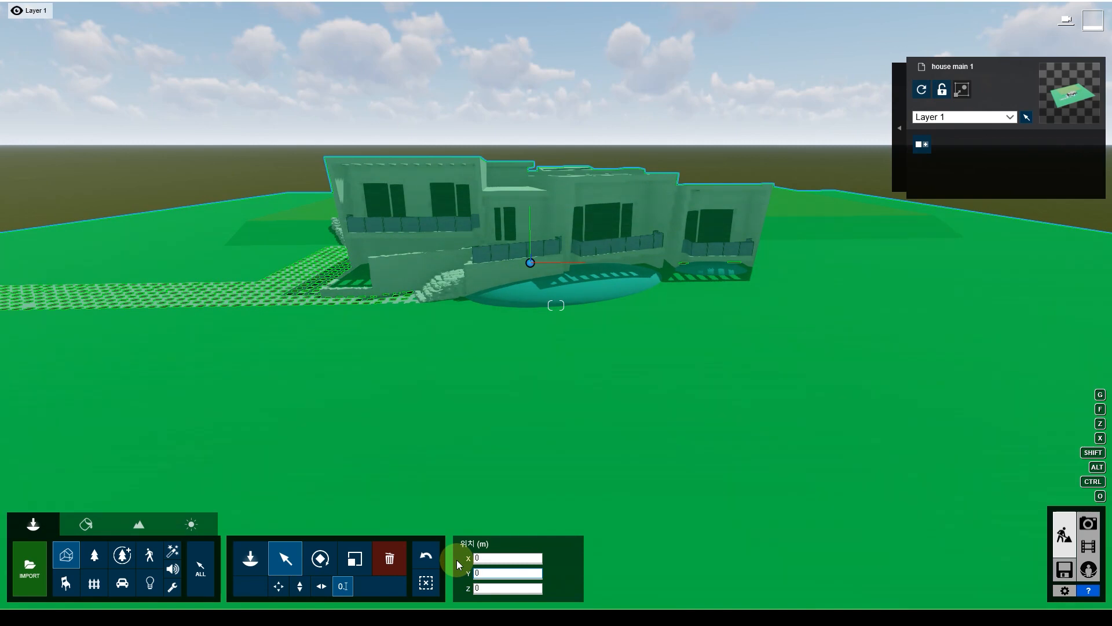
pyautogui.write('.1')
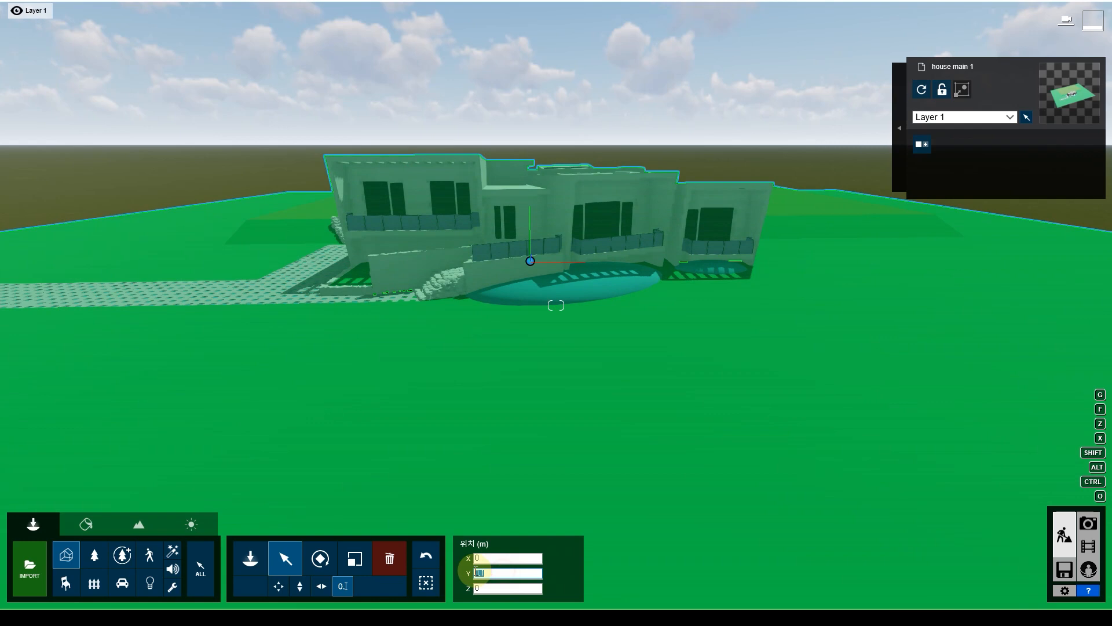
pyautogui.moveTo(475, 571); pyautogui.dragTo(549, 582)
pyautogui.write('1')
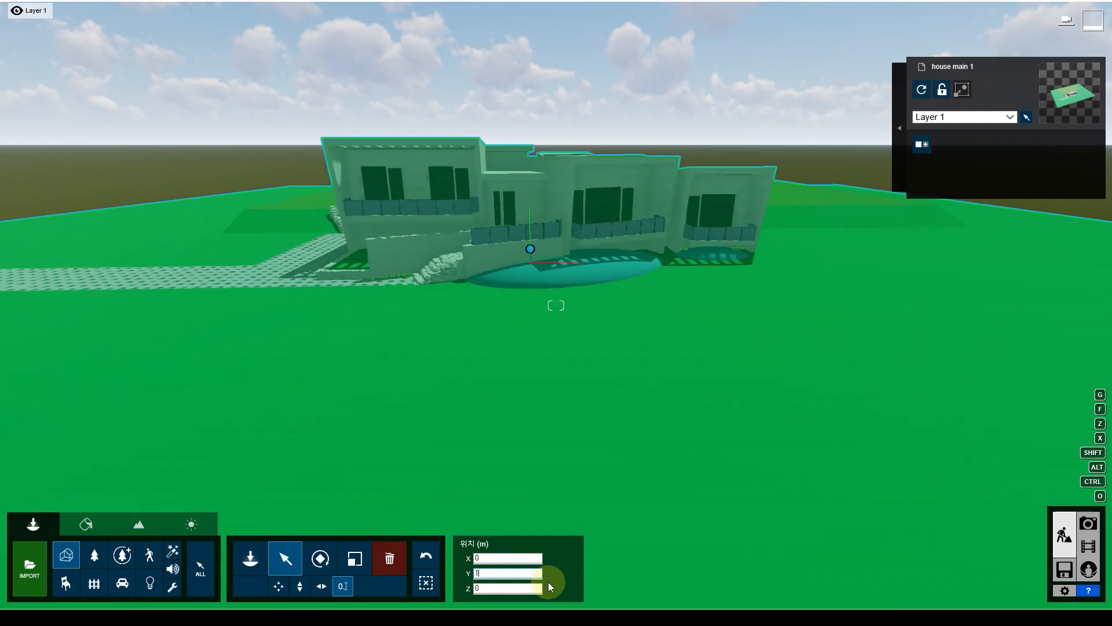
# - Set the house's Y position to 0.1 m so its ground surface sits slightly above the terrain
pyautogui.moveTo(548, 581); pyautogui.dragTo(467, 573)
pyautogui.write('0.')
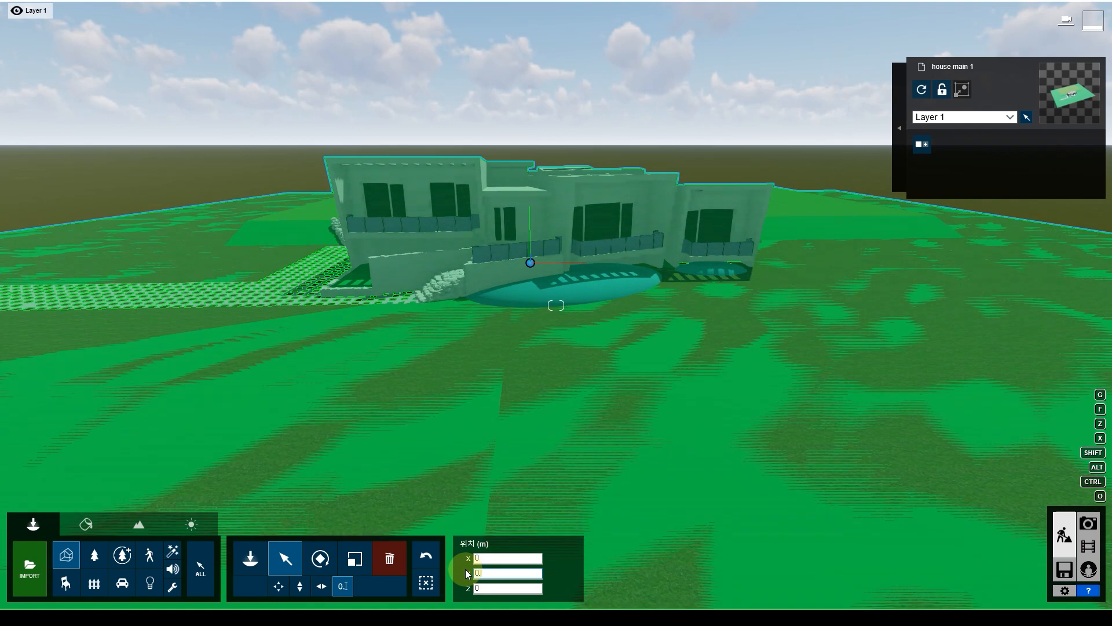
pyautogui.write('1')
pyautogui.press('Return')
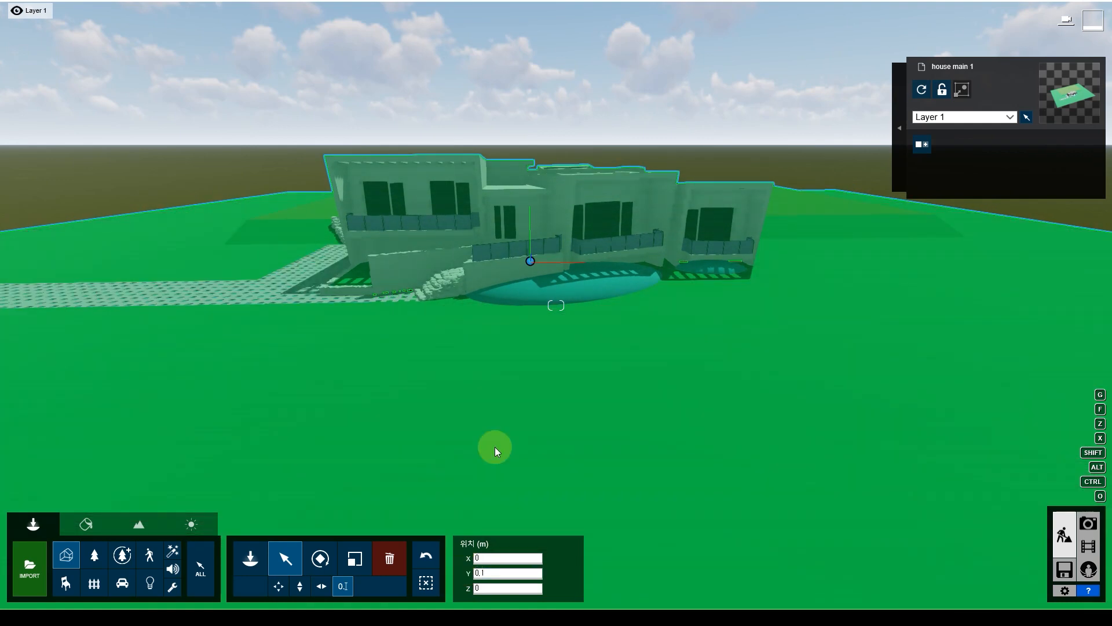
# - Compare the ground beside the pool with the house's Y position at 0 m, and restore it to 0.1 m
pyautogui.scroll(3, 503, 247)
pyautogui.scroll(4, 503, 245)
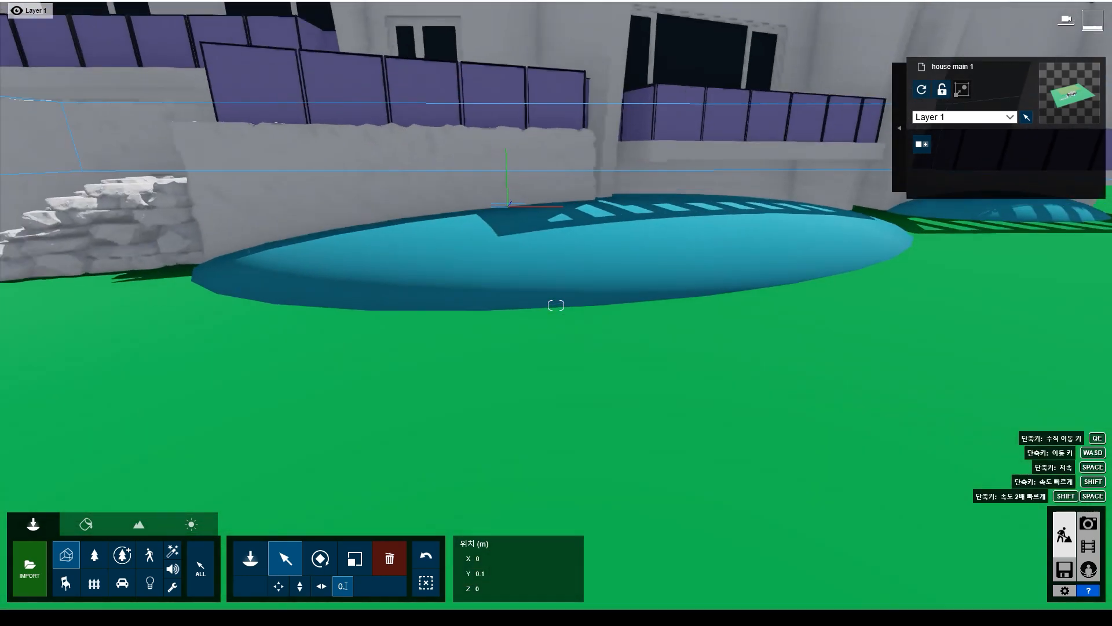
pyautogui.moveTo(492, 206); pyautogui.dragTo(486, 234, button='right')
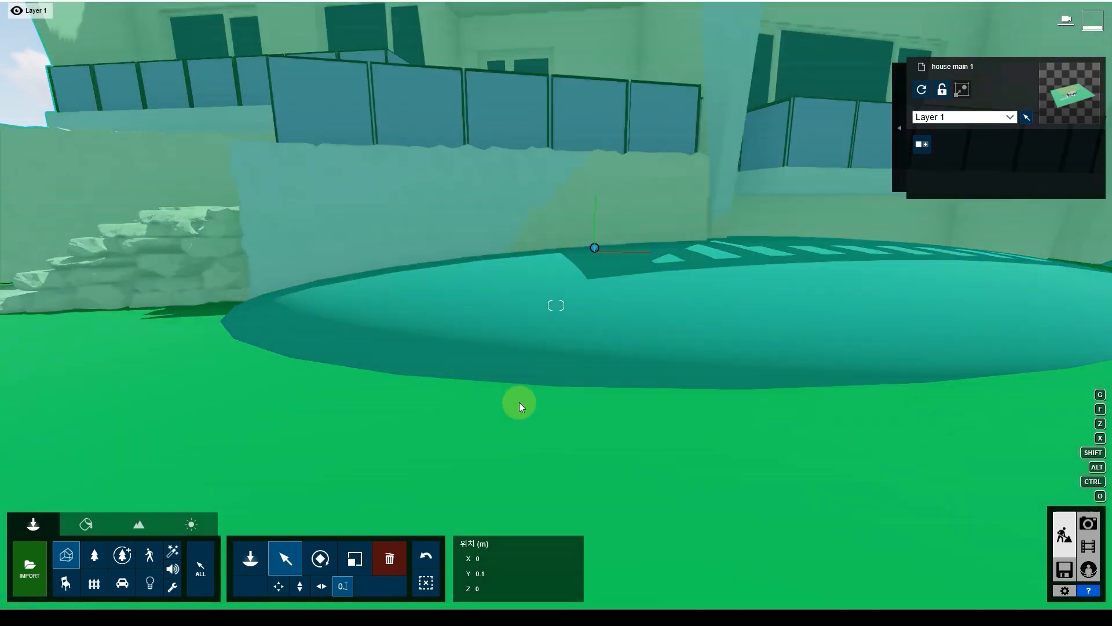
pyautogui.click(464, 573)
pyautogui.write('0')
pyautogui.press('Return')
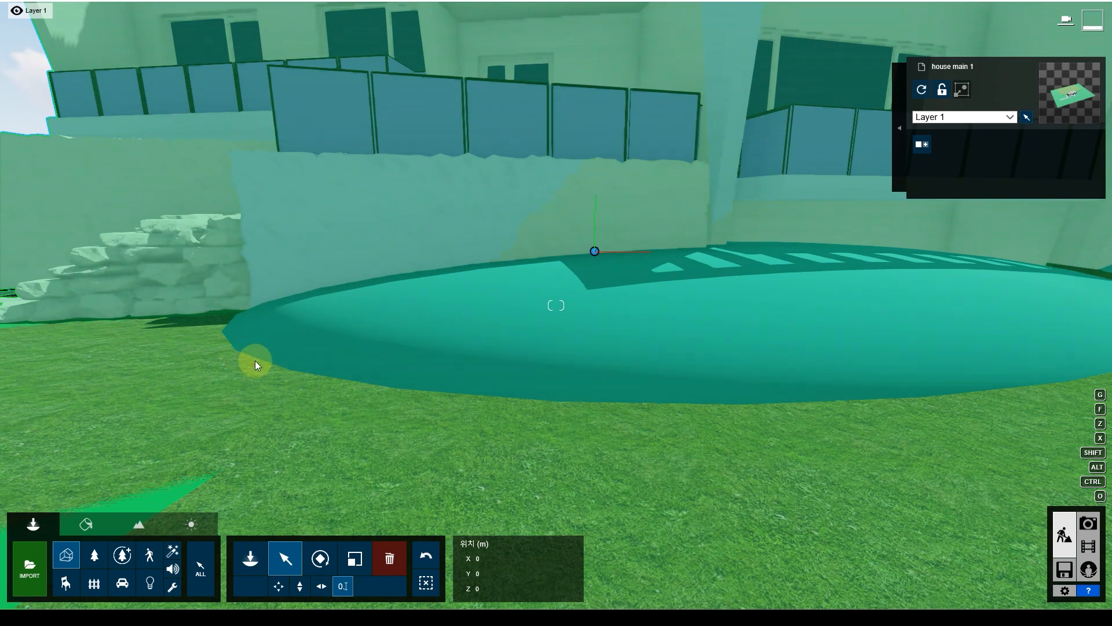
pyautogui.click(459, 570)
pyautogui.write('0.1')
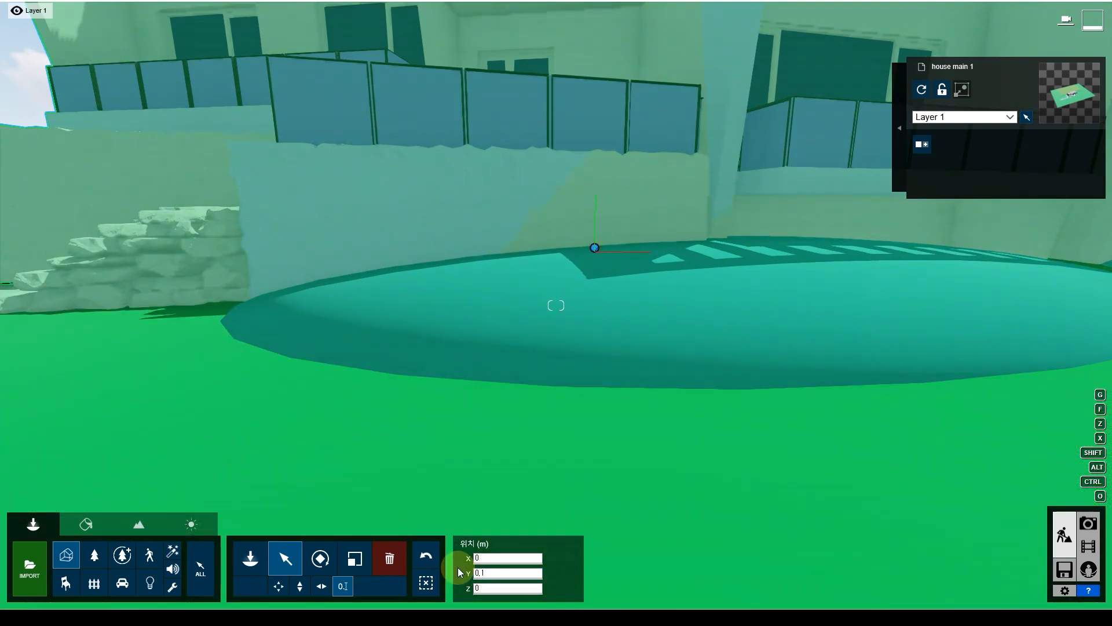
pyautogui.press('Return')
pyautogui.click(480, 572)
pyautogui.click(551, 427)
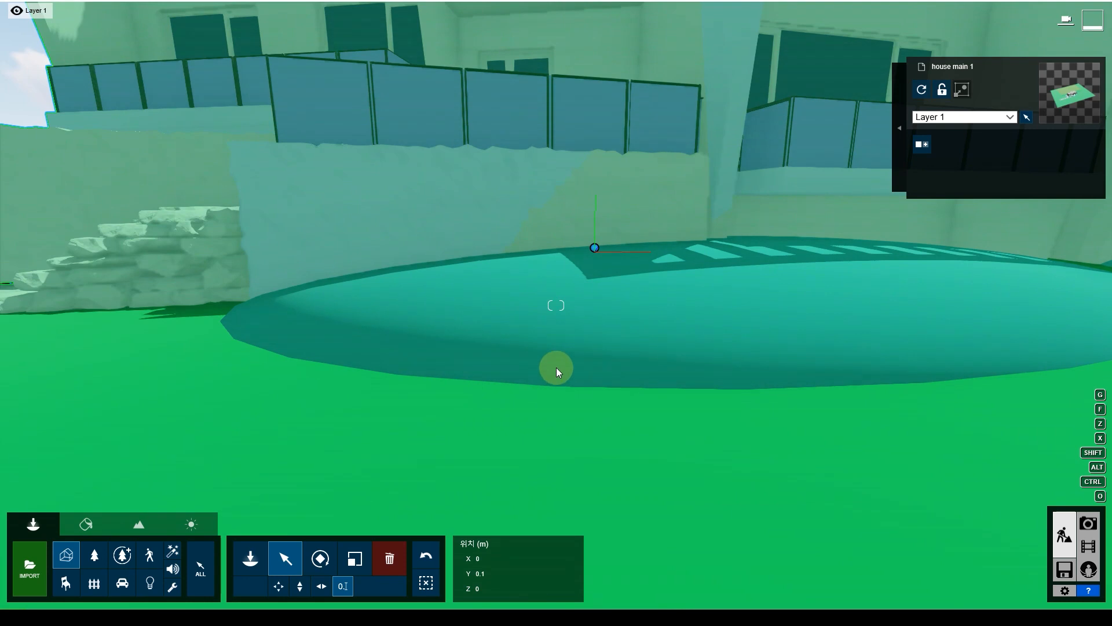
# - Check the raised house from above and close to the pool, along with its X, Y and Z position fields
pyautogui.press('s')
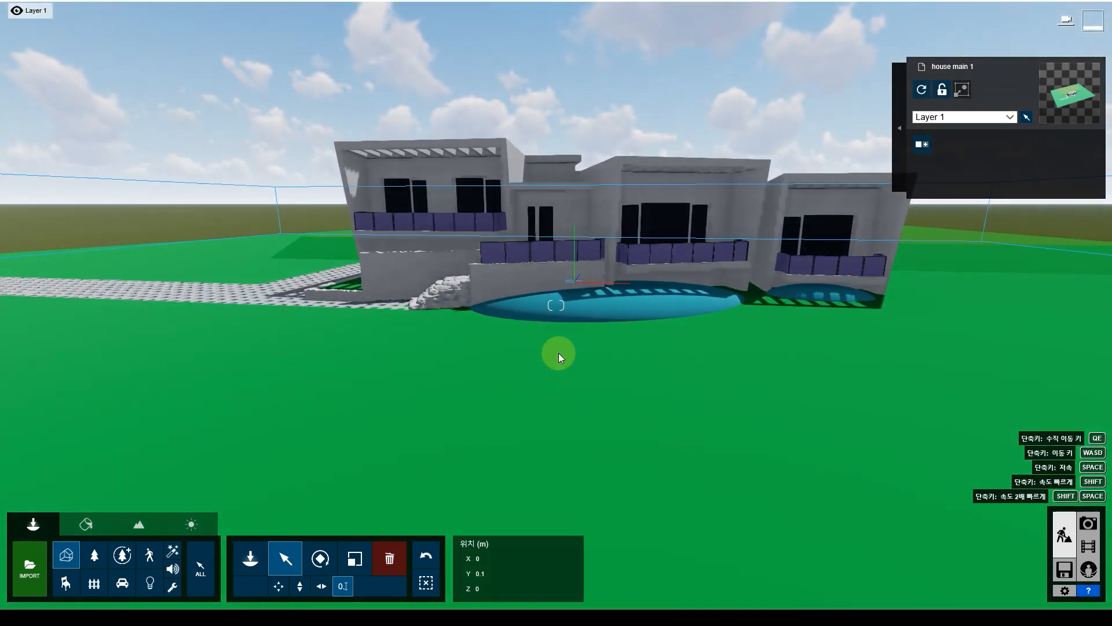
pyautogui.press('q')
pyautogui.moveTo(559, 353); pyautogui.dragTo(671, 123, button='right')
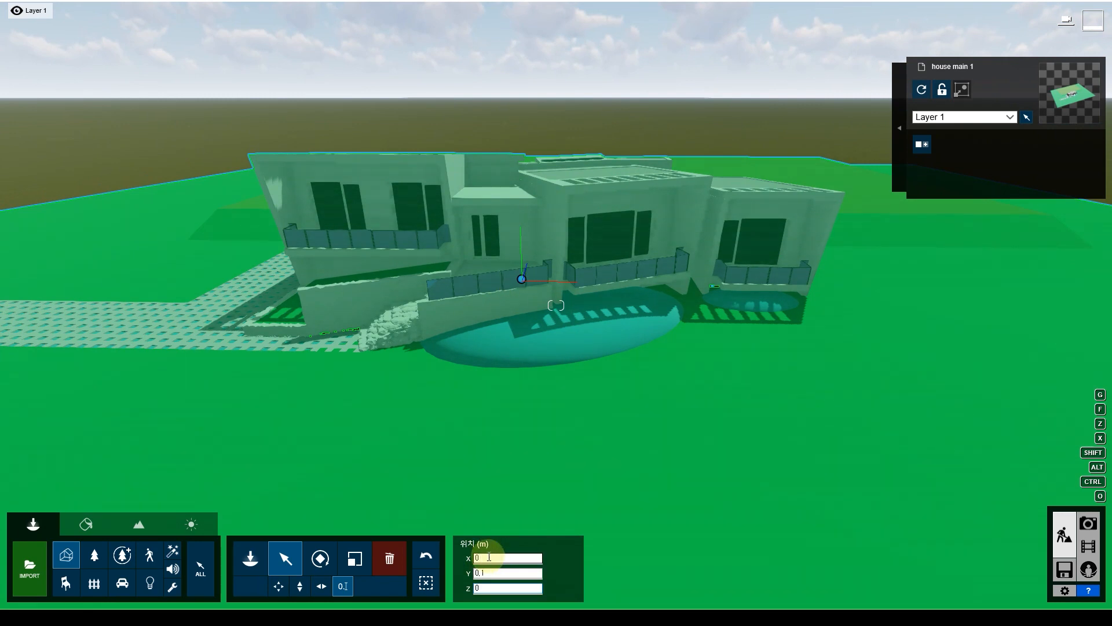
pyautogui.click(514, 587)
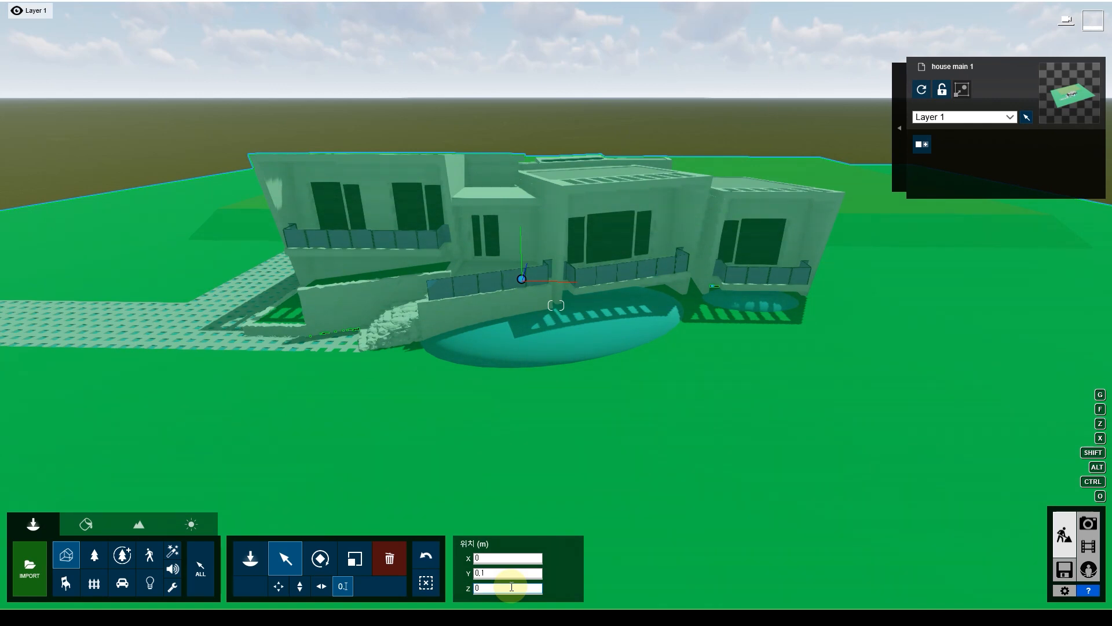
pyautogui.click(490, 574)
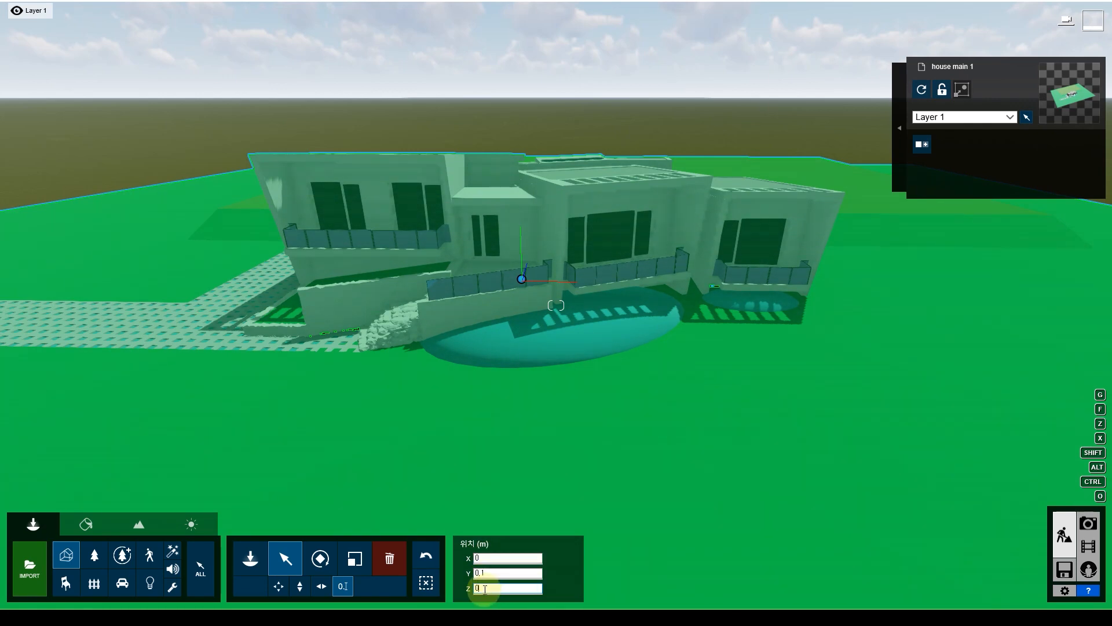
pyautogui.press('Return')
pyautogui.scroll(5, 504, 381)
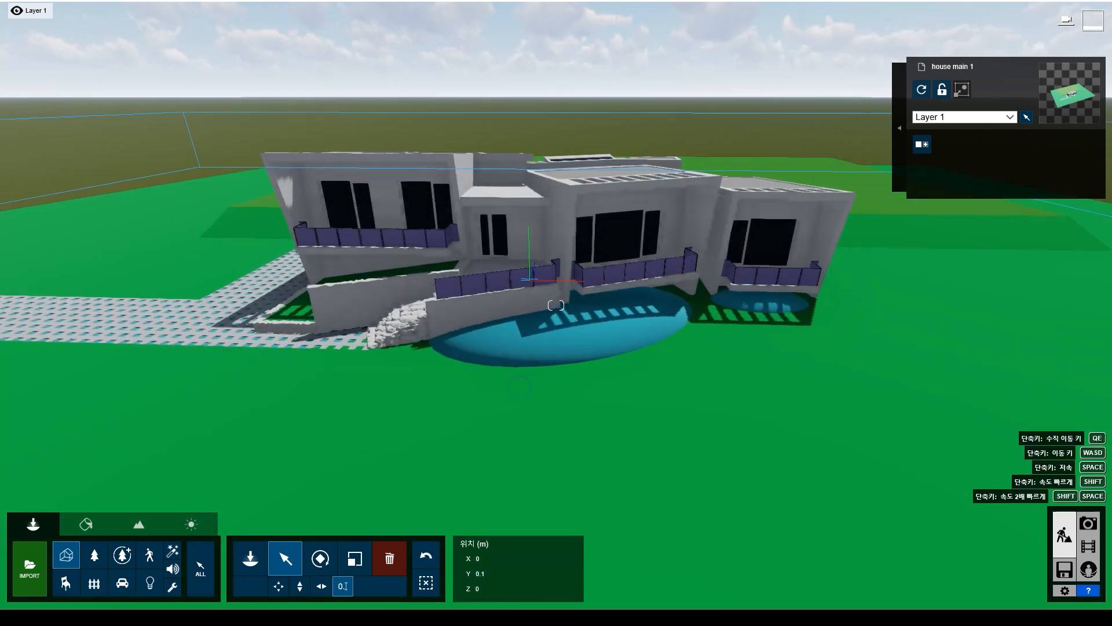
pyautogui.scroll(2, 586, 285)
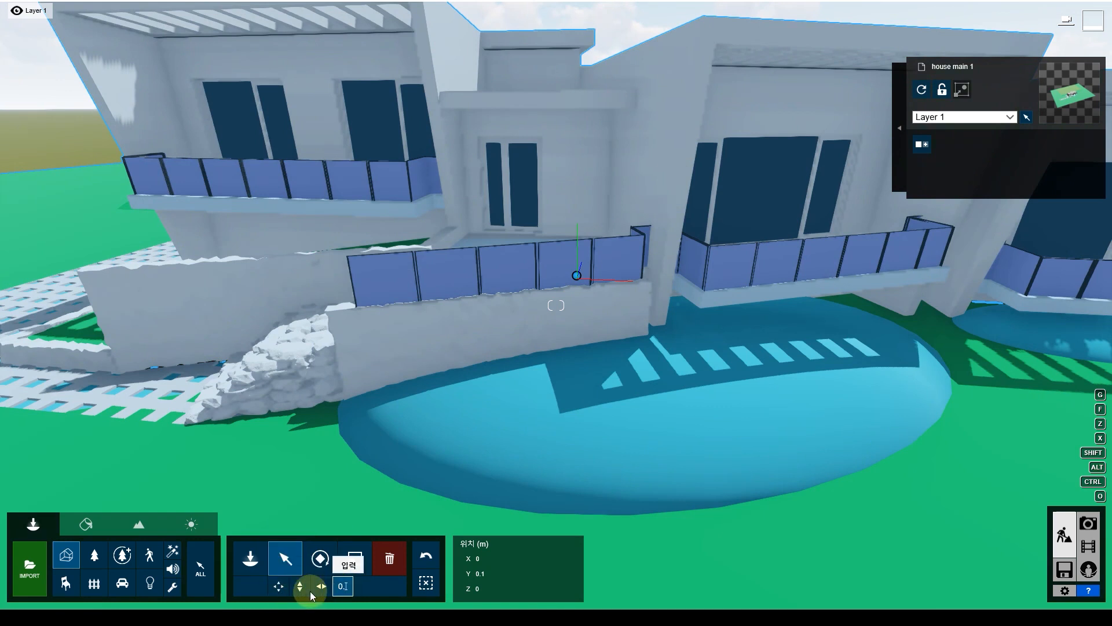
# - Inspect the move, rotation and size controls available for the selected house
pyautogui.click(283, 565)
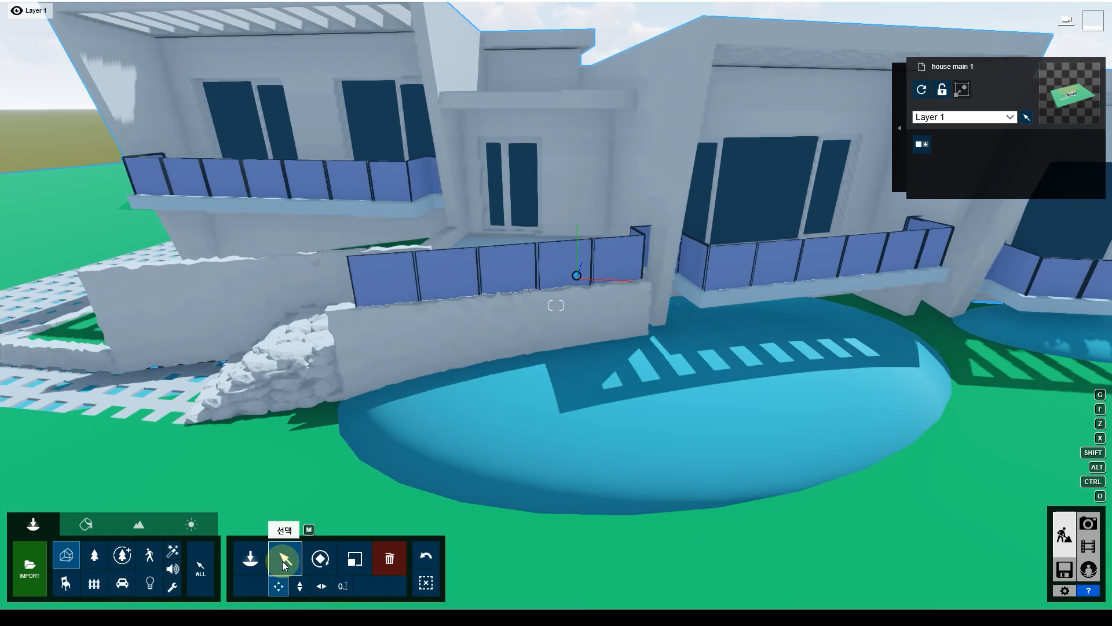
pyautogui.click(315, 563)
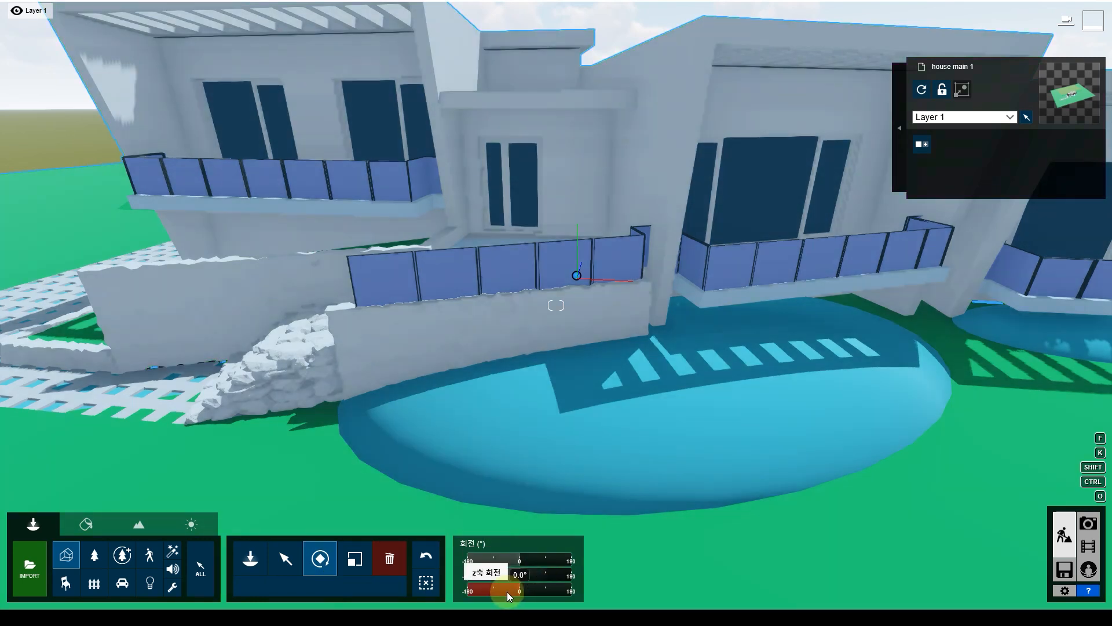
pyautogui.click(357, 562)
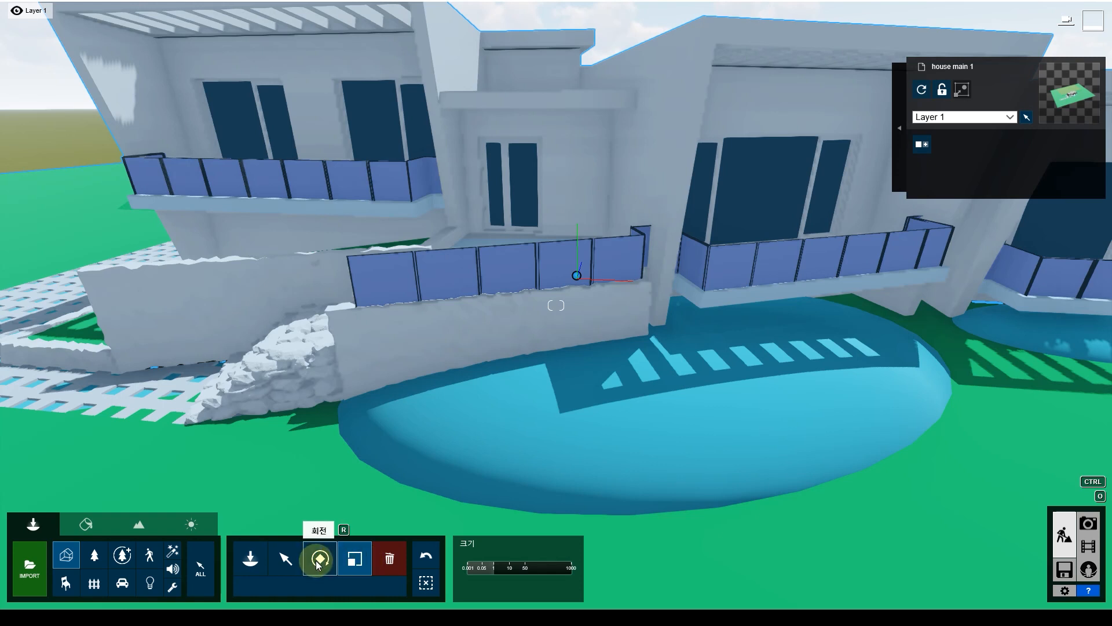
# - Return to the Select tool, bring the whole front of the house into view and switch to Photo mode
pyautogui.click(283, 563)
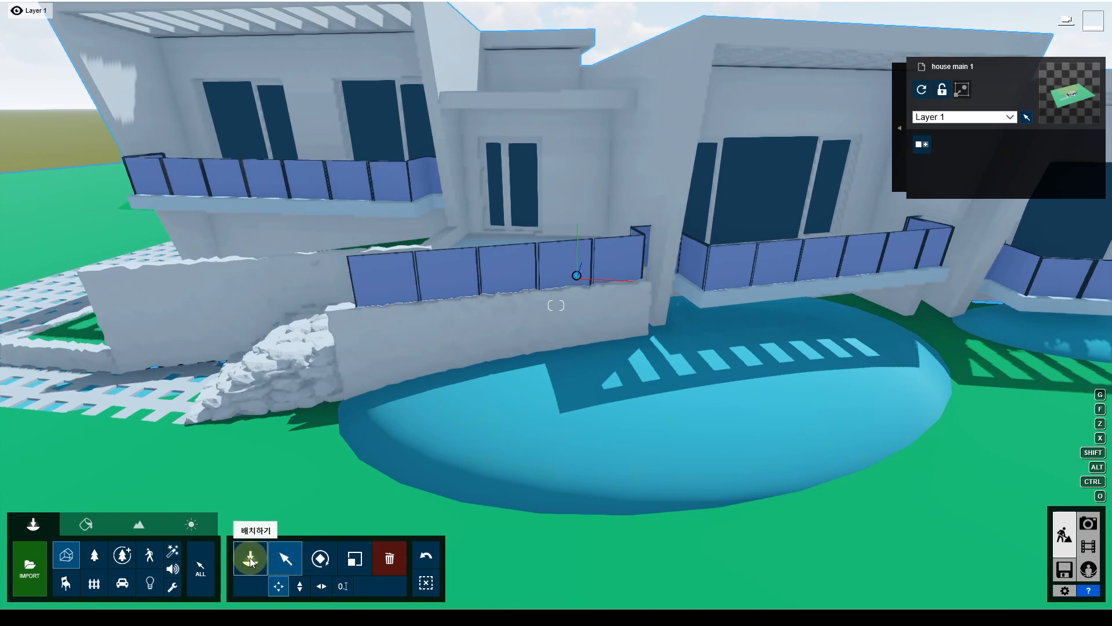
pyautogui.click(350, 408)
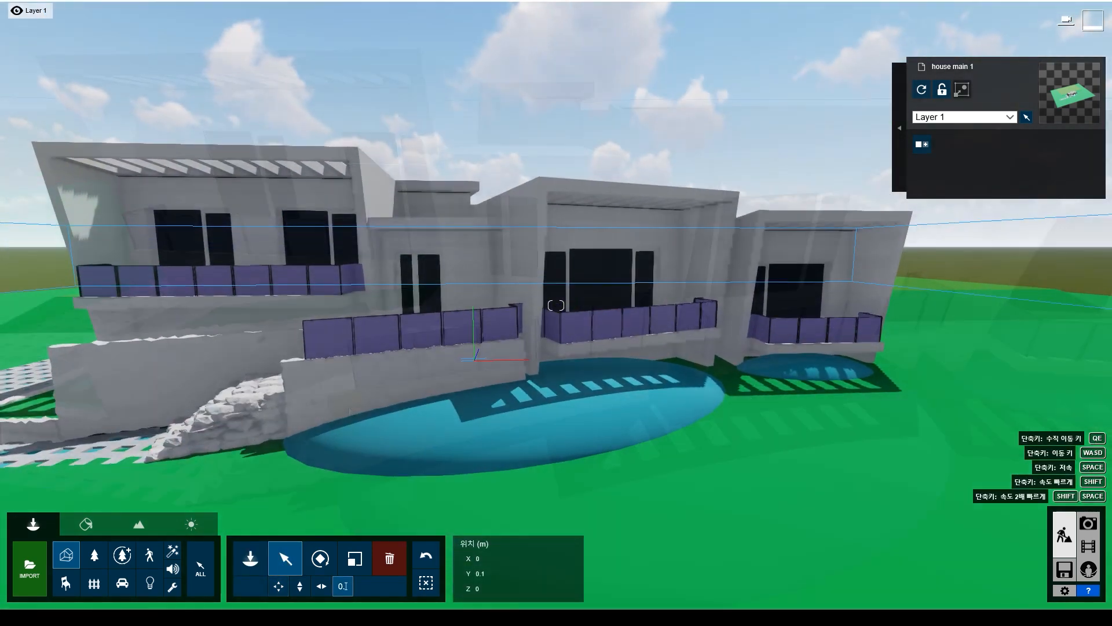
pyautogui.click(483, 395)
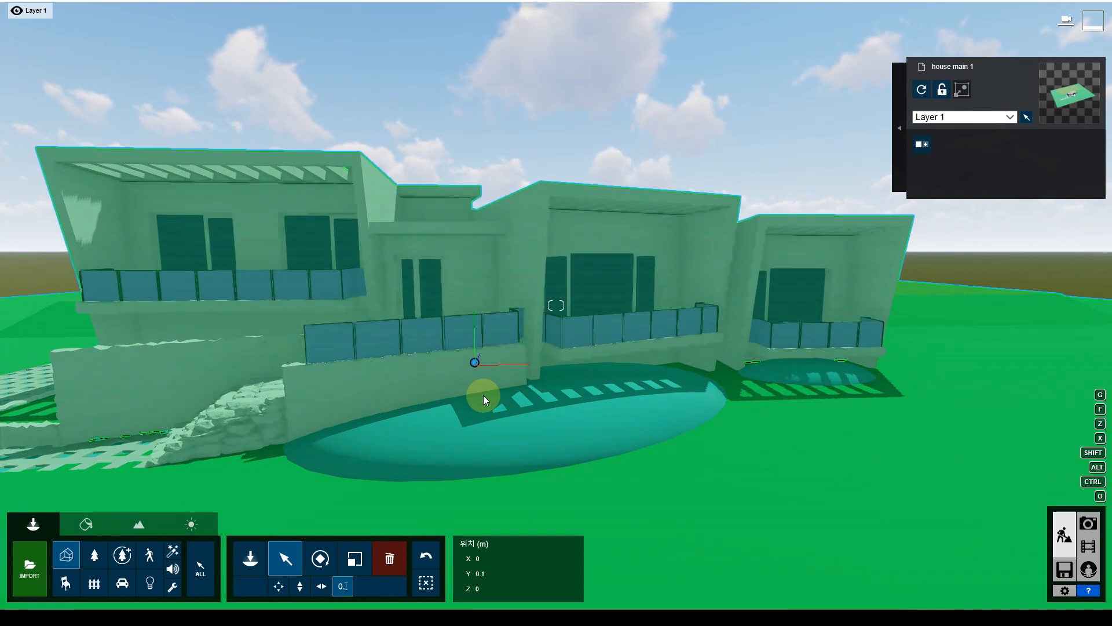
pyautogui.scroll(-2, 483, 395)
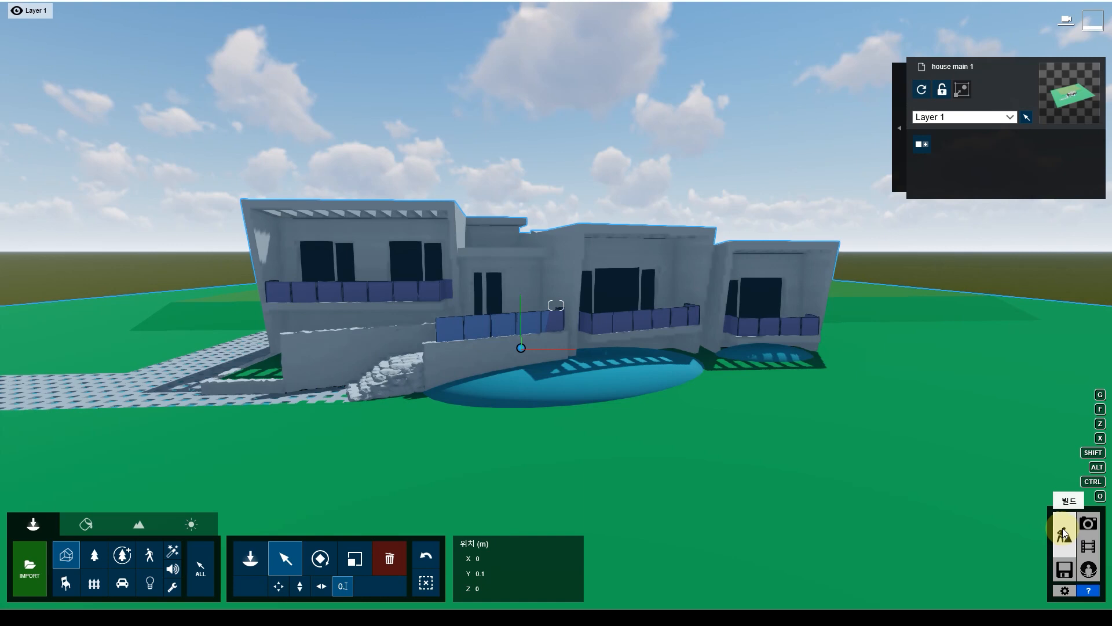
pyautogui.click(1089, 523)
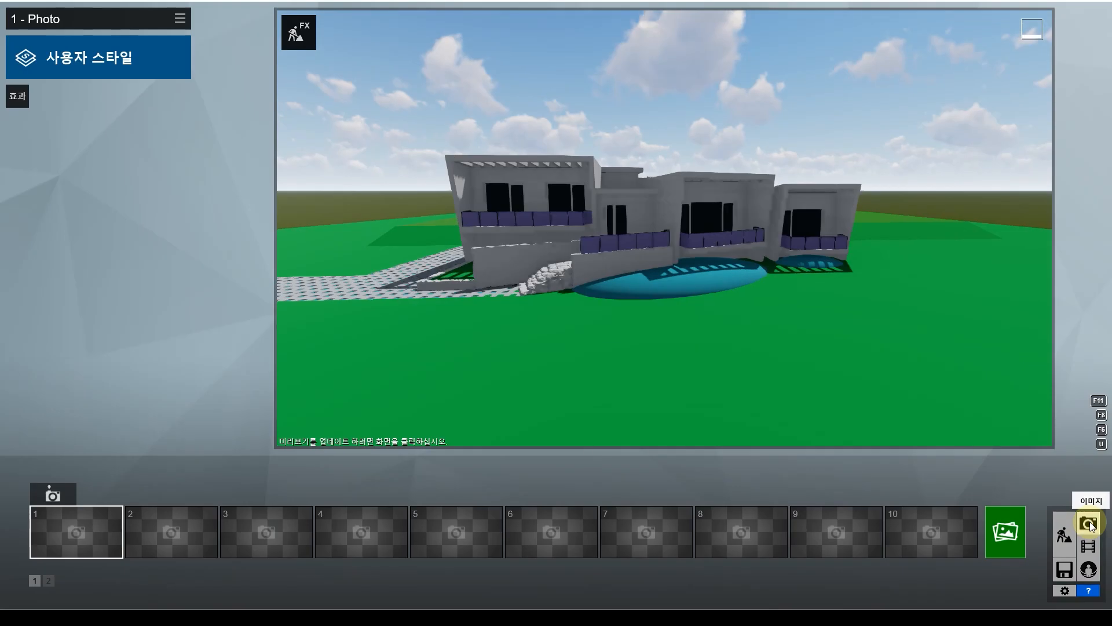
# - Frame the house's front and pool in the photo preview from a low camera height of about 2.36 m
pyautogui.moveTo(677, 311)
pyautogui.click(642, 316)
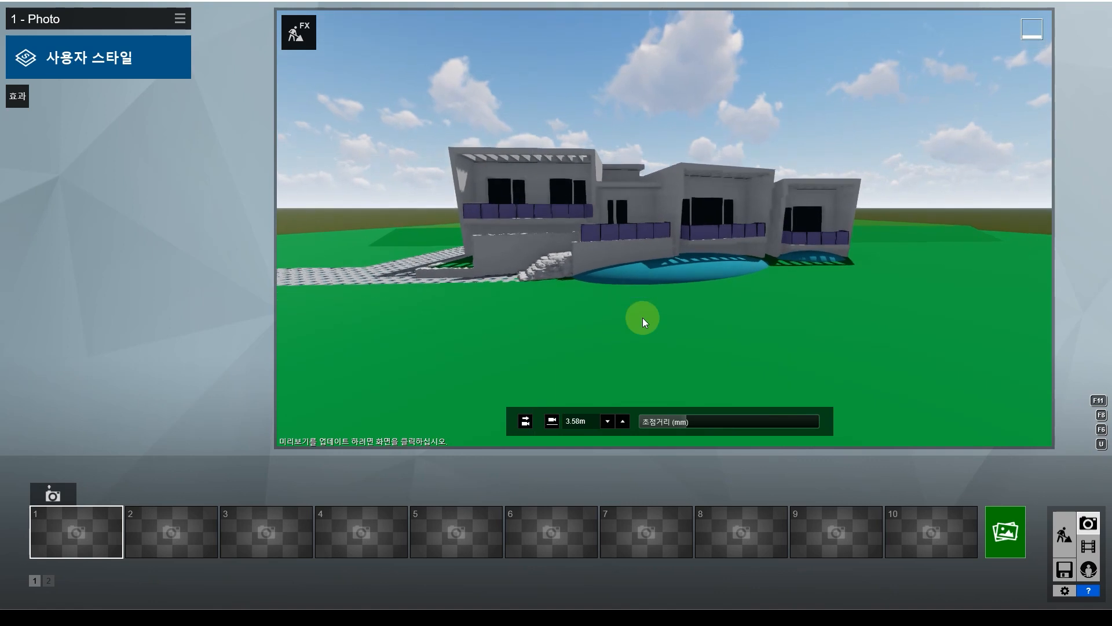
pyautogui.moveTo(642, 317); pyautogui.dragTo(645, 322, button='right')
pyautogui.press('a')
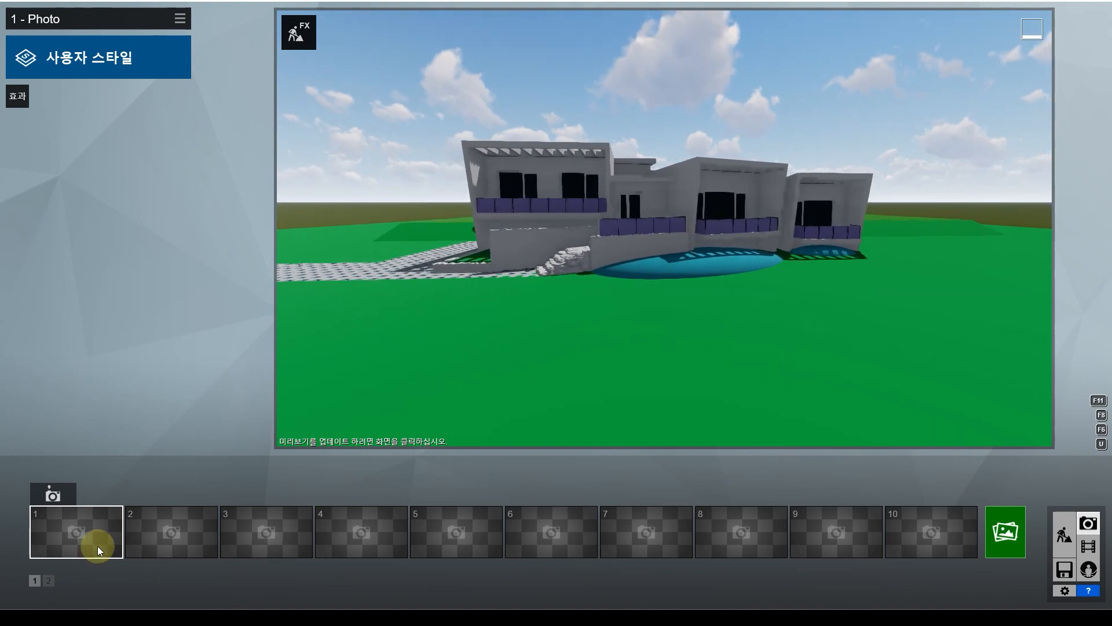
pyautogui.moveTo(465, 316); pyautogui.dragTo(482, 326, button='right')
pyautogui.press('a')
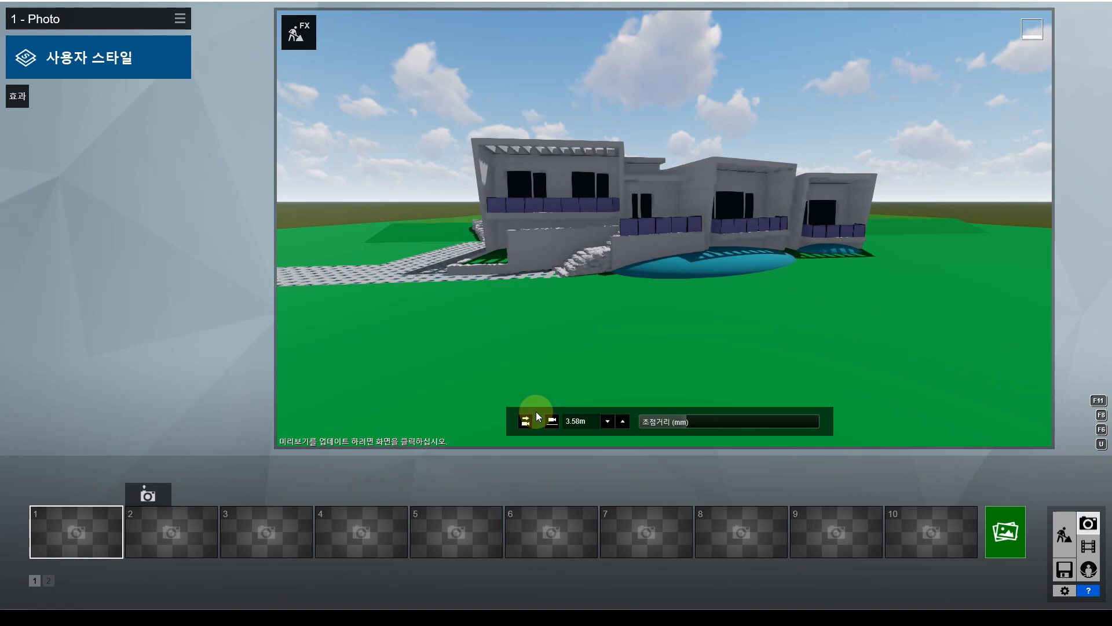
pyautogui.scroll(-1, 586, 357)
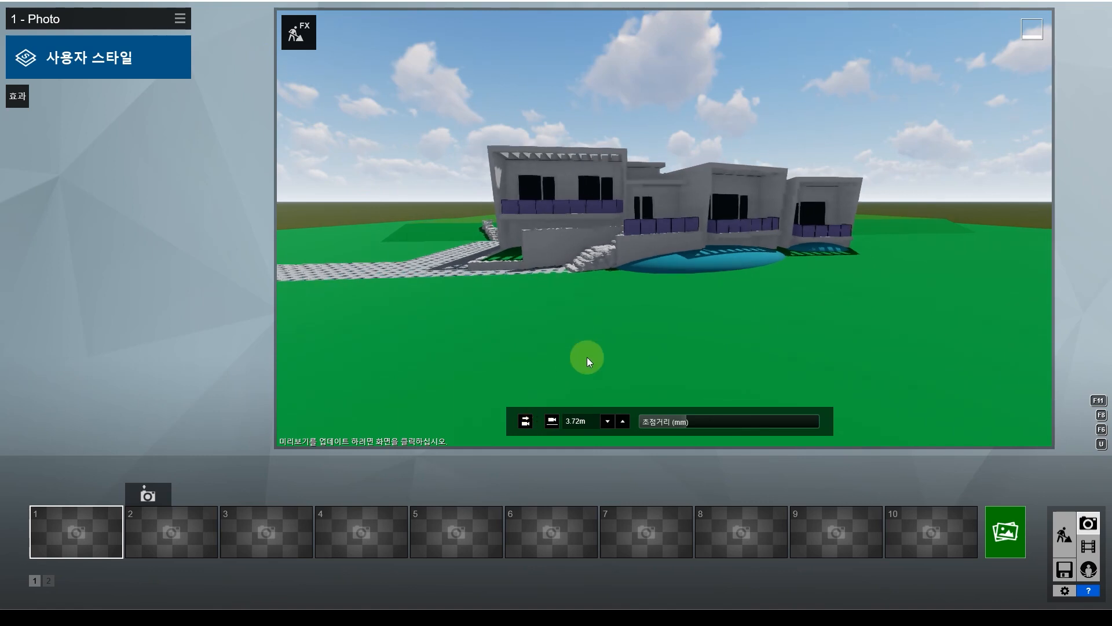
pyautogui.press('q')
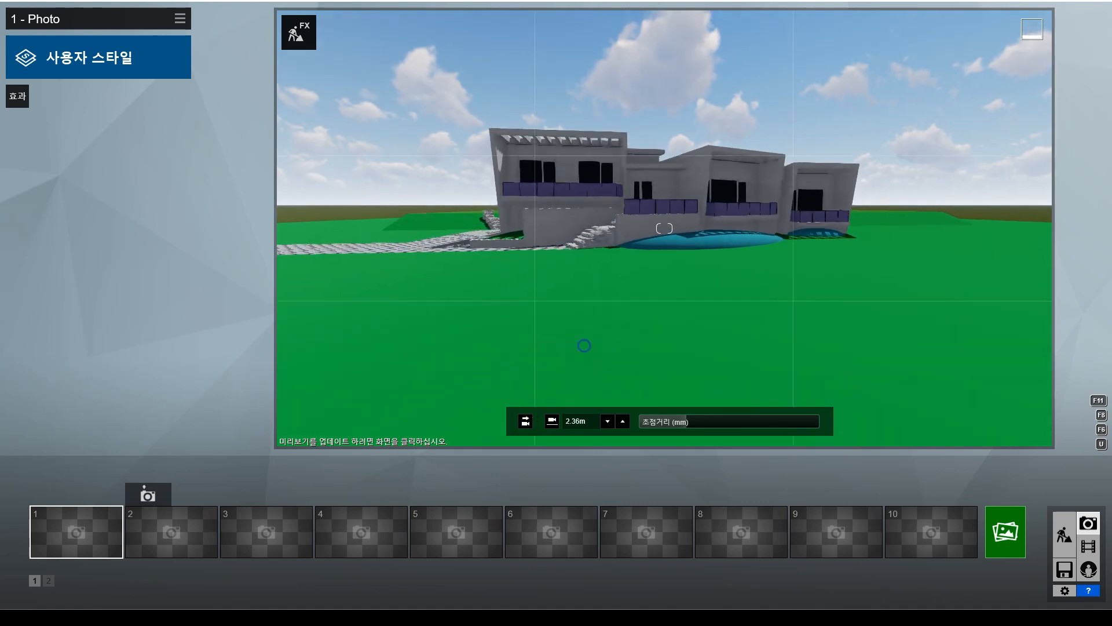
pyautogui.moveTo(585, 346); pyautogui.dragTo(671, 260, button='right')
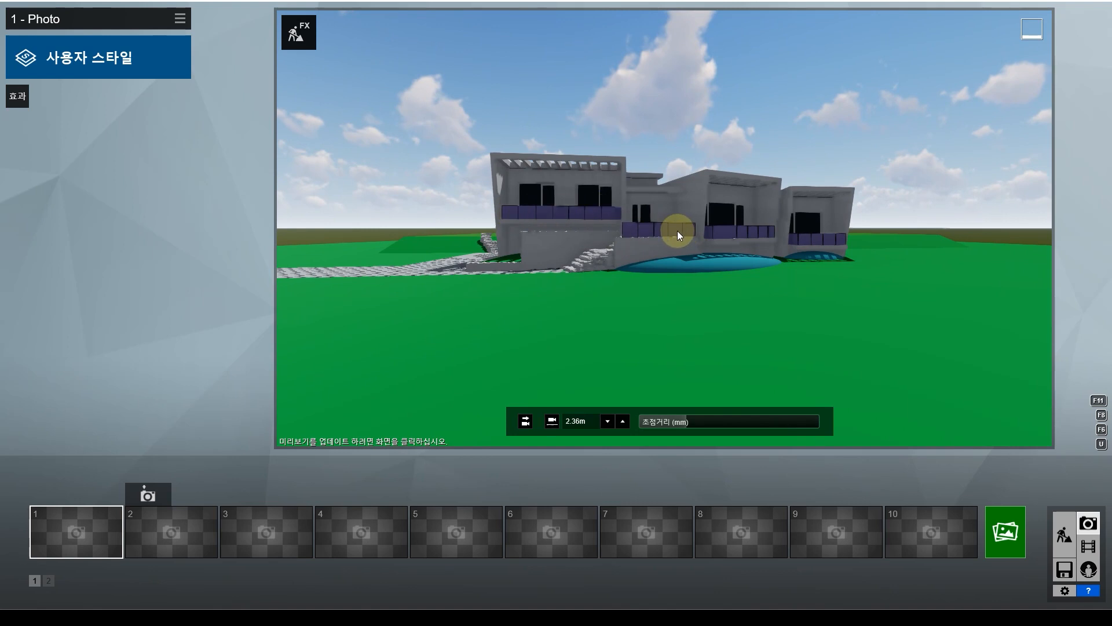
# - Fine-tune the distance to the house front at a camera height of about 2.35 m and store the view in photo slot 1
pyautogui.press('w')
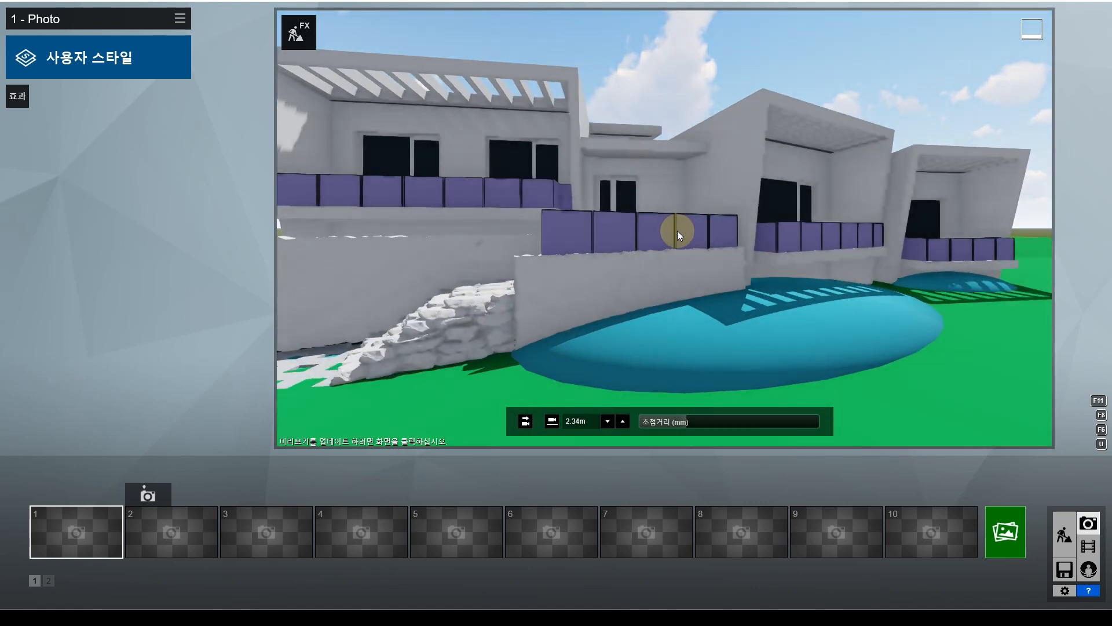
pyautogui.press('s')
pyautogui.press('w')
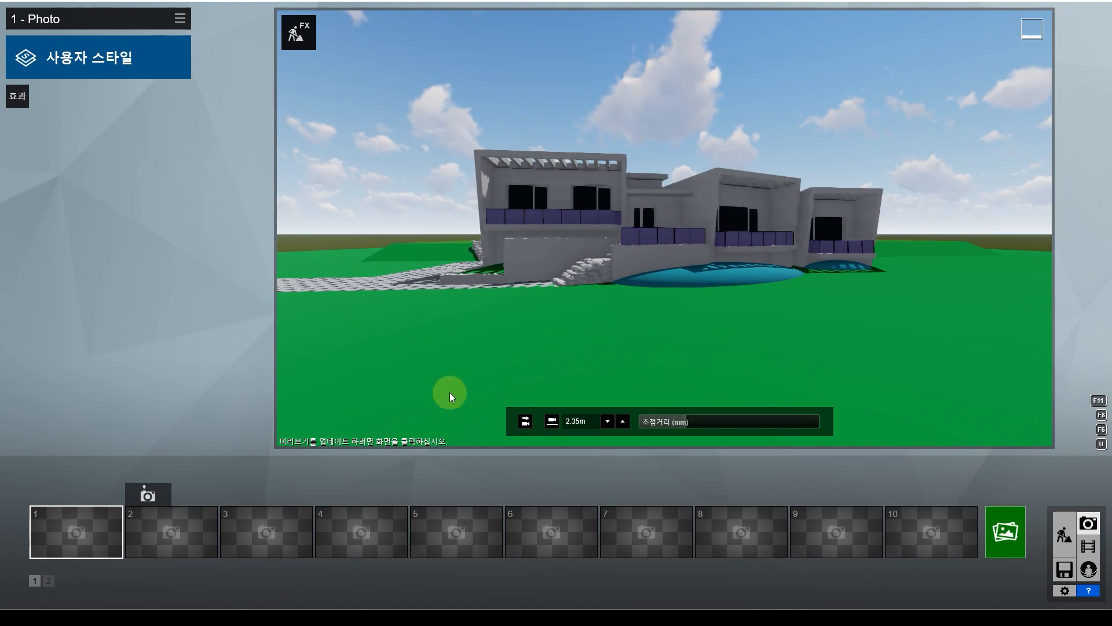
pyautogui.moveTo(72, 540)
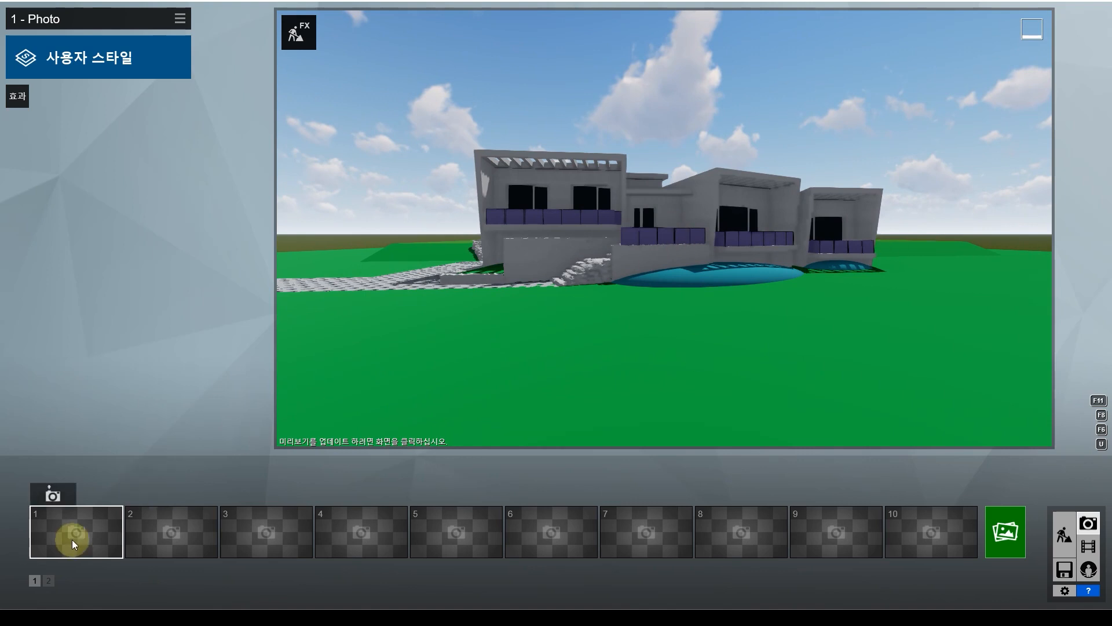
pyautogui.click(54, 497)
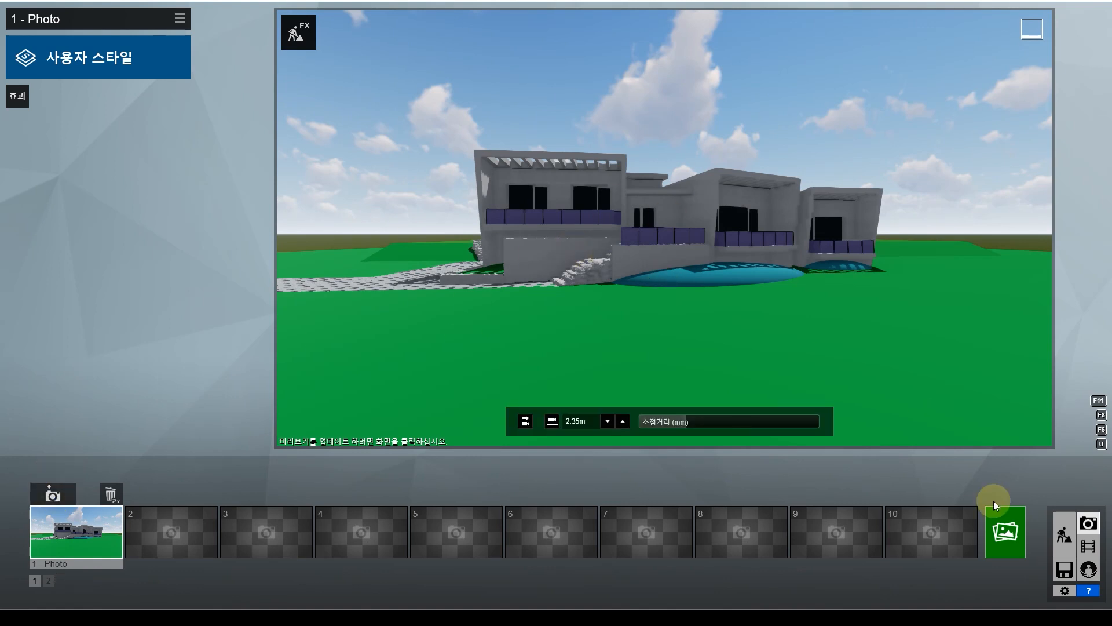
# - Frame a distant elevated view of the house and its whole green site, and store it in photo slot 2
pyautogui.click(1064, 533)
pyautogui.click(1088, 523)
pyautogui.click(175, 525)
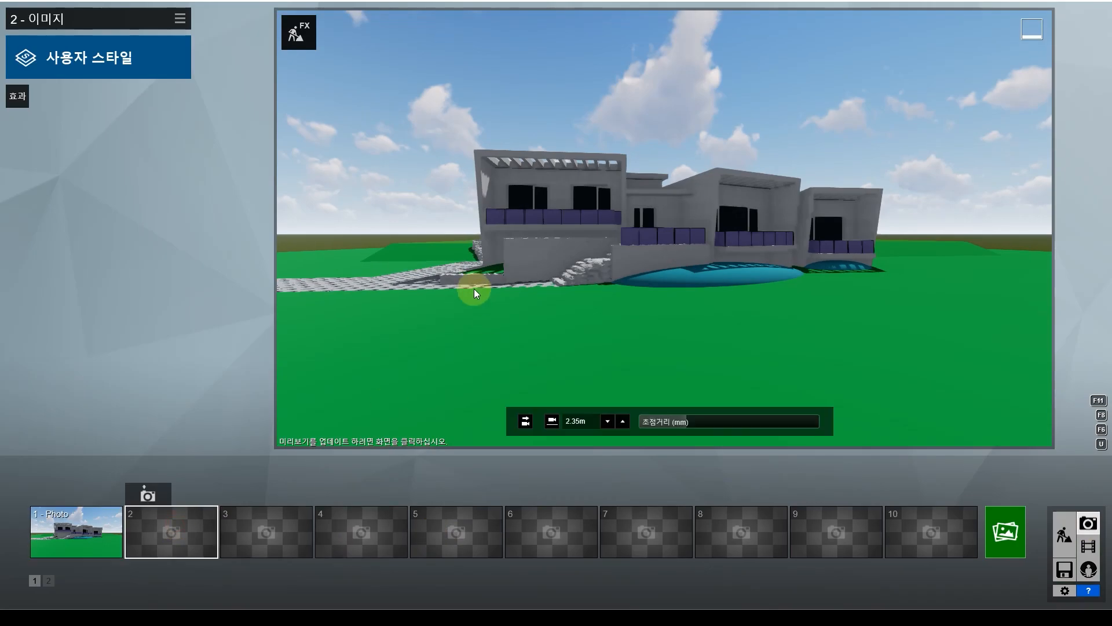
pyautogui.scroll(-5, 474, 290)
pyautogui.press('q')
pyautogui.moveTo(523, 261); pyautogui.dragTo(557, 254, button='right')
pyautogui.scroll(-3, 518, 236)
pyautogui.press('q')
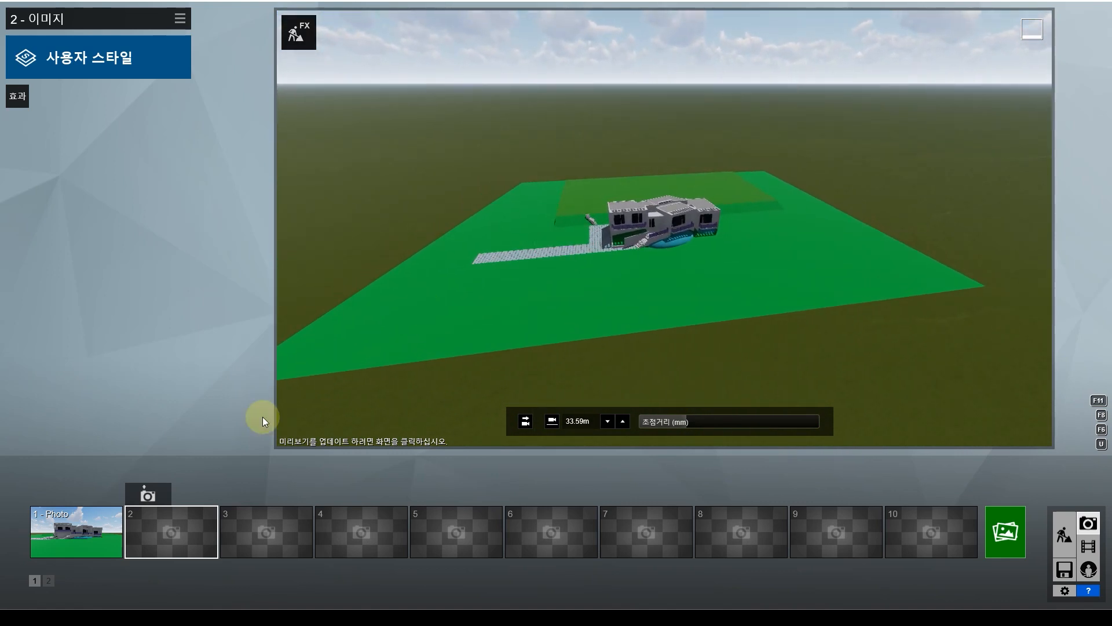
pyautogui.click(149, 494)
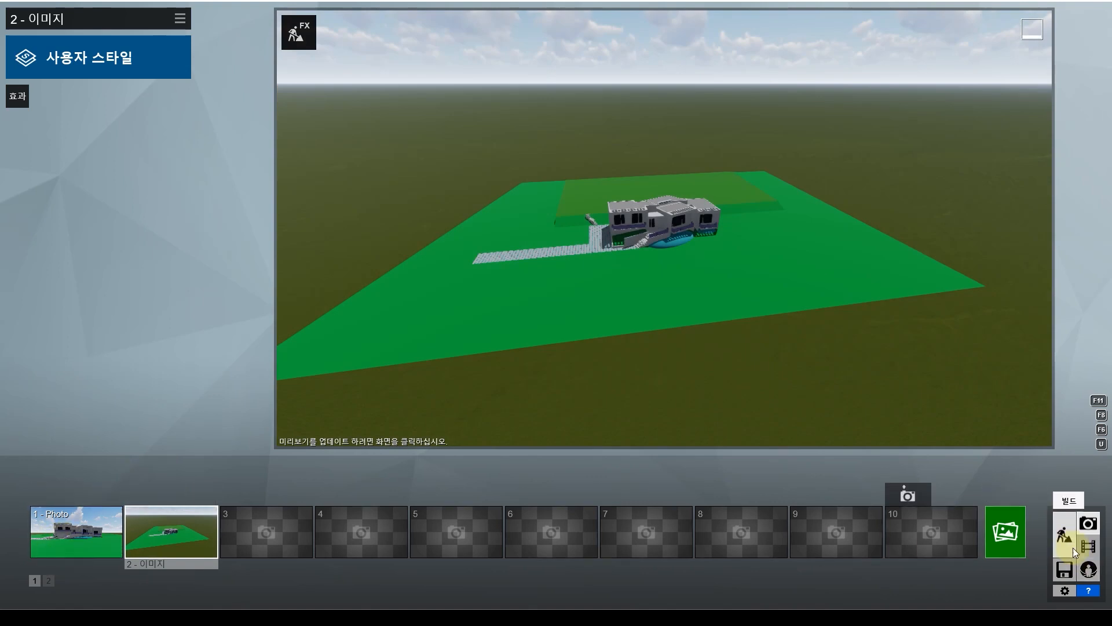
# - Recall the stored camera views of photos 1 and 2, checking in Build mode how the scene camera follows them
pyautogui.click(1065, 534)
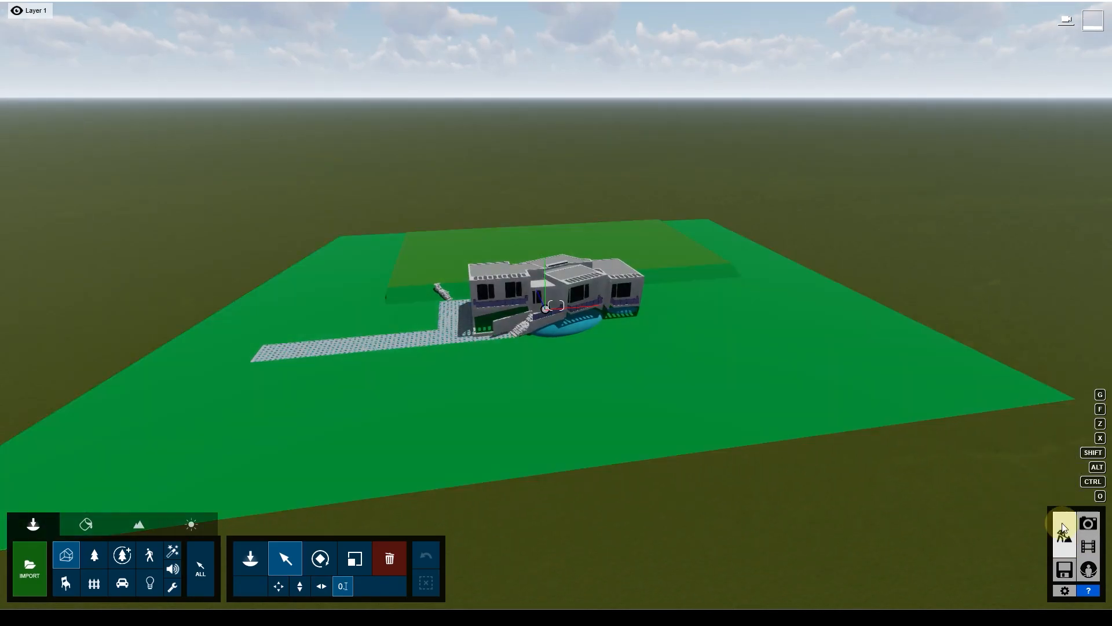
pyautogui.click(1088, 524)
pyautogui.click(90, 531)
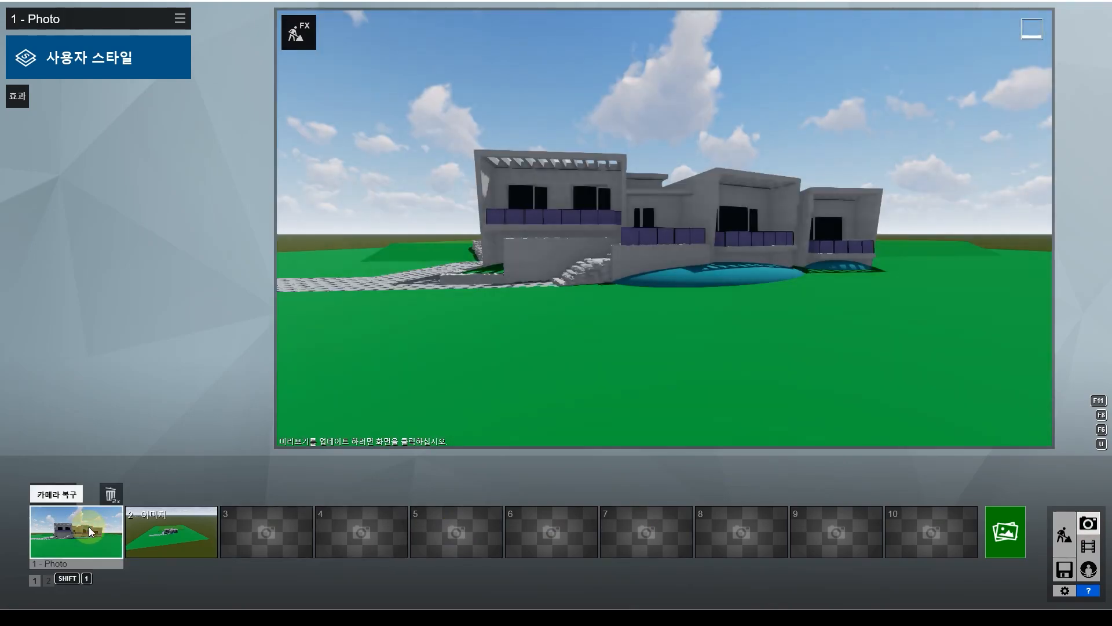
pyautogui.click(1066, 534)
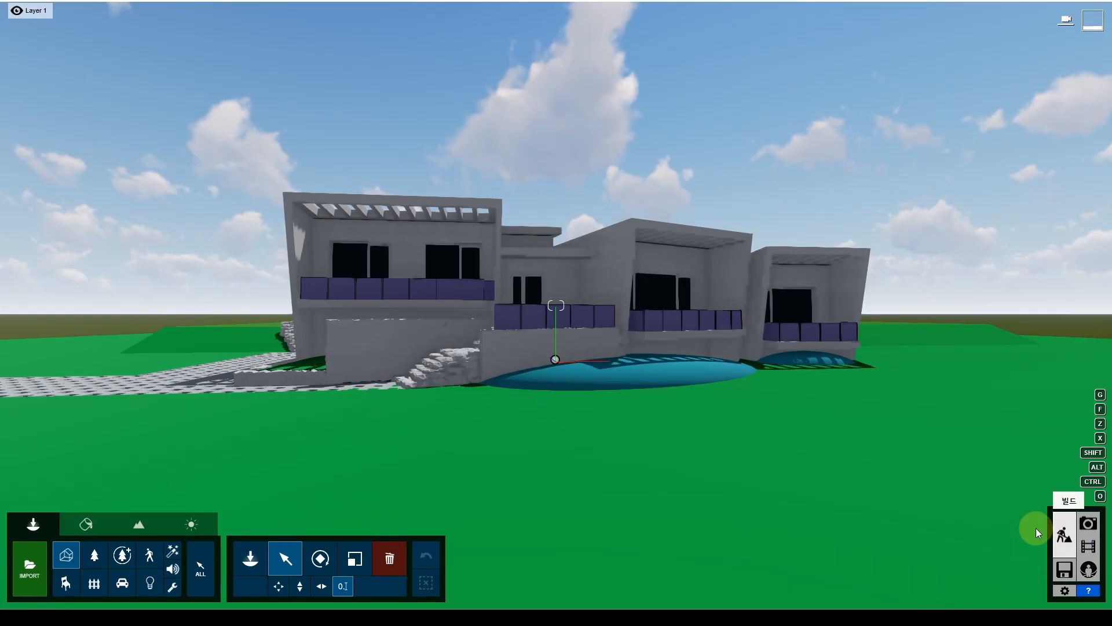
pyautogui.click(686, 366)
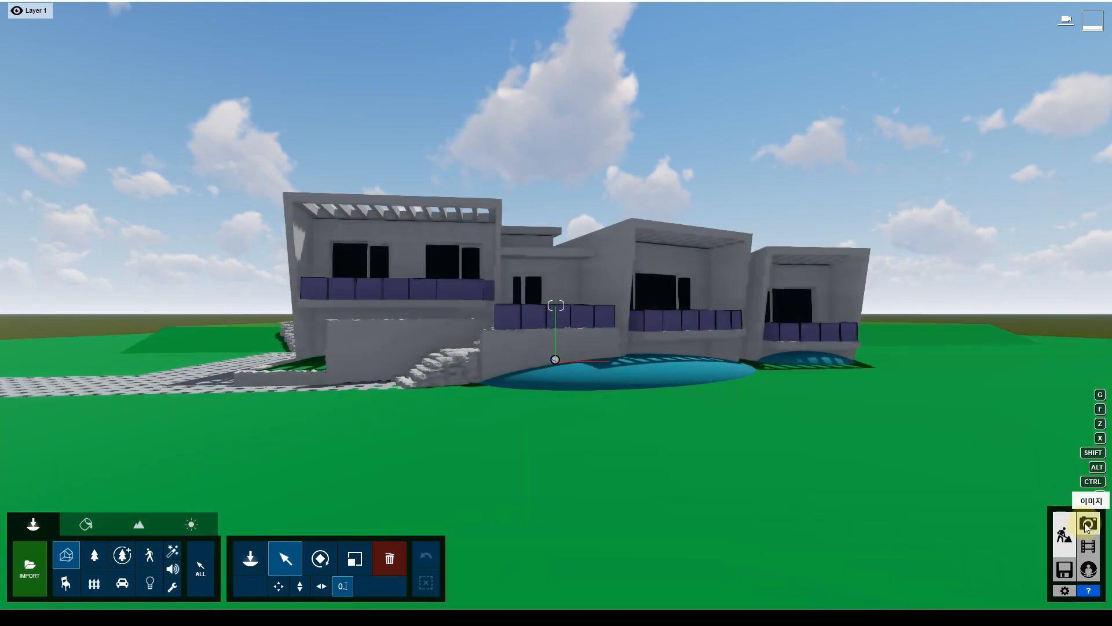
pyautogui.click(1088, 524)
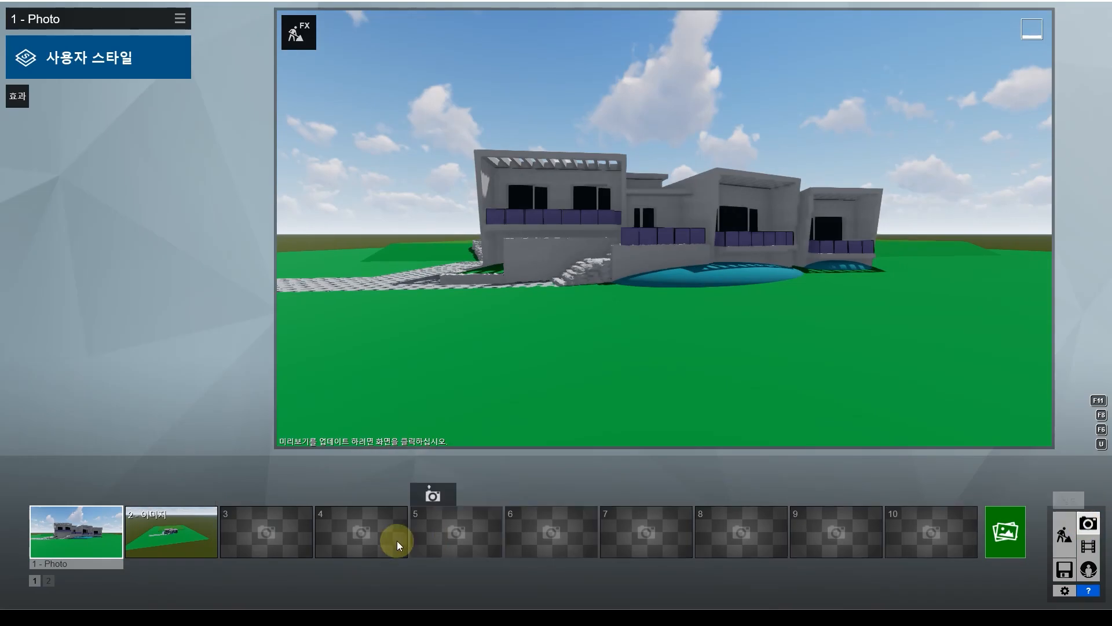
pyautogui.click(174, 535)
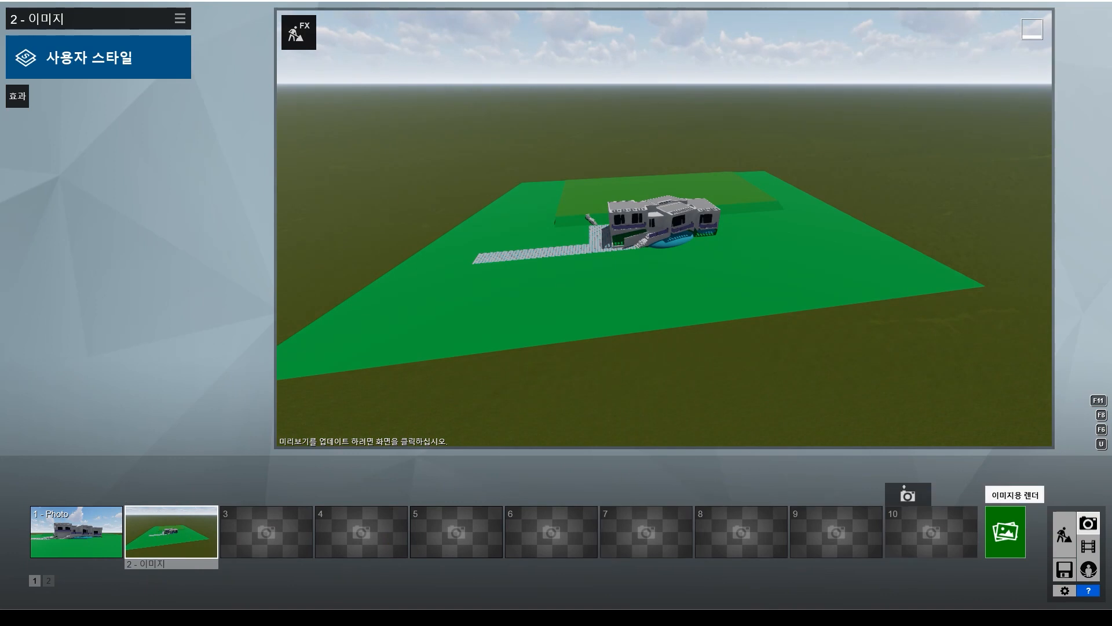
# - Look around the site in Build mode starting from photo 2's view, moving in close above the house roofs
pyautogui.click(1069, 536)
pyautogui.moveTo(517, 290); pyautogui.dragTo(516, 308, button='right')
pyautogui.press('s')
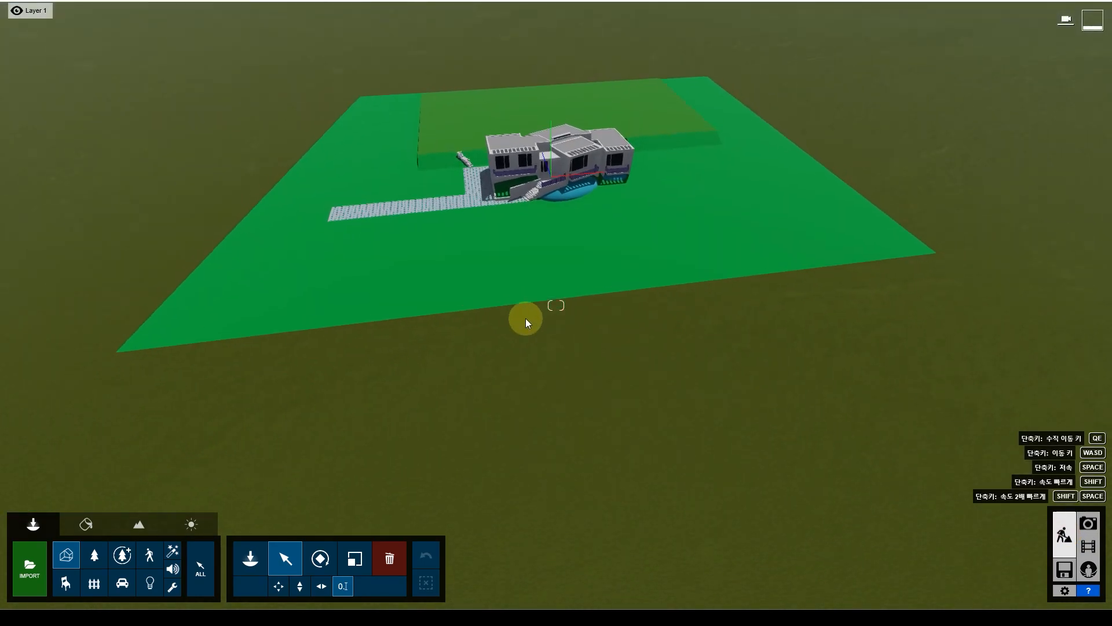
pyautogui.press('q')
pyautogui.click(524, 328)
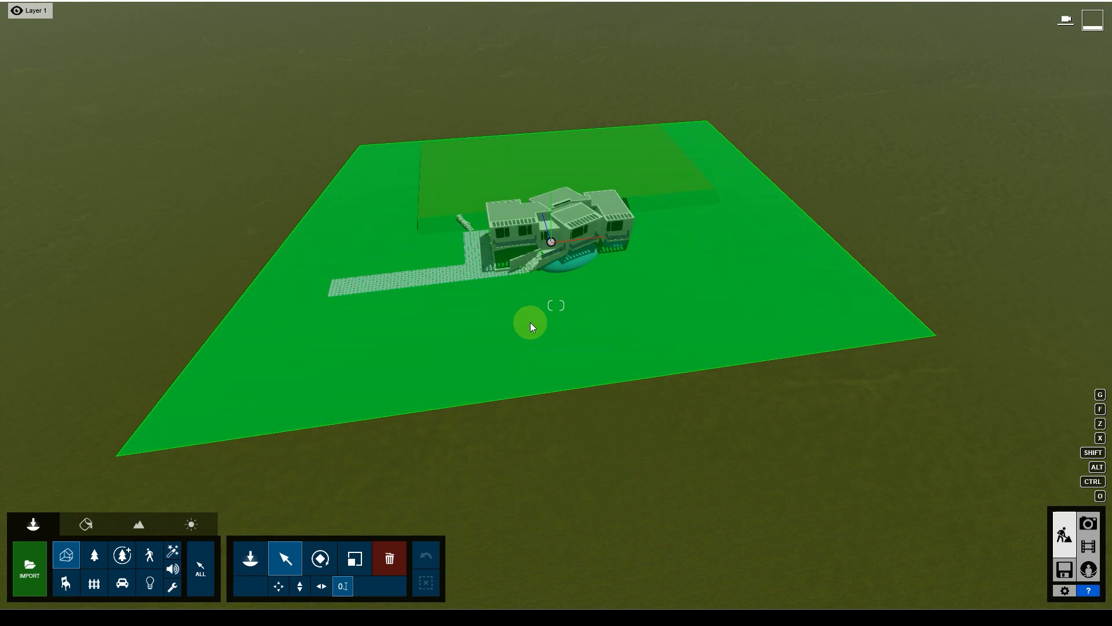
pyautogui.scroll(-3, 525, 335)
pyautogui.scroll(6, 536, 253)
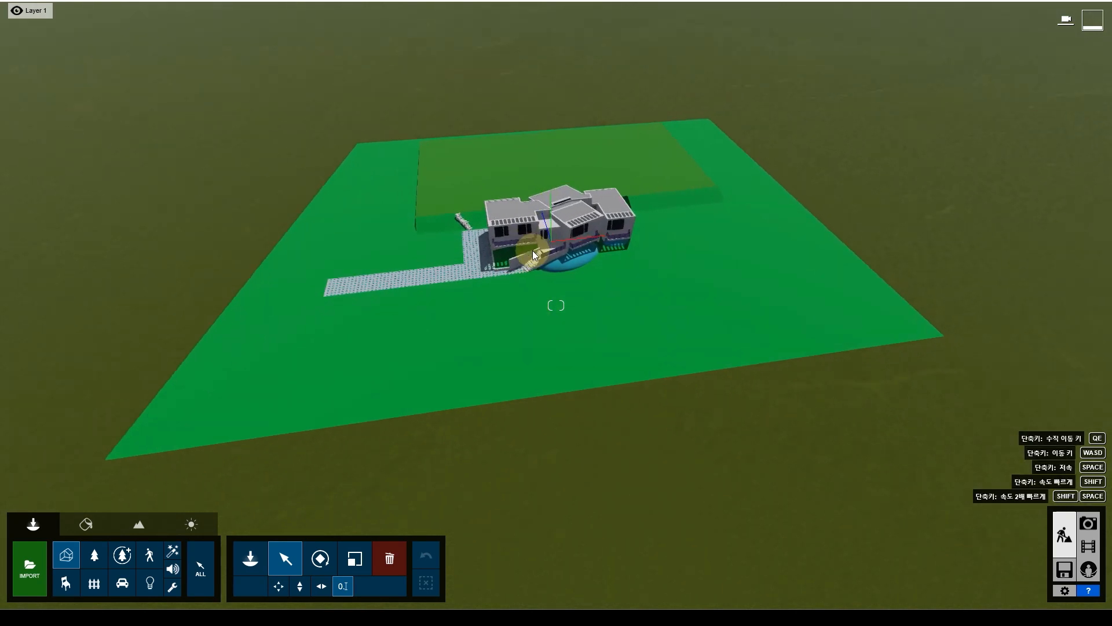
pyautogui.moveTo(511, 208); pyautogui.dragTo(533, 353, button='right')
pyautogui.scroll(6, 539, 380)
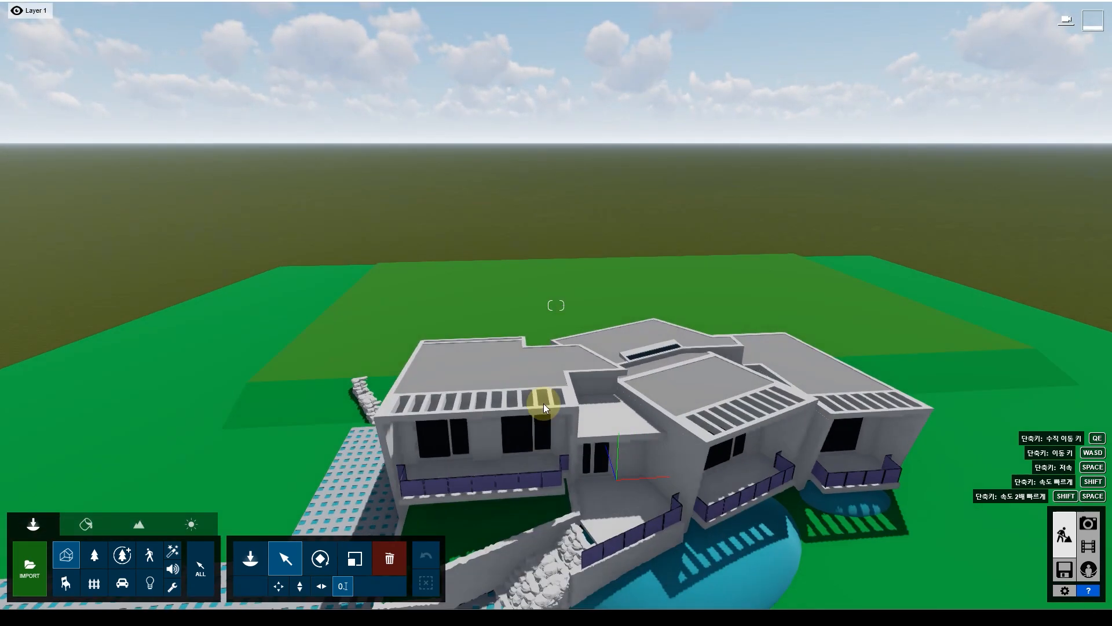
# - Store a view of the room with the brown floor and green walls in photo slot 3, and recall photo 2
pyautogui.click(1088, 523)
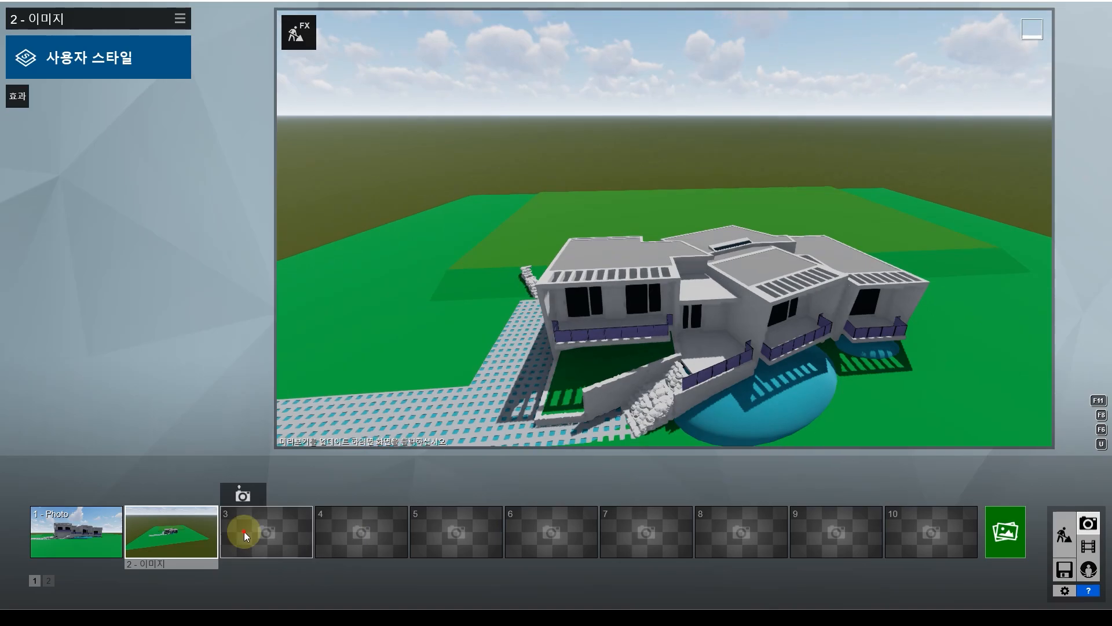
pyautogui.scroll(8, 565, 324)
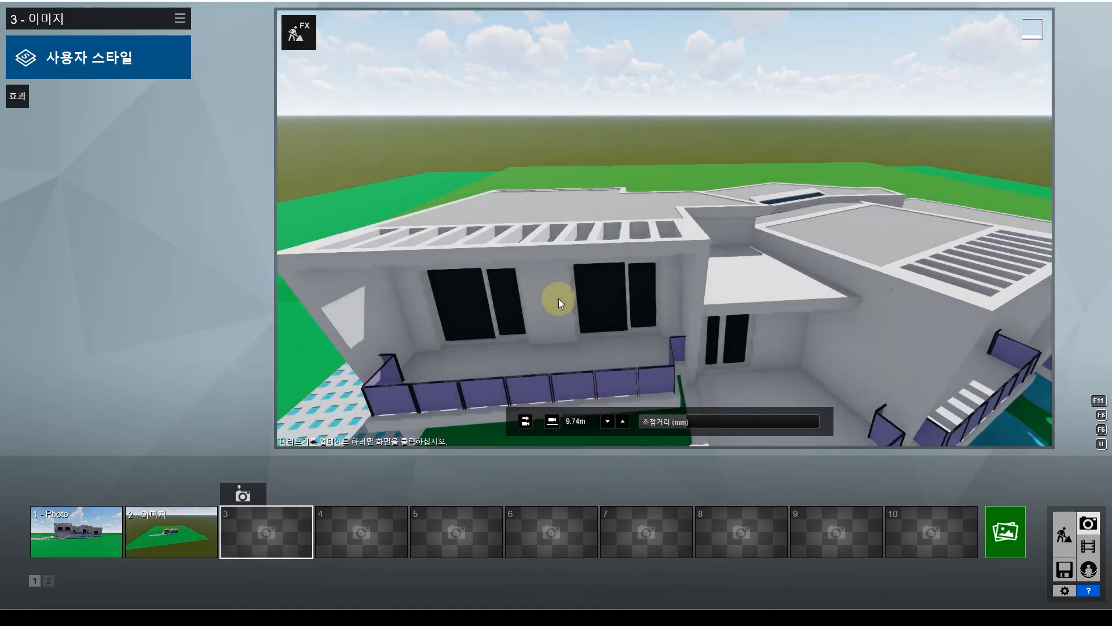
pyautogui.scroll(5, 558, 286)
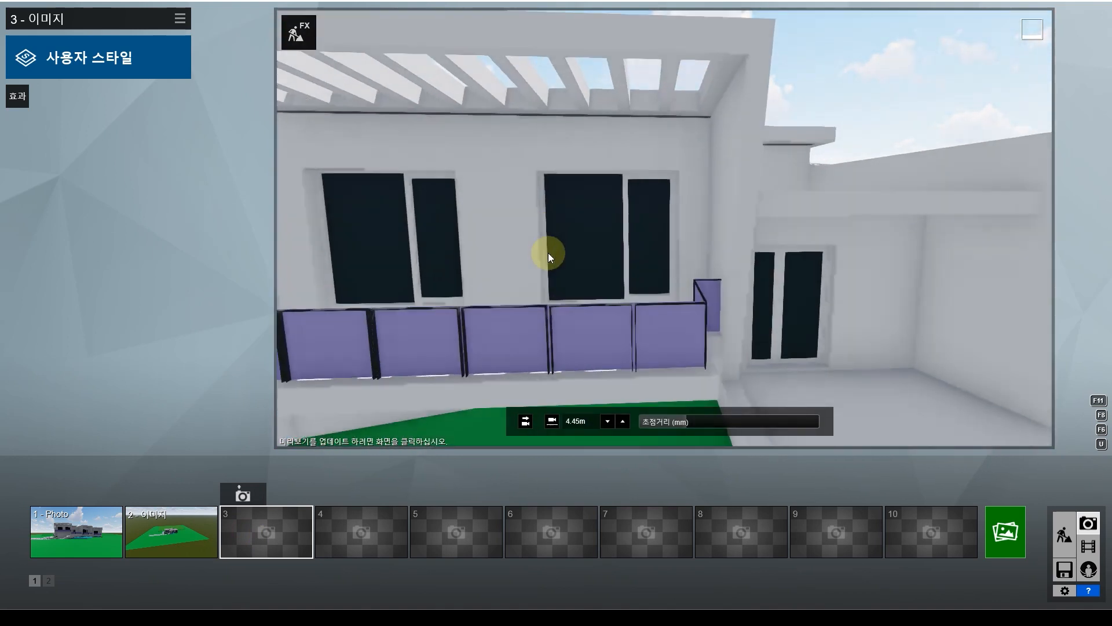
pyautogui.scroll(2, 548, 252)
pyautogui.moveTo(548, 253); pyautogui.dragTo(548, 255, button='middle')
pyautogui.scroll(10, 548, 255)
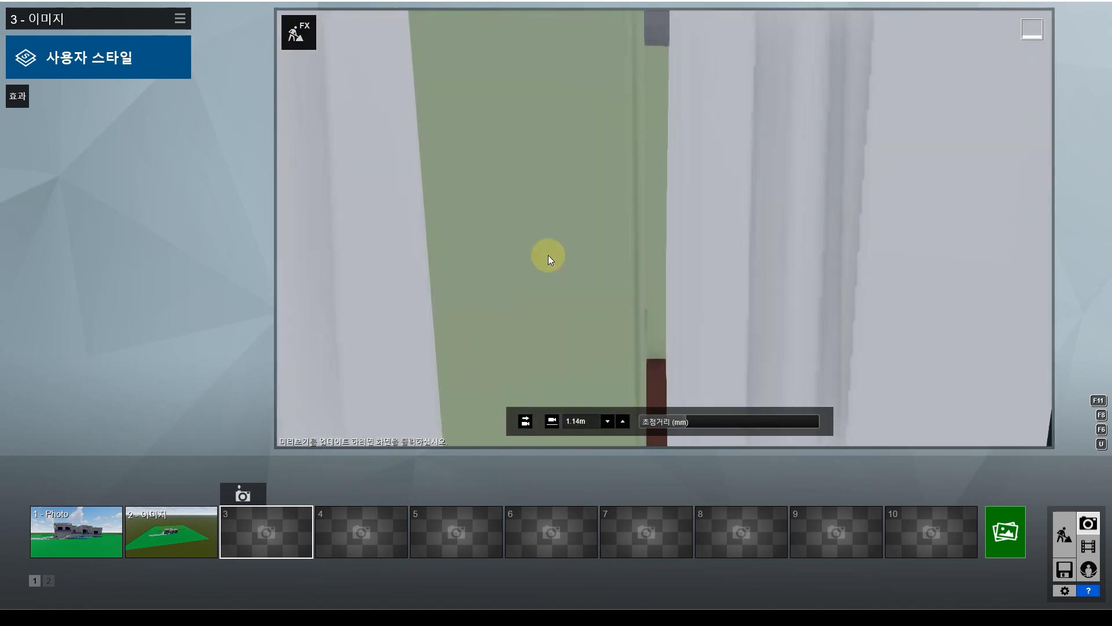
pyautogui.scroll(2, 548, 255)
pyautogui.moveTo(548, 255); pyautogui.dragTo(548, 255, button='right')
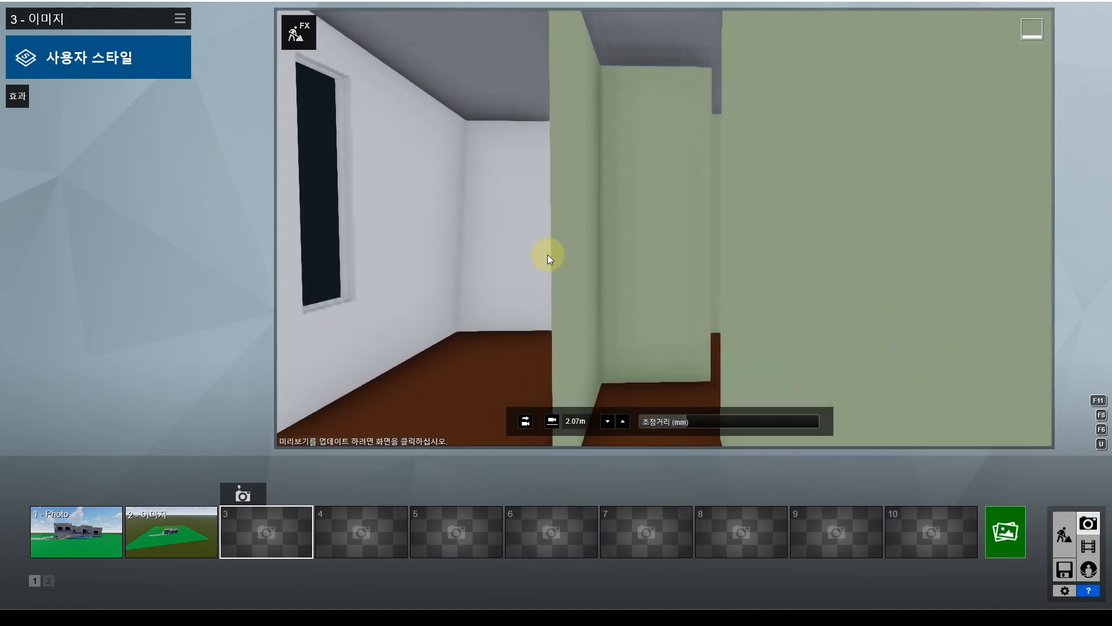
pyautogui.moveTo(548, 255); pyautogui.dragTo(548, 256, button='middle')
pyautogui.moveTo(548, 256); pyautogui.dragTo(548, 256, button='right')
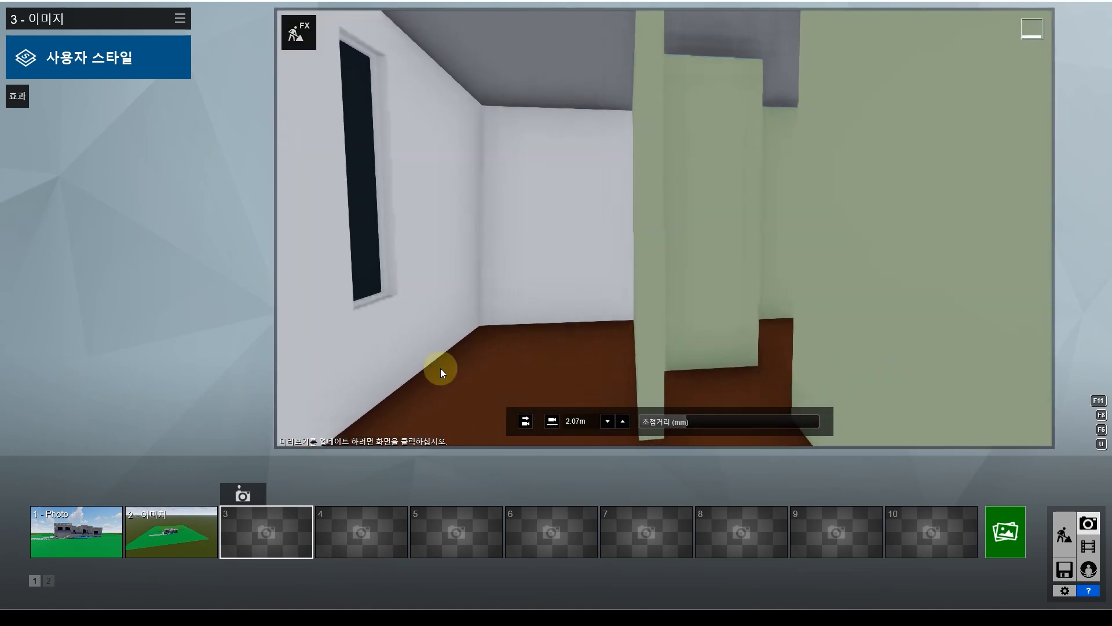
pyautogui.click(249, 492)
pyautogui.click(197, 526)
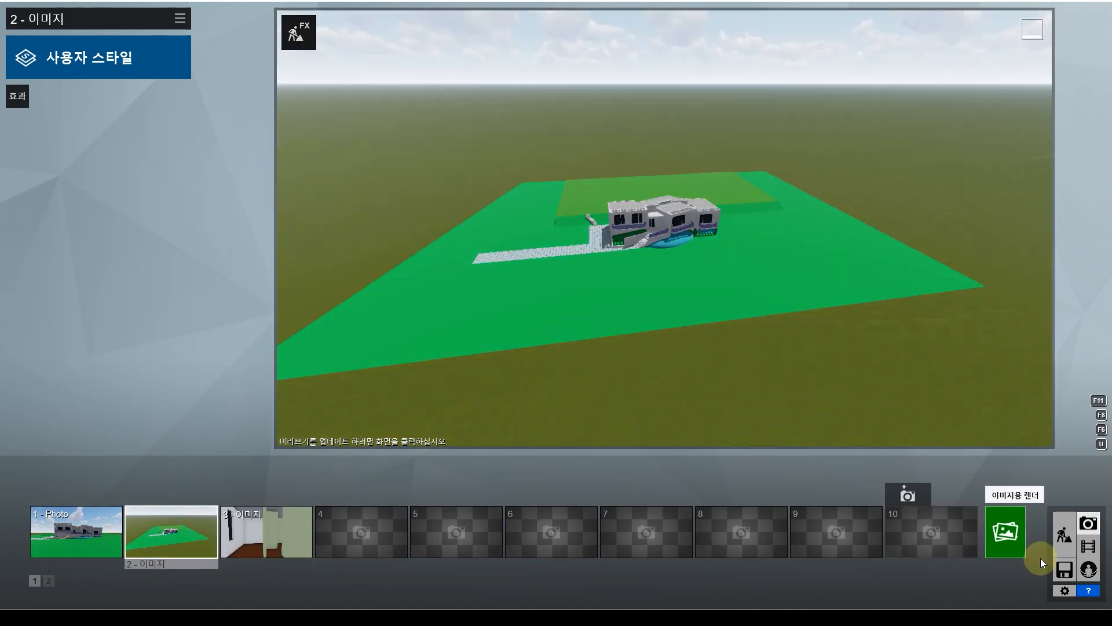
# - Move in close to the house front in Build mode, starting from photo 2's view
pyautogui.click(1063, 542)
pyautogui.scroll(5, 503, 275)
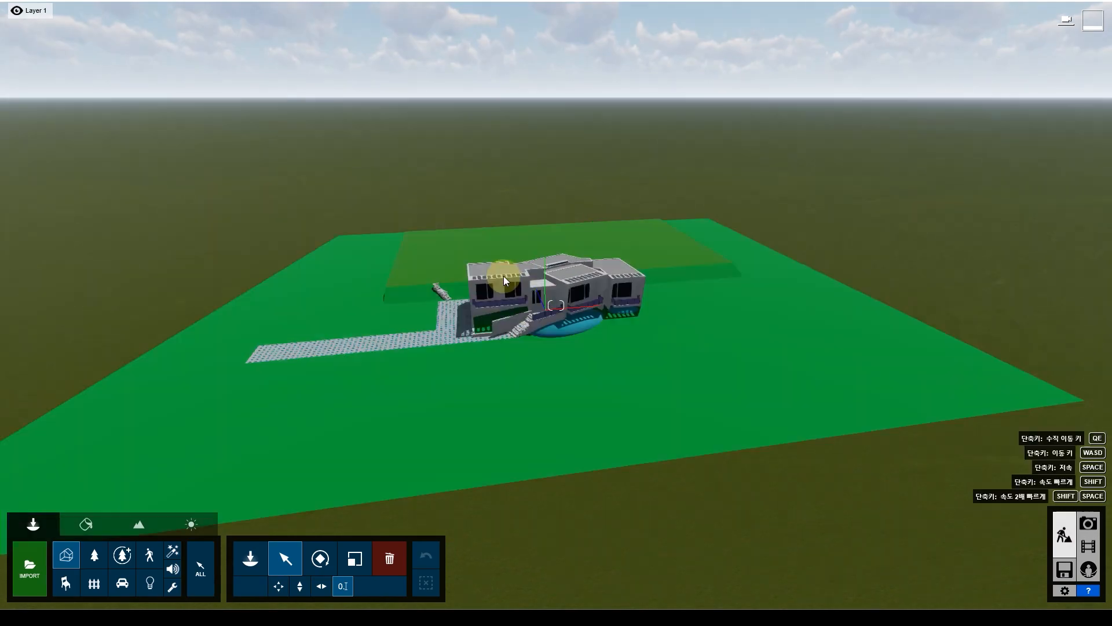
pyautogui.scroll(5, 503, 276)
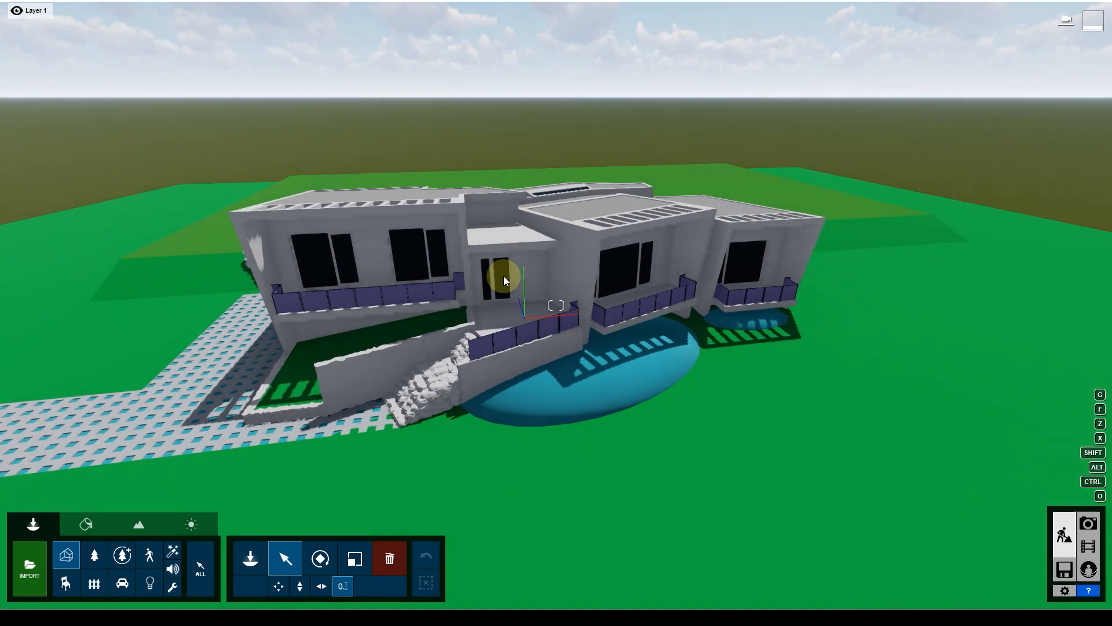
pyautogui.click(503, 275)
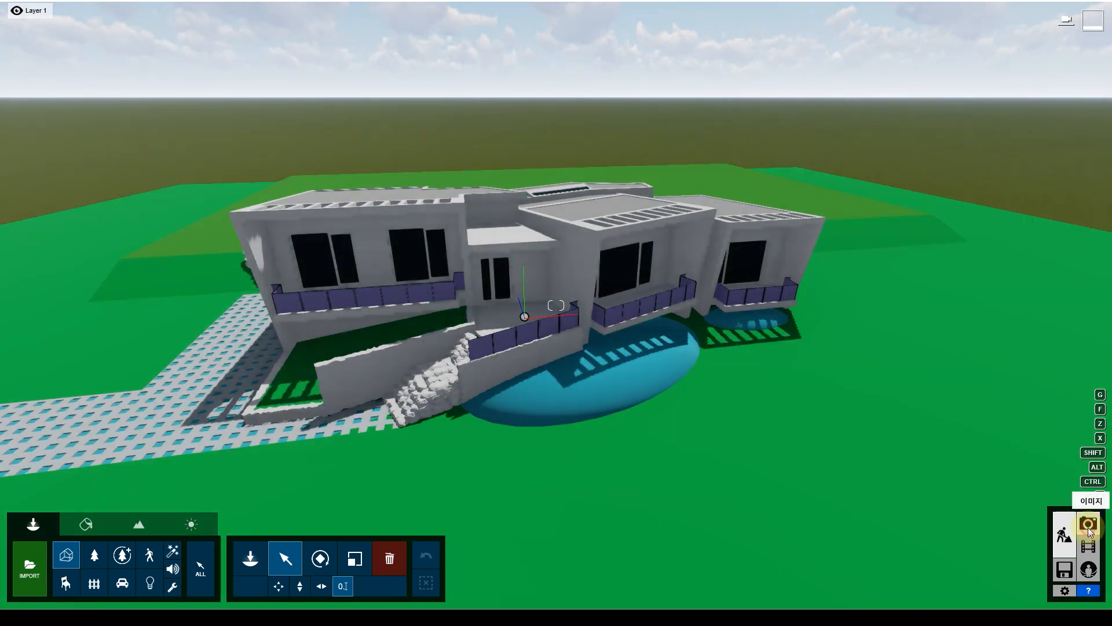
# - Recall photo 3's view of the room with the brown floor and check it in Build mode
pyautogui.click(1088, 523)
pyautogui.click(276, 539)
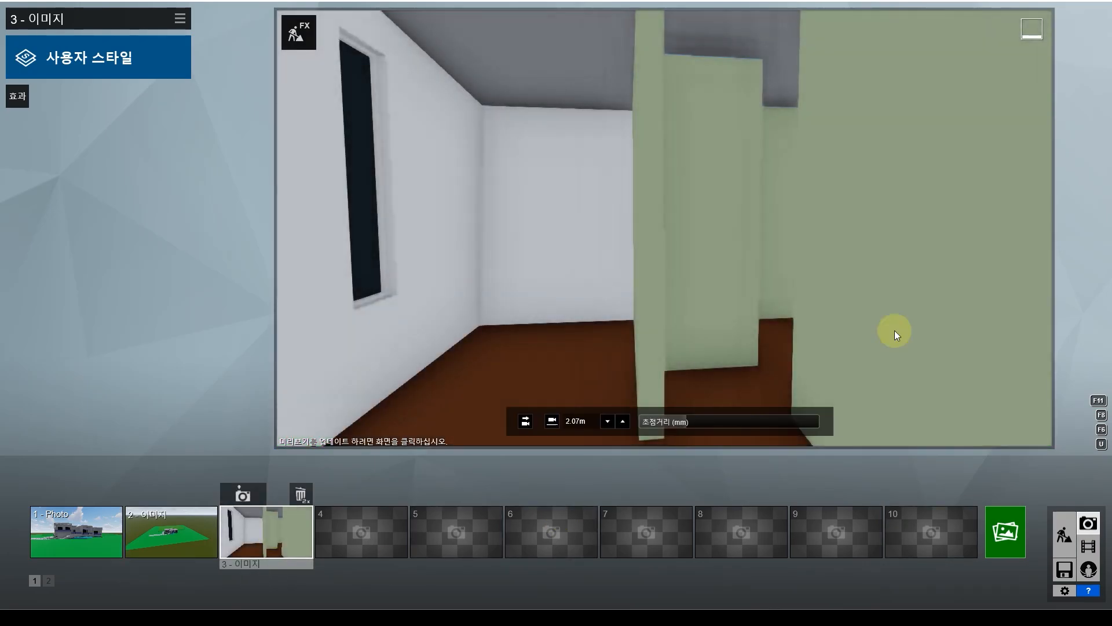
pyautogui.click(1064, 535)
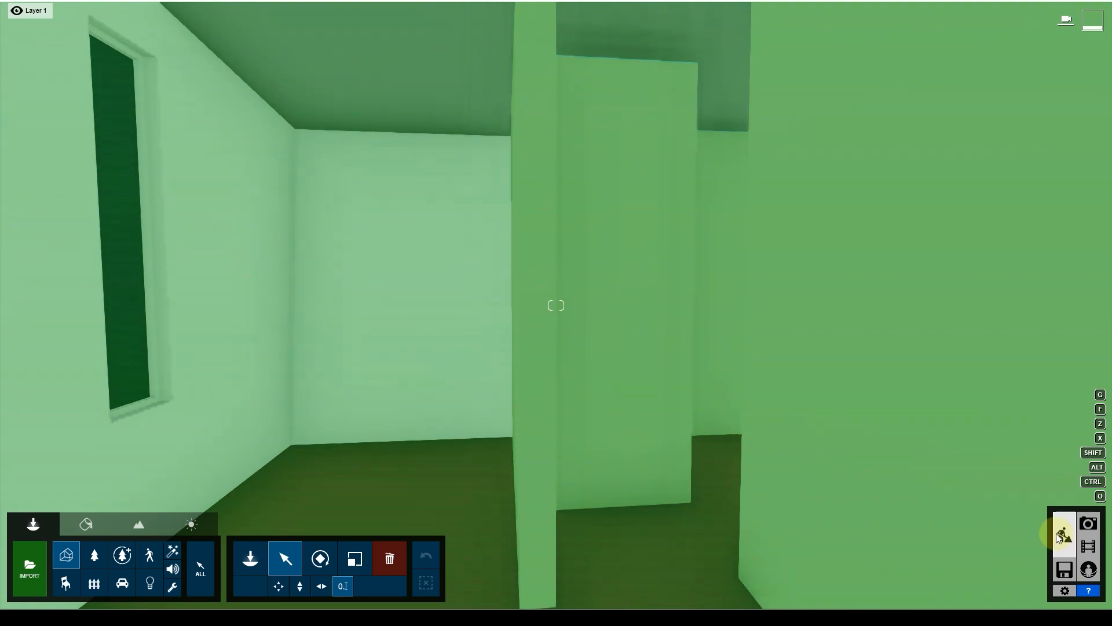
pyautogui.click(1089, 524)
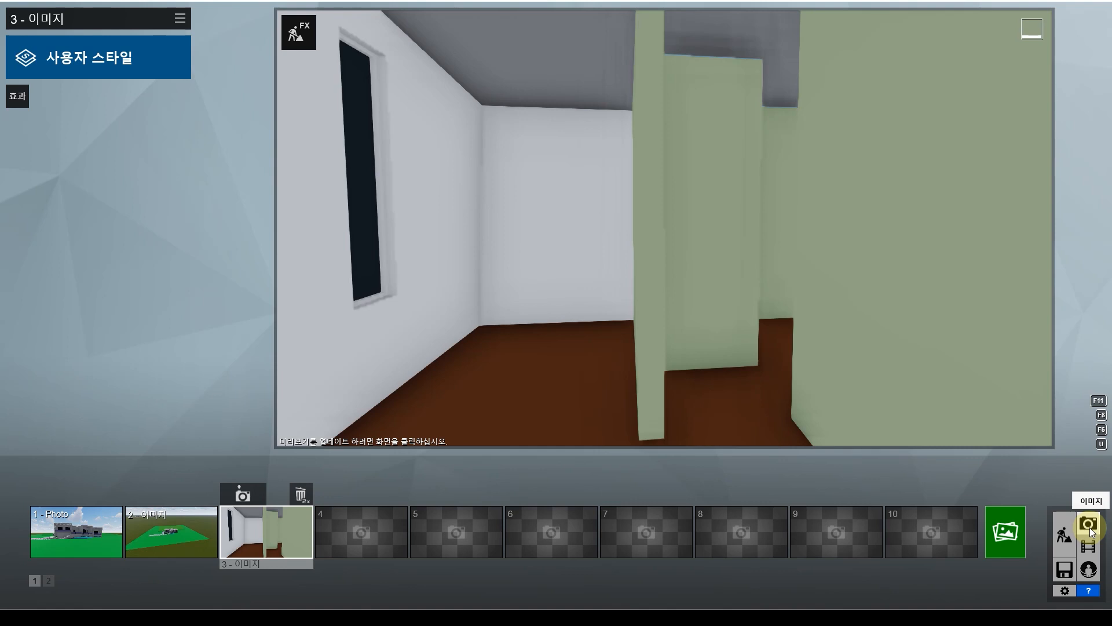
pyautogui.click(1064, 534)
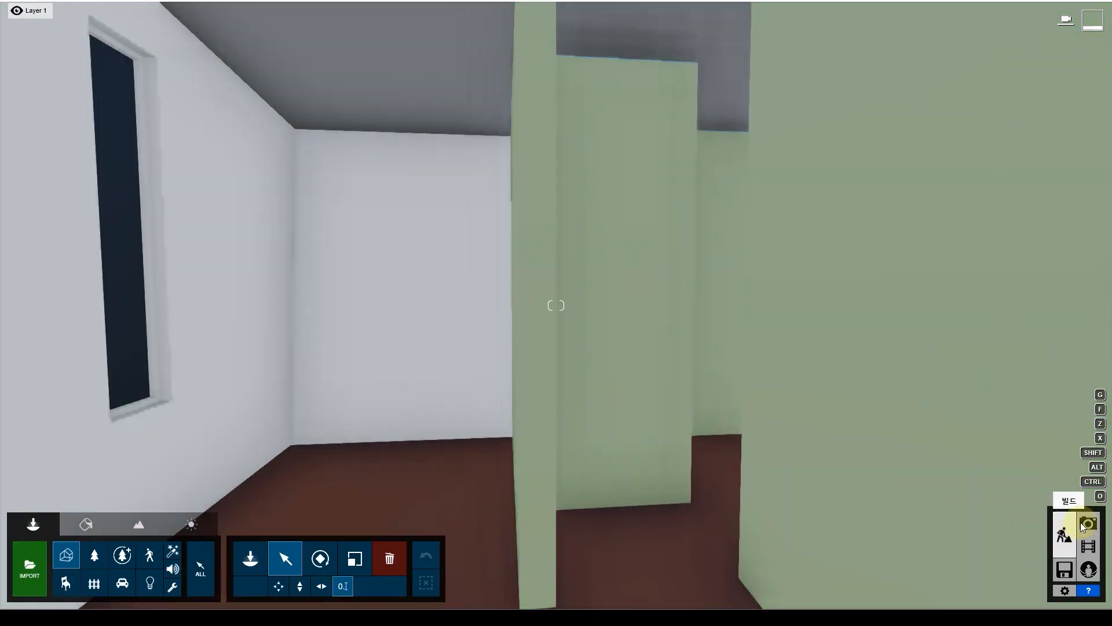
# - Recall photo 1's front view of the house and look around the site from it in Build mode, both distant and close
pyautogui.click(1087, 524)
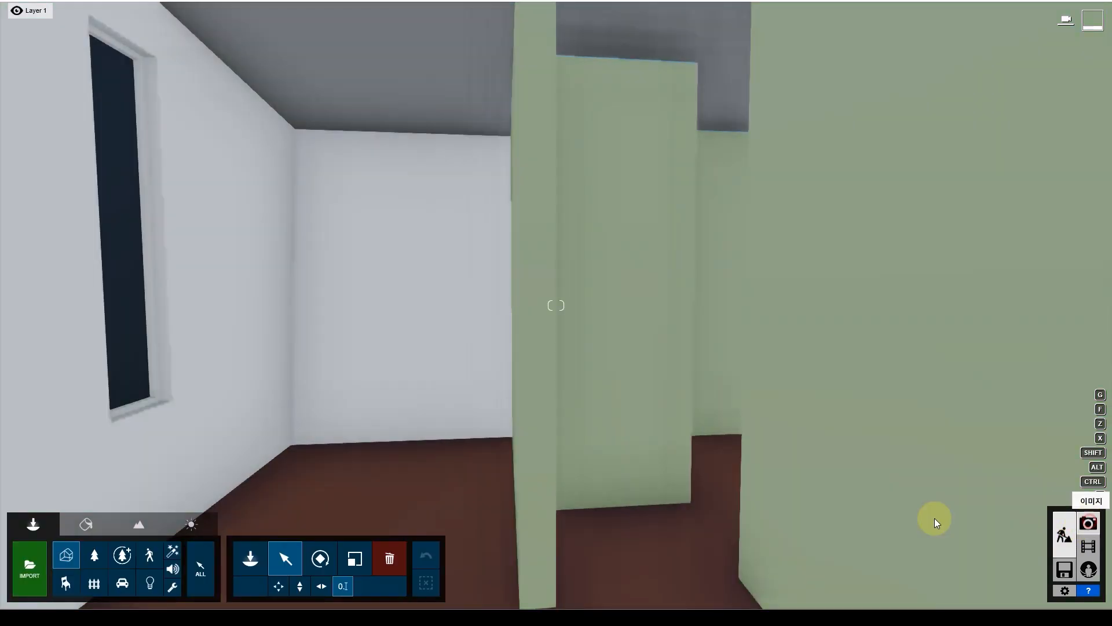
pyautogui.click(71, 535)
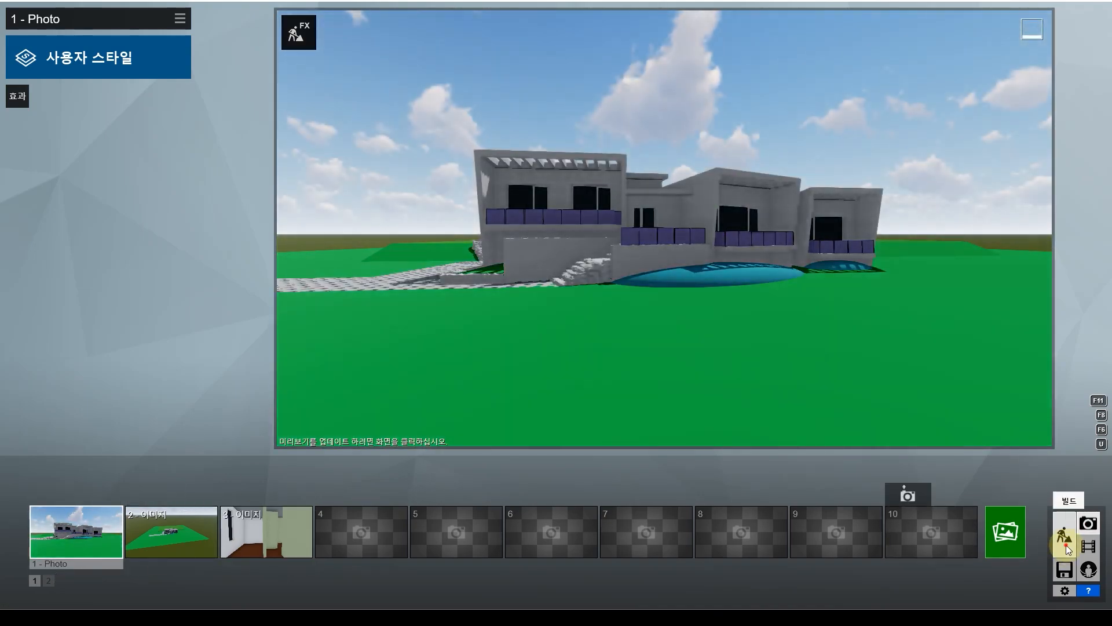
pyautogui.click(1065, 535)
pyautogui.scroll(-5, 568, 363)
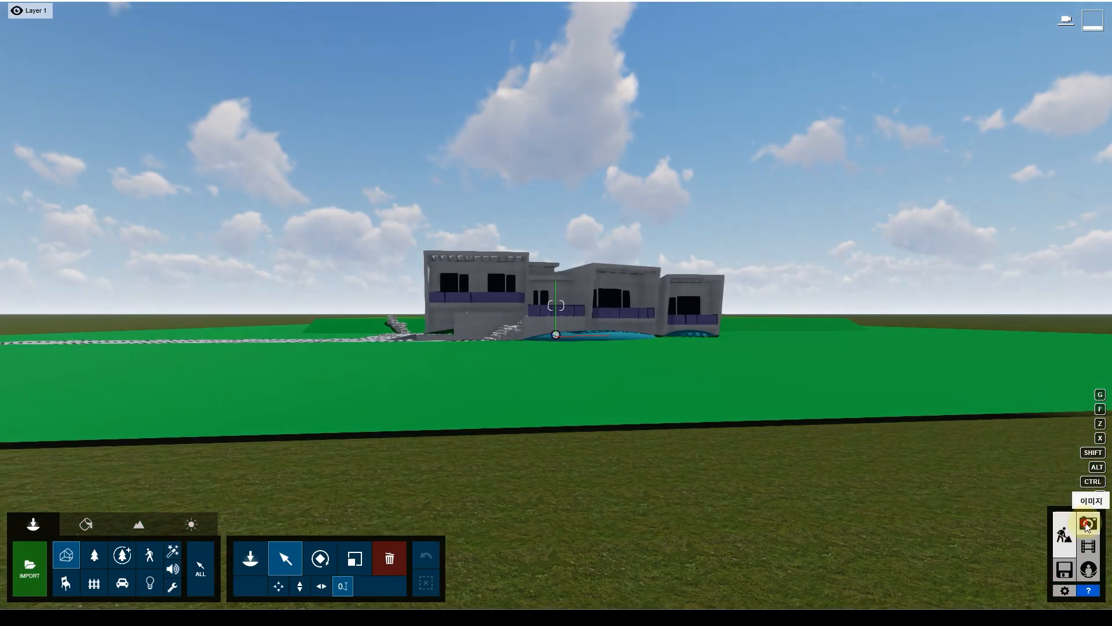
pyautogui.click(1088, 524)
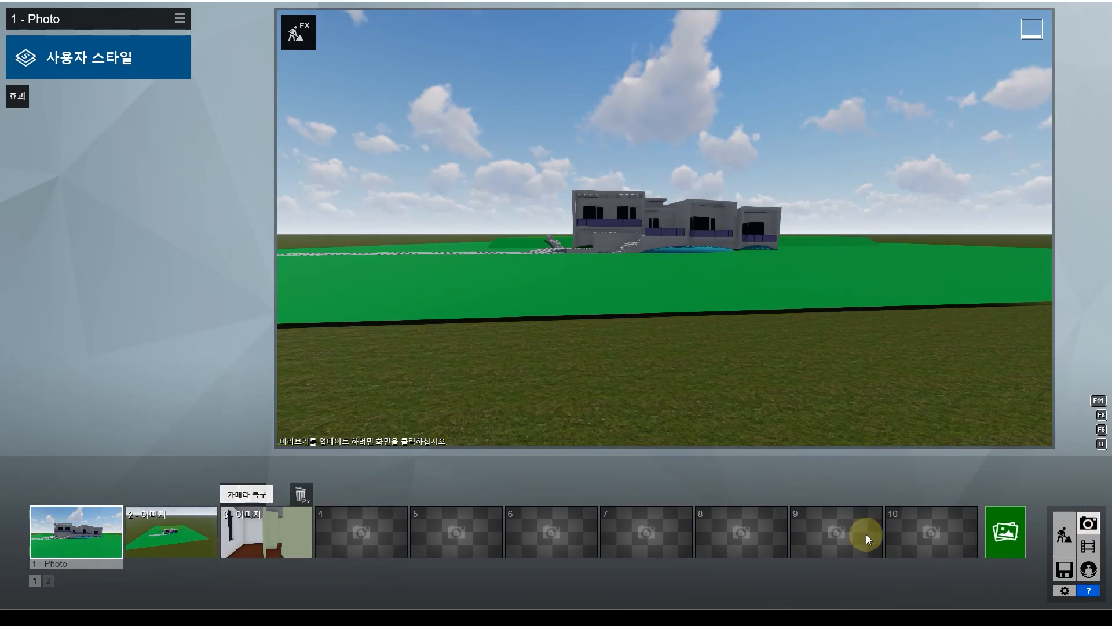
pyautogui.click(1065, 534)
pyautogui.scroll(5, 666, 427)
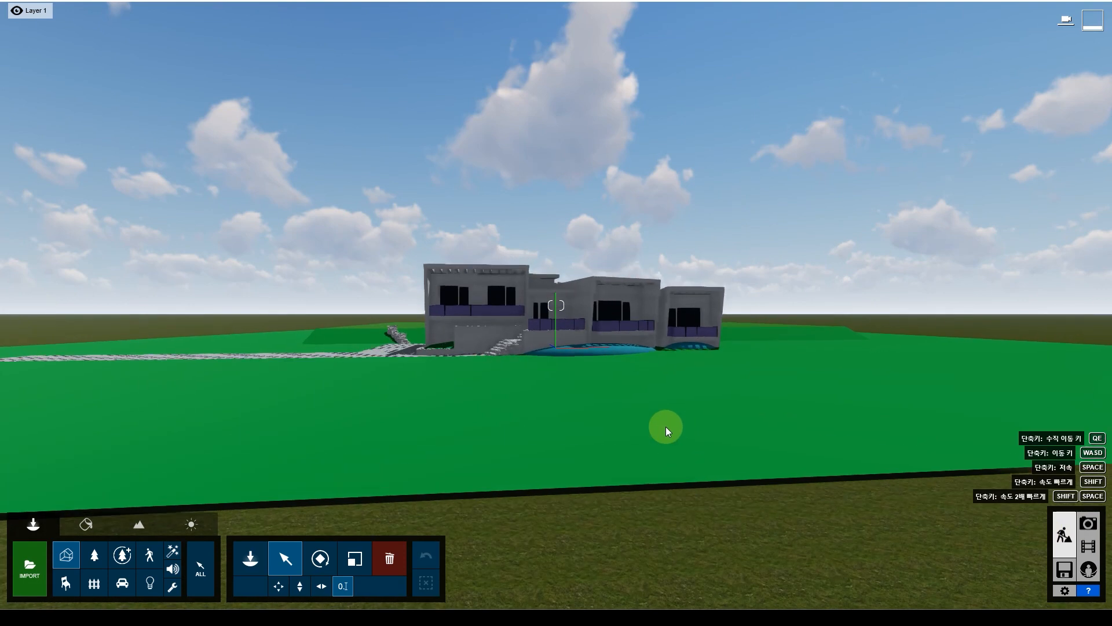
pyautogui.scroll(-5, 664, 425)
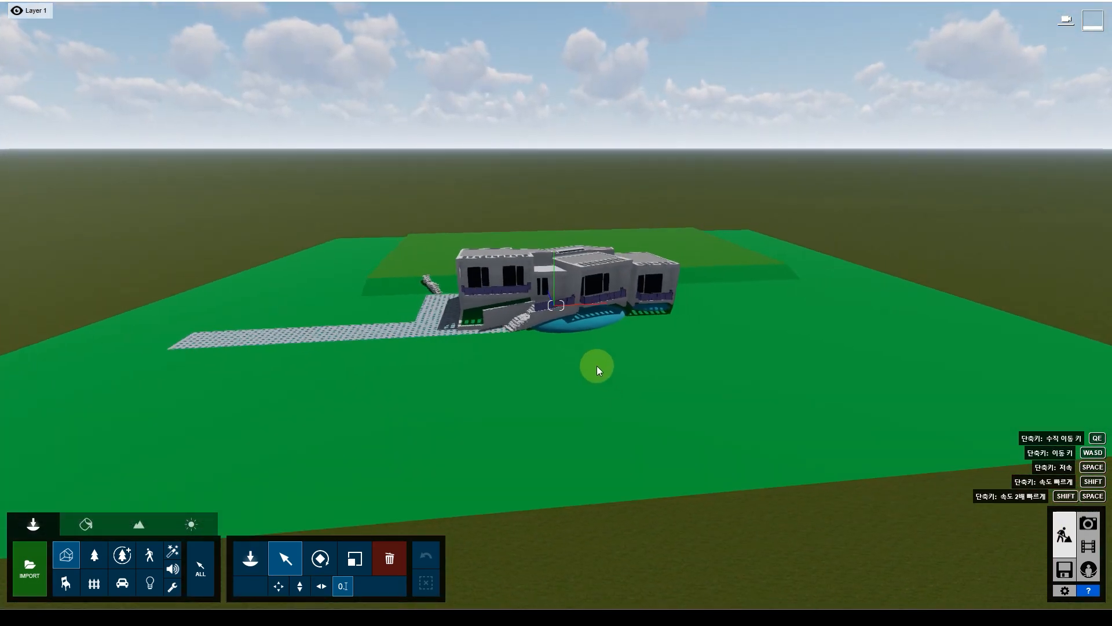
pyautogui.scroll(5, 578, 345)
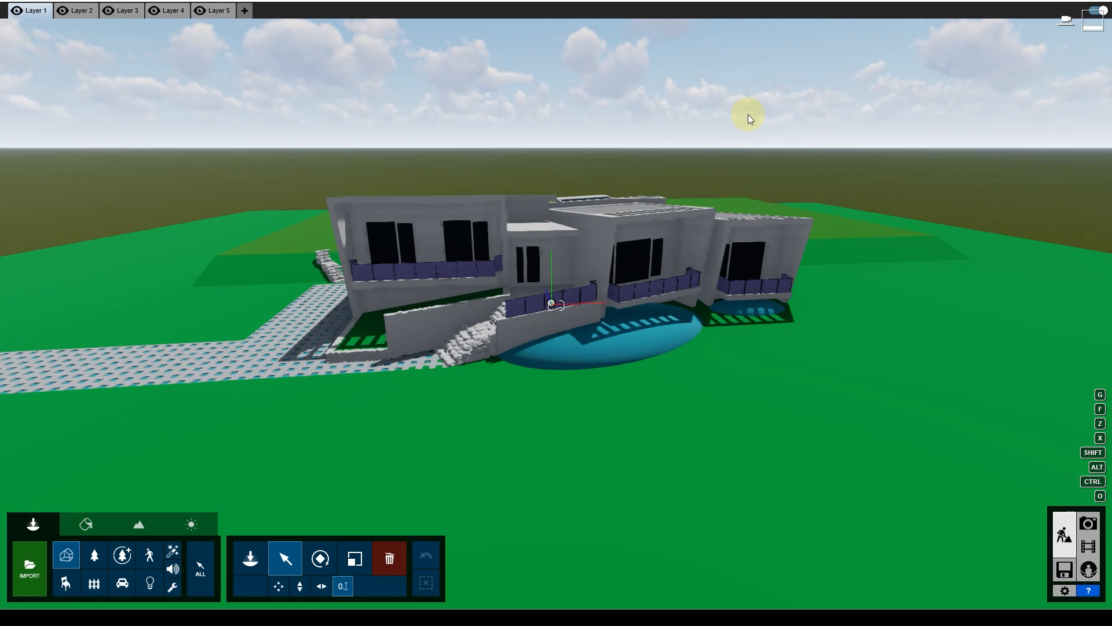
pyautogui.click(637, 403)
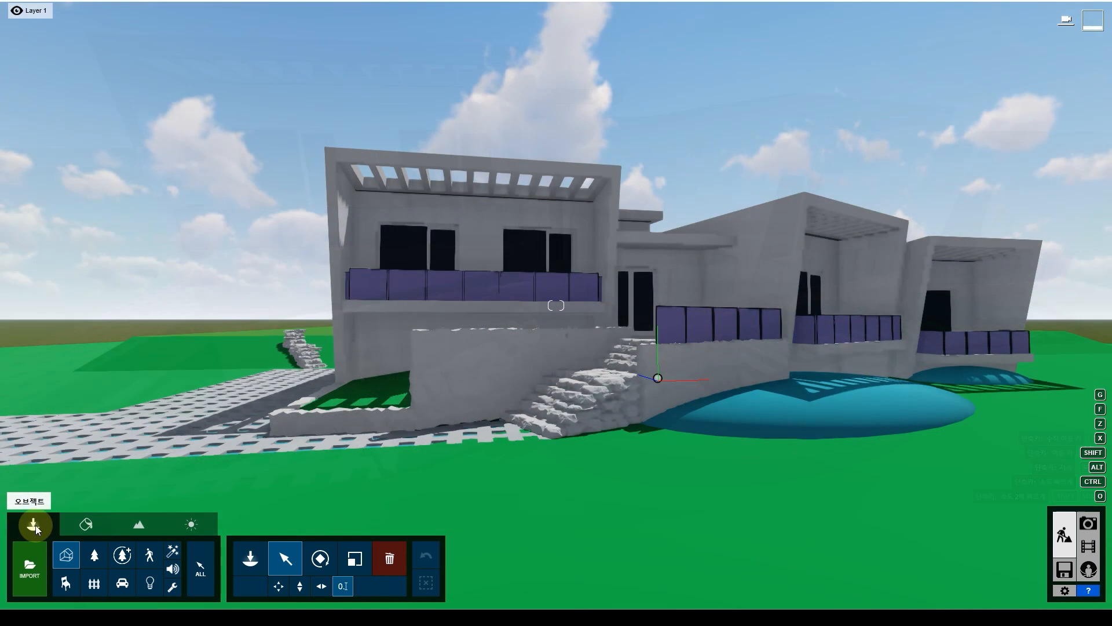
# - Assign the Landscape material to the bright green ground surface around the house
pyautogui.click(82, 528)
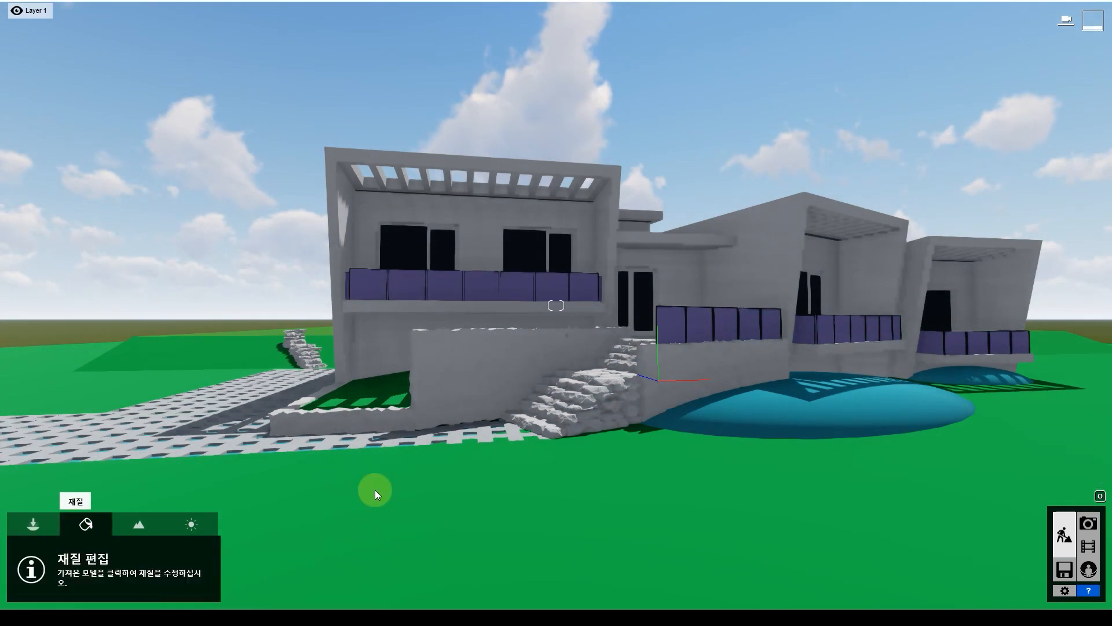
pyautogui.click(426, 525)
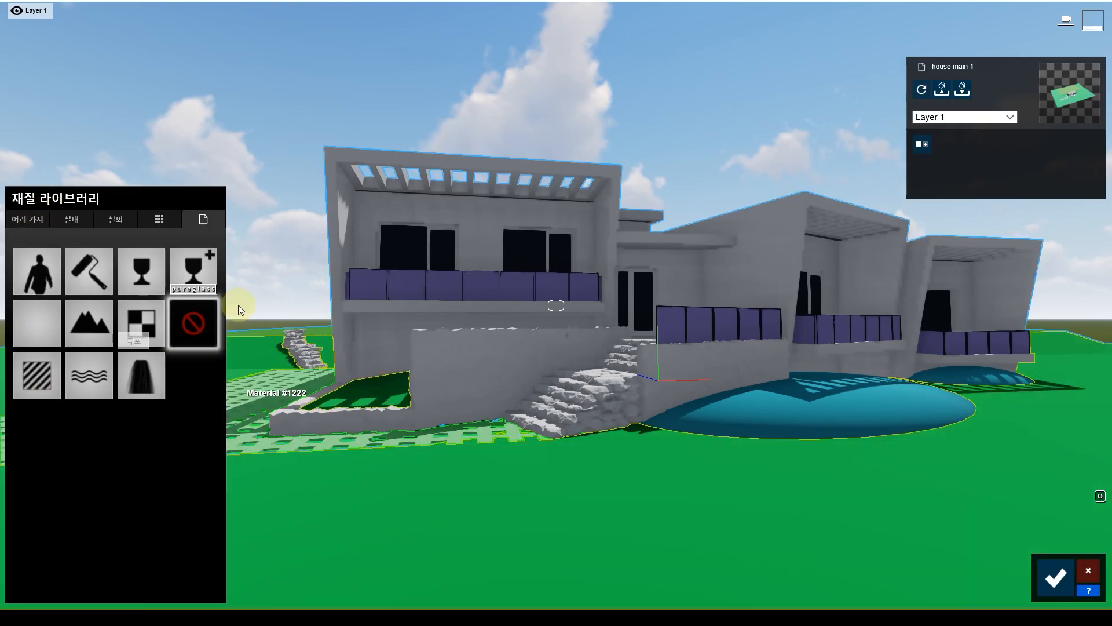
pyautogui.click(82, 327)
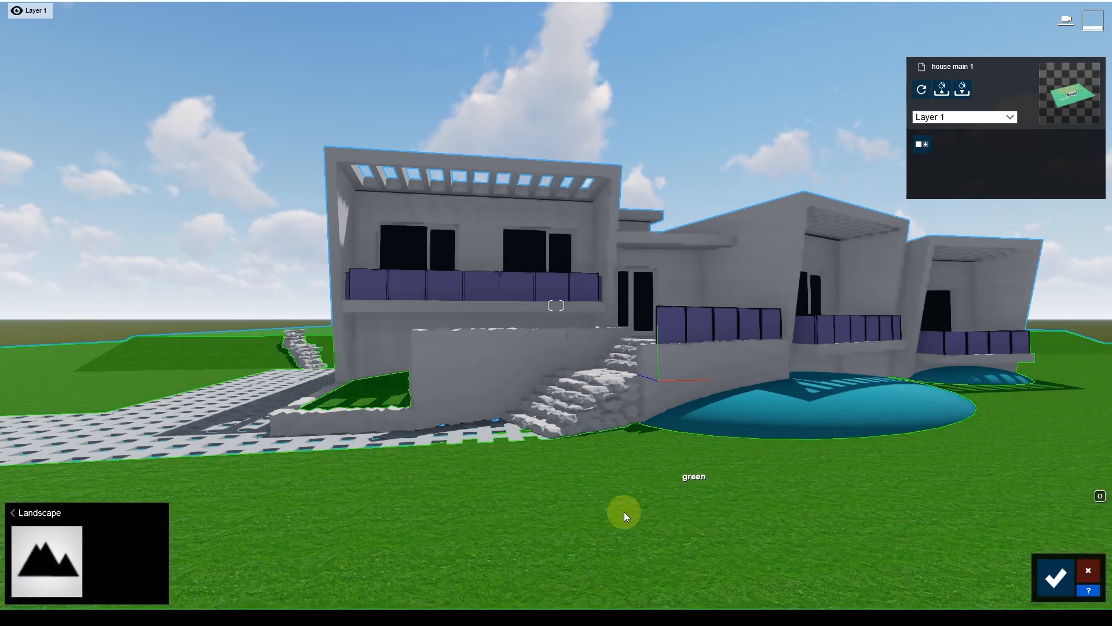
pyautogui.moveTo(478, 534); pyautogui.dragTo(474, 475, button='right')
pyautogui.press('s')
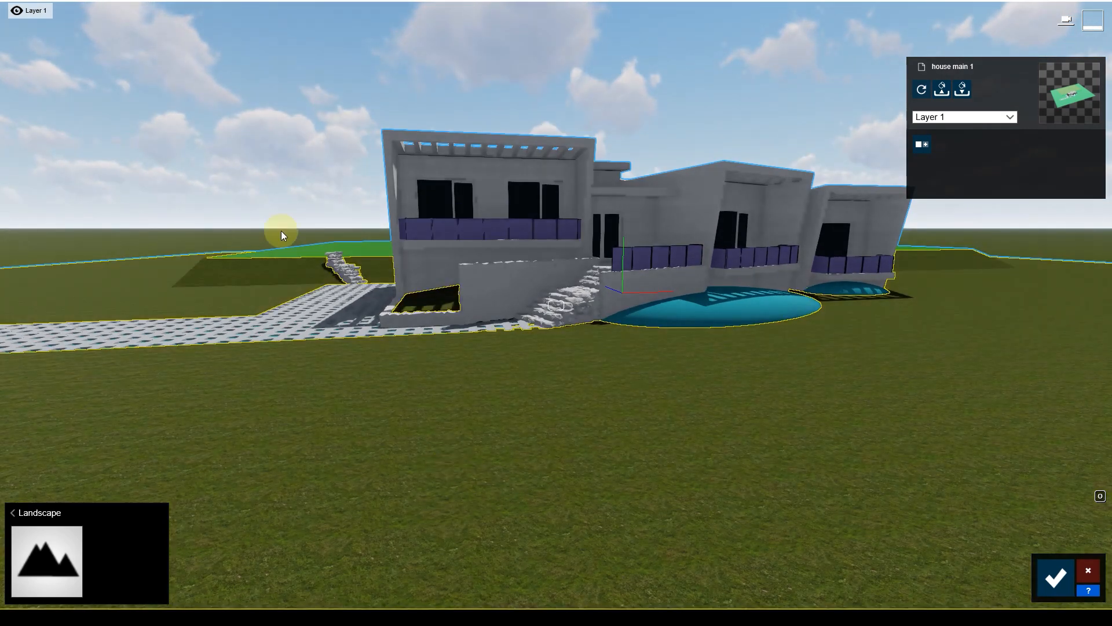
# - Assign the Landscape material to the raised green terrace behind the house as well, and save the material changes
pyautogui.moveTo(312, 247); pyautogui.dragTo(359, 384, button='middle')
pyautogui.click(333, 313)
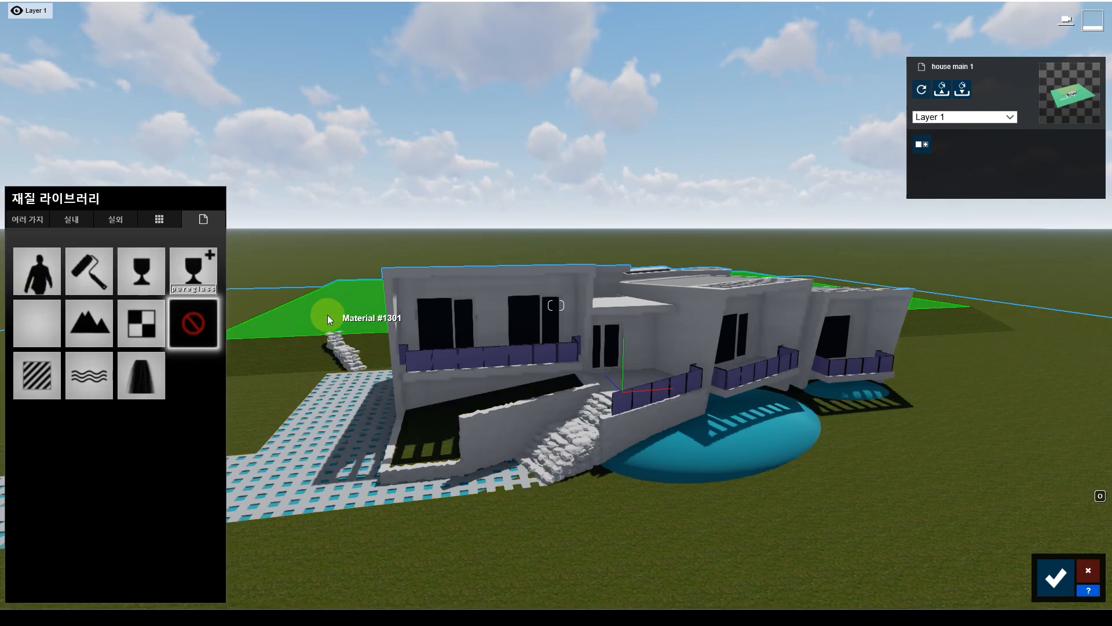
pyautogui.click(98, 323)
pyautogui.press('q')
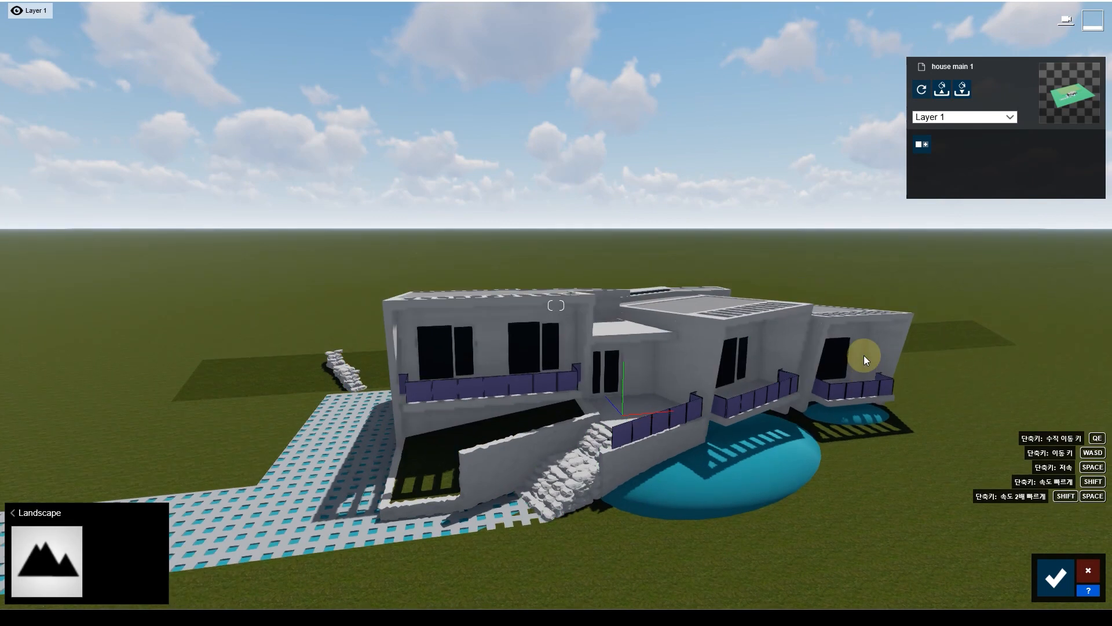
pyautogui.moveTo(670, 420); pyautogui.dragTo(658, 440, button='right')
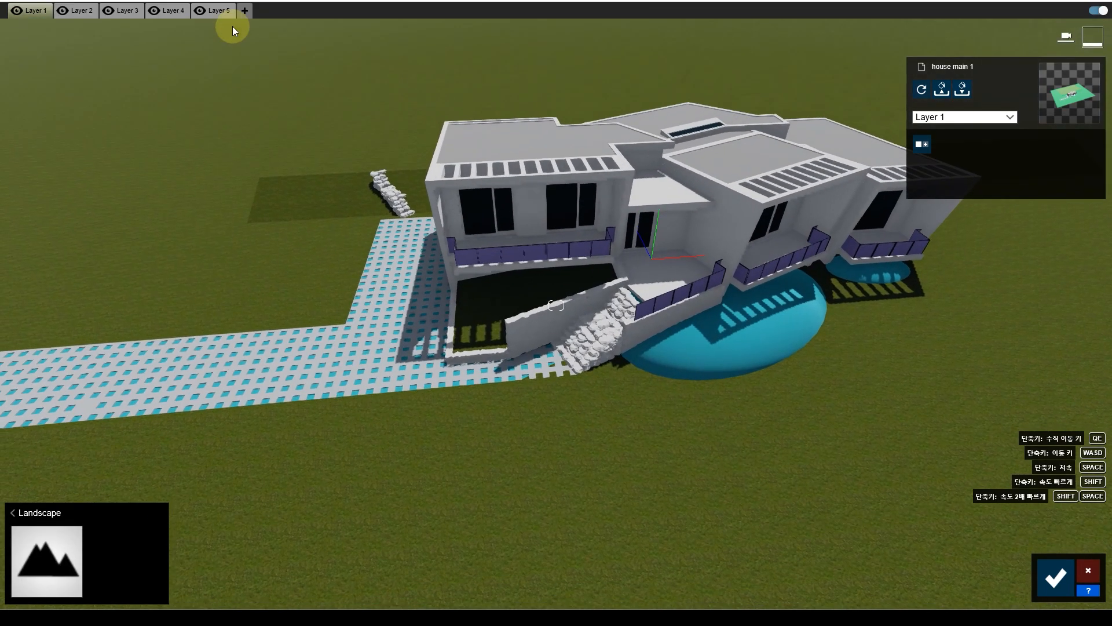
pyautogui.scroll(-5, 293, 119)
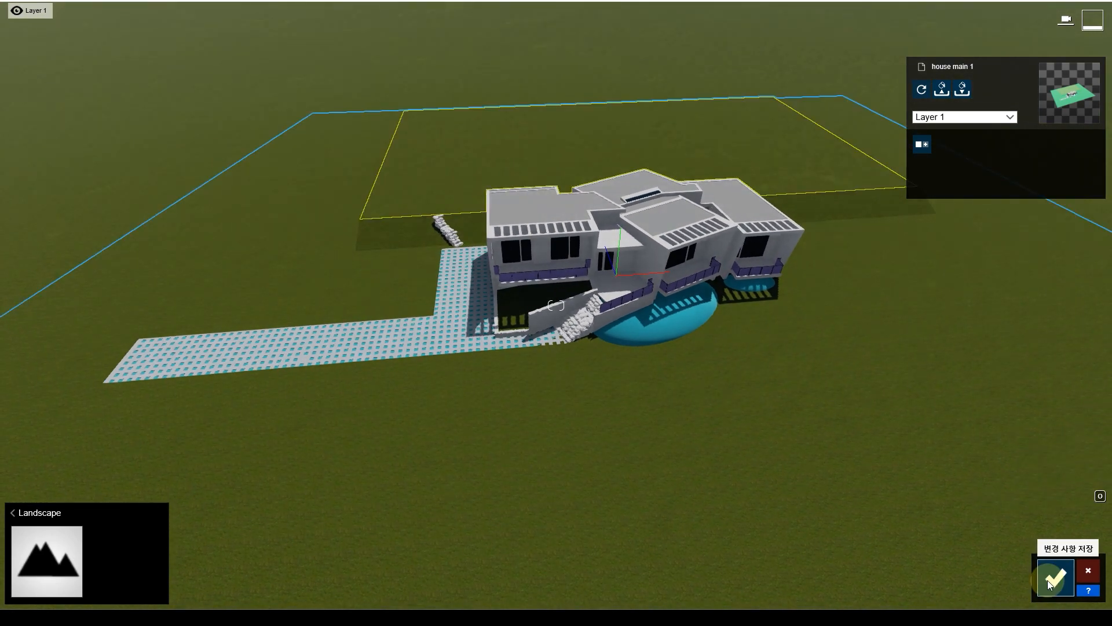
pyautogui.click(1050, 581)
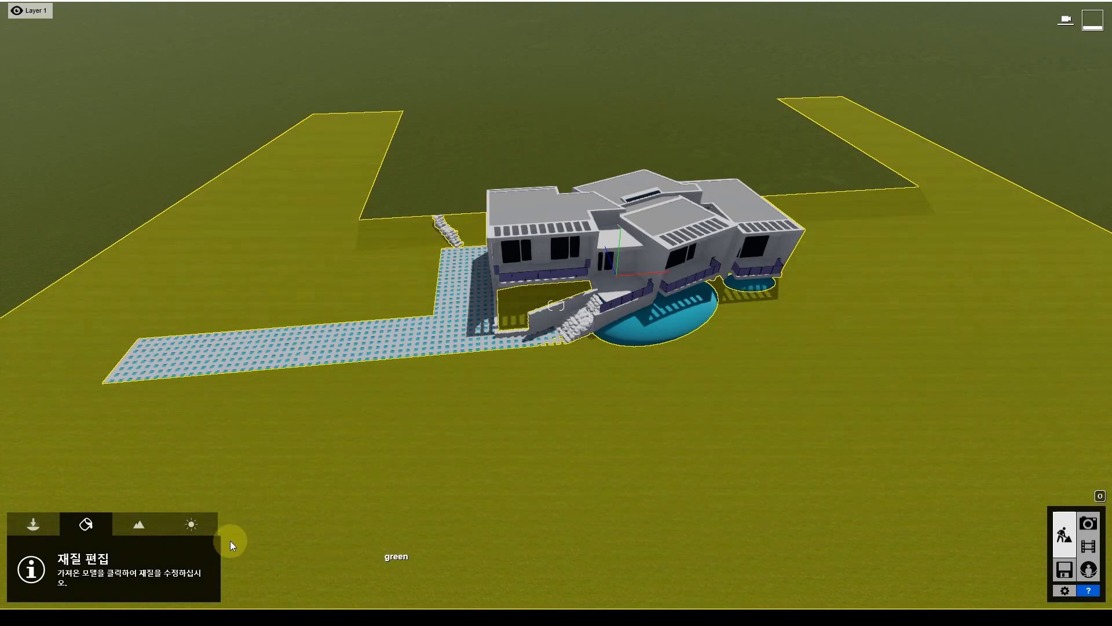
# - Raise a terrain mound on the grass beside the house, near the white stone steps and the paved path, with the Raise height brush
pyautogui.click(141, 525)
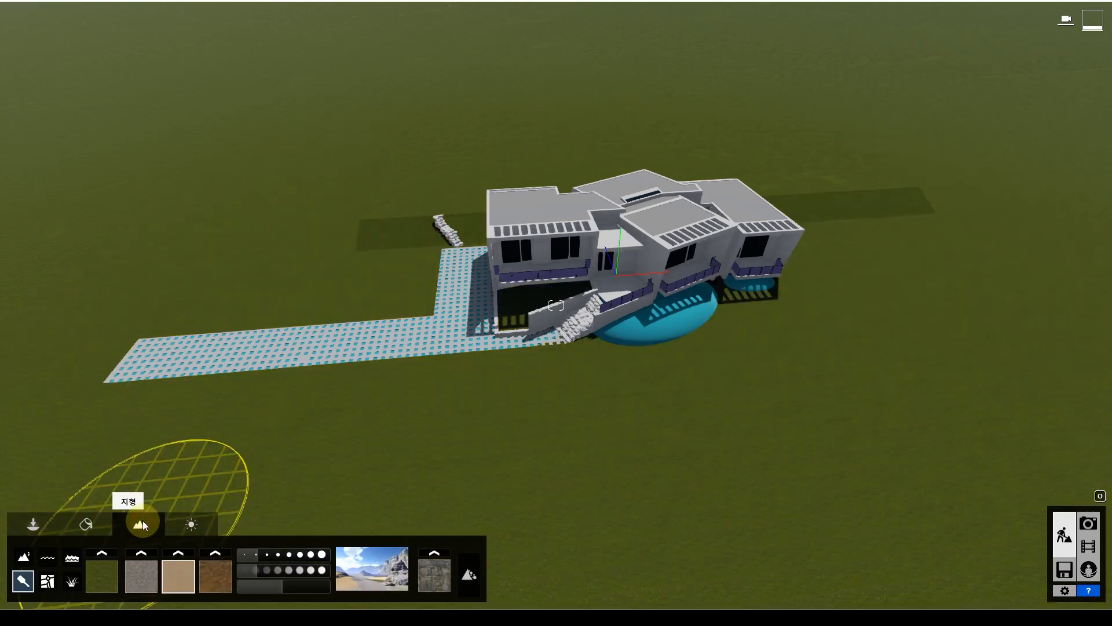
pyautogui.click(23, 557)
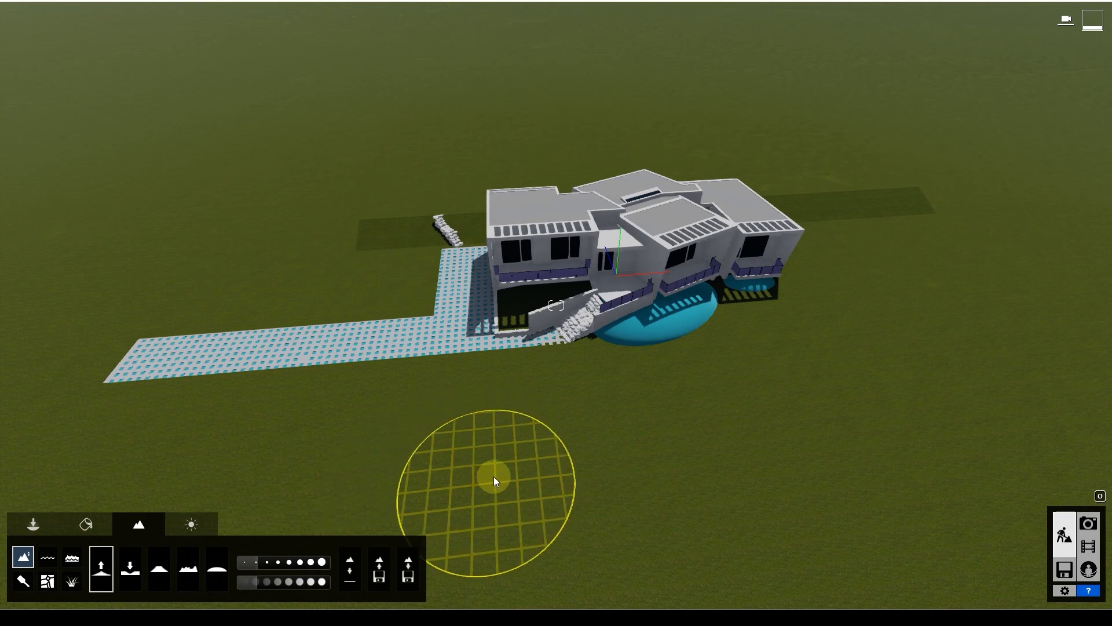
pyautogui.scroll(5, 321, 197)
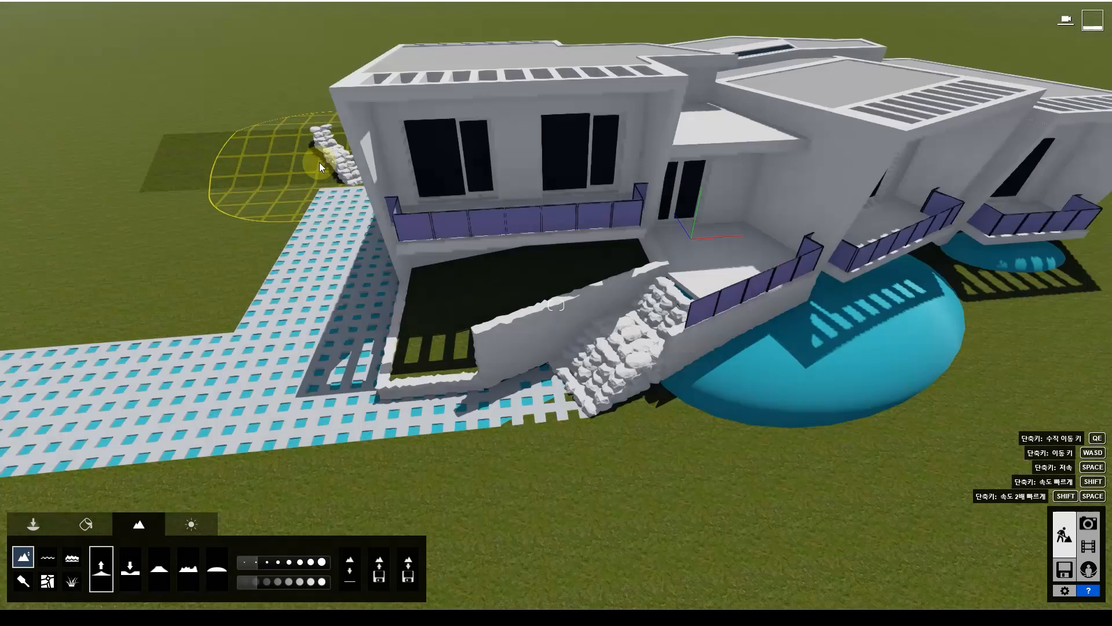
pyautogui.moveTo(318, 162); pyautogui.dragTo(277, 176, button='right')
pyautogui.moveTo(277, 176)
pyautogui.mouseDown(button='middle')
pyautogui.moveTo(412, 152)
pyautogui.moveTo(411, 200)
pyautogui.moveTo(478, 225)
pyautogui.mouseUp(button='middle')
pyautogui.scroll(2, 398, 136)
pyautogui.moveTo(419, 307); pyautogui.dragTo(603, 280, button='middle')
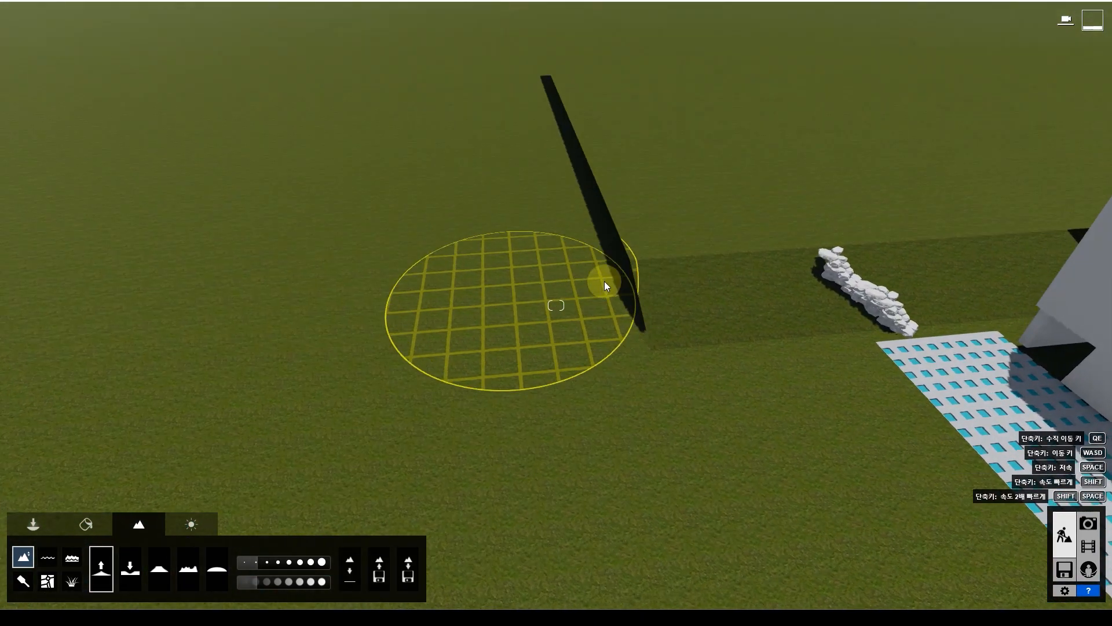
pyautogui.scroll(5, 608, 280)
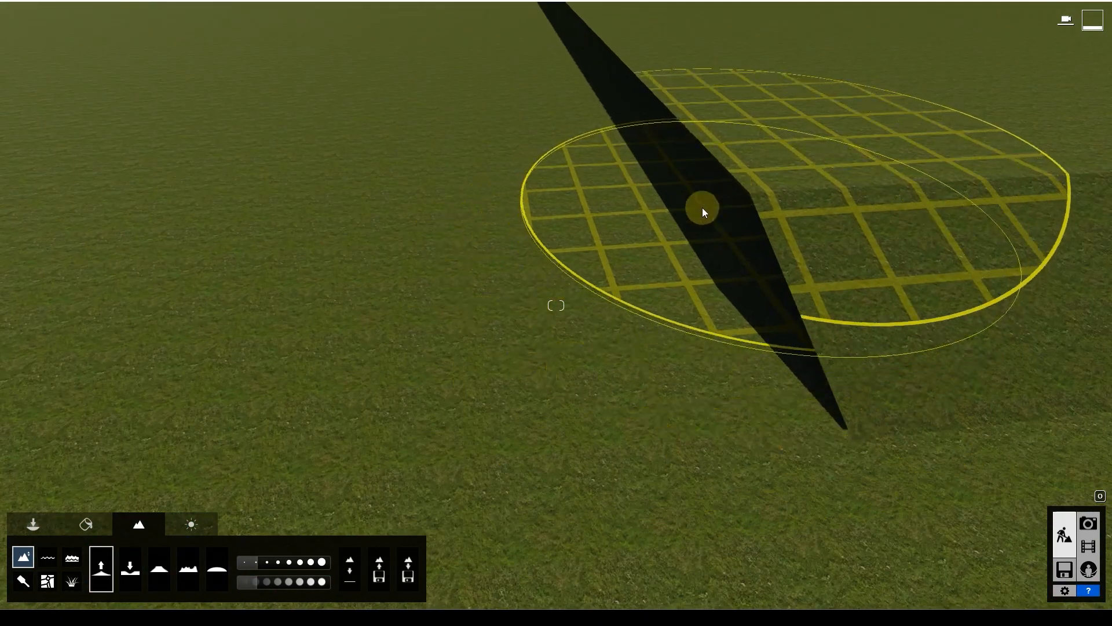
pyautogui.moveTo(398, 286)
pyautogui.mouseDown()
pyautogui.moveTo(568, 149)
pyautogui.moveTo(555, 89)
pyautogui.moveTo(624, 187)
pyautogui.moveTo(566, 127)
pyautogui.mouseUp()
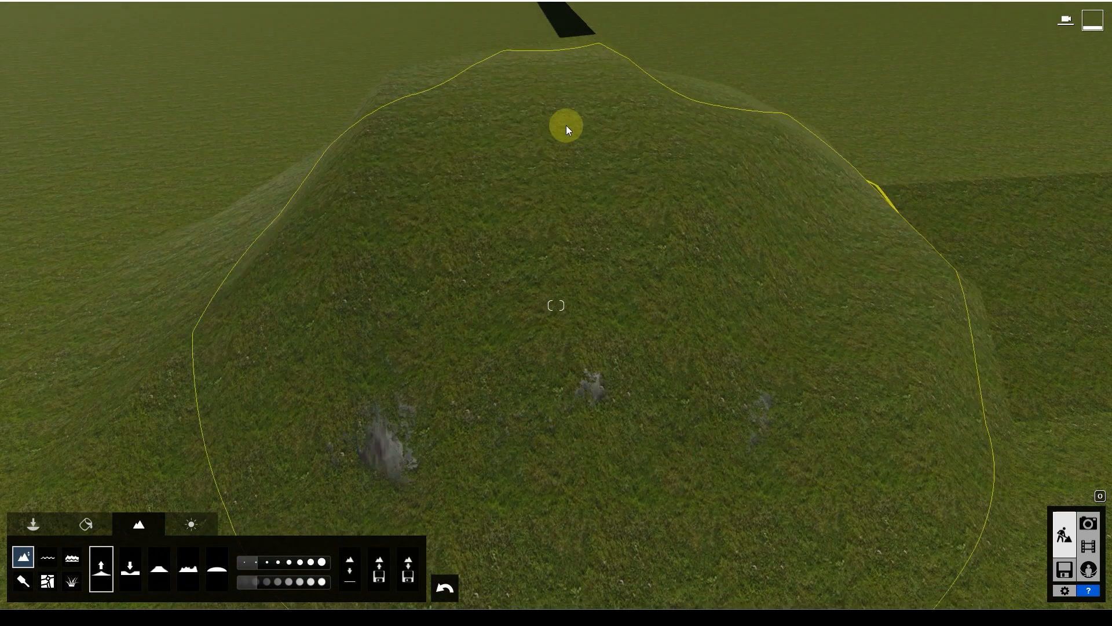
pyautogui.scroll(-5, 537, 211)
pyautogui.scroll(-4, 530, 224)
pyautogui.moveTo(531, 223); pyautogui.dragTo(434, 186, button='right')
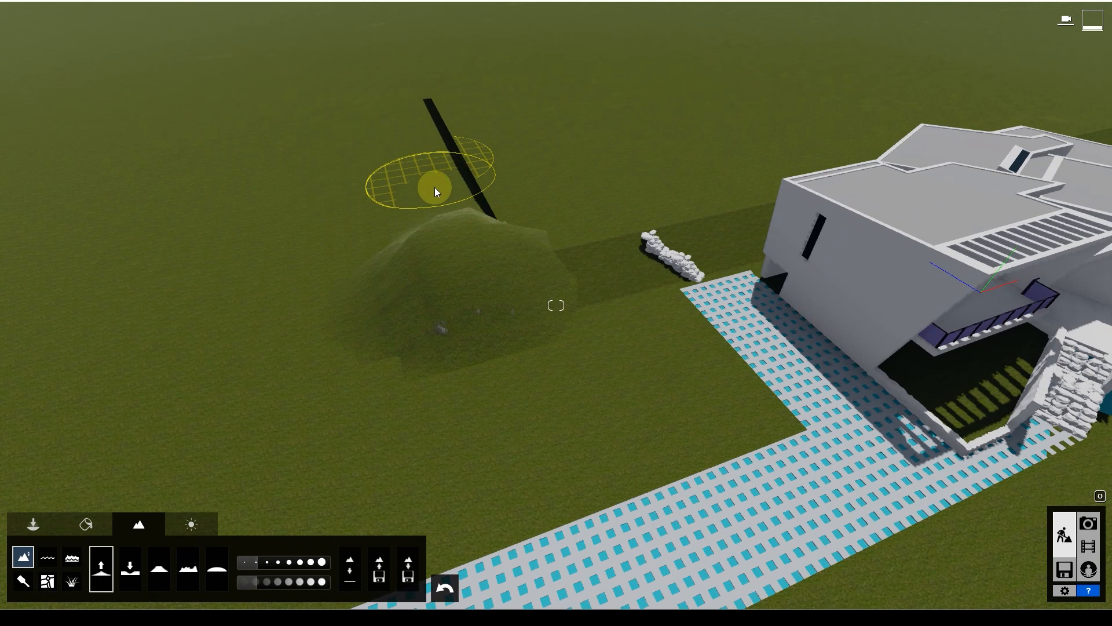
# - Reopen the ground surface's material to check its Landscape assignment, save it, and view the mound beside the house
pyautogui.click(33, 524)
pyautogui.click(137, 525)
pyautogui.click(86, 524)
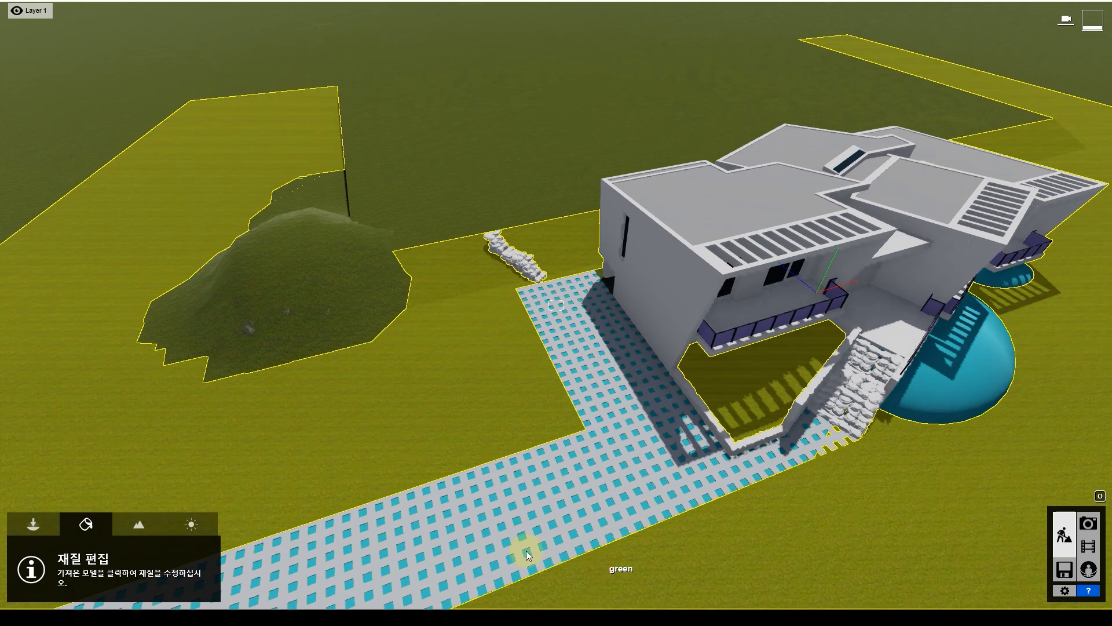
pyautogui.click(526, 551)
pyautogui.click(47, 550)
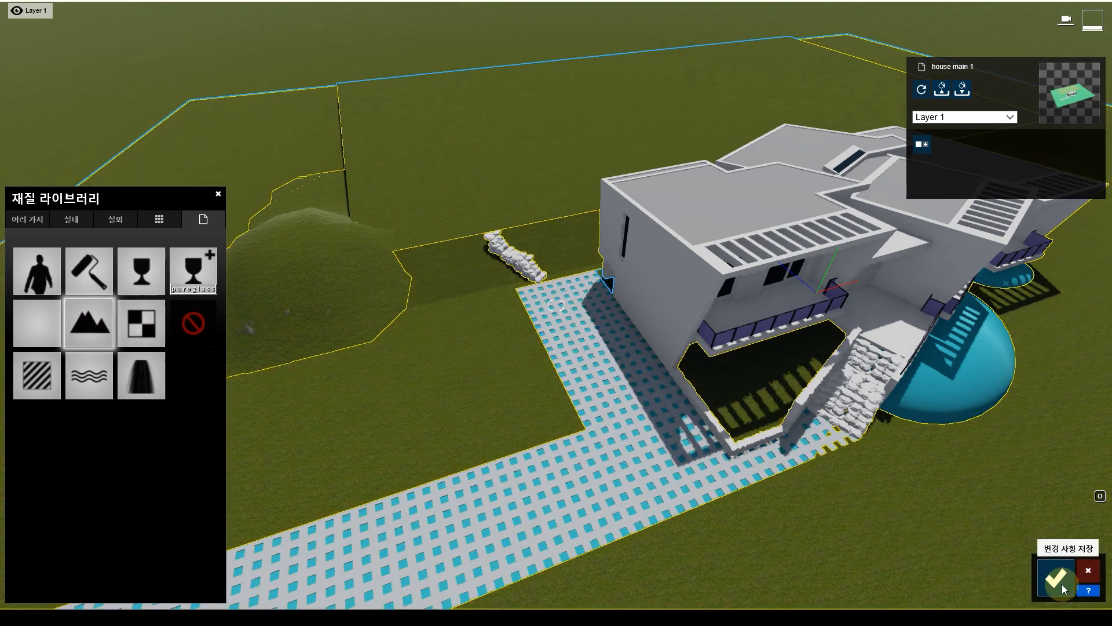
pyautogui.click(1055, 578)
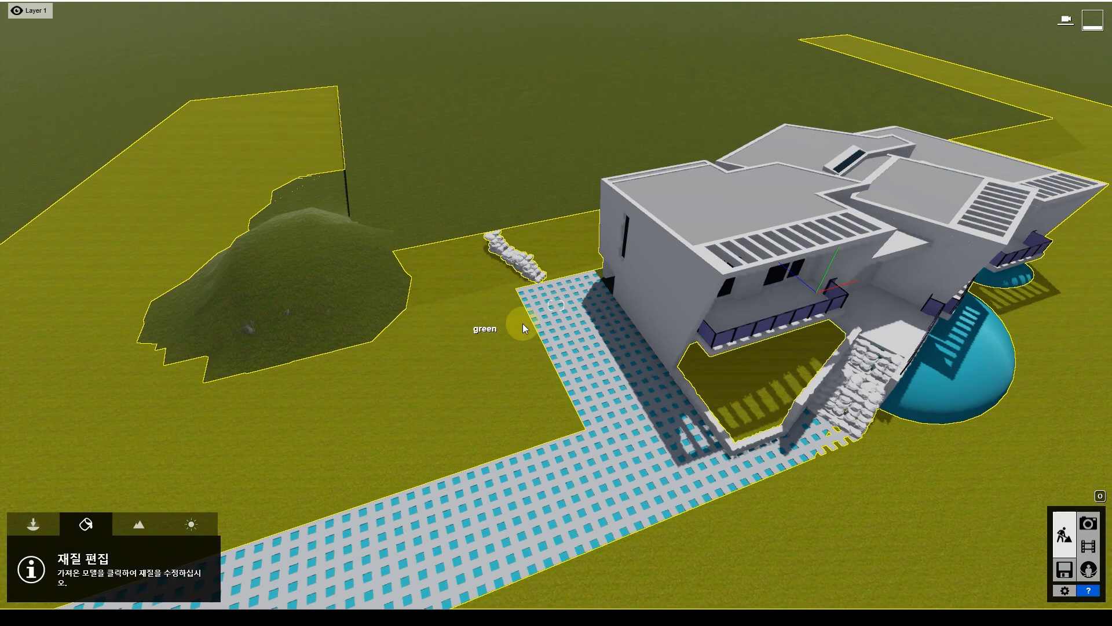
pyautogui.moveTo(499, 374); pyautogui.dragTo(434, 359, button='right')
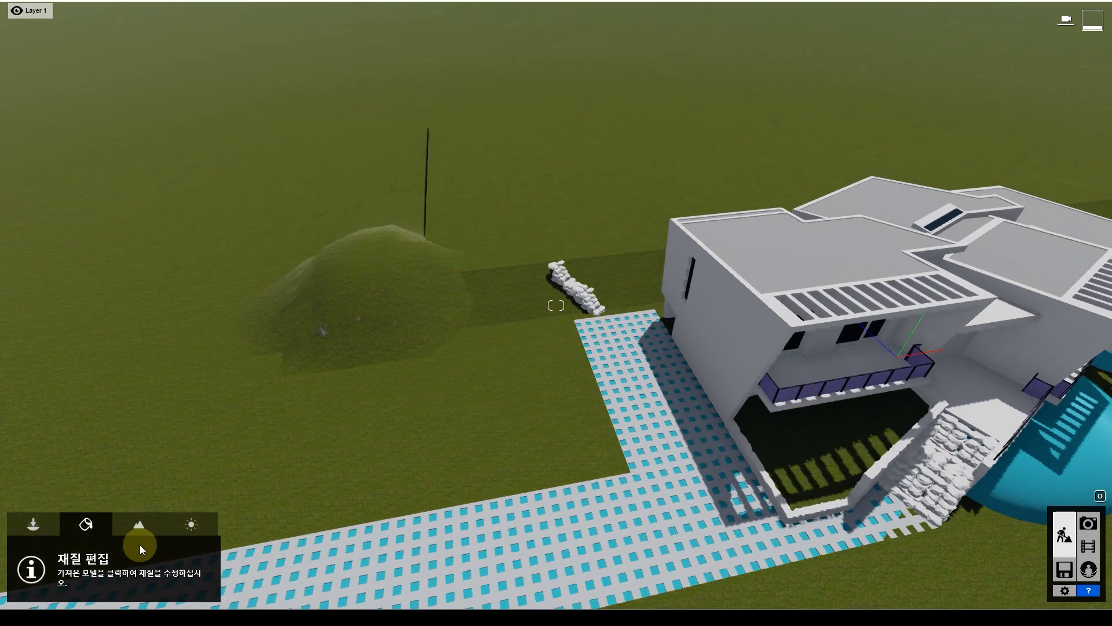
# - Reduce the terrain brush size and extend the mound beside the house along the black gap line with the Raise height brush
pyautogui.click(137, 524)
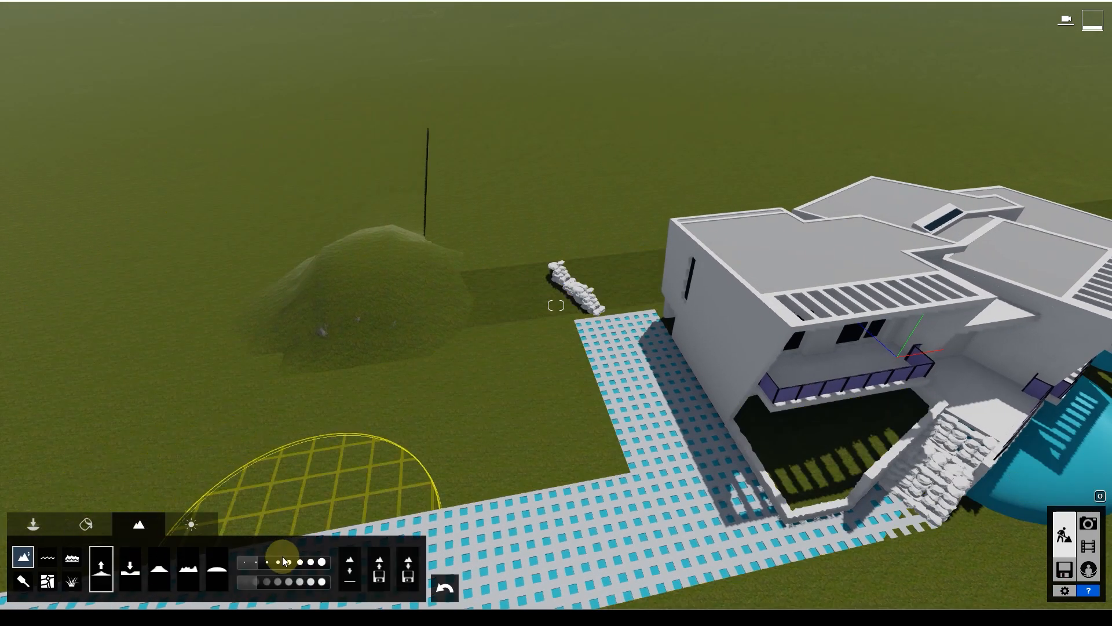
pyautogui.moveTo(258, 566); pyautogui.dragTo(250, 563)
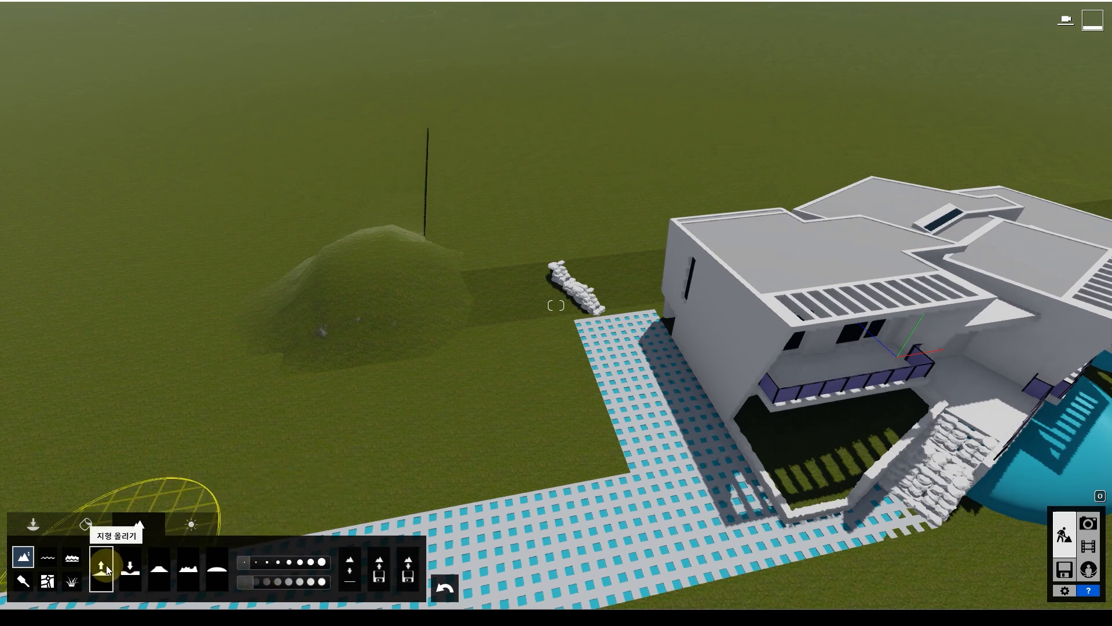
pyautogui.moveTo(314, 237)
pyautogui.mouseDown(button='middle')
pyautogui.moveTo(353, 286)
pyautogui.moveTo(508, 284)
pyautogui.mouseUp(button='middle')
pyautogui.moveTo(478, 367); pyautogui.dragTo(461, 354, button='right')
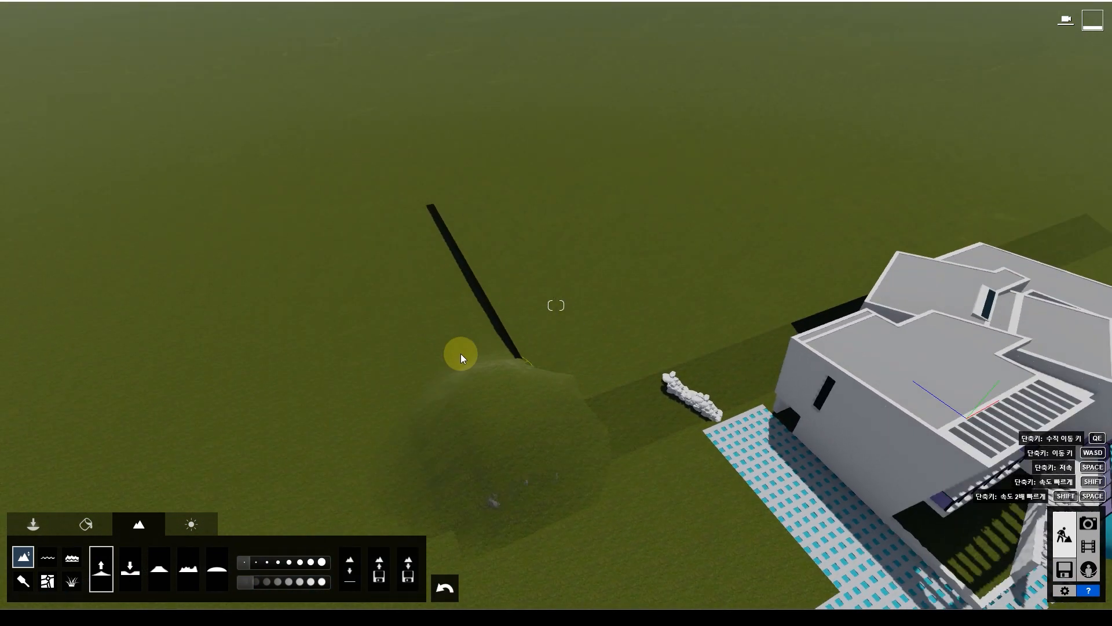
pyautogui.scroll(3, 461, 360)
pyautogui.scroll(3, 461, 362)
pyautogui.scroll(-2, 348, 371)
pyautogui.moveTo(367, 396)
pyautogui.mouseDown()
pyautogui.moveTo(380, 329)
pyautogui.moveTo(343, 270)
pyautogui.mouseUp()
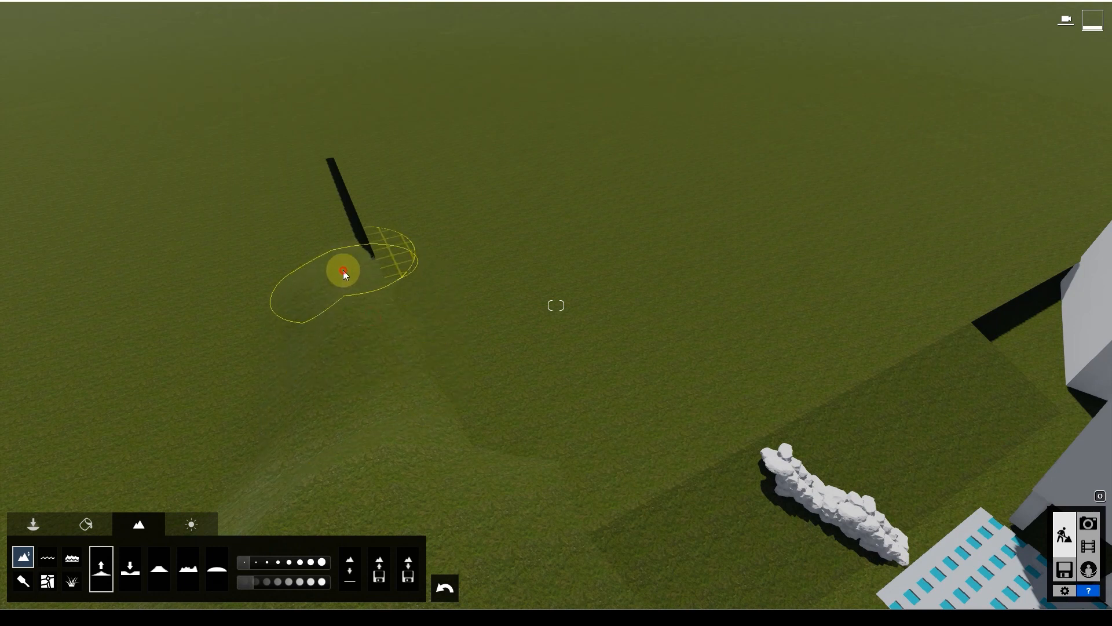
pyautogui.moveTo(298, 241)
pyautogui.mouseDown()
pyautogui.moveTo(319, 213)
pyautogui.moveTo(336, 237)
pyautogui.moveTo(315, 172)
pyautogui.moveTo(286, 220)
pyautogui.mouseUp()
pyautogui.scroll(-3, 249, 225)
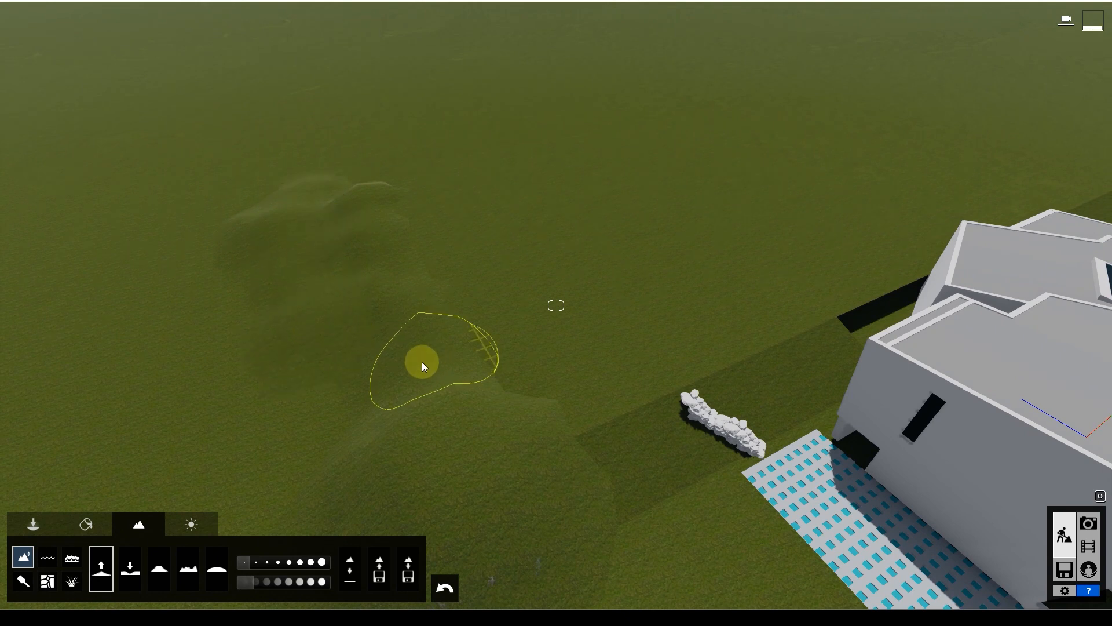
# - Raise more rolling hills on the outer side of the mound, away from the house
pyautogui.scroll(-3, 420, 290)
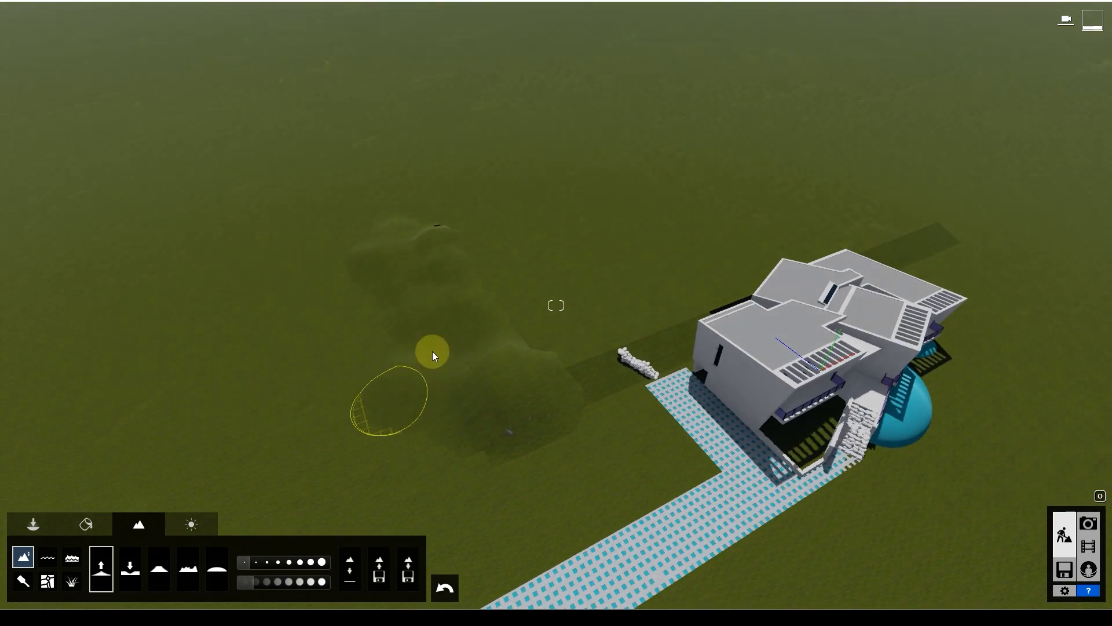
pyautogui.moveTo(447, 350)
pyautogui.mouseDown()
pyautogui.moveTo(433, 460)
pyautogui.moveTo(380, 471)
pyautogui.moveTo(417, 422)
pyautogui.mouseUp()
pyautogui.moveTo(354, 303)
pyautogui.mouseDown()
pyautogui.moveTo(315, 294)
pyautogui.moveTo(323, 265)
pyautogui.moveTo(375, 228)
pyautogui.moveTo(339, 288)
pyautogui.moveTo(348, 390)
pyautogui.moveTo(492, 336)
pyautogui.mouseUp()
pyautogui.press('w')
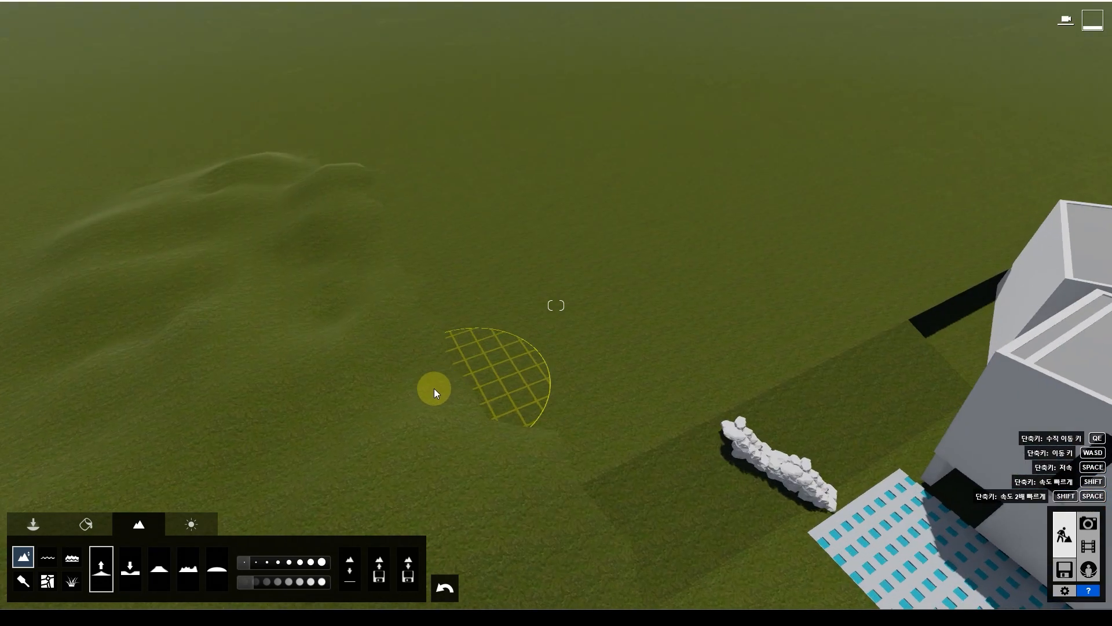
pyautogui.press('a')
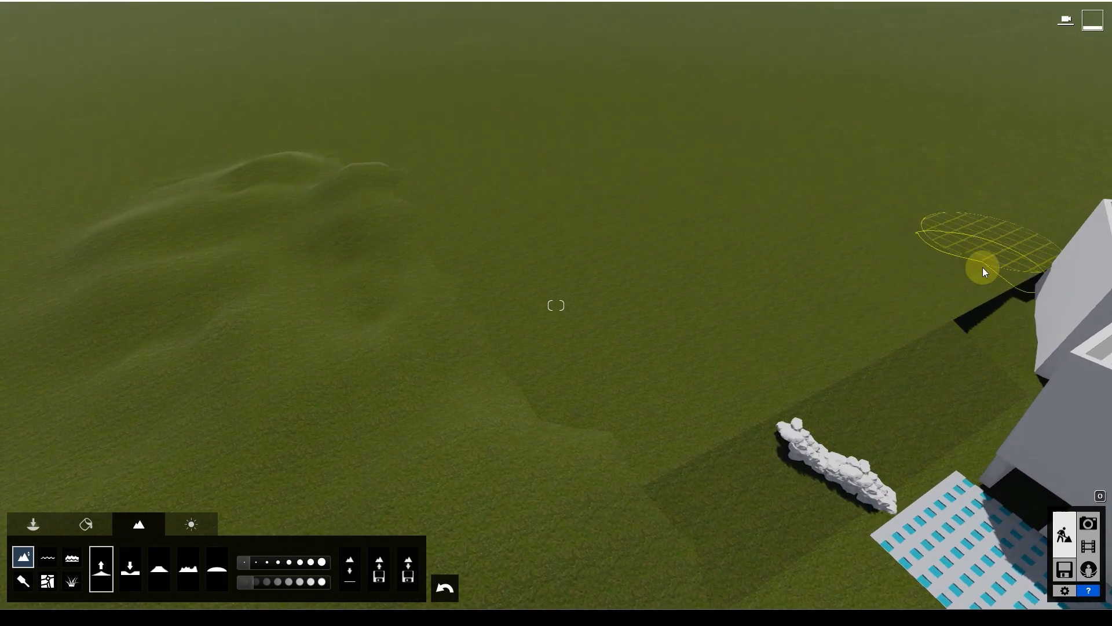
# - Raise a steep mound against the house's rear wall and soften its rocky sides with the Smooth brush
pyautogui.moveTo(1000, 248)
pyautogui.mouseDown()
pyautogui.moveTo(938, 284)
pyautogui.moveTo(968, 309)
pyautogui.moveTo(953, 335)
pyautogui.moveTo(976, 342)
pyautogui.mouseUp()
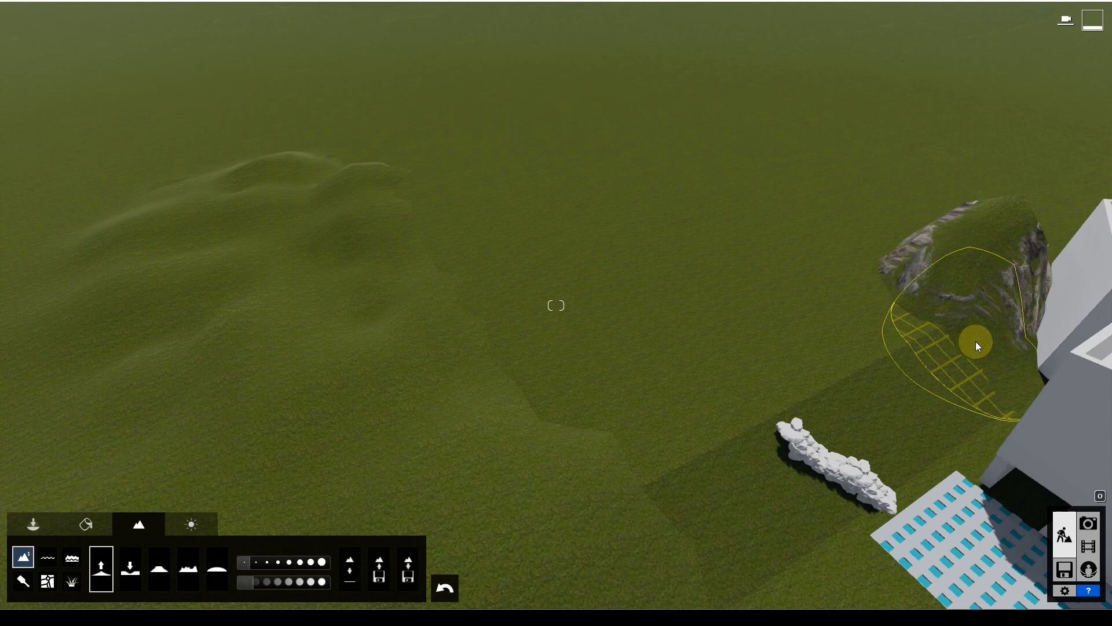
pyautogui.click(218, 564)
pyautogui.moveTo(984, 246)
pyautogui.mouseDown()
pyautogui.moveTo(1003, 231)
pyautogui.moveTo(946, 245)
pyautogui.moveTo(1022, 264)
pyautogui.moveTo(998, 335)
pyautogui.mouseUp()
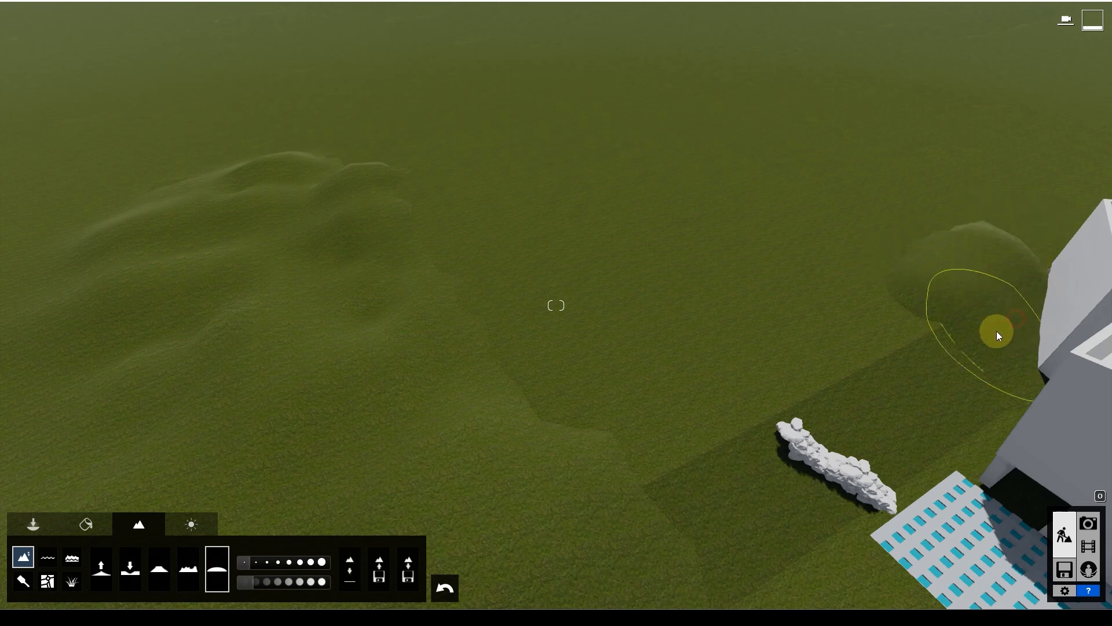
# - Raise a ridge with the Raise height brush over the black gap line leading away from the mound beside the house
pyautogui.scroll(3, 735, 338)
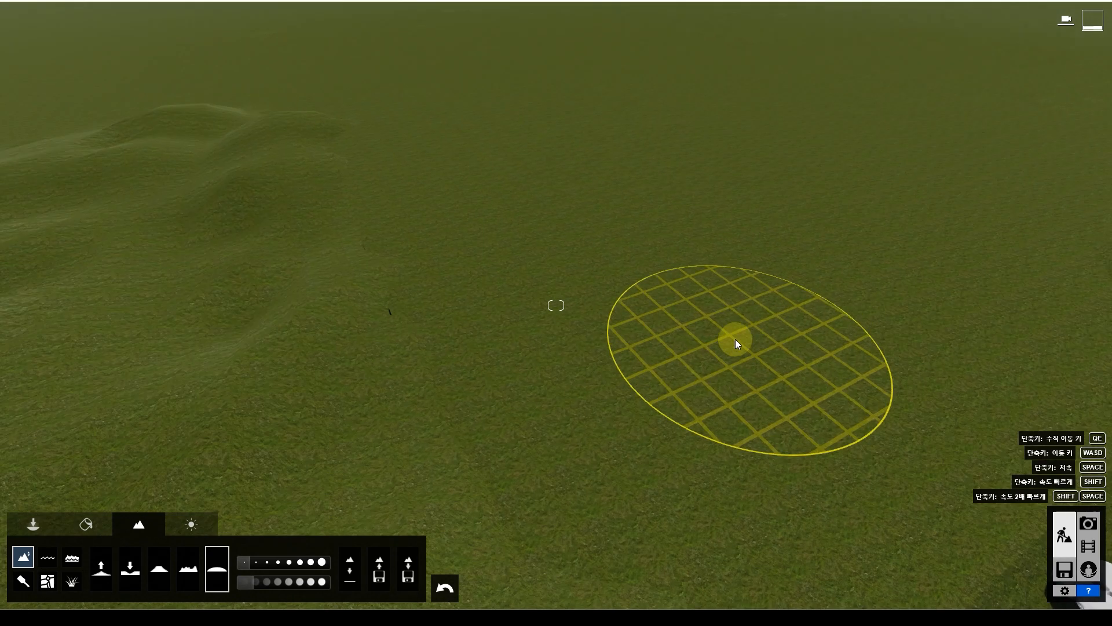
pyautogui.press('a')
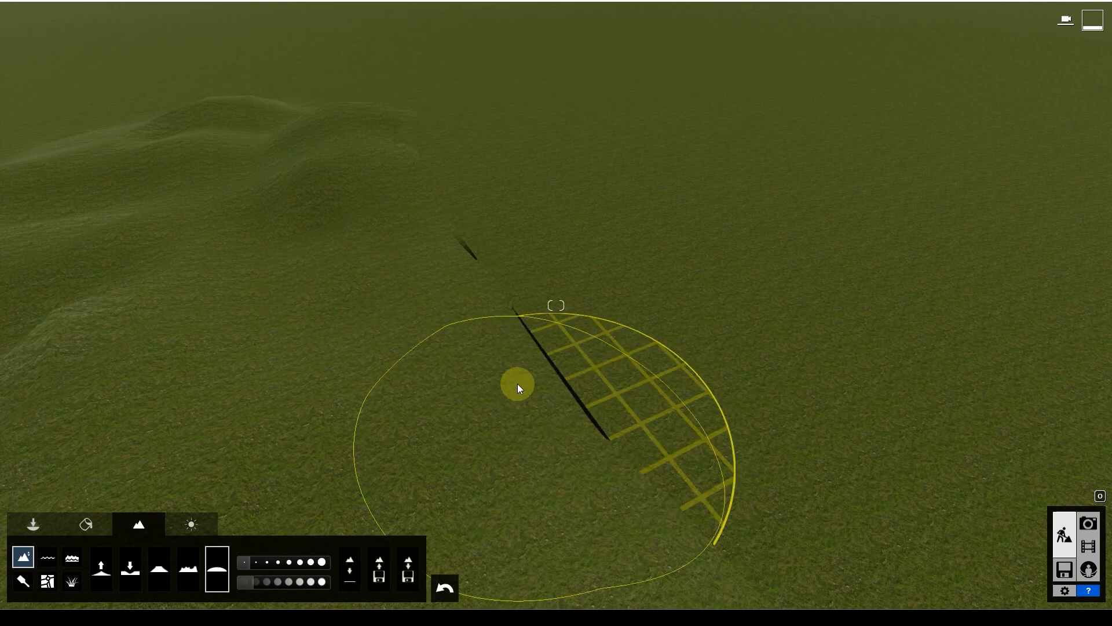
pyautogui.click(101, 570)
pyautogui.moveTo(412, 354)
pyautogui.mouseDown()
pyautogui.moveTo(366, 232)
pyautogui.moveTo(368, 259)
pyautogui.mouseUp()
pyautogui.moveTo(367, 259)
pyautogui.mouseDown(button='middle')
pyautogui.moveTo(468, 263)
pyautogui.moveTo(523, 112)
pyautogui.moveTo(534, 242)
pyautogui.mouseUp(button='middle')
pyautogui.scroll(2, 521, 113)
pyautogui.moveTo(512, 193)
pyautogui.mouseDown()
pyautogui.moveTo(385, 216)
pyautogui.moveTo(293, 189)
pyautogui.moveTo(199, 207)
pyautogui.moveTo(297, 157)
pyautogui.moveTo(477, 126)
pyautogui.moveTo(468, 140)
pyautogui.moveTo(359, 150)
pyautogui.mouseUp()
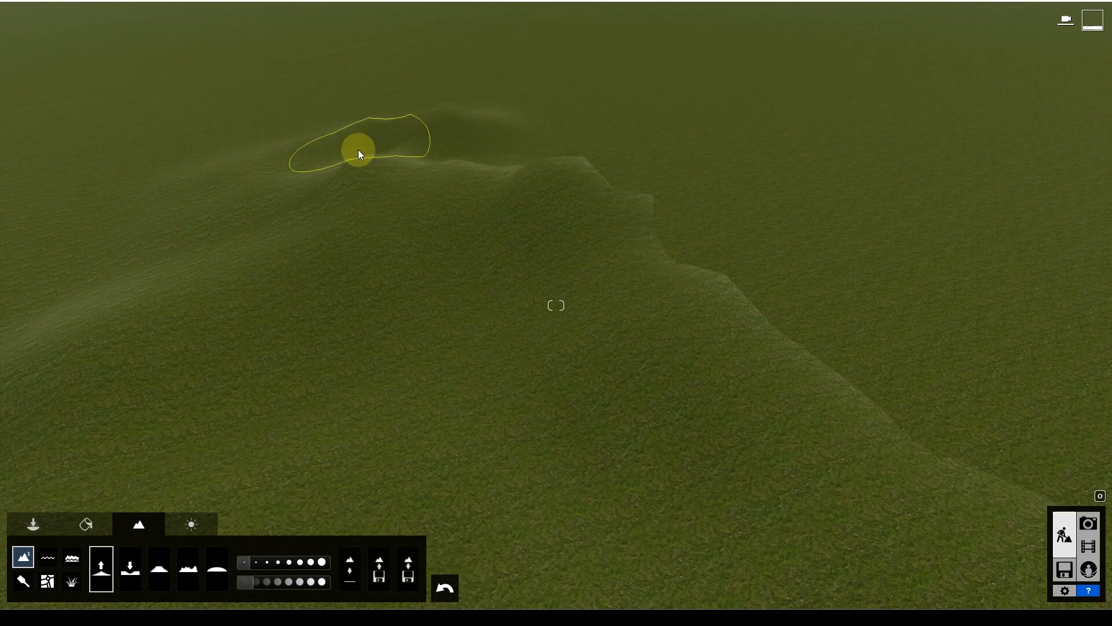
# - Raise a tall rocky peak and a chain of hills along the black gap line on the ground behind the house
pyautogui.moveTo(368, 158)
pyautogui.mouseDown(button='middle')
pyautogui.moveTo(496, 175)
pyautogui.moveTo(563, 213)
pyautogui.moveTo(696, 389)
pyautogui.moveTo(696, 499)
pyautogui.mouseUp(button='middle')
pyautogui.moveTo(613, 361); pyautogui.dragTo(603, 368, button='right')
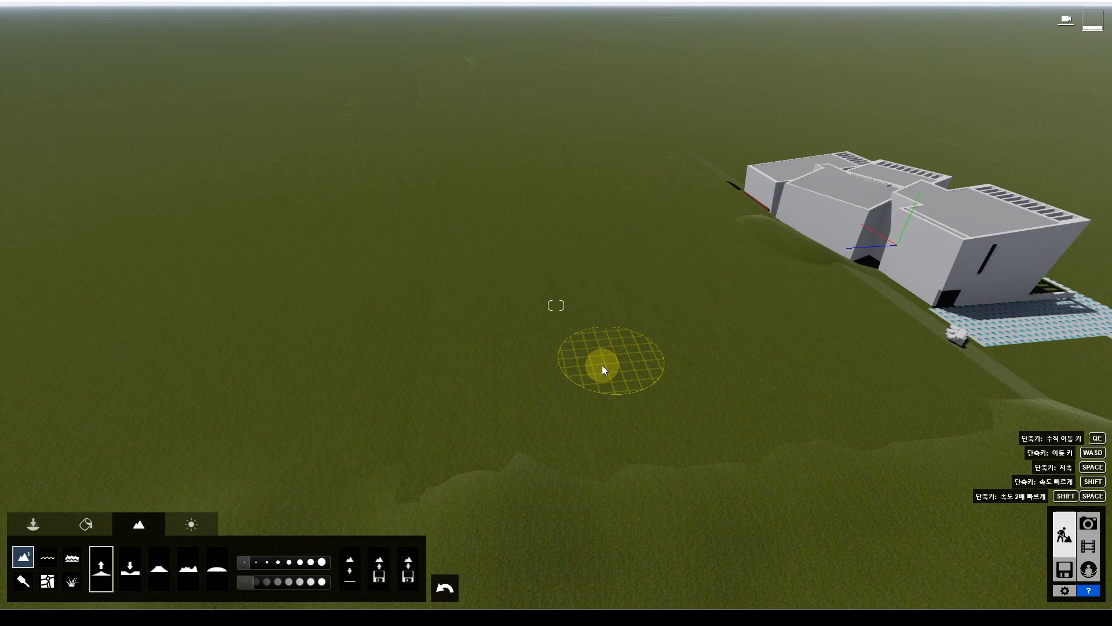
pyautogui.press('a')
pyautogui.moveTo(477, 432); pyautogui.dragTo(477, 433, button='right')
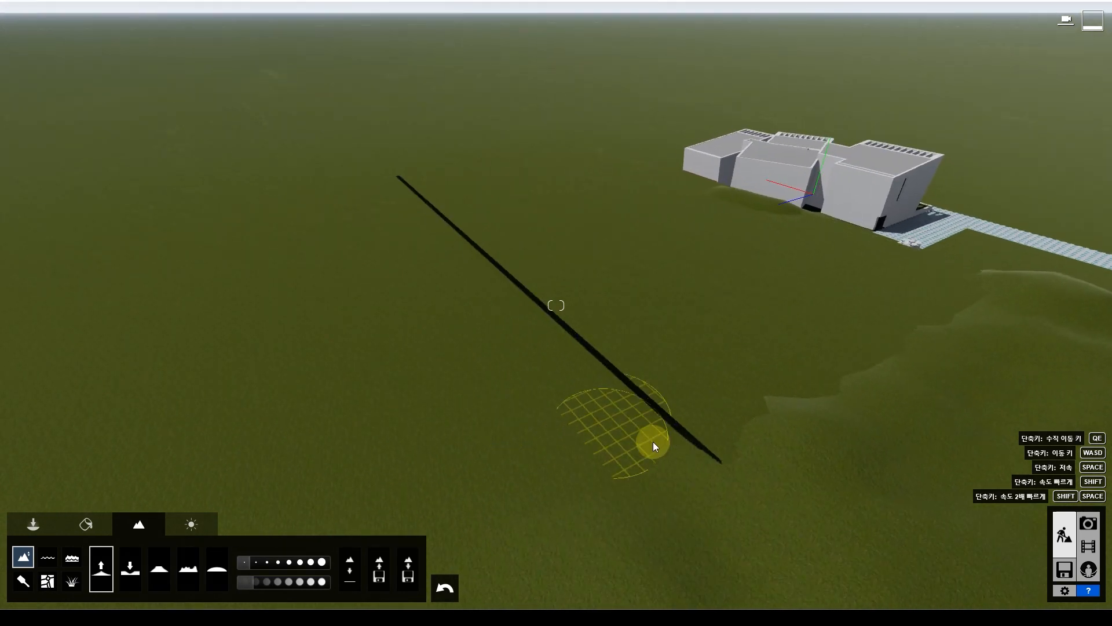
pyautogui.press('a')
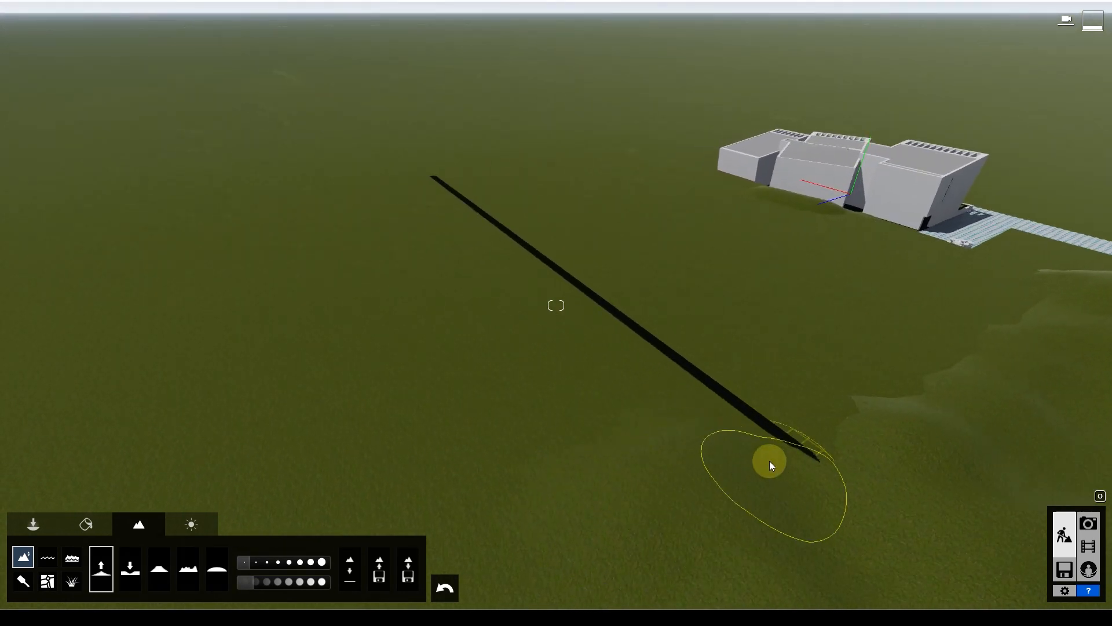
pyautogui.moveTo(737, 425)
pyautogui.mouseDown()
pyautogui.moveTo(747, 407)
pyautogui.moveTo(390, 184)
pyautogui.moveTo(417, 180)
pyautogui.mouseUp()
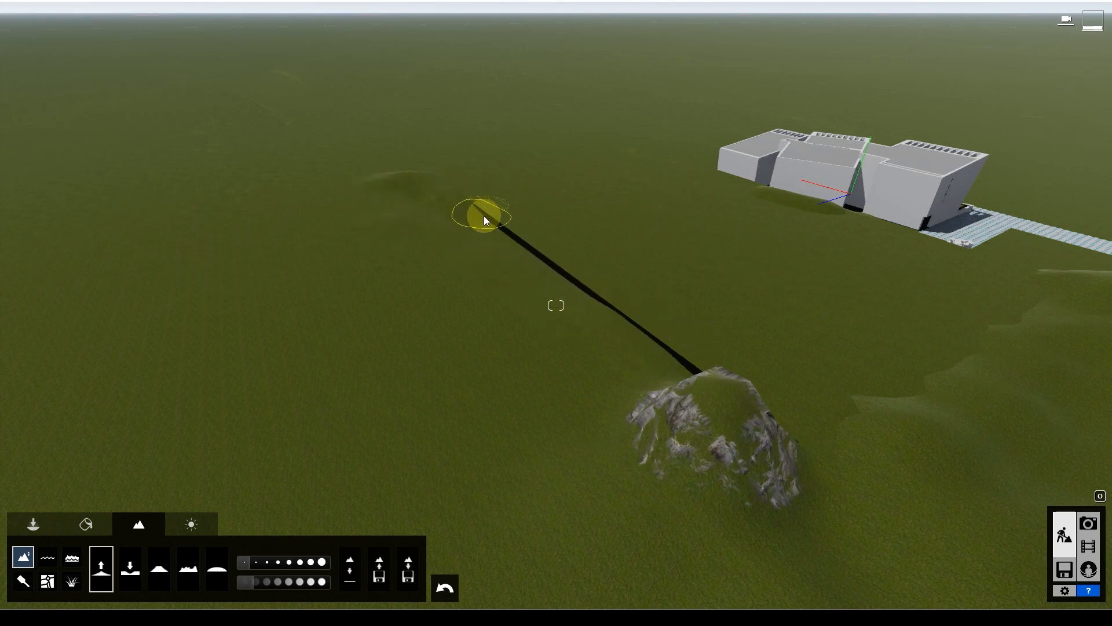
pyautogui.moveTo(519, 251)
pyautogui.mouseDown()
pyautogui.moveTo(536, 266)
pyautogui.moveTo(499, 221)
pyautogui.moveTo(685, 380)
pyautogui.moveTo(679, 348)
pyautogui.moveTo(790, 417)
pyautogui.moveTo(686, 444)
pyautogui.moveTo(454, 421)
pyautogui.moveTo(523, 439)
pyautogui.moveTo(535, 398)
pyautogui.moveTo(526, 364)
pyautogui.moveTo(496, 310)
pyautogui.moveTo(457, 298)
pyautogui.moveTo(436, 270)
pyautogui.moveTo(355, 242)
pyautogui.moveTo(384, 216)
pyautogui.moveTo(367, 193)
pyautogui.mouseUp()
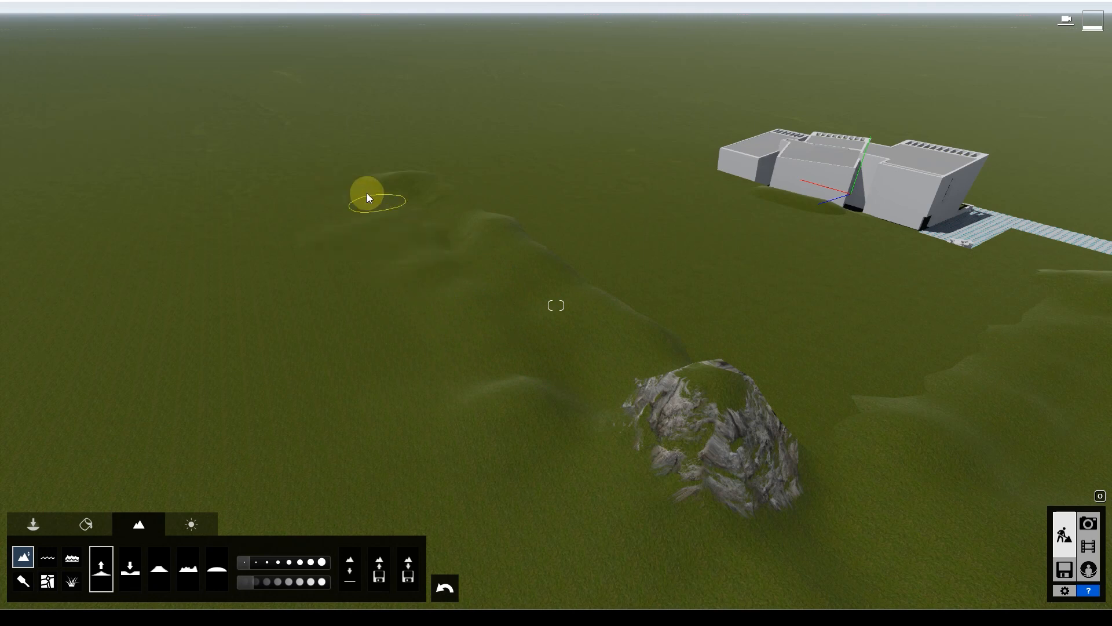
# - Enlarge the terrain brush and raise broad rolling hills outside the ridge and around the rocky peak
pyautogui.moveTo(256, 559)
pyautogui.mouseDown()
pyautogui.moveTo(272, 562)
pyautogui.moveTo(256, 582)
pyautogui.mouseUp()
pyautogui.moveTo(272, 332)
pyautogui.mouseDown()
pyautogui.moveTo(311, 234)
pyautogui.moveTo(203, 155)
pyautogui.moveTo(251, 231)
pyautogui.moveTo(245, 184)
pyautogui.moveTo(263, 158)
pyautogui.moveTo(294, 162)
pyautogui.mouseUp()
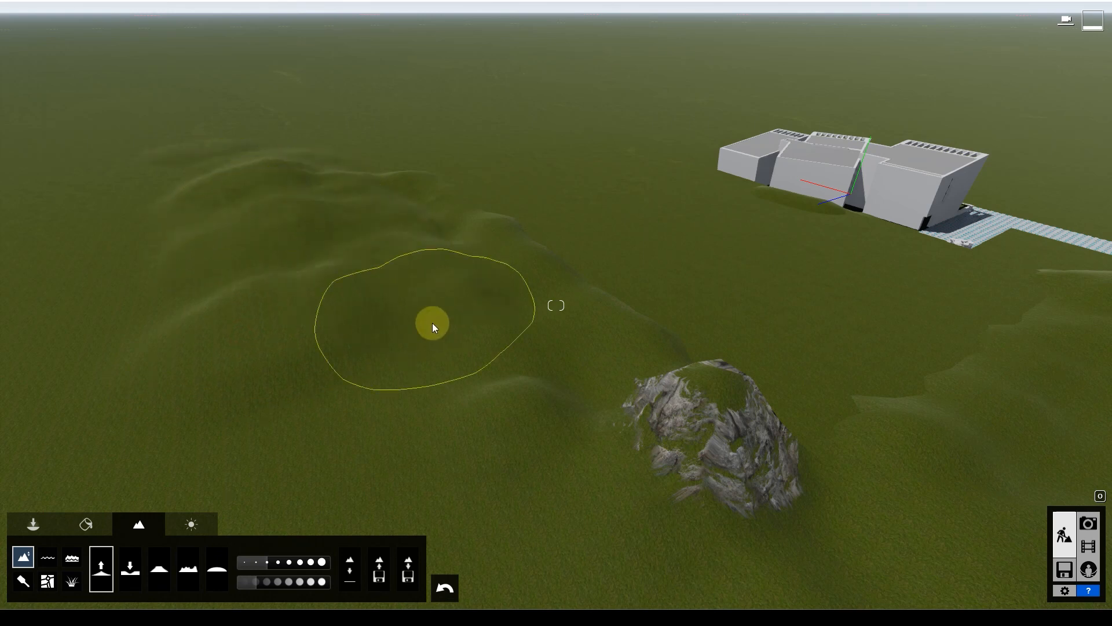
pyautogui.press('s')
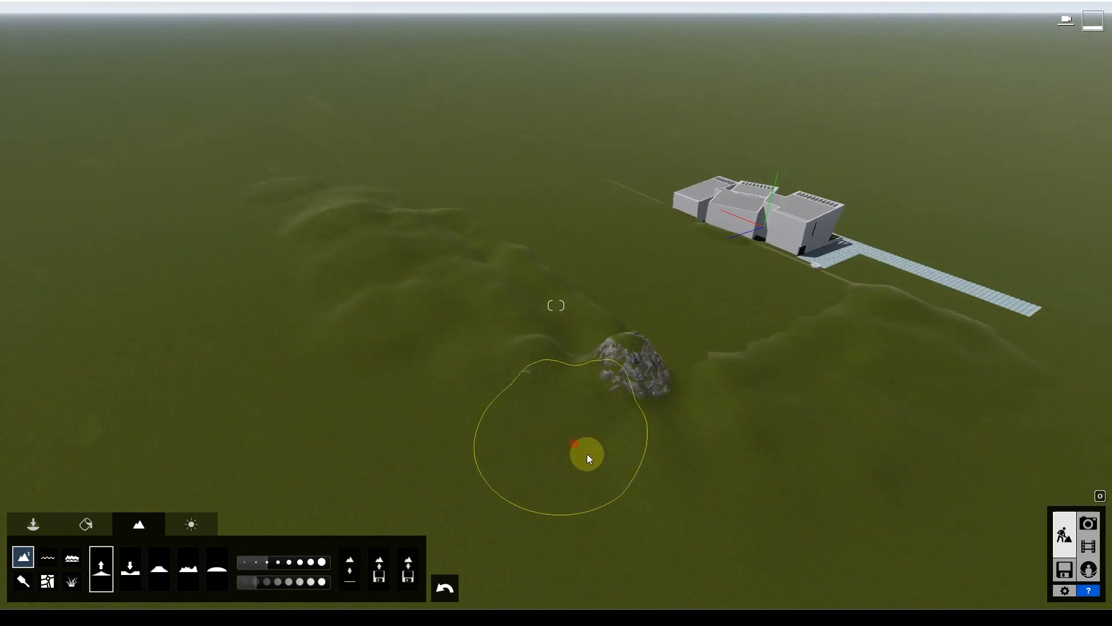
pyautogui.moveTo(663, 472); pyautogui.dragTo(741, 468)
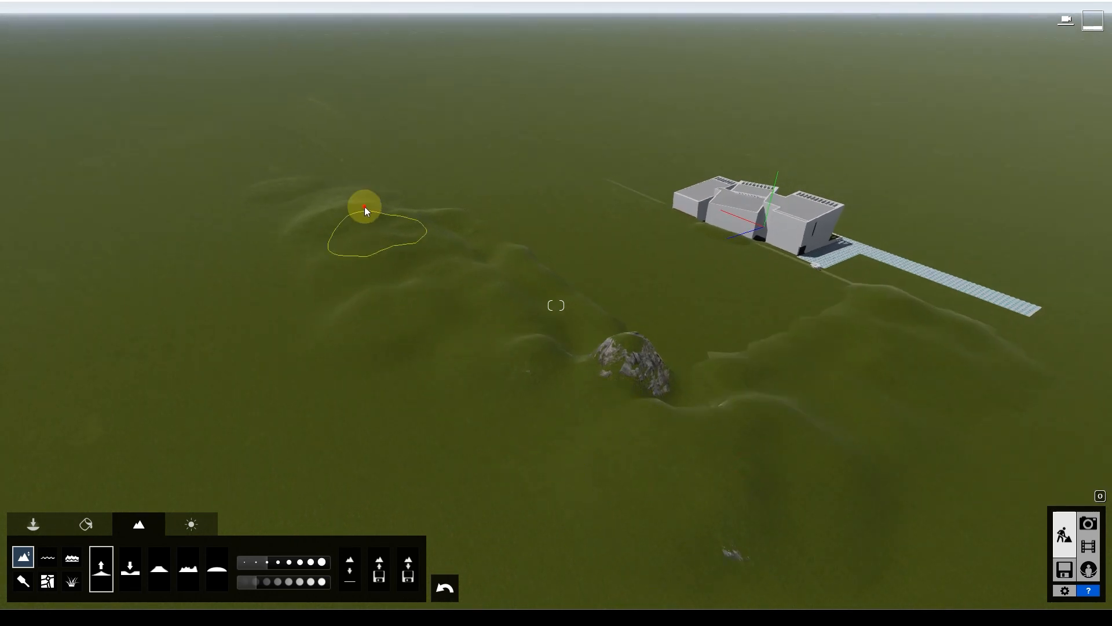
pyautogui.moveTo(352, 185)
pyautogui.mouseDown()
pyautogui.moveTo(296, 211)
pyautogui.moveTo(292, 187)
pyautogui.moveTo(352, 162)
pyautogui.moveTo(429, 151)
pyautogui.mouseUp()
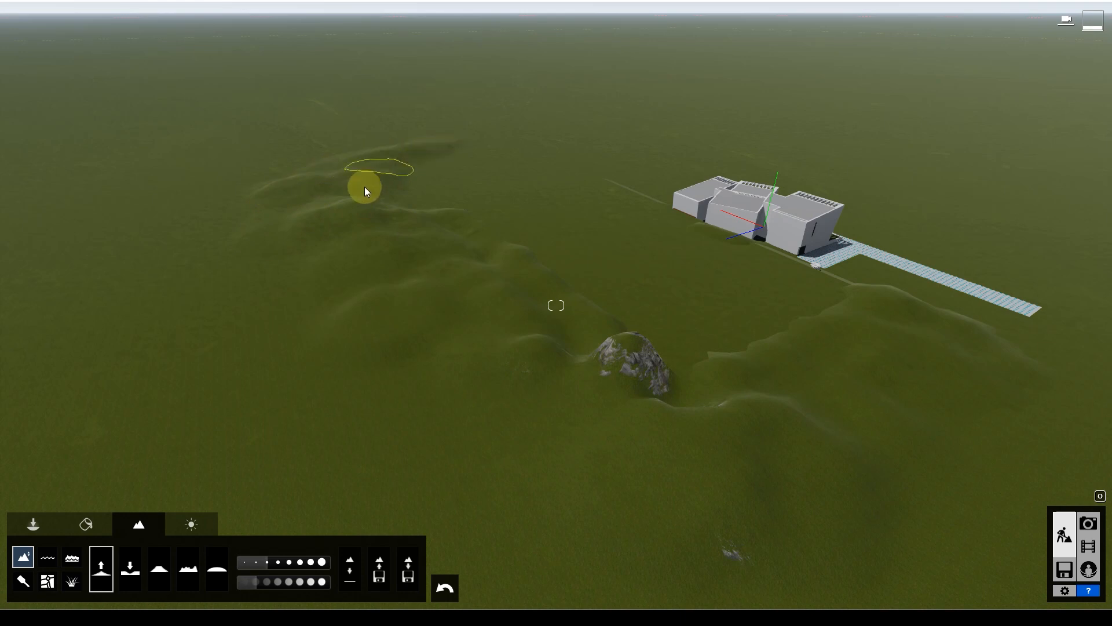
pyautogui.moveTo(673, 509)
pyautogui.mouseDown()
pyautogui.moveTo(902, 473)
pyautogui.moveTo(672, 398)
pyautogui.mouseUp()
# - Set the brush size to 2.2 and raise the terrain over the small dark gap at the end of the ridge
pyautogui.press('w')
pyautogui.press('w')
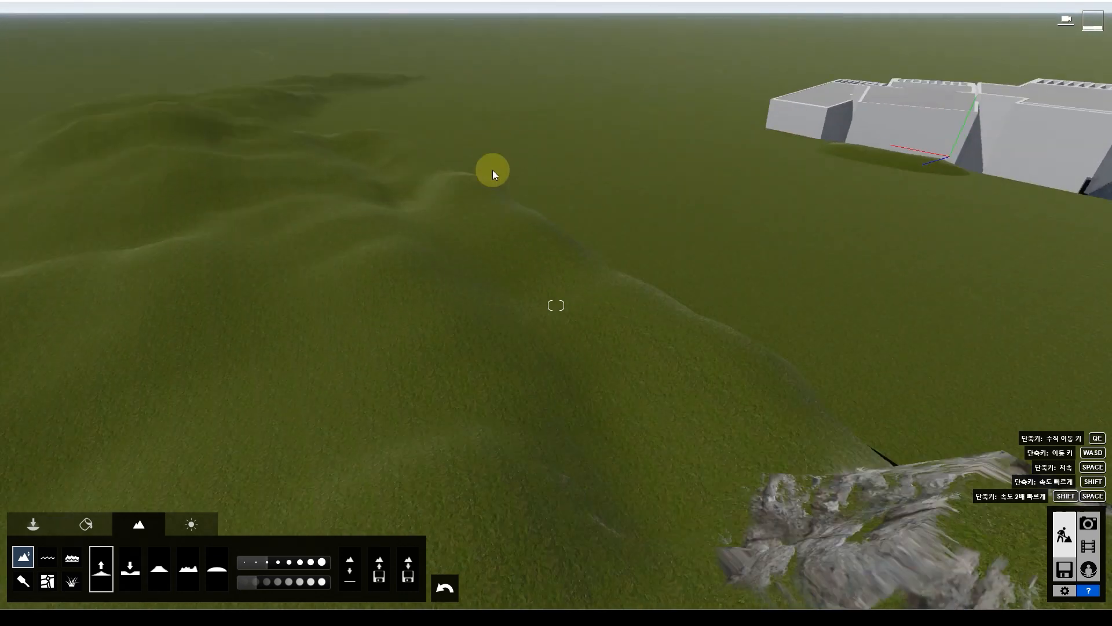
pyautogui.press('a')
pyautogui.press('e')
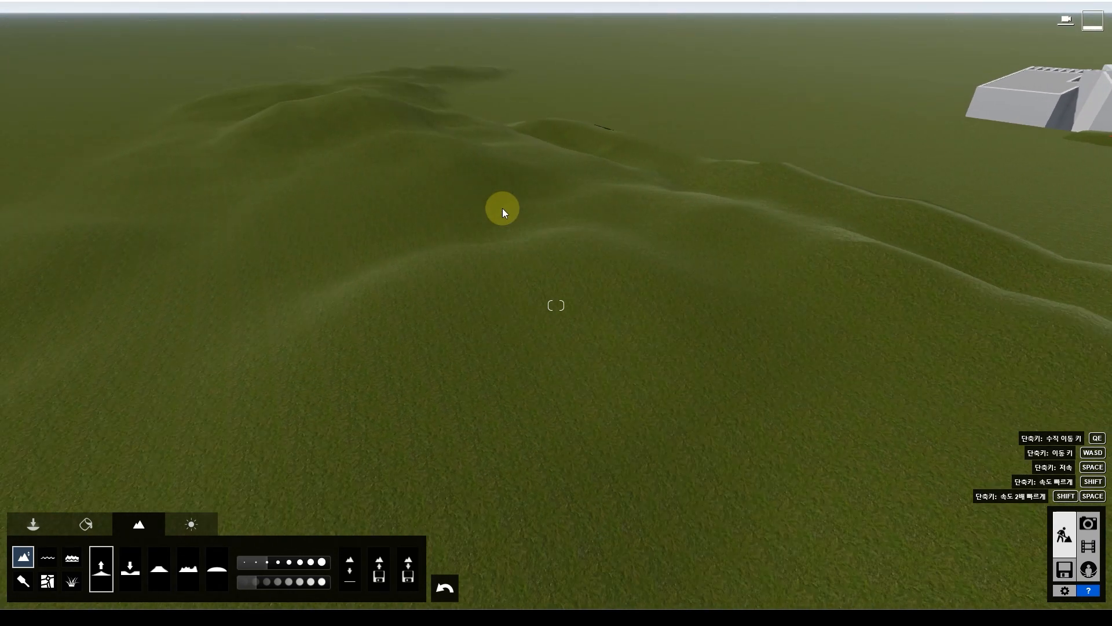
pyautogui.press('q')
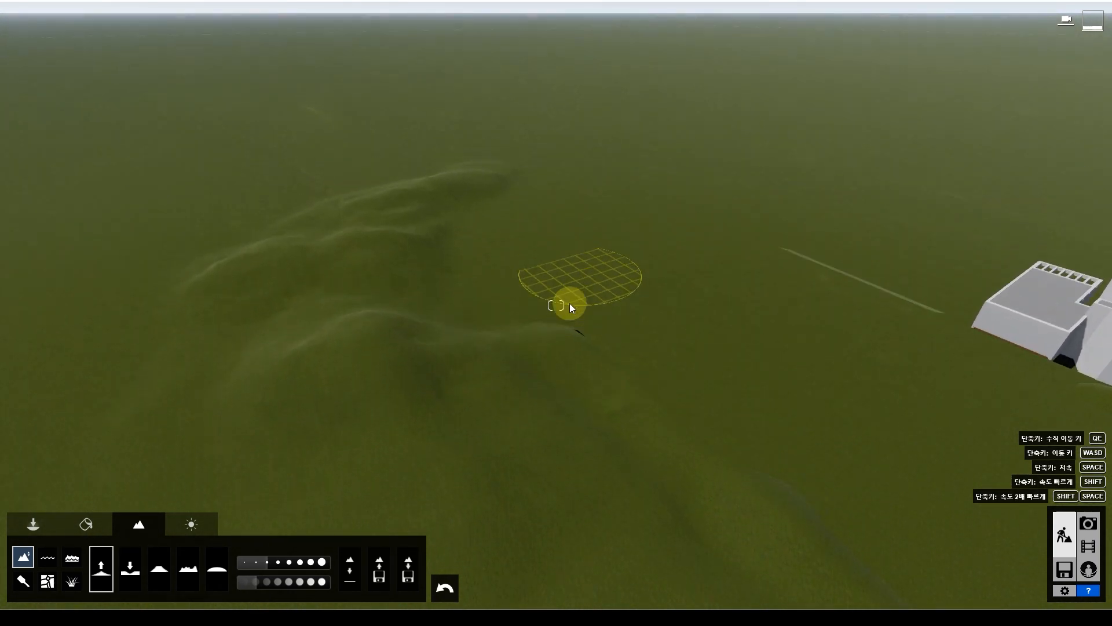
pyautogui.moveTo(259, 564); pyautogui.dragTo(255, 565)
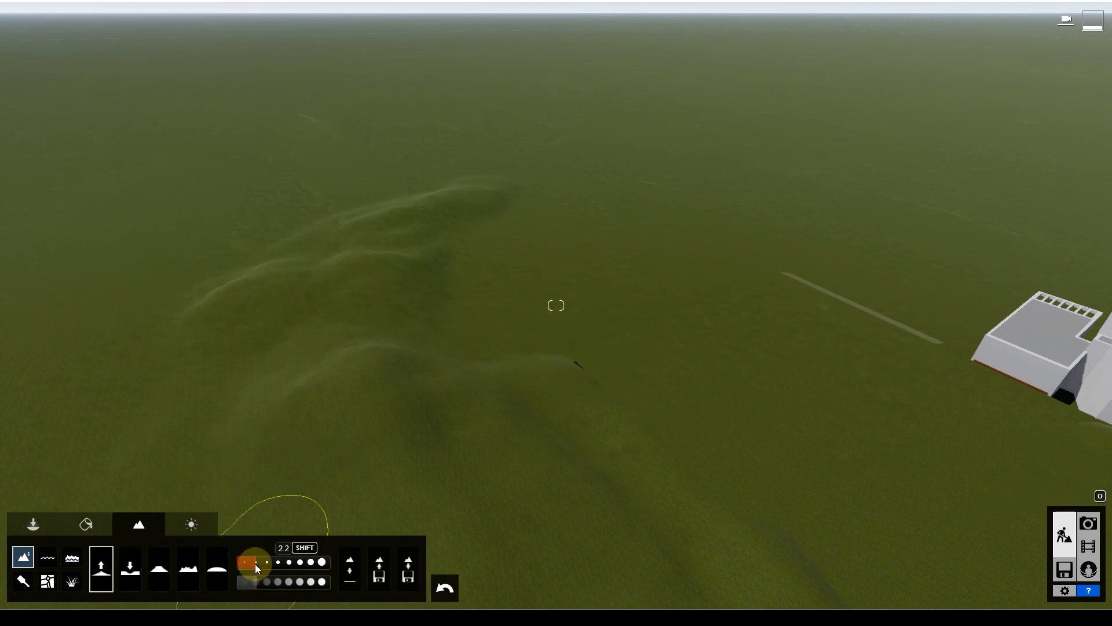
pyautogui.moveTo(554, 356); pyautogui.dragTo(542, 332)
# - Raise a ridge with tall rocky peaks along the black gap line between the far corner and the house side
pyautogui.moveTo(496, 353)
pyautogui.mouseDown(button='right')
pyautogui.moveTo(300, 392)
pyautogui.moveTo(360, 397)
pyautogui.moveTo(343, 400)
pyautogui.mouseUp(button='right')
pyautogui.press('a')
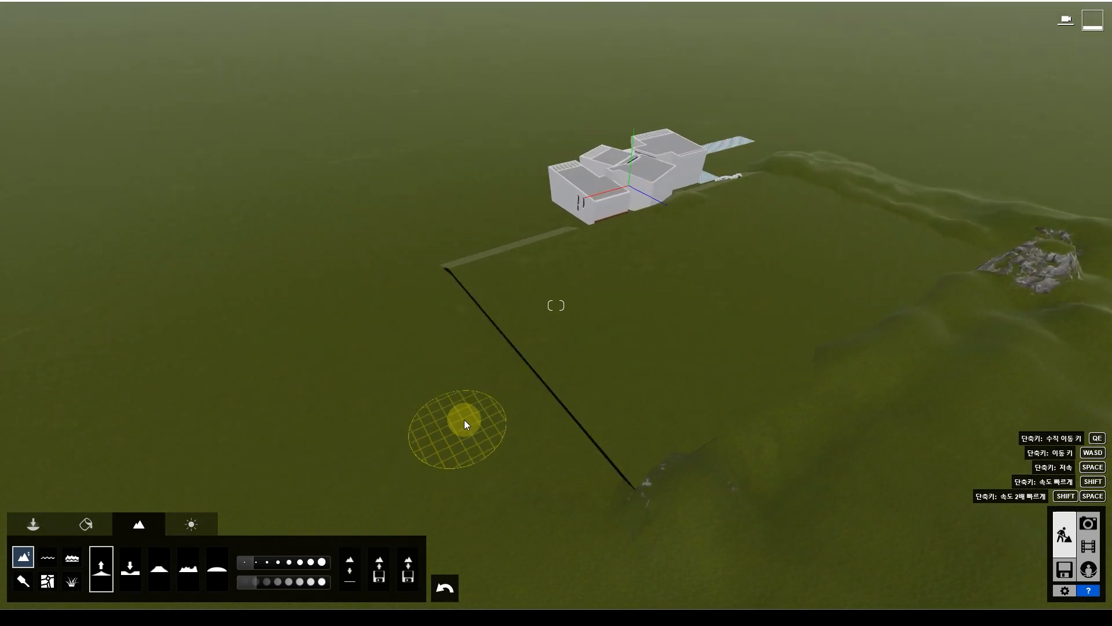
pyautogui.moveTo(618, 491)
pyautogui.mouseDown()
pyautogui.moveTo(640, 478)
pyautogui.moveTo(467, 261)
pyautogui.moveTo(558, 370)
pyautogui.moveTo(510, 323)
pyautogui.moveTo(602, 461)
pyautogui.moveTo(472, 420)
pyautogui.moveTo(526, 498)
pyautogui.moveTo(603, 537)
pyautogui.moveTo(494, 452)
pyautogui.mouseUp()
pyautogui.moveTo(420, 312)
pyautogui.mouseDown()
pyautogui.moveTo(477, 429)
pyautogui.moveTo(499, 422)
pyautogui.moveTo(586, 512)
pyautogui.moveTo(562, 472)
pyautogui.moveTo(624, 499)
pyautogui.moveTo(665, 550)
pyautogui.moveTo(497, 335)
pyautogui.moveTo(676, 425)
pyautogui.moveTo(698, 402)
pyautogui.moveTo(639, 469)
pyautogui.mouseUp()
pyautogui.press('a')
pyautogui.press('s')
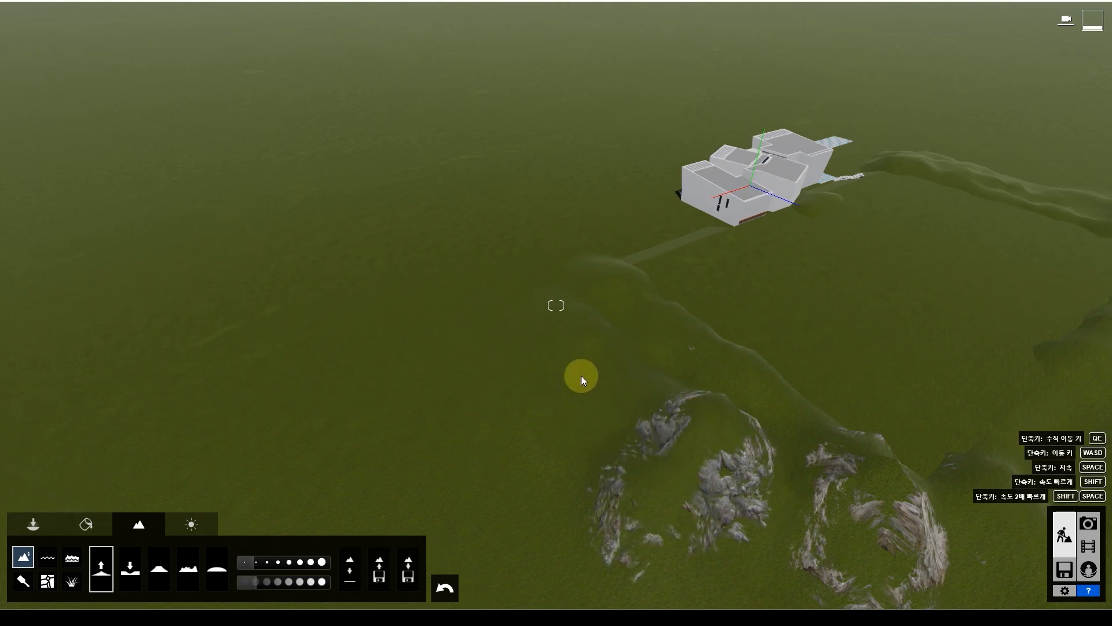
# - Examine the raised ridges around the site and the dark gap beside the house's rear wall
pyautogui.press('a')
pyautogui.moveTo(531, 338); pyautogui.dragTo(488, 291, button='right')
pyautogui.press('a')
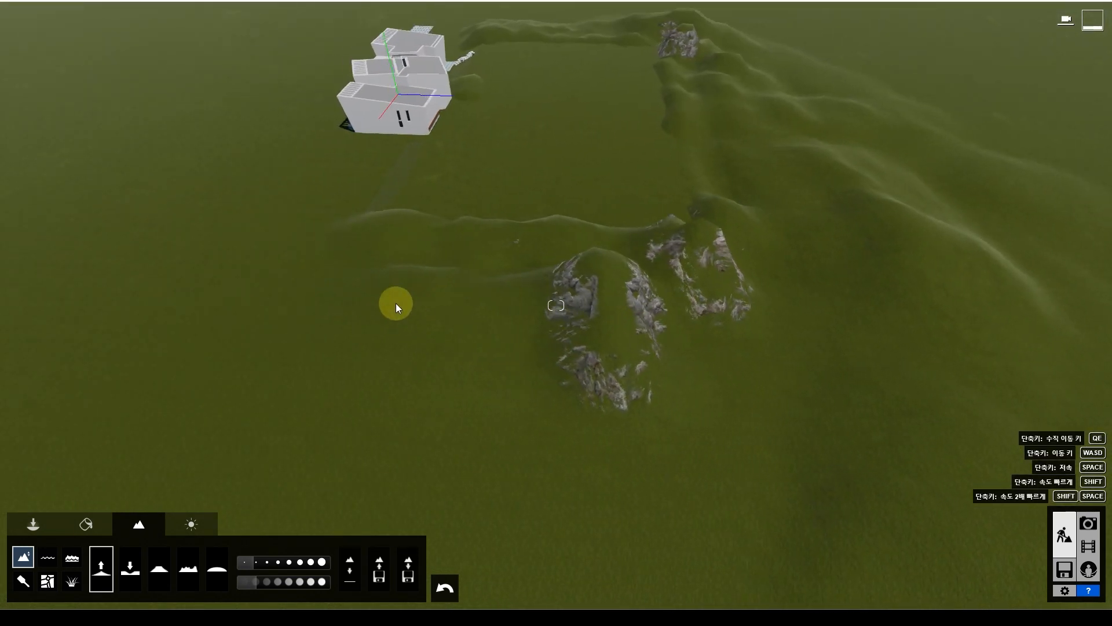
pyautogui.moveTo(280, 332); pyautogui.dragTo(281, 330, button='right')
pyautogui.press('a')
pyautogui.press('a')
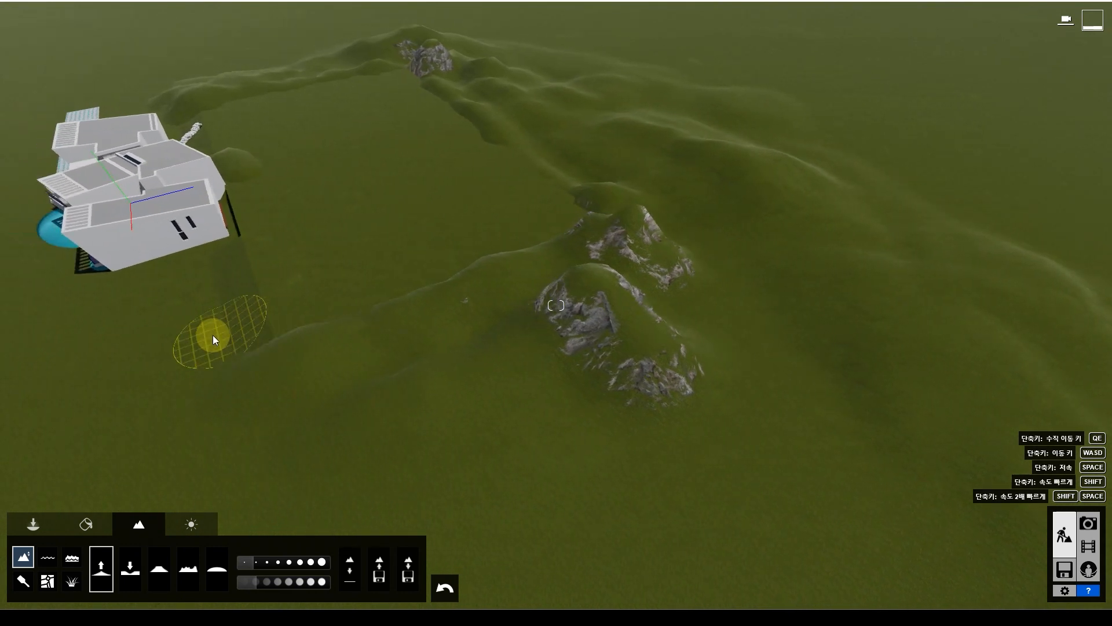
pyautogui.press('w')
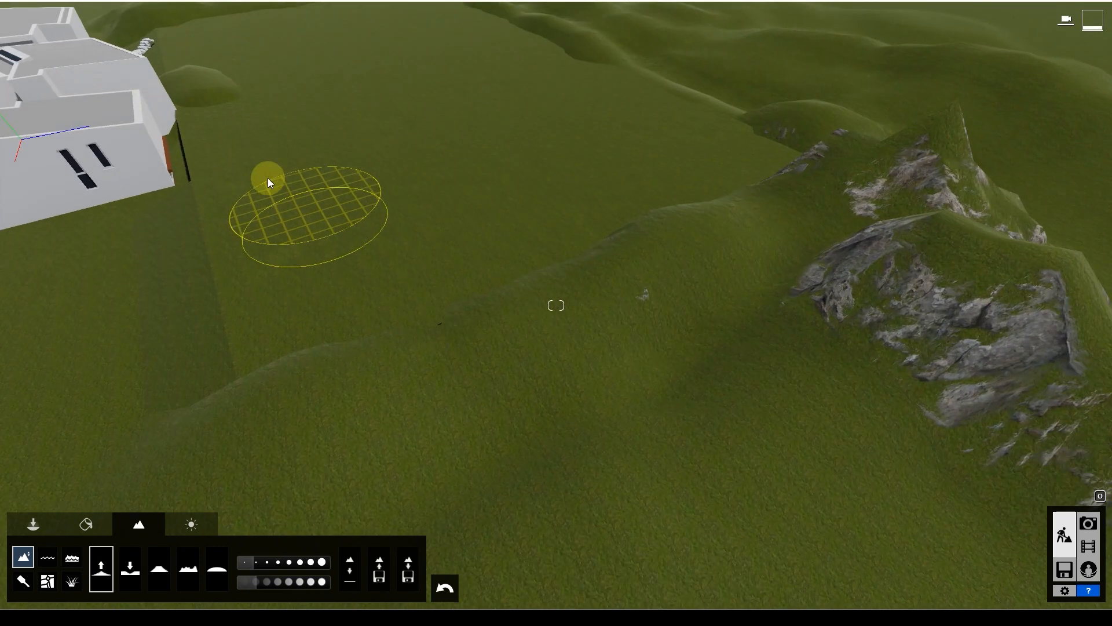
pyautogui.press('a')
pyautogui.moveTo(298, 148); pyautogui.dragTo(262, 162, button='right')
pyautogui.press('w')
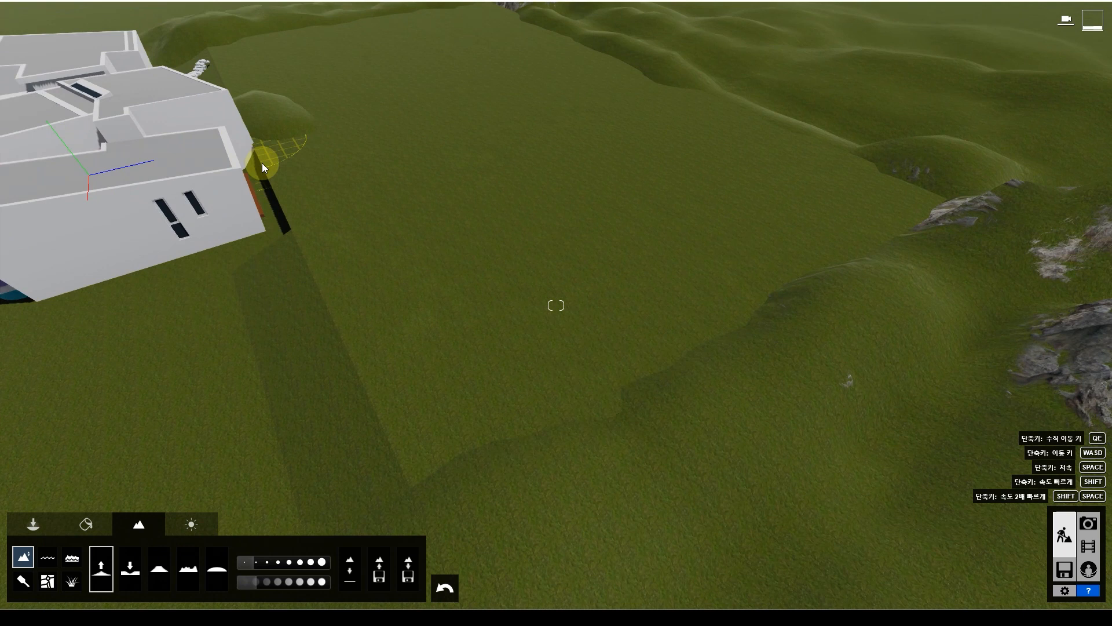
pyautogui.press('a')
pyautogui.press('w')
pyautogui.press('w')
# - Reduce the brush size, adjust its speed, and raise the terrain along the house's rear wall to cover the dark gap
pyautogui.moveTo(286, 173); pyautogui.dragTo(295, 181)
pyautogui.press('a')
pyautogui.moveTo(296, 181)
pyautogui.mouseDown(button='right')
pyautogui.moveTo(325, 252)
pyautogui.moveTo(524, 349)
pyautogui.moveTo(469, 273)
pyautogui.mouseUp(button='right')
pyautogui.moveTo(256, 564); pyautogui.dragTo(248, 563)
pyautogui.click(254, 584)
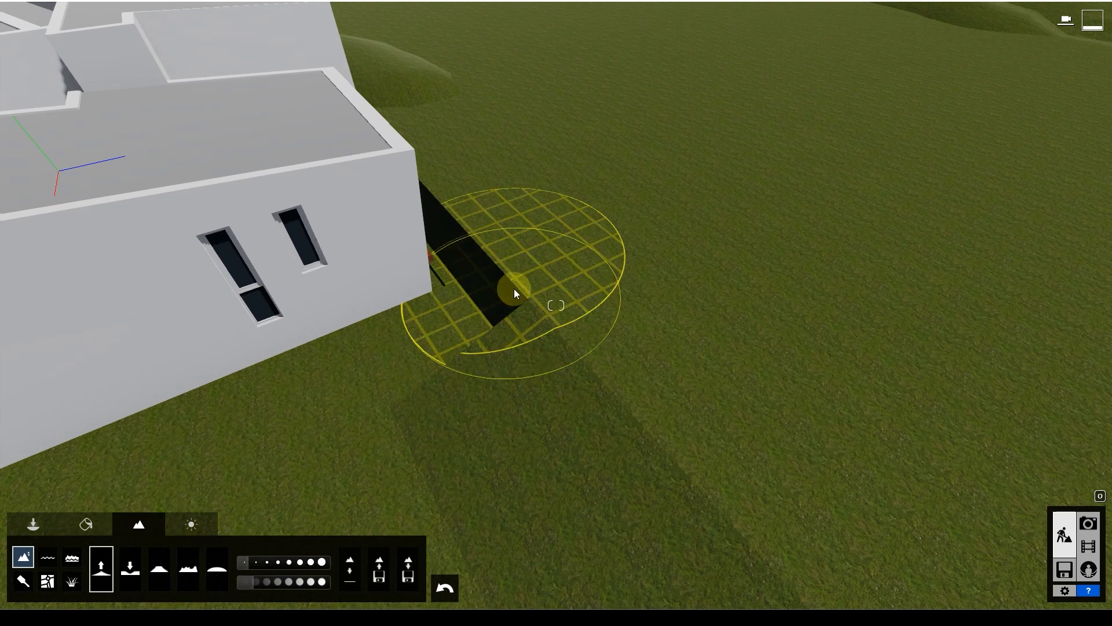
pyautogui.moveTo(540, 257); pyautogui.dragTo(471, 436, button='right')
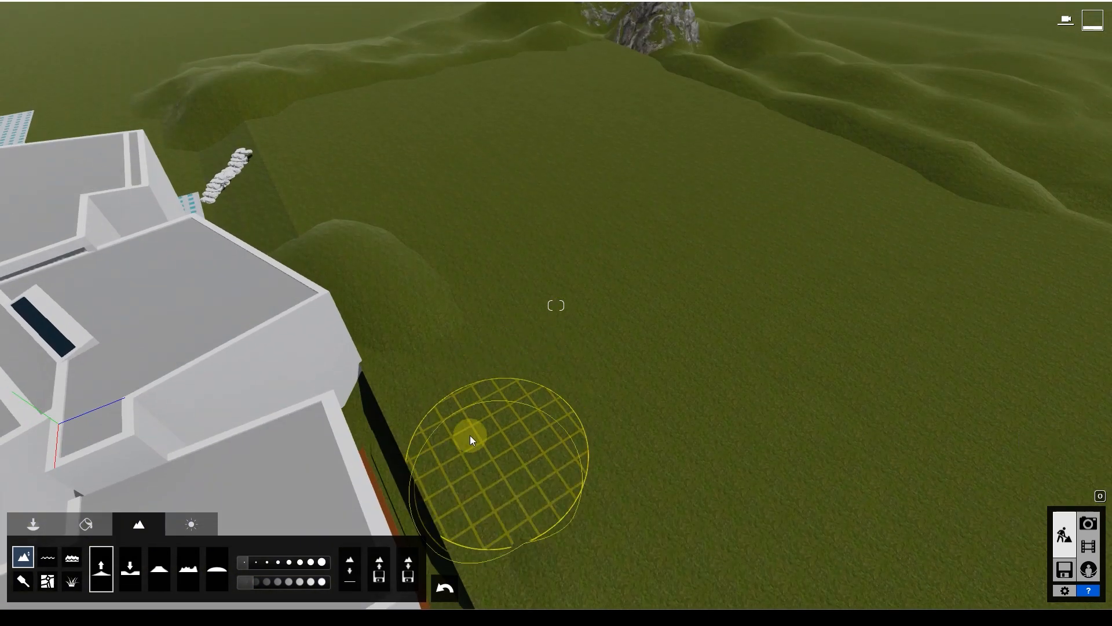
pyautogui.moveTo(419, 380); pyautogui.dragTo(415, 364)
pyautogui.moveTo(415, 363); pyautogui.dragTo(448, 407, button='right')
pyautogui.moveTo(446, 408); pyautogui.dragTo(496, 430)
pyautogui.scroll(-4, 420, 395)
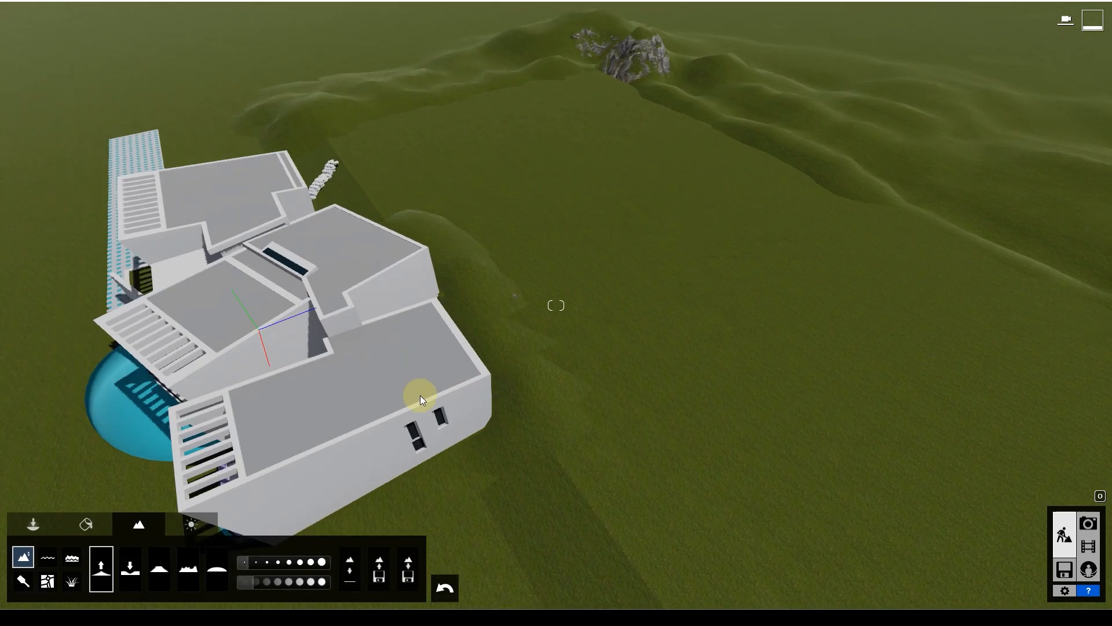
# - Smooth the raised mound along the house's rear wall
pyautogui.moveTo(420, 395)
pyautogui.mouseDown(button='right')
pyautogui.moveTo(444, 400)
pyautogui.moveTo(369, 418)
pyautogui.mouseUp(button='right')
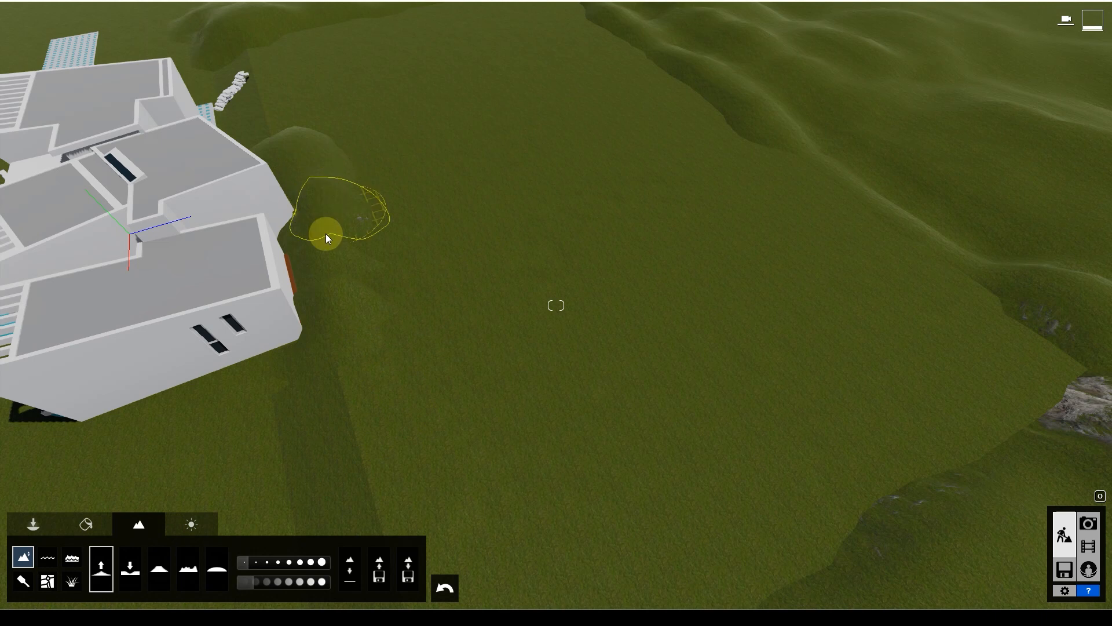
pyautogui.click(218, 570)
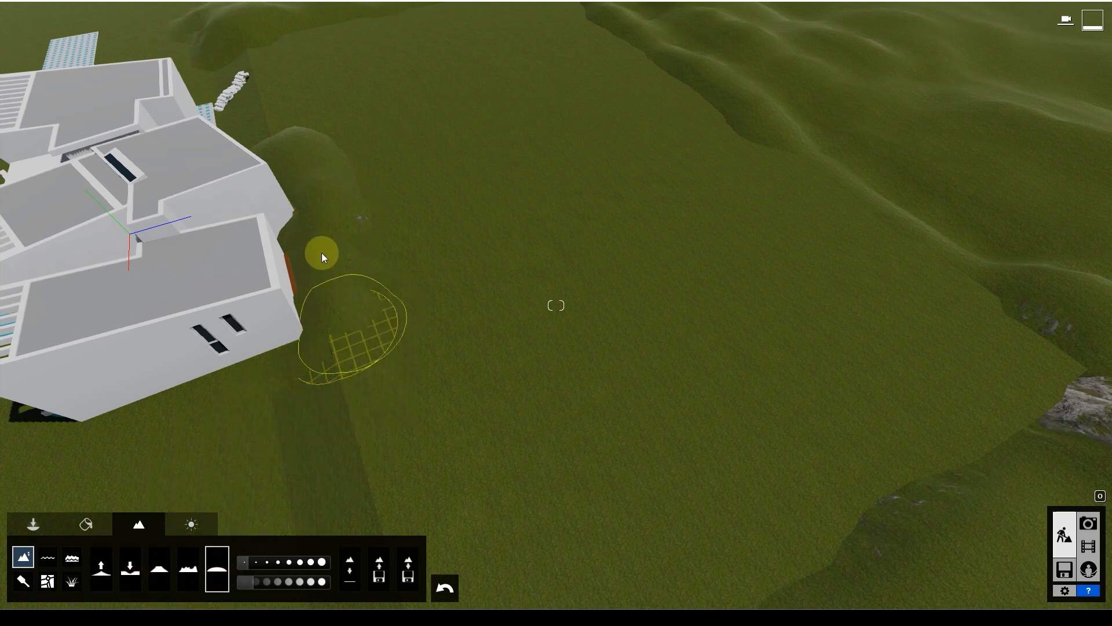
pyautogui.moveTo(265, 157)
pyautogui.mouseDown()
pyautogui.moveTo(261, 129)
pyautogui.moveTo(348, 174)
pyautogui.moveTo(291, 133)
pyautogui.mouseUp()
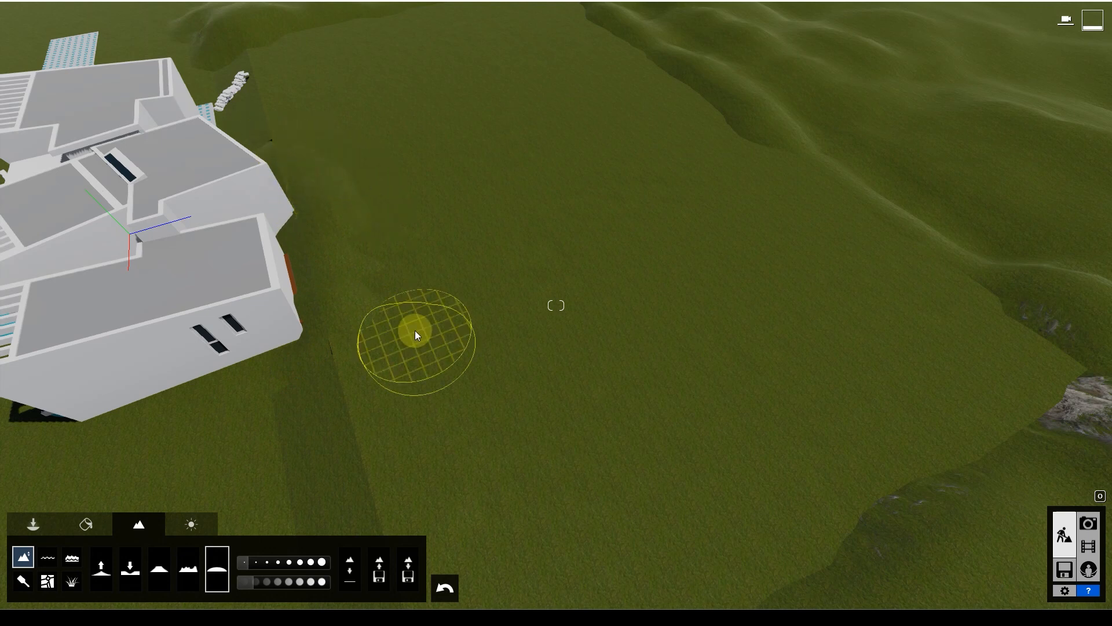
# - Raise the terrain slightly at the house's rear corner and smooth the ground along the rear wall
pyautogui.click(103, 568)
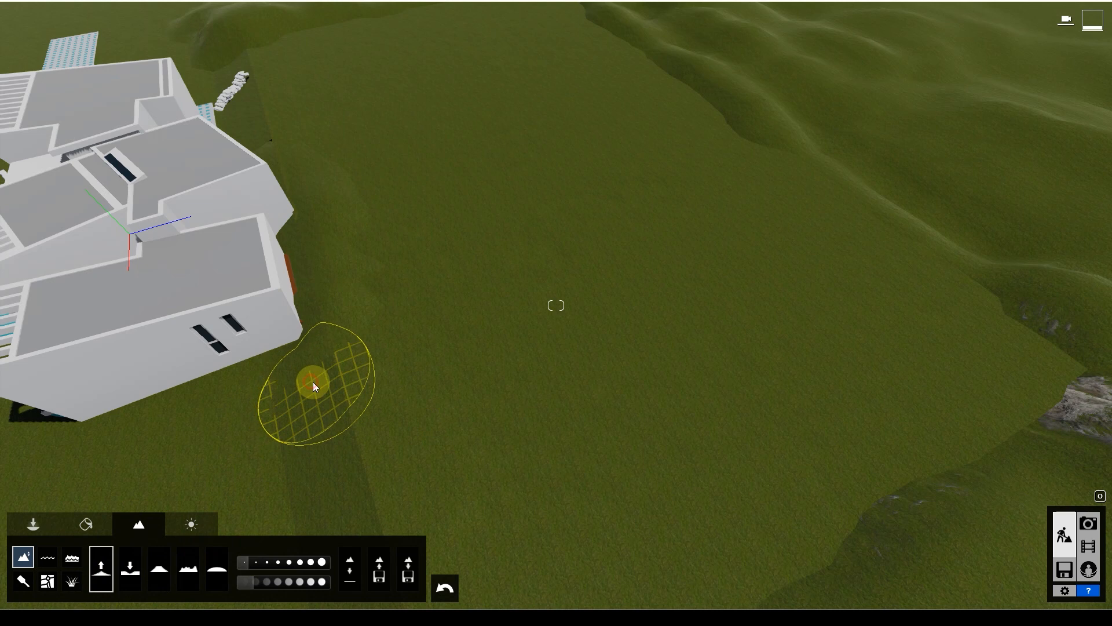
pyautogui.moveTo(268, 155); pyautogui.dragTo(272, 141)
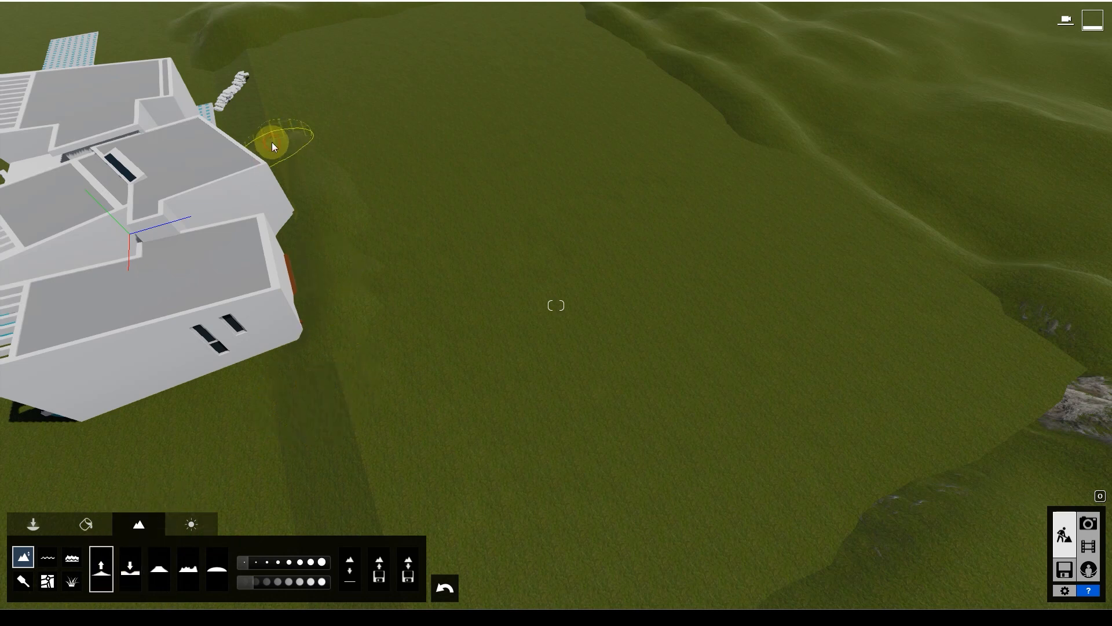
pyautogui.click(219, 573)
pyautogui.moveTo(338, 251)
pyautogui.mouseDown()
pyautogui.moveTo(290, 160)
pyautogui.moveTo(325, 189)
pyautogui.moveTo(342, 404)
pyautogui.mouseUp()
# - Smooth the steep rocky peaks along the side ridge and at the site's far corner into soft grassy hills
pyautogui.moveTo(351, 451)
pyautogui.mouseDown(button='right')
pyautogui.moveTo(380, 433)
pyautogui.moveTo(561, 390)
pyautogui.mouseUp(button='right')
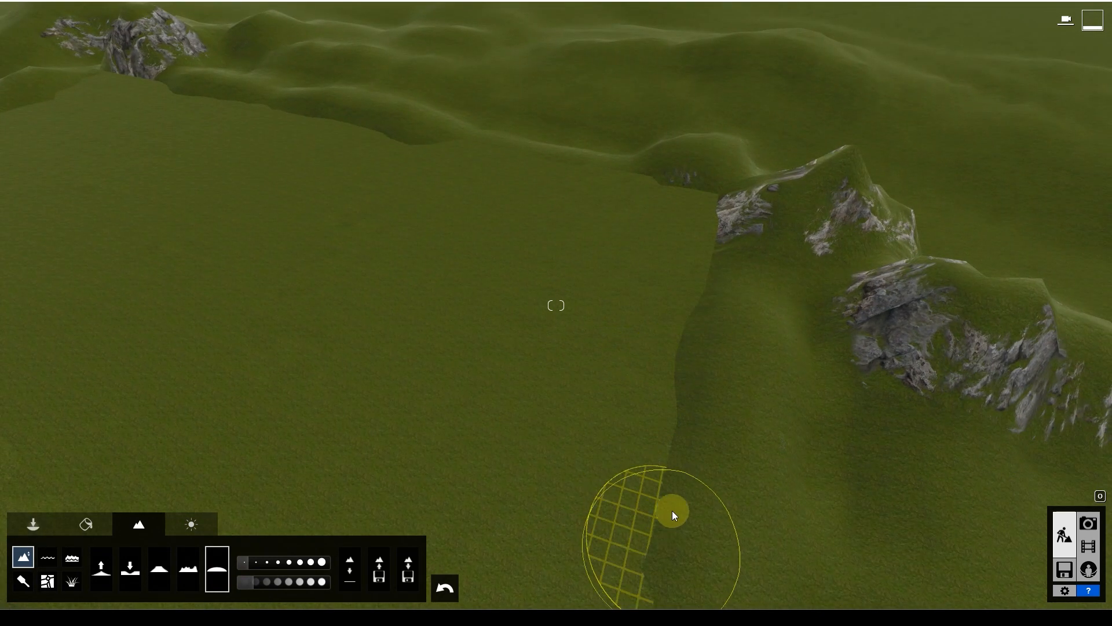
pyautogui.moveTo(801, 186)
pyautogui.mouseDown()
pyautogui.moveTo(722, 181)
pyautogui.moveTo(777, 161)
pyautogui.moveTo(668, 151)
pyautogui.moveTo(827, 206)
pyautogui.moveTo(915, 376)
pyautogui.moveTo(889, 330)
pyautogui.moveTo(846, 315)
pyautogui.mouseUp()
pyautogui.moveTo(413, 336); pyautogui.dragTo(442, 350, button='right')
pyautogui.moveTo(777, 212)
pyautogui.mouseDown()
pyautogui.moveTo(849, 203)
pyautogui.moveTo(733, 193)
pyautogui.moveTo(826, 129)
pyautogui.moveTo(690, 148)
pyautogui.moveTo(858, 218)
pyautogui.moveTo(772, 155)
pyautogui.moveTo(672, 158)
pyautogui.moveTo(641, 141)
pyautogui.moveTo(653, 104)
pyautogui.moveTo(596, 95)
pyautogui.moveTo(581, 137)
pyautogui.moveTo(737, 149)
pyautogui.moveTo(857, 204)
pyautogui.moveTo(693, 134)
pyautogui.moveTo(724, 149)
pyautogui.mouseUp()
pyautogui.moveTo(817, 268)
pyautogui.mouseDown(button='right')
pyautogui.moveTo(700, 257)
pyautogui.moveTo(428, 132)
pyautogui.mouseUp(button='right')
pyautogui.moveTo(487, 148)
pyautogui.mouseDown()
pyautogui.moveTo(460, 144)
pyautogui.moveTo(459, 129)
pyautogui.moveTo(325, 104)
pyautogui.moveTo(280, 72)
pyautogui.moveTo(392, 97)
pyautogui.moveTo(441, 127)
pyautogui.moveTo(241, 70)
pyautogui.moveTo(489, 102)
pyautogui.moveTo(718, 174)
pyautogui.moveTo(757, 263)
pyautogui.mouseUp()
pyautogui.moveTo(757, 263)
pyautogui.mouseDown(button='right')
pyautogui.moveTo(431, 220)
pyautogui.moveTo(435, 318)
pyautogui.moveTo(356, 335)
pyautogui.mouseUp(button='right')
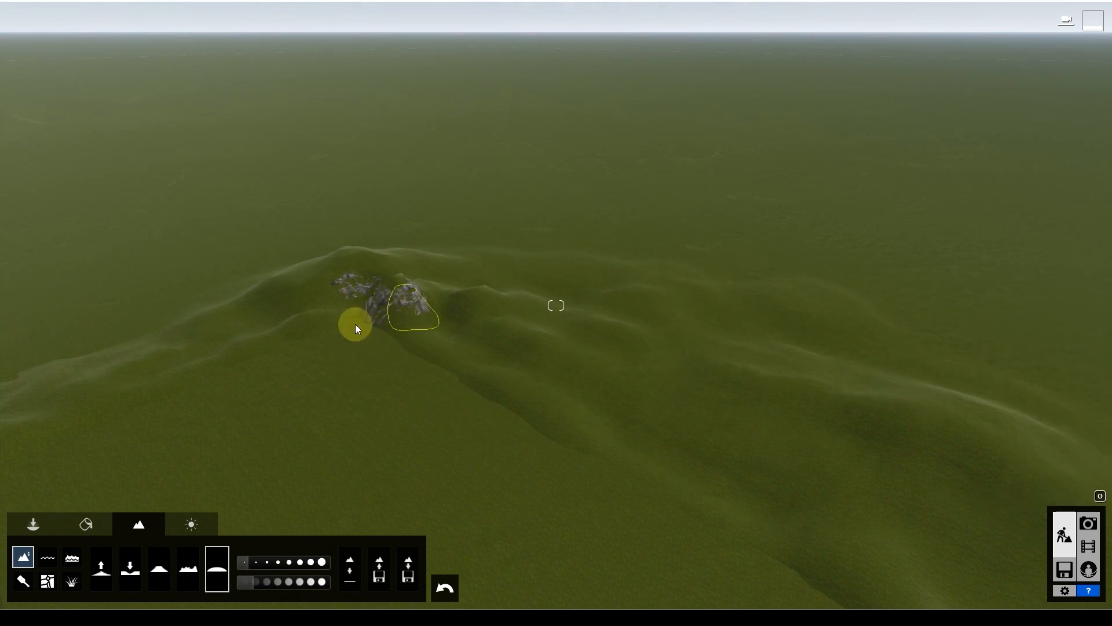
pyautogui.moveTo(412, 286)
pyautogui.mouseDown()
pyautogui.moveTo(364, 280)
pyautogui.moveTo(379, 289)
pyautogui.moveTo(365, 257)
pyautogui.mouseUp()
# - Increase the brush size, roughen the far ridge with the Jitter brush, and smooth it again
pyautogui.click(272, 561)
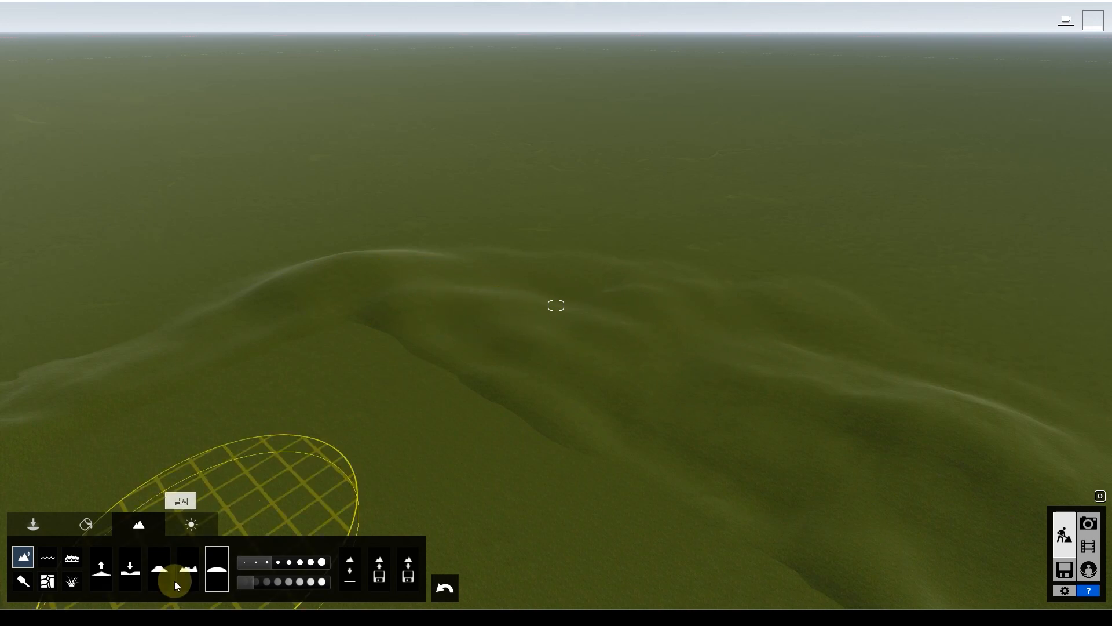
pyautogui.click(187, 569)
pyautogui.moveTo(665, 376); pyautogui.dragTo(672, 350)
pyautogui.click(224, 570)
pyautogui.moveTo(751, 337)
pyautogui.mouseDown()
pyautogui.moveTo(628, 348)
pyautogui.moveTo(886, 405)
pyautogui.moveTo(560, 320)
pyautogui.mouseUp()
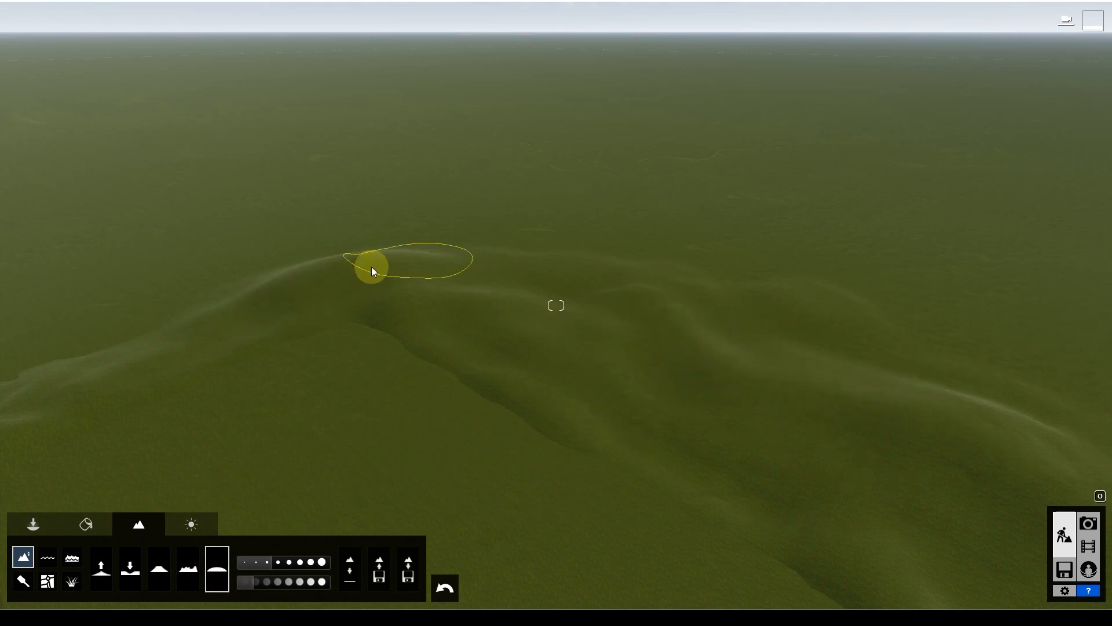
# - Smooth the remaining sharp crests and exposed rock around the corner of the site's ridge
pyautogui.moveTo(582, 350); pyautogui.dragTo(397, 311, button='right')
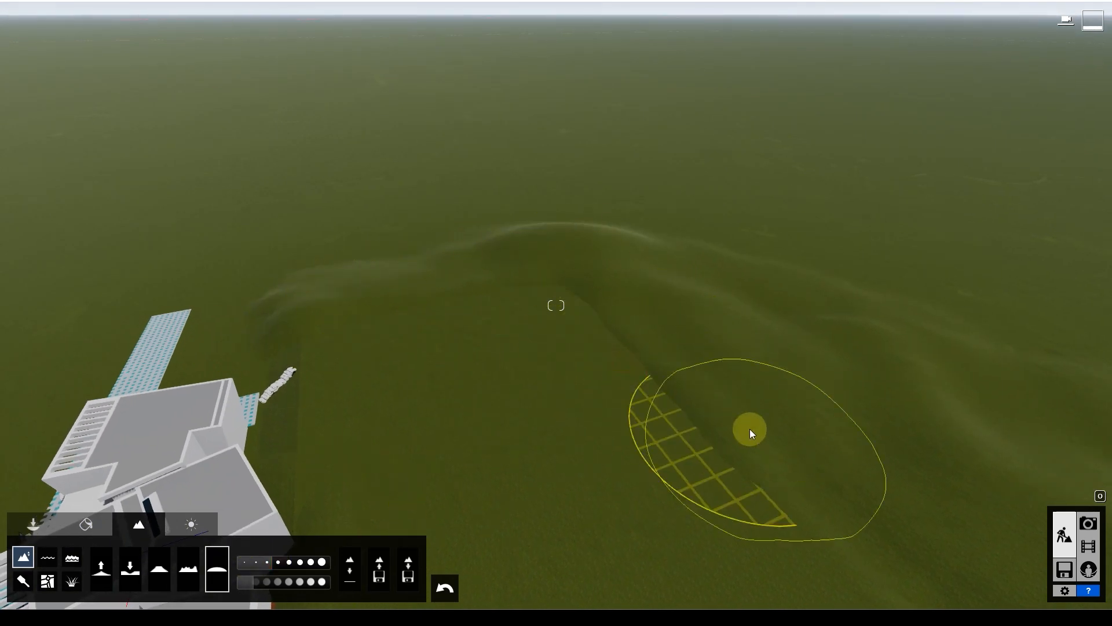
pyautogui.moveTo(567, 329); pyautogui.dragTo(280, 355, button='right')
pyautogui.moveTo(579, 365); pyautogui.dragTo(474, 378, button='right')
pyautogui.moveTo(578, 328); pyautogui.dragTo(613, 321)
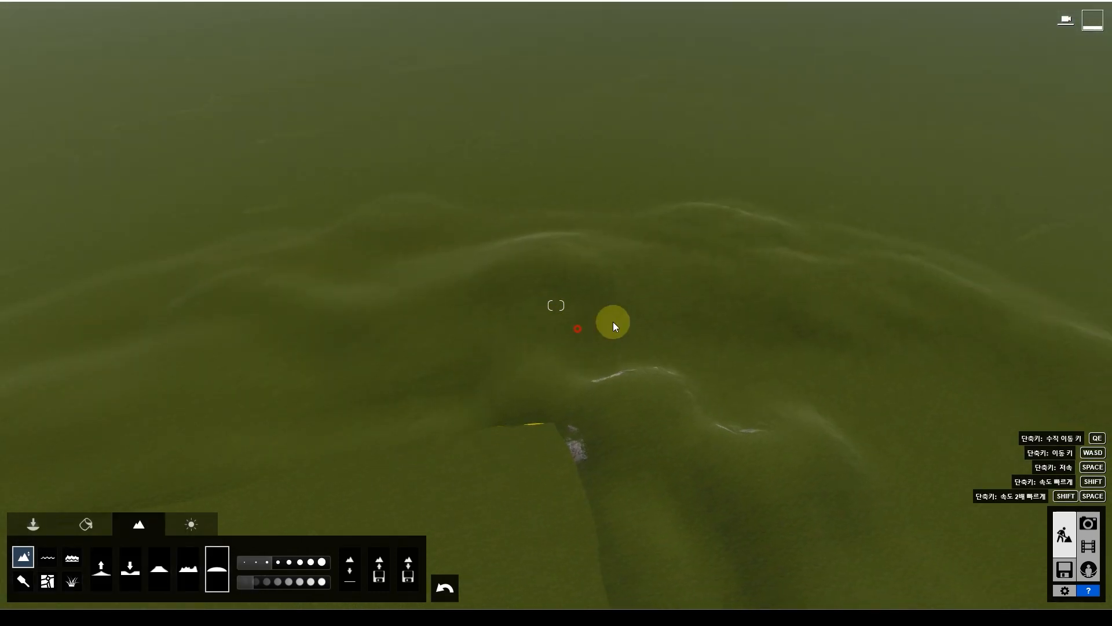
pyautogui.moveTo(614, 399); pyautogui.dragTo(820, 409)
# - Flatten the ridge tops around the far edges of the site with the Flatten brush
pyautogui.click(159, 578)
pyautogui.click(503, 287)
pyautogui.moveTo(587, 278)
pyautogui.mouseDown()
pyautogui.moveTo(331, 314)
pyautogui.moveTo(460, 284)
pyautogui.mouseUp()
pyautogui.moveTo(655, 241)
pyautogui.mouseDown()
pyautogui.moveTo(762, 404)
pyautogui.moveTo(528, 405)
pyautogui.moveTo(449, 314)
pyautogui.moveTo(523, 266)
pyautogui.moveTo(552, 269)
pyautogui.moveTo(678, 460)
pyautogui.moveTo(609, 391)
pyautogui.moveTo(358, 389)
pyautogui.moveTo(226, 424)
pyautogui.mouseUp()
pyautogui.moveTo(579, 393); pyautogui.dragTo(758, 374)
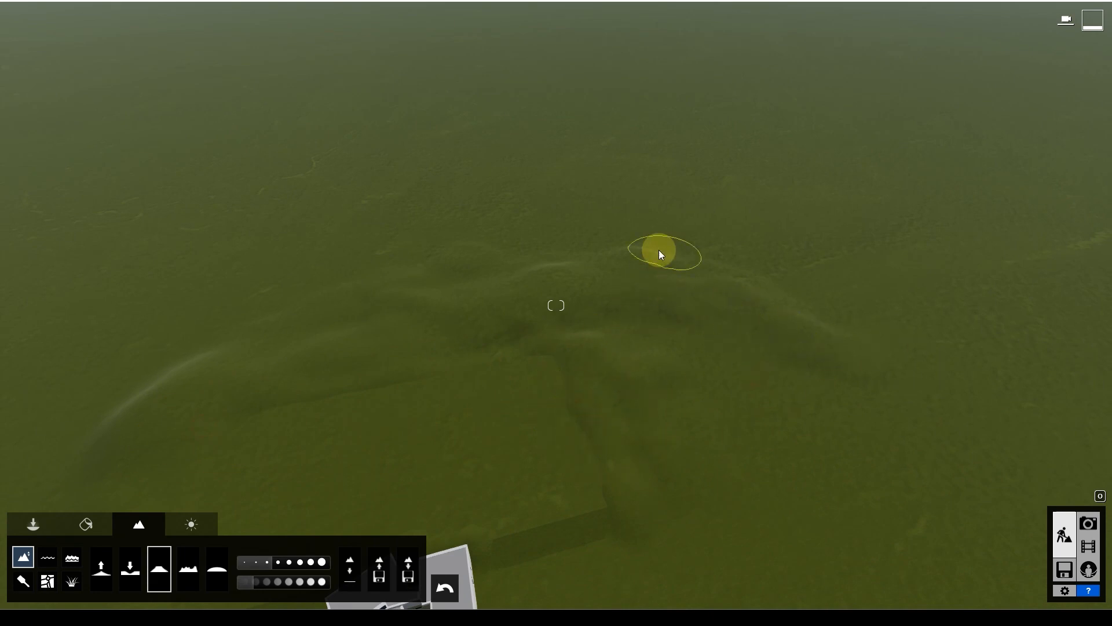
pyautogui.moveTo(698, 343)
pyautogui.mouseDown(button='right')
pyautogui.moveTo(668, 379)
pyautogui.moveTo(654, 374)
pyautogui.mouseUp(button='right')
pyautogui.moveTo(349, 300)
pyautogui.mouseDown()
pyautogui.moveTo(444, 237)
pyautogui.moveTo(278, 337)
pyautogui.mouseUp()
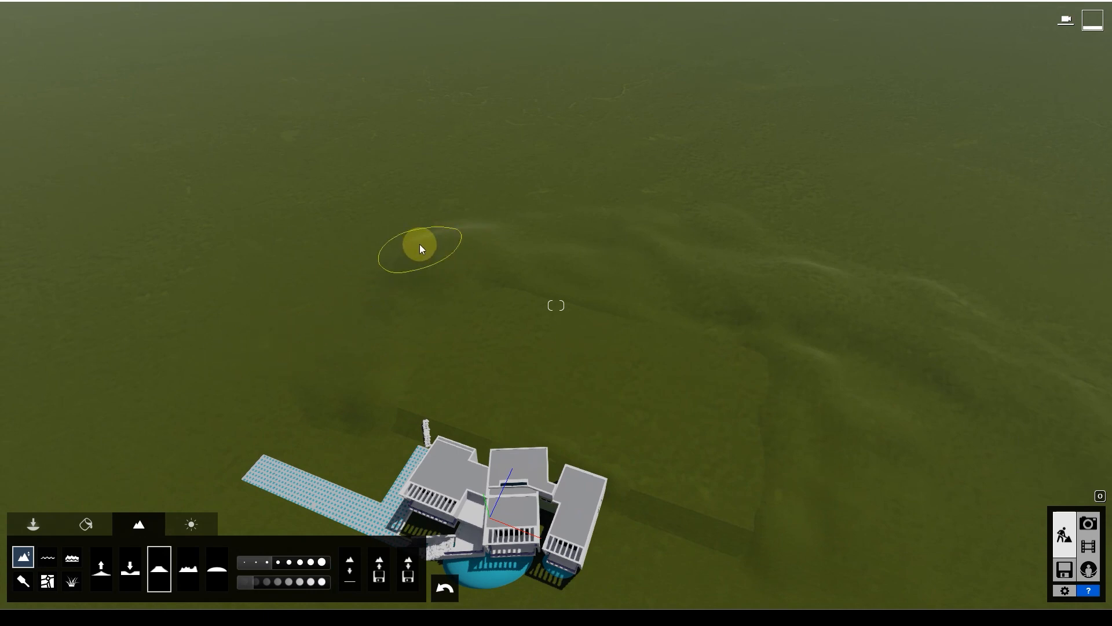
pyautogui.moveTo(353, 263)
pyautogui.mouseDown()
pyautogui.moveTo(473, 219)
pyautogui.moveTo(215, 384)
pyautogui.moveTo(237, 392)
pyautogui.moveTo(267, 357)
pyautogui.moveTo(473, 242)
pyautogui.mouseUp()
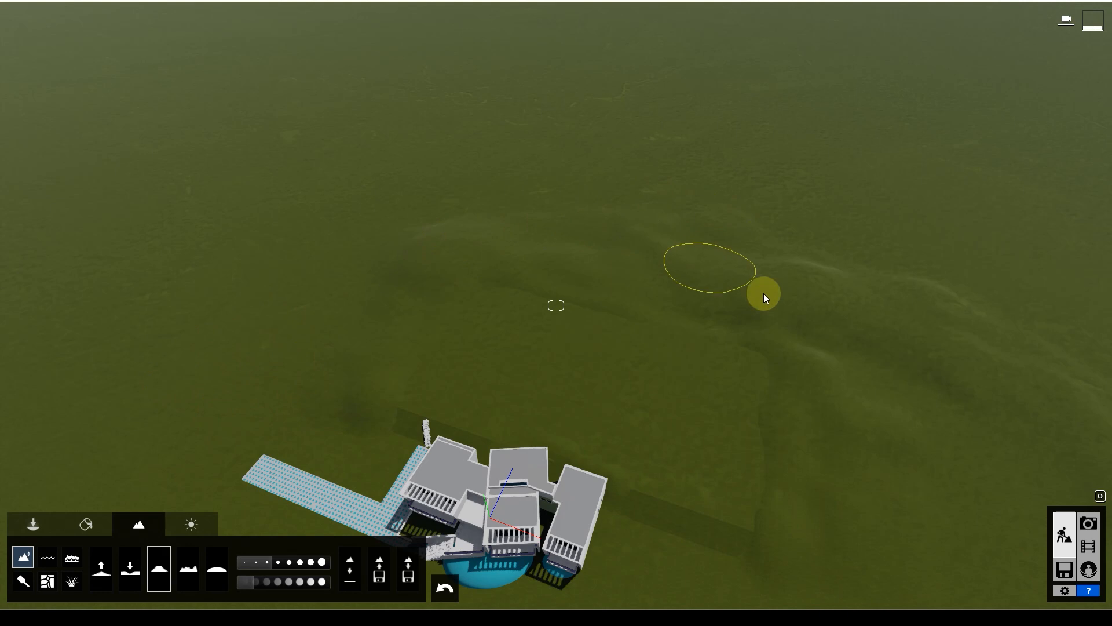
# - Raise the terrain over the ground edge on the open side beside the house and smooth it
pyautogui.press('e')
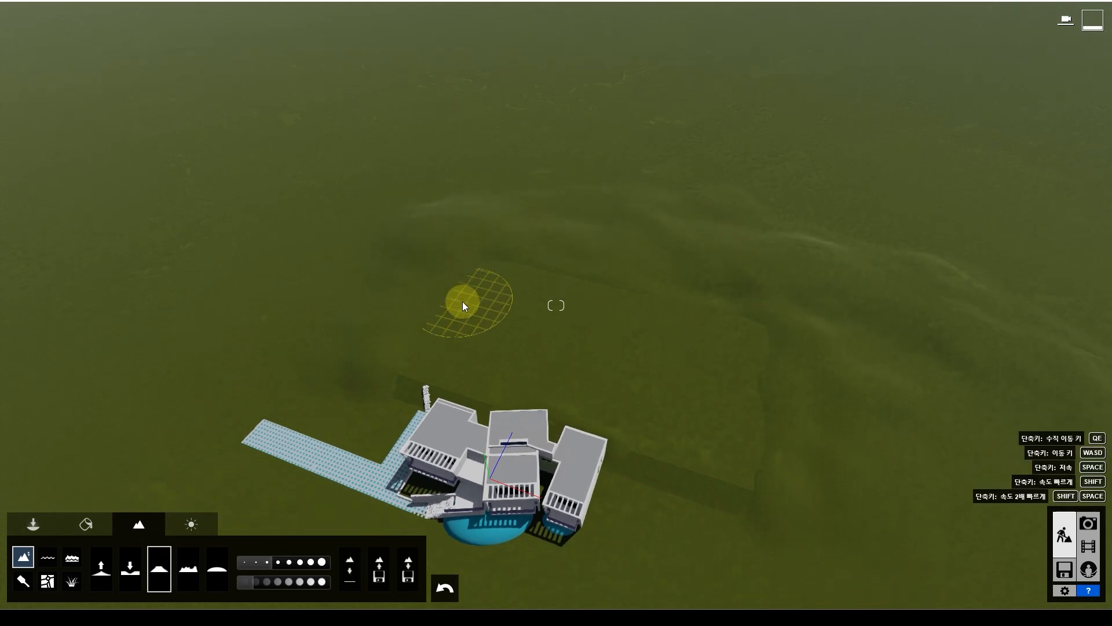
pyautogui.press('e')
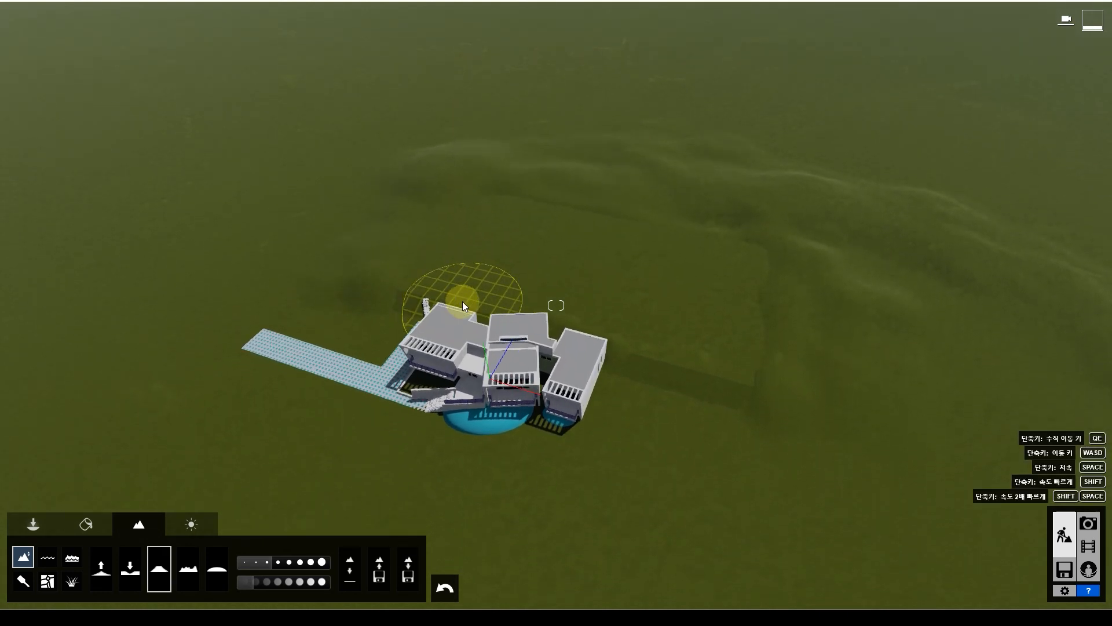
pyautogui.press('e')
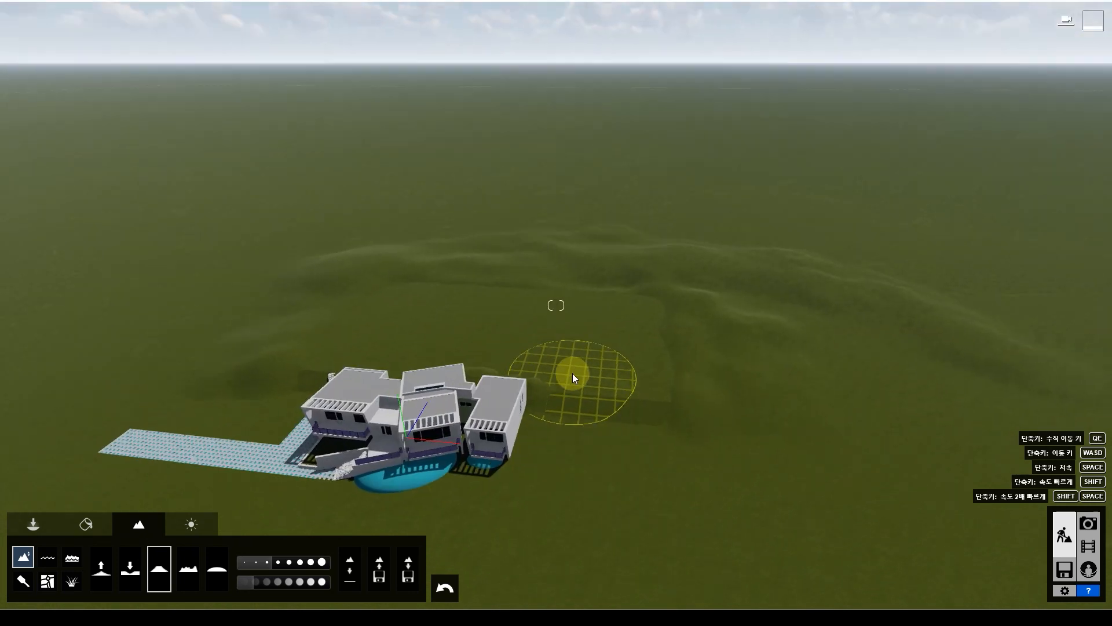
pyautogui.moveTo(572, 373); pyautogui.dragTo(572, 374, button='right')
pyautogui.press('e')
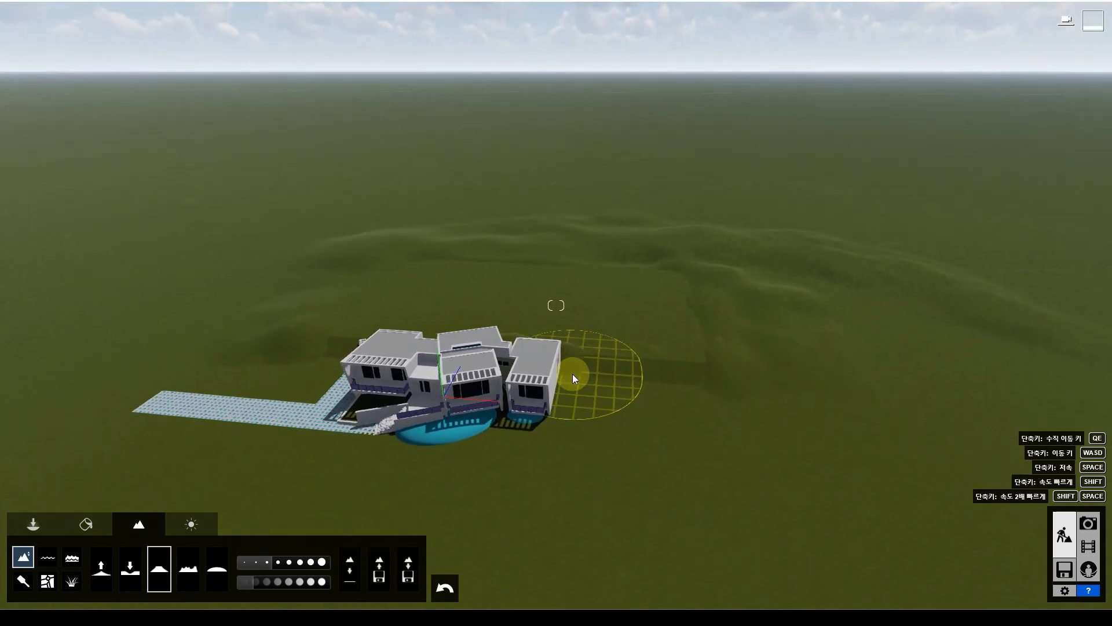
pyautogui.press('e')
pyautogui.press('w')
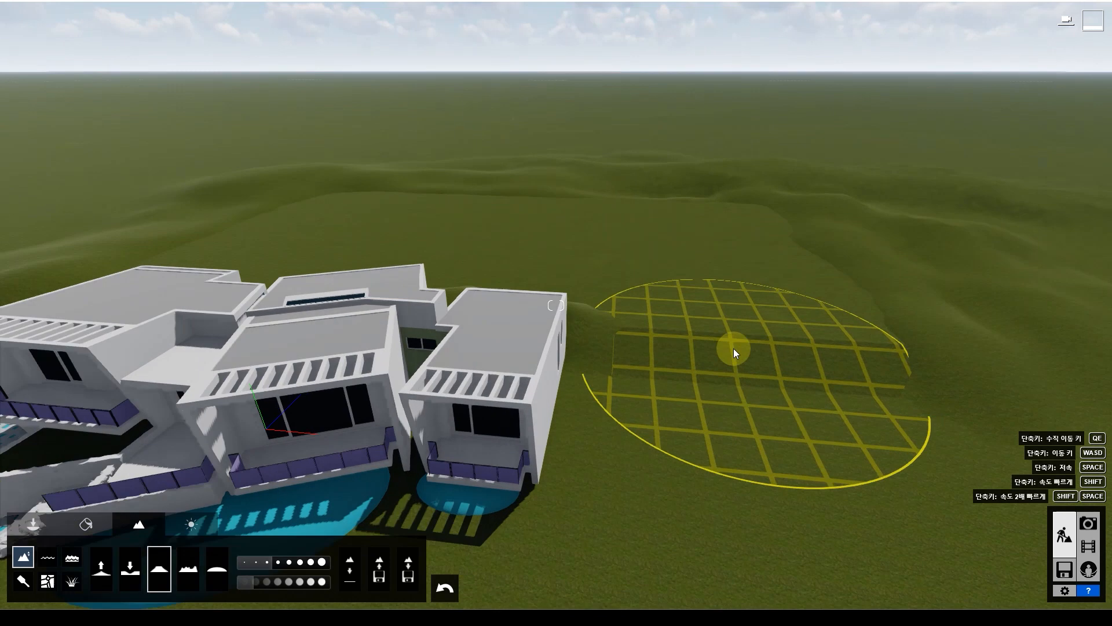
pyautogui.click(102, 569)
pyautogui.moveTo(885, 362)
pyautogui.mouseDown()
pyautogui.moveTo(849, 376)
pyautogui.moveTo(855, 343)
pyautogui.moveTo(855, 358)
pyautogui.moveTo(903, 302)
pyautogui.moveTo(931, 317)
pyautogui.moveTo(883, 353)
pyautogui.moveTo(841, 363)
pyautogui.moveTo(887, 264)
pyautogui.moveTo(836, 342)
pyautogui.moveTo(846, 394)
pyautogui.moveTo(858, 240)
pyautogui.mouseUp()
pyautogui.click(218, 570)
# - Smooth the hills behind the patterned driveway and along the adjoining far ridge
pyautogui.press('s')
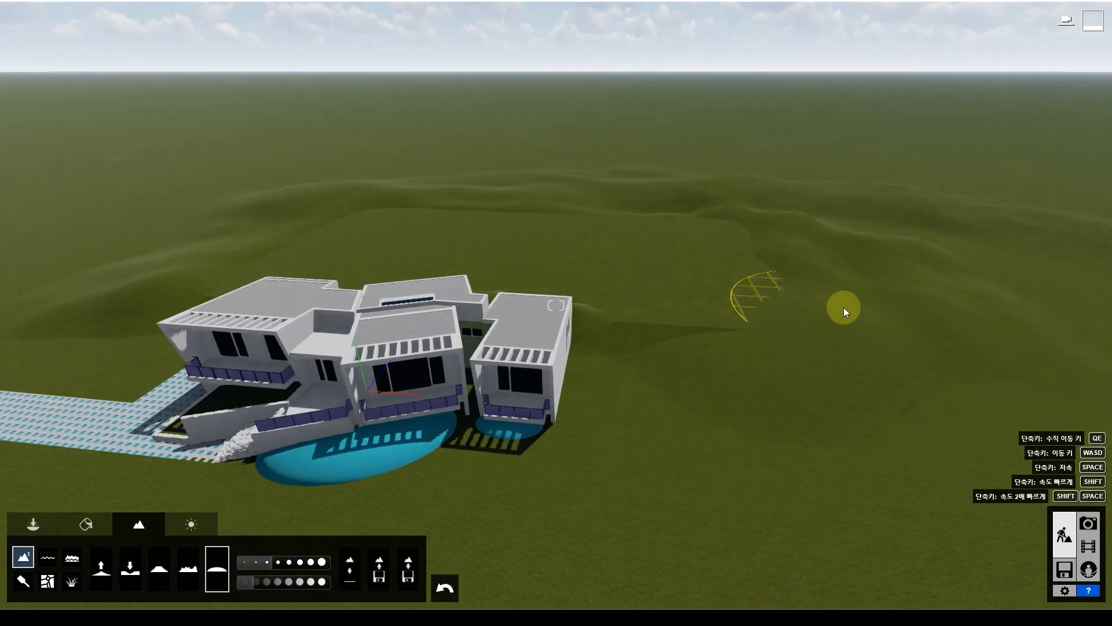
pyautogui.press('a')
pyautogui.press('a')
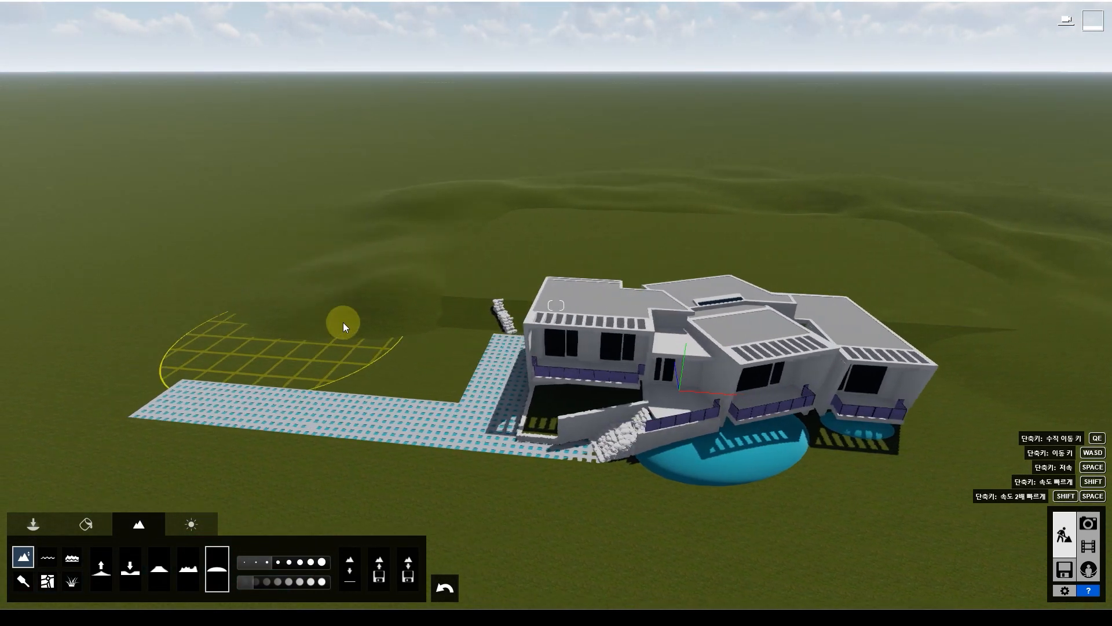
pyautogui.moveTo(382, 296)
pyautogui.mouseDown()
pyautogui.moveTo(422, 299)
pyautogui.moveTo(347, 300)
pyautogui.moveTo(429, 285)
pyautogui.moveTo(218, 302)
pyautogui.moveTo(373, 251)
pyautogui.mouseUp()
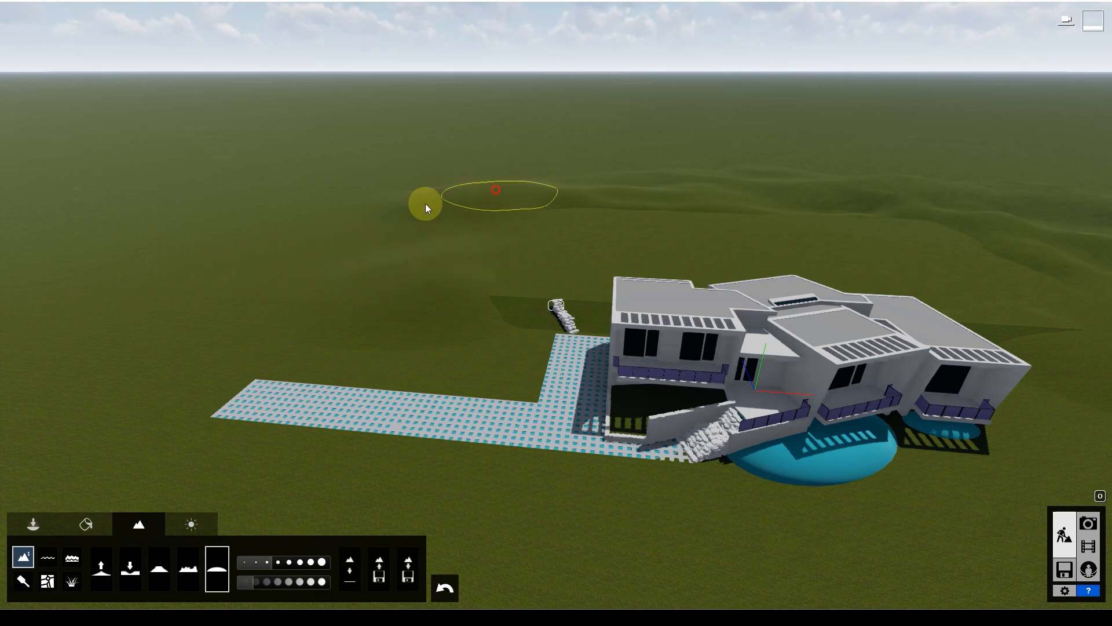
# - Examine the house front, the patterned driveway, and the ground around the stacked rock wall from low level
pyautogui.moveTo(384, 272); pyautogui.dragTo(529, 419, button='right')
pyautogui.scroll(5, 533, 426)
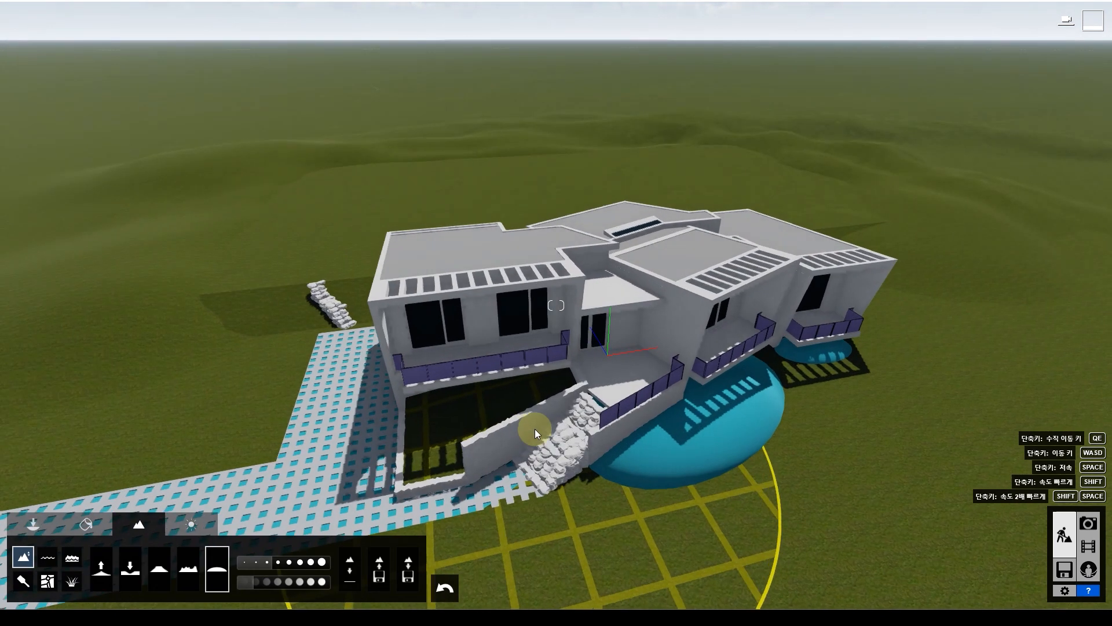
pyautogui.moveTo(535, 425); pyautogui.dragTo(534, 402, button='middle')
pyautogui.press('e')
pyautogui.moveTo(551, 413); pyautogui.dragTo(554, 388, button='right')
pyautogui.press('e')
pyautogui.press('a')
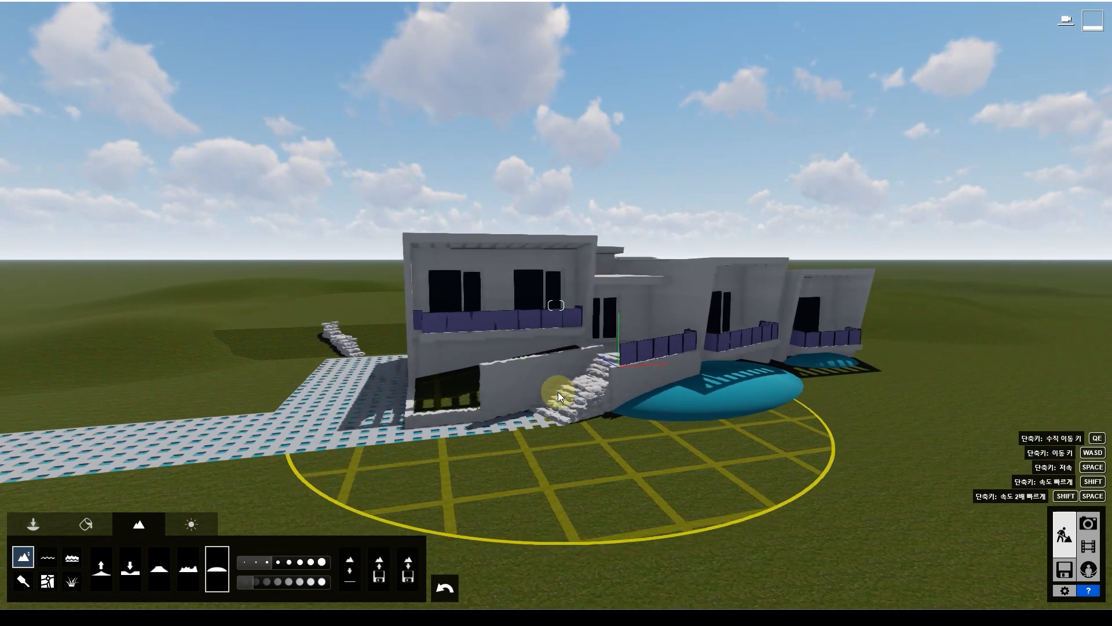
pyautogui.press('e')
pyautogui.press('w')
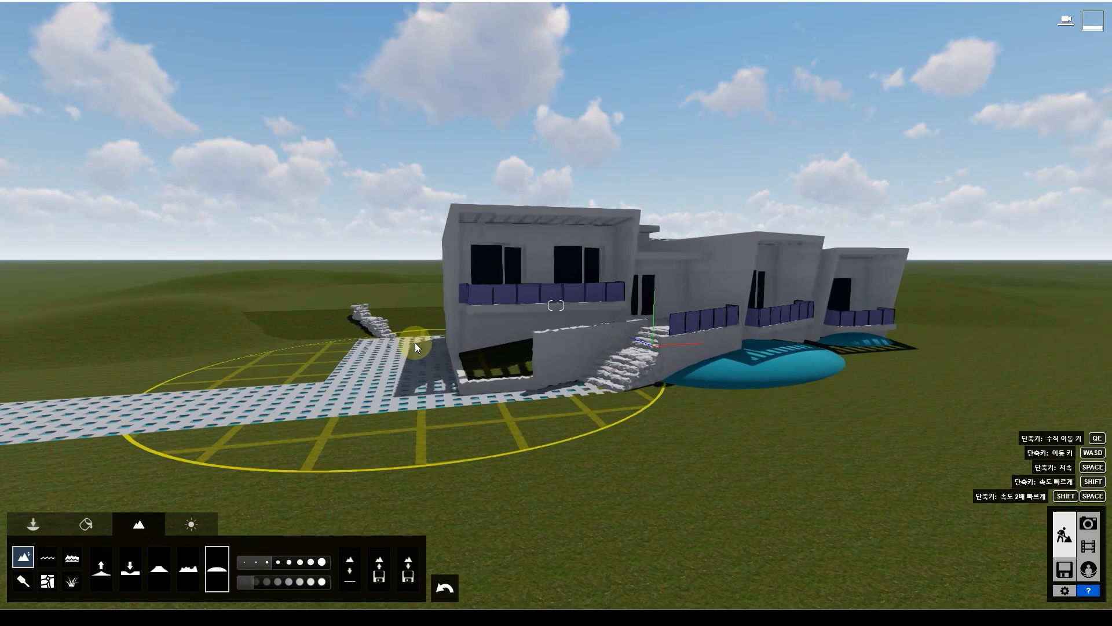
pyautogui.press('w')
pyautogui.press('a')
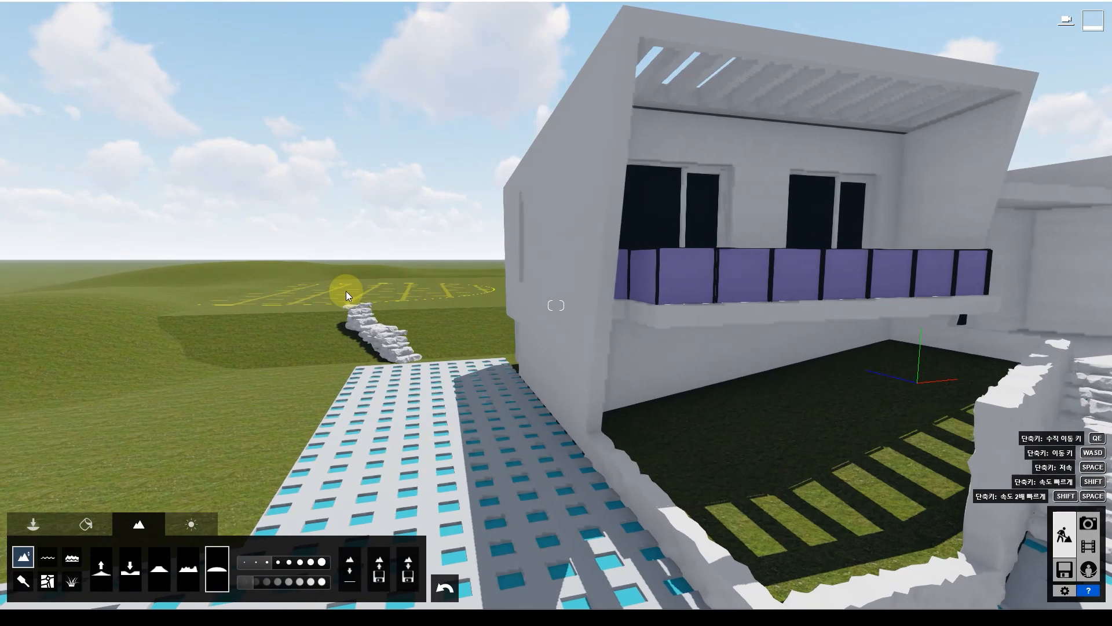
pyautogui.press('w')
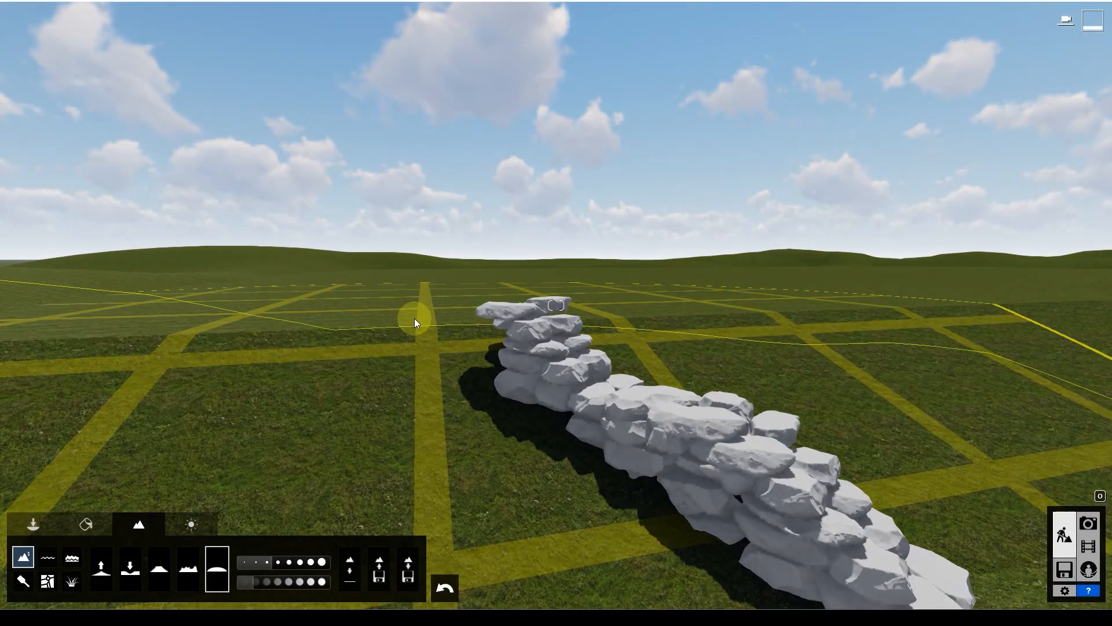
pyautogui.press('s')
# - Reduce the terrain brush size to 1.8 and raise a mound against the stacked rock wall
pyautogui.click(102, 569)
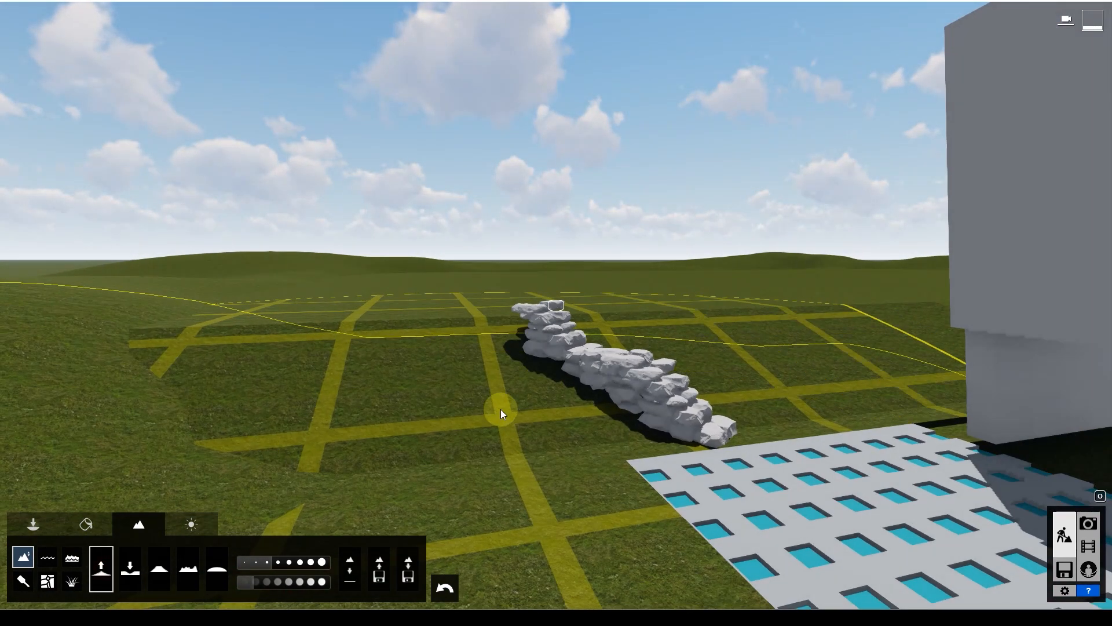
pyautogui.moveTo(276, 563); pyautogui.dragTo(244, 562)
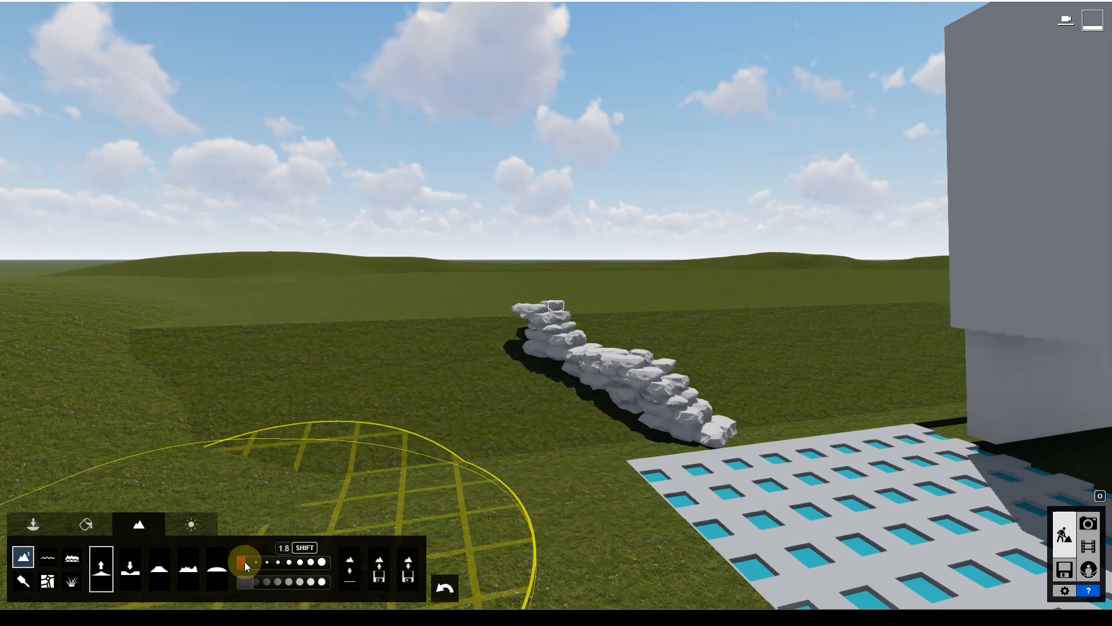
pyautogui.click(460, 411)
pyautogui.moveTo(460, 412)
pyautogui.mouseDown()
pyautogui.moveTo(442, 370)
pyautogui.moveTo(390, 314)
pyautogui.moveTo(415, 306)
pyautogui.moveTo(291, 311)
pyautogui.mouseUp()
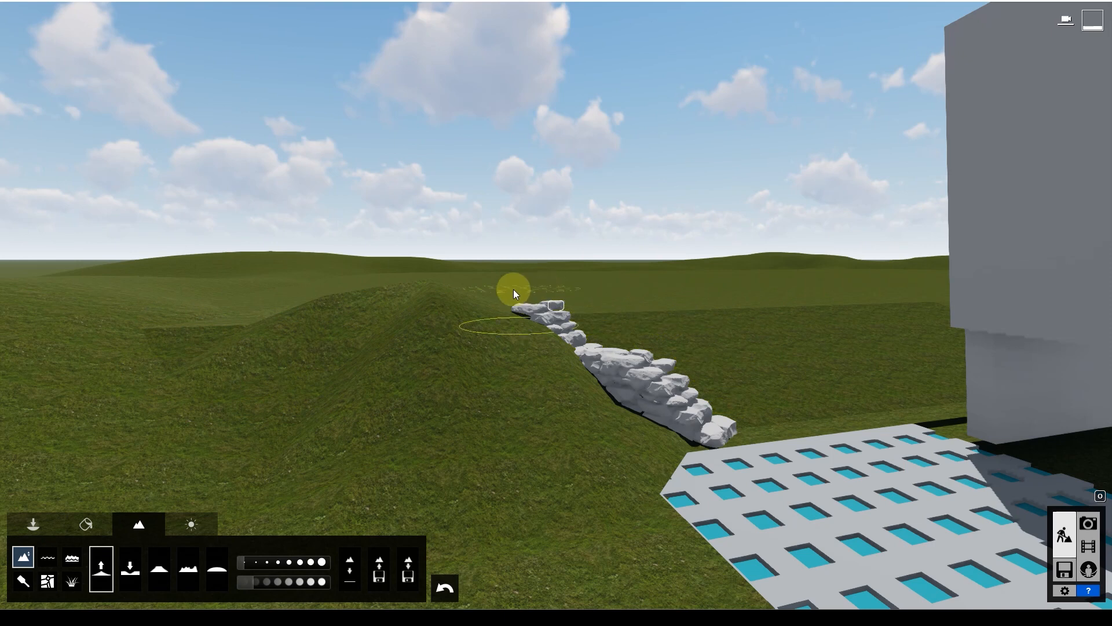
# - Smooth the mound where it meets the rock wall so the buried stones are uncovered
pyautogui.press('w')
pyautogui.click(217, 569)
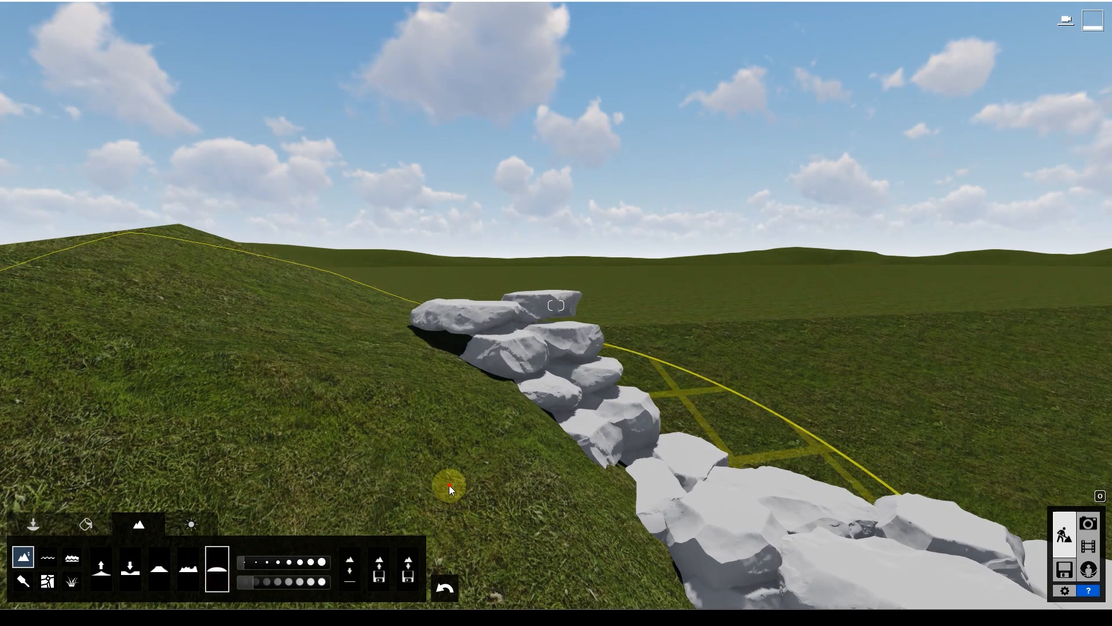
pyautogui.click(241, 561)
pyautogui.click(308, 400)
# - Set the brush size to 1.7 and raise the mound up to the rock wall's upper end
pyautogui.click(102, 568)
pyautogui.click(245, 561)
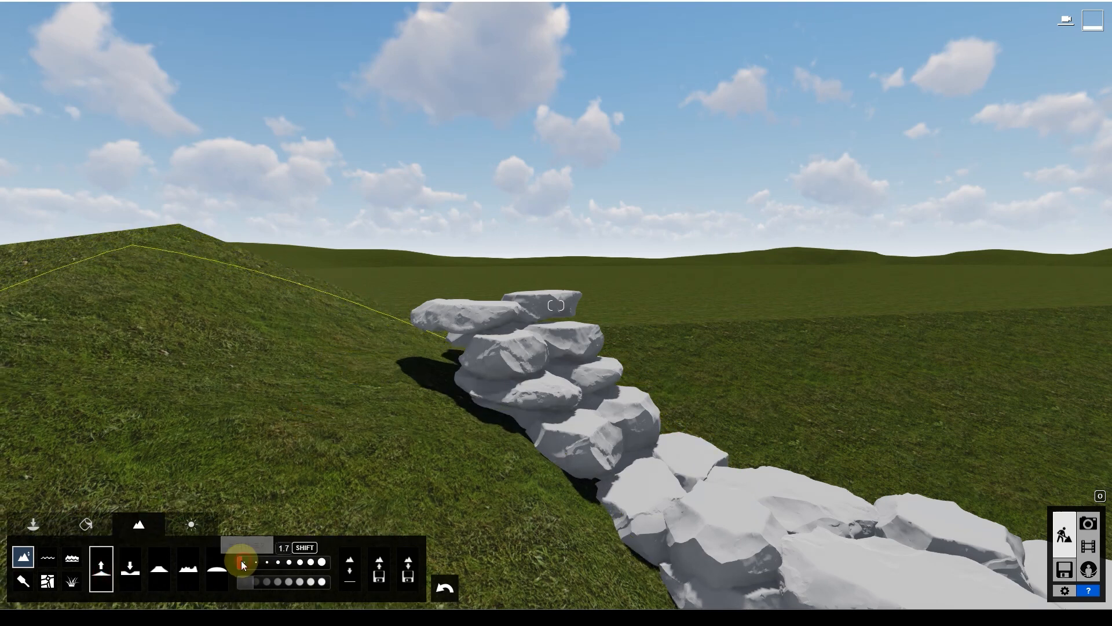
pyautogui.moveTo(350, 394)
pyautogui.mouseDown()
pyautogui.moveTo(359, 340)
pyautogui.moveTo(419, 280)
pyautogui.moveTo(503, 276)
pyautogui.mouseUp()
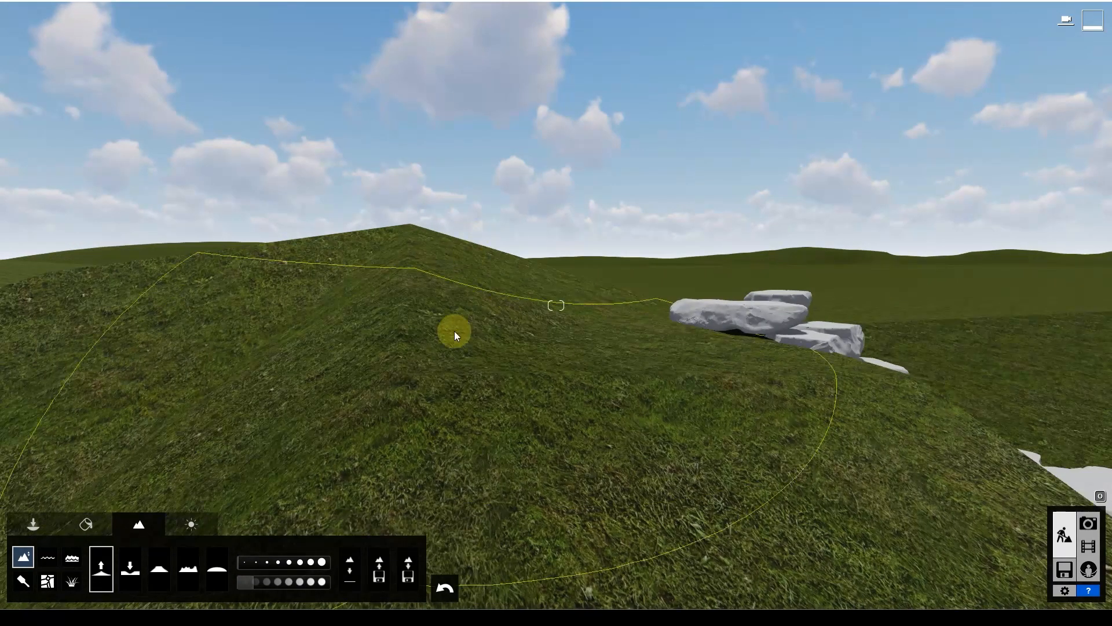
# - Raise the terrain further along the mound beside the upper end of the stacked rock wall
pyautogui.press('q')
pyautogui.moveTo(534, 451); pyautogui.dragTo(534, 504, button='right')
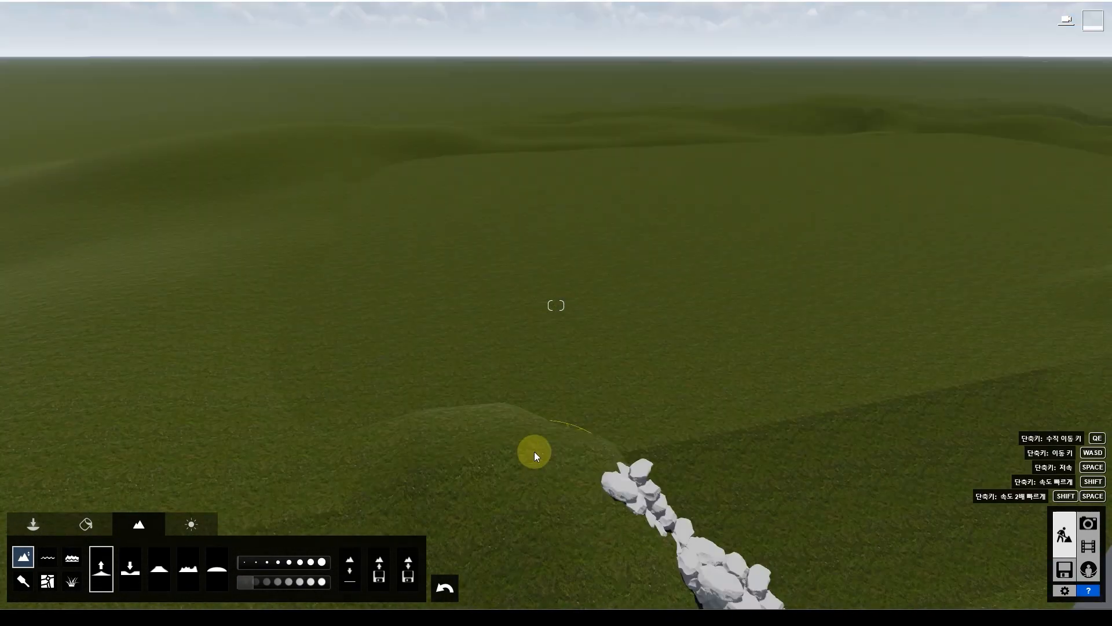
pyautogui.moveTo(537, 355)
pyautogui.mouseDown()
pyautogui.moveTo(585, 349)
pyautogui.moveTo(478, 331)
pyautogui.moveTo(602, 328)
pyautogui.moveTo(547, 373)
pyautogui.moveTo(616, 454)
pyautogui.mouseUp()
# - Smooth the raised mound beside the stacked rock wall so its ridge blends into the surrounding ground
pyautogui.click(218, 579)
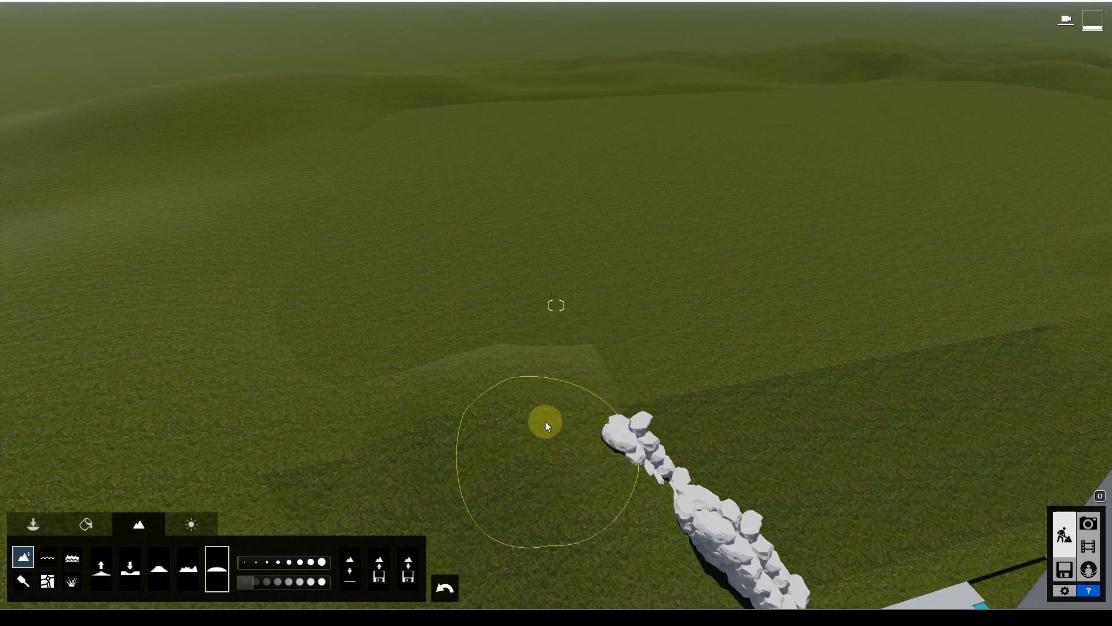
pyautogui.moveTo(443, 328); pyautogui.dragTo(560, 433, button='right')
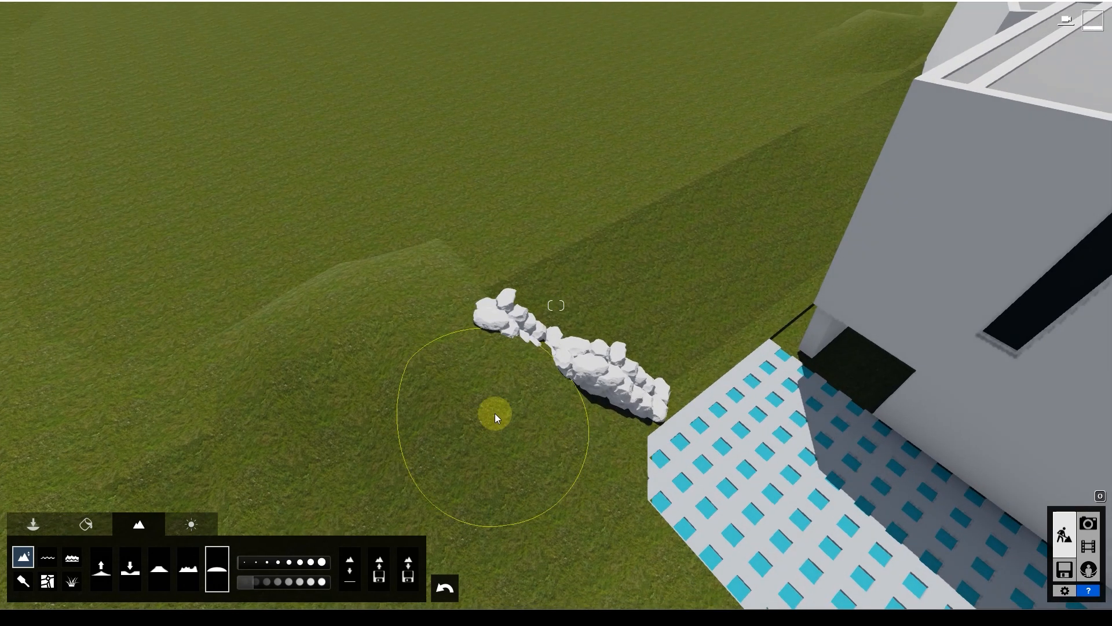
pyautogui.moveTo(539, 422)
pyautogui.mouseDown()
pyautogui.moveTo(341, 412)
pyautogui.moveTo(334, 366)
pyautogui.moveTo(365, 307)
pyautogui.moveTo(355, 259)
pyautogui.mouseUp()
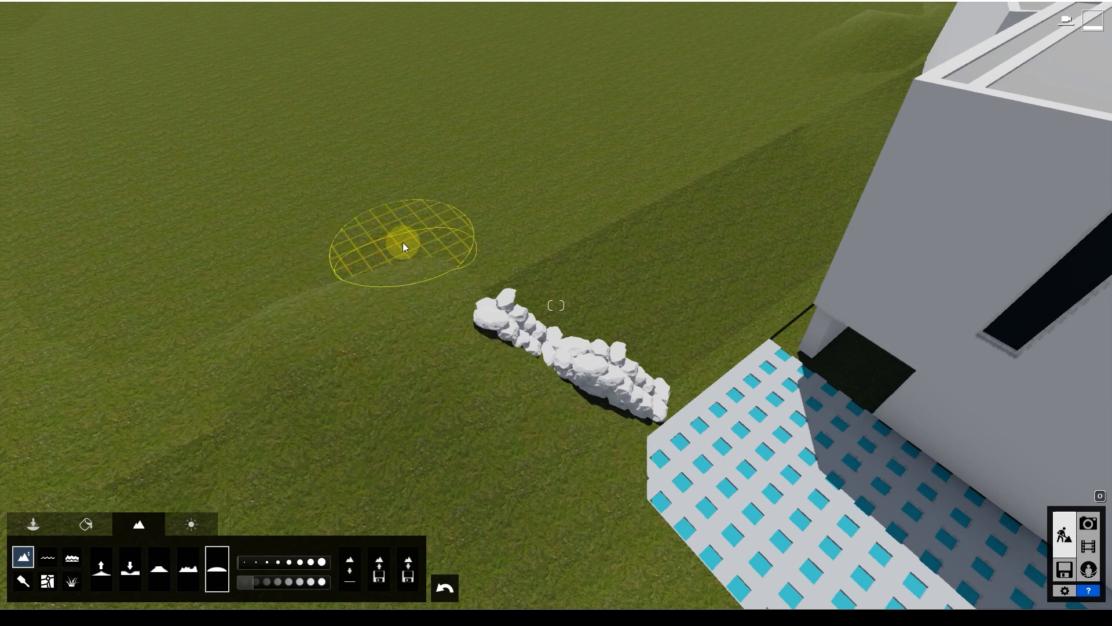
# - Examine the smoothed mound, the driveway edge and the house front around to the stone stairs
pyautogui.moveTo(266, 231); pyautogui.dragTo(387, 330, button='right')
pyautogui.scroll(-3, 387, 332)
pyautogui.press('e')
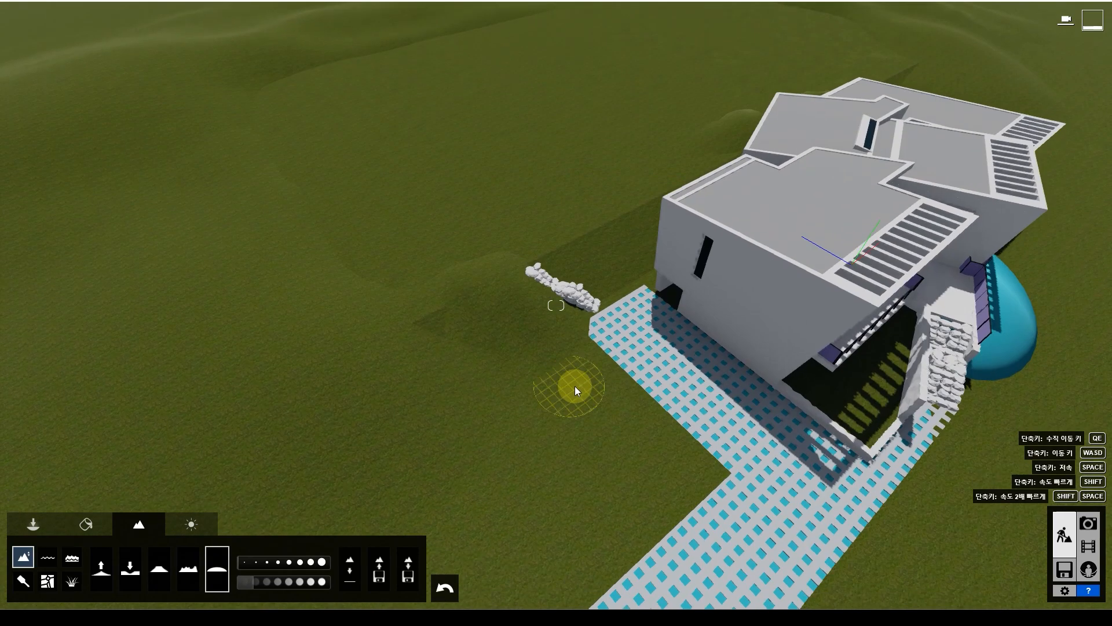
pyautogui.scroll(3, 727, 289)
pyautogui.press('e')
pyautogui.moveTo(714, 276); pyautogui.dragTo(746, 356, button='right')
pyautogui.press('e')
pyautogui.press('d')
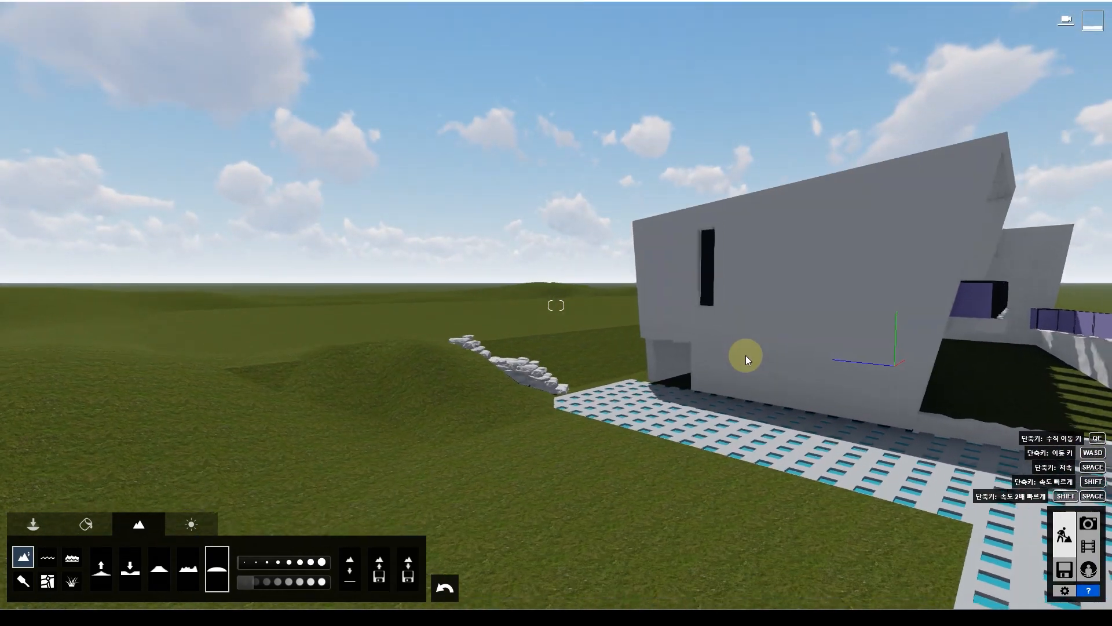
pyautogui.press('d')
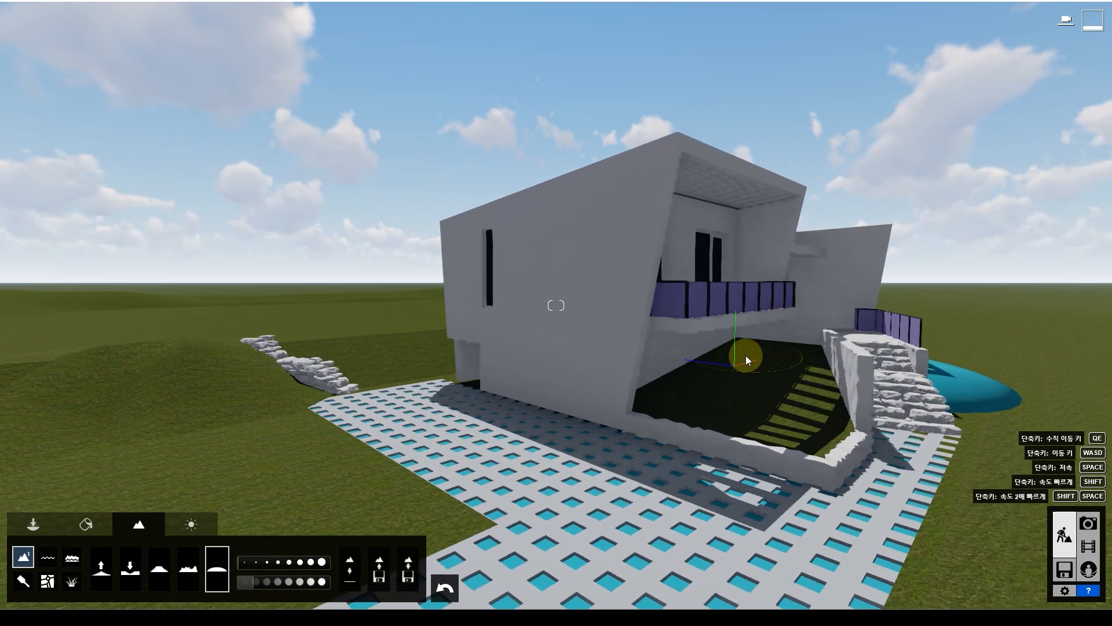
pyautogui.press('d')
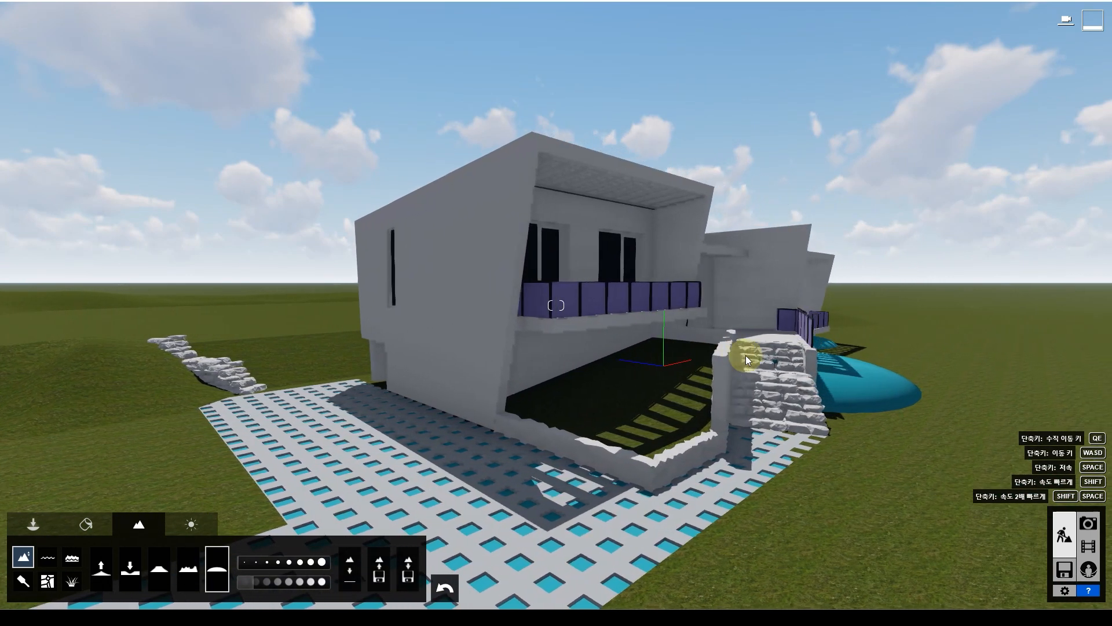
pyautogui.moveTo(745, 356); pyautogui.dragTo(482, 457, button='right')
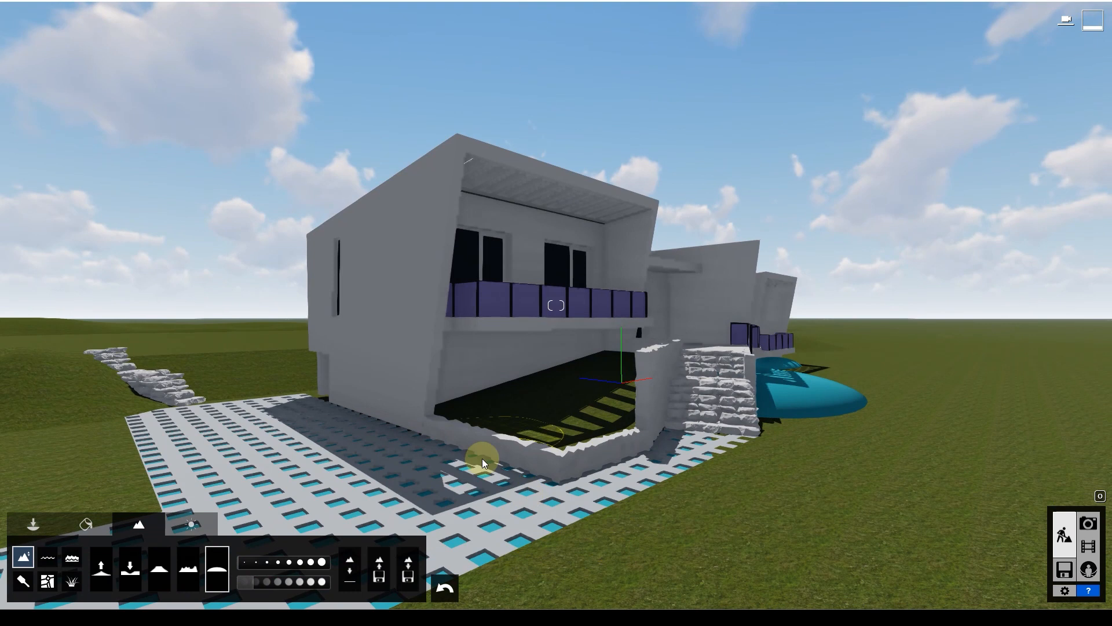
# - Switch to the Lumion guide e-book and page forward through the material library section to pages 86 and 87
pyautogui.click(228, 248)
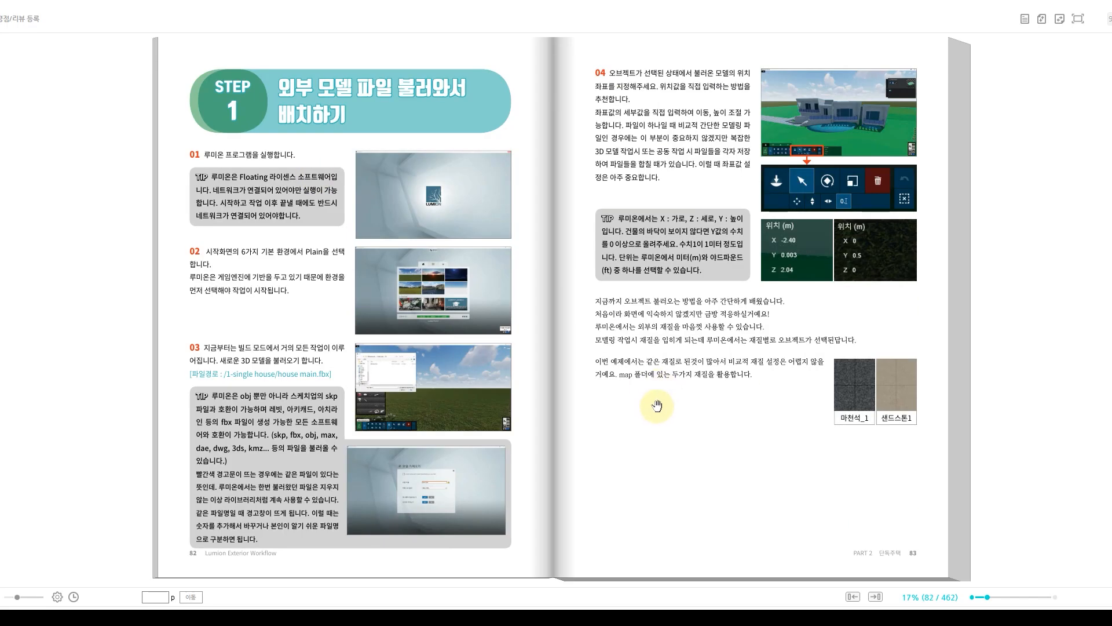
pyautogui.press('Right')
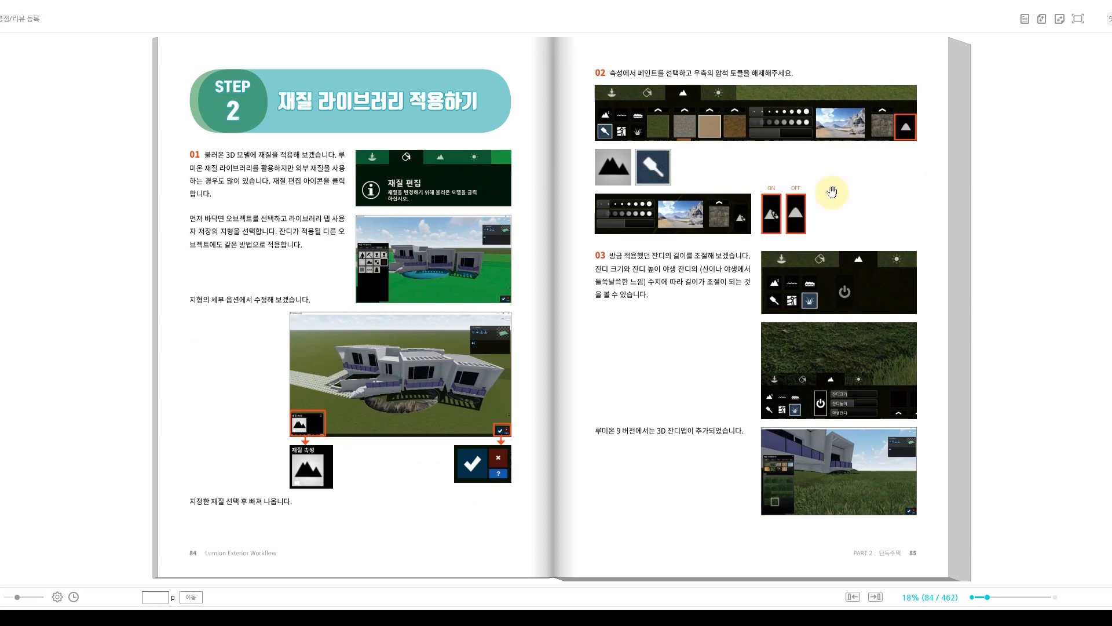
pyautogui.press('Right')
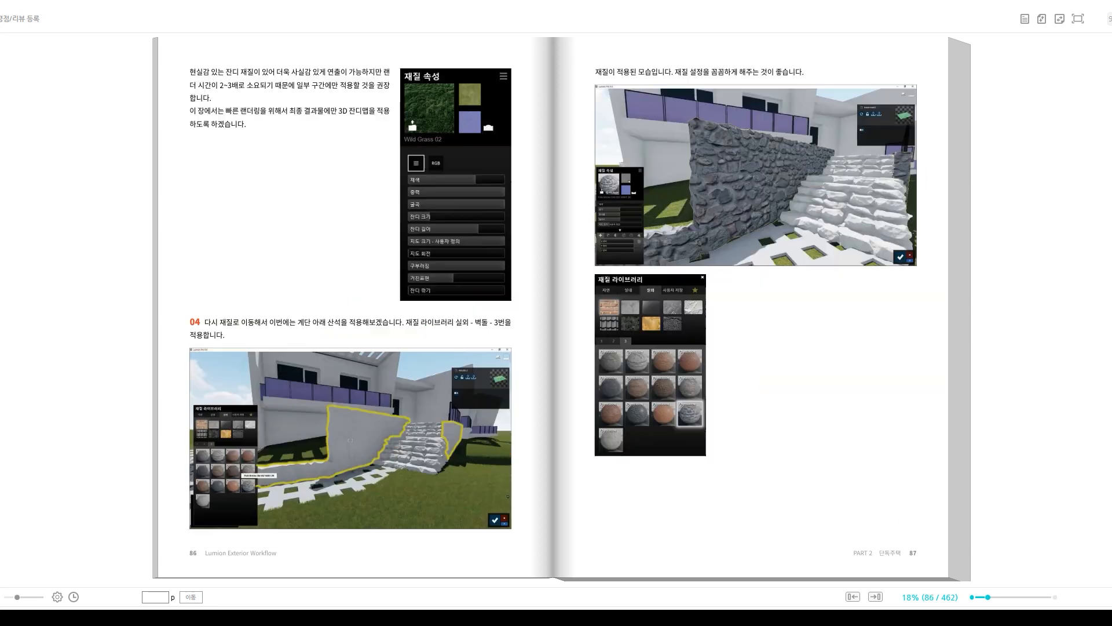
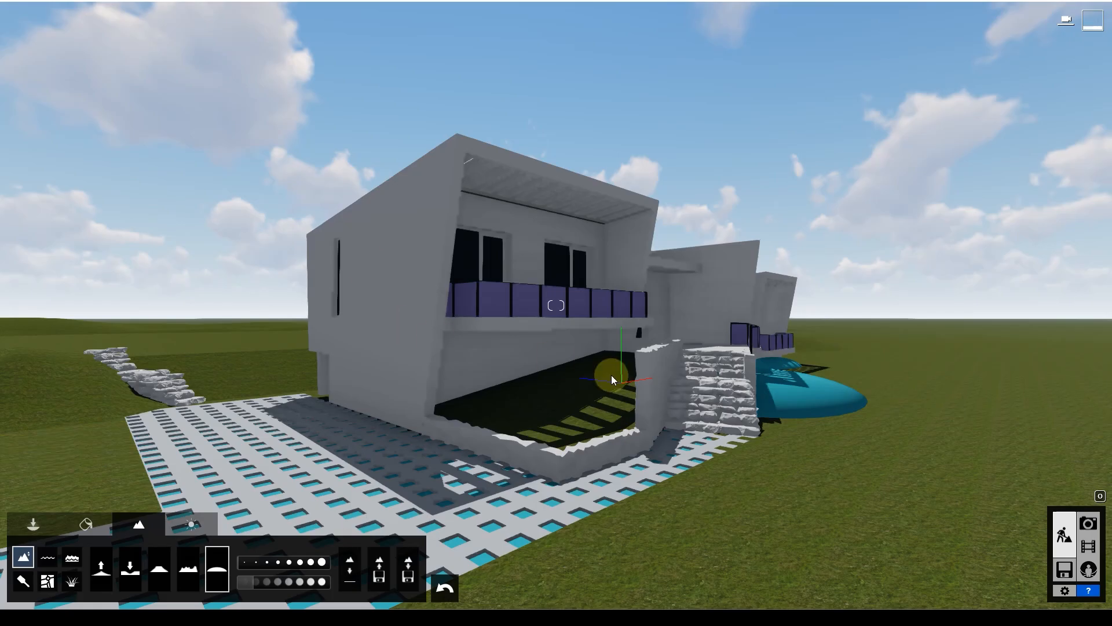
# - Turn on the 3D landscape grass for the terrain around the house
pyautogui.click(86, 523)
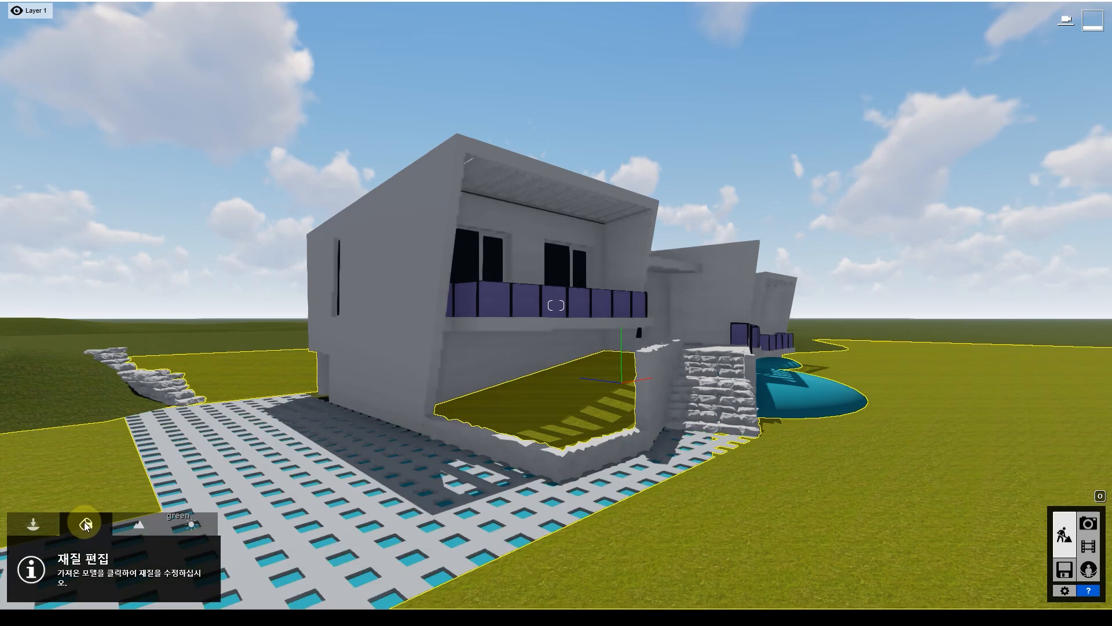
pyautogui.click(144, 524)
pyautogui.press('e')
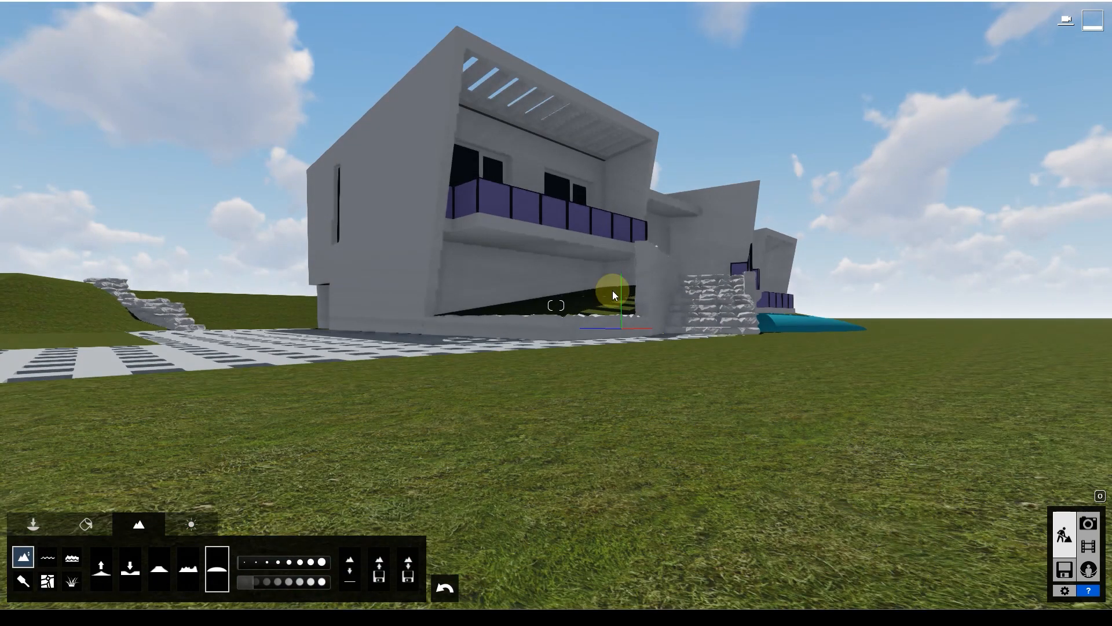
pyautogui.moveTo(613, 290)
pyautogui.mouseDown(button='right')
pyautogui.moveTo(608, 278)
pyautogui.moveTo(600, 291)
pyautogui.mouseUp(button='right')
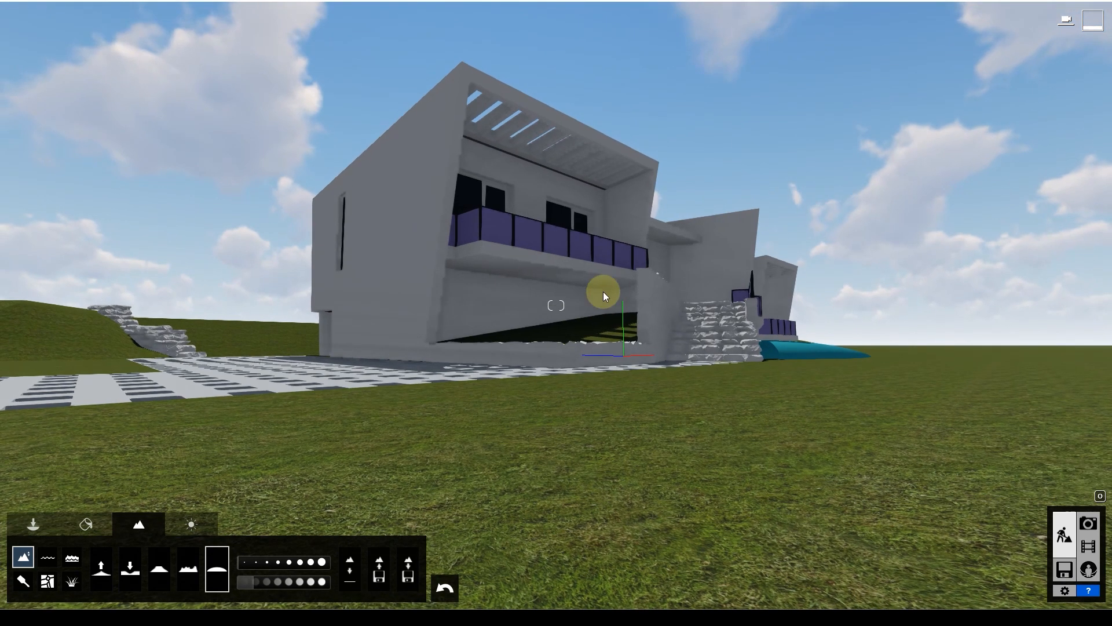
pyautogui.click(69, 581)
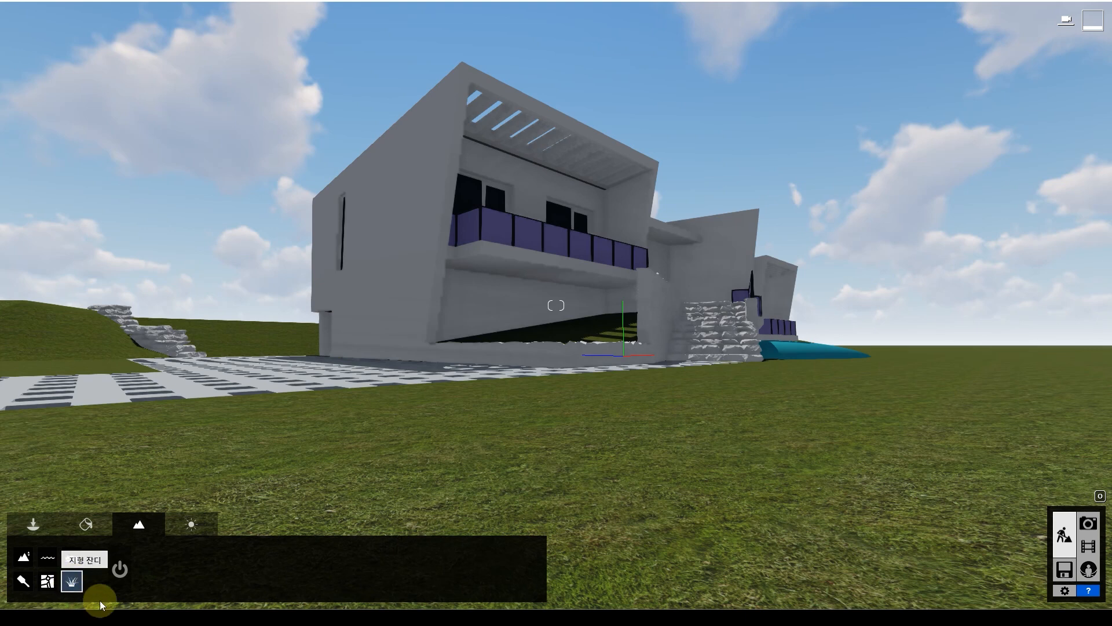
pyautogui.click(119, 568)
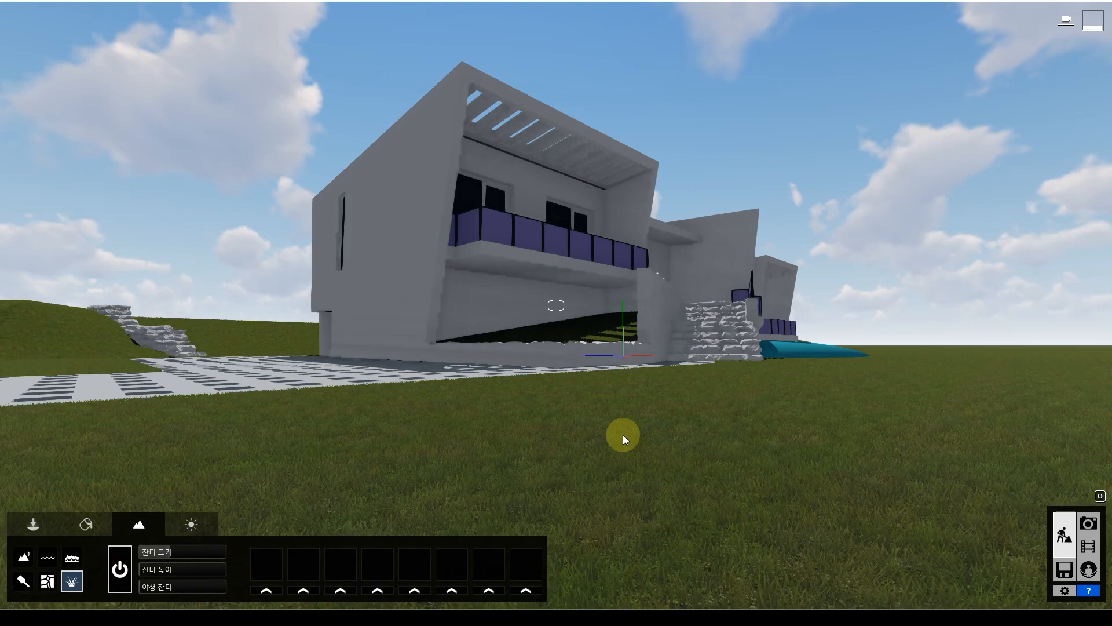
# - Set the grass height to 1.0 and increase the wild grass amount, checking where the lawn meets the patterned driveway
pyautogui.press('q')
pyautogui.press('w')
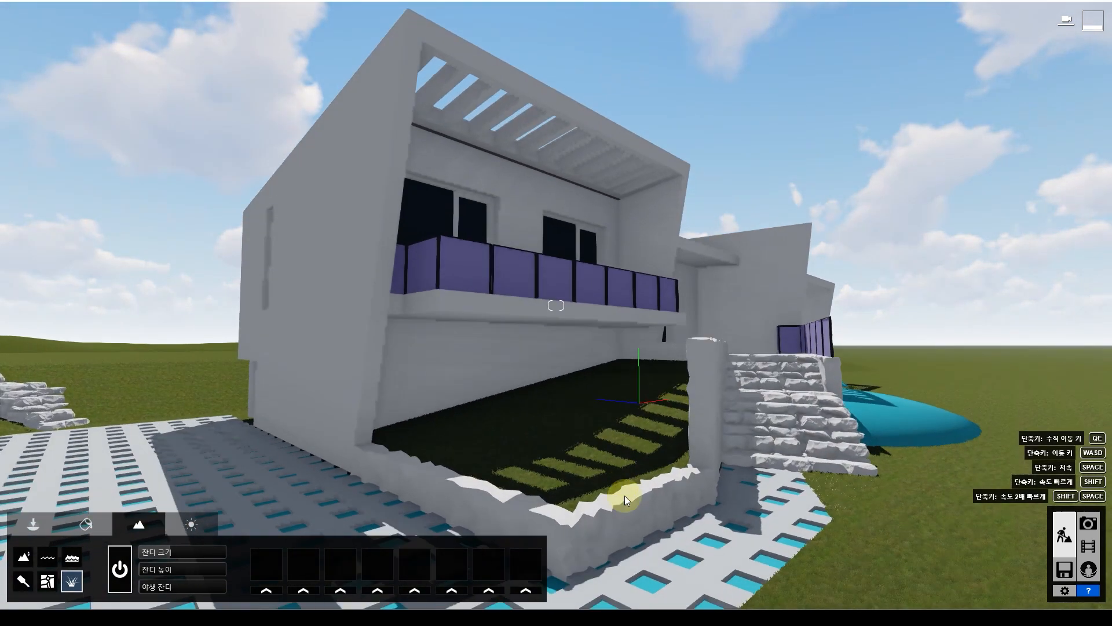
pyautogui.press('e')
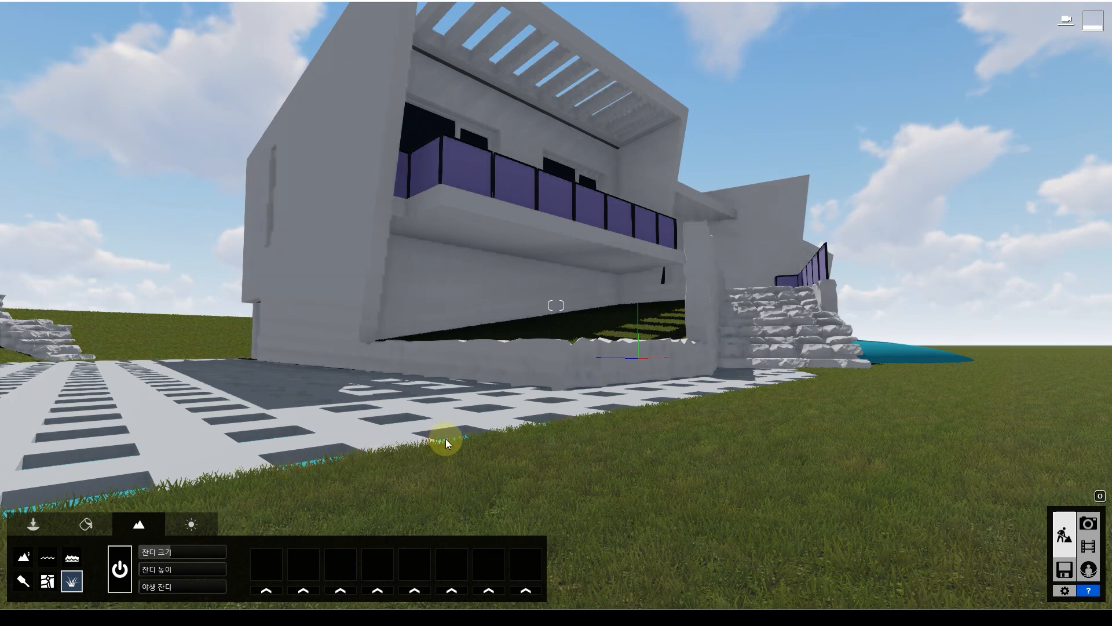
pyautogui.click(119, 573)
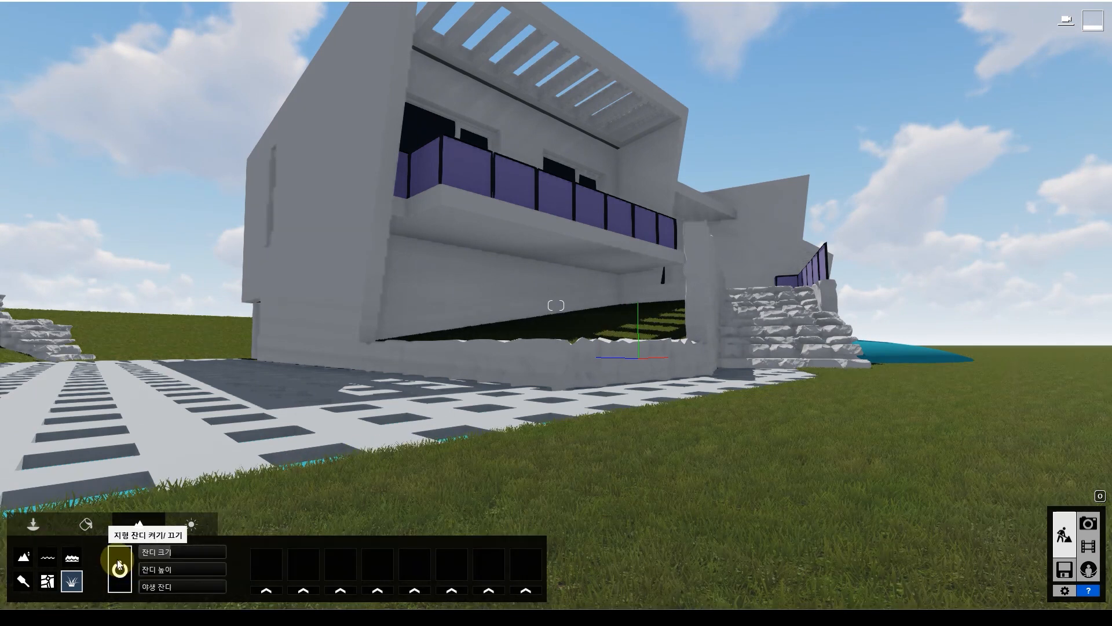
pyautogui.moveTo(148, 569); pyautogui.dragTo(181, 589)
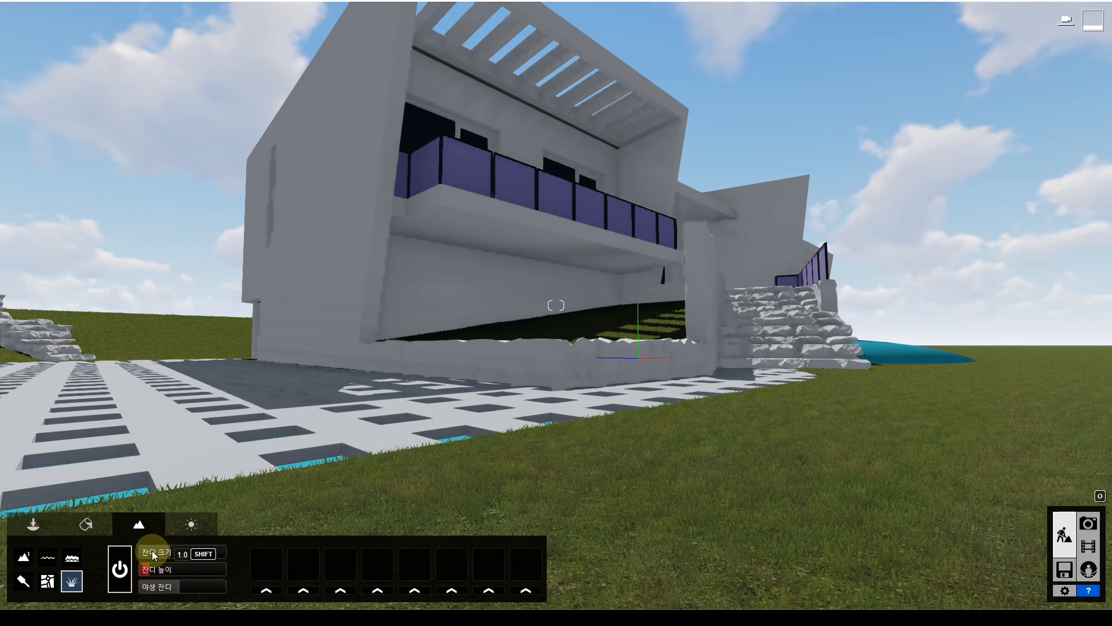
pyautogui.moveTo(148, 571)
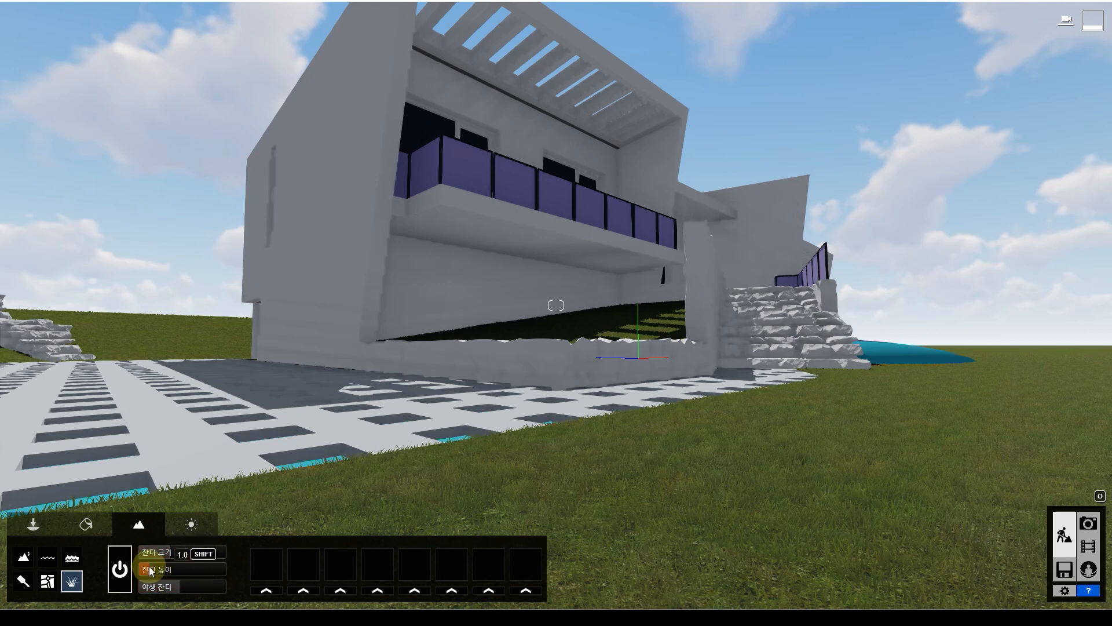
# - Add clustered white daisies as the first element scattered in the landscape grass
pyautogui.moveTo(400, 414); pyautogui.dragTo(425, 409, button='right')
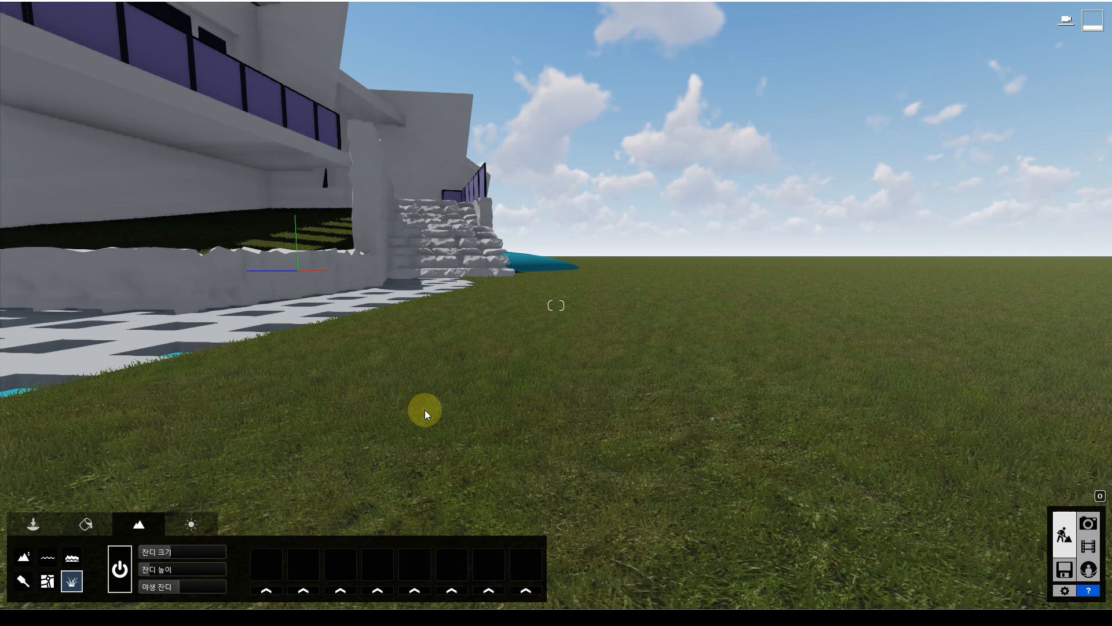
pyautogui.click(264, 592)
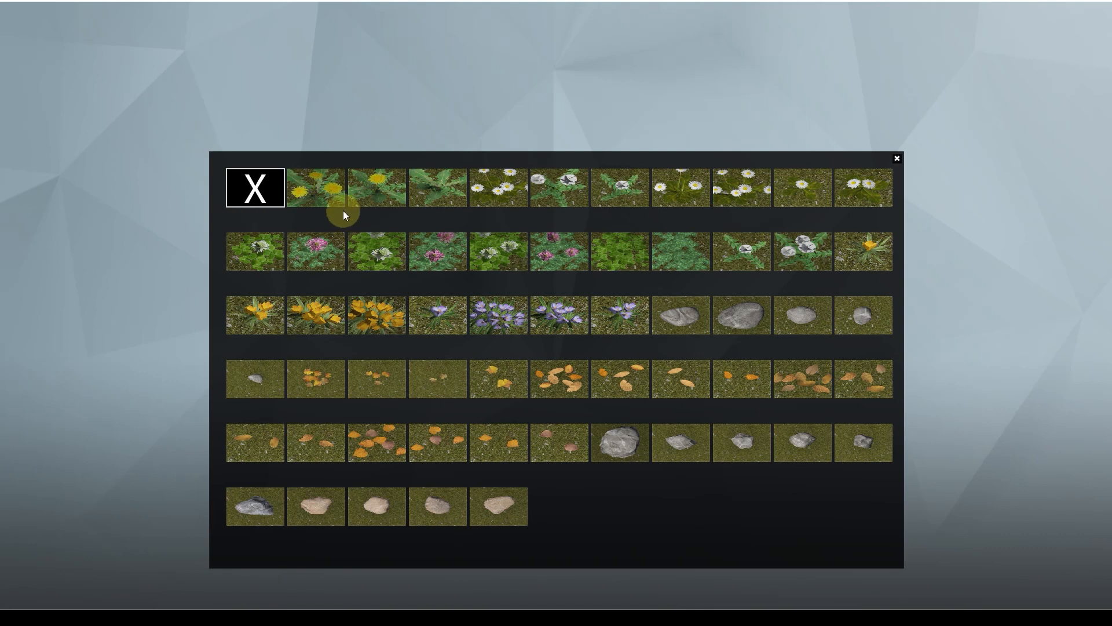
pyautogui.click(500, 181)
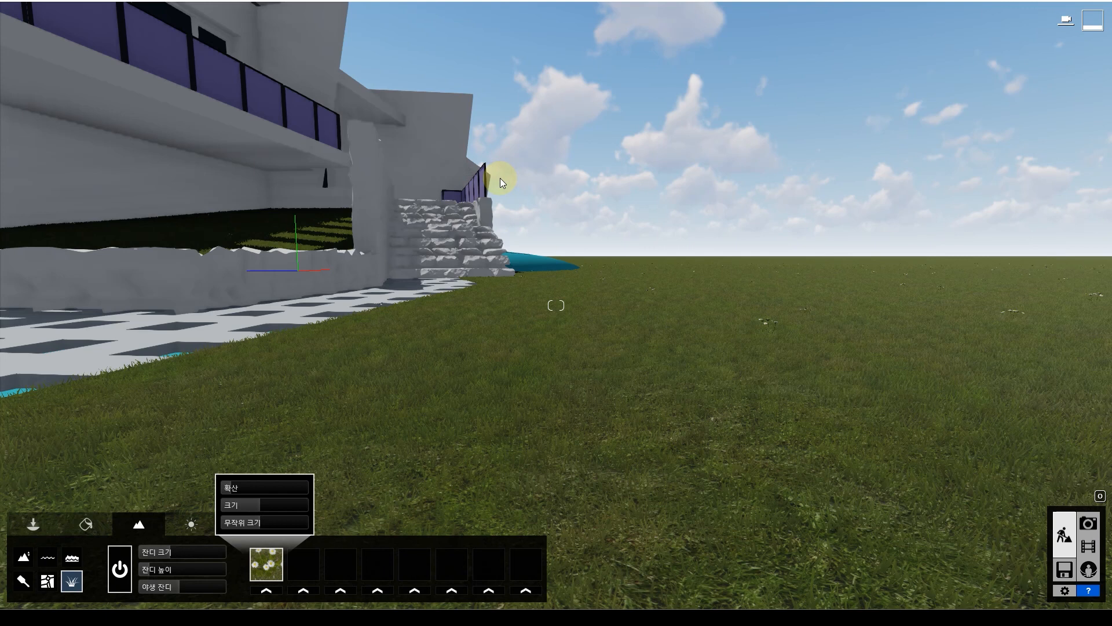
pyautogui.press('w')
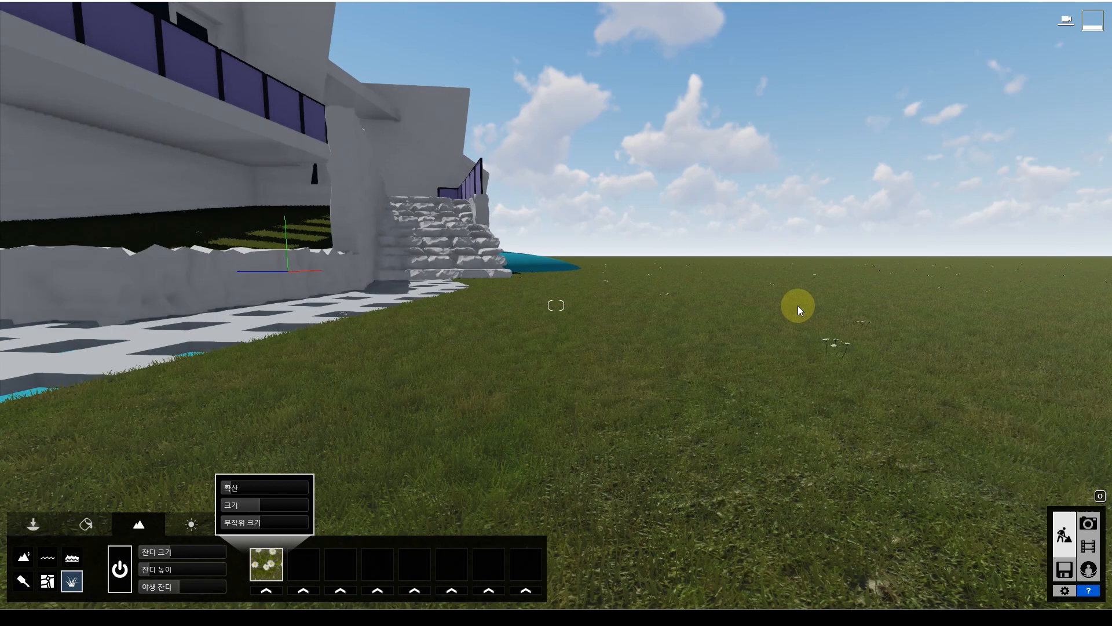
pyautogui.press('w')
pyautogui.press('d')
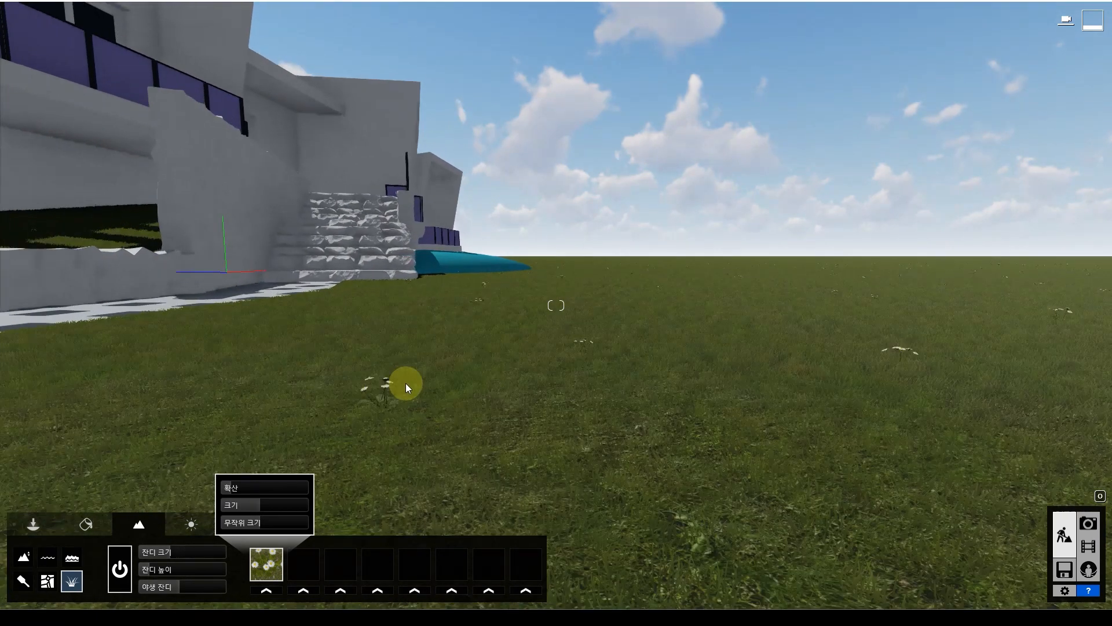
# - Add a grey rock as the second grass element, then adjust its spread and reduce its random size to 0.4
pyautogui.click(306, 580)
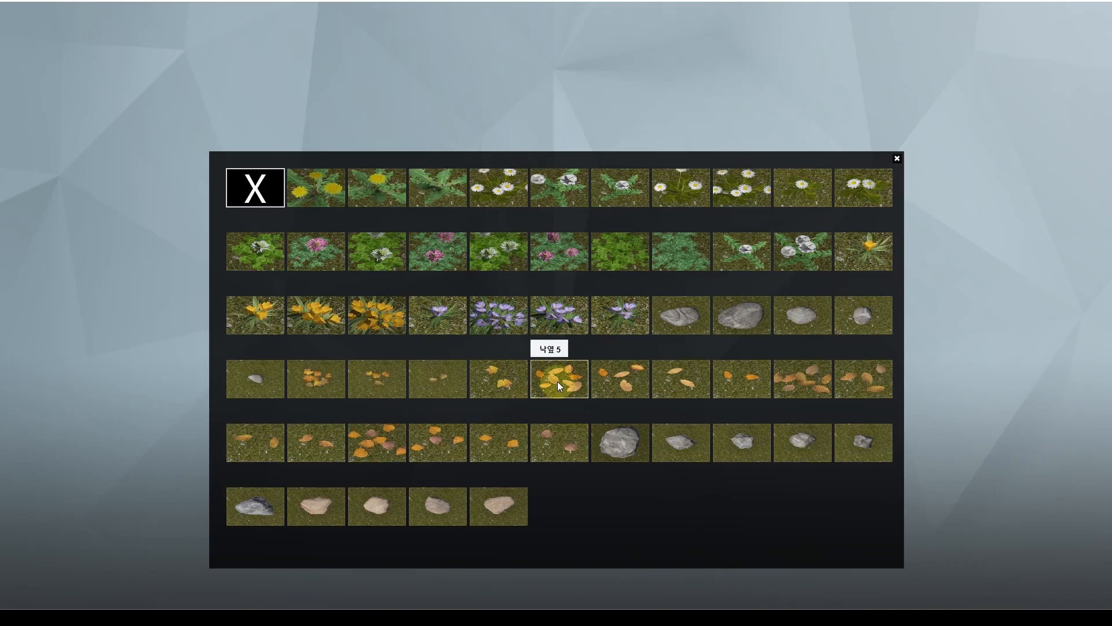
pyautogui.click(681, 320)
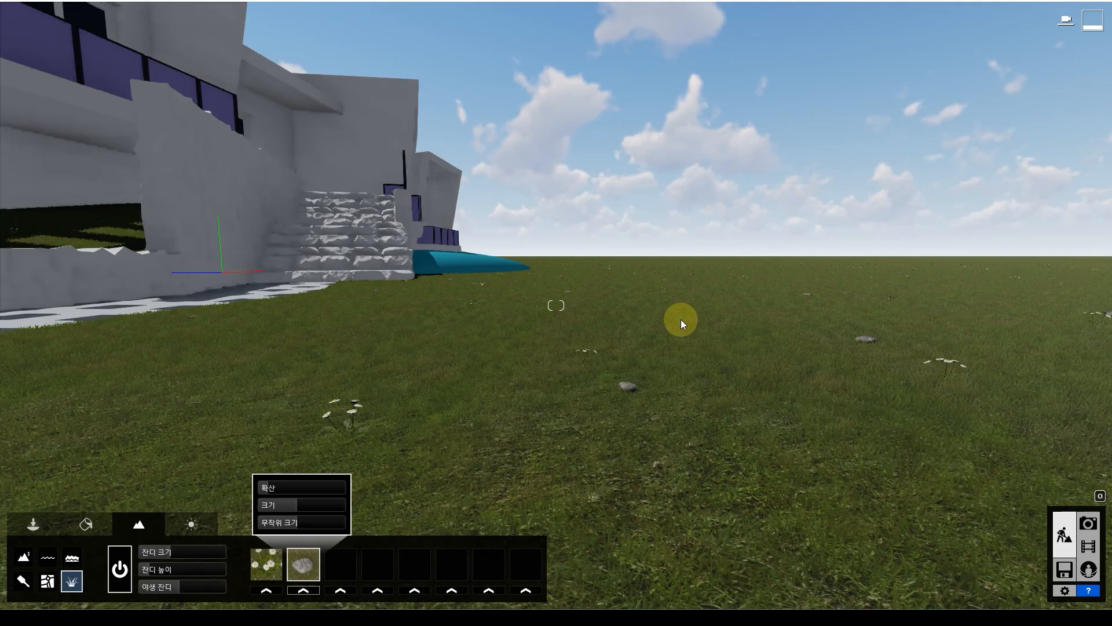
pyautogui.press('w')
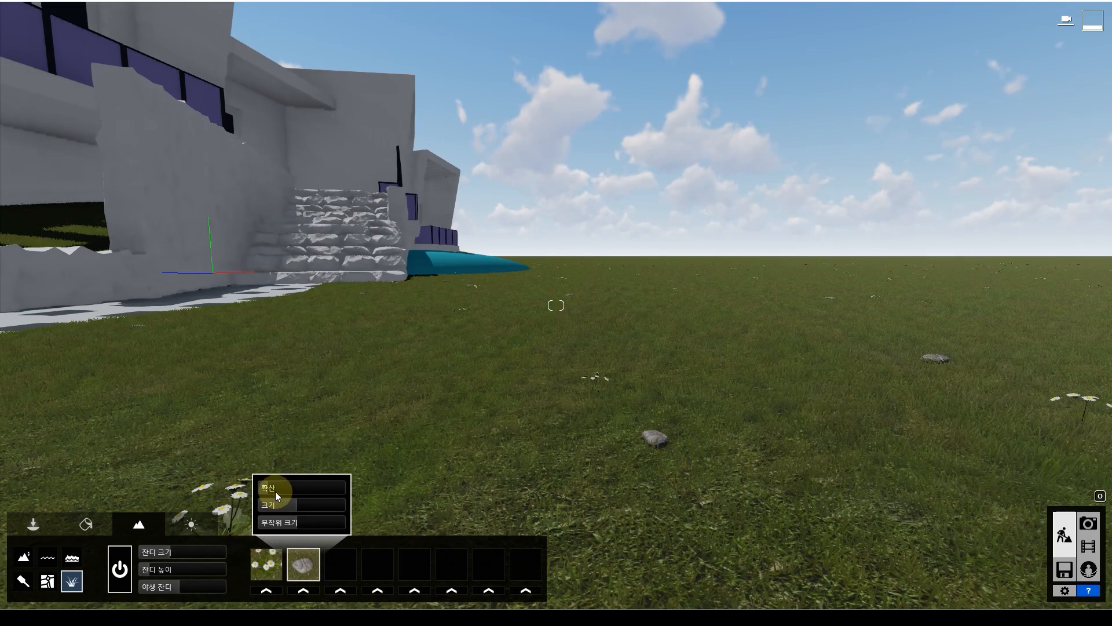
pyautogui.moveTo(270, 490)
pyautogui.mouseDown()
pyautogui.moveTo(325, 491)
pyautogui.moveTo(264, 488)
pyautogui.mouseUp()
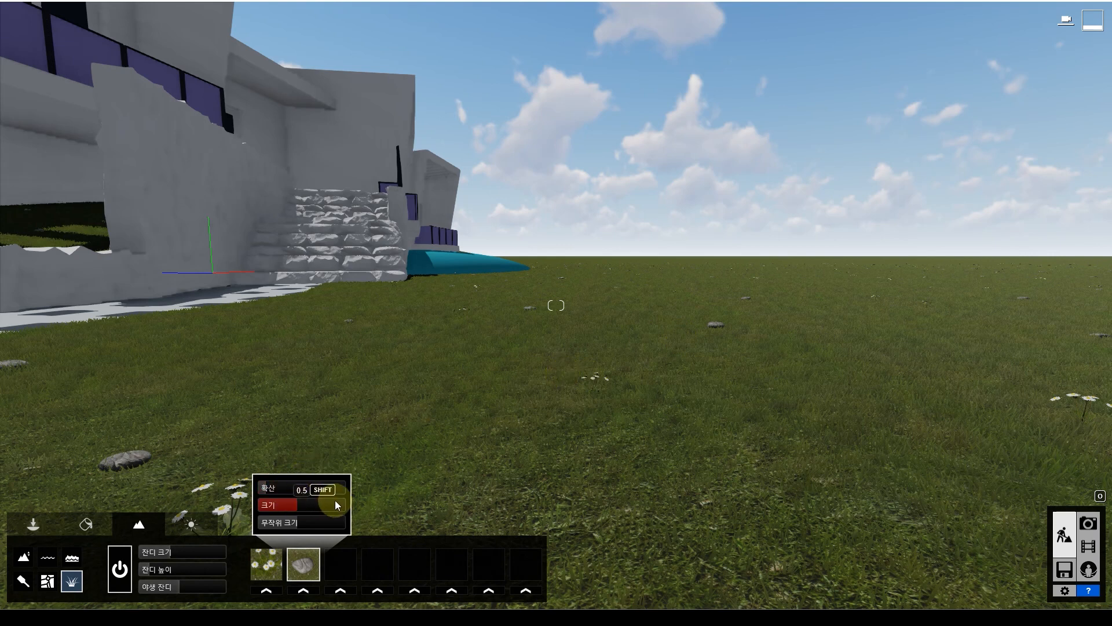
pyautogui.moveTo(300, 525)
pyautogui.mouseDown()
pyautogui.moveTo(263, 528)
pyautogui.moveTo(287, 526)
pyautogui.mouseUp()
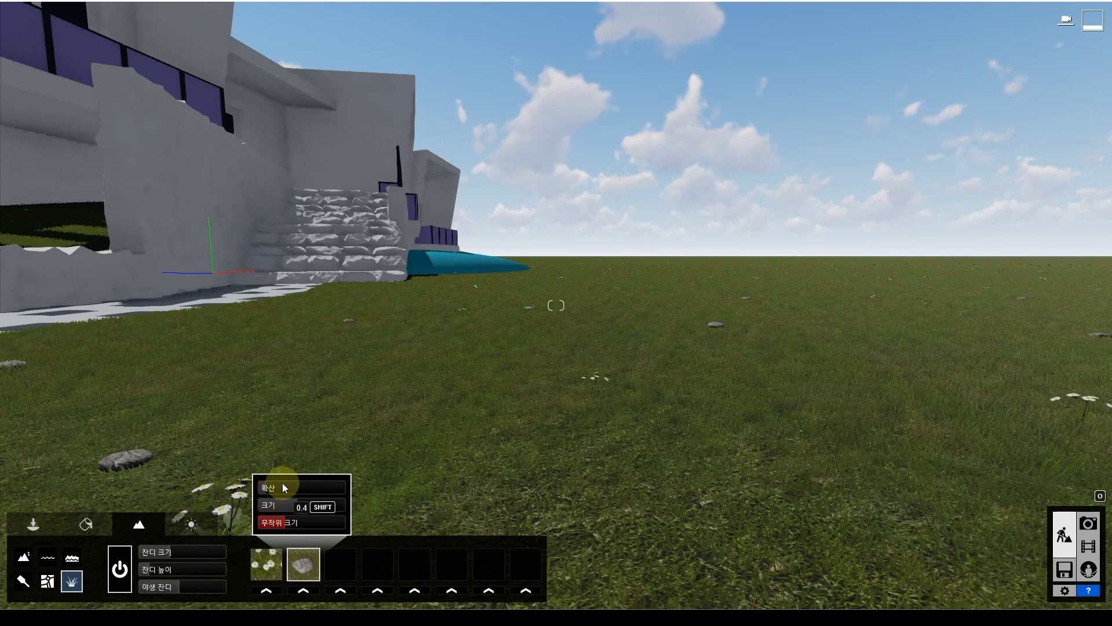
# - Add the dense purple flowers as the third element scattered in the landscape grass
pyautogui.click(336, 563)
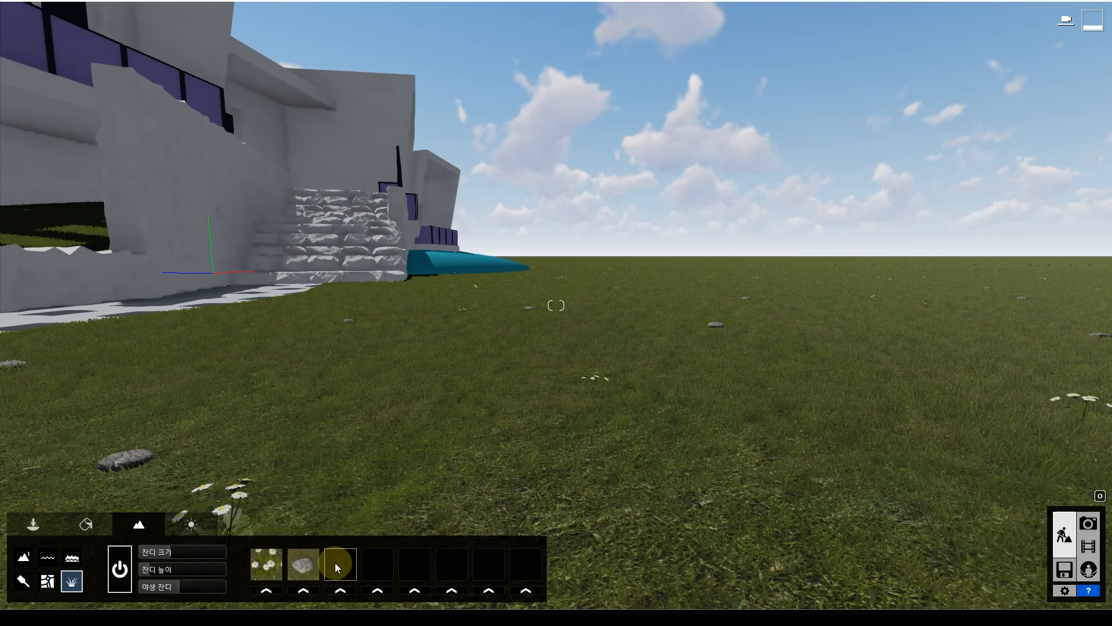
pyautogui.click(340, 589)
pyautogui.click(504, 321)
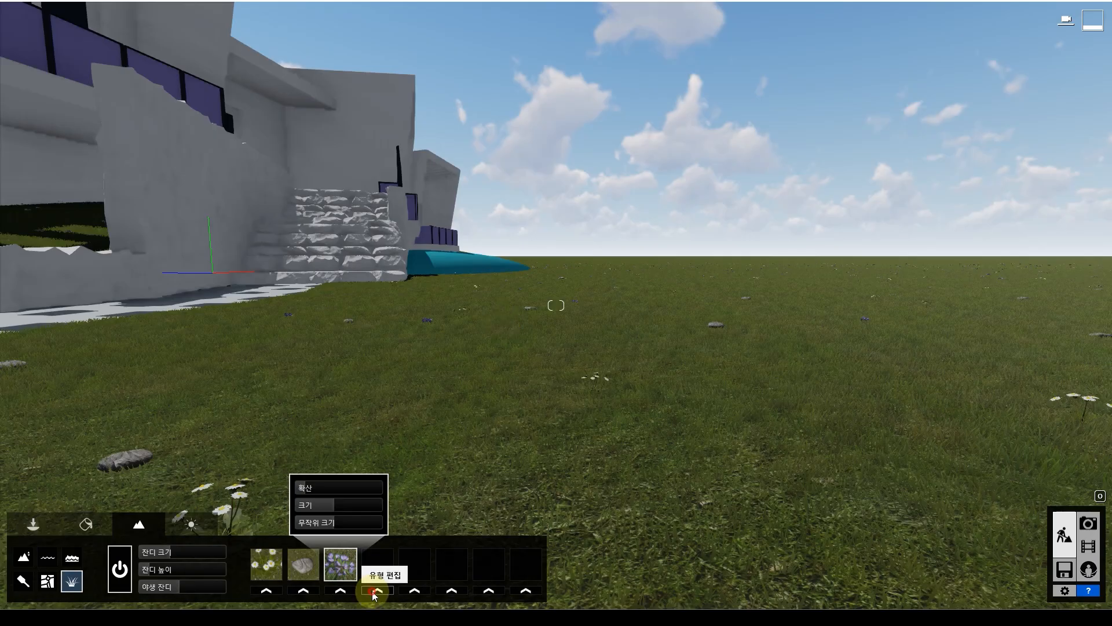
# - Add the fallen orange-brown leaves as the fourth element scattered in the landscape grass and check them on the lawn beside the driveway
pyautogui.click(377, 589)
pyautogui.click(791, 387)
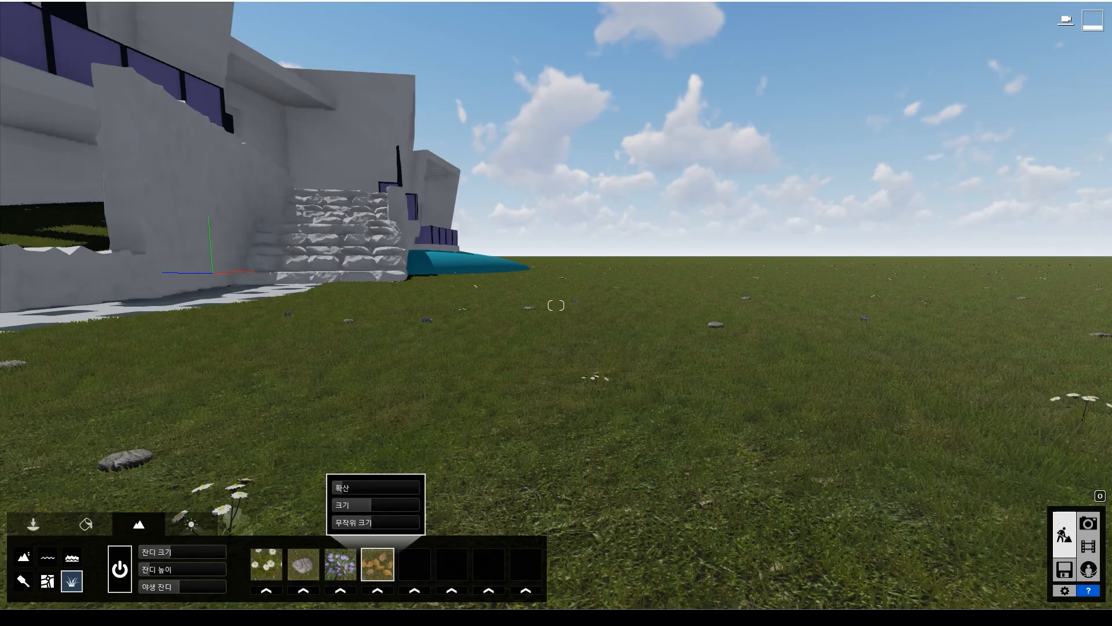
pyautogui.moveTo(522, 394); pyautogui.dragTo(347, 417, button='right')
pyautogui.moveTo(840, 394); pyautogui.dragTo(760, 385, button='right')
pyautogui.press('s')
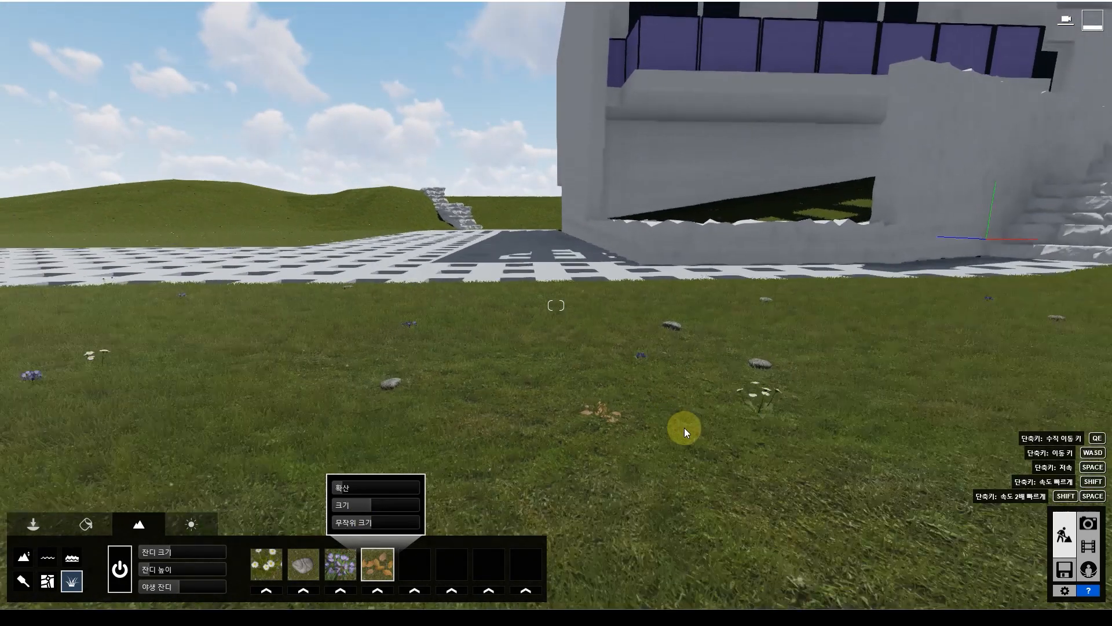
pyautogui.press('s')
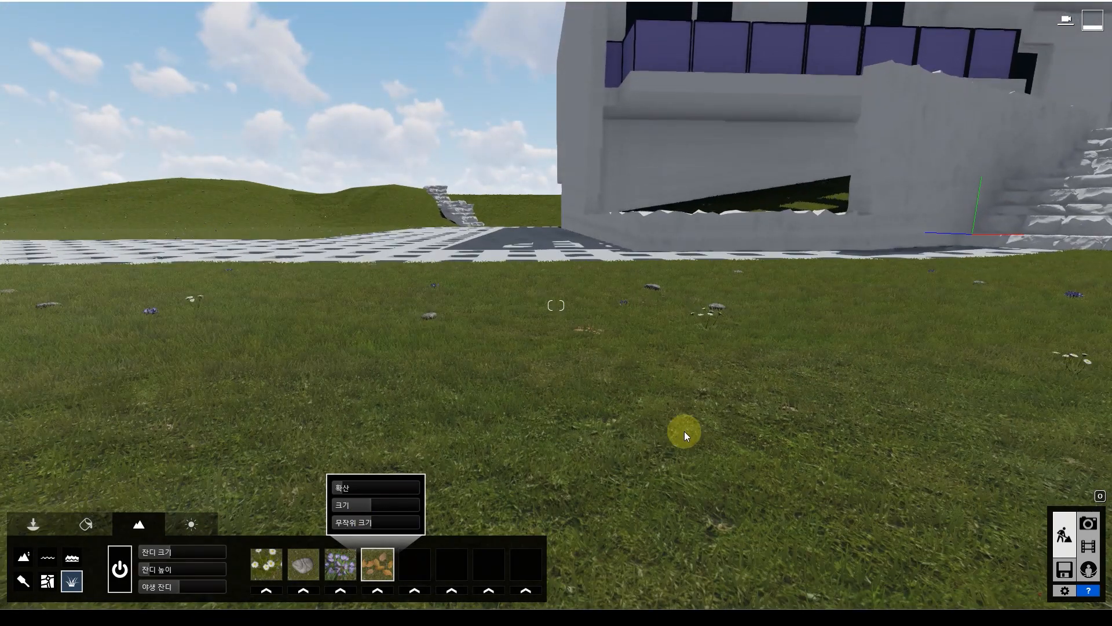
pyautogui.press('w')
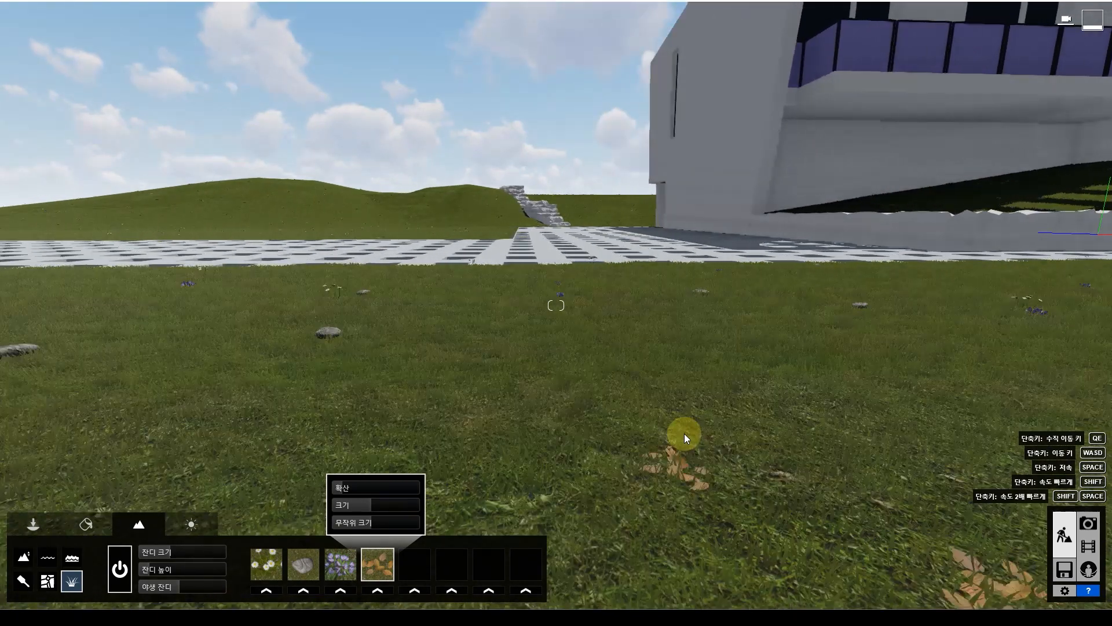
pyautogui.press('w')
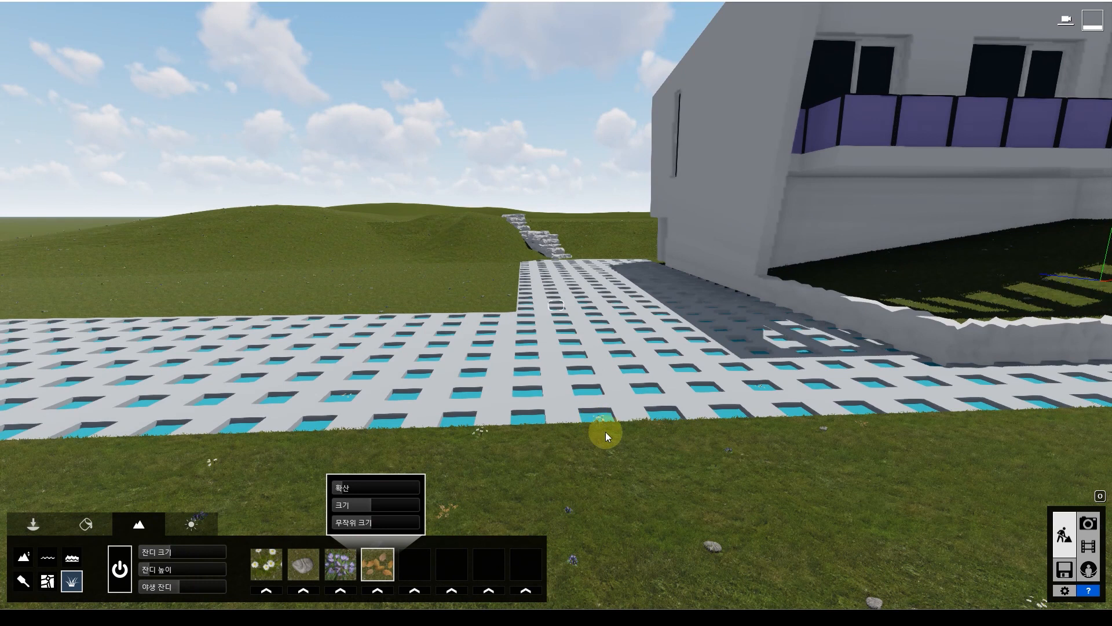
# - Reduce the wild grass amount to 0.3 and check the lawn around the house
pyautogui.press('q')
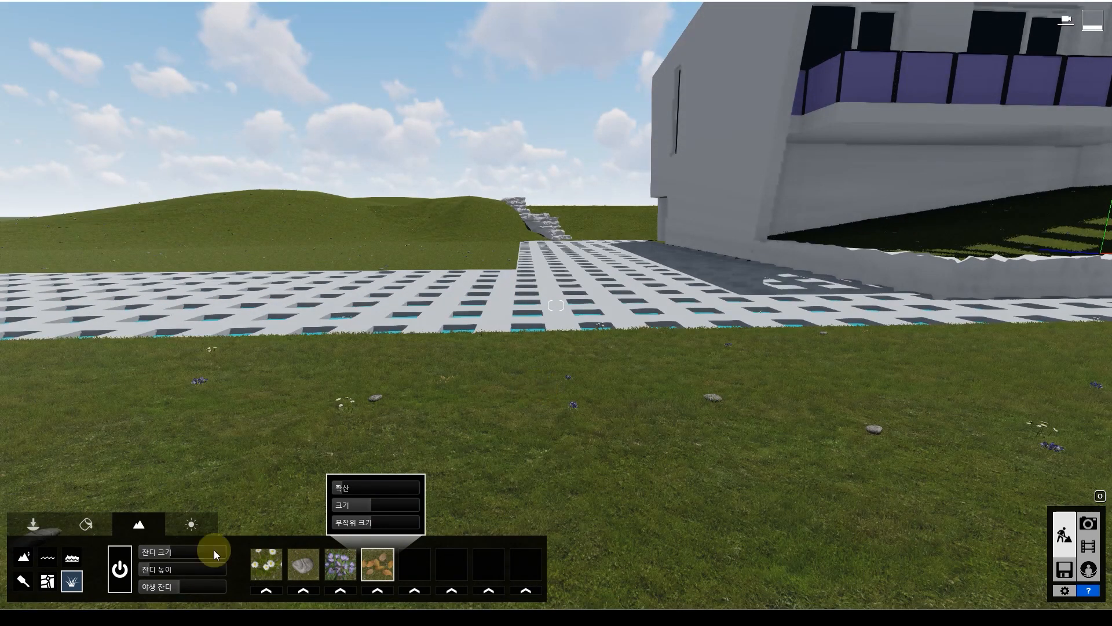
pyautogui.moveTo(171, 585); pyautogui.dragTo(160, 586)
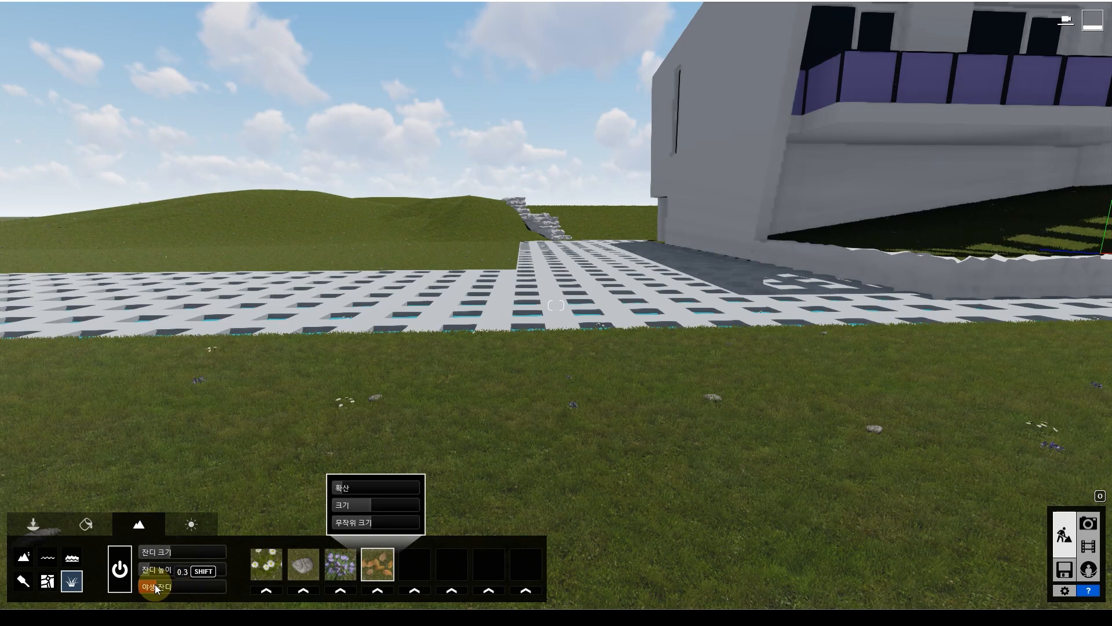
pyautogui.moveTo(385, 409); pyautogui.dragTo(643, 382, button='right')
pyautogui.moveTo(398, 434); pyautogui.dragTo(416, 430, button='right')
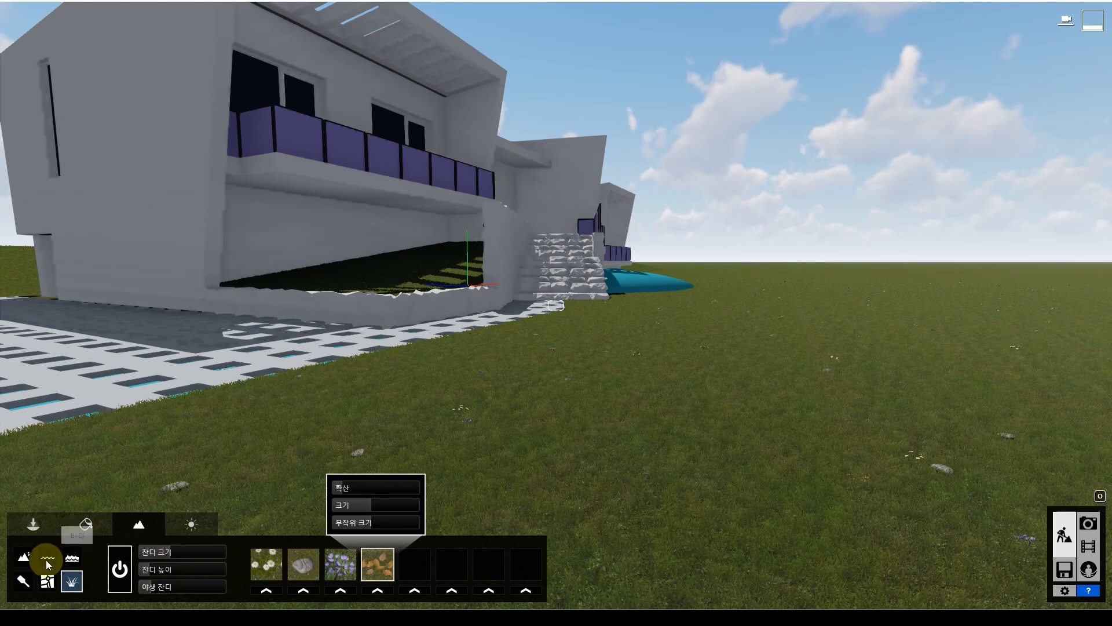
# - Assign the Landscape material to the house model's blue ground surface inside the driveway grid openings
pyautogui.click(84, 527)
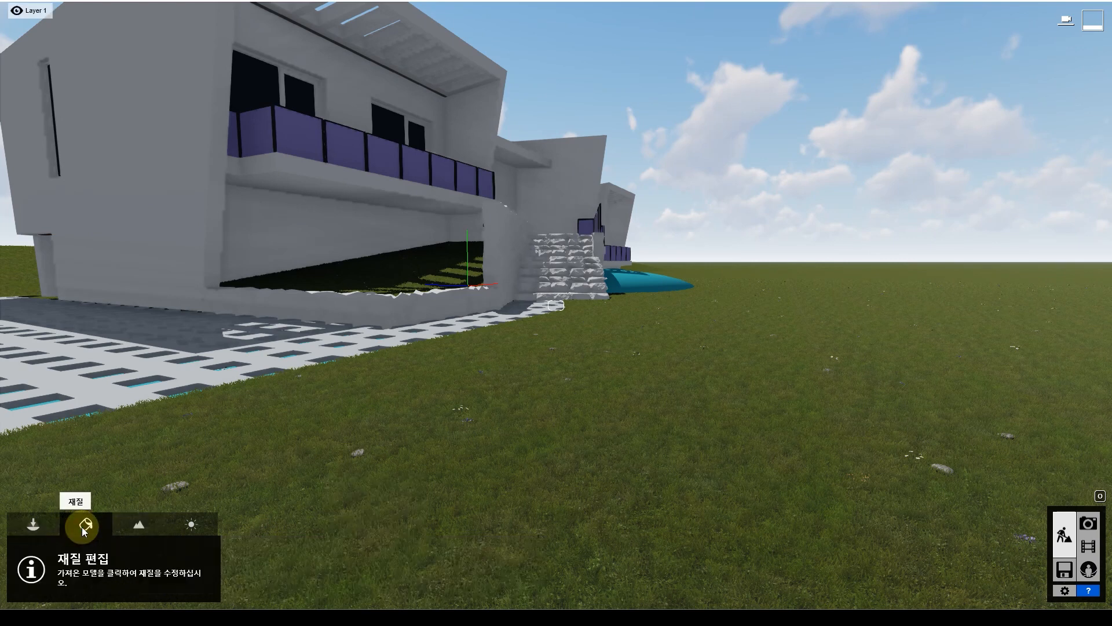
pyautogui.press('a')
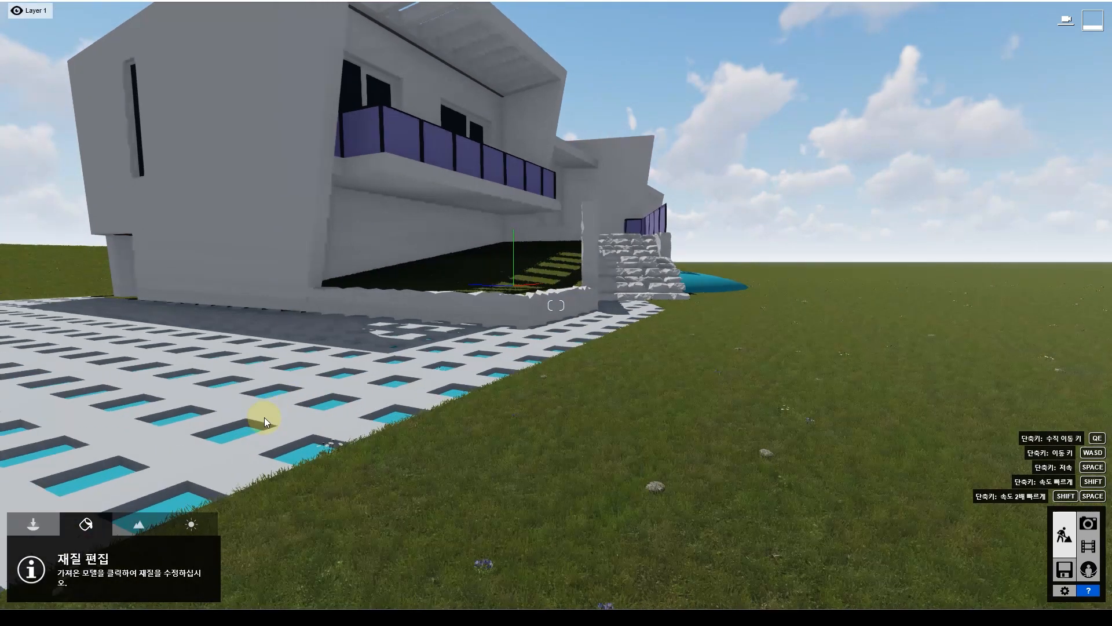
pyautogui.press('a')
pyautogui.click(419, 520)
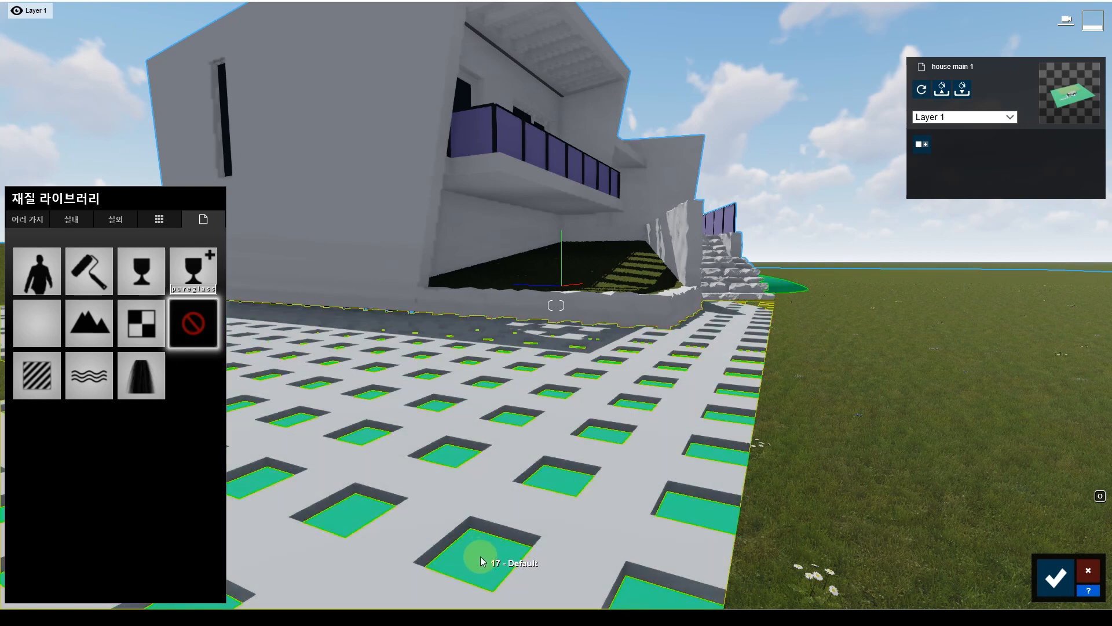
pyautogui.click(481, 560)
pyautogui.click(97, 326)
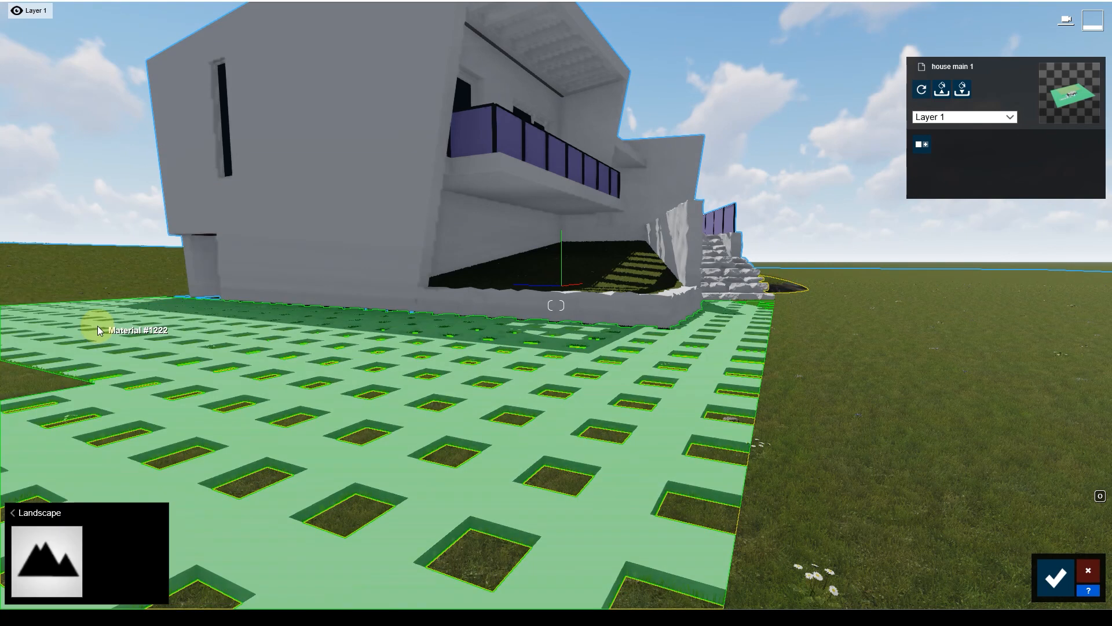
pyautogui.click(495, 589)
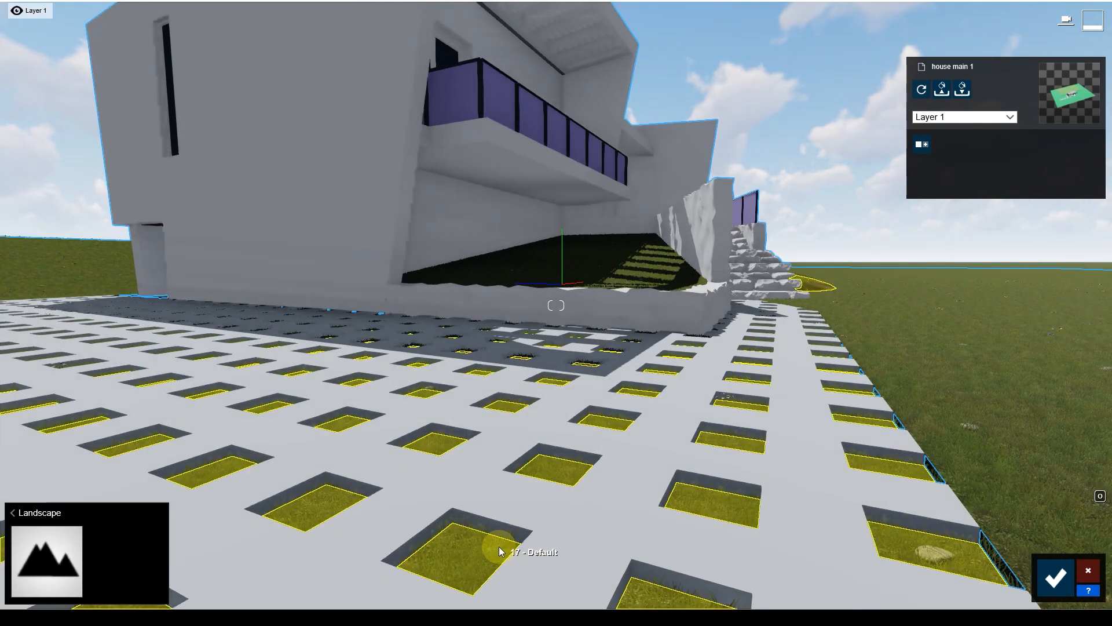
# - Try the Evermotion Gravel 001 2048 stone material on the perforated paving around the house
pyautogui.press('e')
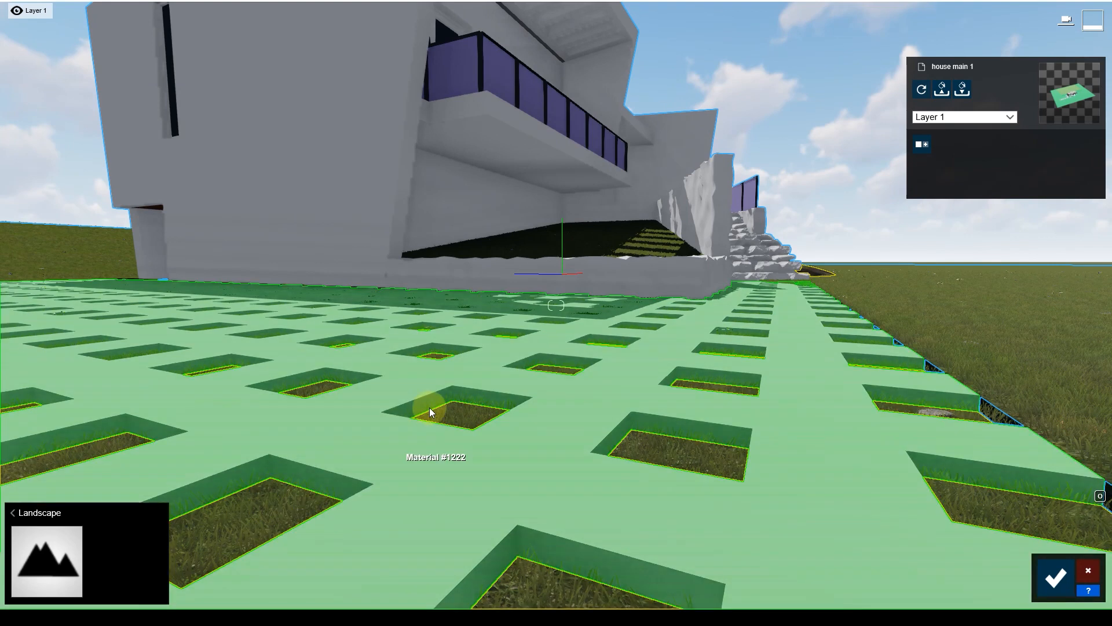
pyautogui.press('w')
pyautogui.click(457, 505)
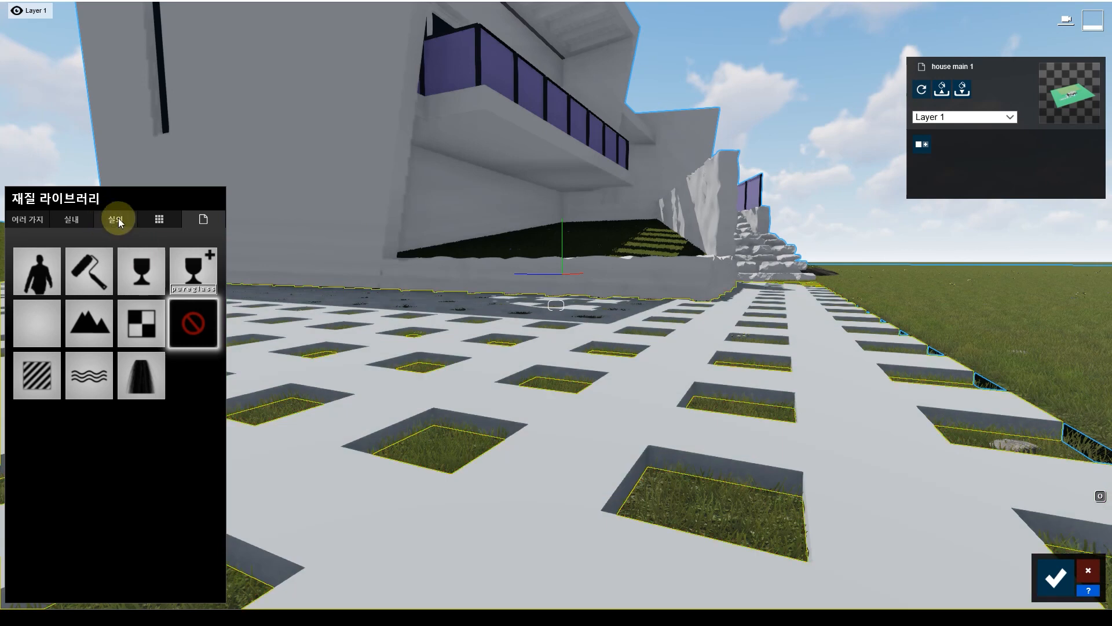
pyautogui.click(119, 220)
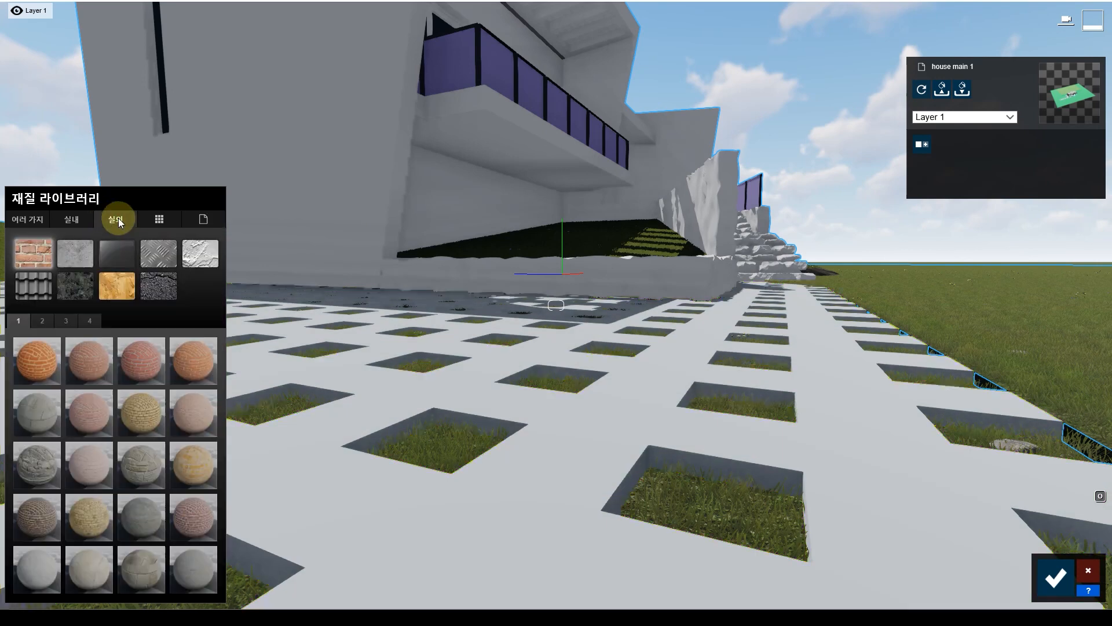
pyautogui.click(75, 283)
pyautogui.click(36, 223)
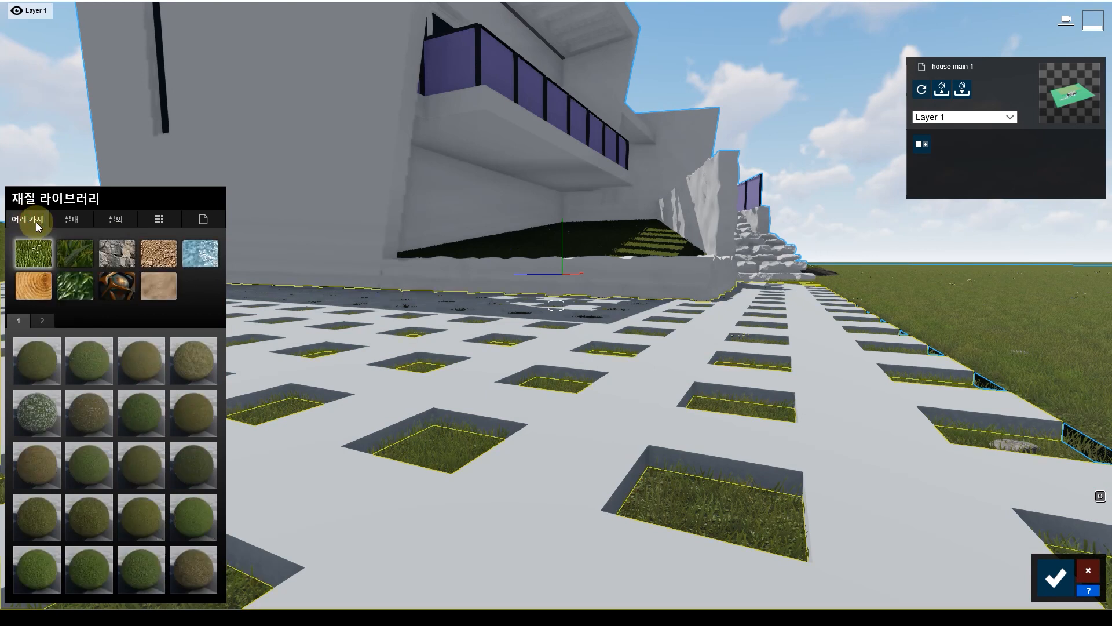
pyautogui.click(113, 250)
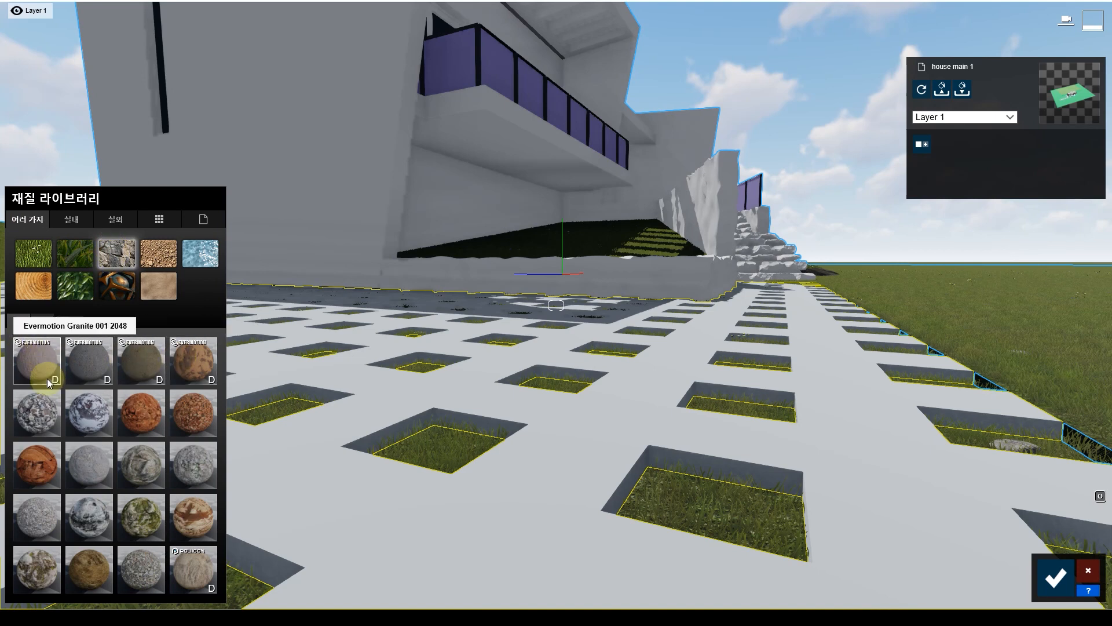
pyautogui.moveTo(55, 380)
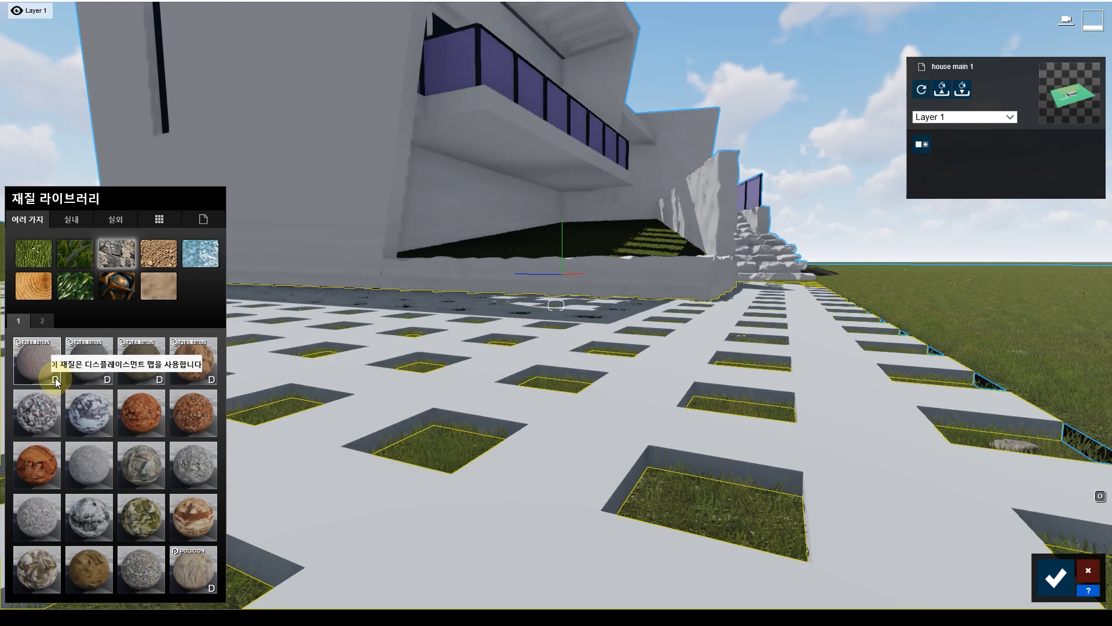
pyautogui.click(85, 357)
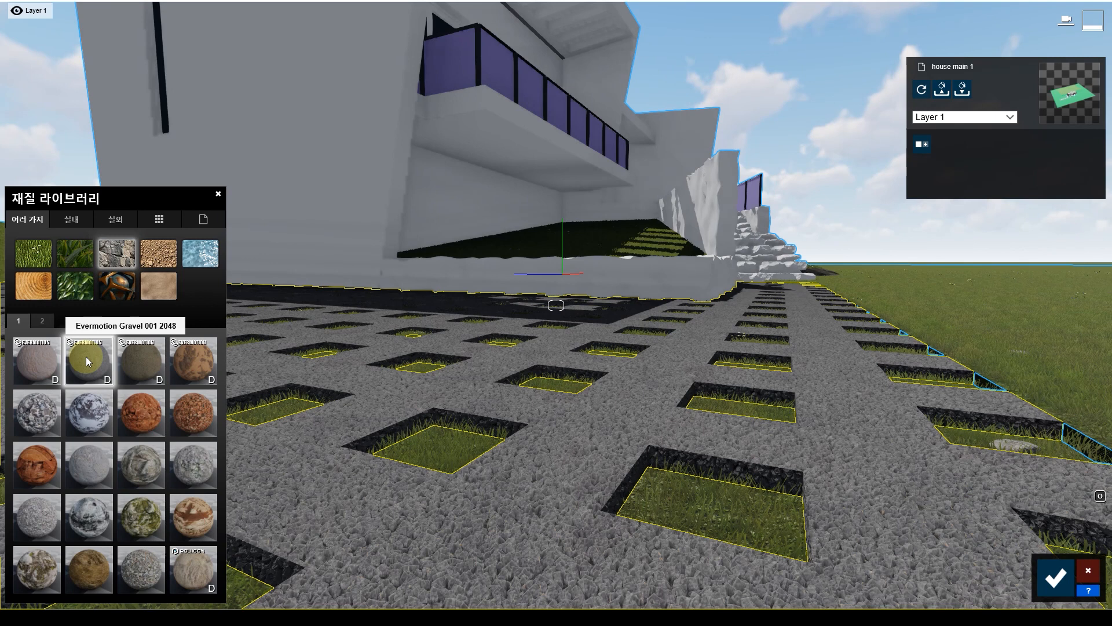
# - Try the Landscape 04 A stone material on the paving and view it at close range
pyautogui.click(196, 460)
pyautogui.press('s')
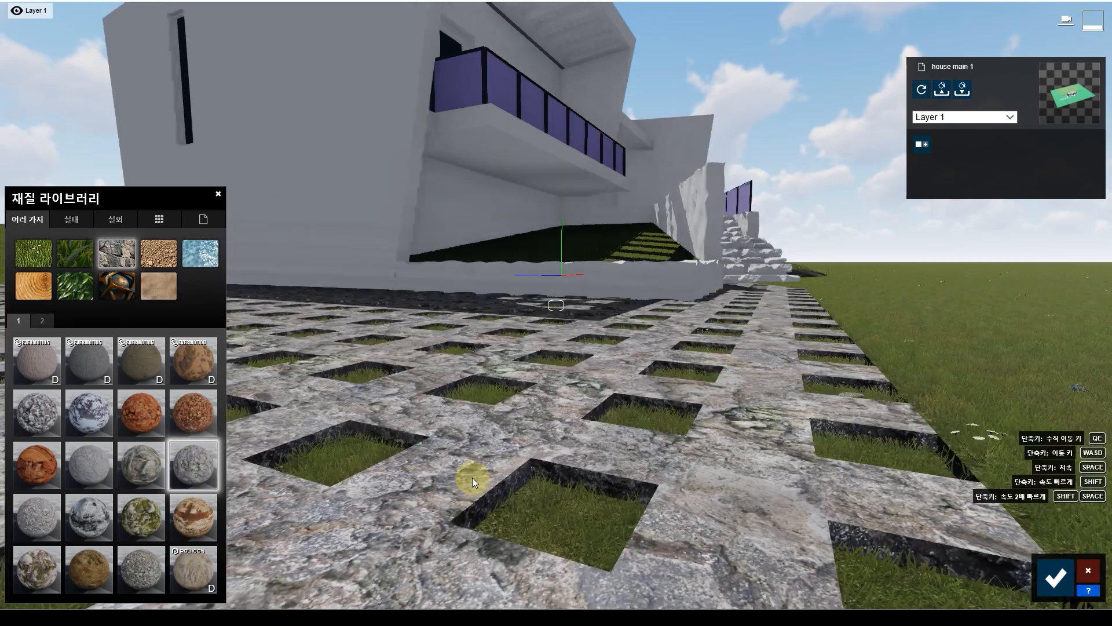
pyautogui.press('w')
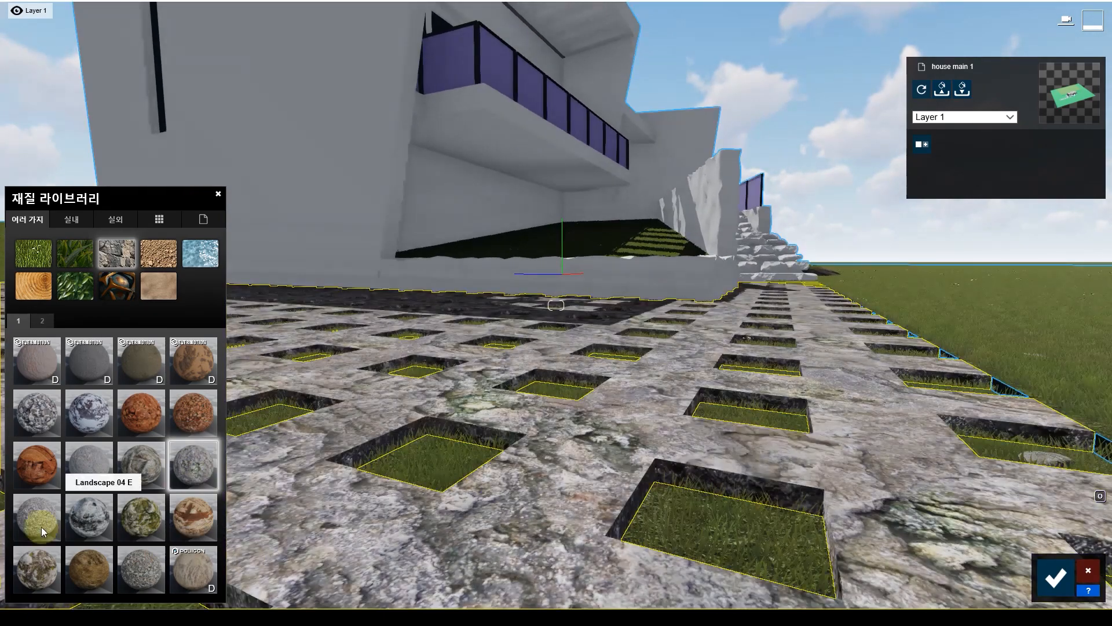
# - Compare the Landscape 04 C and Landscape 10 C pebble materials on the paving, ending on Landscape 04 C
pyautogui.click(40, 528)
pyautogui.scroll(4, 607, 397)
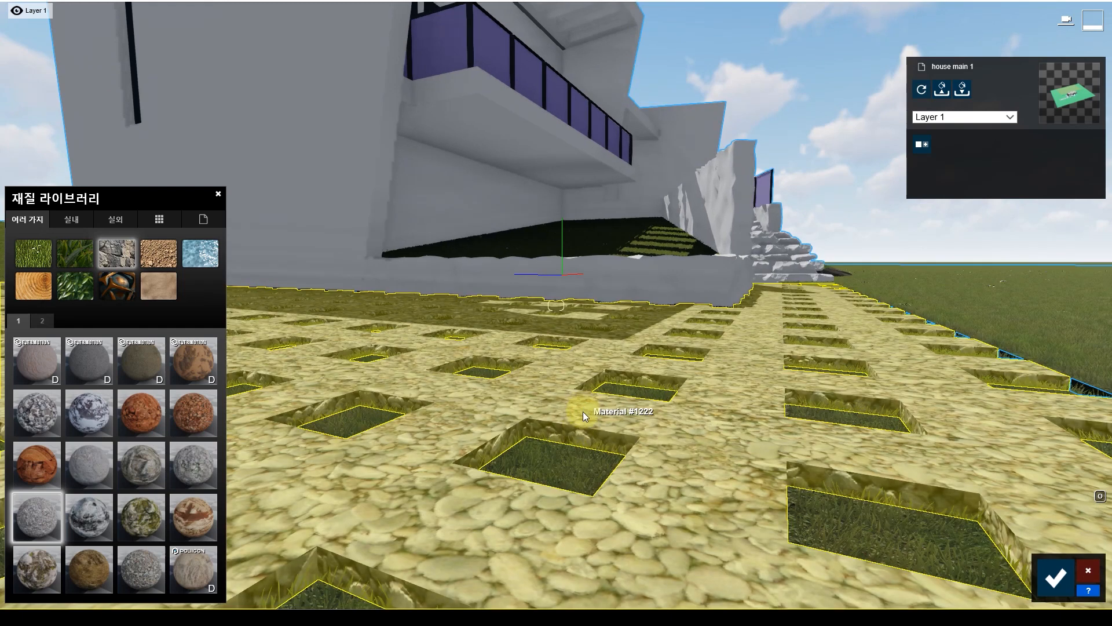
pyautogui.scroll(-2, 583, 412)
pyautogui.press('d')
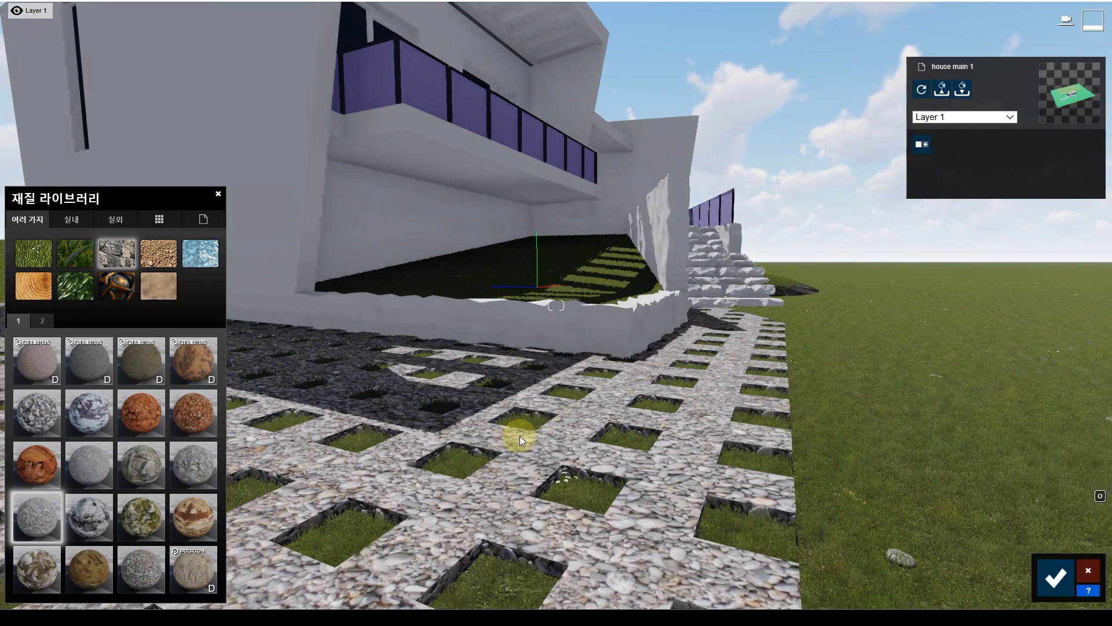
pyautogui.click(144, 567)
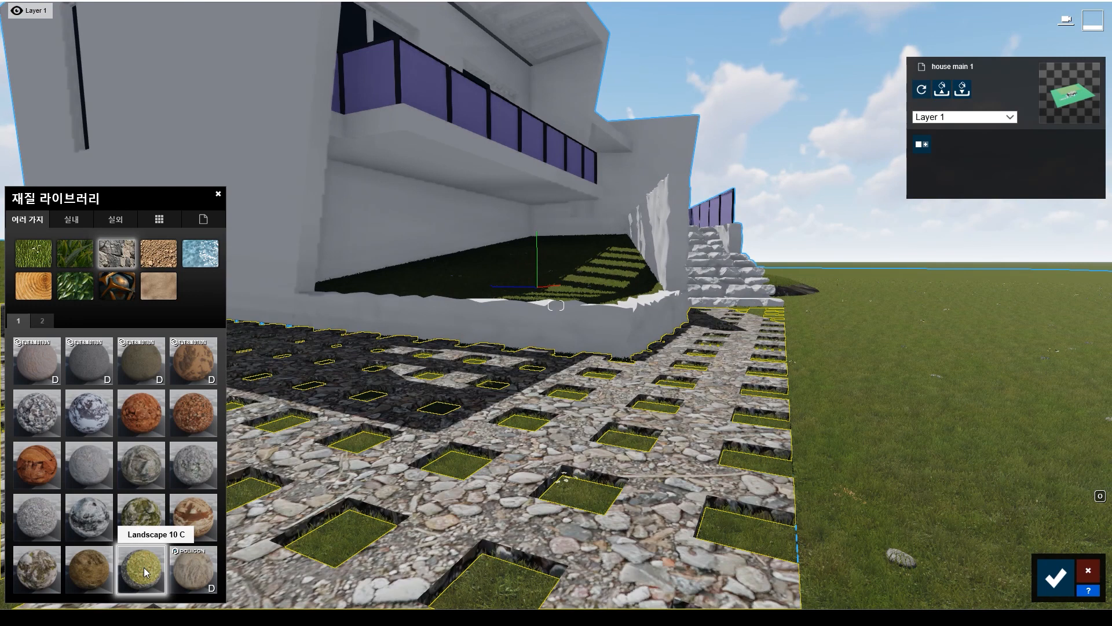
pyautogui.click(43, 526)
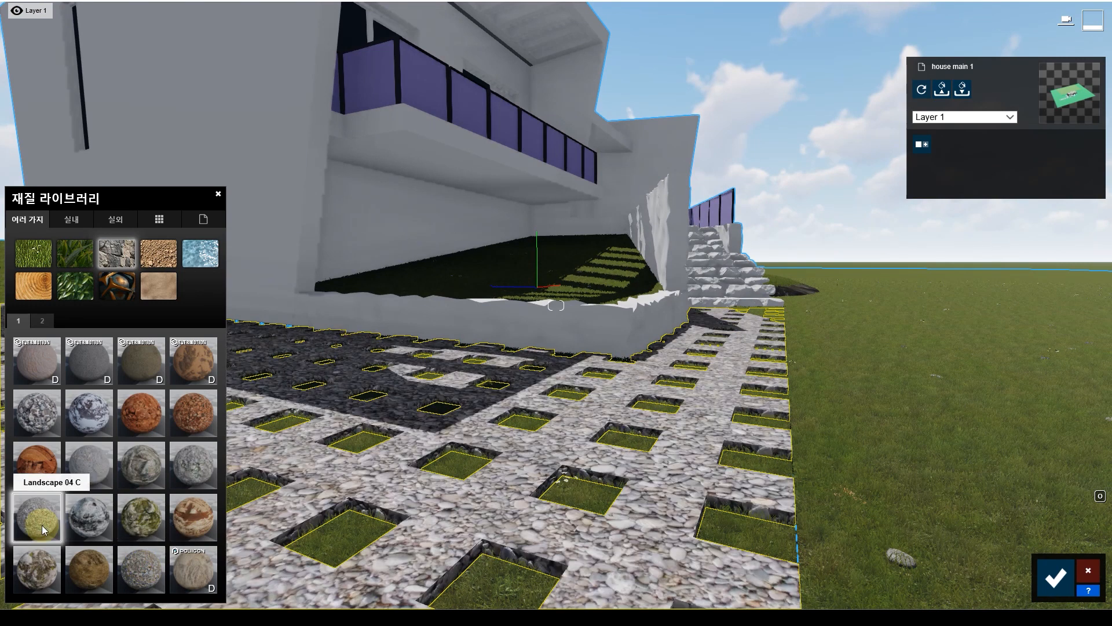
# - Replace the landscape material in the paving's square openings with the Landscape 01 C stone material
pyautogui.click(346, 539)
pyautogui.click(67, 562)
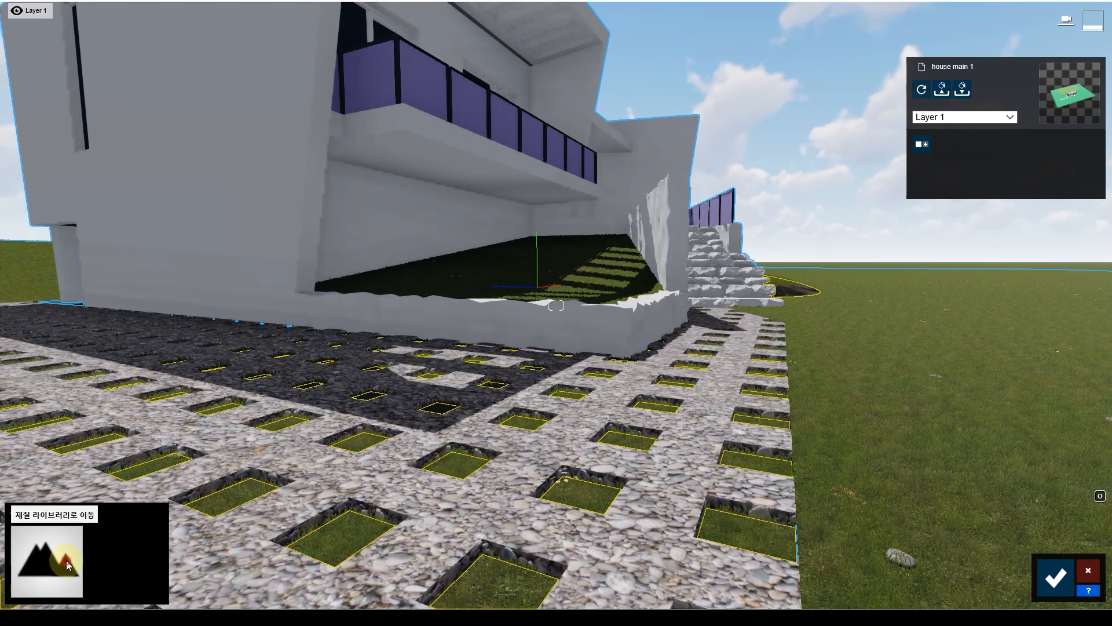
pyautogui.click(25, 222)
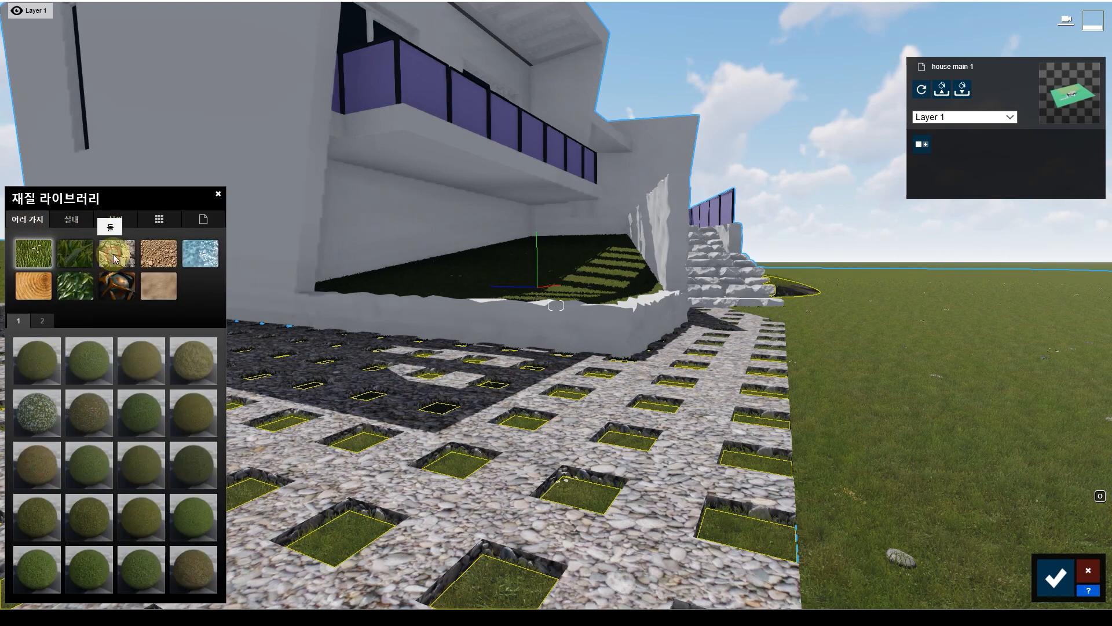
pyautogui.click(116, 255)
pyautogui.click(145, 577)
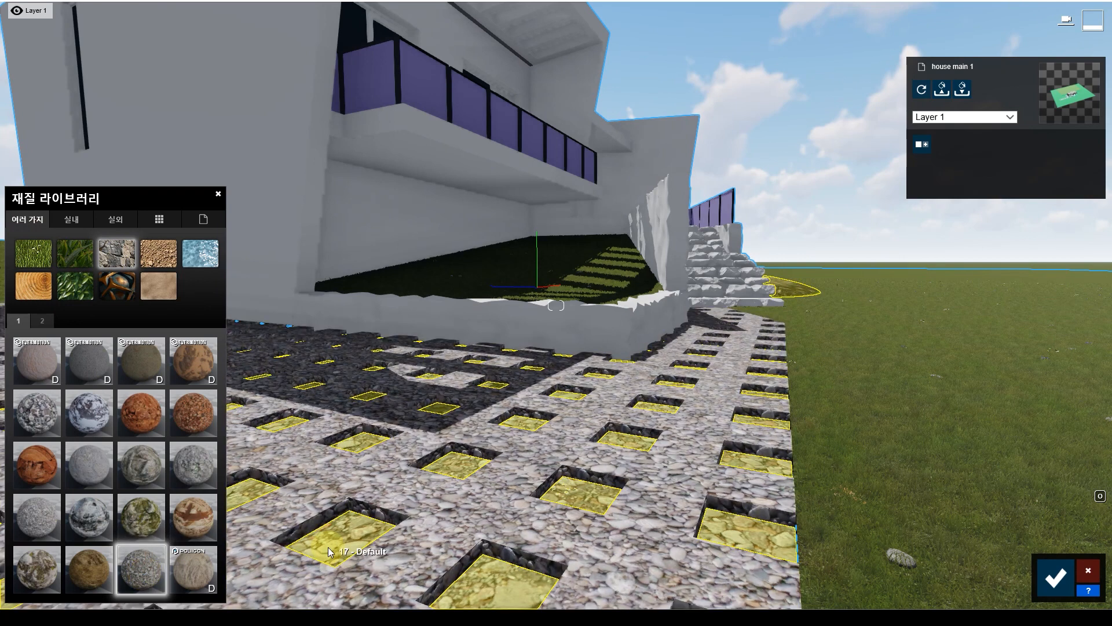
pyautogui.click(36, 418)
pyautogui.click(333, 538)
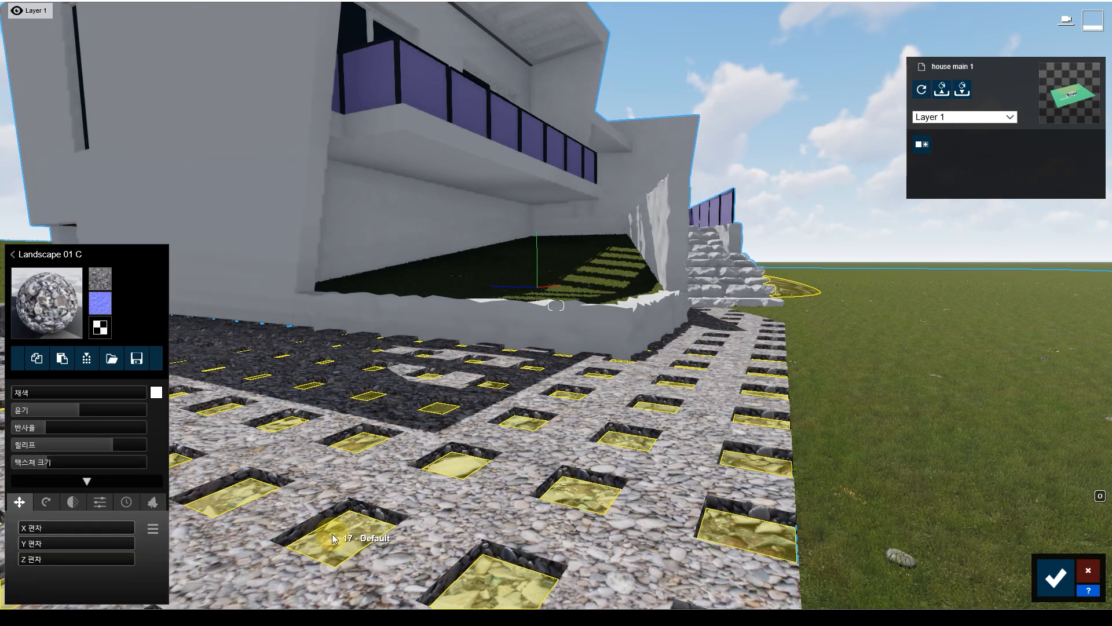
# - Add foliage to the paving openings' material with a slight spread and a low leaf type setting
pyautogui.click(152, 504)
pyautogui.click(85, 482)
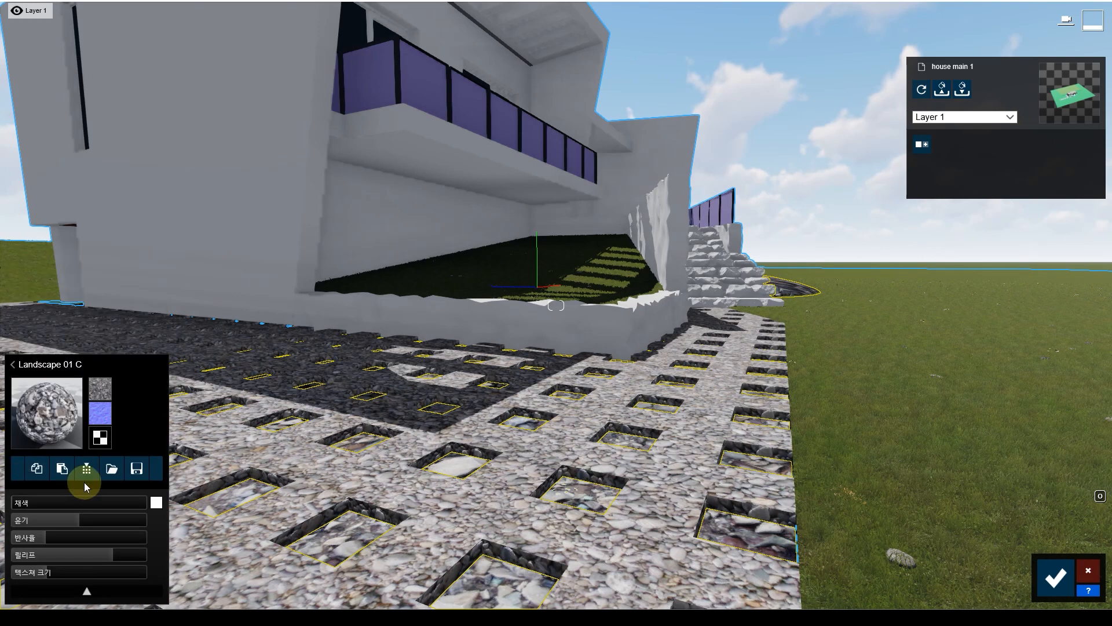
pyautogui.click(87, 587)
pyautogui.moveTo(38, 538); pyautogui.dragTo(28, 529)
pyautogui.moveTo(124, 560); pyautogui.dragTo(57, 556)
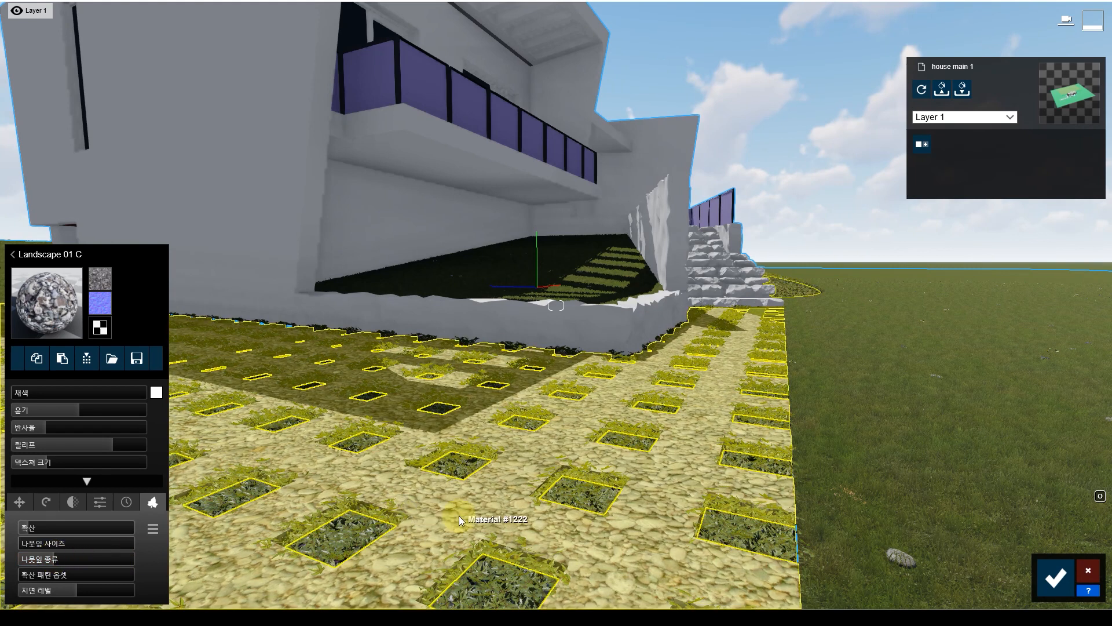
# - Apply the Landscape 04 A stone material to the paving and check the material settings of the planted openings
pyautogui.click(113, 359)
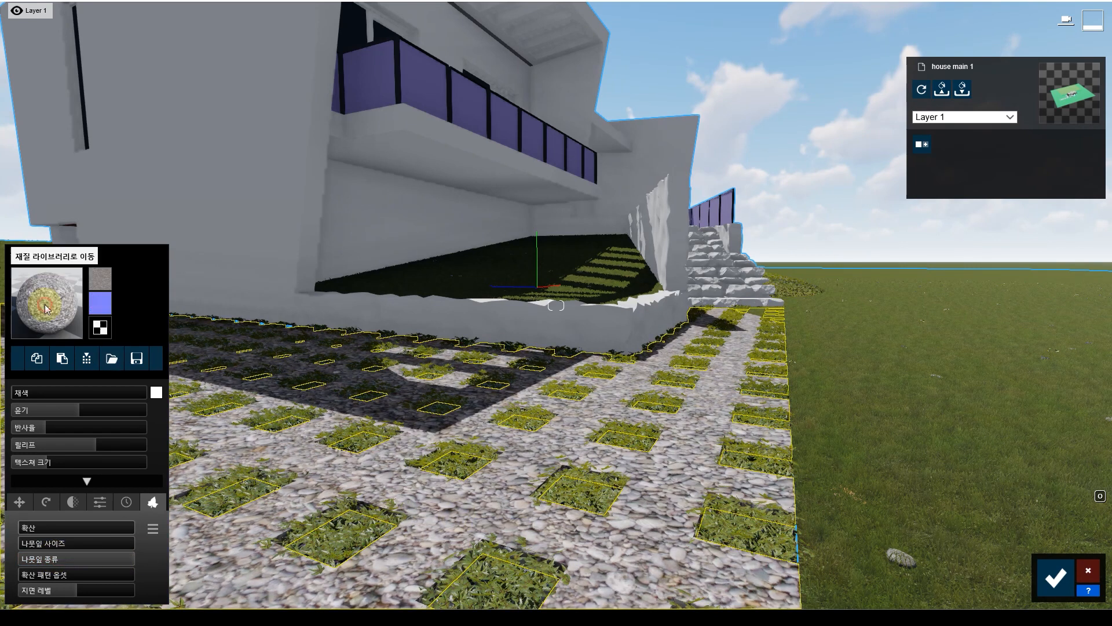
pyautogui.click(195, 458)
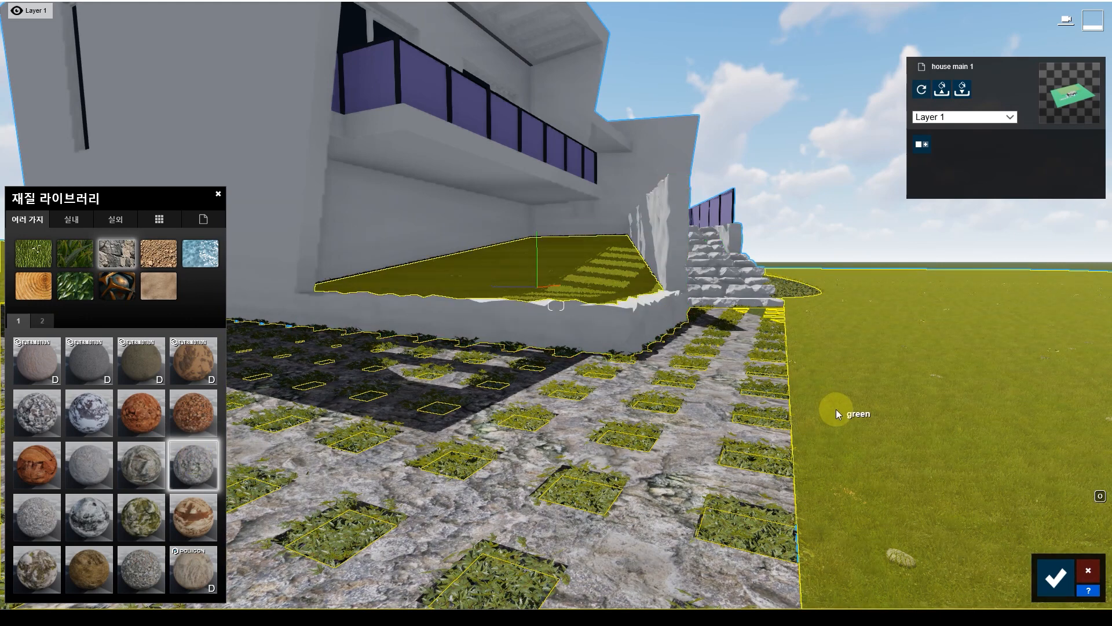
pyautogui.press('e')
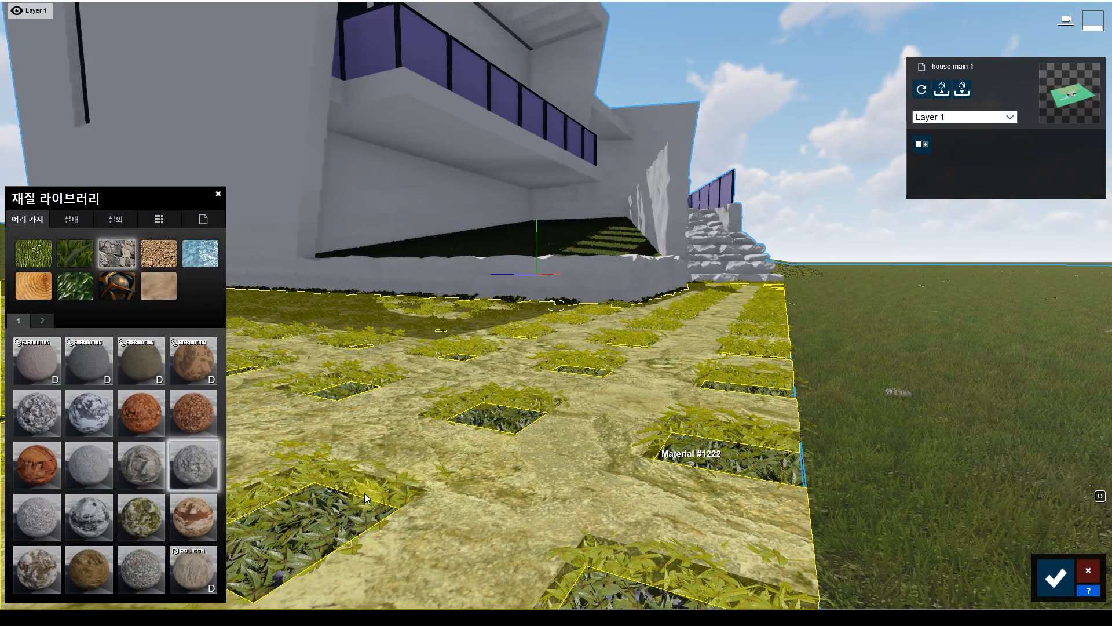
pyautogui.click(364, 492)
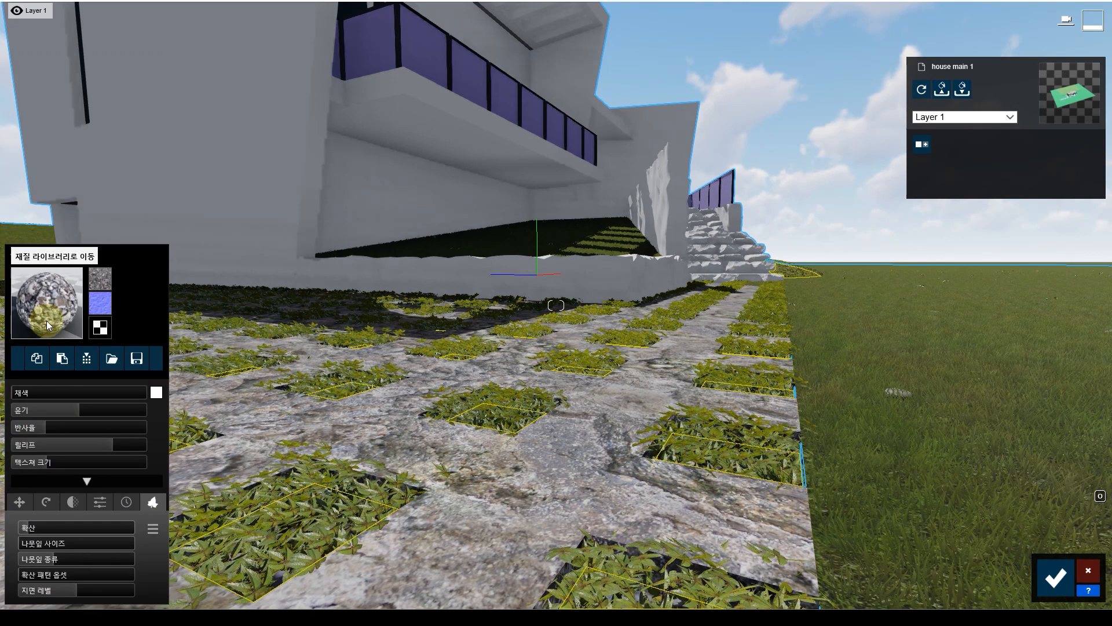
pyautogui.click(88, 484)
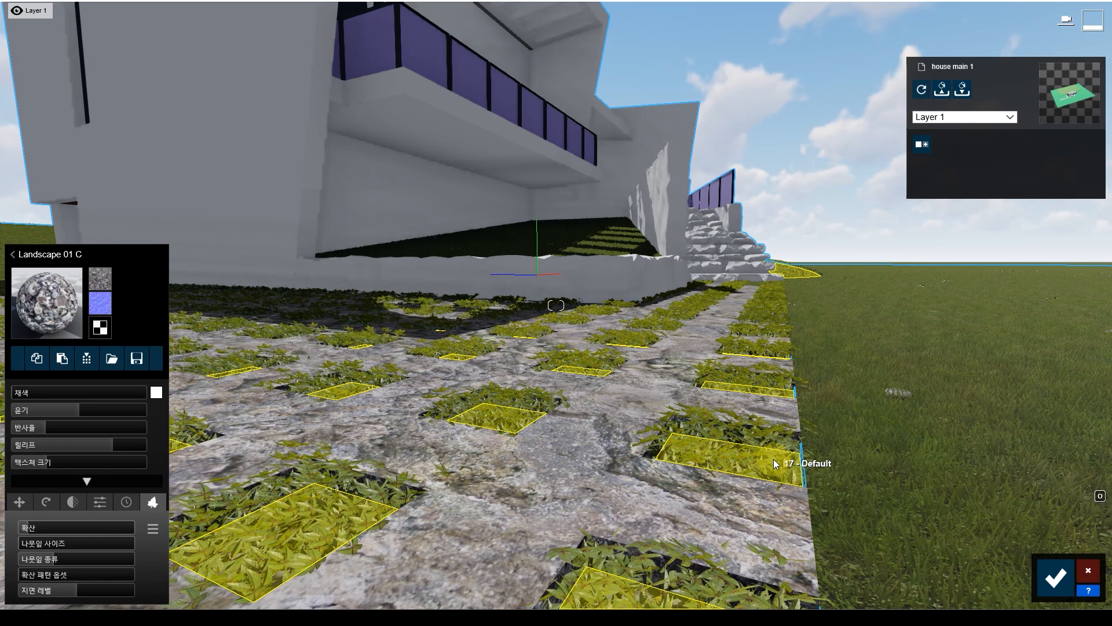
# - Set the paving's weathering to 0.4 and its edge setting to 0.5, and save the material changes
pyautogui.click(527, 492)
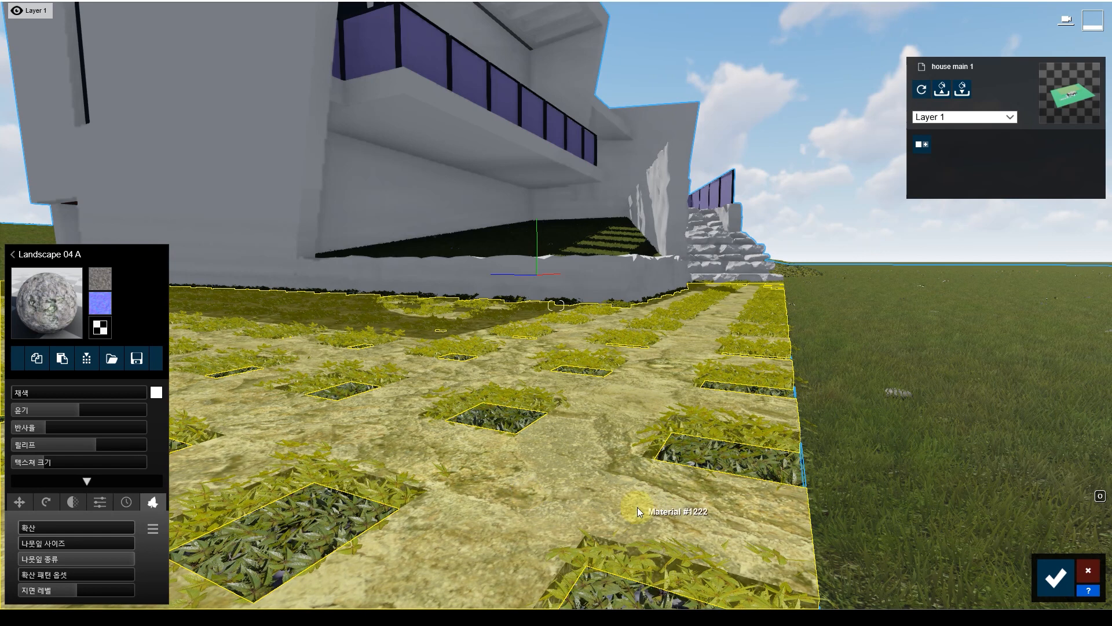
pyautogui.click(126, 501)
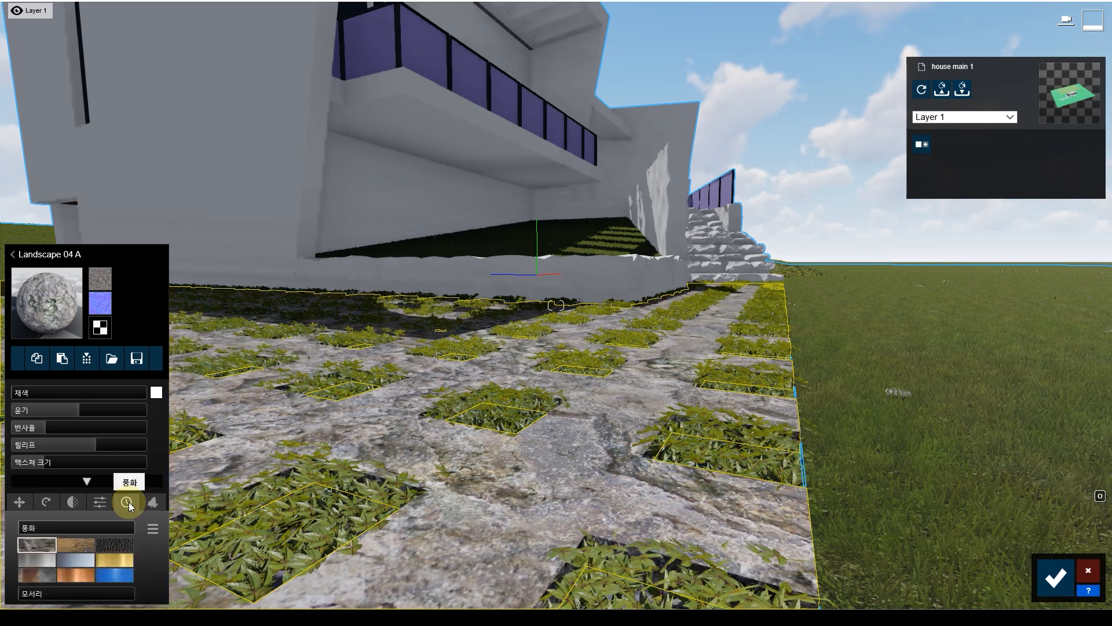
pyautogui.moveTo(25, 527); pyautogui.dragTo(63, 528)
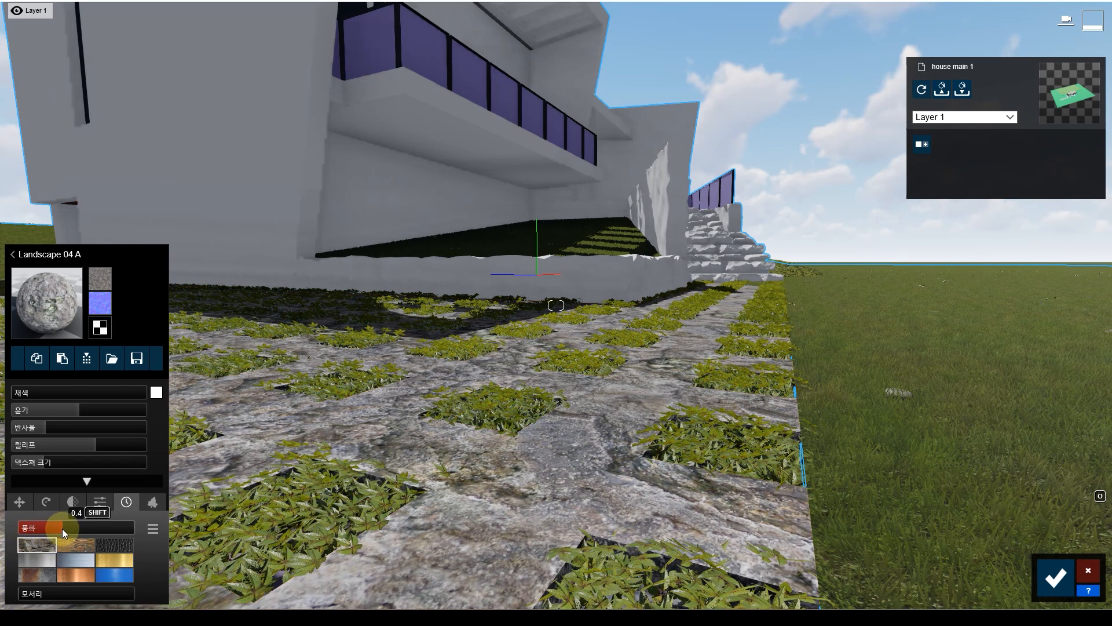
pyautogui.moveTo(27, 592); pyautogui.dragTo(73, 593)
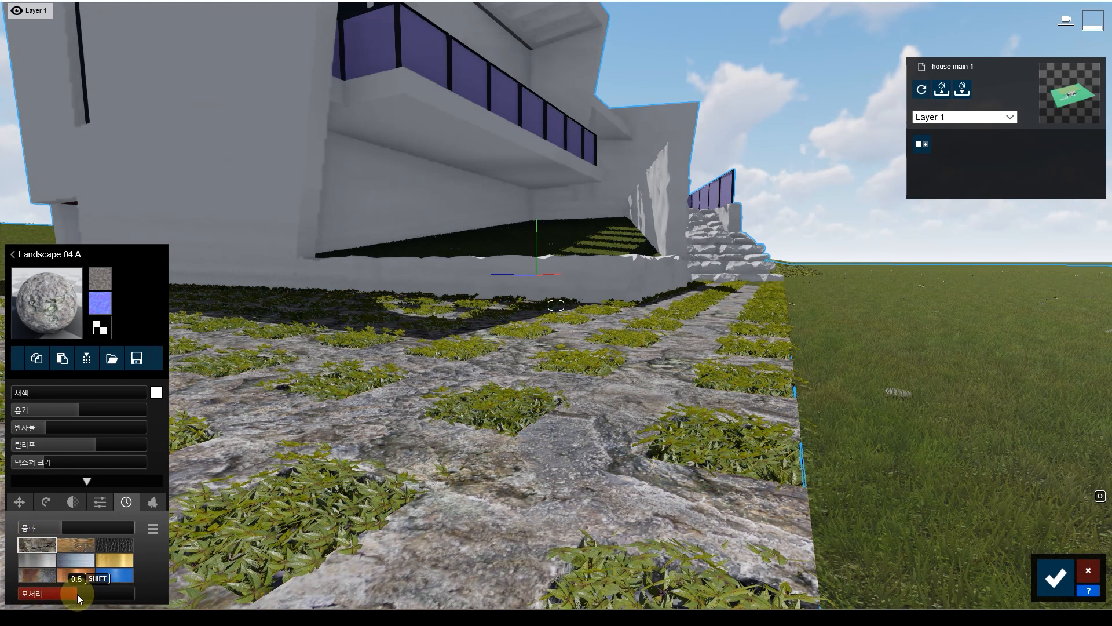
pyautogui.scroll(2, 638, 423)
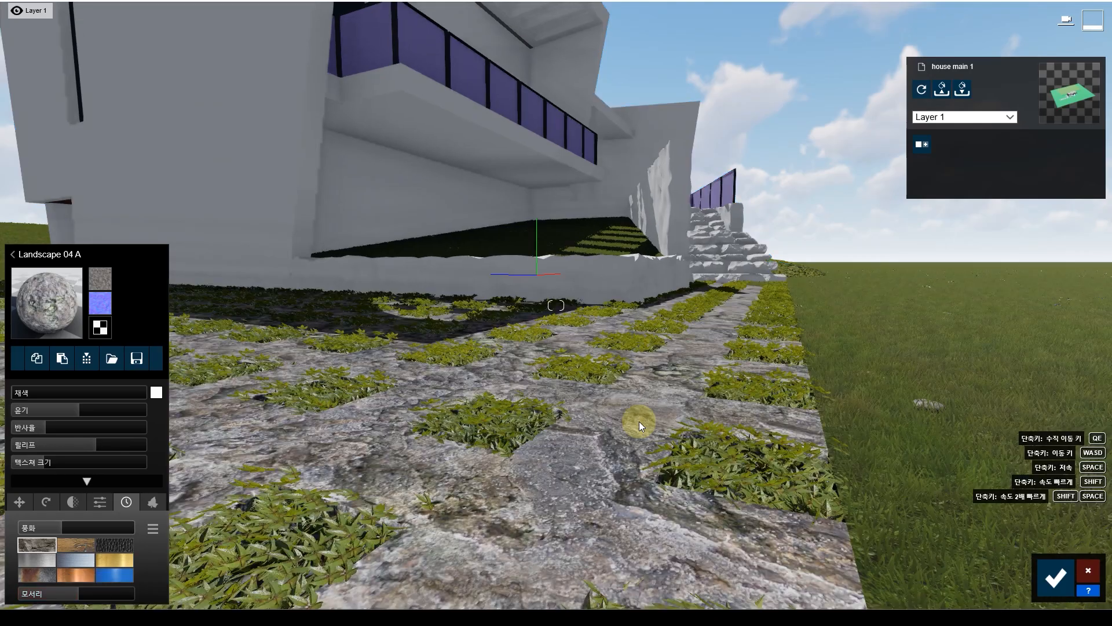
pyautogui.scroll(1, 570, 458)
pyautogui.click(570, 458)
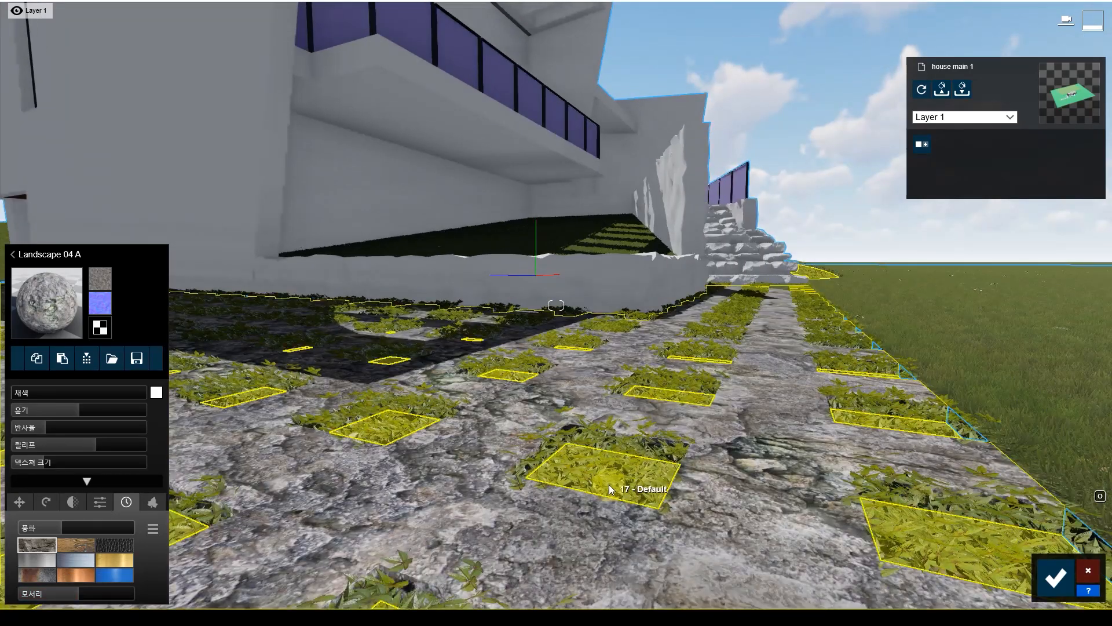
pyautogui.click(1058, 578)
# - Examine the paving and planted openings along the house, and reopen the paving's material settings
pyautogui.press('d')
pyautogui.moveTo(422, 454); pyautogui.dragTo(347, 460, button='right')
pyautogui.moveTo(590, 443); pyautogui.dragTo(526, 454, button='right')
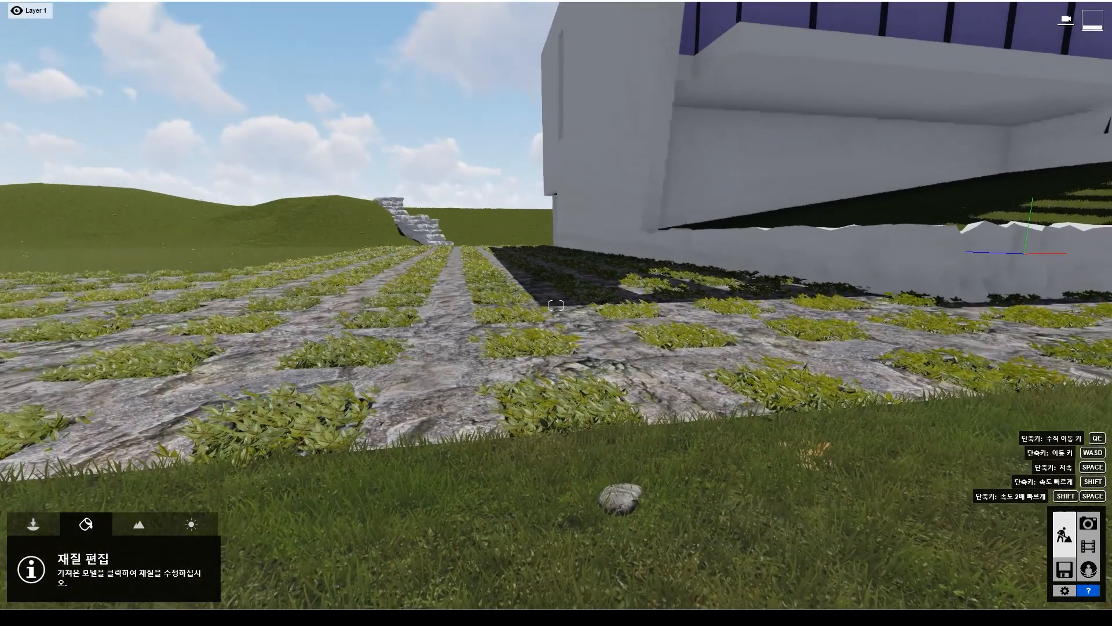
pyautogui.press('w')
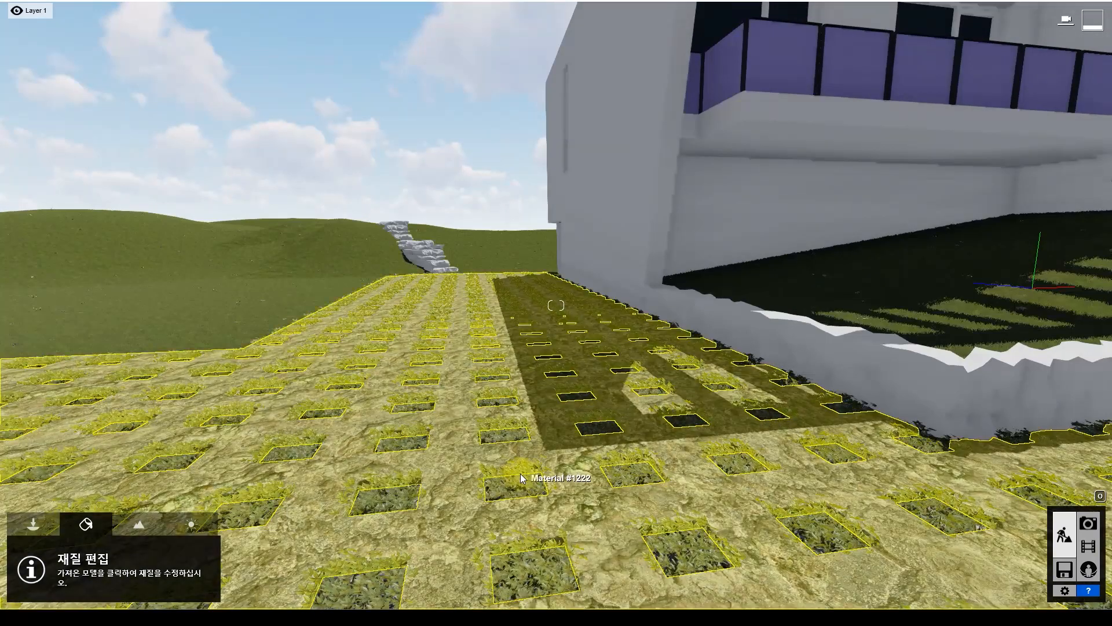
pyautogui.press('a')
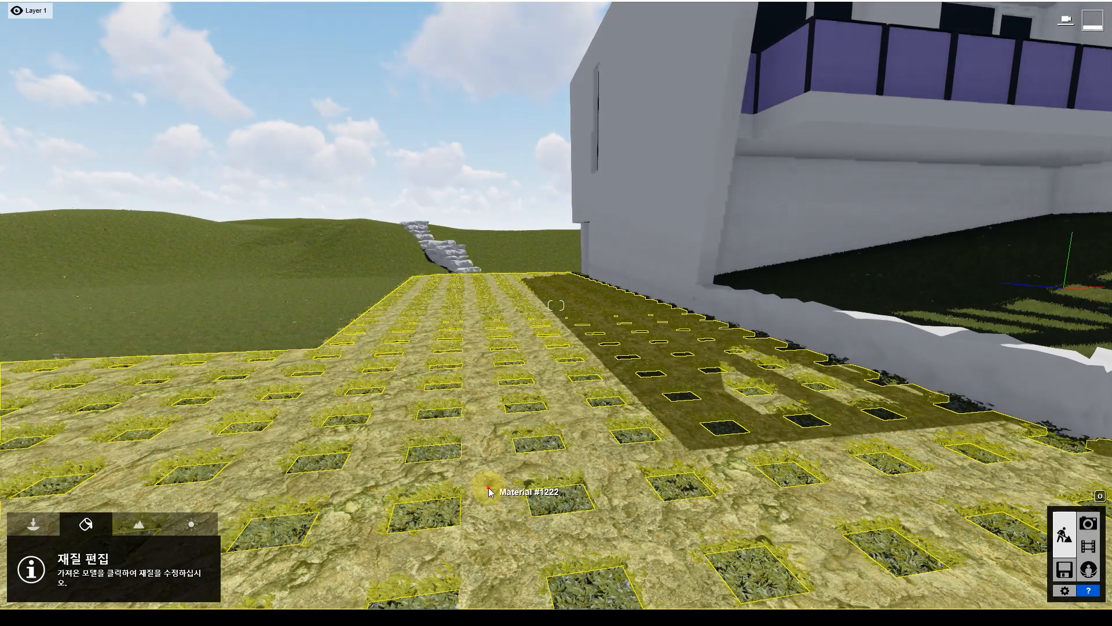
pyautogui.click(464, 559)
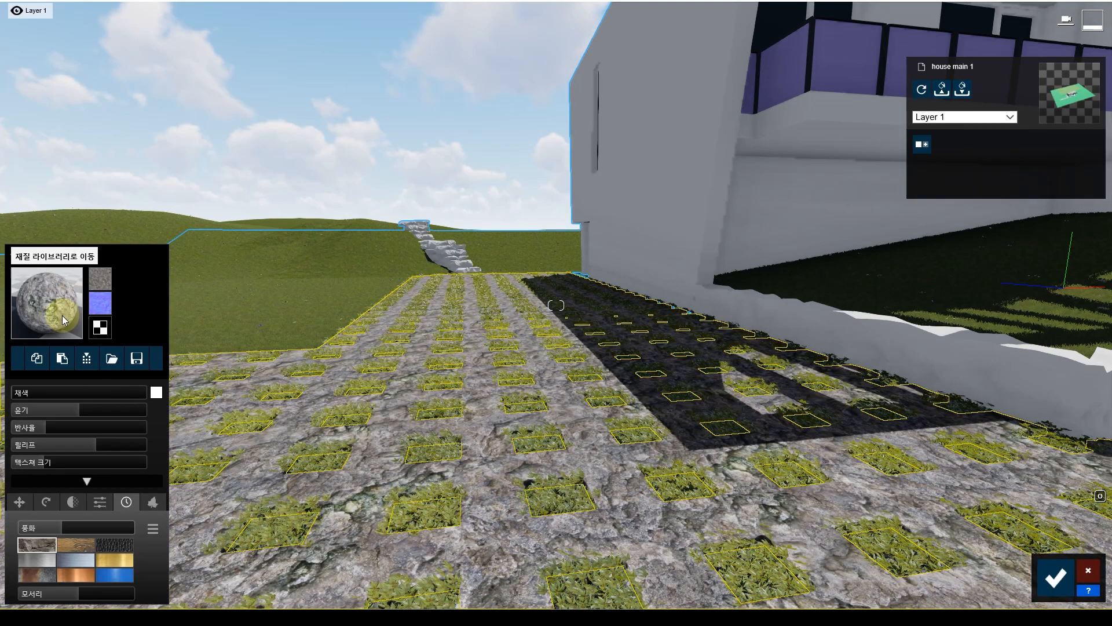
pyautogui.click(36, 358)
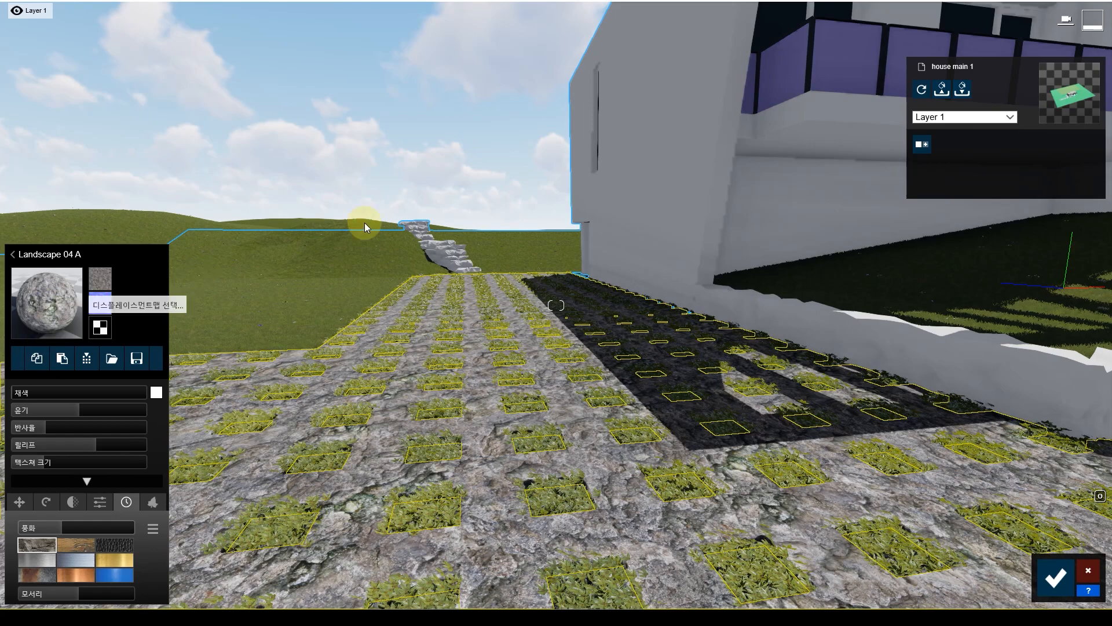
# - Give the rock steps beyond the paving the same Landscape 04 A stone material as the paving, and inspect the result up close
pyautogui.press('w')
pyautogui.press('q')
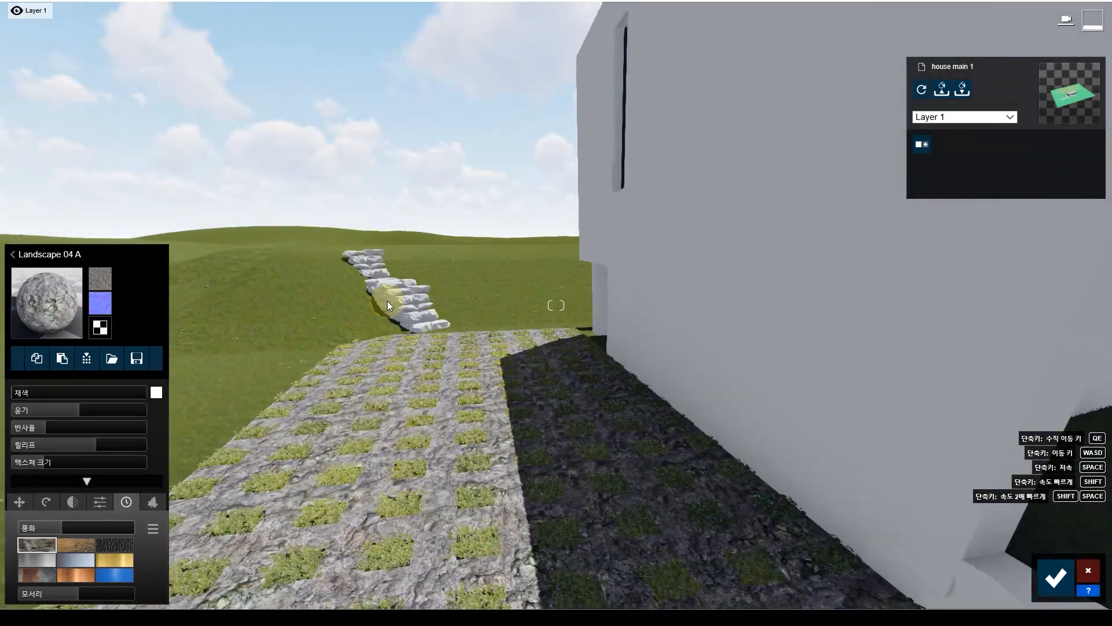
pyautogui.press('a')
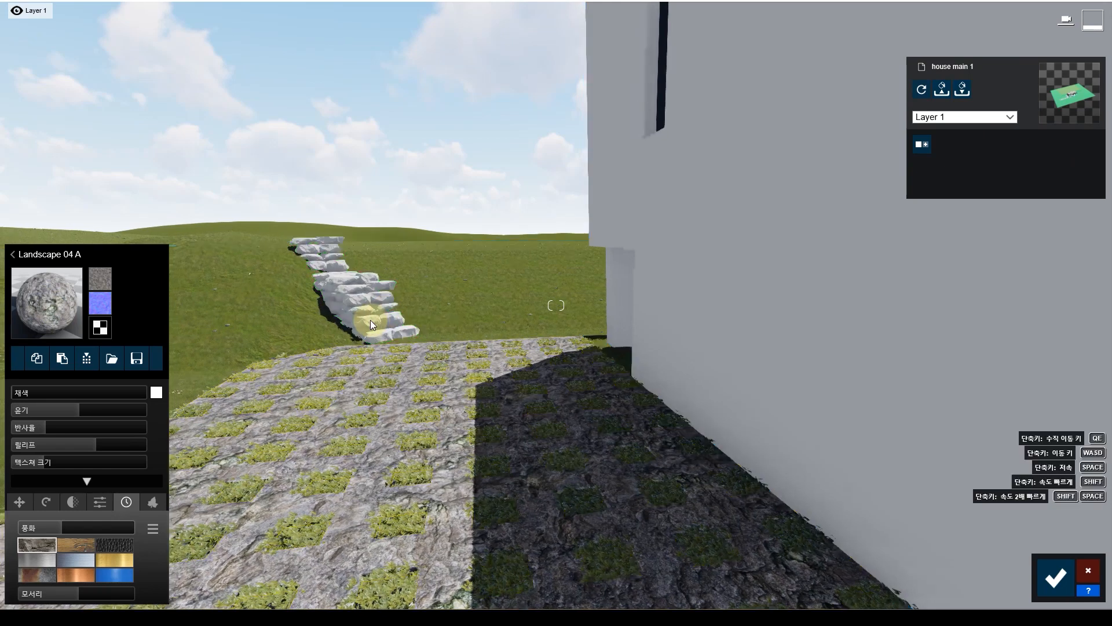
pyautogui.click(412, 325)
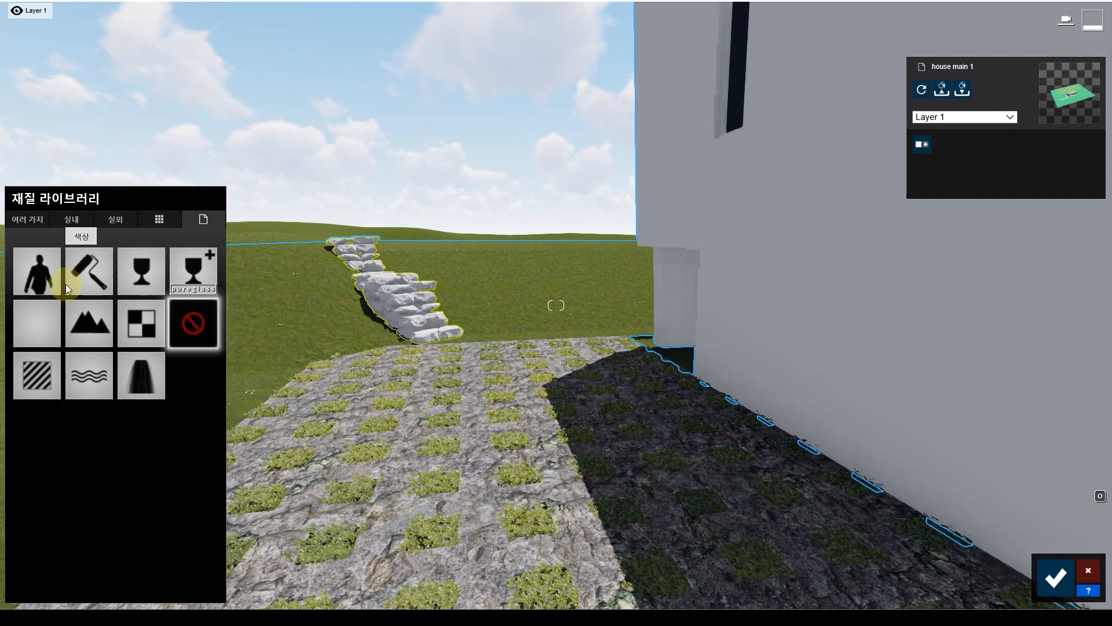
pyautogui.click(85, 272)
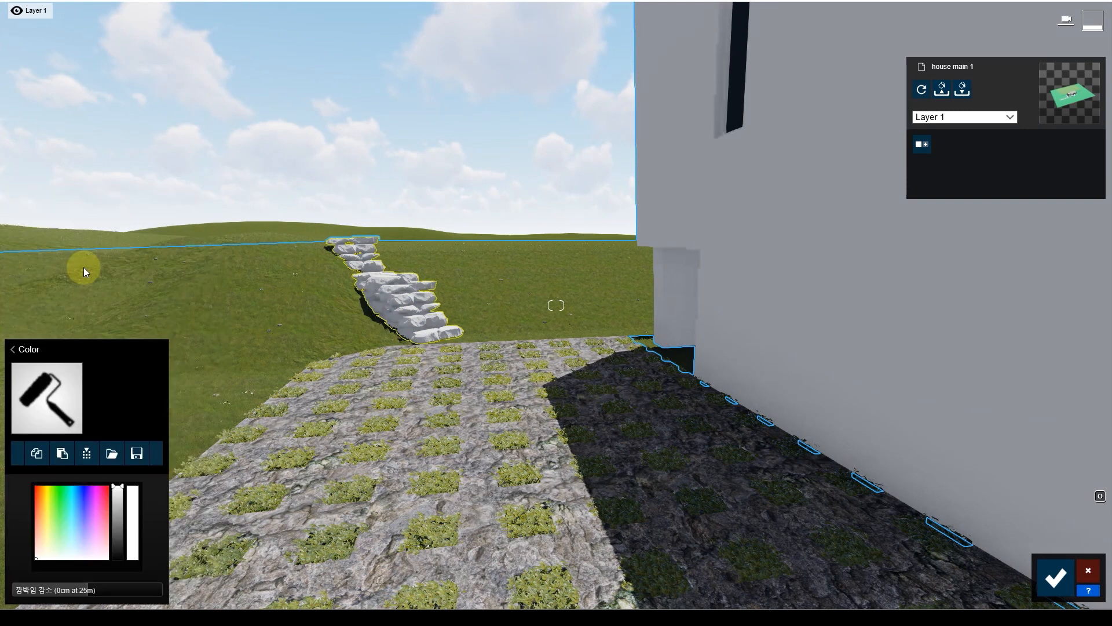
pyautogui.click(62, 453)
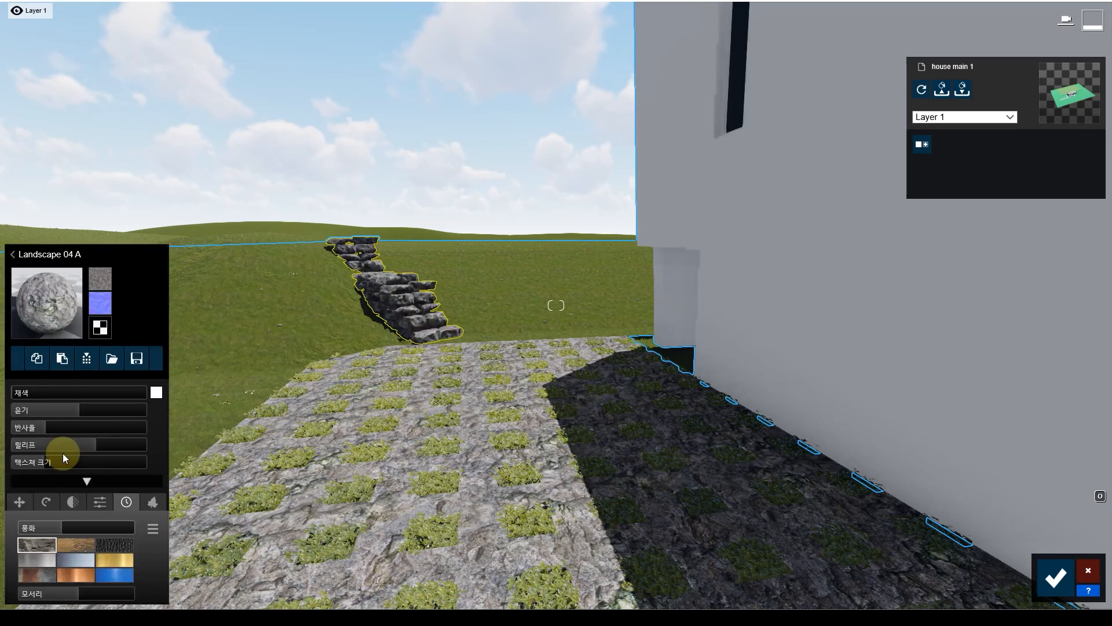
pyautogui.moveTo(311, 317); pyautogui.dragTo(312, 317, button='right')
pyautogui.press('w')
pyautogui.press('a')
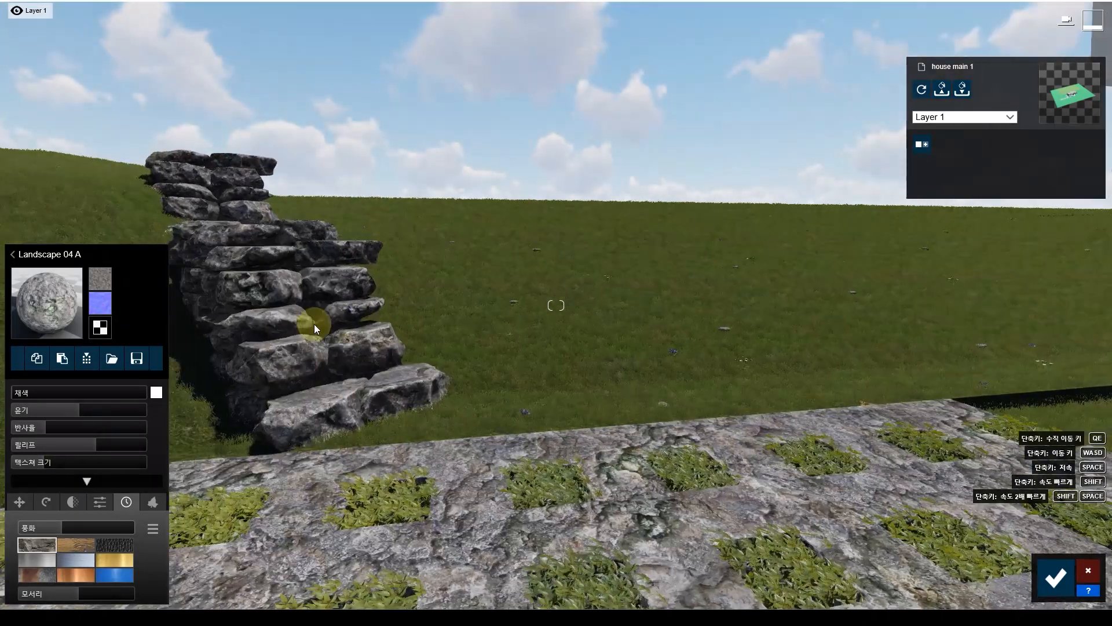
pyautogui.click(409, 495)
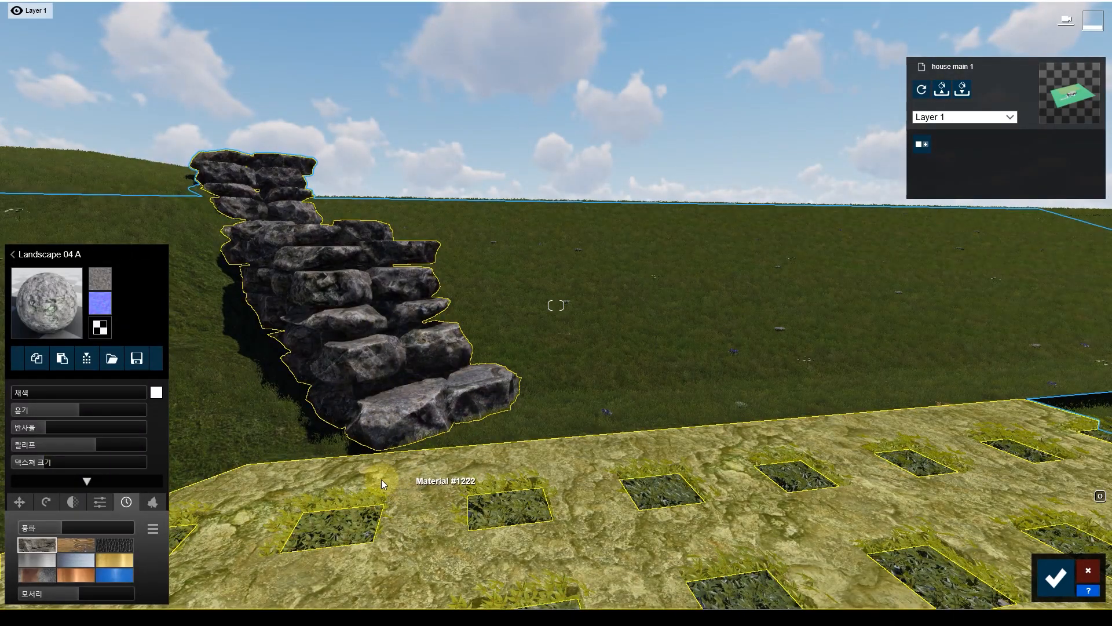
# - Give the rough retaining walls beside the entrance stairs the copied Landscape 04 A stone material
pyautogui.press('s')
pyautogui.moveTo(340, 330); pyautogui.dragTo(504, 332, button='right')
pyautogui.moveTo(406, 463); pyautogui.dragTo(444, 463, button='right')
pyautogui.press('d')
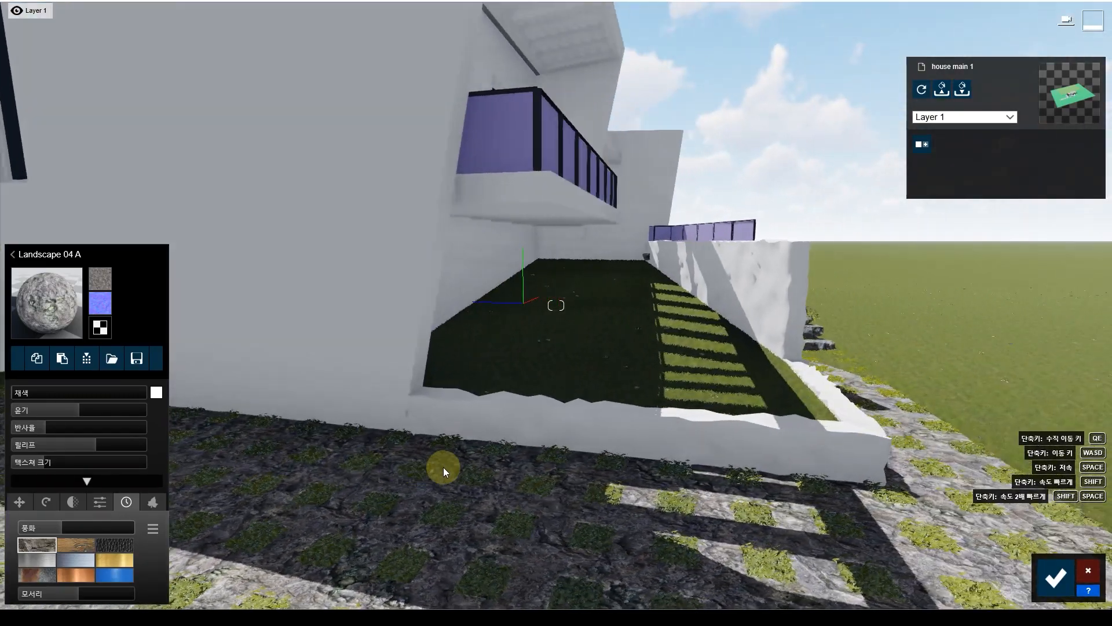
pyautogui.press('d')
pyautogui.moveTo(507, 442); pyautogui.dragTo(579, 406, button='right')
pyautogui.press('w')
pyautogui.press('d')
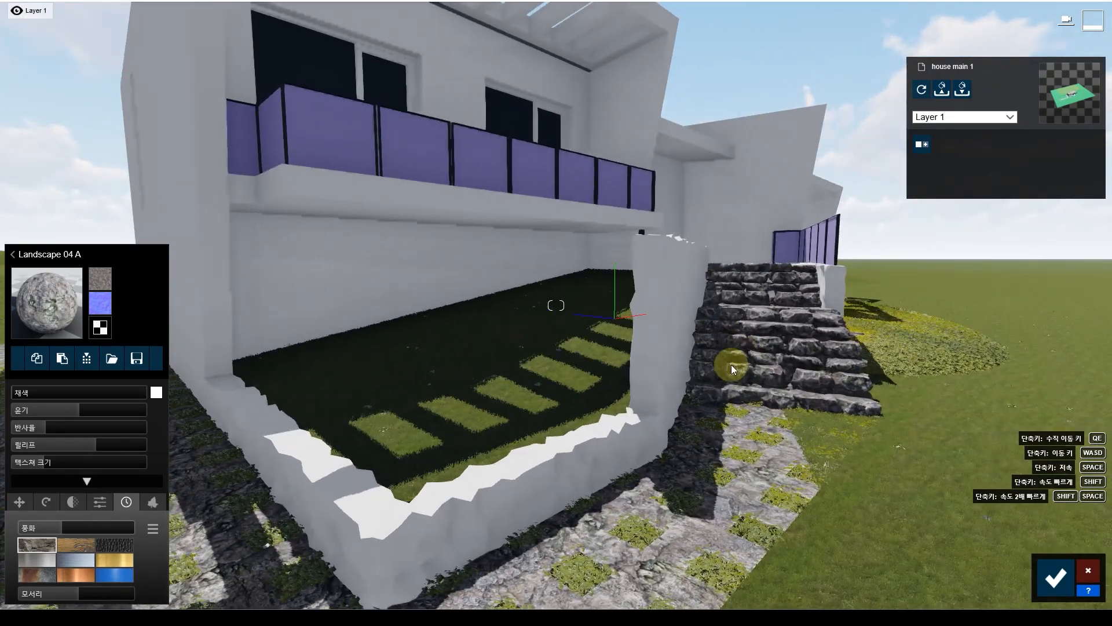
pyautogui.press('d')
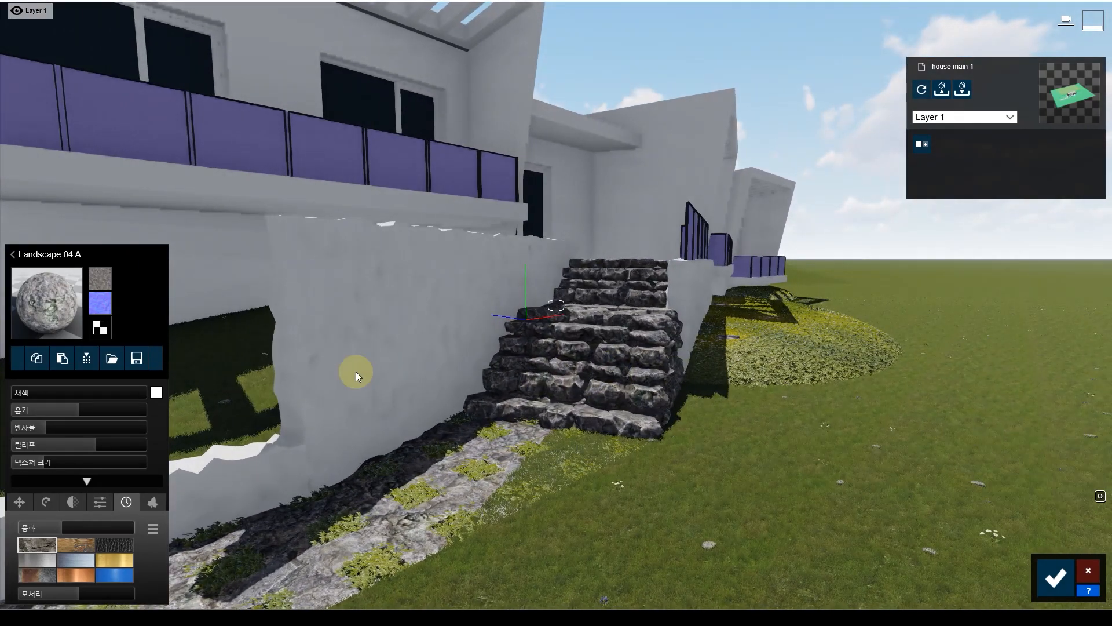
pyautogui.click(355, 370)
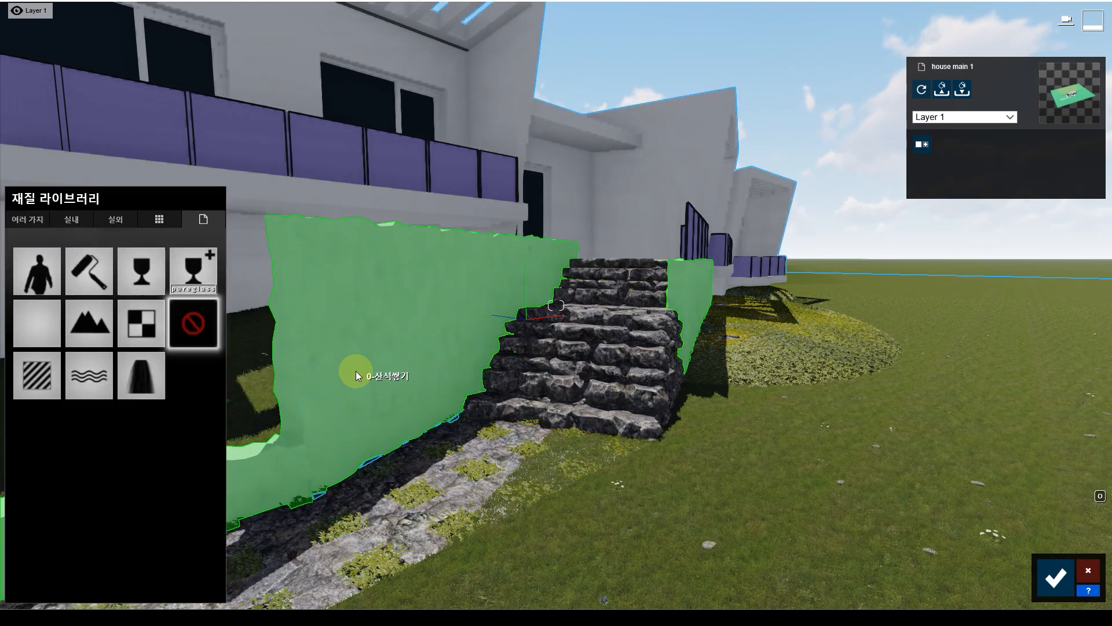
pyautogui.click(96, 271)
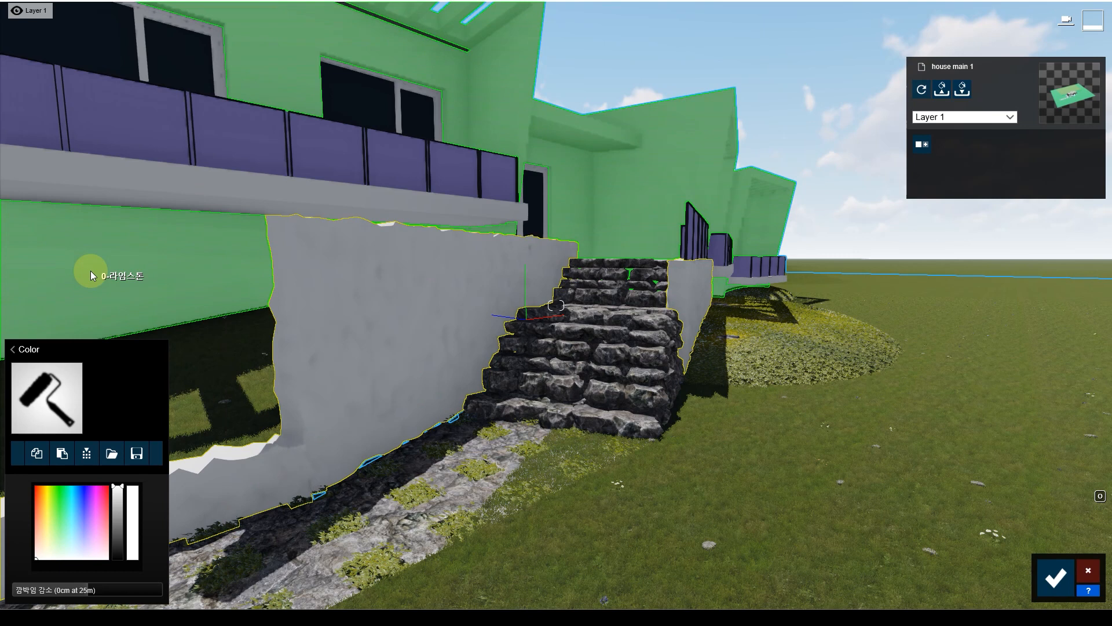
pyautogui.click(60, 454)
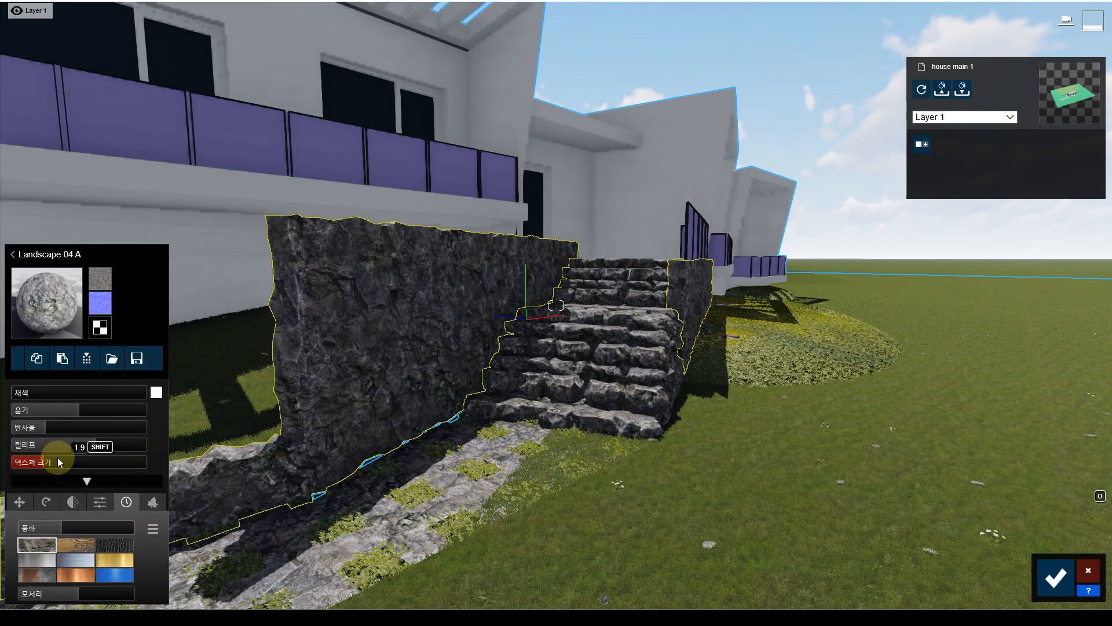
pyautogui.scroll(3, 395, 399)
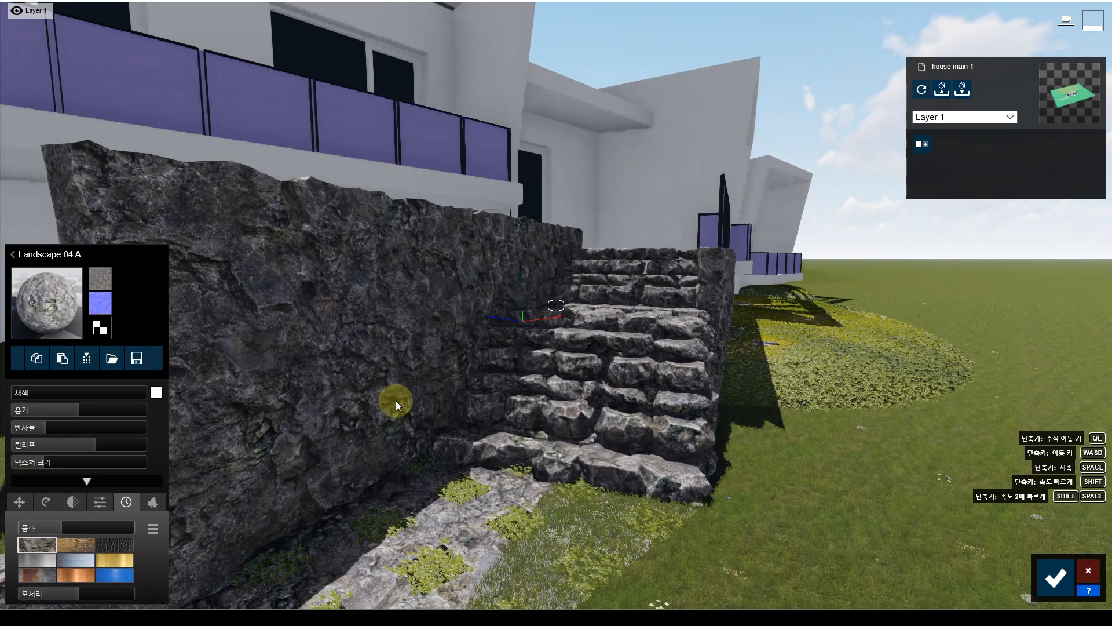
# - Add foliage to the retaining walls' stone with a spread of 0.1 and a low leaf type setting
pyautogui.moveTo(459, 451); pyautogui.dragTo(742, 332, button='right')
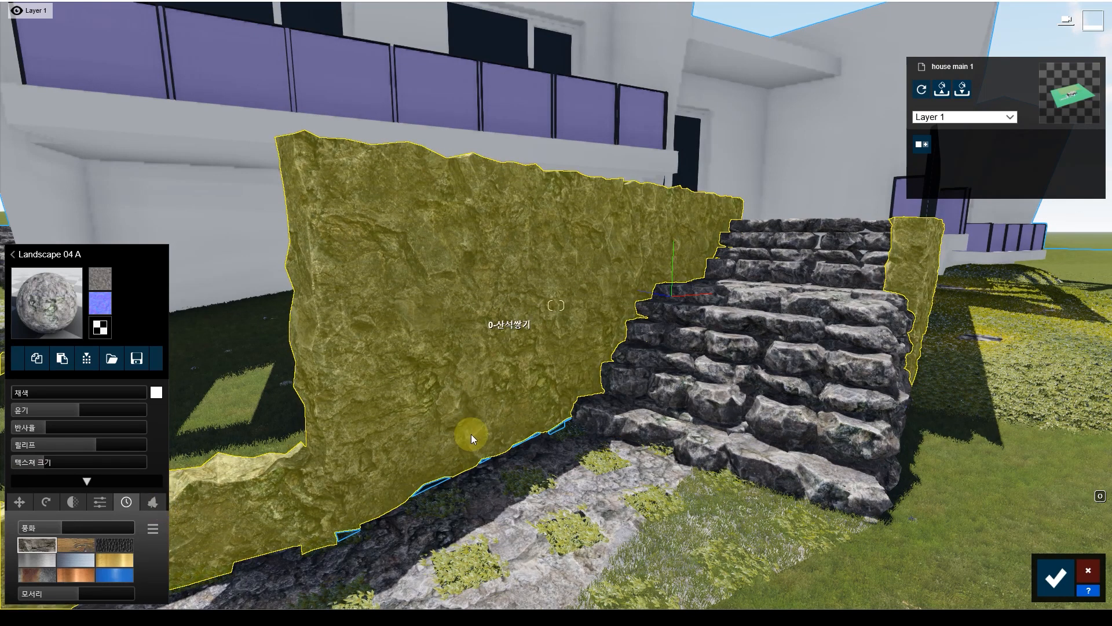
pyautogui.click(153, 501)
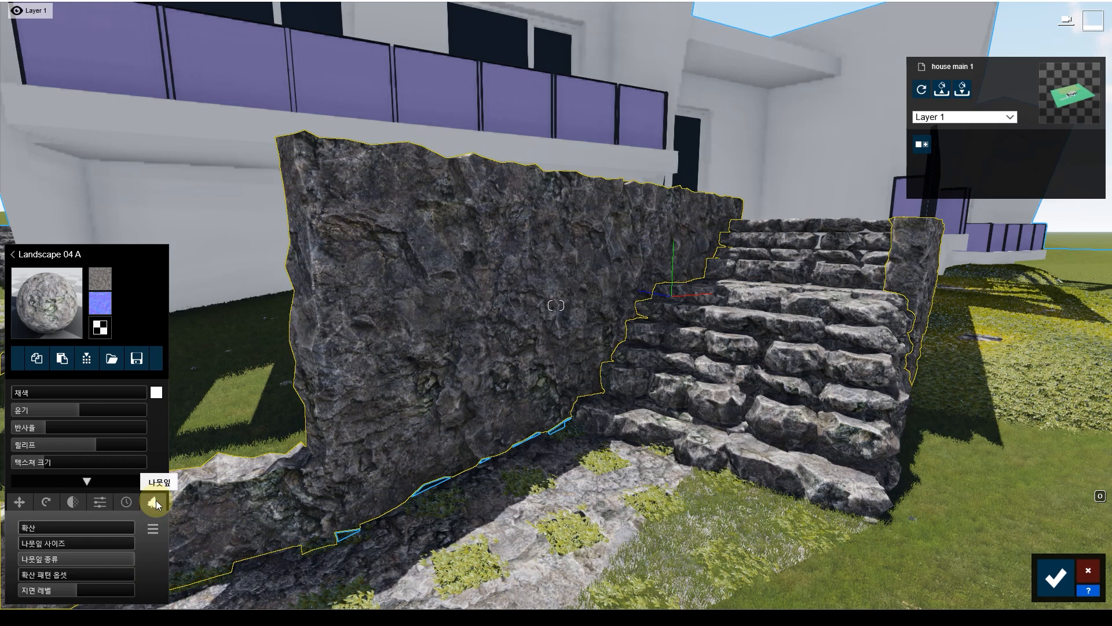
pyautogui.click(34, 527)
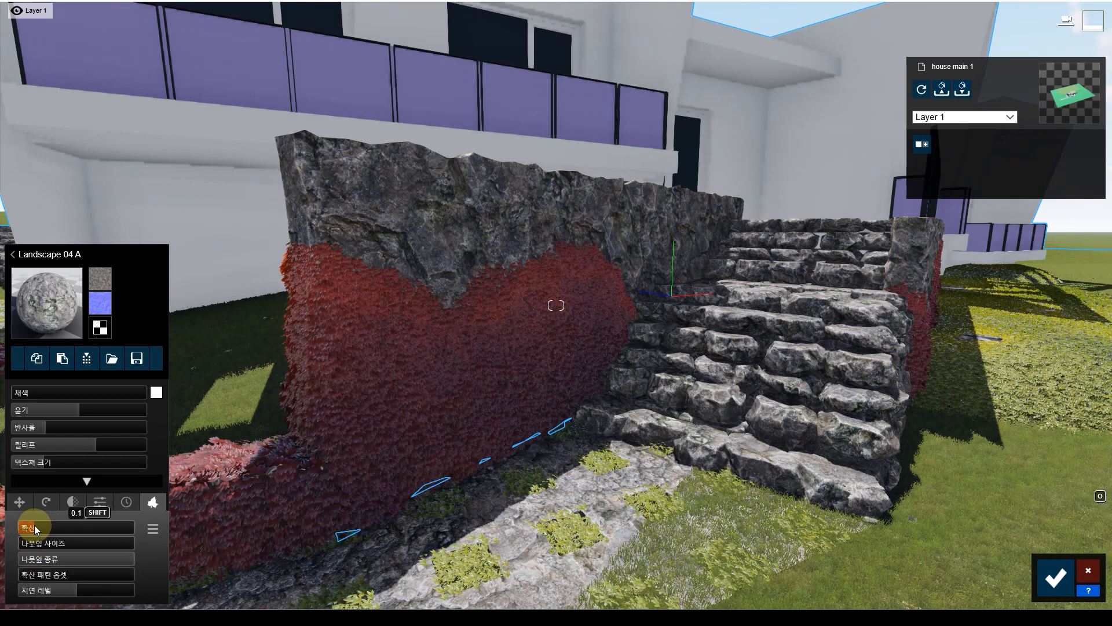
pyautogui.moveTo(112, 558); pyautogui.dragTo(54, 558)
# - Examine the foliage-covered retaining walls and rock stairs from several sides of the house front
pyautogui.moveTo(329, 482); pyautogui.dragTo(399, 476, button='right')
pyautogui.press('a')
pyautogui.press('s')
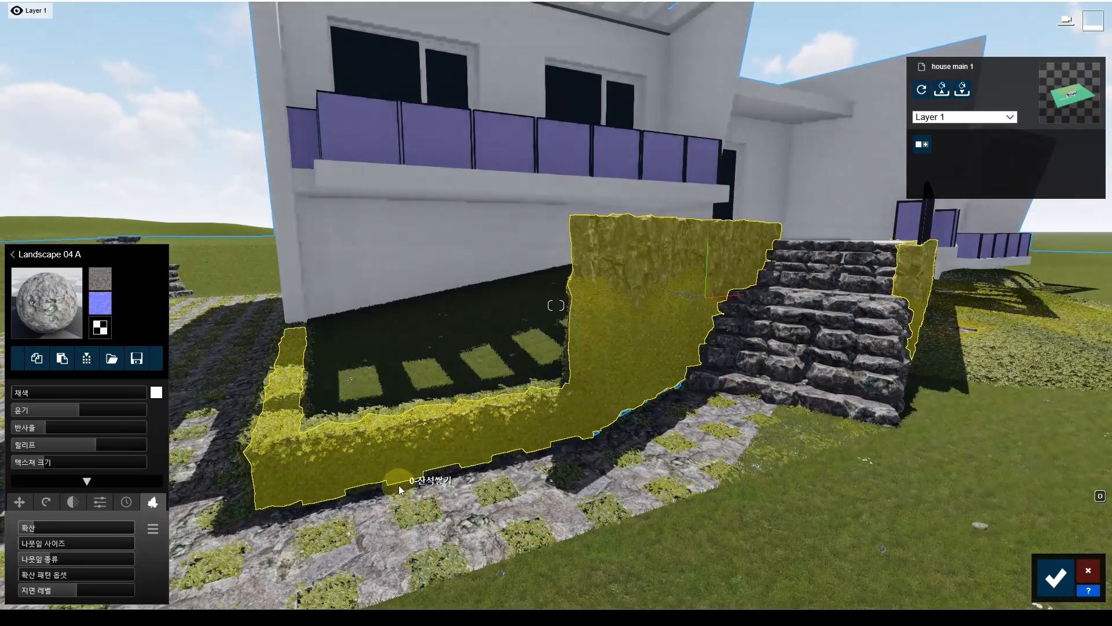
pyautogui.press('d')
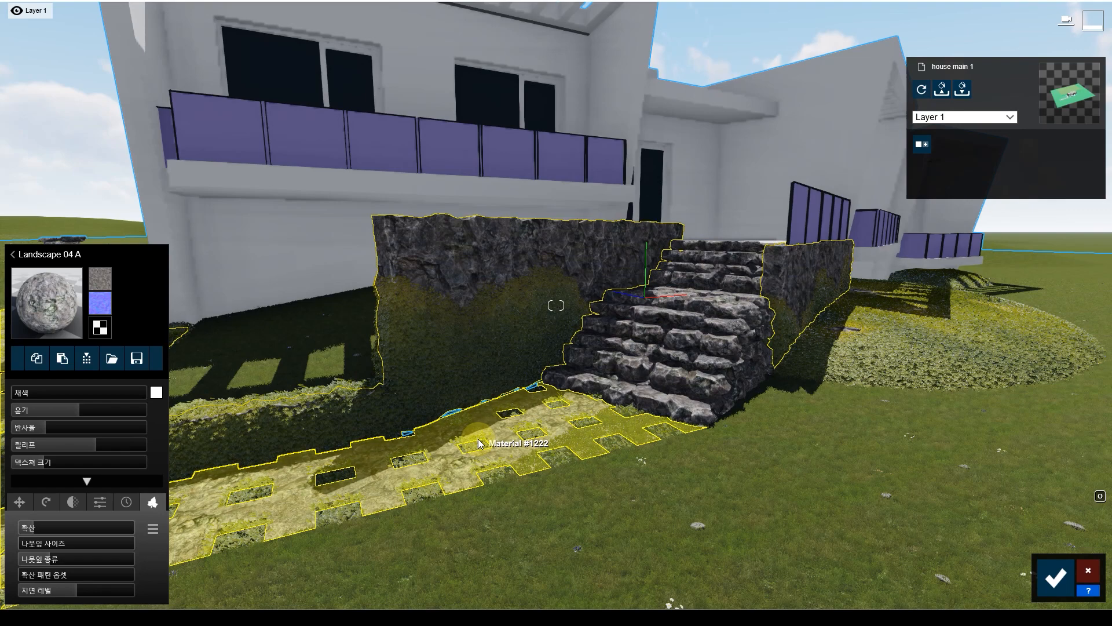
pyautogui.press('d')
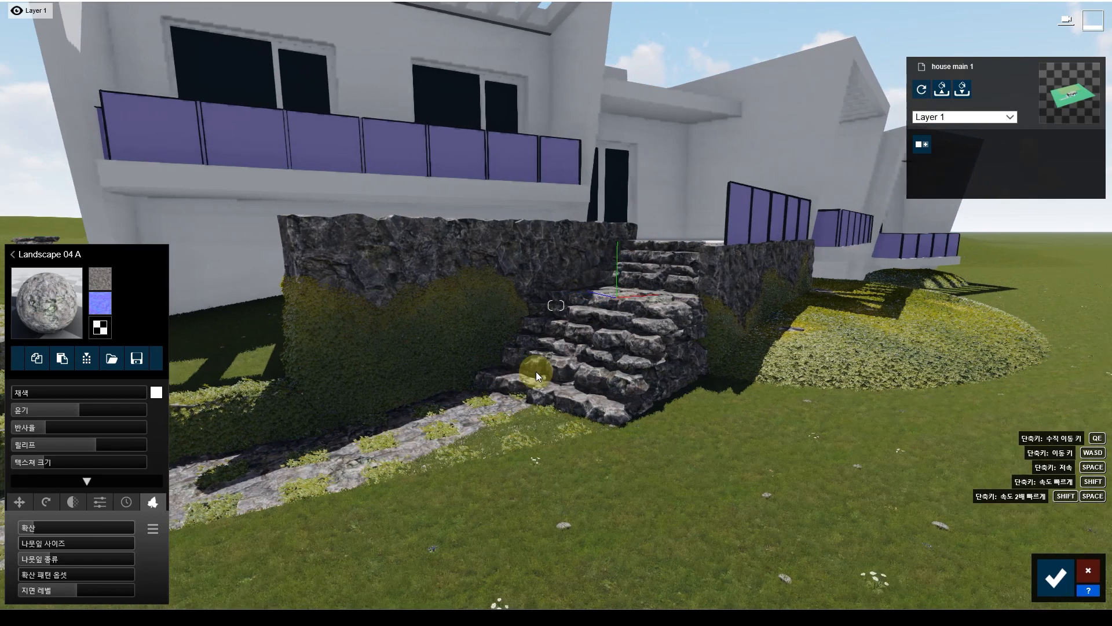
pyautogui.press('d')
pyautogui.moveTo(636, 429); pyautogui.dragTo(589, 430, button='right')
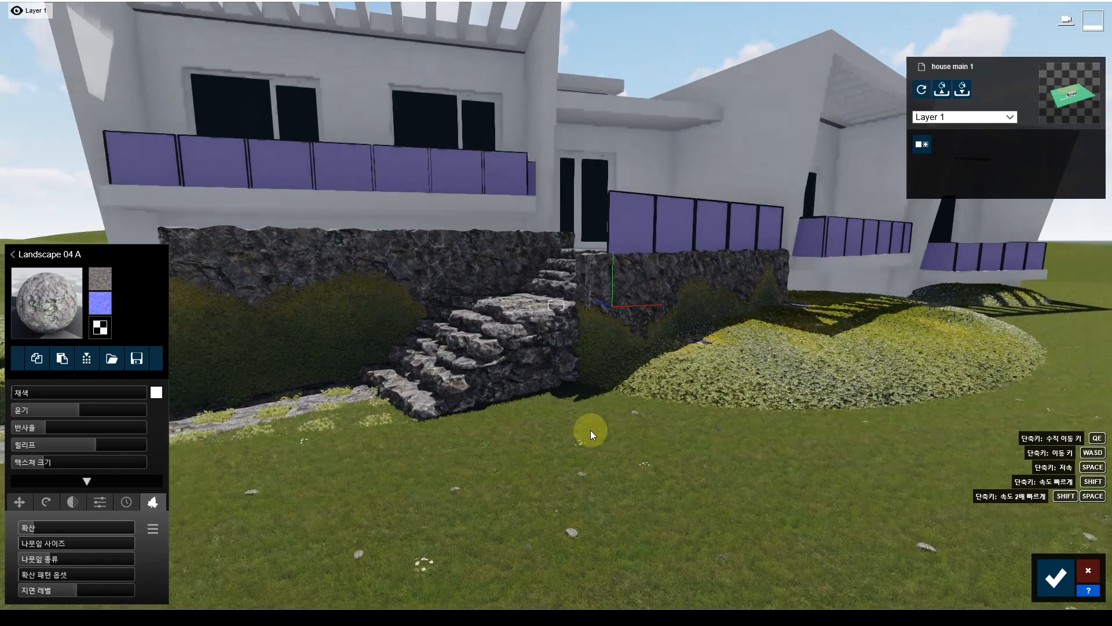
pyautogui.press('a')
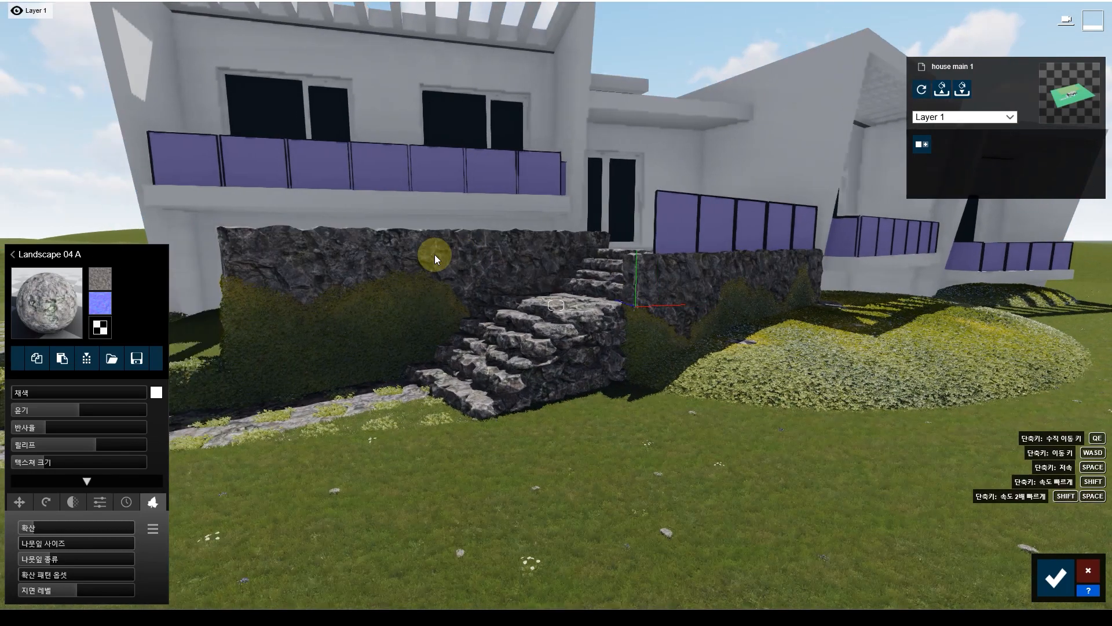
pyautogui.press('w')
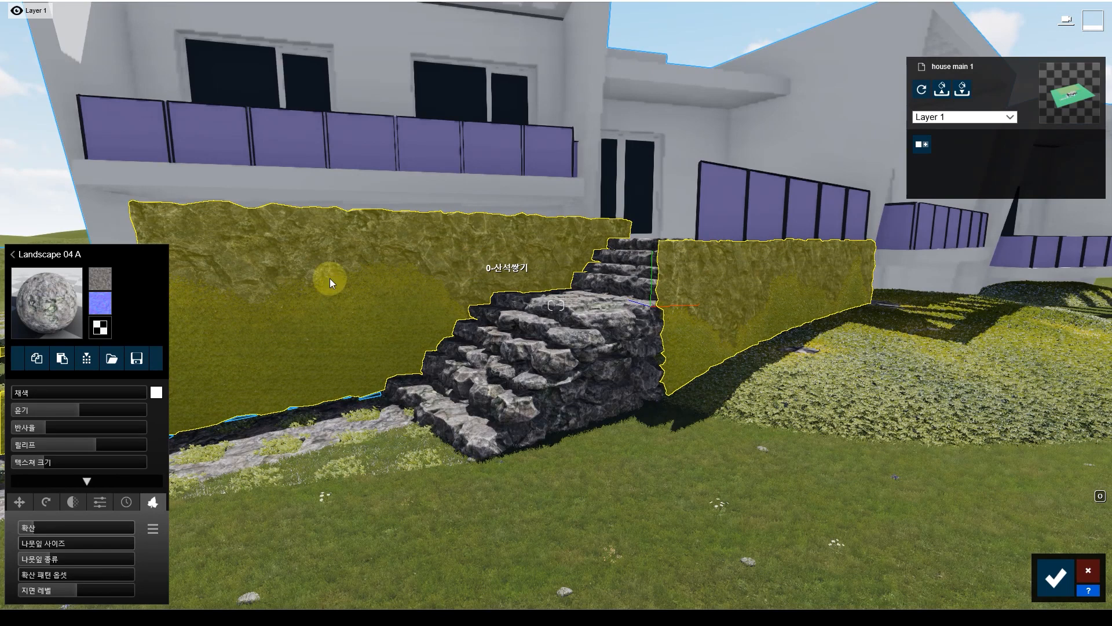
# - Replace the retaining walls' material with Polii Cobblestone 003 2K from the outdoor stone materials
pyautogui.click(60, 297)
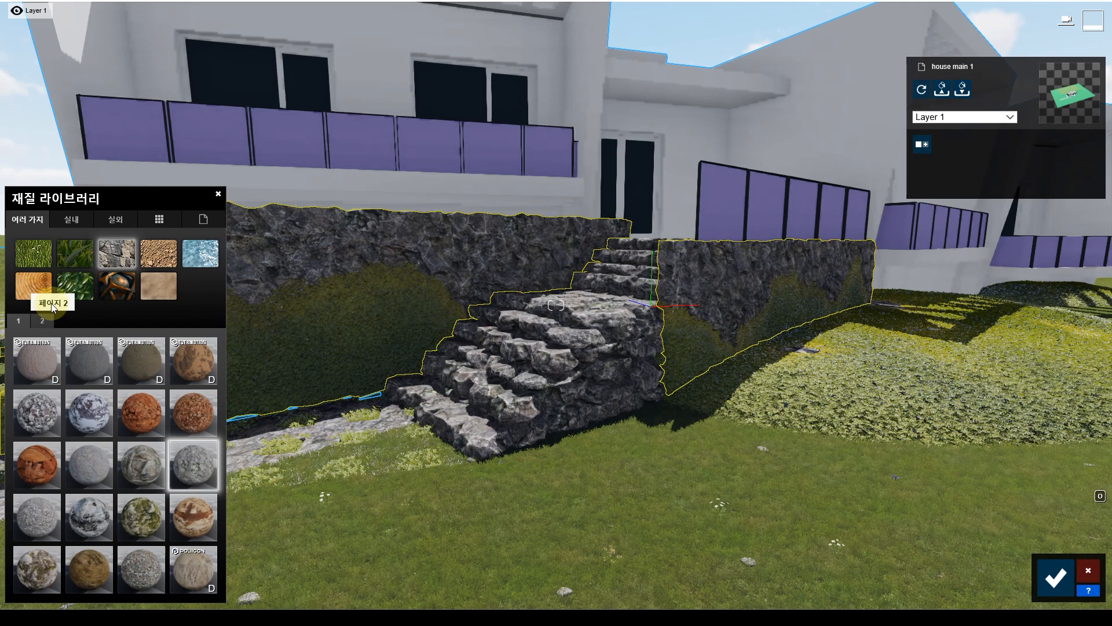
pyautogui.click(120, 220)
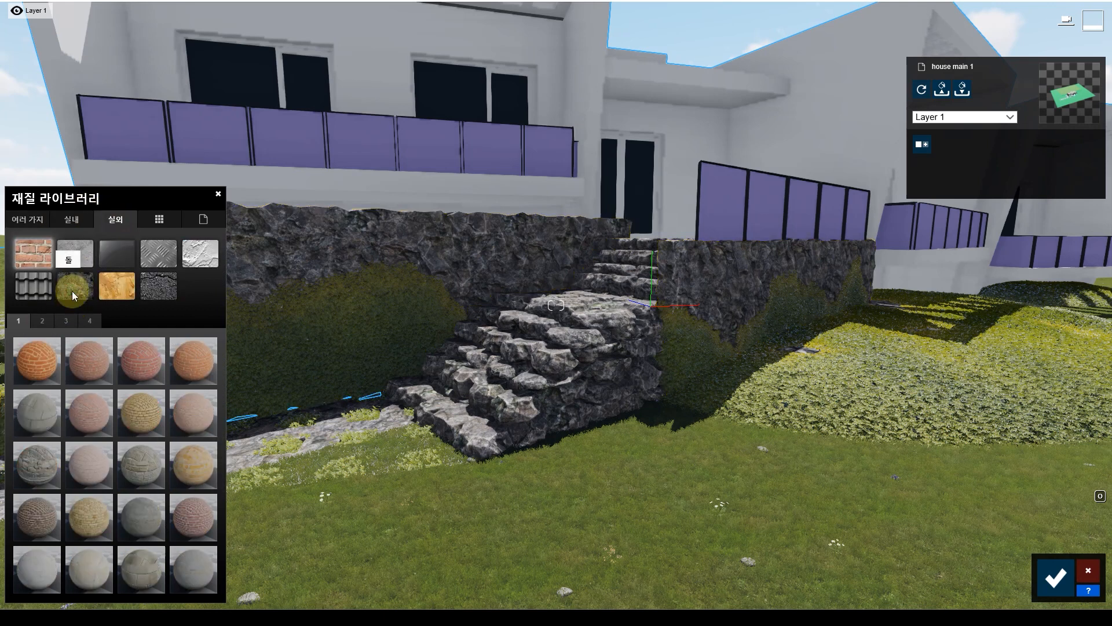
pyautogui.click(72, 291)
pyautogui.click(134, 353)
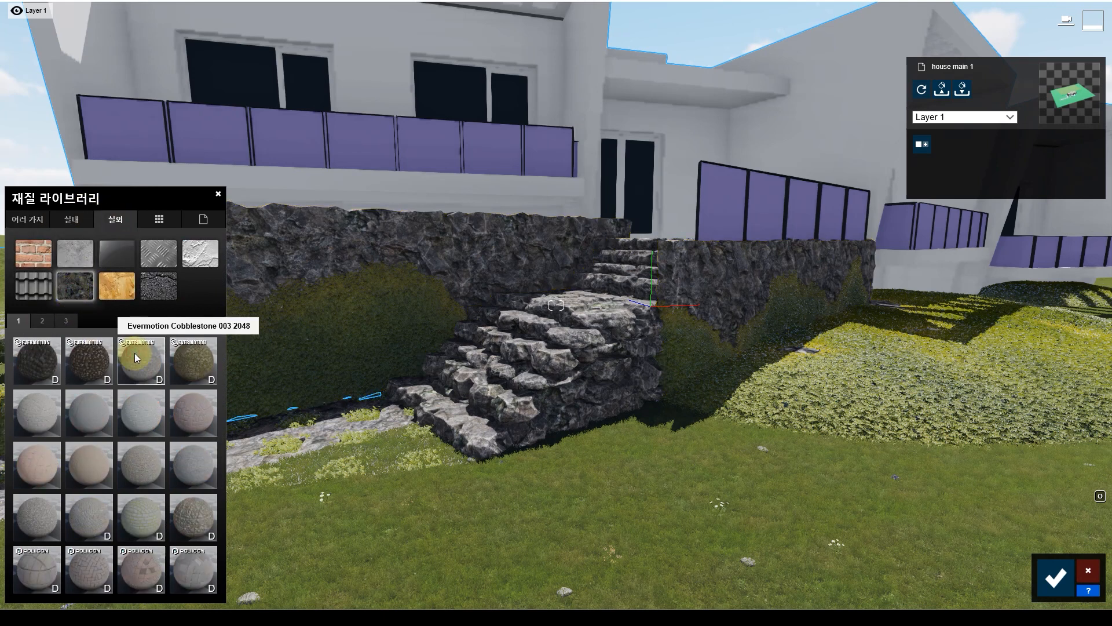
pyautogui.click(32, 520)
pyautogui.press('a')
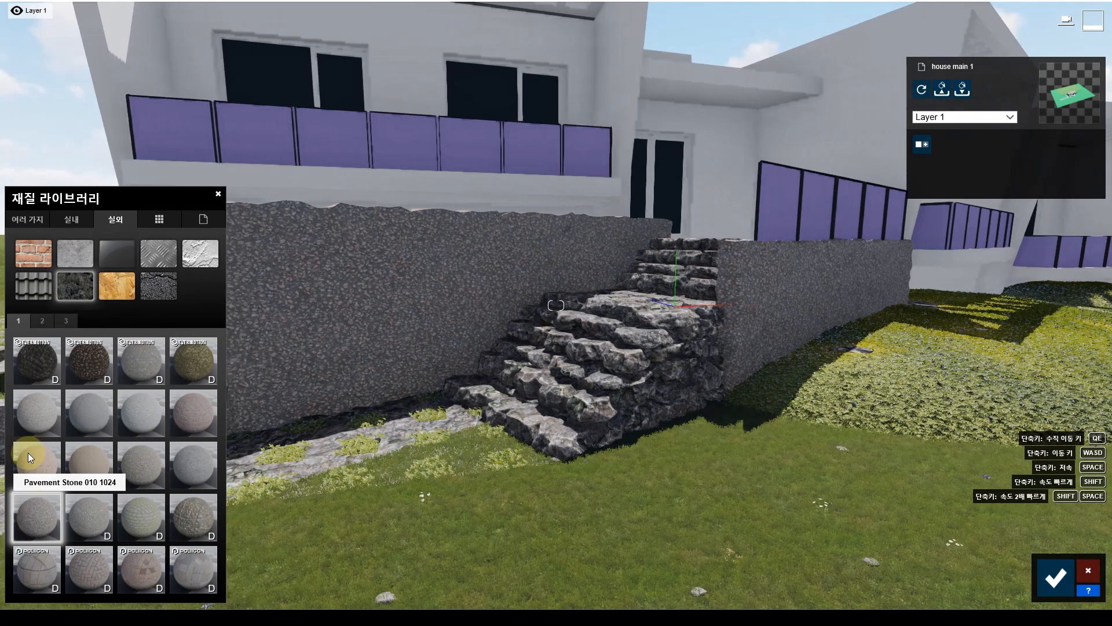
pyautogui.click(42, 320)
pyautogui.click(42, 470)
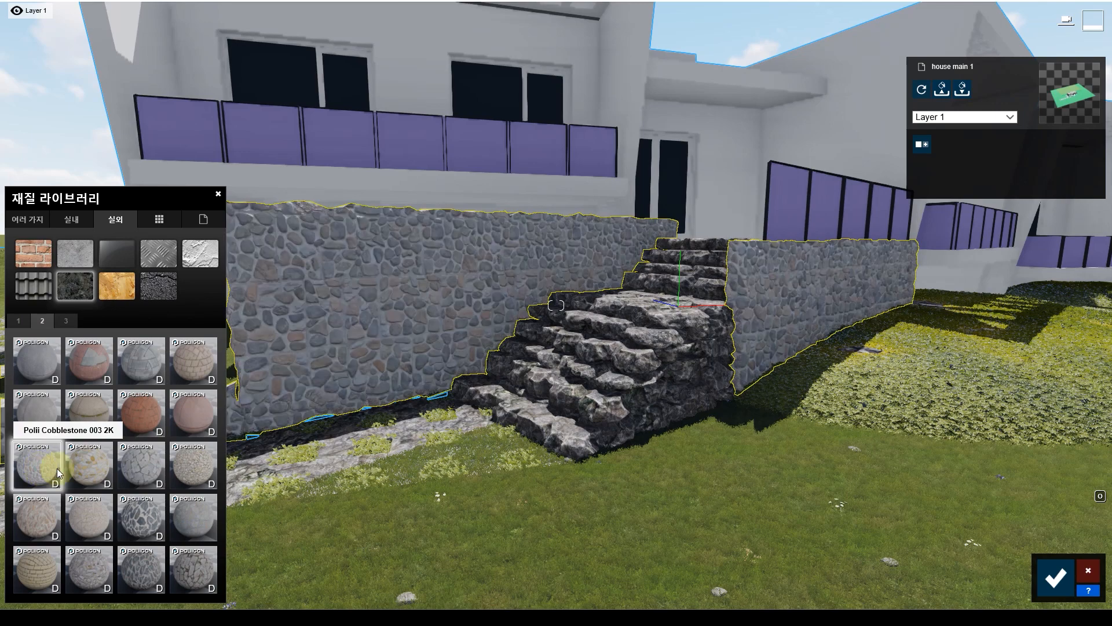
pyautogui.press('a')
pyautogui.moveTo(366, 470); pyautogui.dragTo(394, 463, button='right')
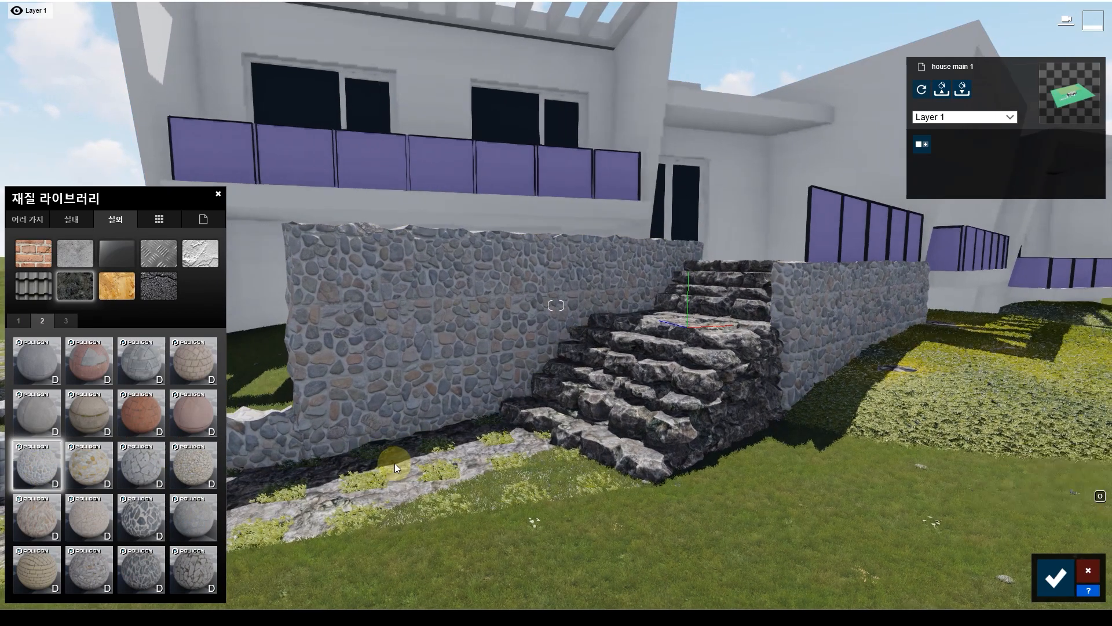
pyautogui.press('e')
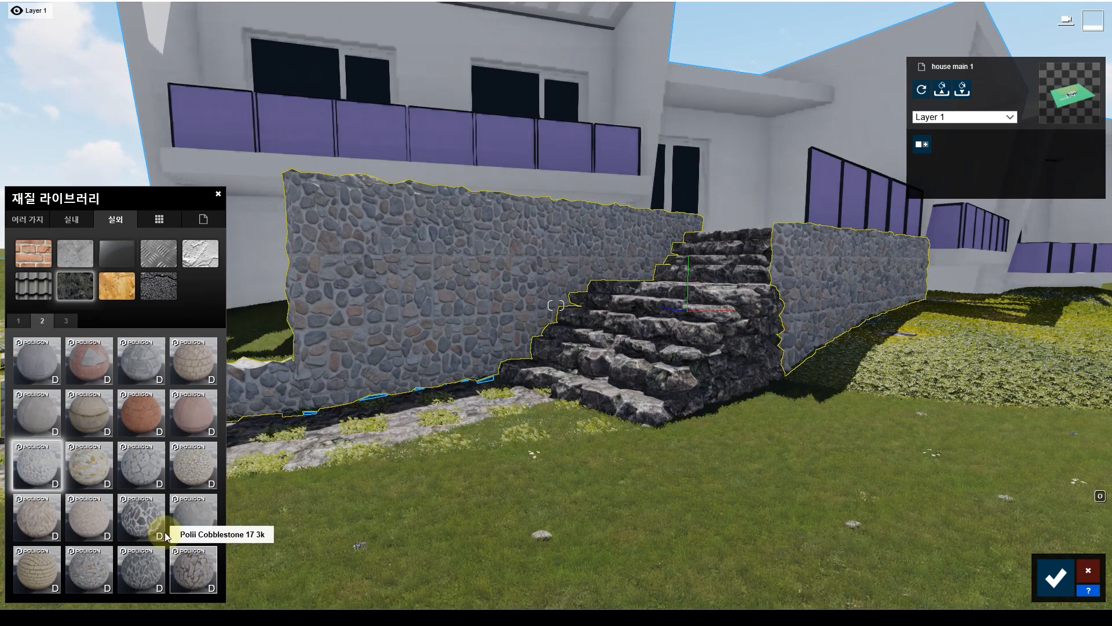
# - Try Polii Cobblestone 17 3k, 10 2k and 13 3k on the retaining walls, and return to Polii Cobblestone 003 2K
pyautogui.click(197, 557)
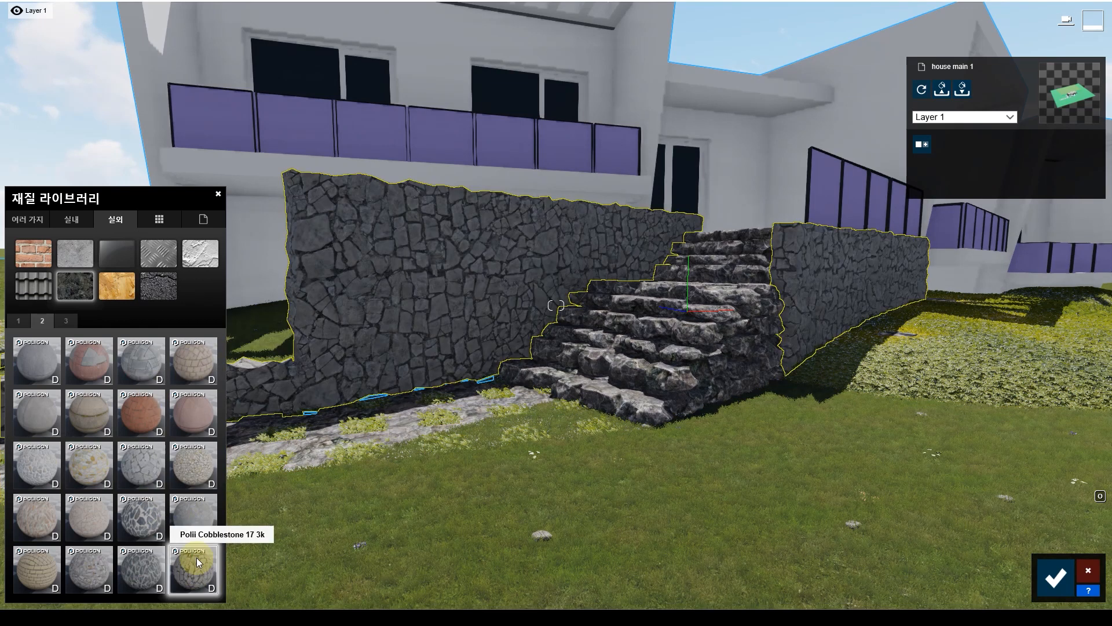
pyautogui.click(87, 573)
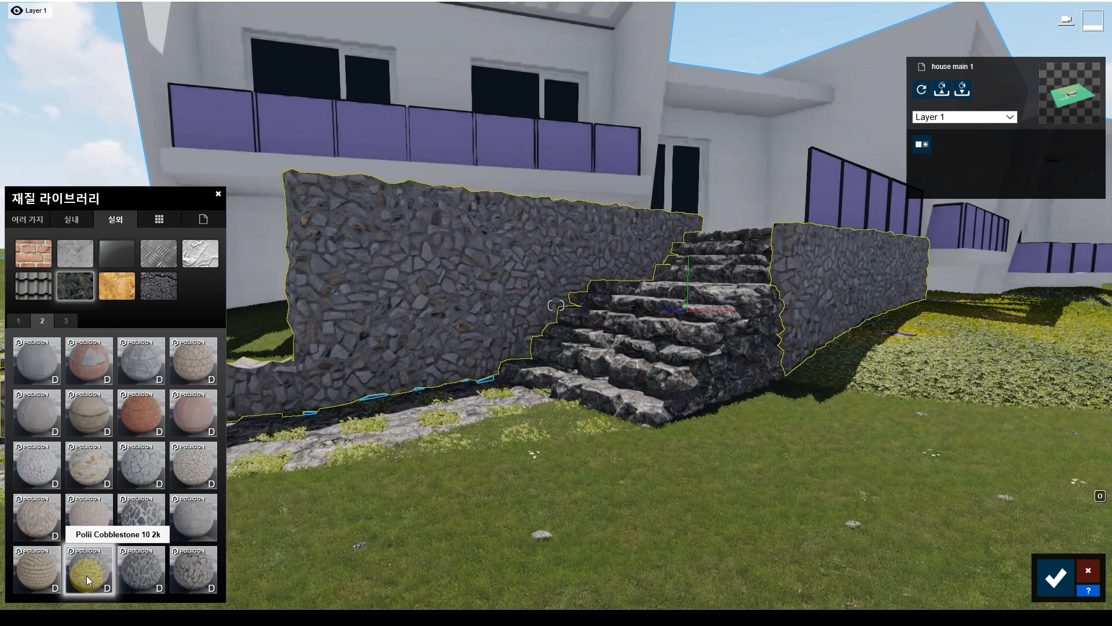
pyautogui.click(134, 571)
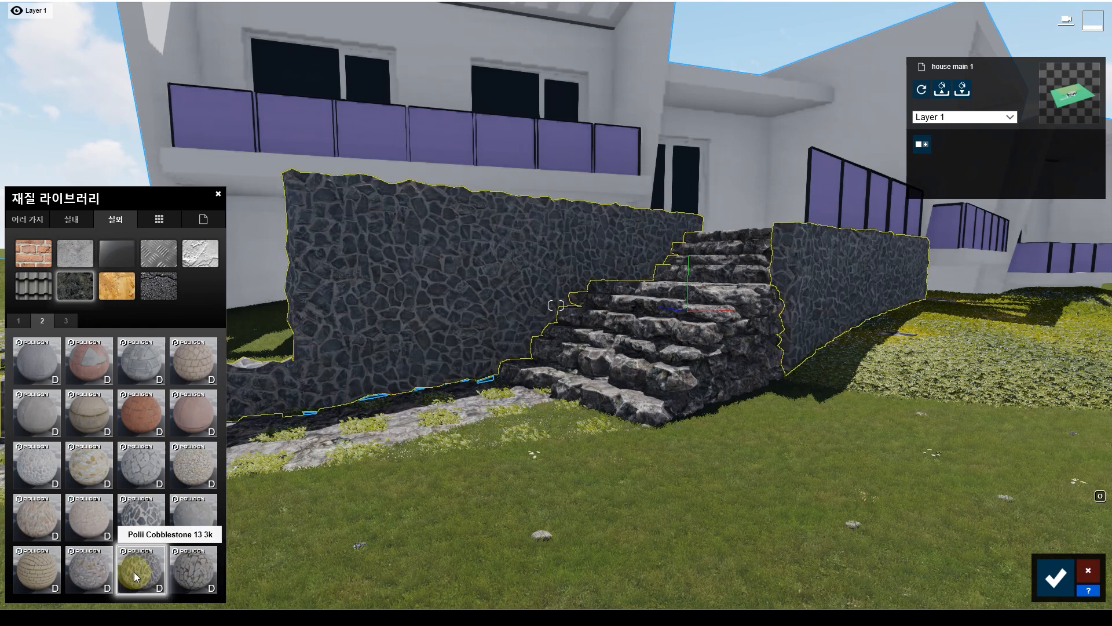
pyautogui.click(38, 468)
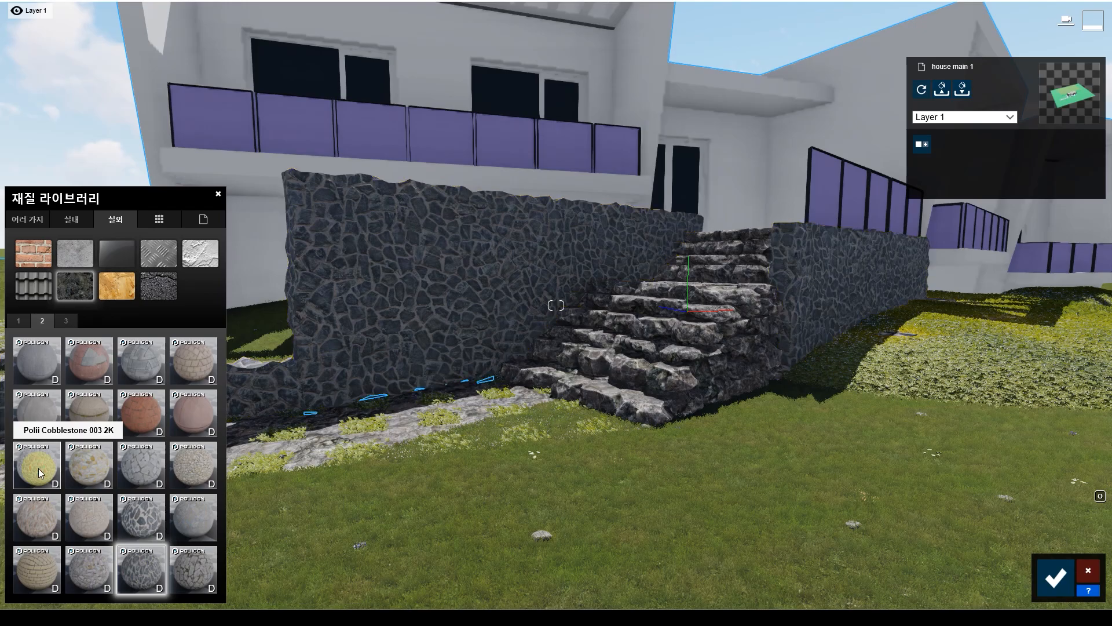
pyautogui.press('w')
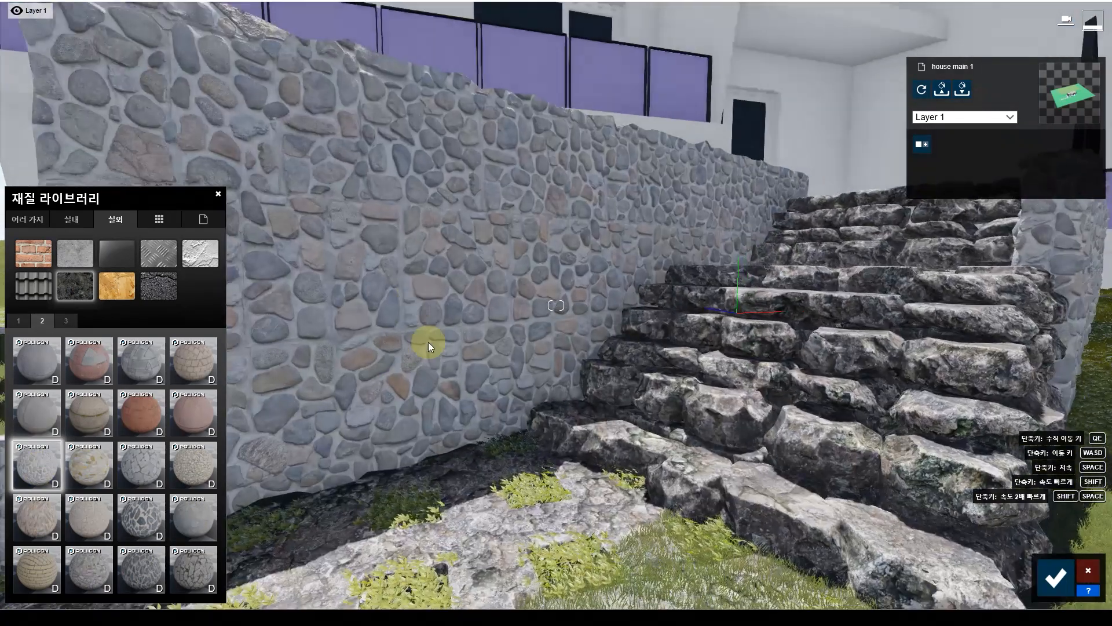
# - Try Polii Cobblestone 037 VAR1 2K on the retaining walls, and return to Polii Cobblestone 003 2K
pyautogui.press('s')
pyautogui.click(430, 352)
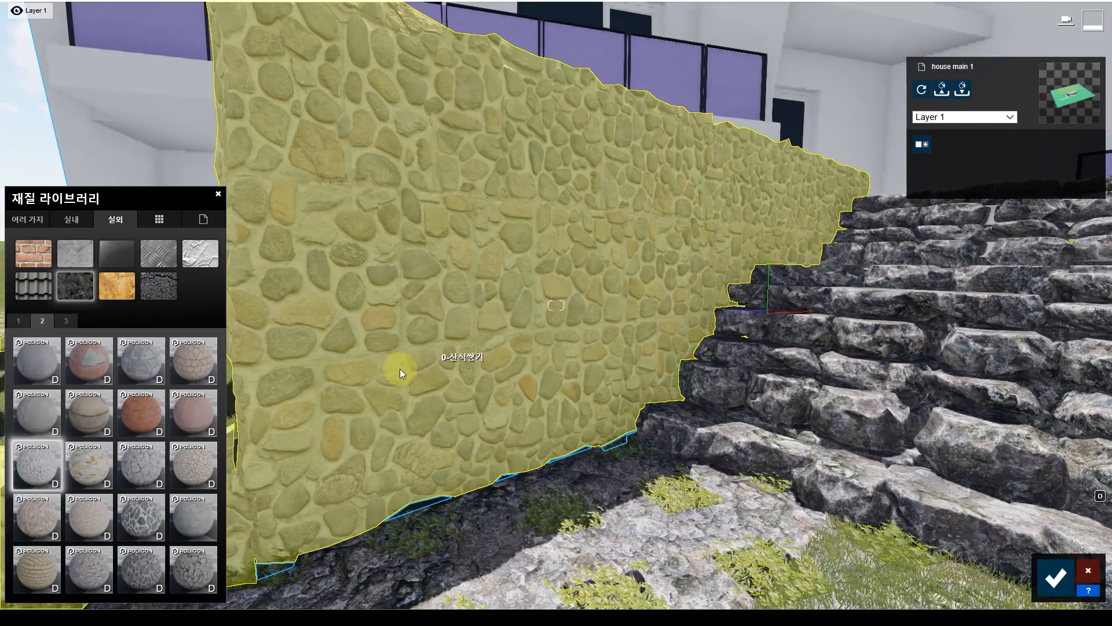
pyautogui.press('s')
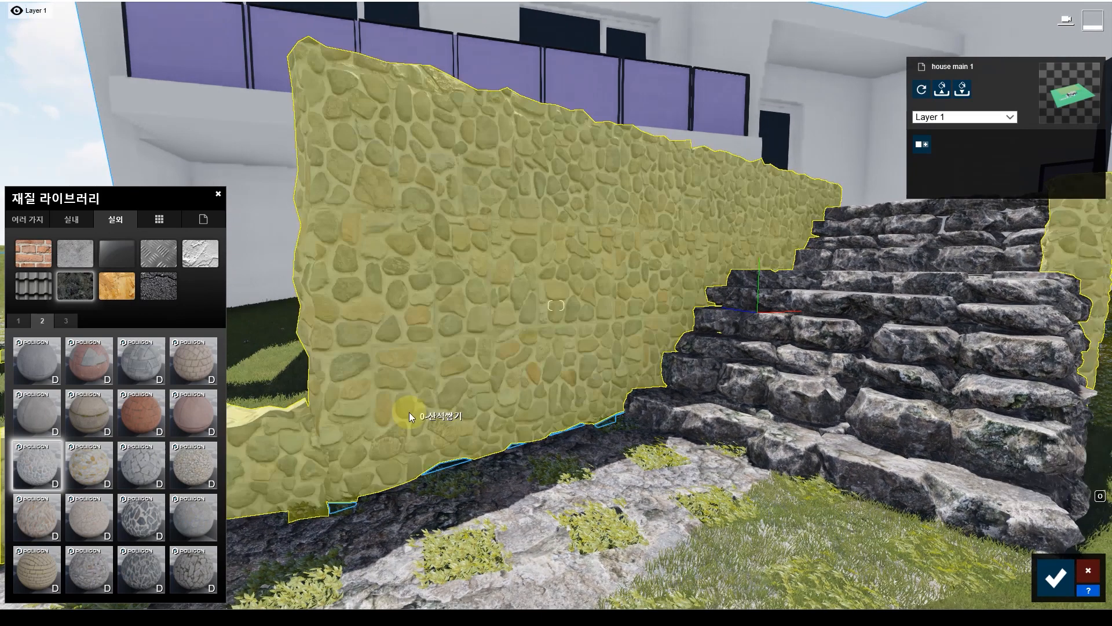
pyautogui.press('s')
pyautogui.click(192, 476)
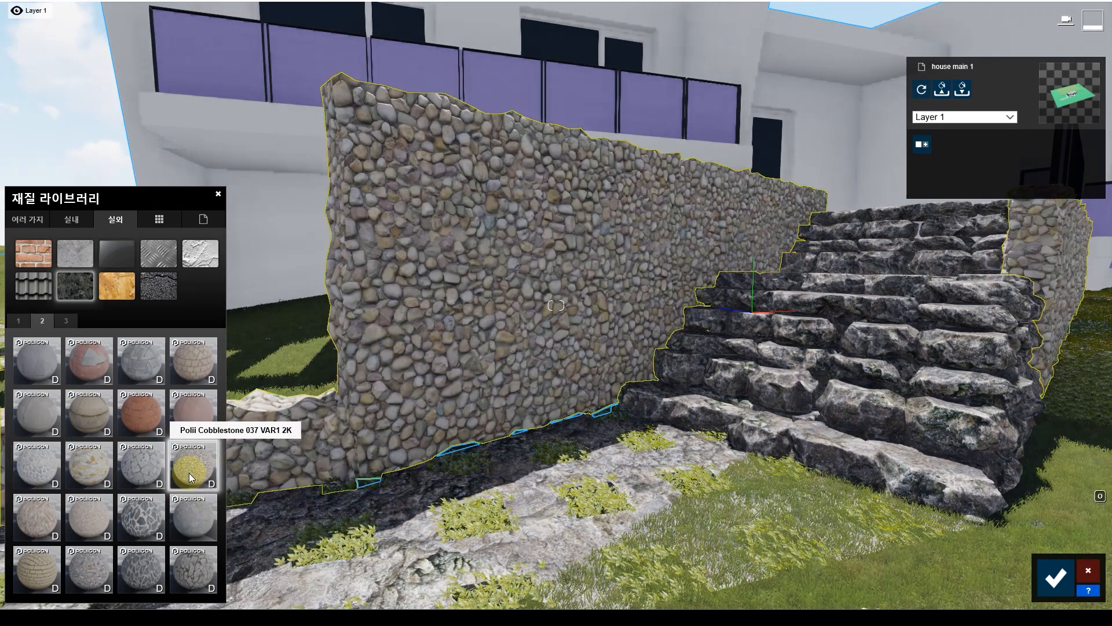
pyautogui.click(36, 458)
pyautogui.click(71, 320)
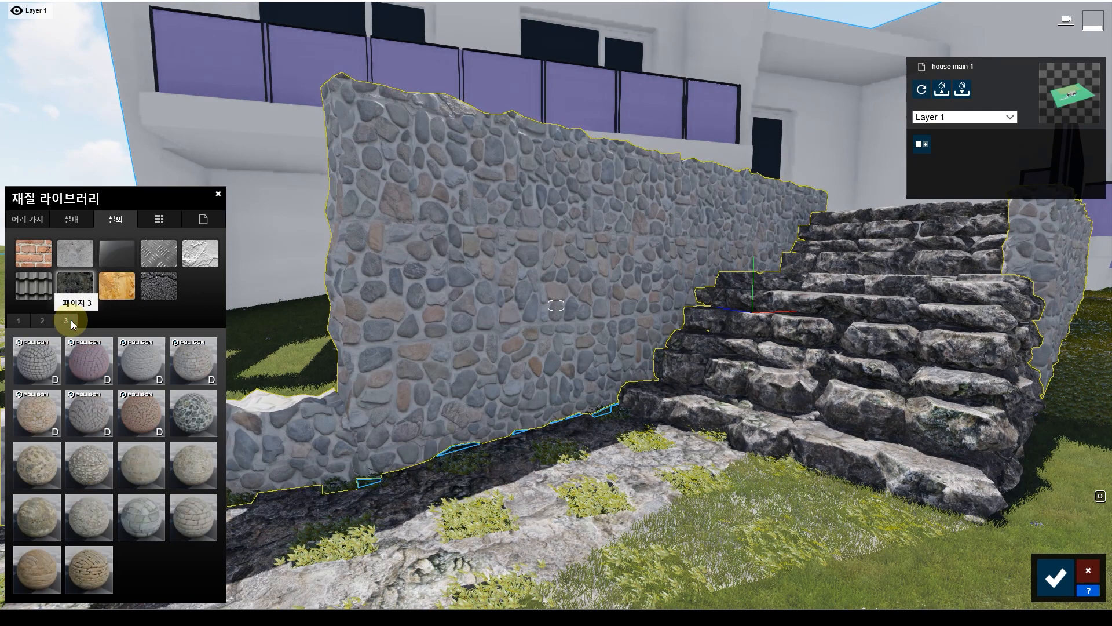
pyautogui.click(90, 474)
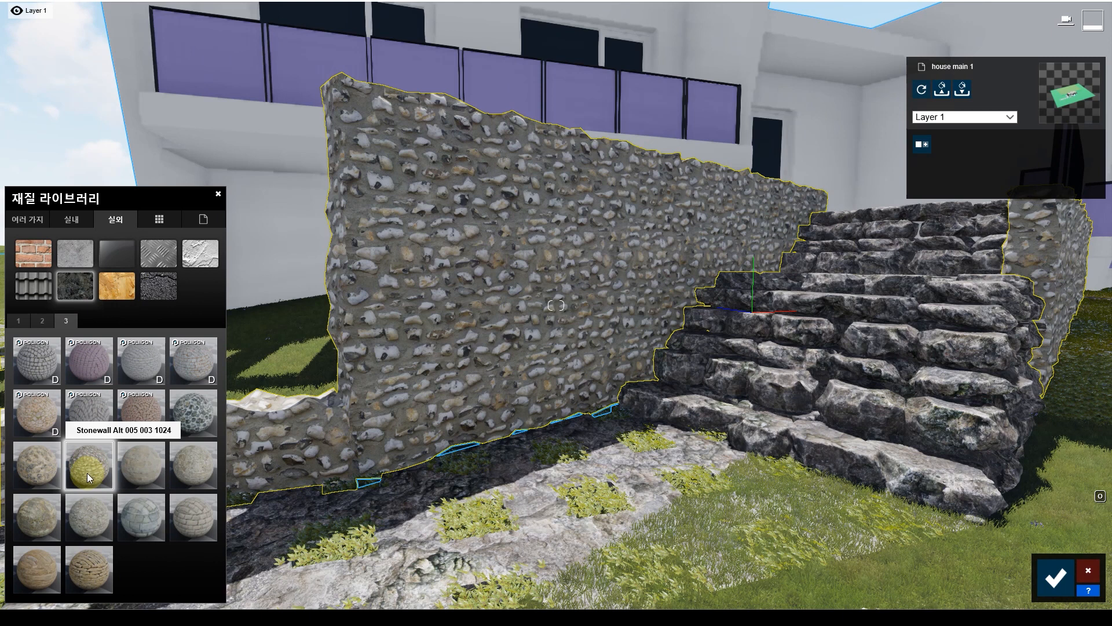
pyautogui.click(79, 532)
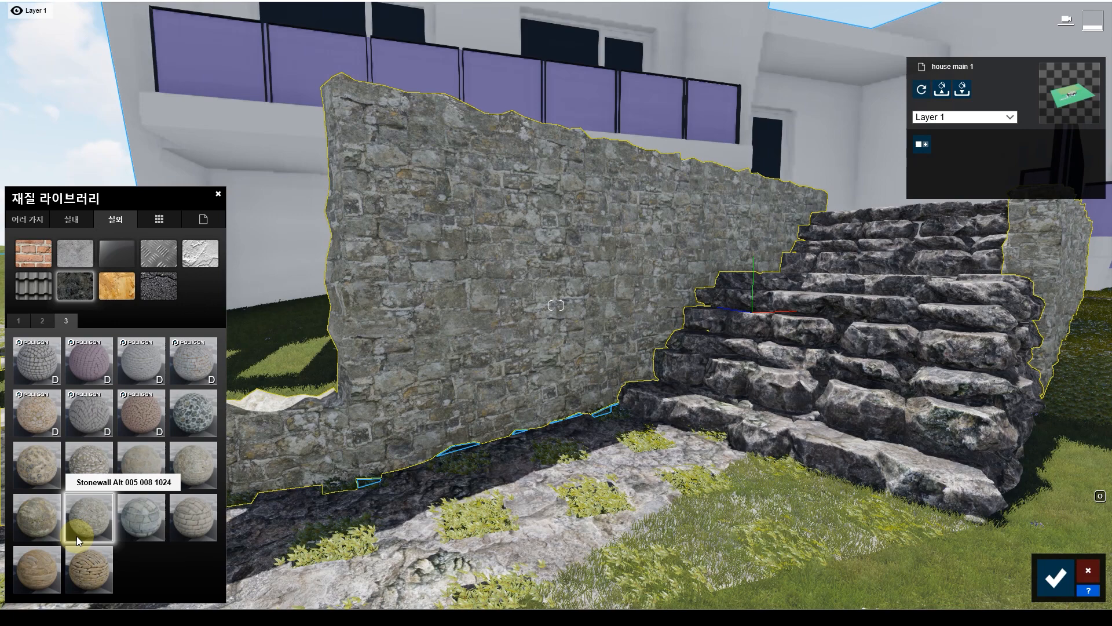
pyautogui.click(195, 470)
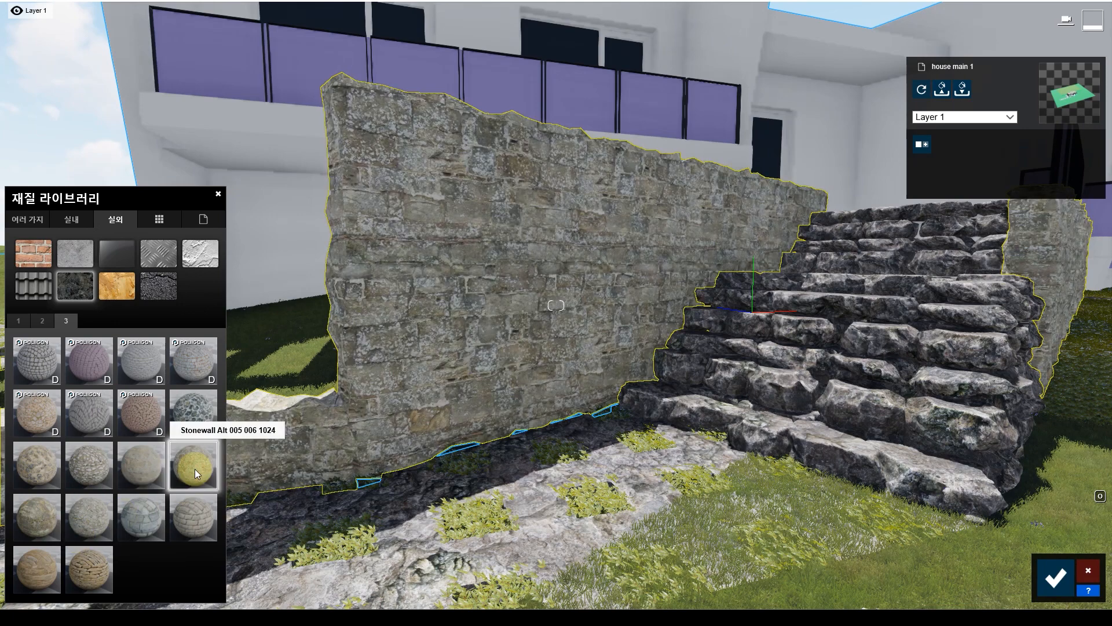
pyautogui.press('s')
pyautogui.press('a')
pyautogui.press('s')
pyautogui.press('a')
pyautogui.moveTo(419, 472); pyautogui.dragTo(419, 474, button='right')
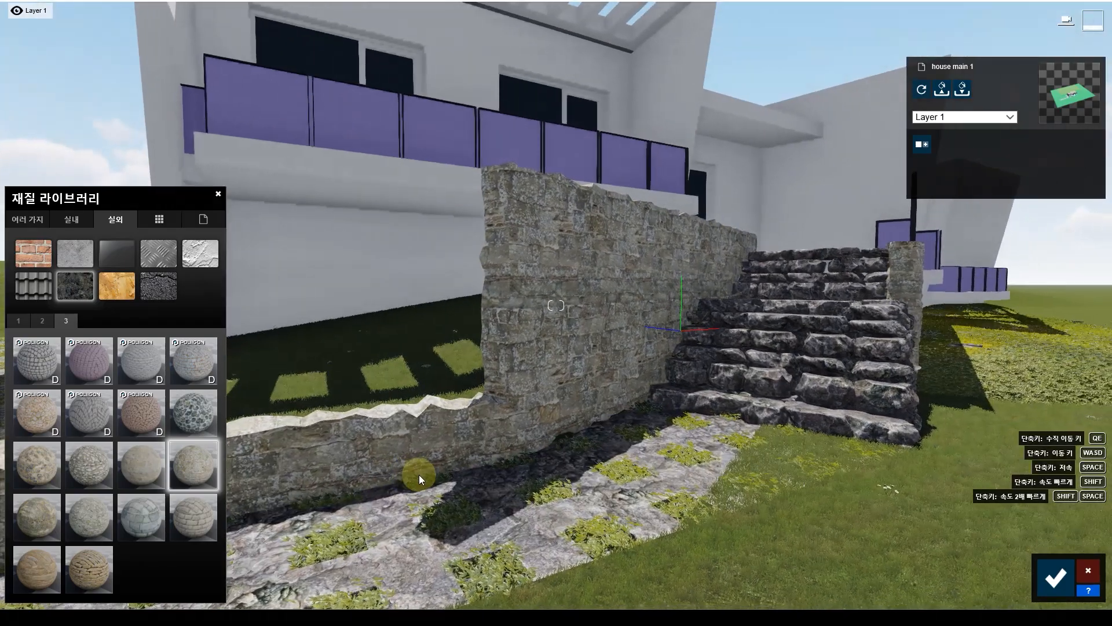
pyautogui.press('s')
pyautogui.press('w')
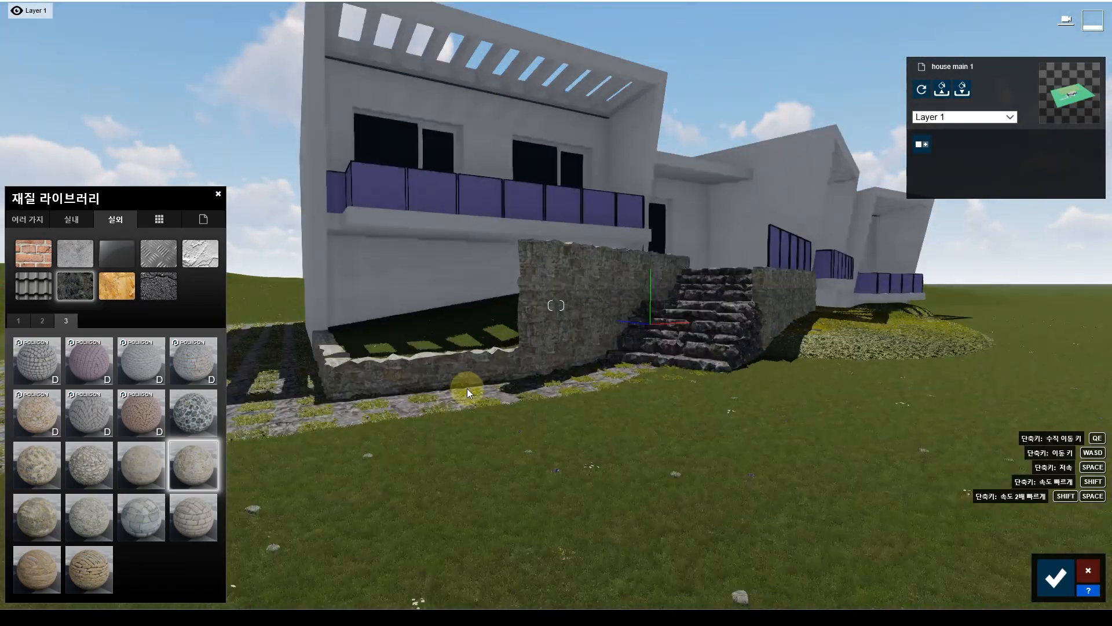
pyautogui.press('w')
pyautogui.click(135, 470)
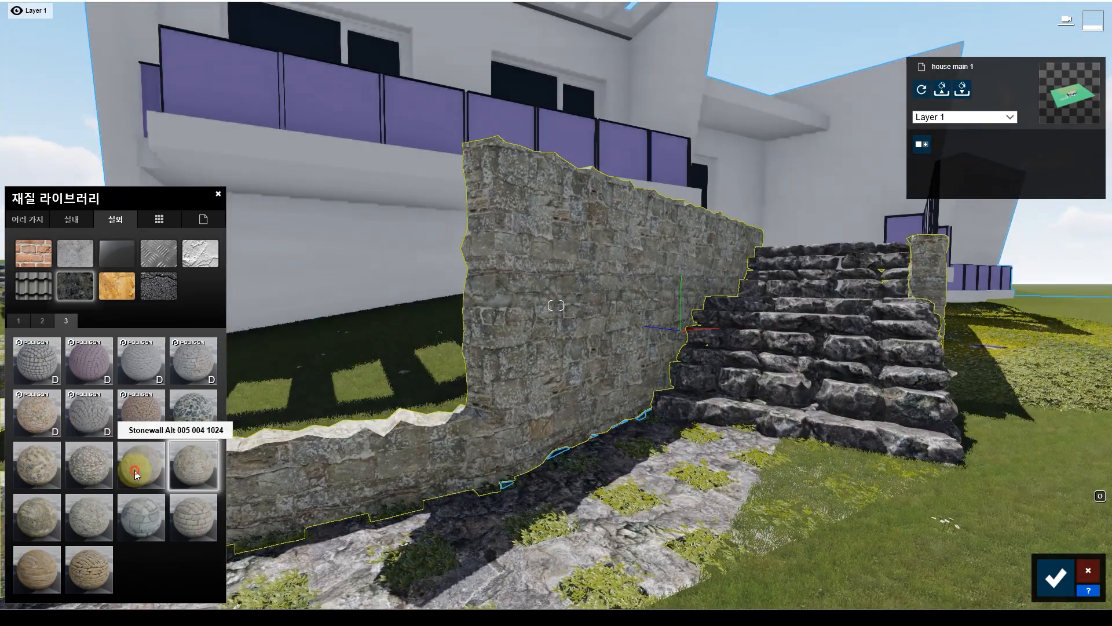
pyautogui.press('d')
pyautogui.moveTo(537, 470); pyautogui.dragTo(560, 452, button='right')
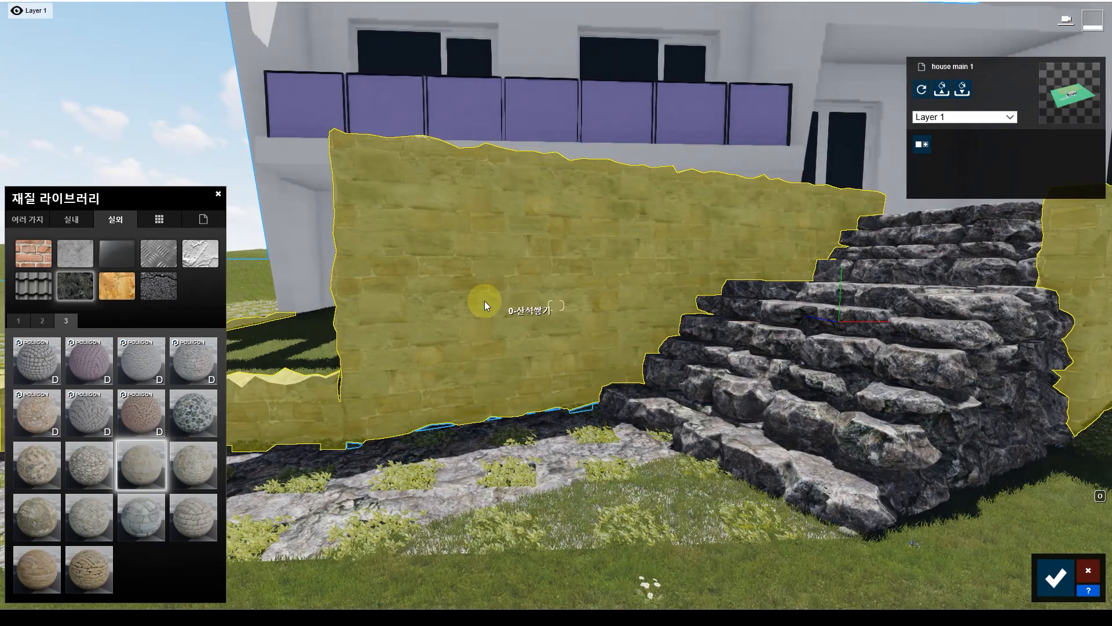
# - Give the retaining walls' Stonewall Alt material slight stone-type weathering and adjust its edge setting slightly
pyautogui.press('w')
pyautogui.click(472, 332)
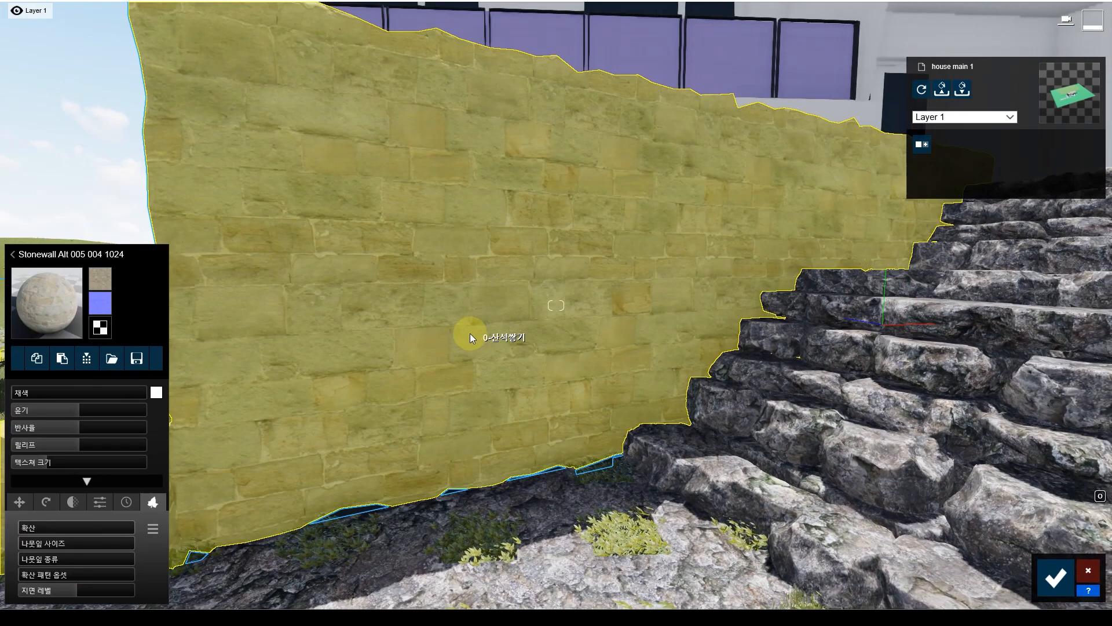
pyautogui.click(122, 504)
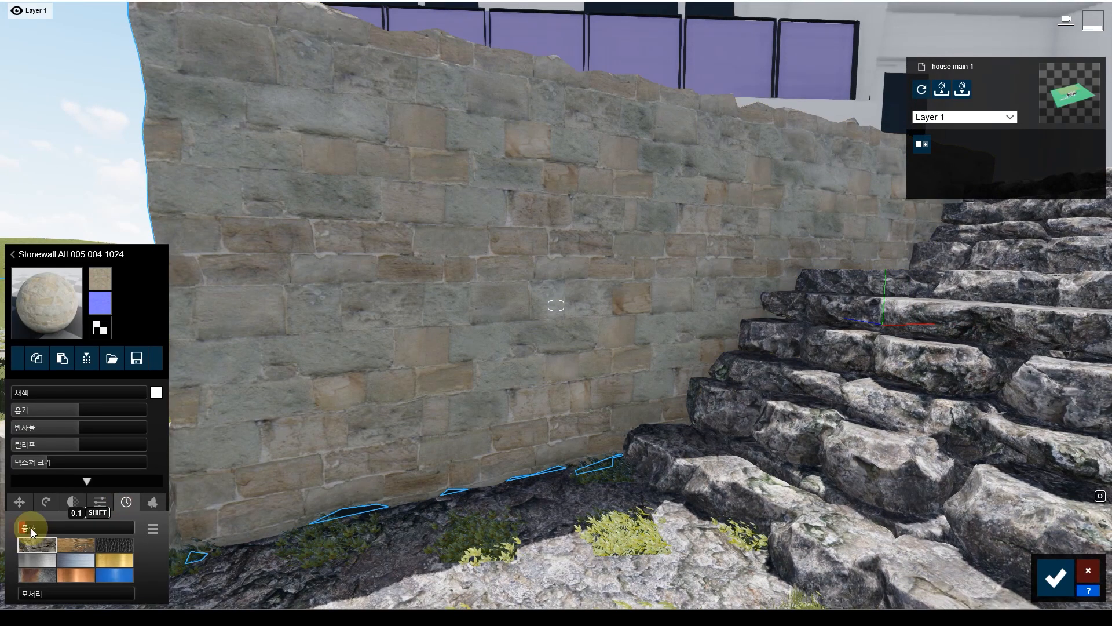
pyautogui.click(44, 527)
pyautogui.moveTo(44, 527); pyautogui.dragTo(19, 528)
pyautogui.moveTo(26, 595); pyautogui.dragTo(30, 591)
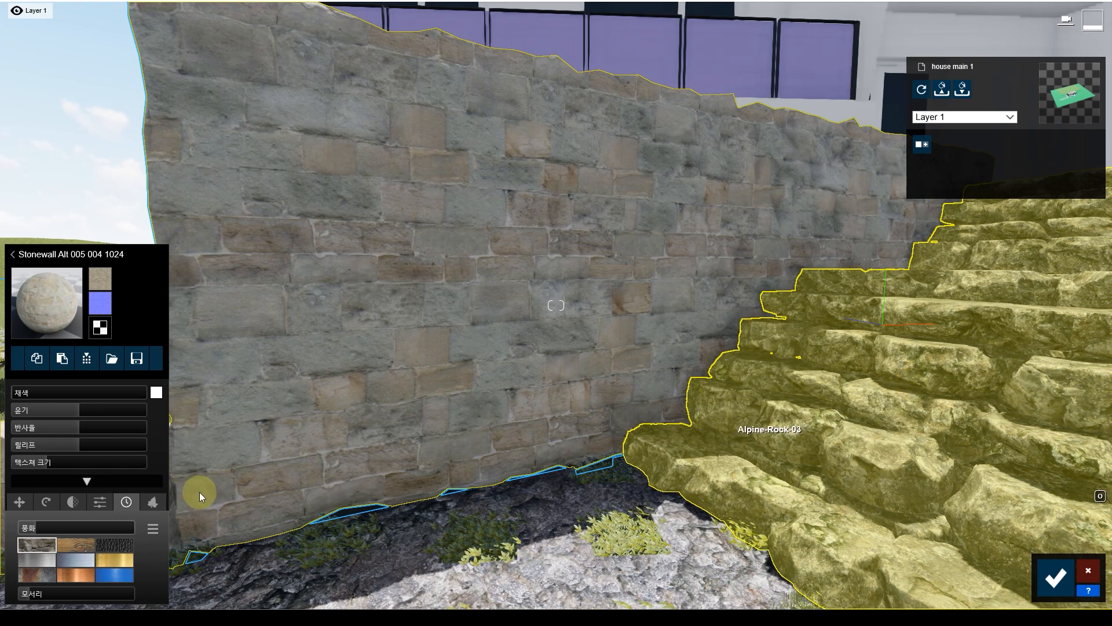
# - Spread foliage over the lower part of the retaining walls, with leaf size 0.1 and leaf type 0.3
pyautogui.click(152, 503)
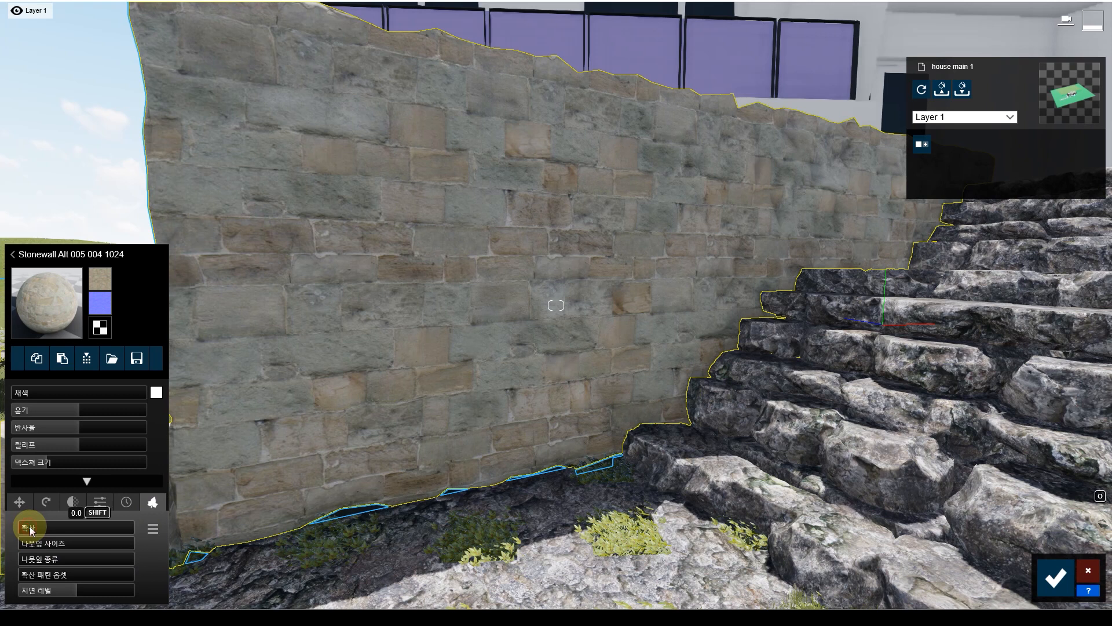
pyautogui.click(27, 527)
pyautogui.moveTo(35, 591); pyautogui.dragTo(65, 592)
pyautogui.click(36, 560)
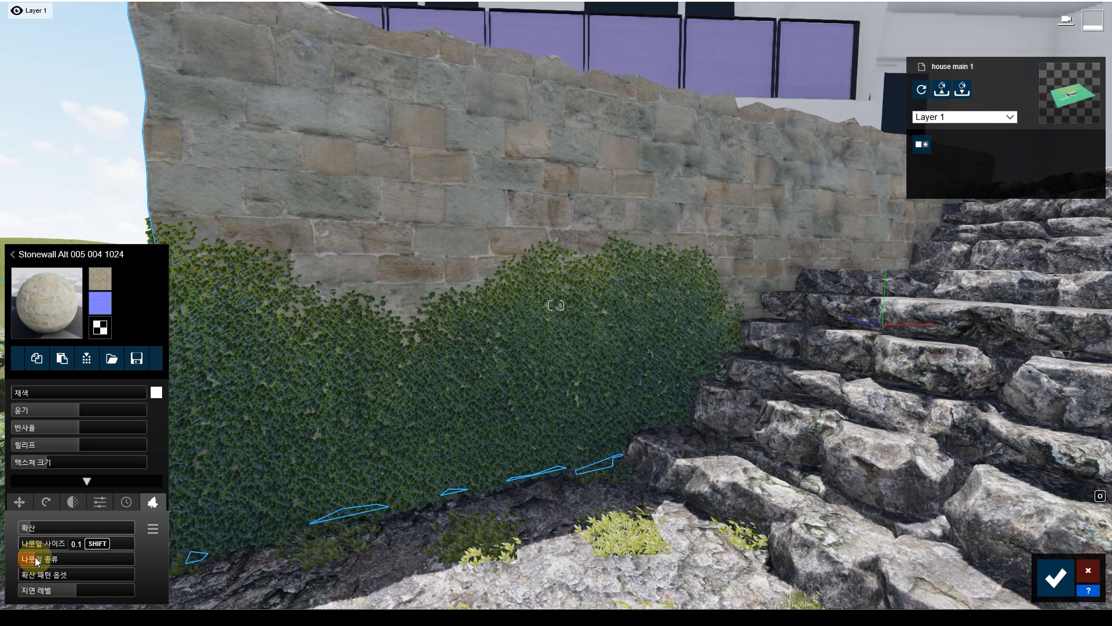
pyautogui.moveTo(29, 542); pyautogui.dragTo(36, 543)
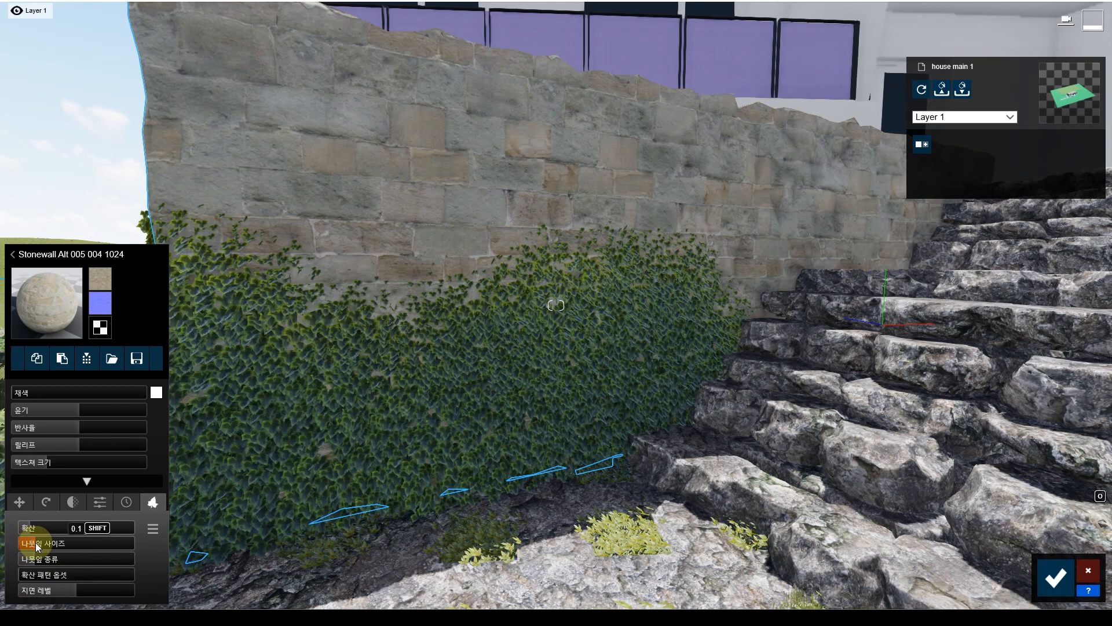
pyautogui.click(36, 559)
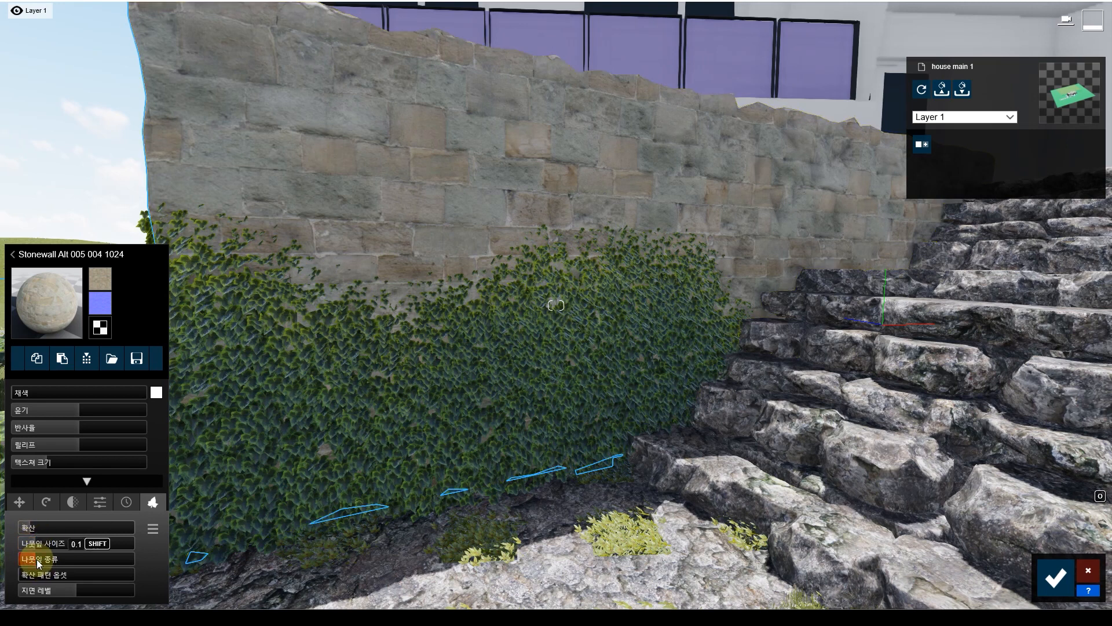
pyautogui.moveTo(44, 559)
pyautogui.mouseDown()
pyautogui.moveTo(22, 559)
pyautogui.moveTo(123, 554)
pyautogui.moveTo(58, 558)
pyautogui.mouseUp()
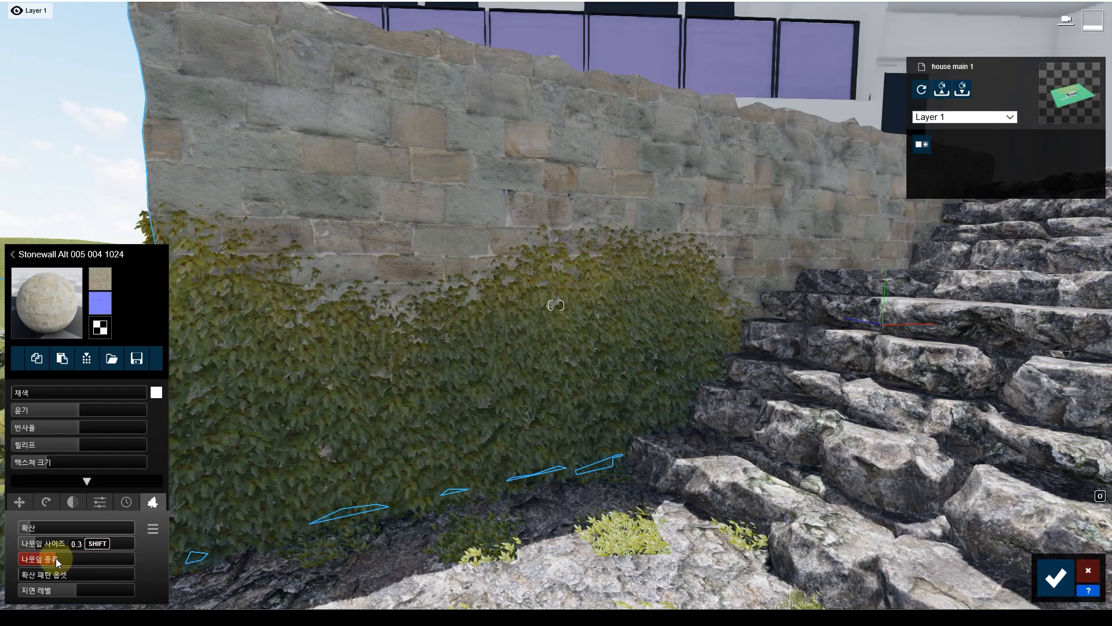
# - Examine the ivy on the retaining walls on both sides of the rock stairs from the house front
pyautogui.press('s')
pyautogui.press('a')
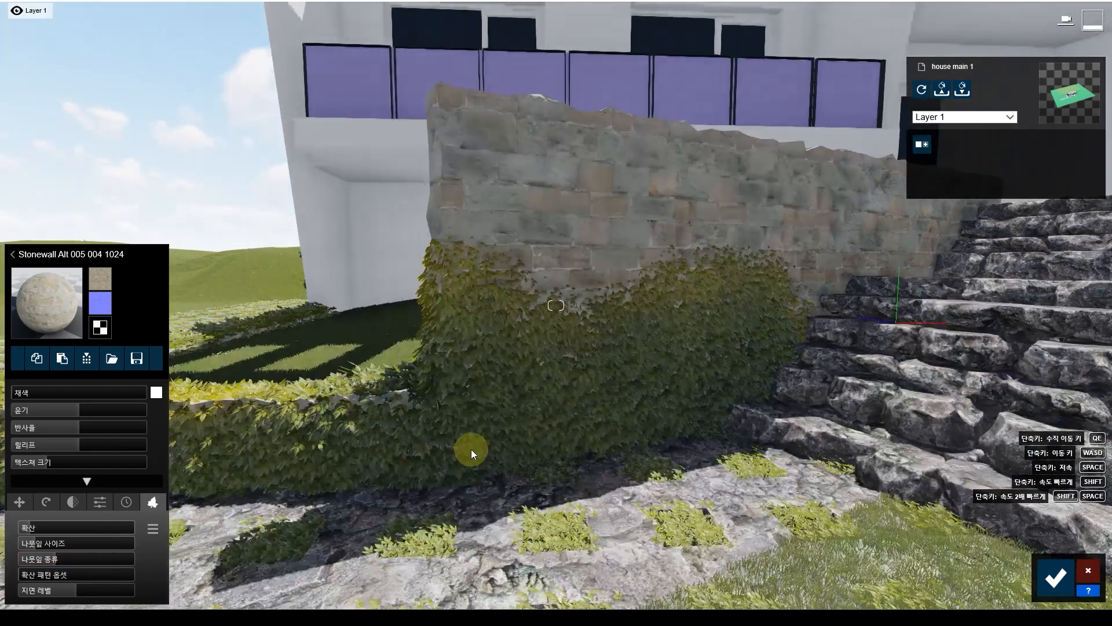
pyautogui.press('s')
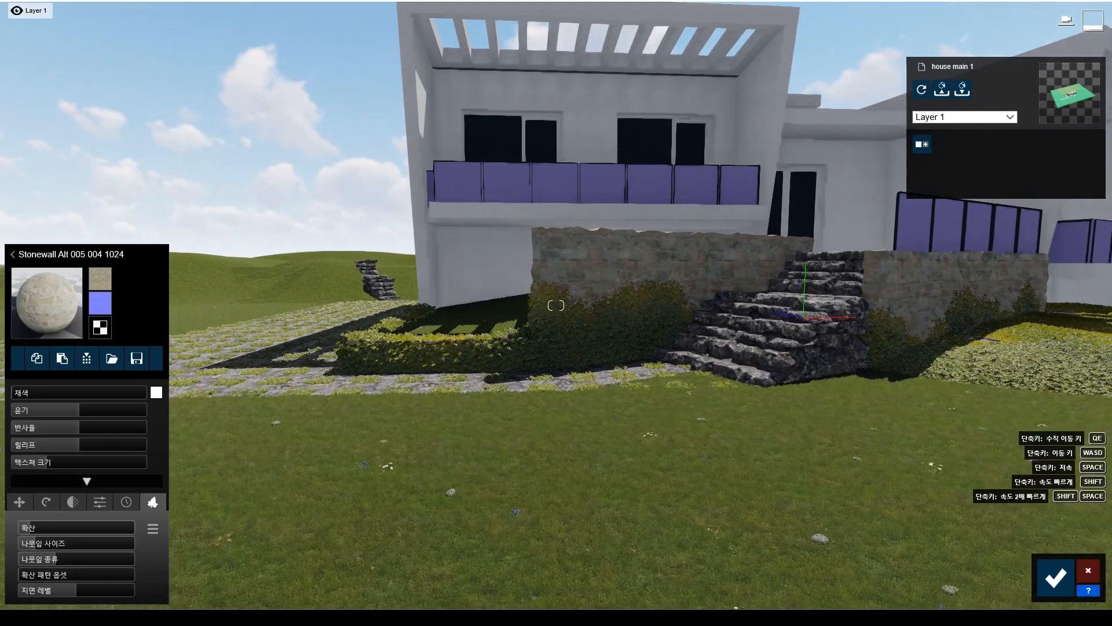
pyautogui.moveTo(468, 450); pyautogui.dragTo(579, 427, button='right')
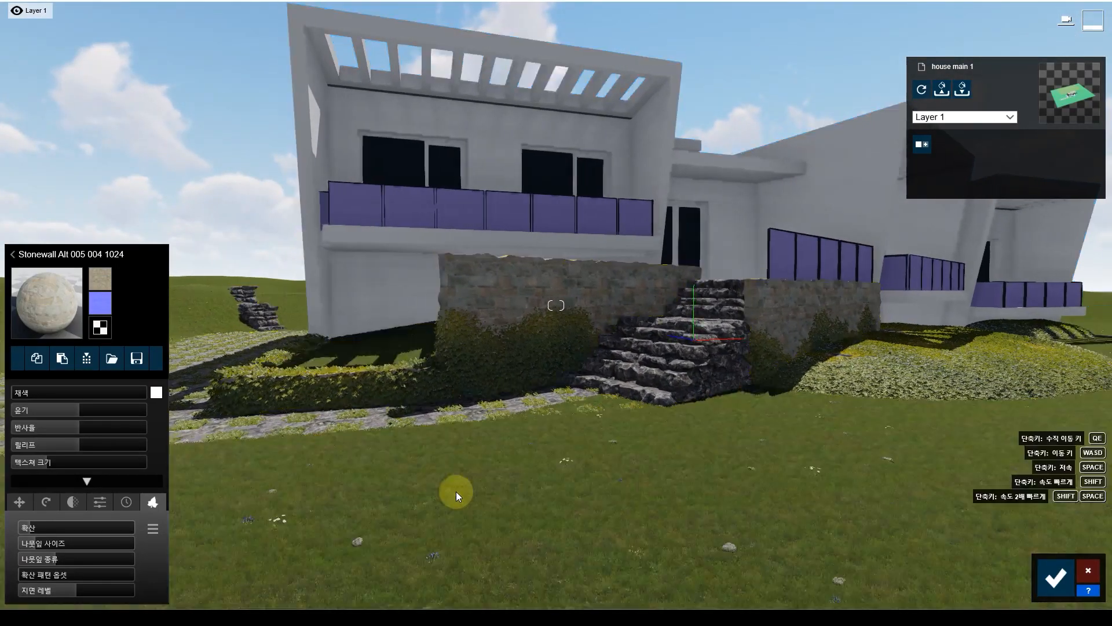
pyautogui.press('w')
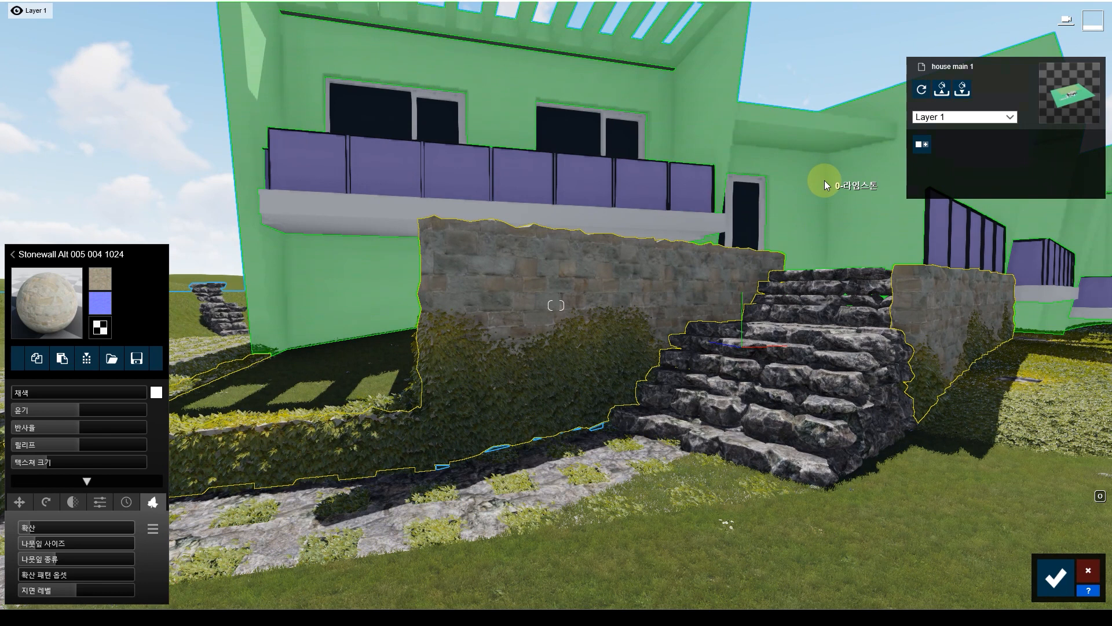
pyautogui.press('q')
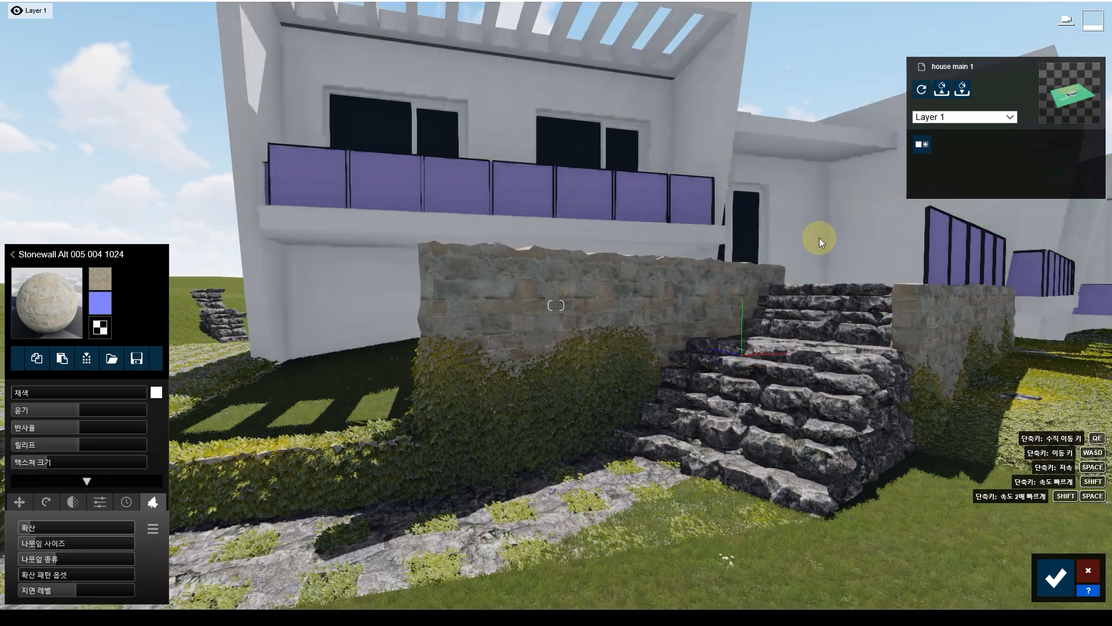
pyautogui.press('d')
pyautogui.press('w')
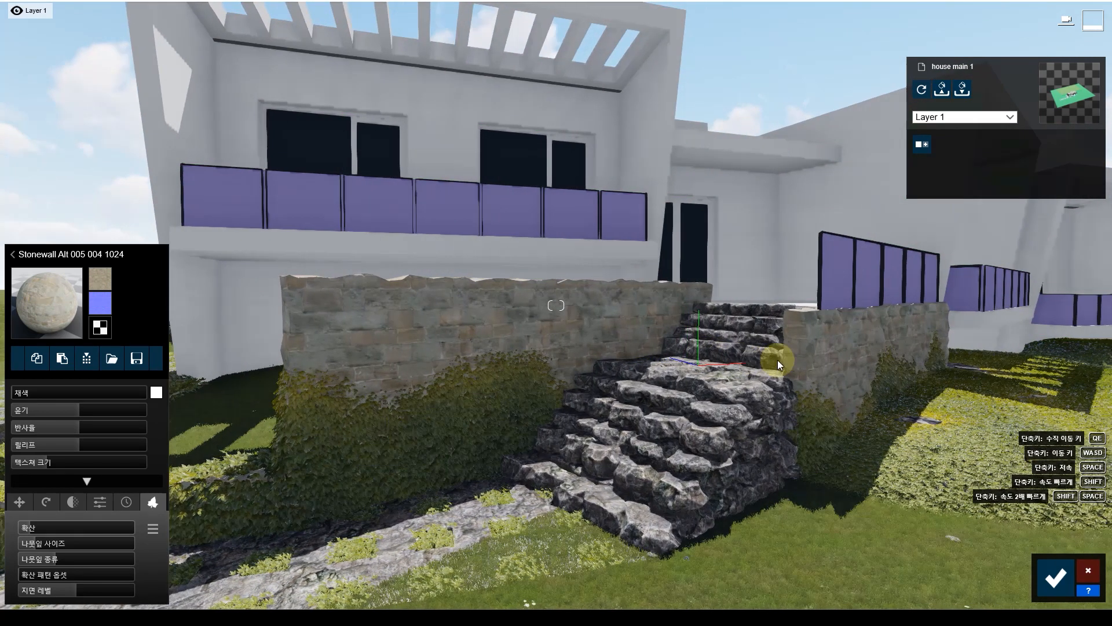
# - Apply the Glass Advanced material to the house's window and door panes
pyautogui.press('q')
pyautogui.press('q')
pyautogui.press('d')
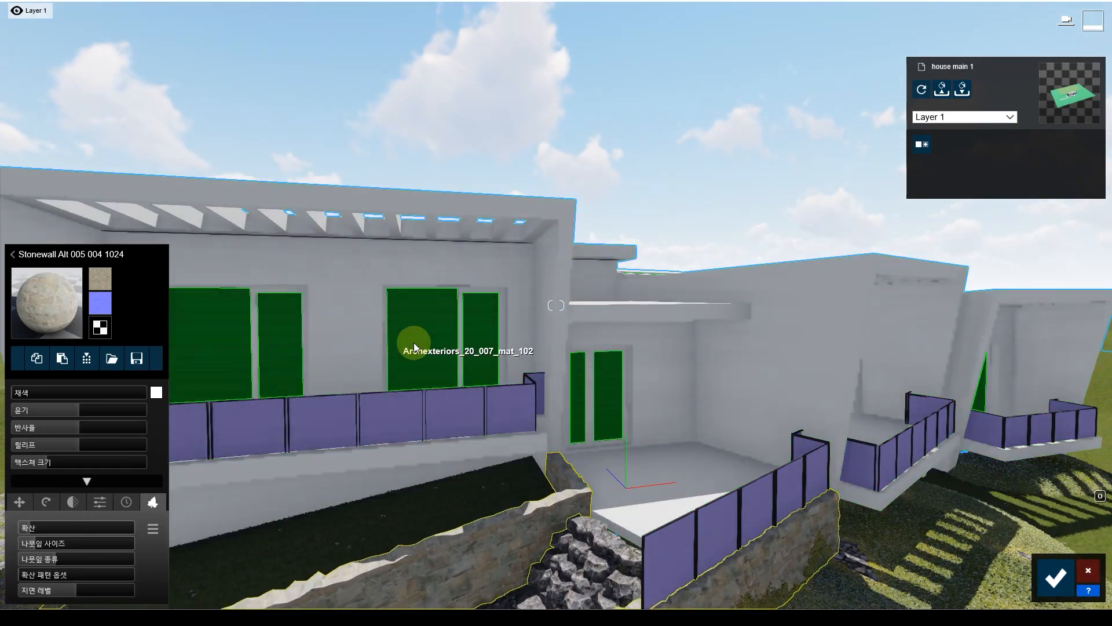
pyautogui.click(414, 342)
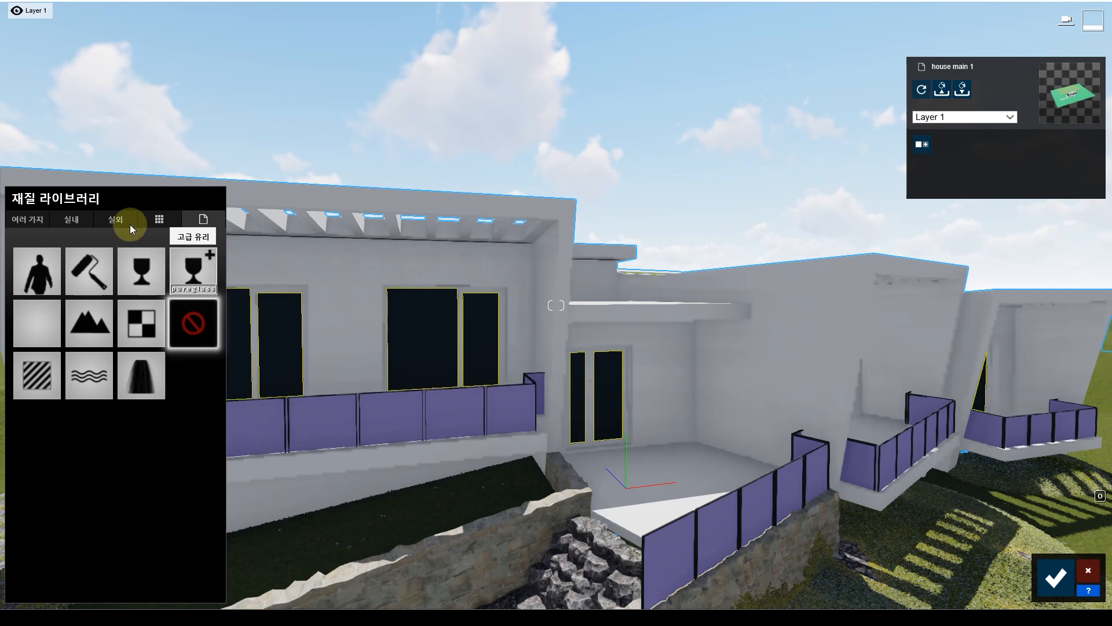
pyautogui.click(192, 268)
# - Apply Polii Metal StainlessSteelPatternedCrossHatched 001 2K from the outdoor metal materials to the window and door frames
pyautogui.press('a')
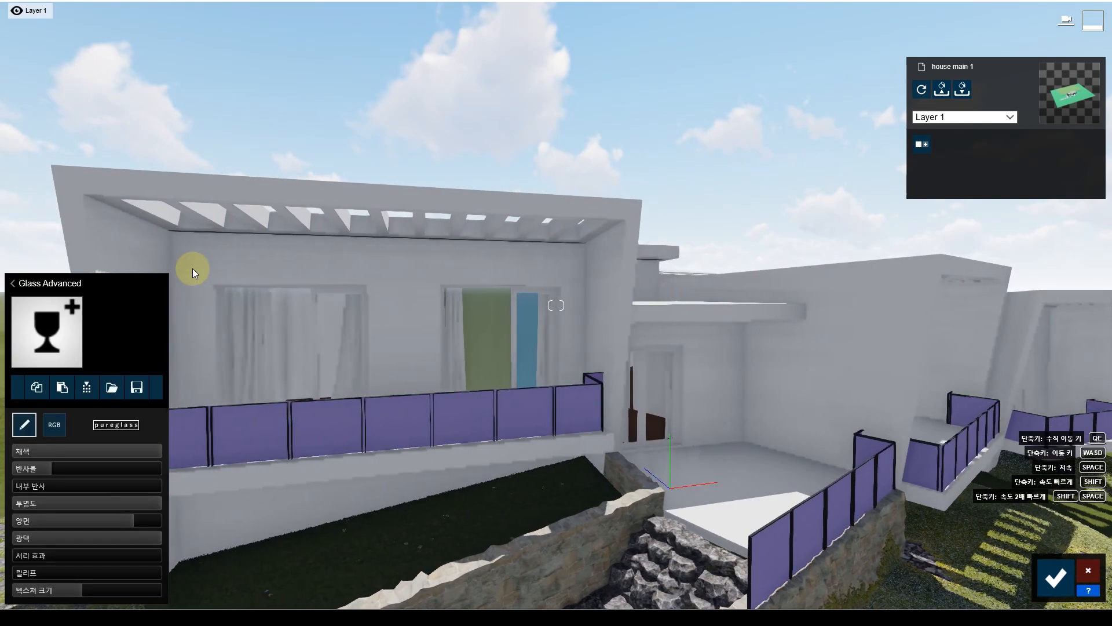
pyautogui.press('e')
pyautogui.press('w')
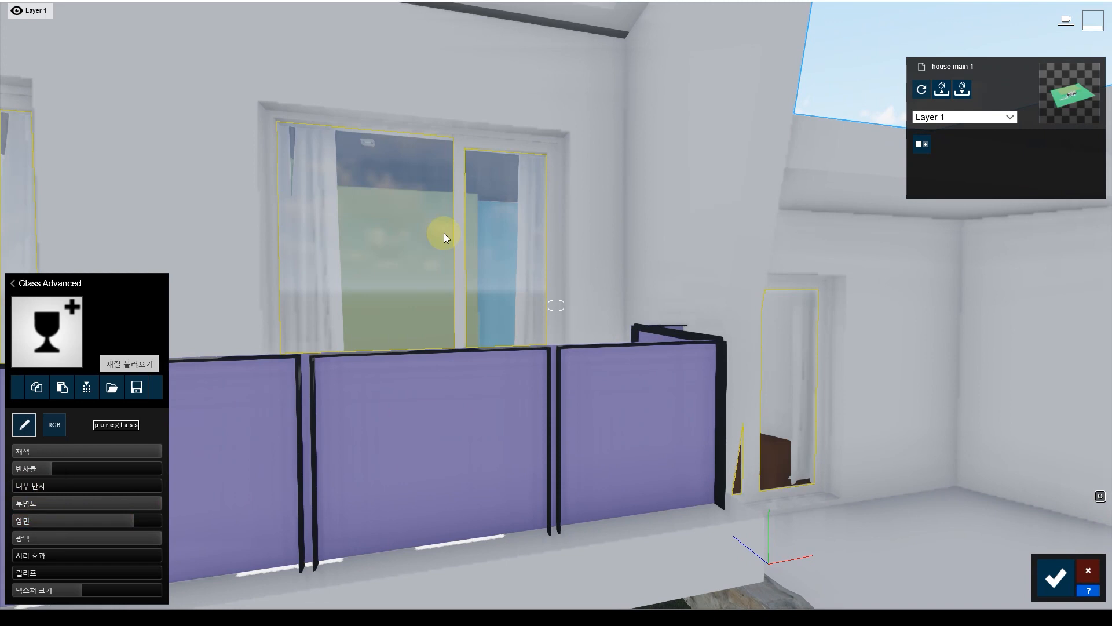
pyautogui.click(547, 143)
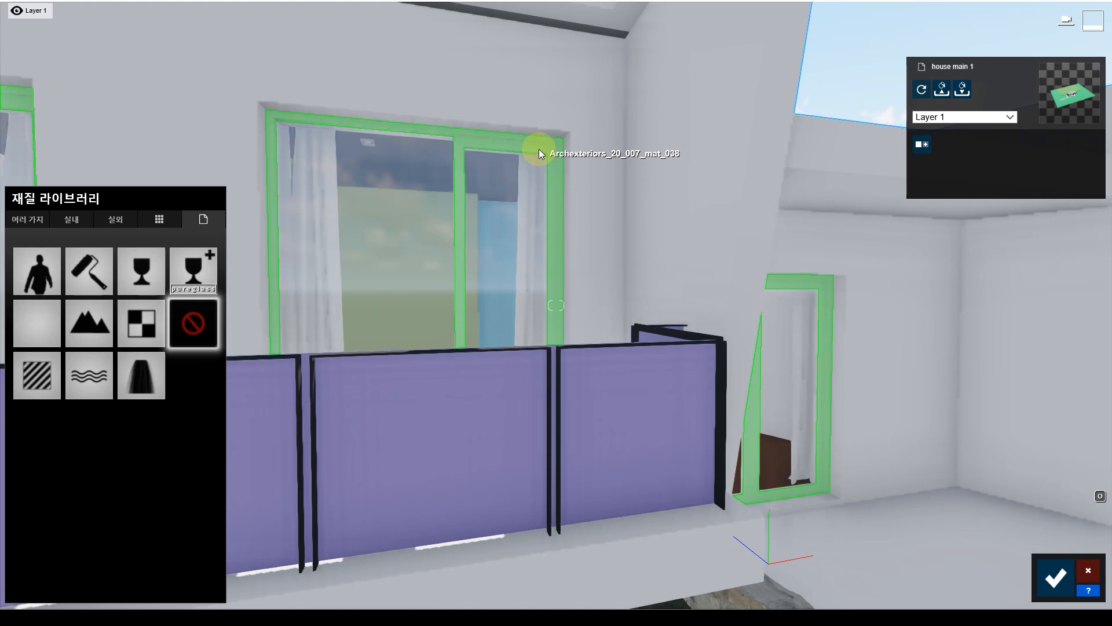
pyautogui.click(114, 219)
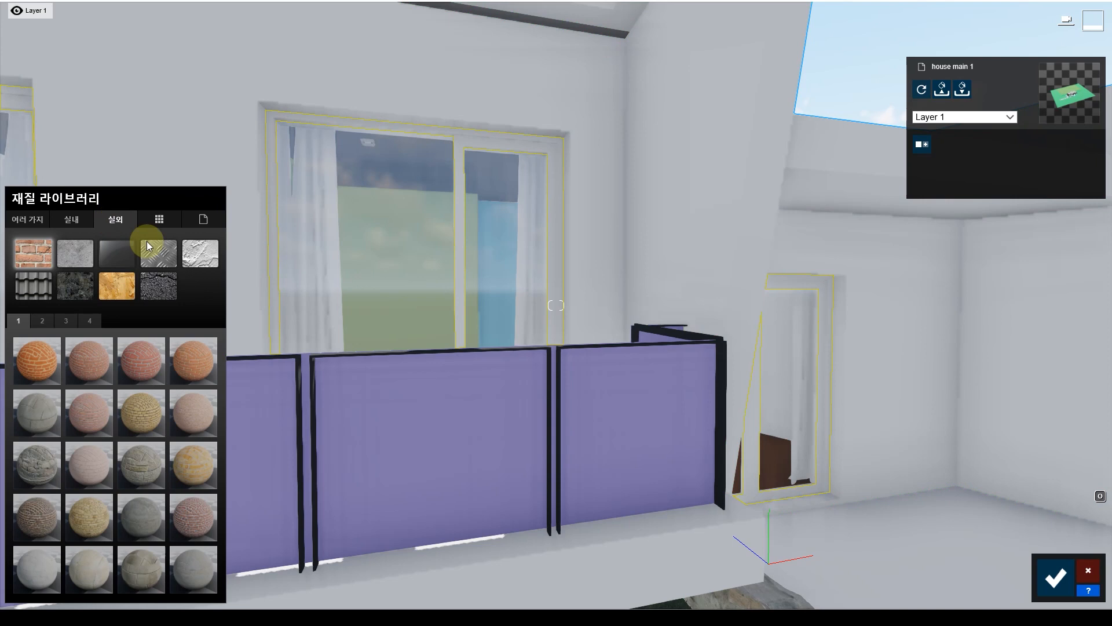
pyautogui.click(153, 255)
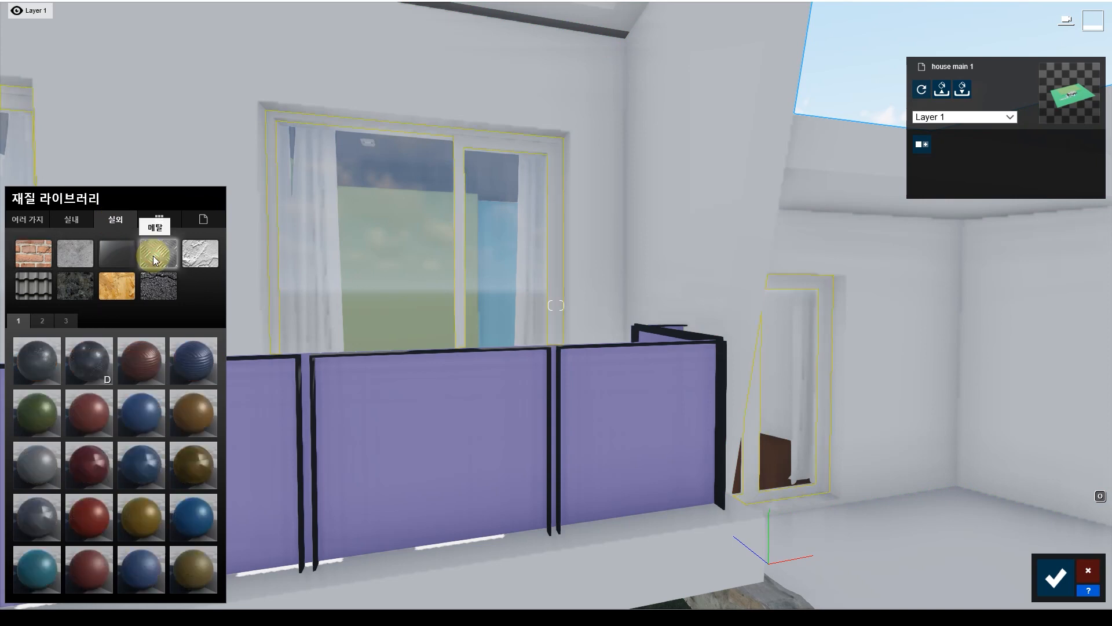
pyautogui.click(67, 321)
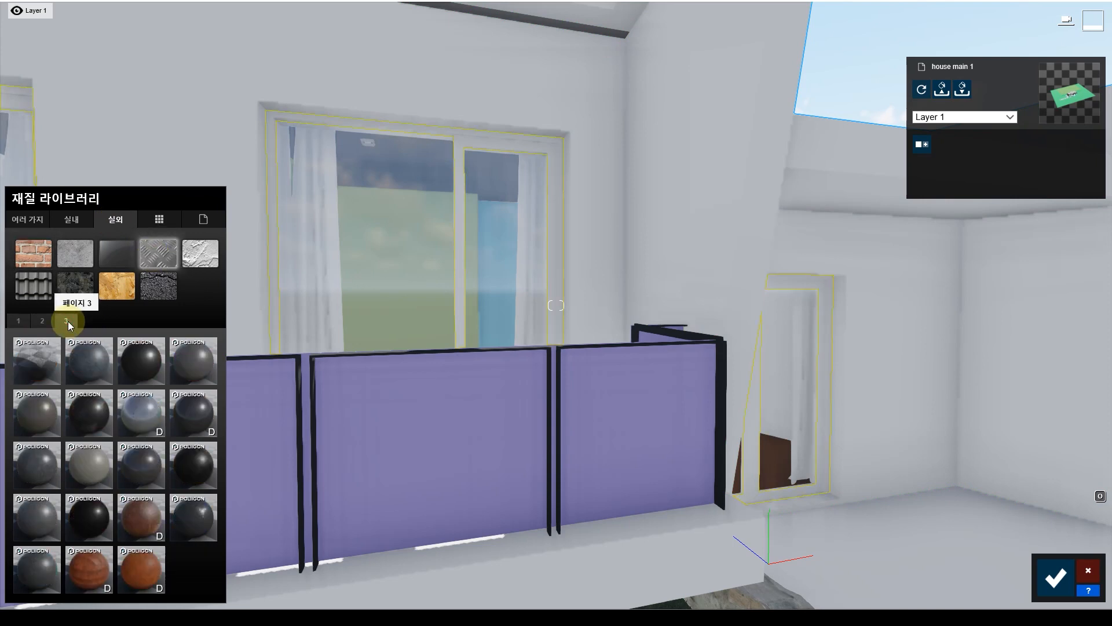
pyautogui.click(89, 512)
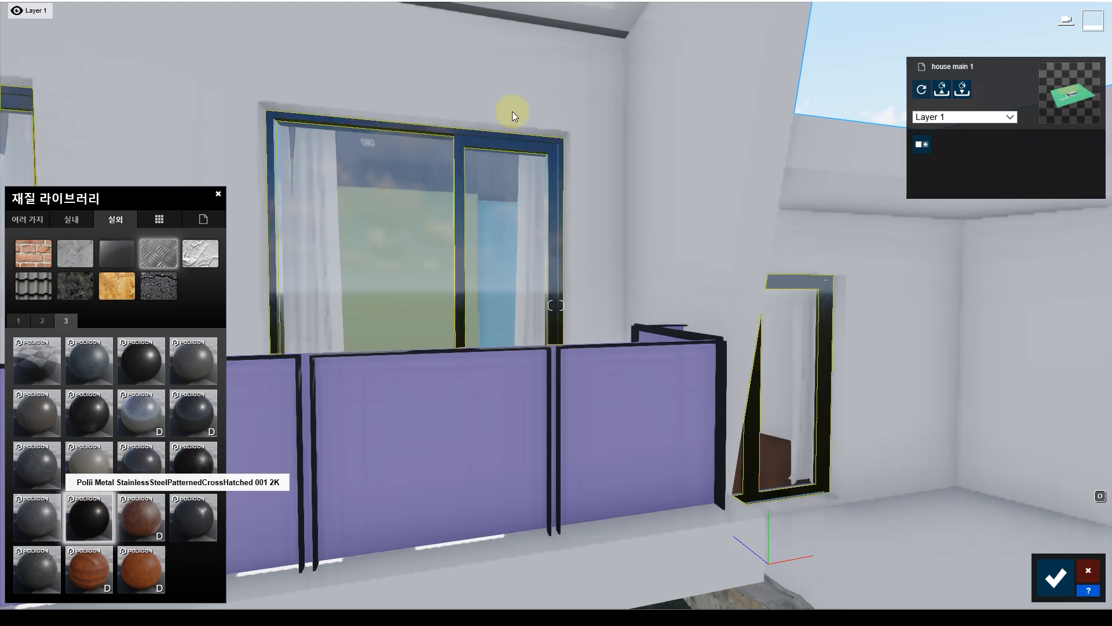
# - Examine the metal finish of the balcony window's frame up close
pyautogui.scroll(3, 511, 119)
pyautogui.scroll(4, 510, 121)
pyautogui.moveTo(510, 122); pyautogui.dragTo(502, 156, button='middle')
pyautogui.scroll(3, 511, 134)
pyautogui.scroll(3, 371, 223)
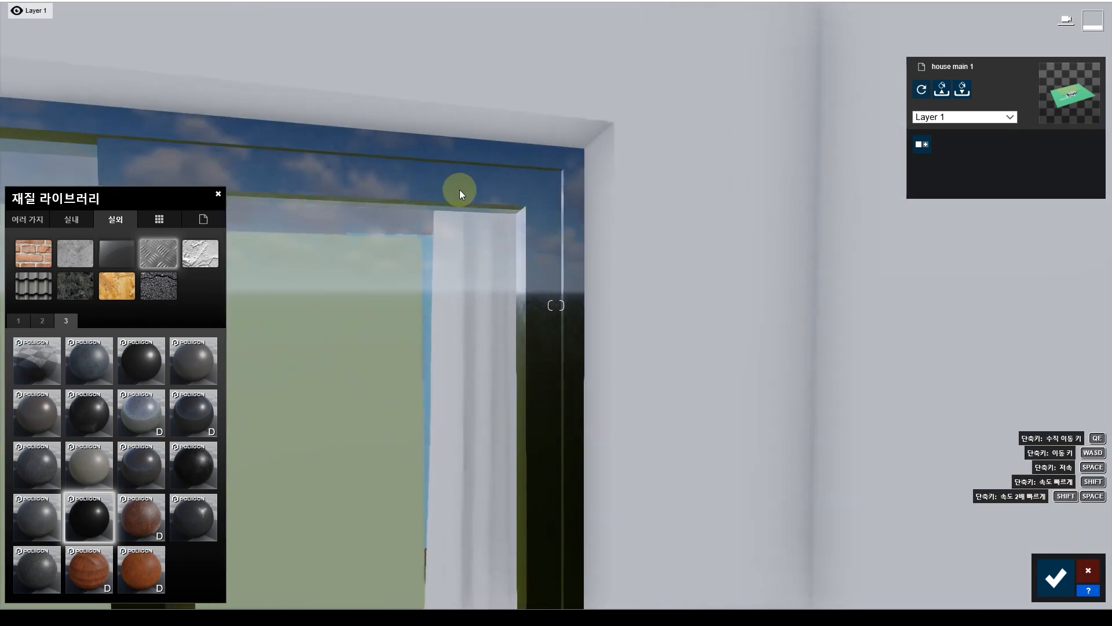
# - Soften the edges of the window frames' metal slightly through the edge value in the material's weathering settings
pyautogui.click(492, 187)
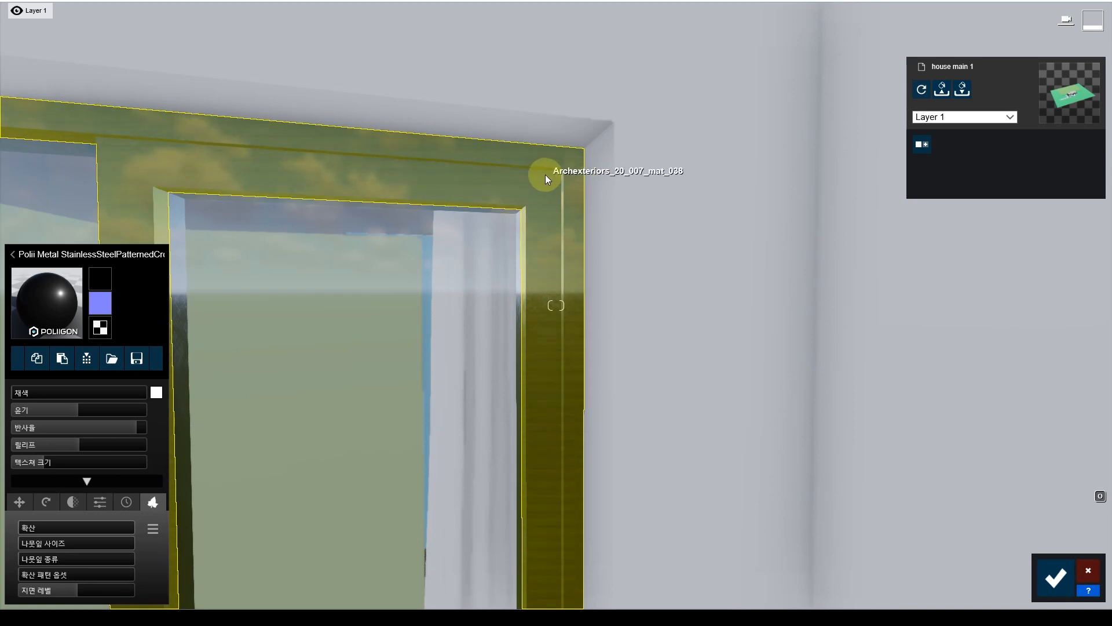
pyautogui.click(127, 502)
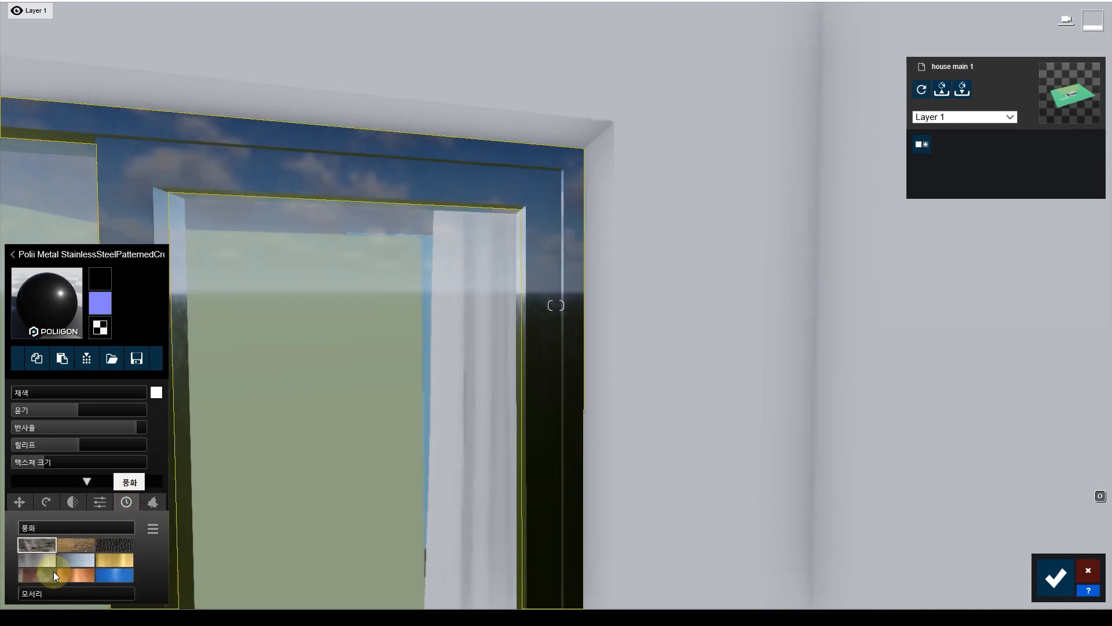
pyautogui.moveTo(22, 594); pyautogui.dragTo(24, 594)
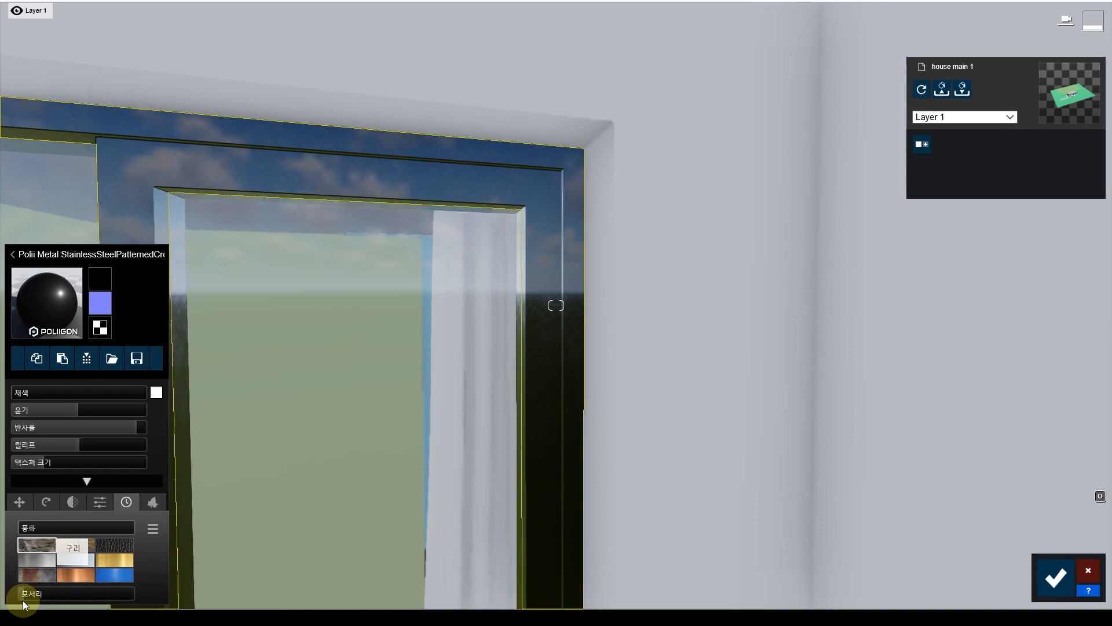
pyautogui.press('a')
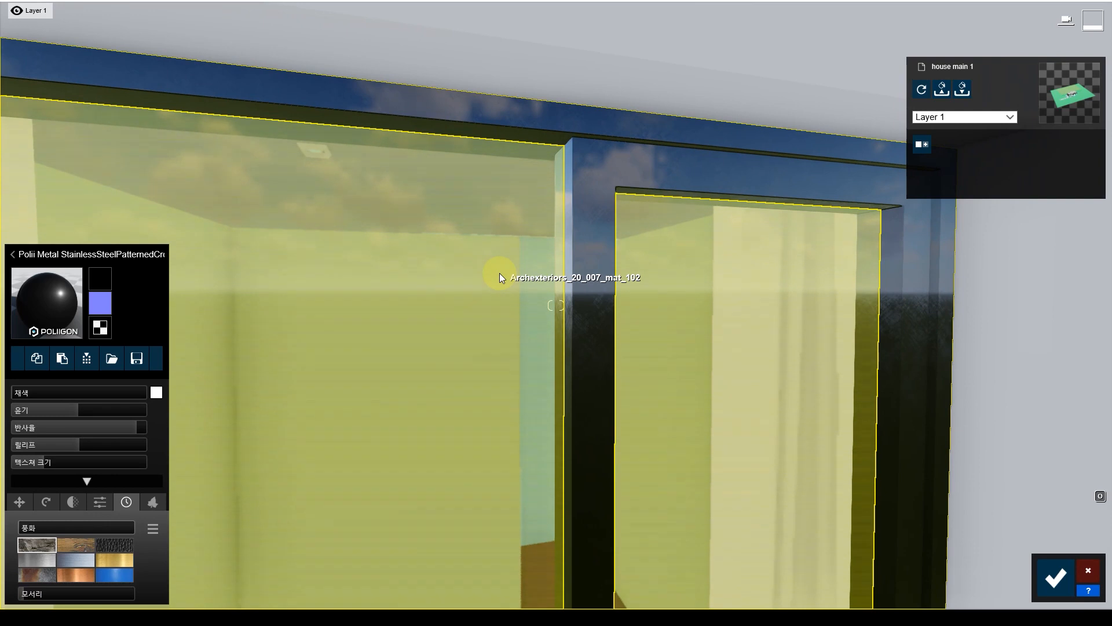
pyautogui.press('w')
pyautogui.press('e')
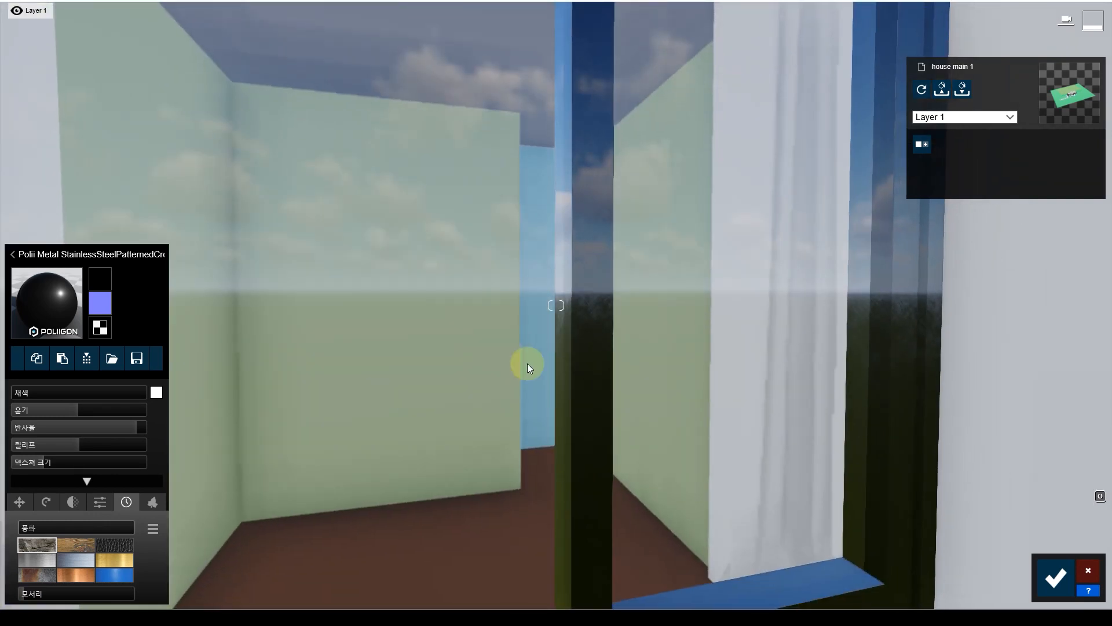
pyautogui.press('d')
pyautogui.press('a')
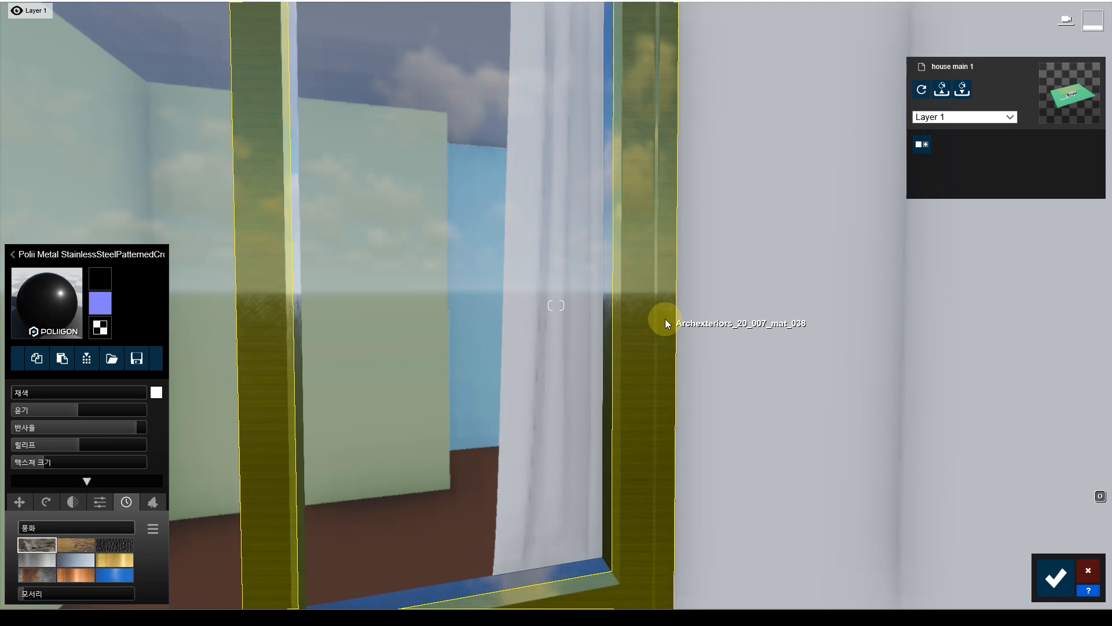
# - Set the window frame metal's weathering type to silver with a weathering amount of 0.0
pyautogui.click(277, 368)
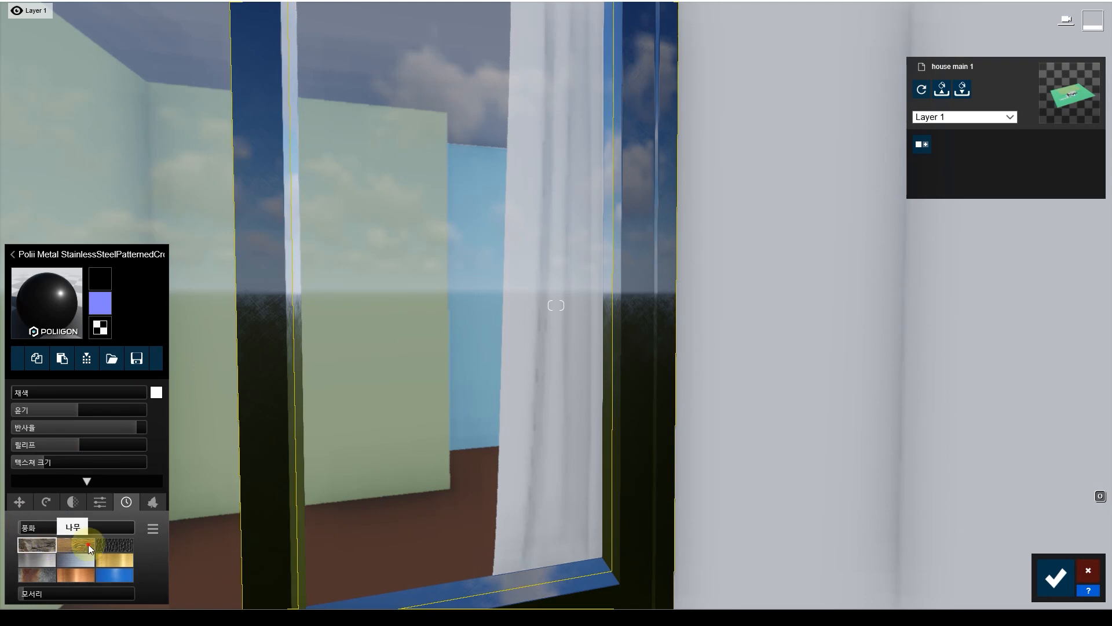
pyautogui.click(37, 559)
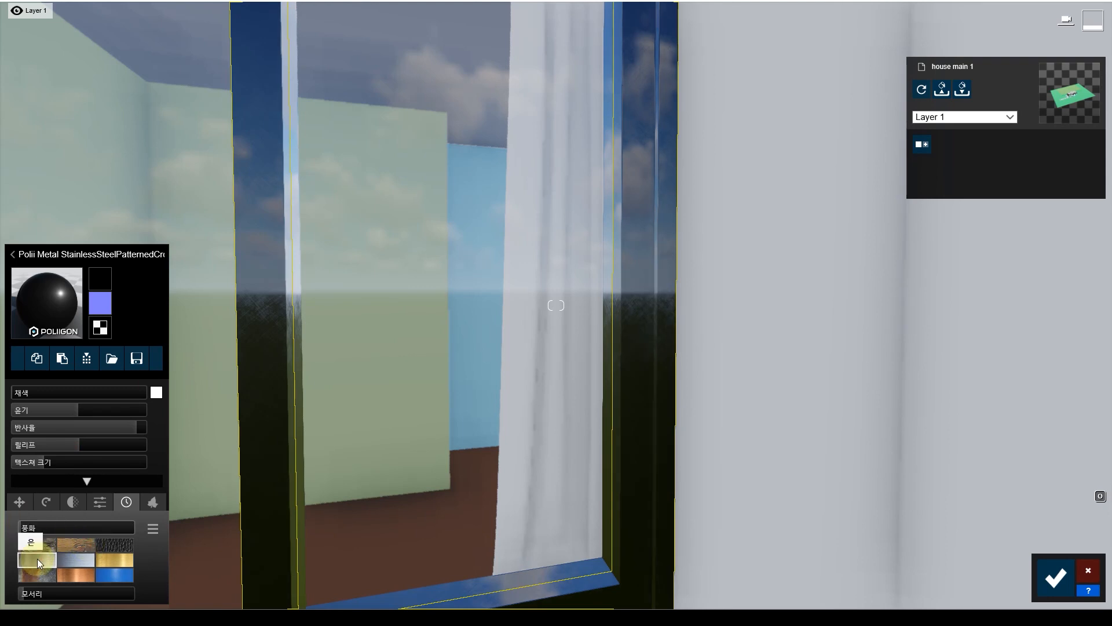
pyautogui.click(23, 527)
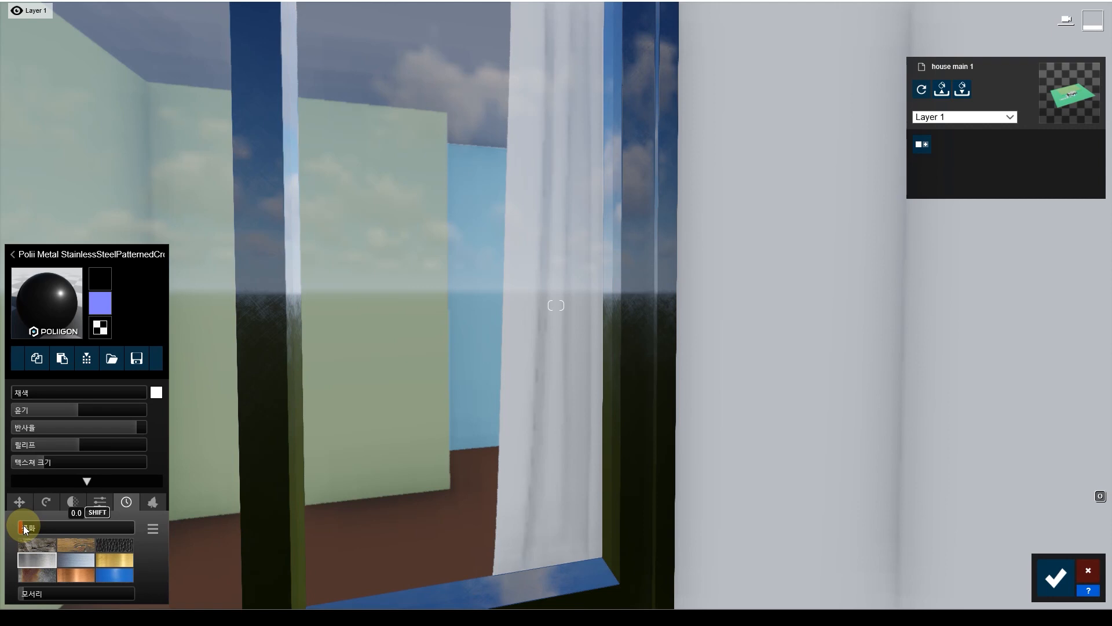
# - Copy the window frame's Polii Metal StainlessSteelPatternedCrossHatched material and paste it onto the balcony railing frames
pyautogui.scroll(-3, 477, 488)
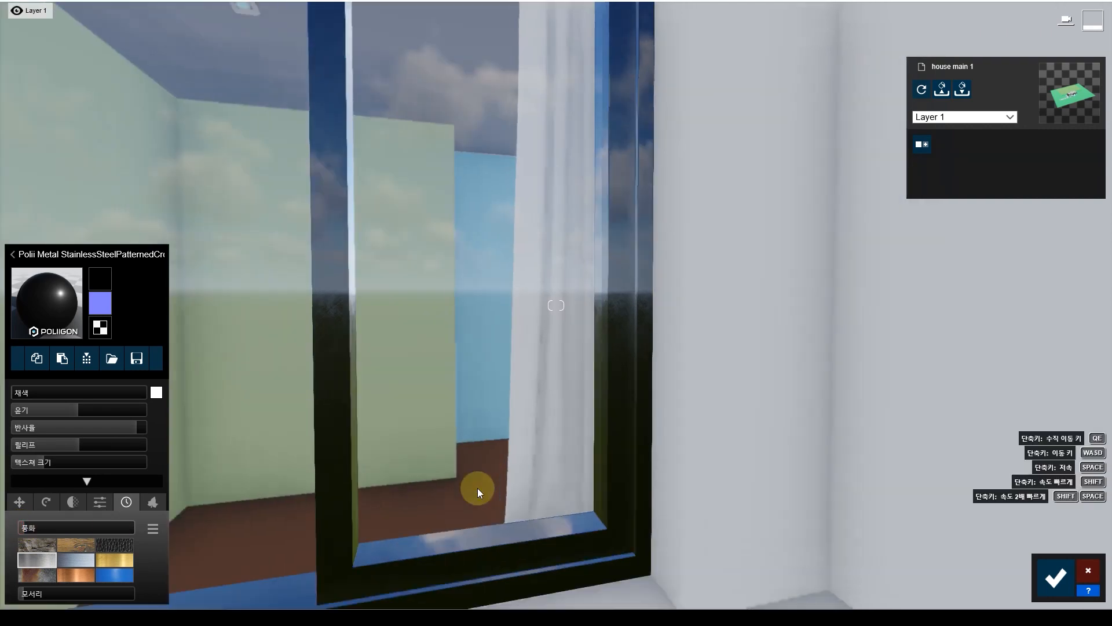
pyautogui.scroll(-2, 479, 486)
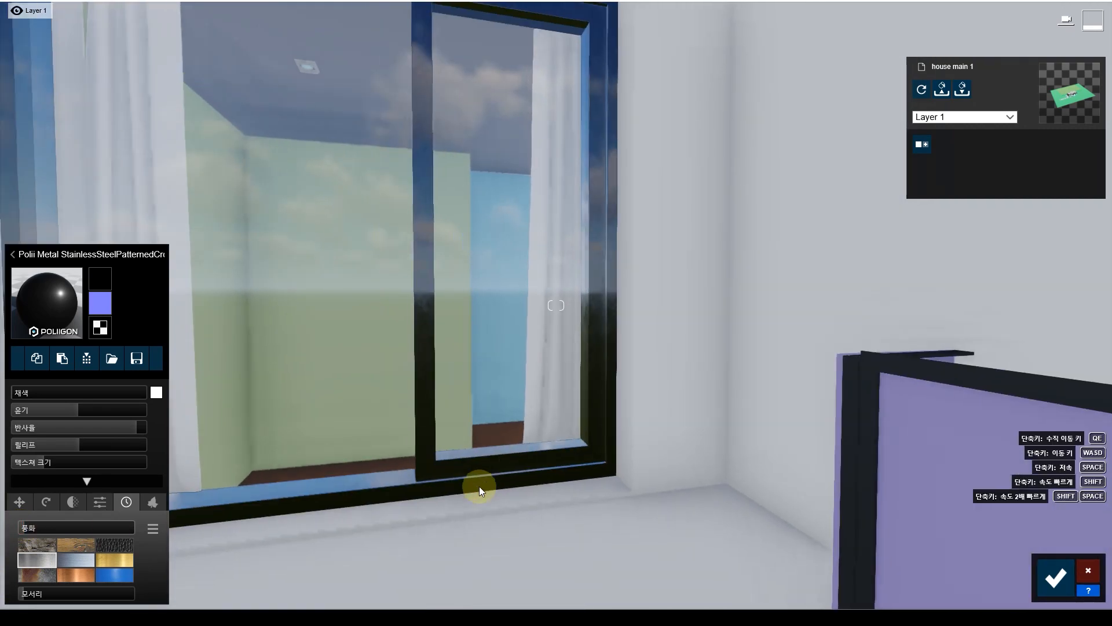
pyautogui.scroll(1, 479, 485)
pyautogui.scroll(-3, 479, 486)
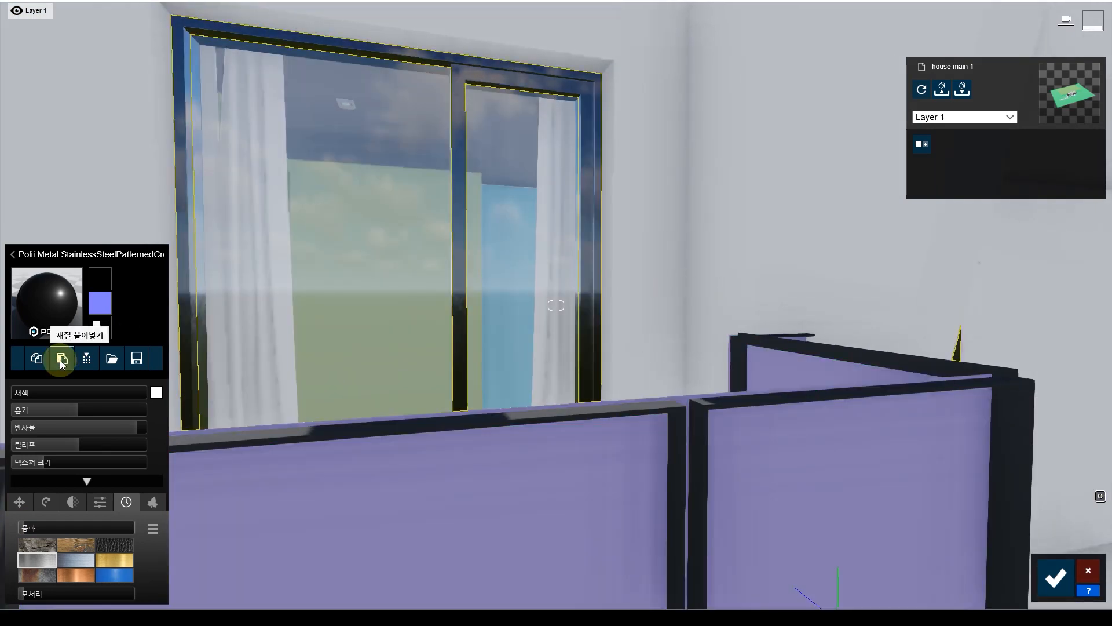
pyautogui.click(37, 358)
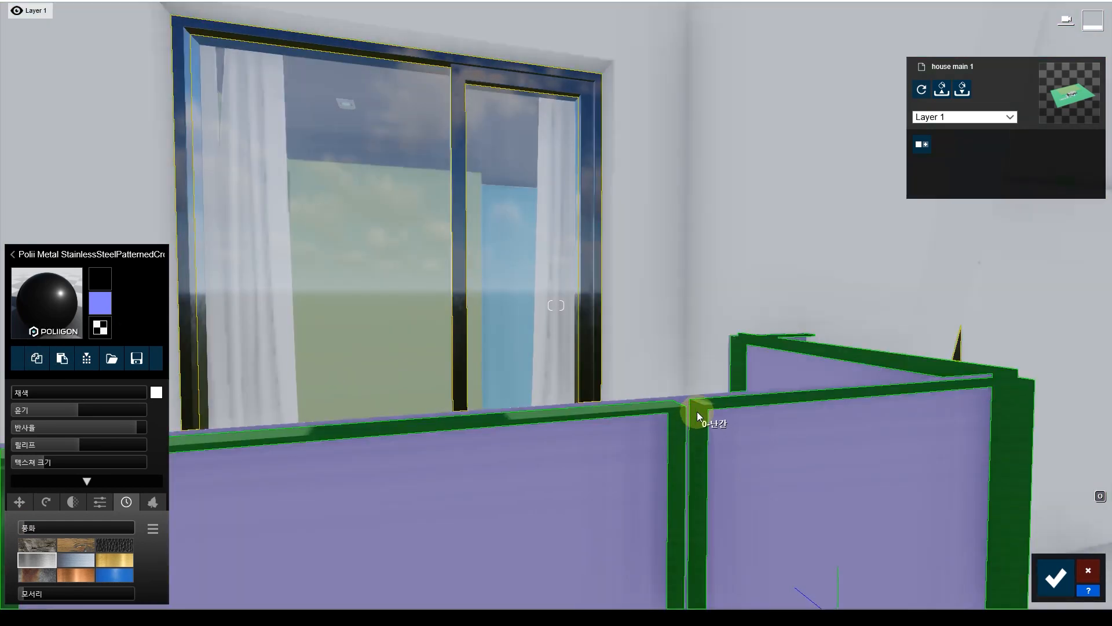
pyautogui.click(697, 411)
pyautogui.click(82, 280)
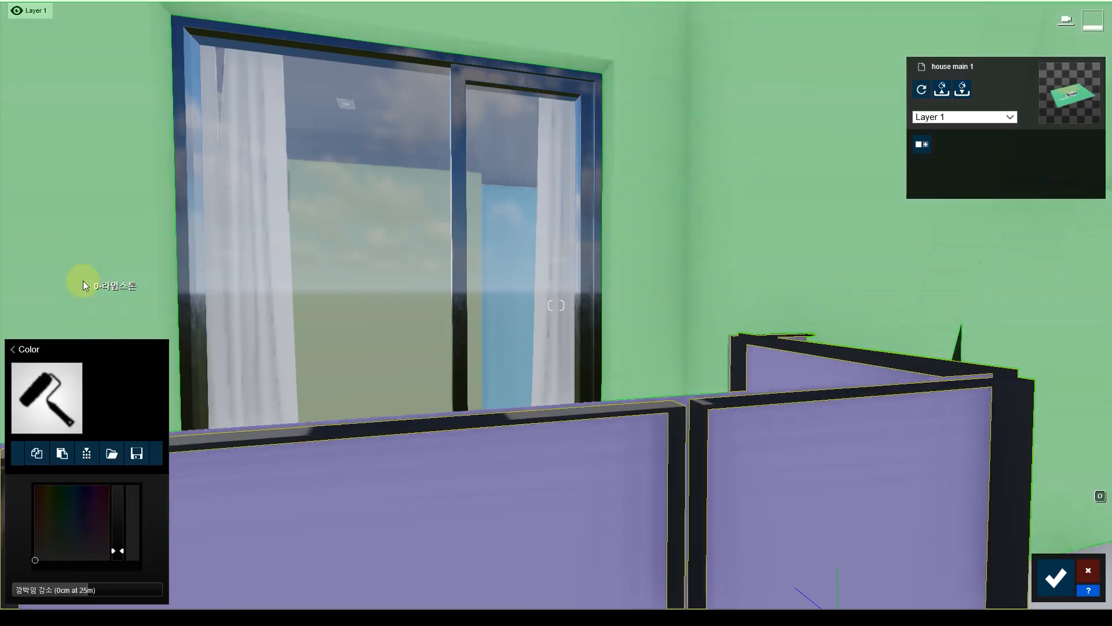
pyautogui.click(61, 454)
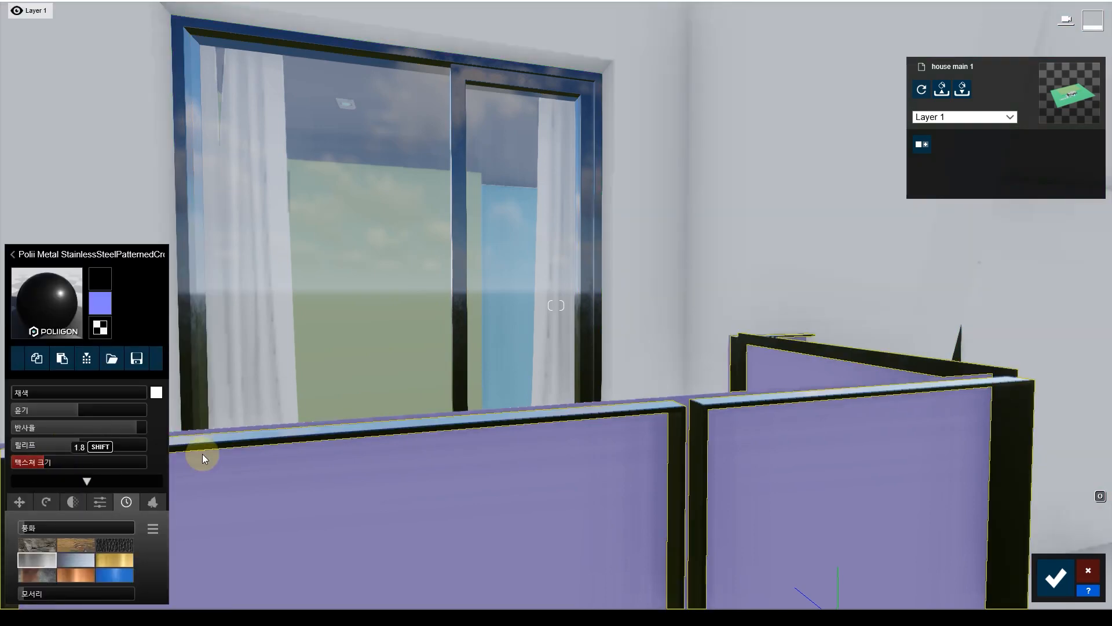
# - Inspect the balcony railing's metal frames along the facade and save the material changes
pyautogui.press('d')
pyautogui.moveTo(467, 437); pyautogui.dragTo(461, 447, button='right')
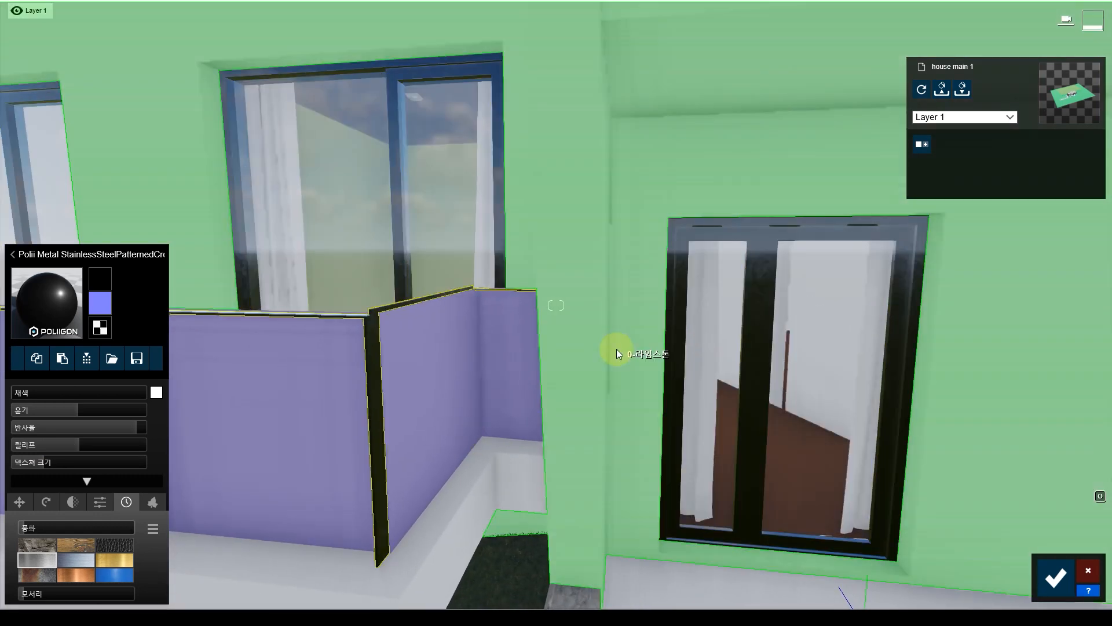
pyautogui.press('a')
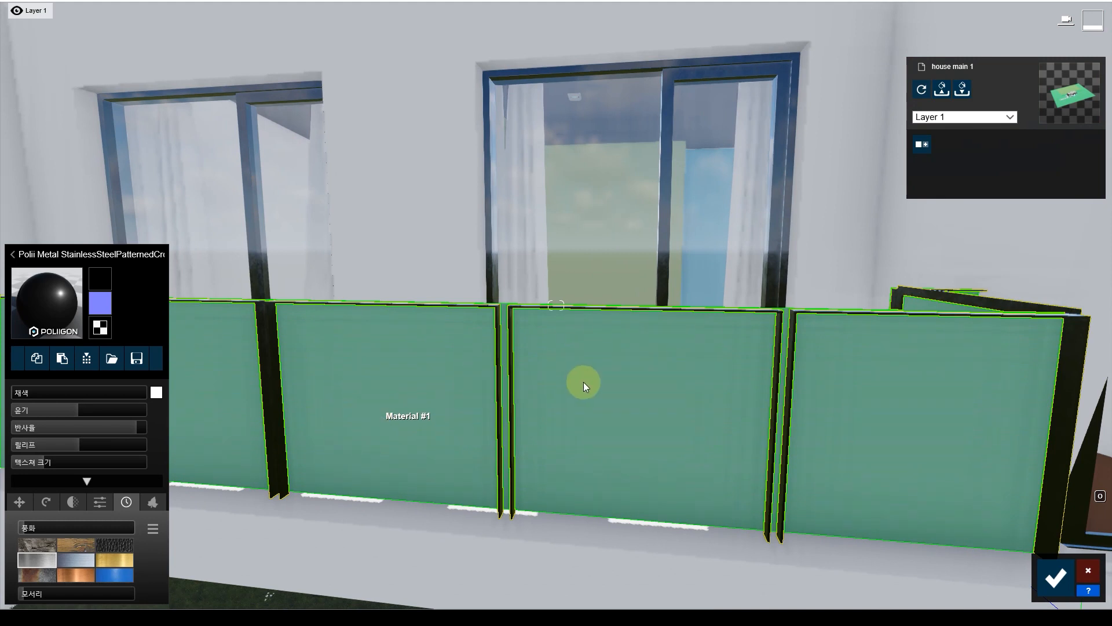
pyautogui.press('s')
pyautogui.press('a')
pyautogui.moveTo(515, 420); pyautogui.dragTo(516, 420, button='right')
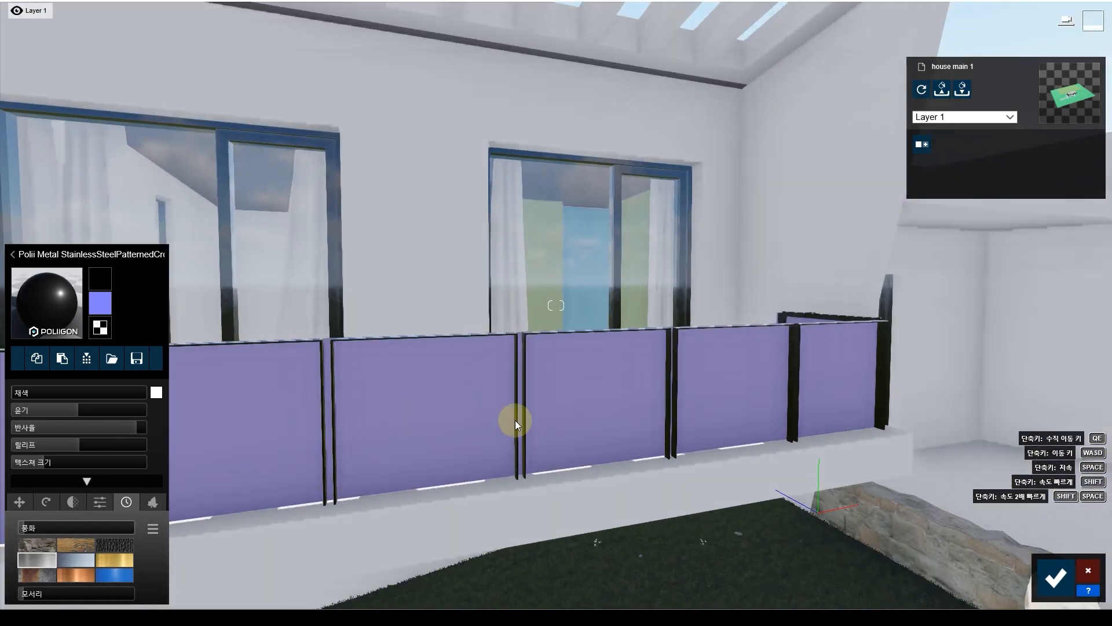
pyautogui.press('a')
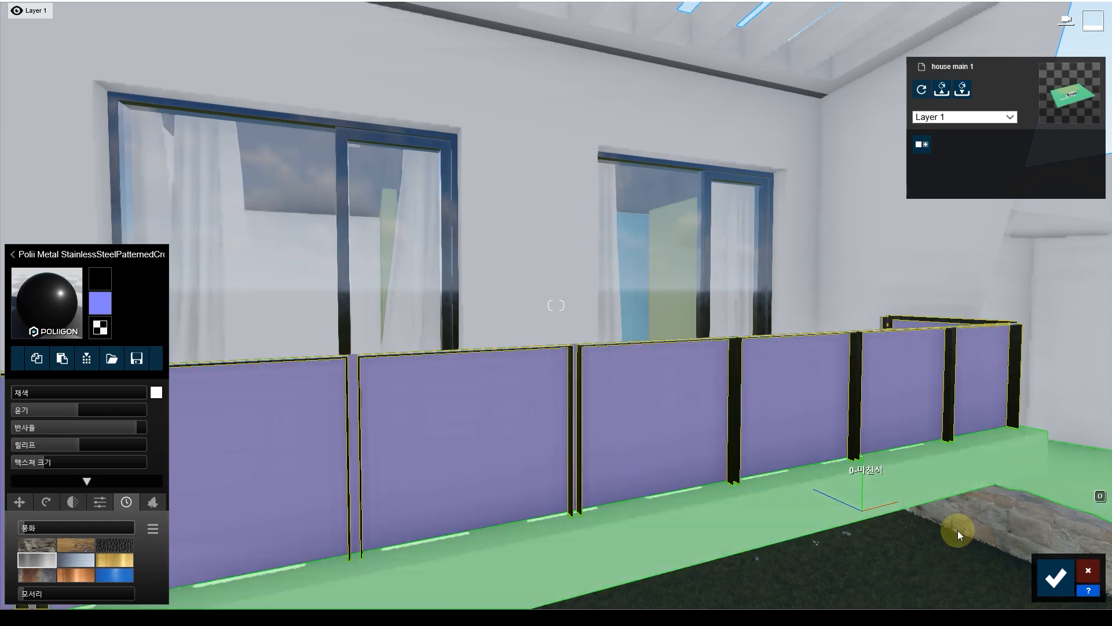
pyautogui.click(1055, 578)
# - Recall the stored 1 - Photo camera view of the house front and return to build mode near the balcony railings
pyautogui.click(1089, 524)
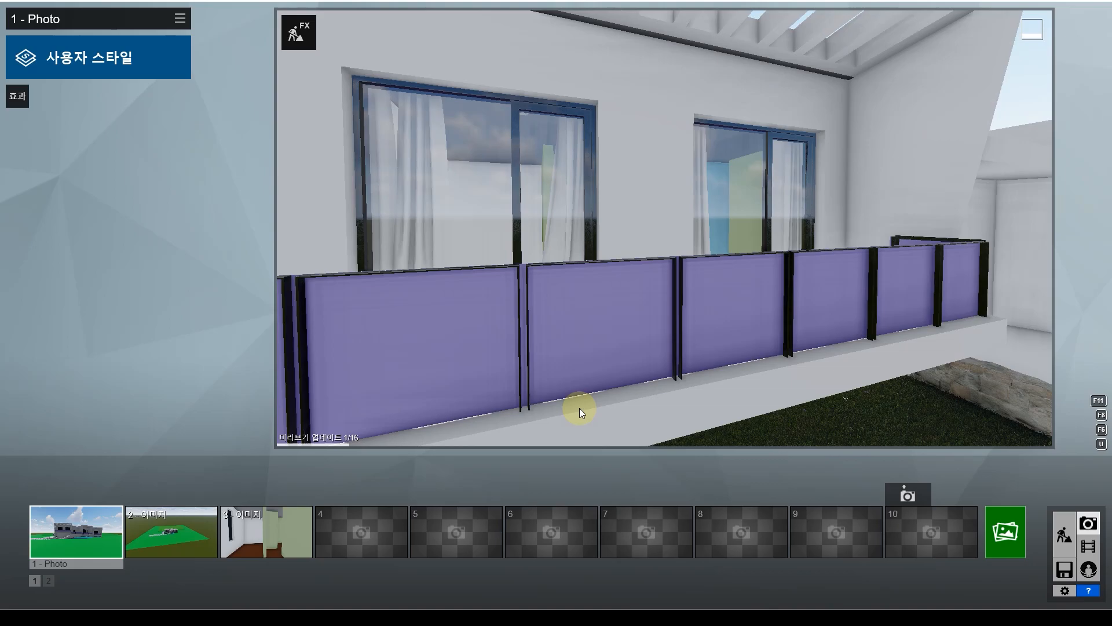
pyautogui.click(86, 531)
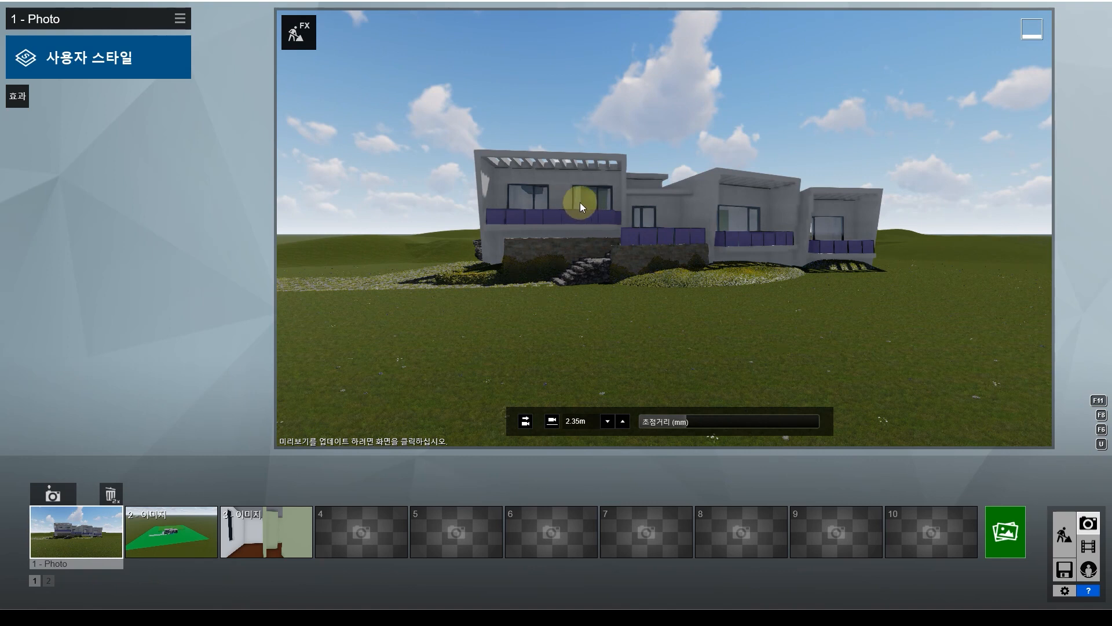
pyautogui.click(1064, 539)
pyautogui.scroll(5, 359, 263)
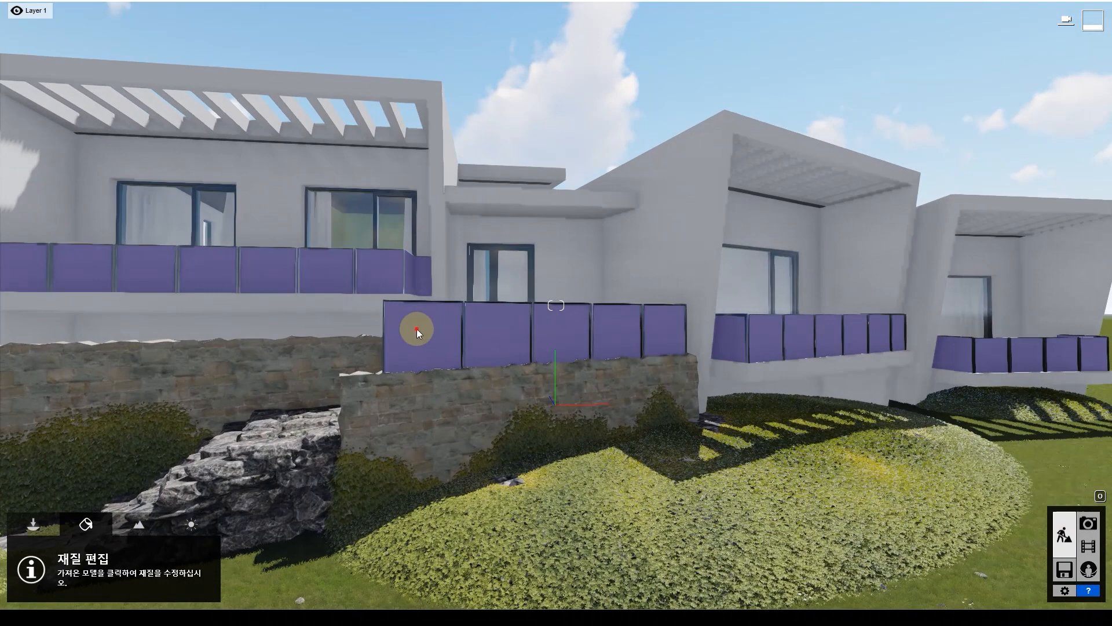
# - Apply the light teal pureglass material from the indoor glass category to the purple balcony railing panels
pyautogui.click(417, 333)
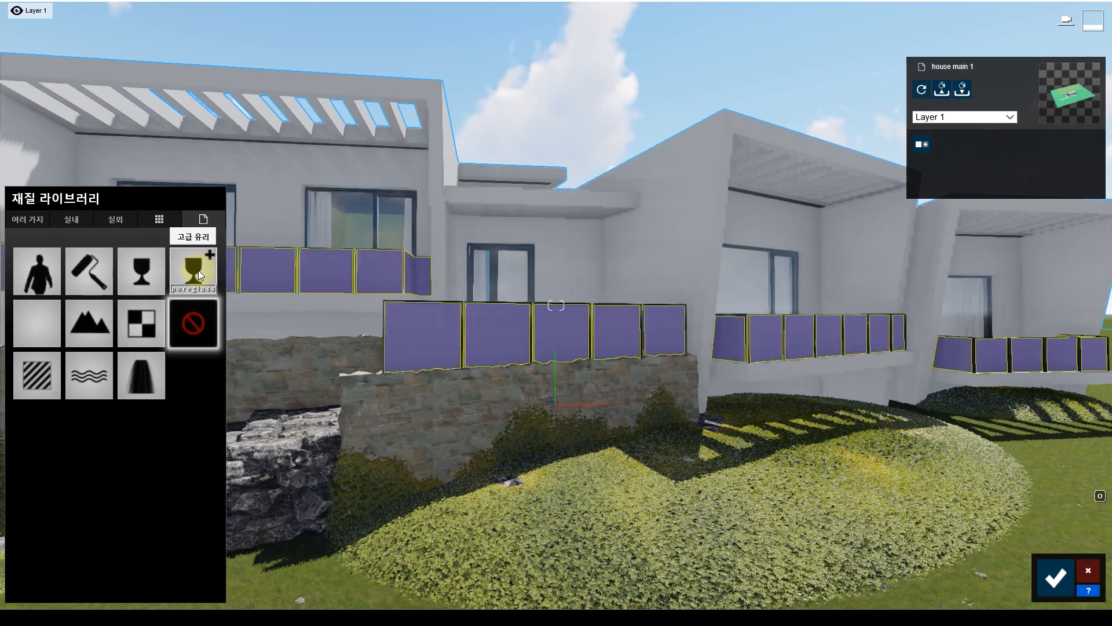
pyautogui.click(72, 220)
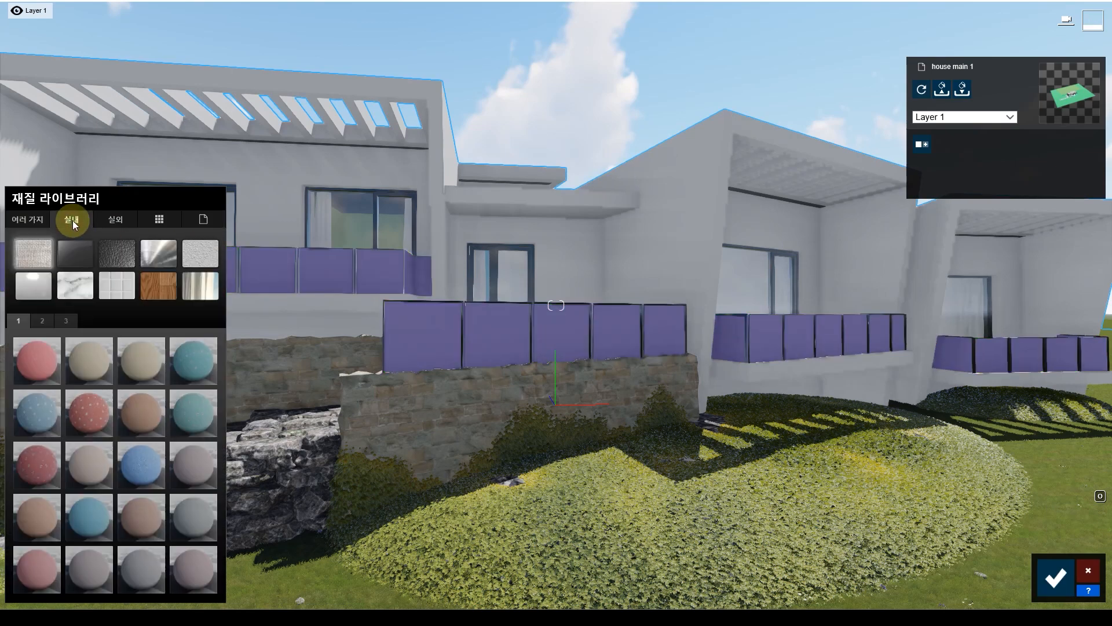
pyautogui.click(69, 251)
pyautogui.click(89, 356)
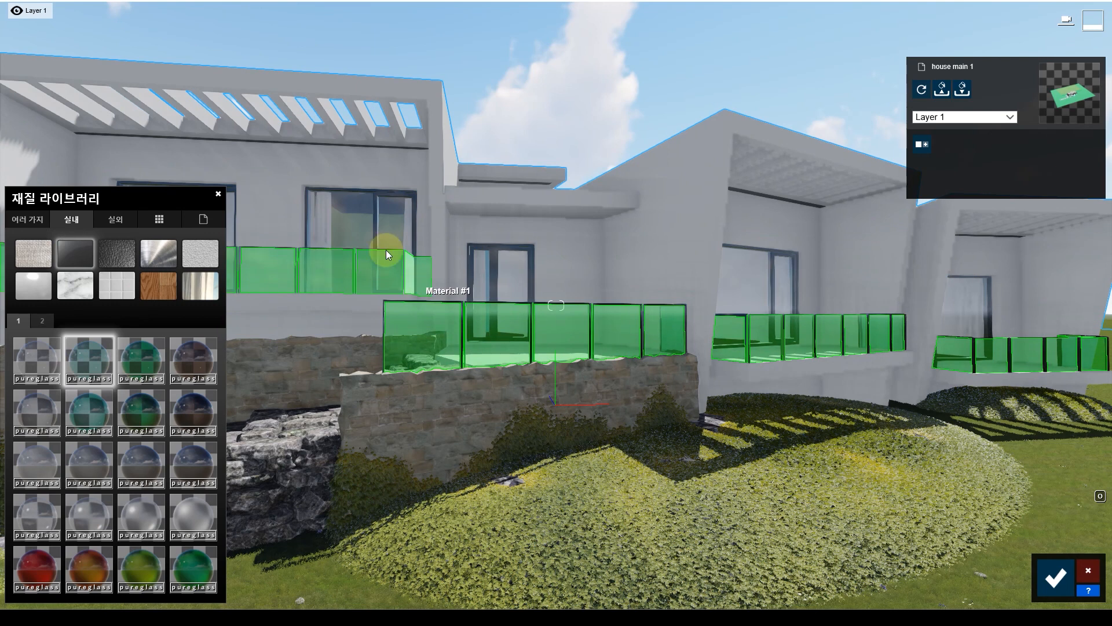
pyautogui.click(335, 273)
pyautogui.click(46, 328)
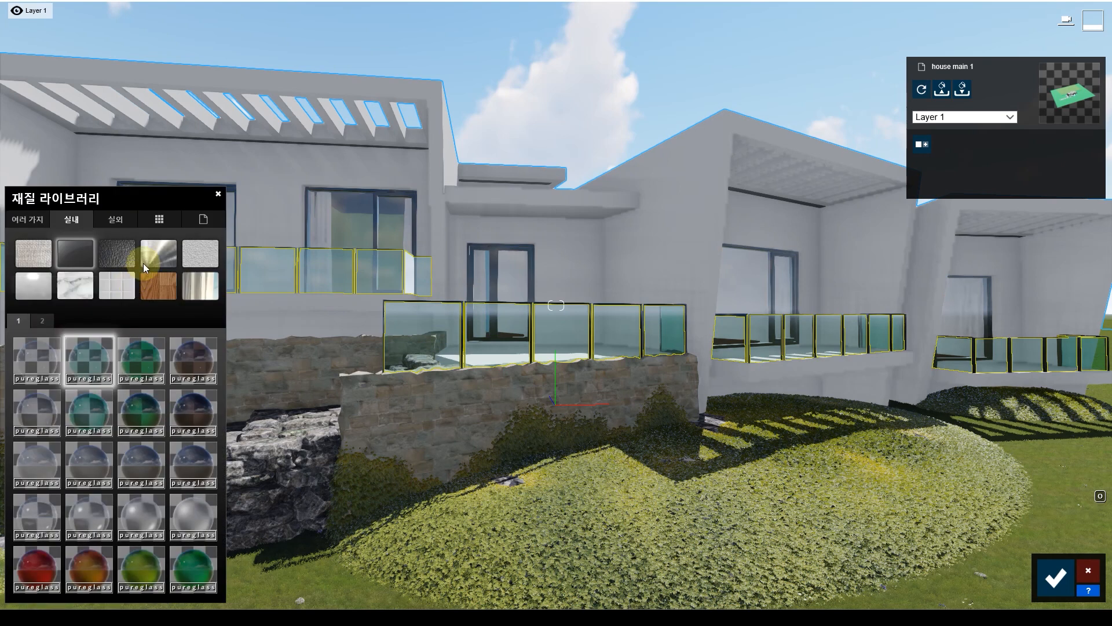
# - Try Glass Advanced on the balcony railing panels and switch them back to the light teal indoor glass
pyautogui.click(197, 222)
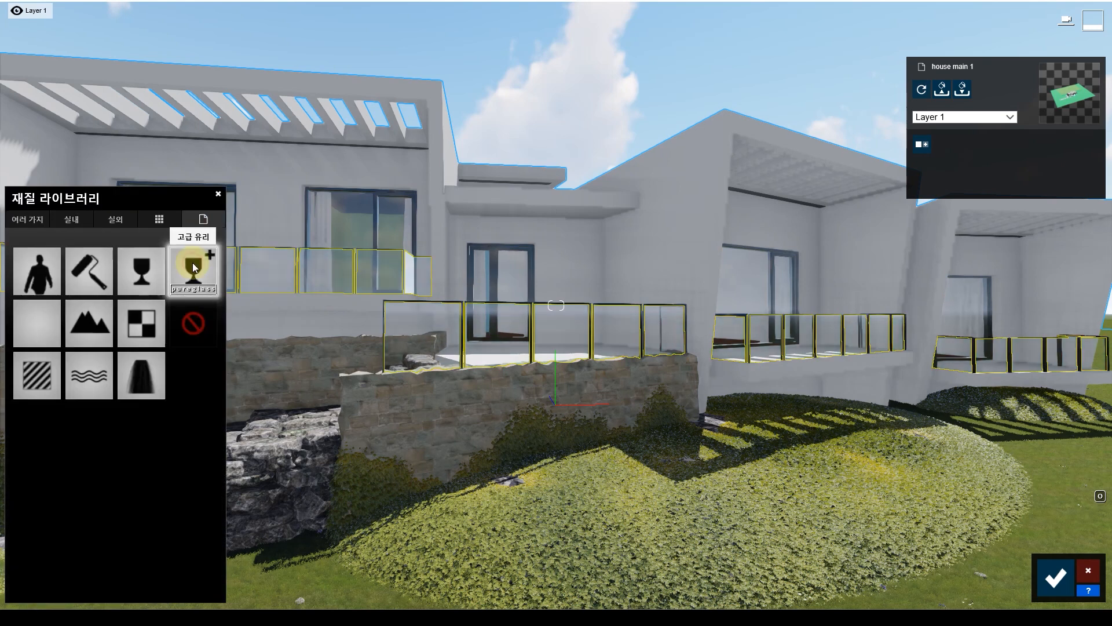
pyautogui.click(192, 263)
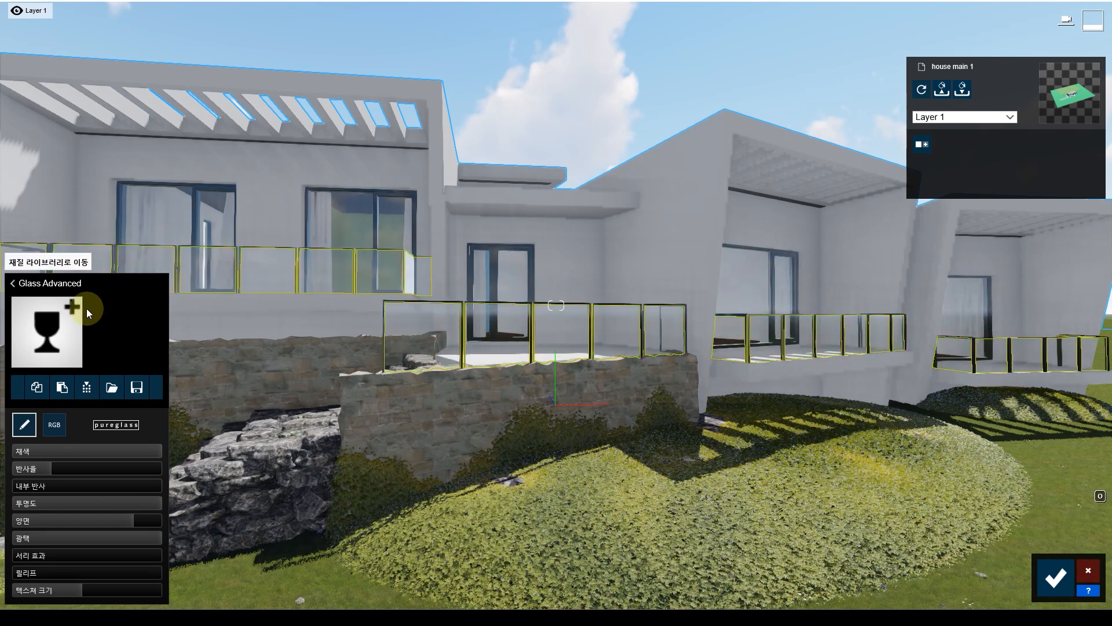
pyautogui.click(87, 312)
pyautogui.click(65, 218)
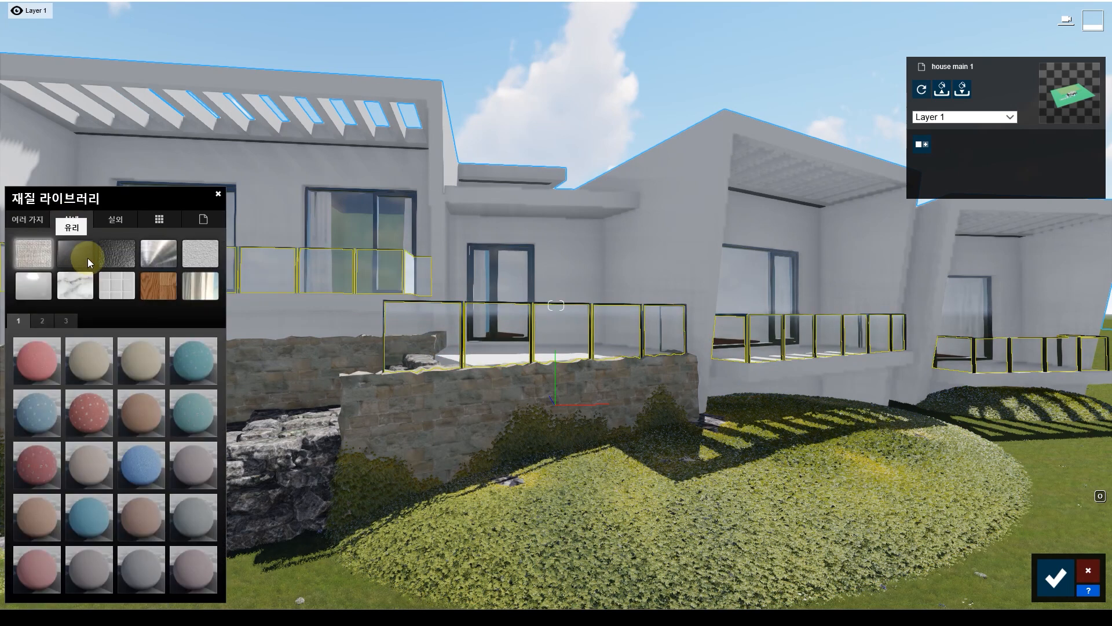
pyautogui.click(84, 256)
pyautogui.click(81, 357)
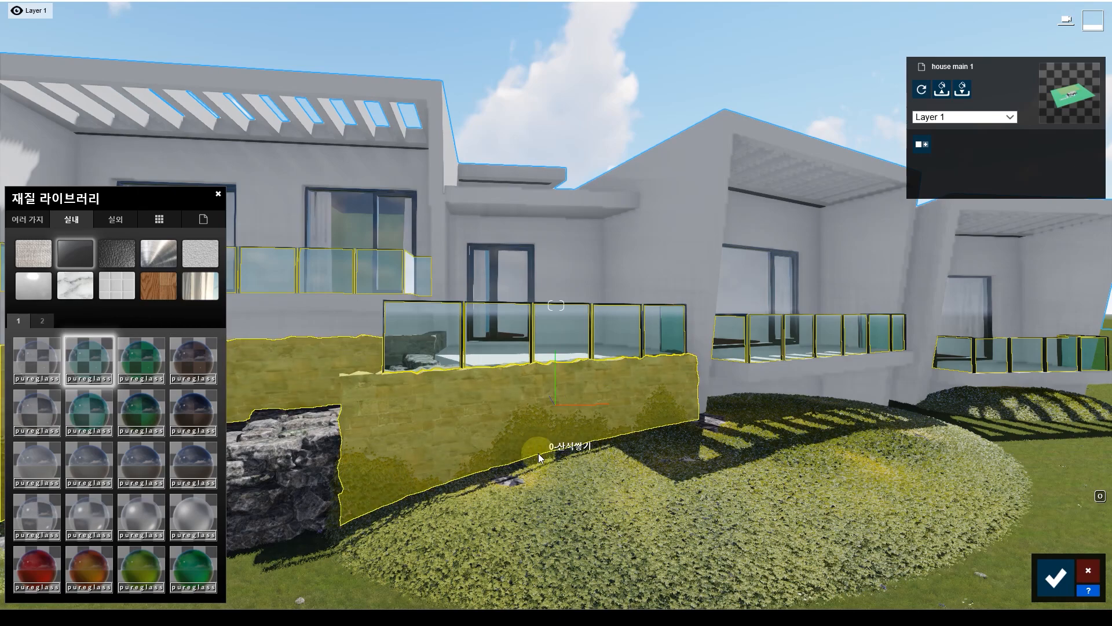
# - Examine the tinted glass railings from the house front and up close around the balcony and terrace
pyautogui.scroll(-4, 538, 453)
pyautogui.scroll(-3, 538, 453)
pyautogui.press('a')
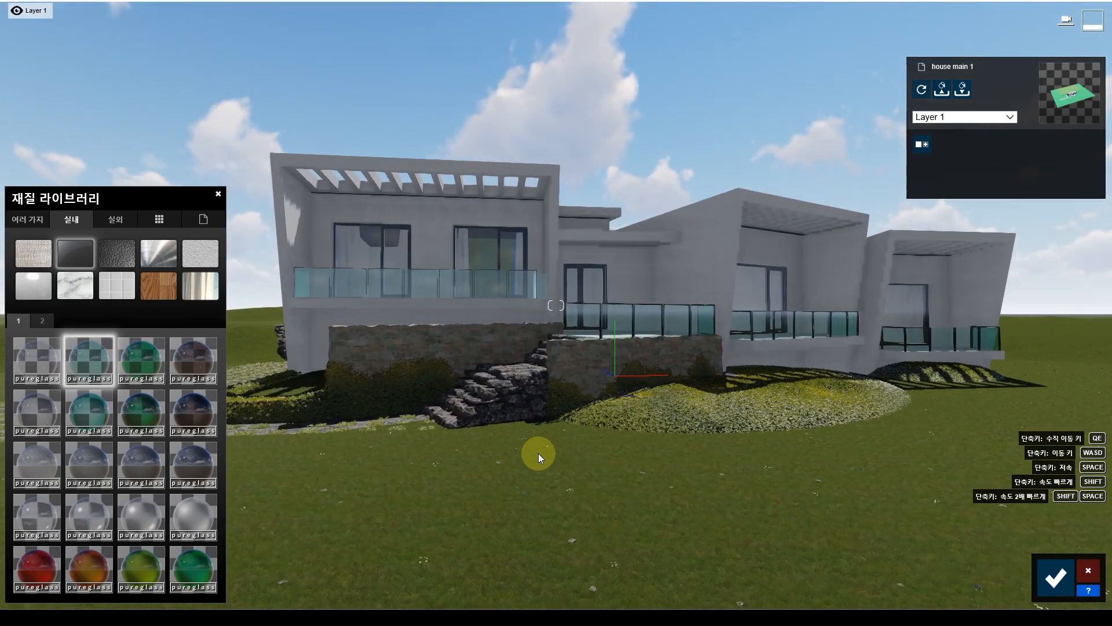
pyautogui.press('a')
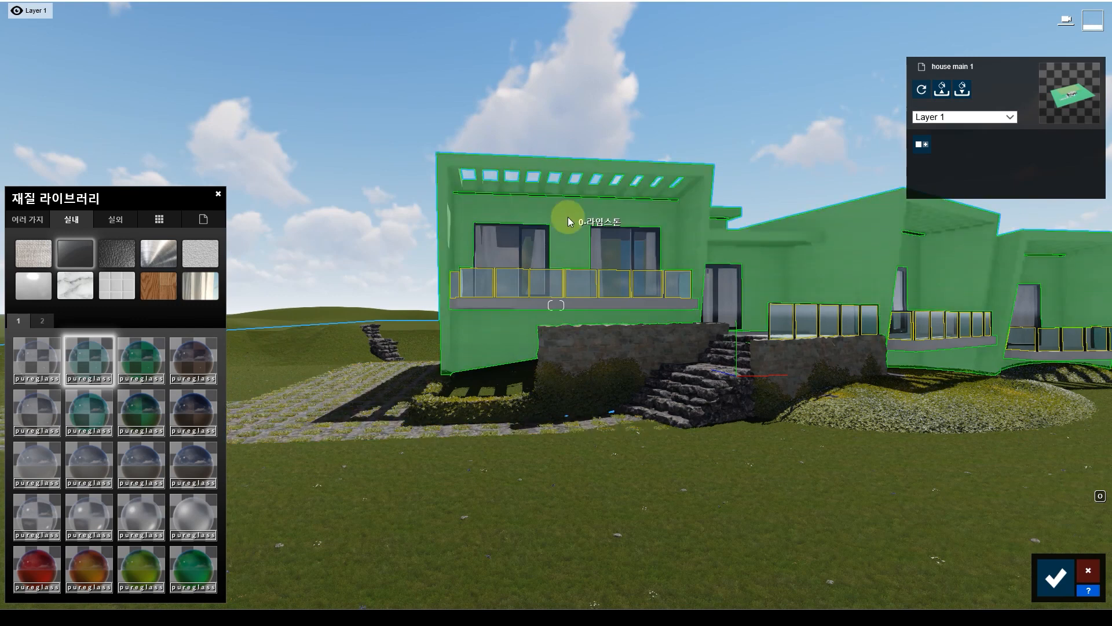
pyautogui.press('w')
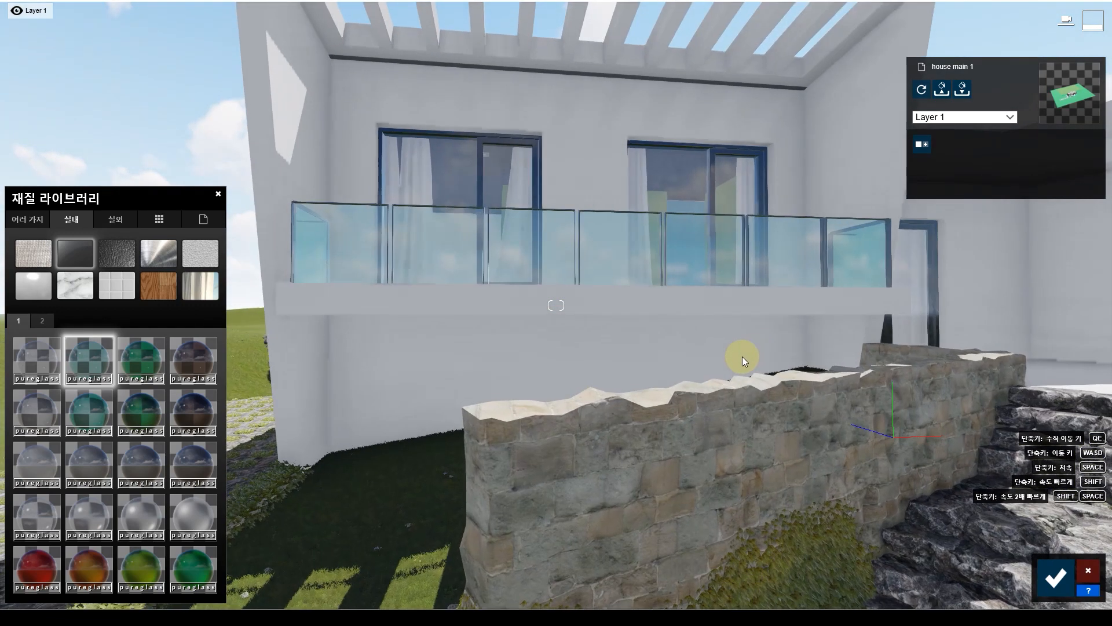
pyautogui.press('d')
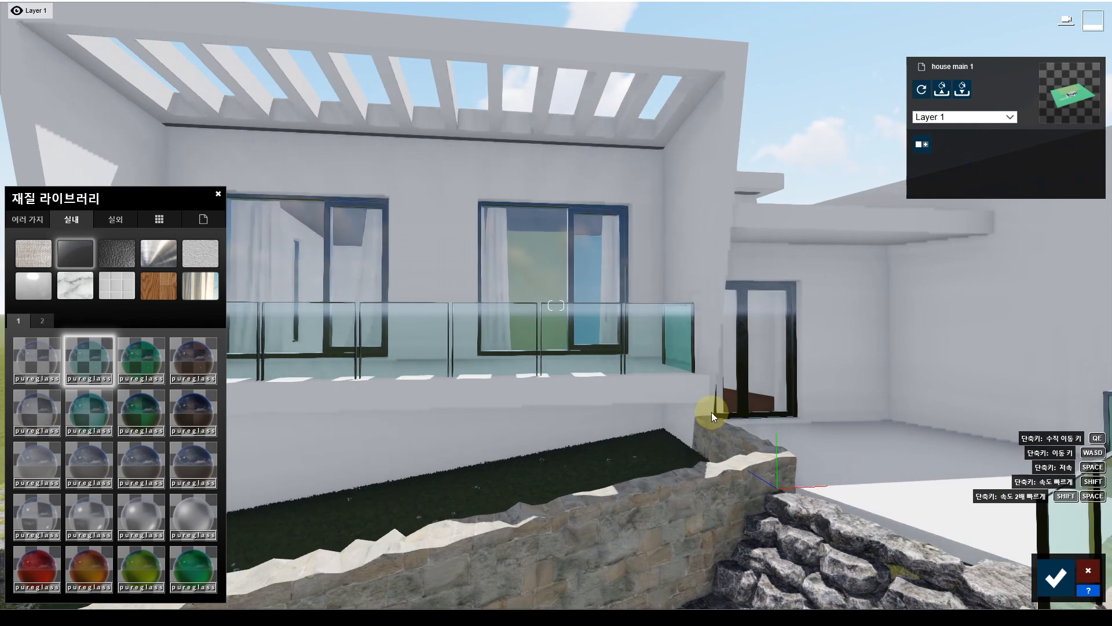
pyautogui.press('d')
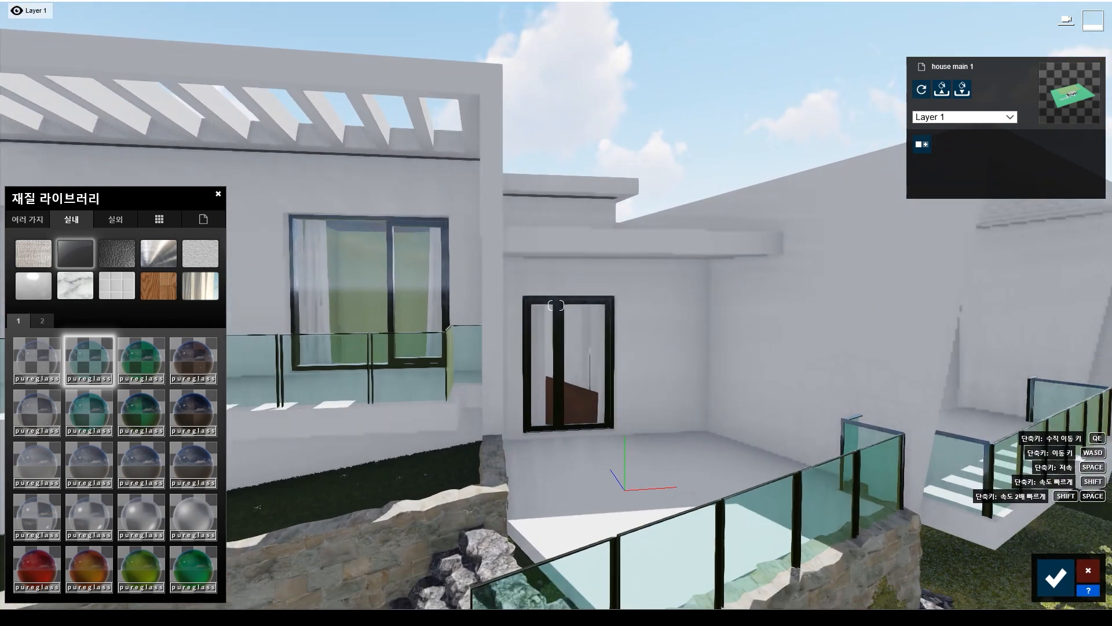
# - Give the terrace and balcony slabs a Standard material and load 마천석_1.jpg from the map folder as its color map
pyautogui.moveTo(630, 400); pyautogui.dragTo(652, 459, button='right')
pyautogui.click(558, 415)
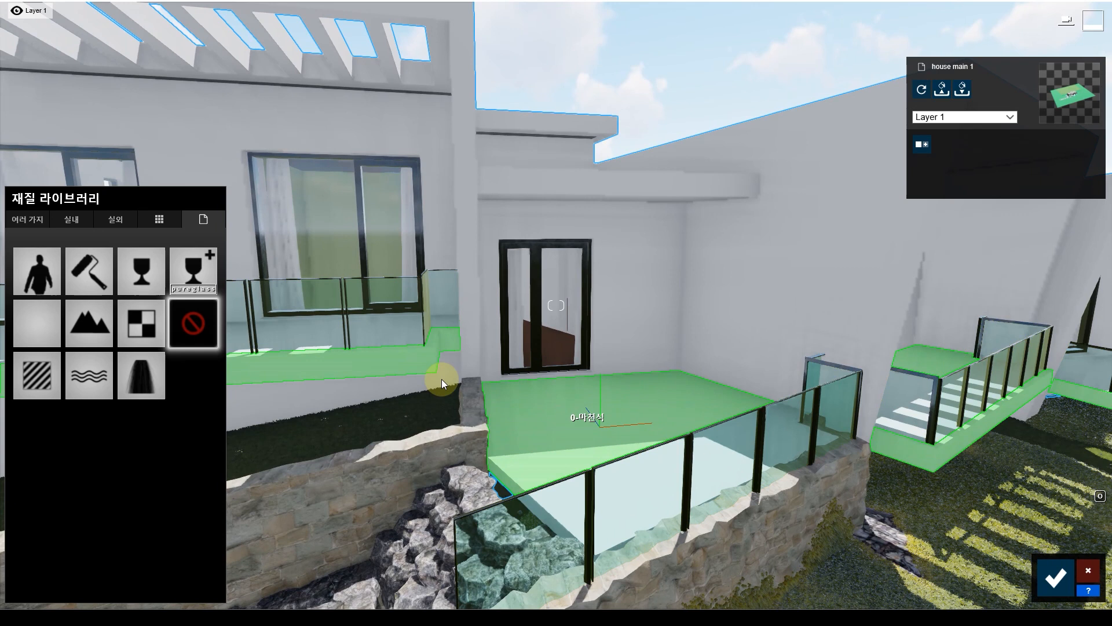
pyautogui.click(35, 378)
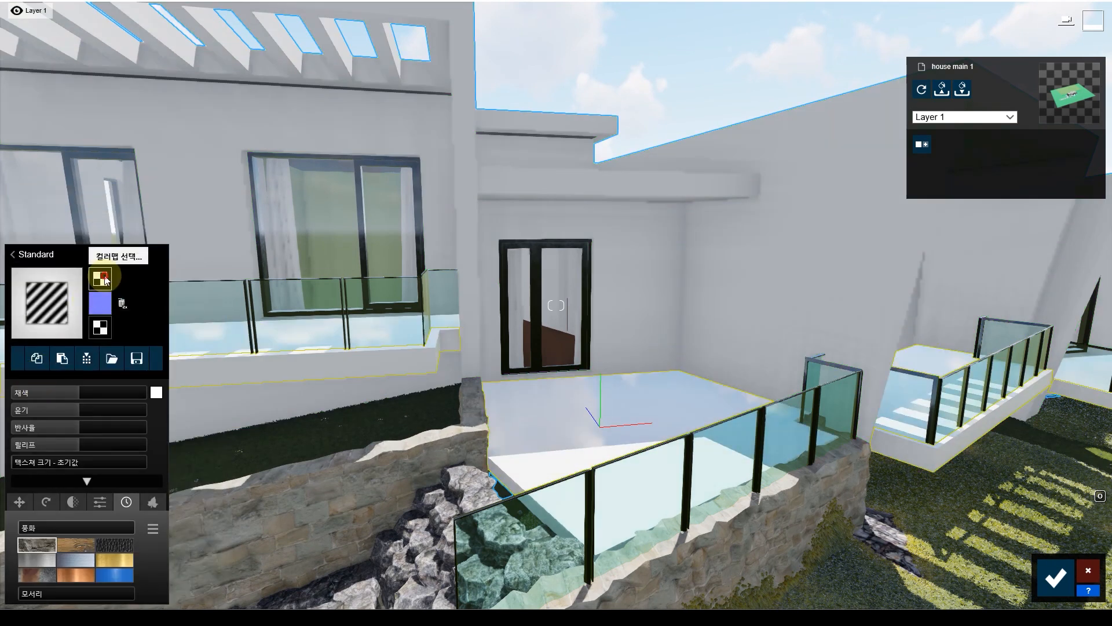
pyautogui.click(105, 280)
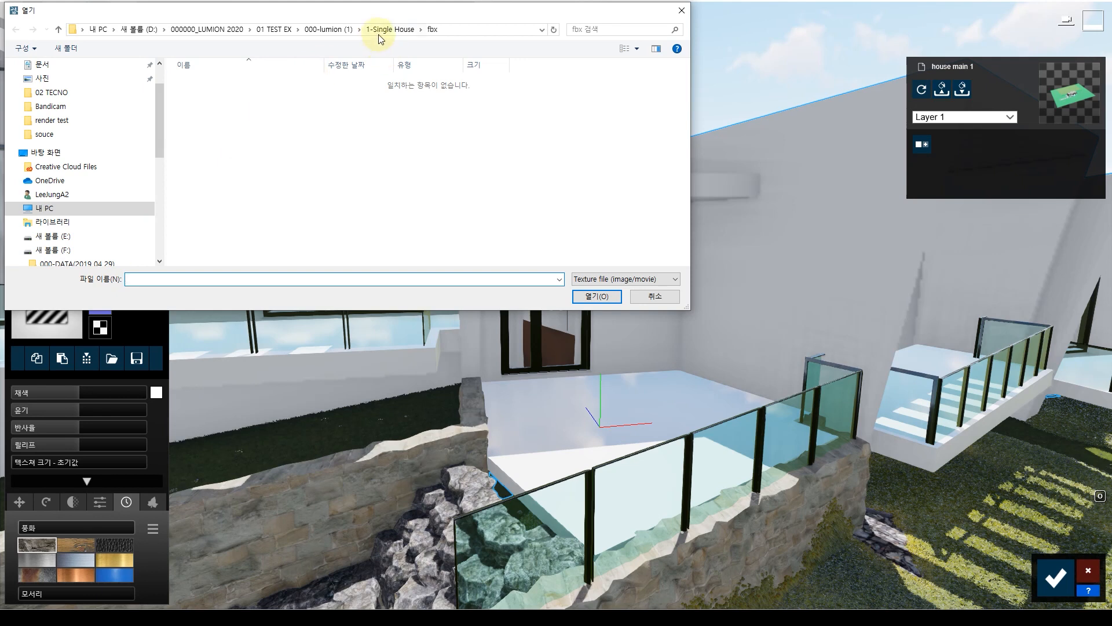
pyautogui.click(396, 30)
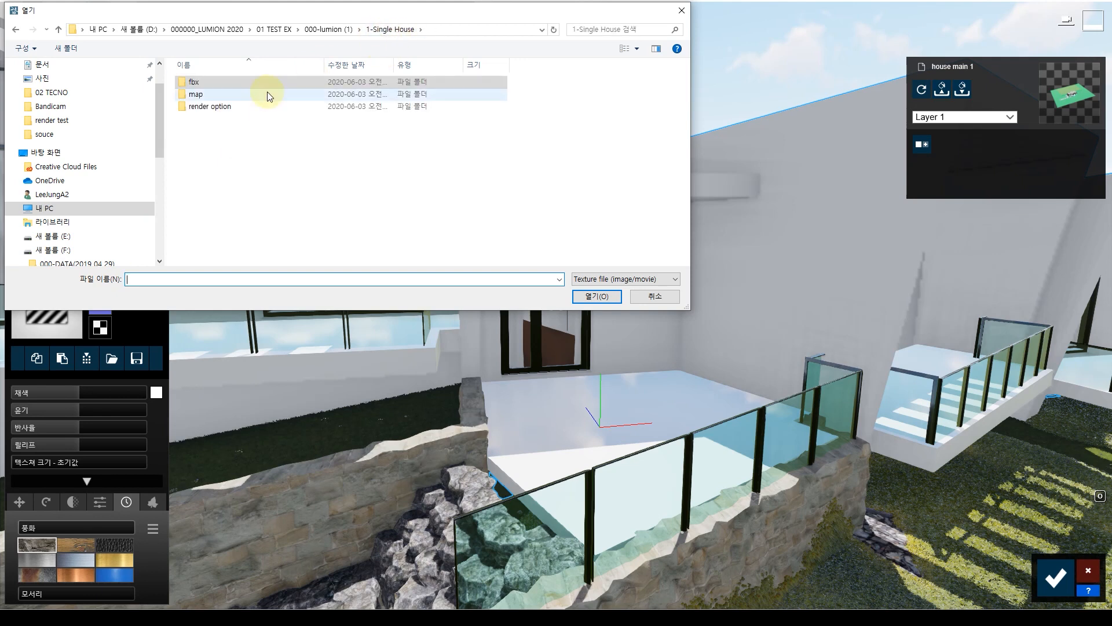
pyautogui.doubleClick(203, 96)
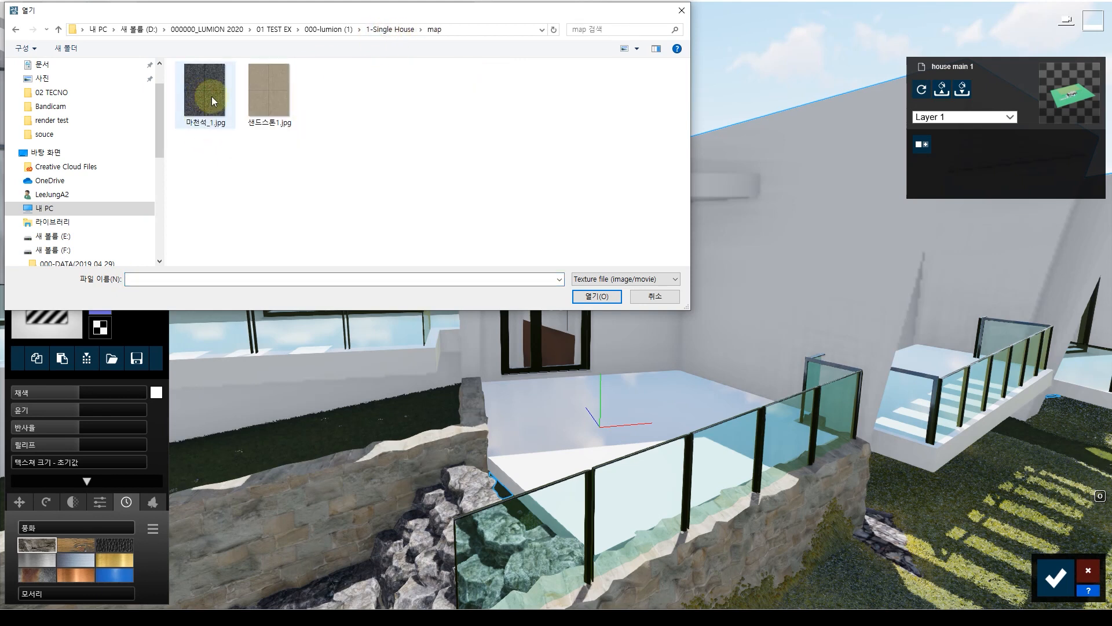
pyautogui.click(235, 116)
pyautogui.click(595, 297)
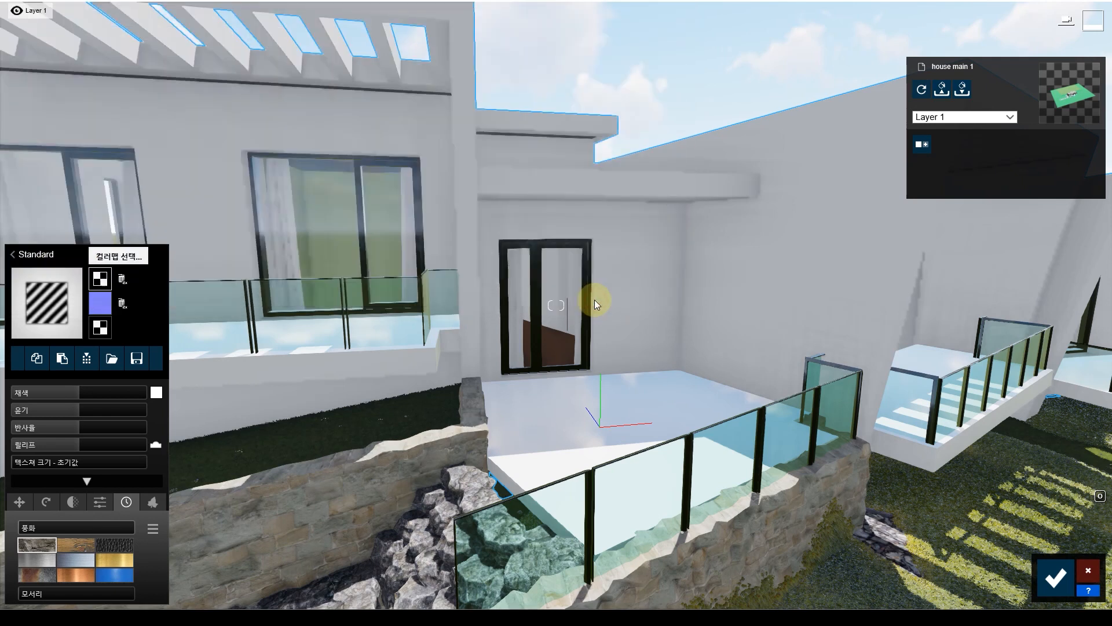
# - Try the terrace floor stone with its relief lowered to near zero
pyautogui.press('w')
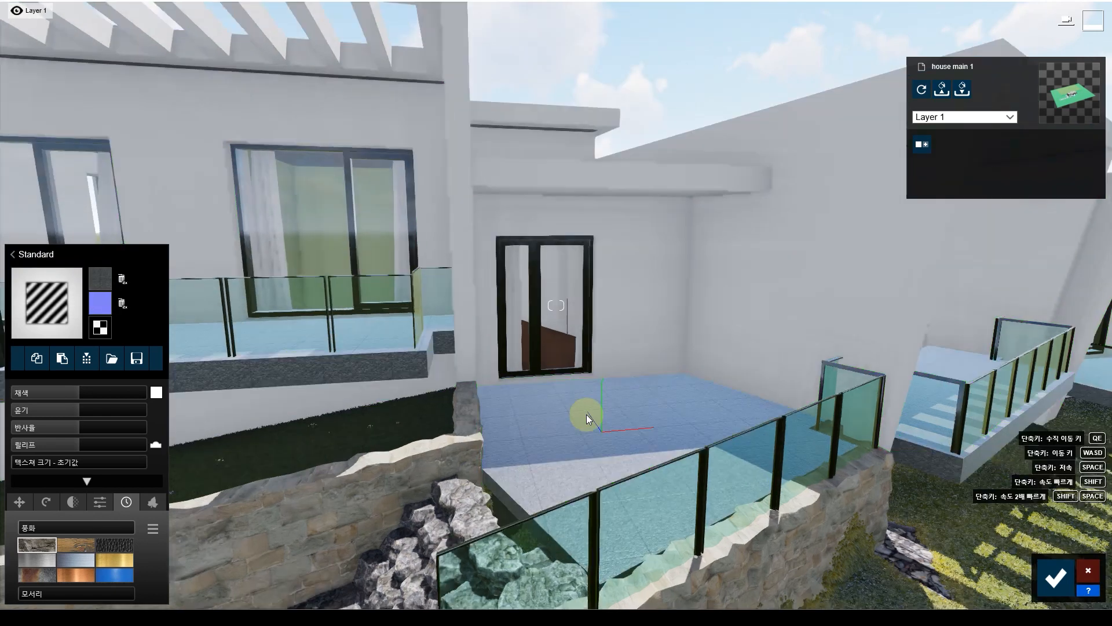
pyautogui.press('w')
pyautogui.moveTo(489, 458)
pyautogui.mouseDown(button='right')
pyautogui.moveTo(626, 493)
pyautogui.moveTo(504, 461)
pyautogui.mouseUp(button='right')
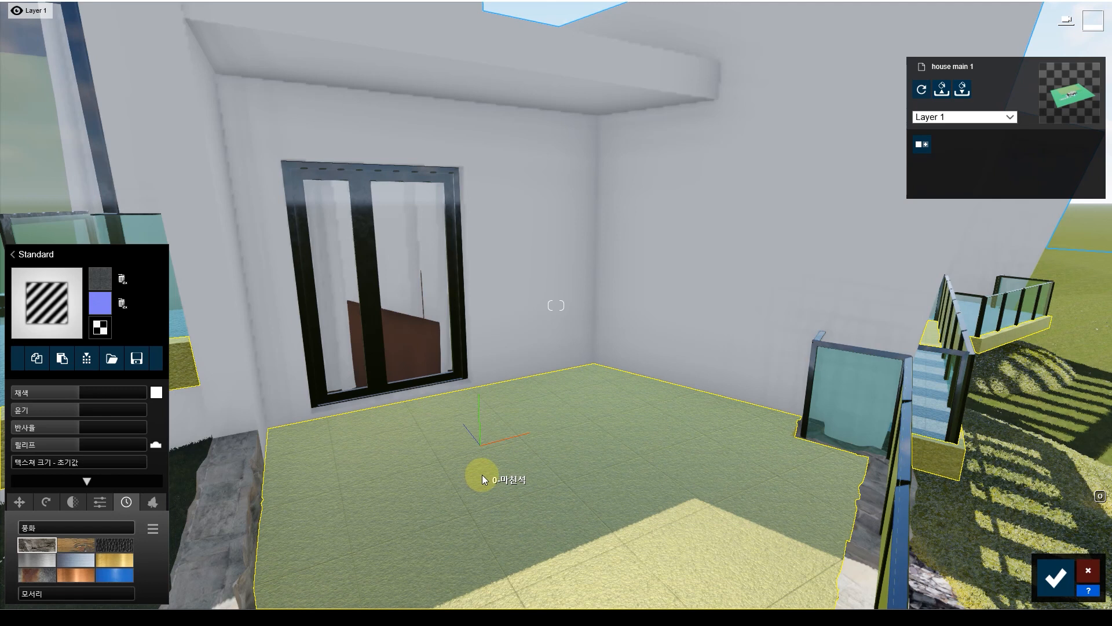
pyautogui.click(482, 475)
pyautogui.moveTo(20, 392)
pyautogui.mouseDown()
pyautogui.moveTo(85, 394)
pyautogui.moveTo(1, 403)
pyautogui.mouseUp()
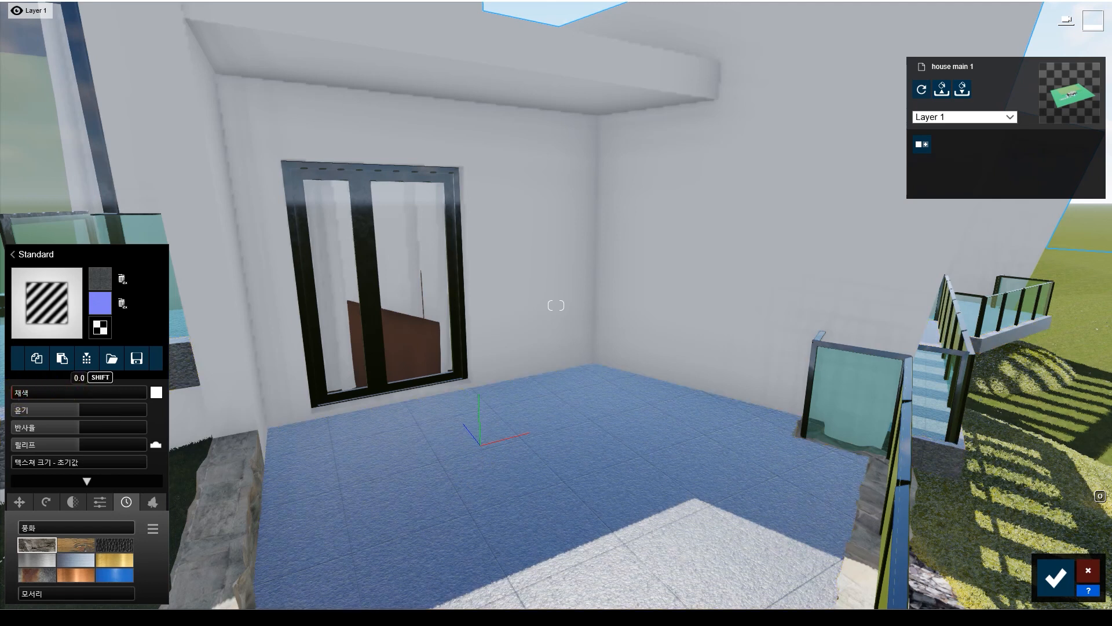
pyautogui.moveTo(71, 451); pyautogui.dragTo(32, 446)
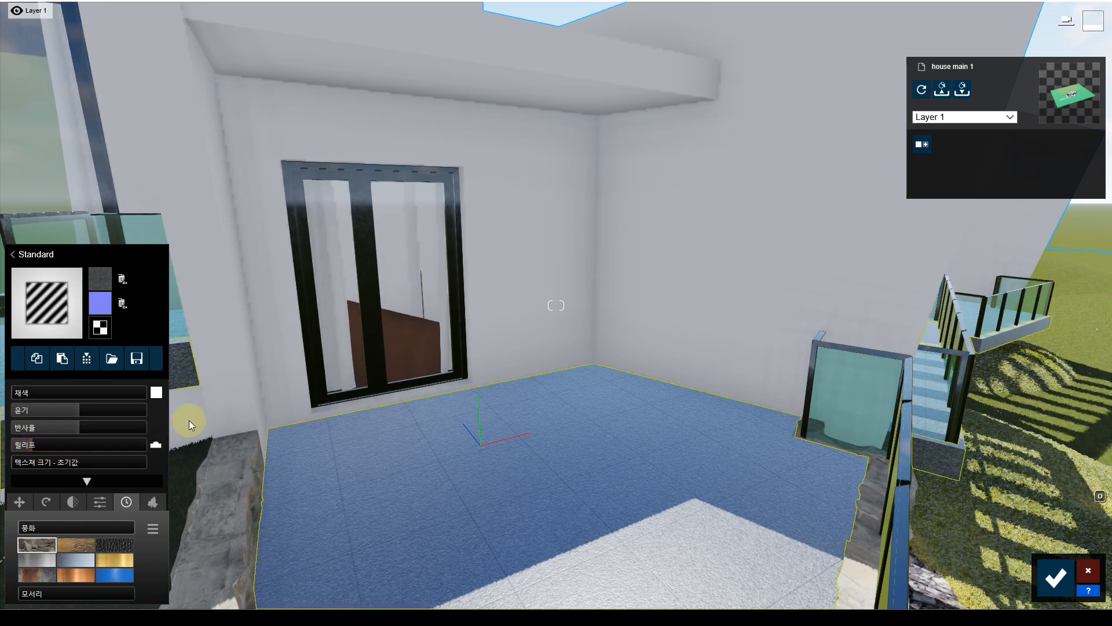
# - Try the maximum relief on the terrace floor stone and examine the surface up close
pyautogui.press('e')
pyautogui.press('e')
pyautogui.press('w')
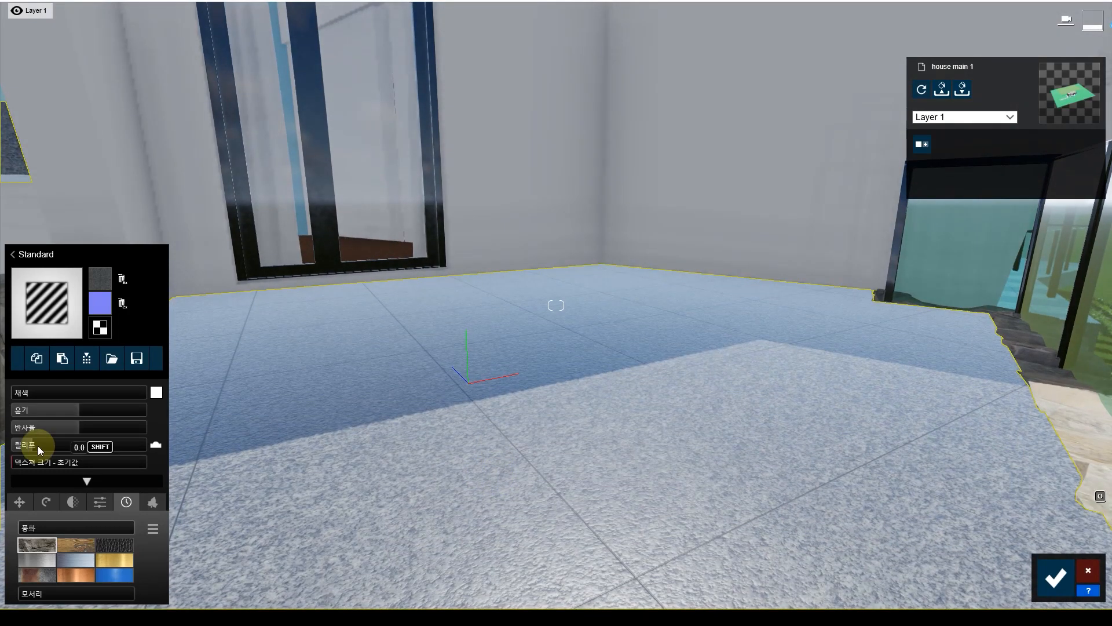
pyautogui.moveTo(38, 446); pyautogui.dragTo(164, 443)
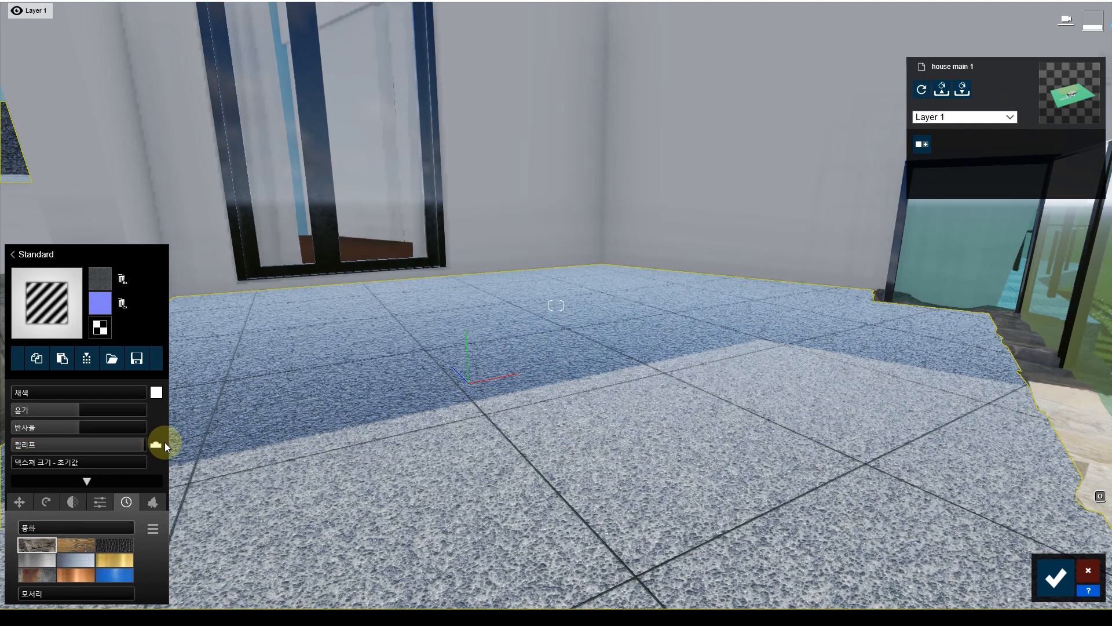
pyautogui.press('e')
pyautogui.press('q')
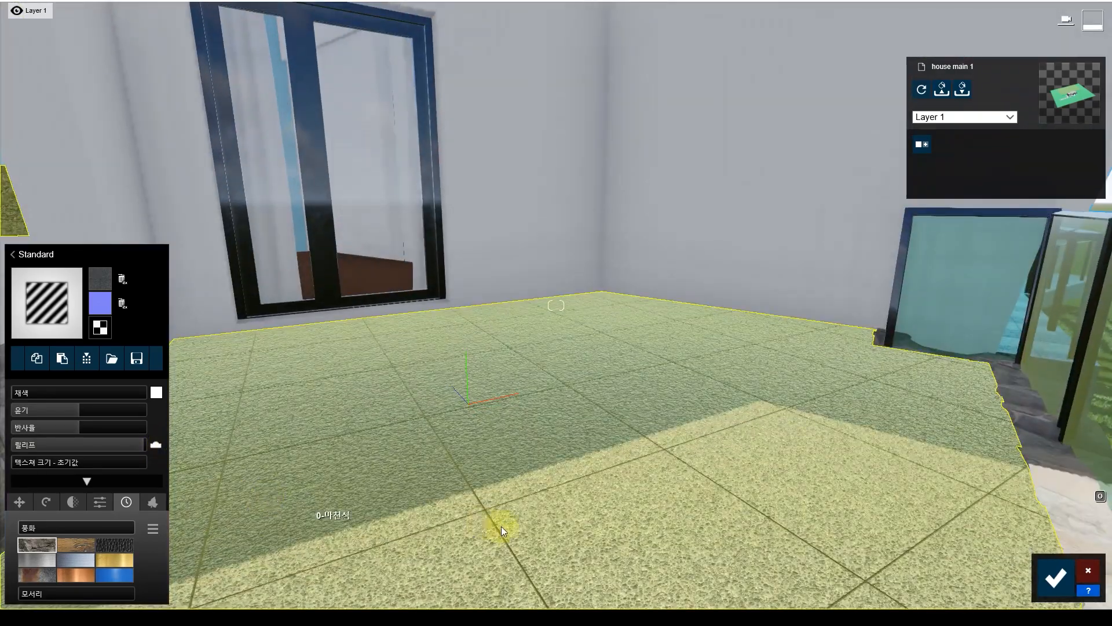
pyautogui.press('e')
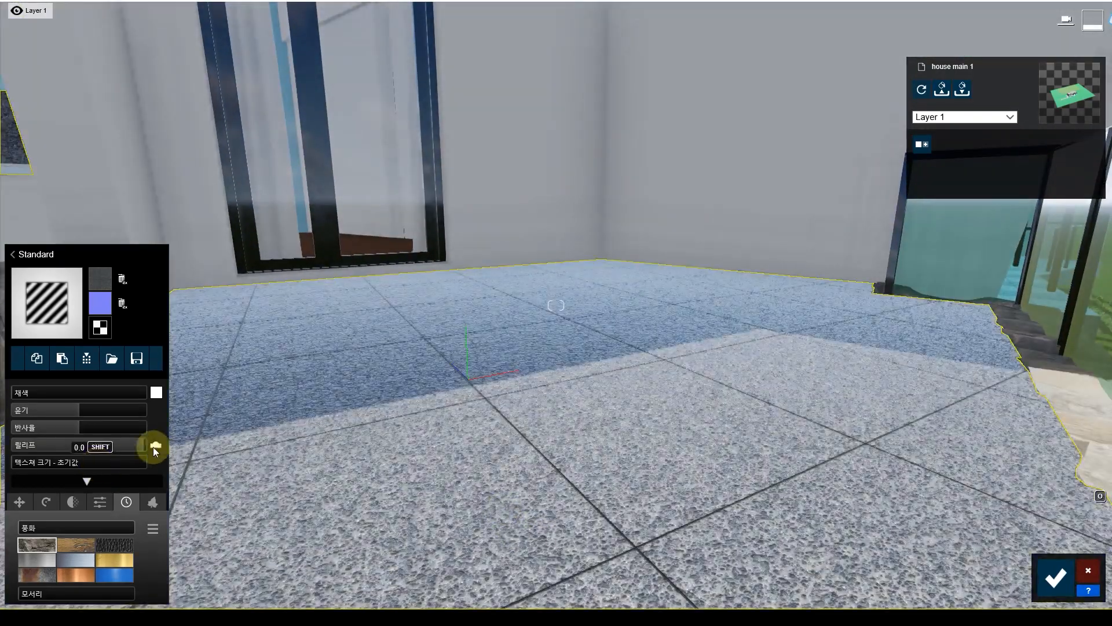
# - Set the terrace floor stone's relief to about 0.6
pyautogui.moveTo(153, 447); pyautogui.dragTo(70, 447)
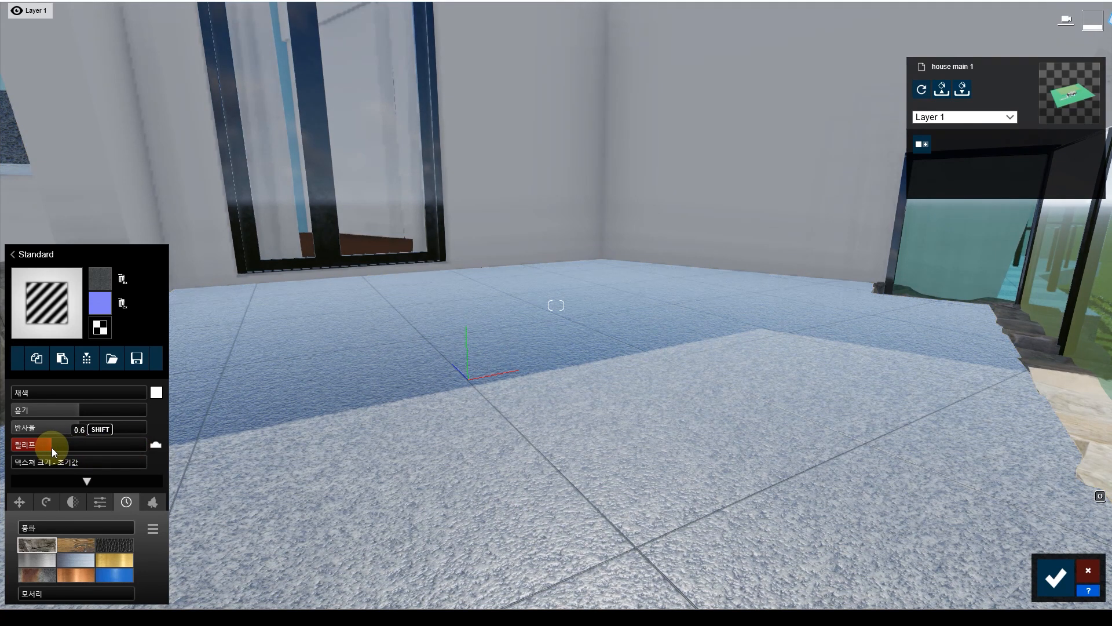
pyautogui.press('e')
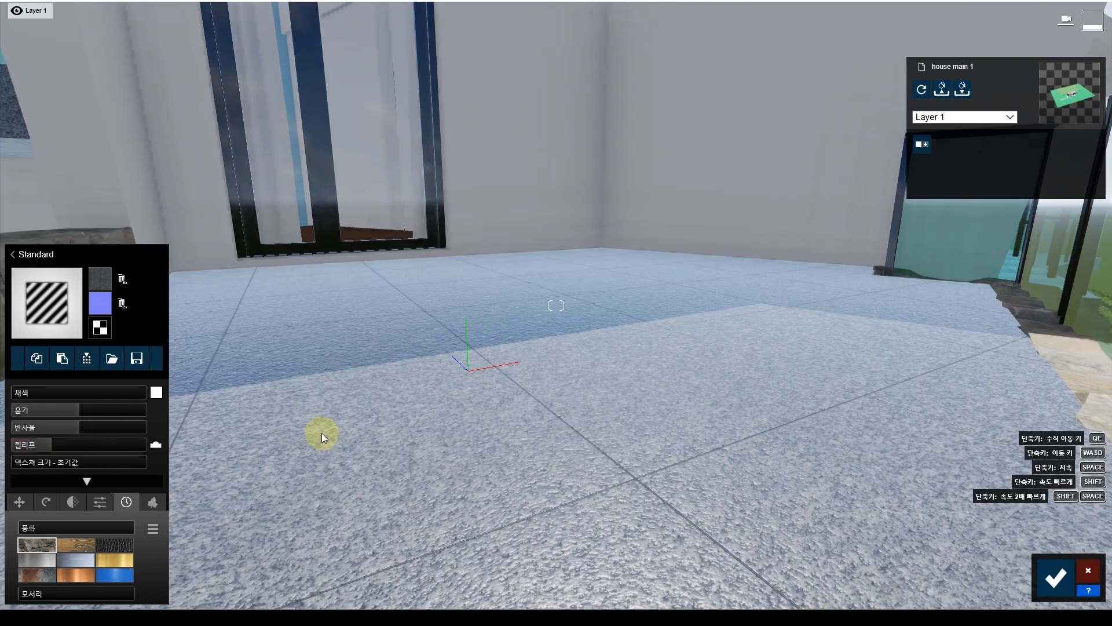
pyautogui.press('q')
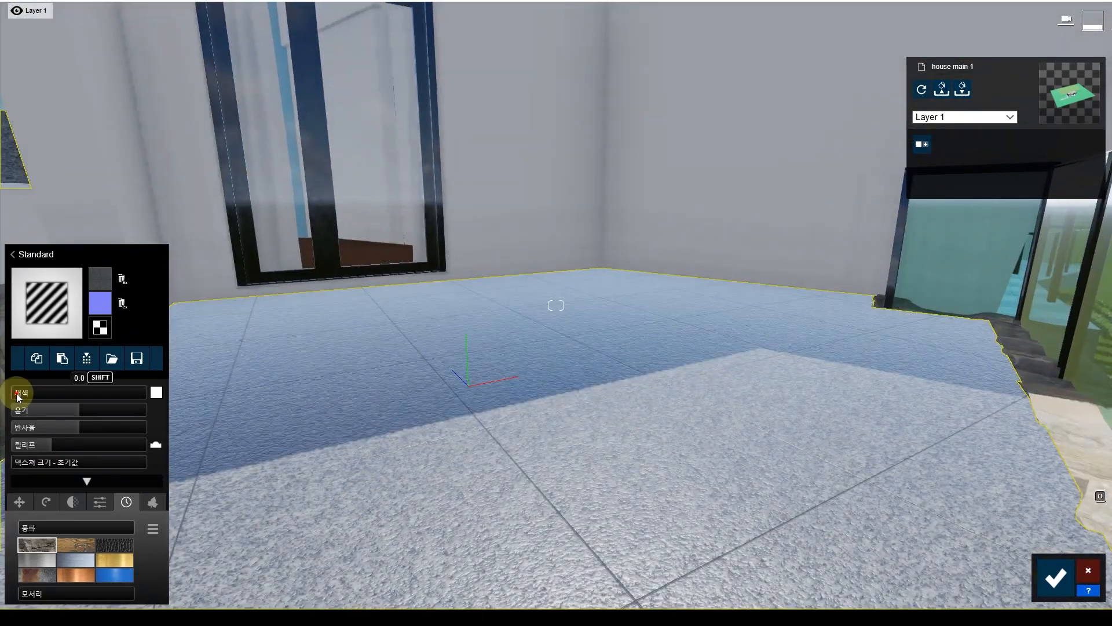
# - Tint the terrace floor stone dark gray with the colorization a little above half strength
pyautogui.moveTo(18, 393)
pyautogui.mouseDown()
pyautogui.moveTo(98, 399)
pyautogui.moveTo(7, 395)
pyautogui.mouseUp()
pyautogui.click(156, 393)
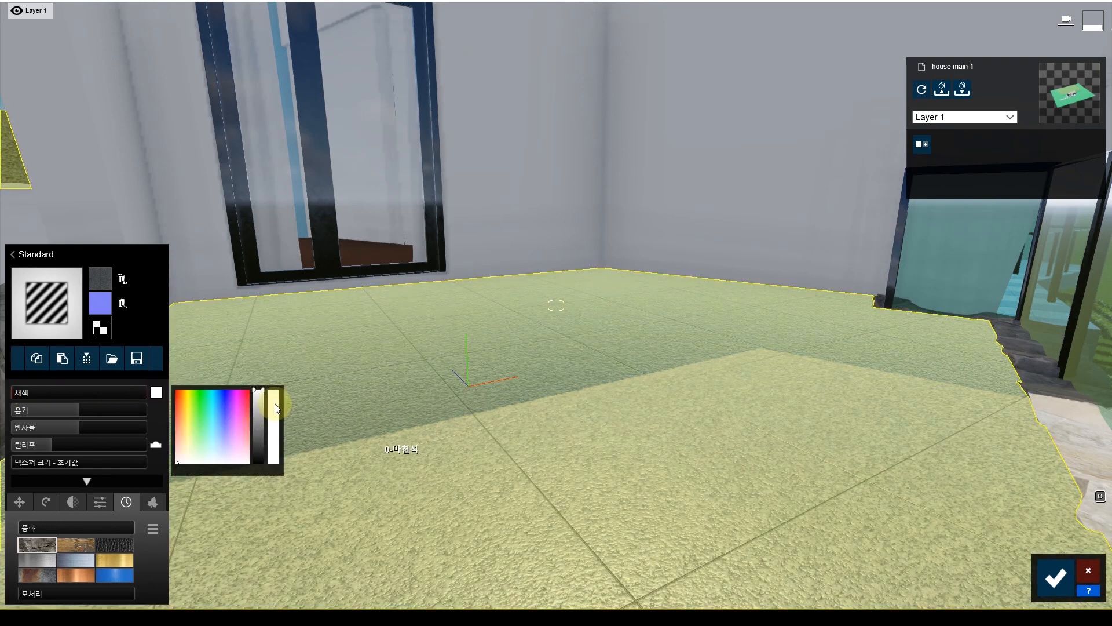
pyautogui.moveTo(264, 400); pyautogui.dragTo(261, 436)
pyautogui.moveTo(20, 393); pyautogui.dragTo(87, 394)
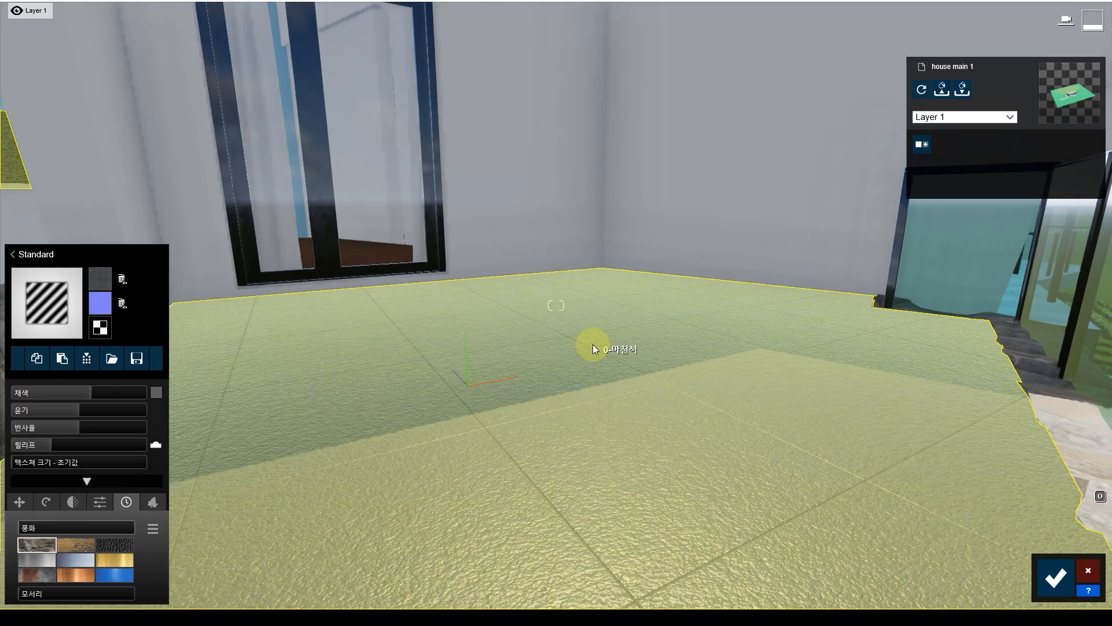
pyautogui.press('e')
pyautogui.press('q')
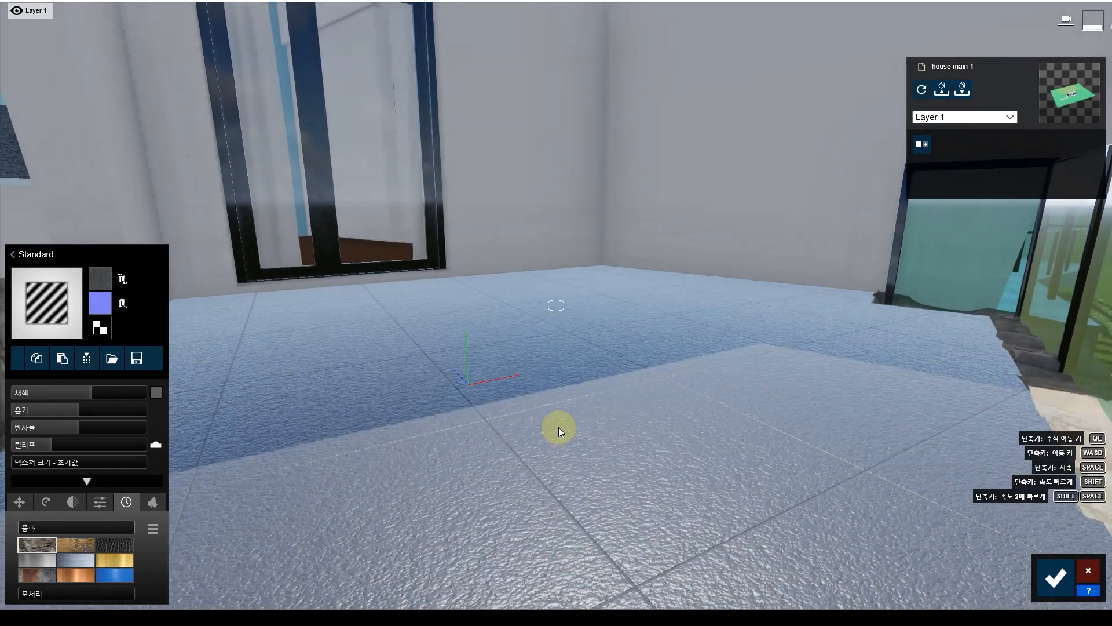
# - Slightly lower the reflectivity of the terrace floor stone
pyautogui.press('s')
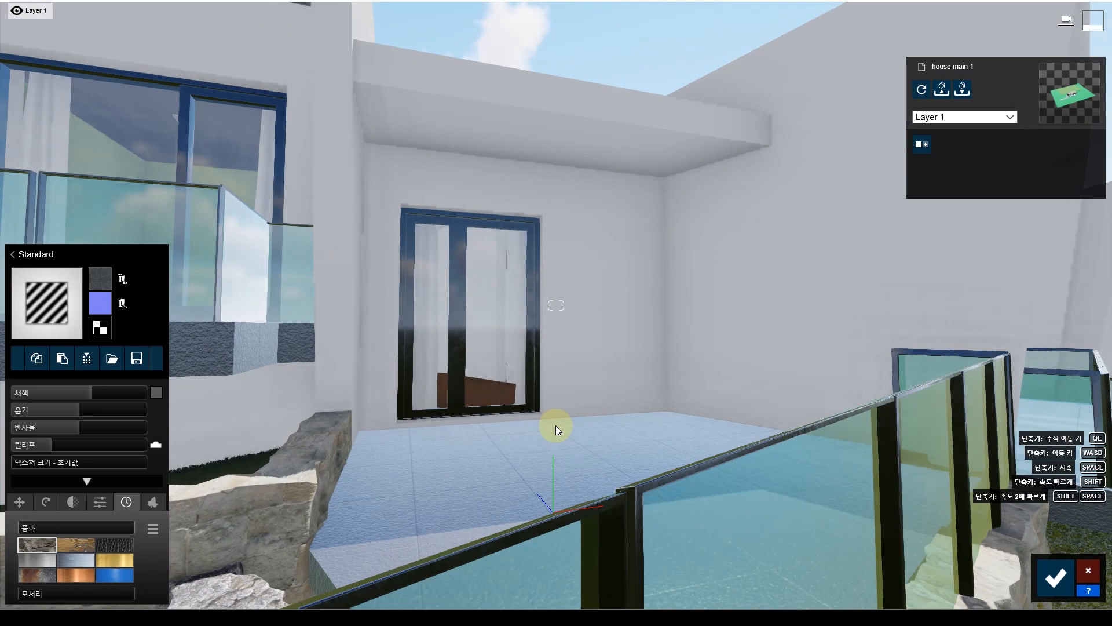
pyautogui.click(555, 425)
pyautogui.press('w')
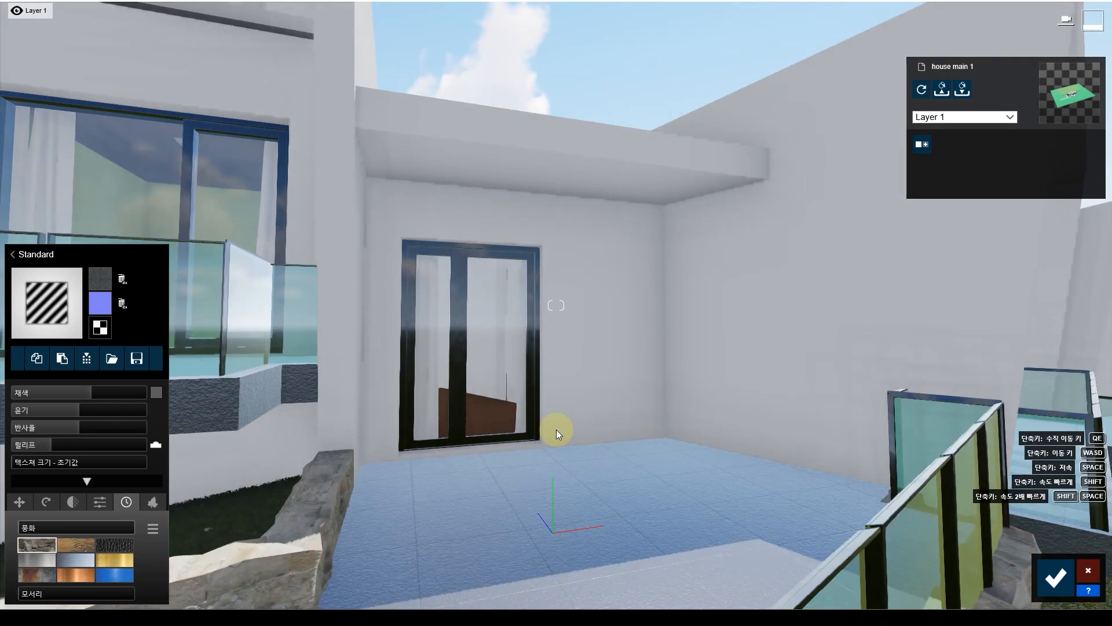
pyautogui.click(76, 414)
pyautogui.moveTo(78, 426); pyautogui.dragTo(67, 425)
pyautogui.press('e')
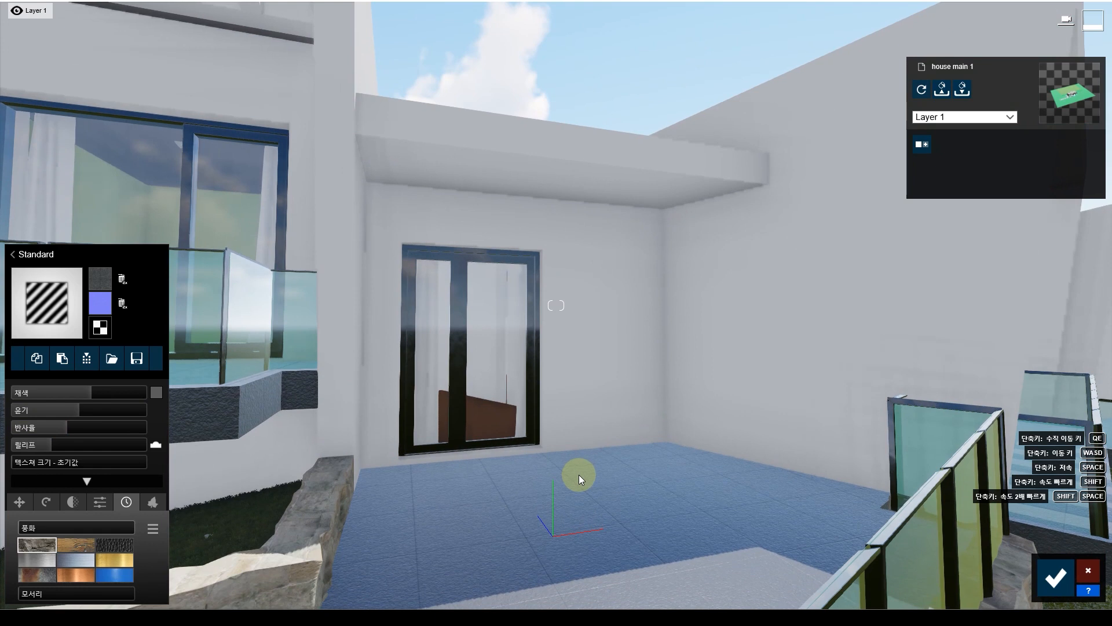
# - Examine the dark stone on the balcony slab edge, balcony floor and terrace from several viewpoints
pyautogui.press('a')
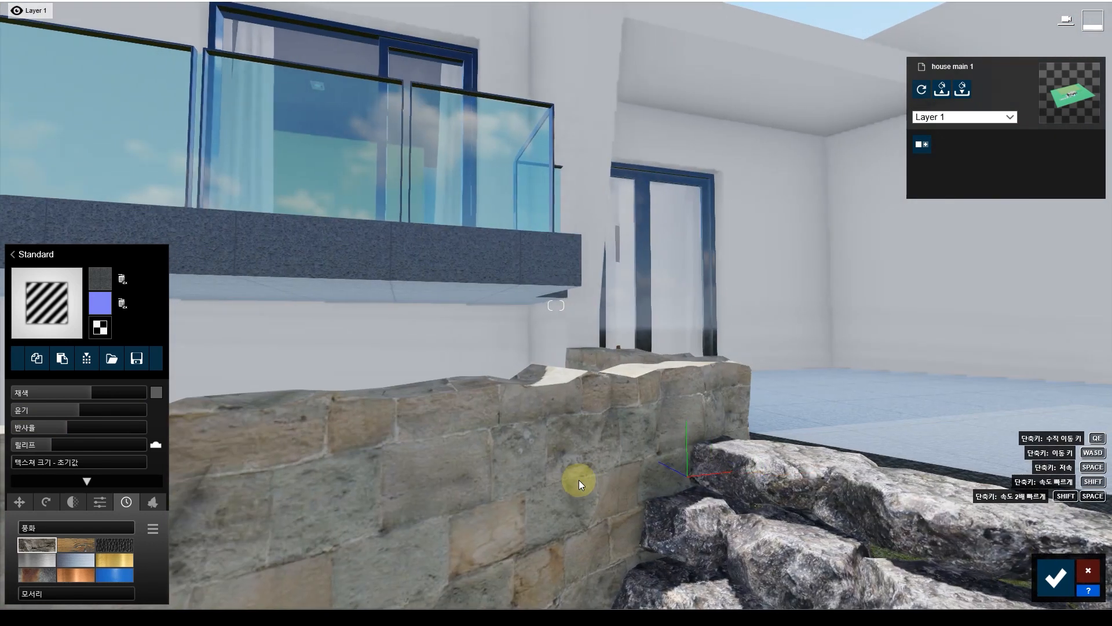
pyautogui.press('q')
pyautogui.press('q')
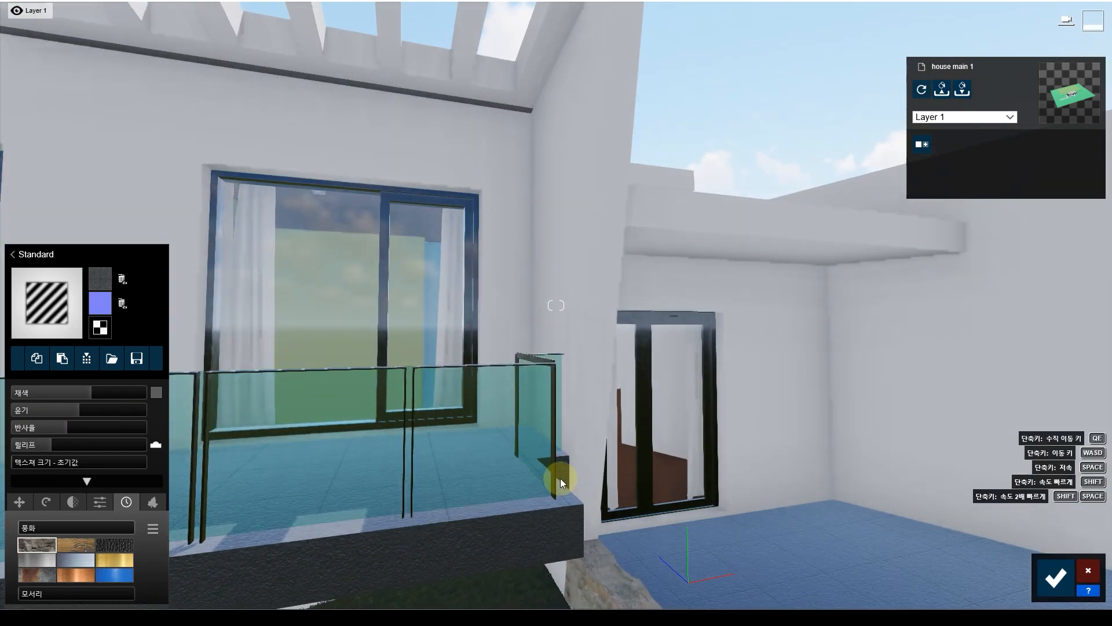
pyautogui.press('a')
pyautogui.press('q')
pyautogui.press('w')
pyautogui.press('a')
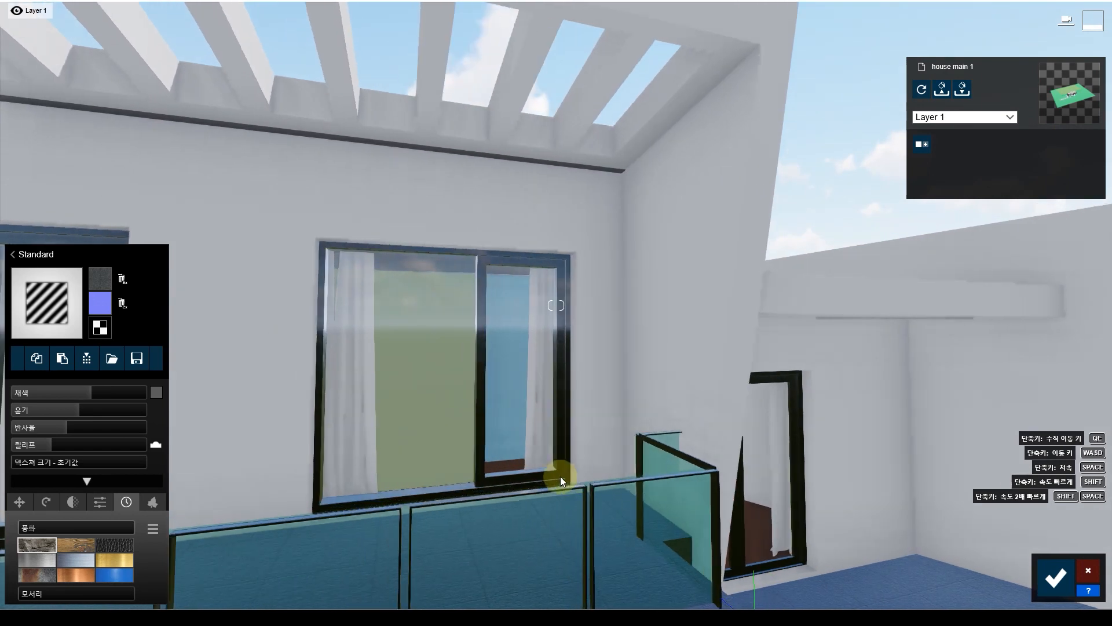
pyautogui.press('e')
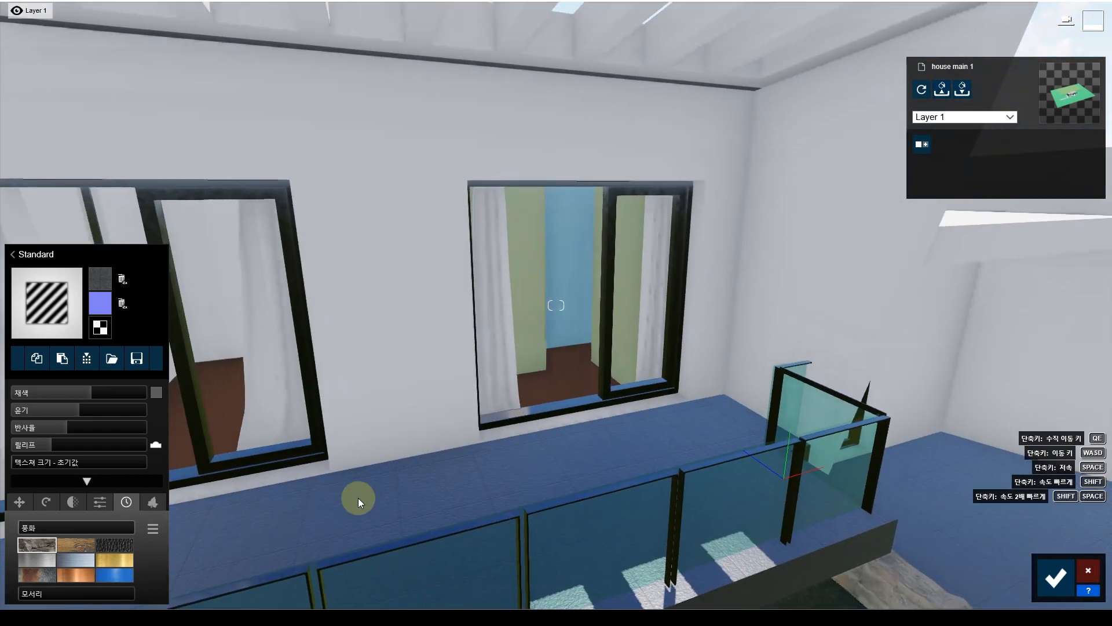
pyautogui.click(520, 447)
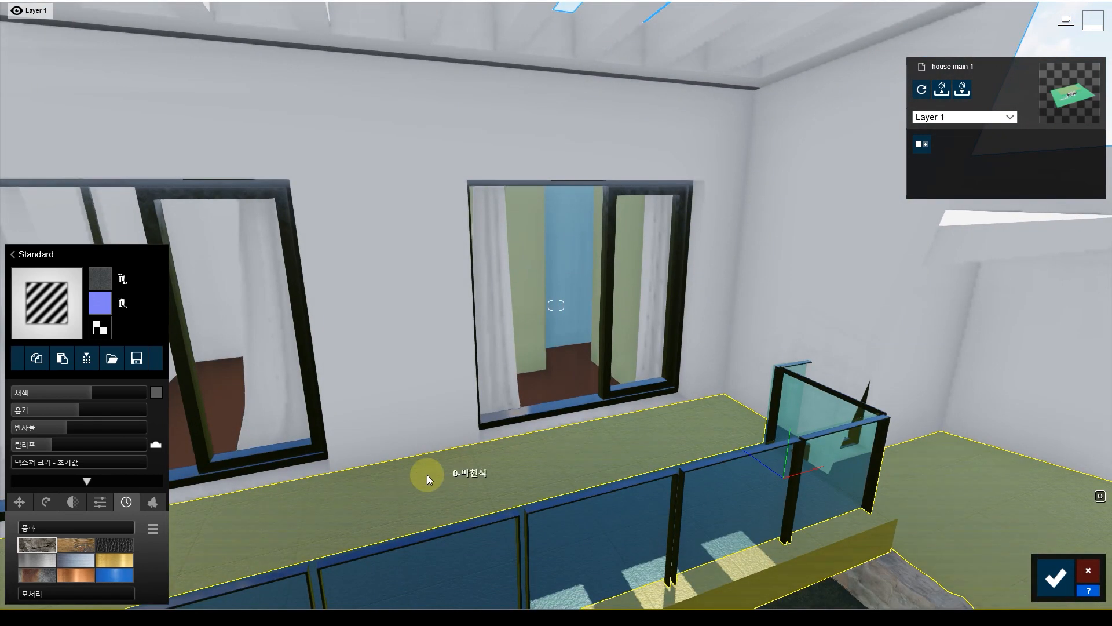
pyautogui.press('d')
pyautogui.press('d')
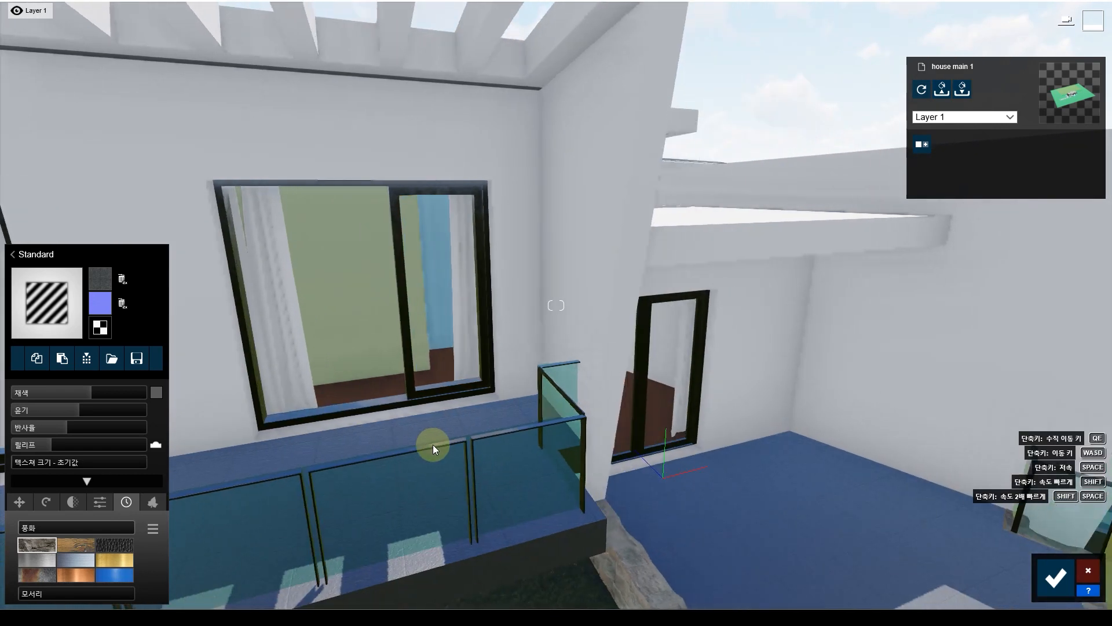
pyautogui.press('w')
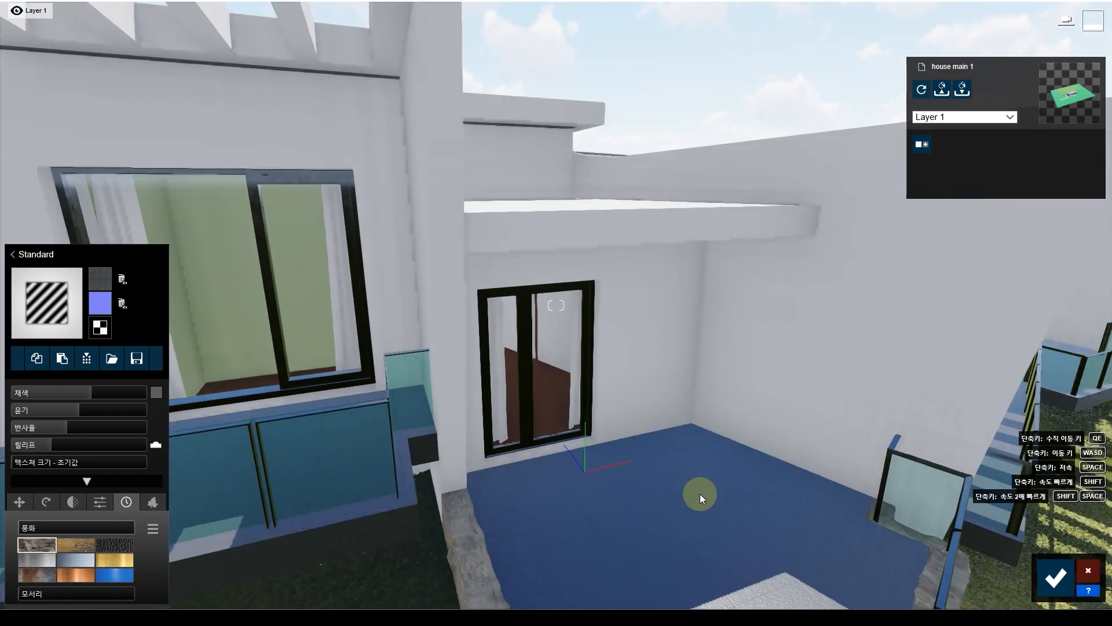
pyautogui.press('e')
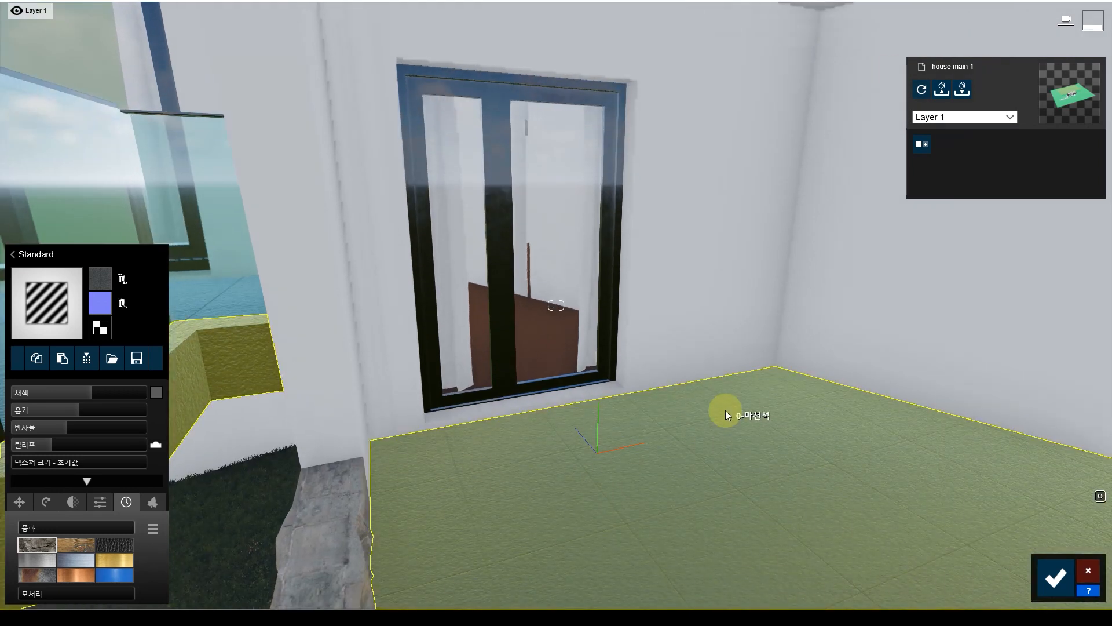
# - Set the floor stone's edge softening to 0.1 and its weathering to 0.1, and check the balcony slab
pyautogui.press('w')
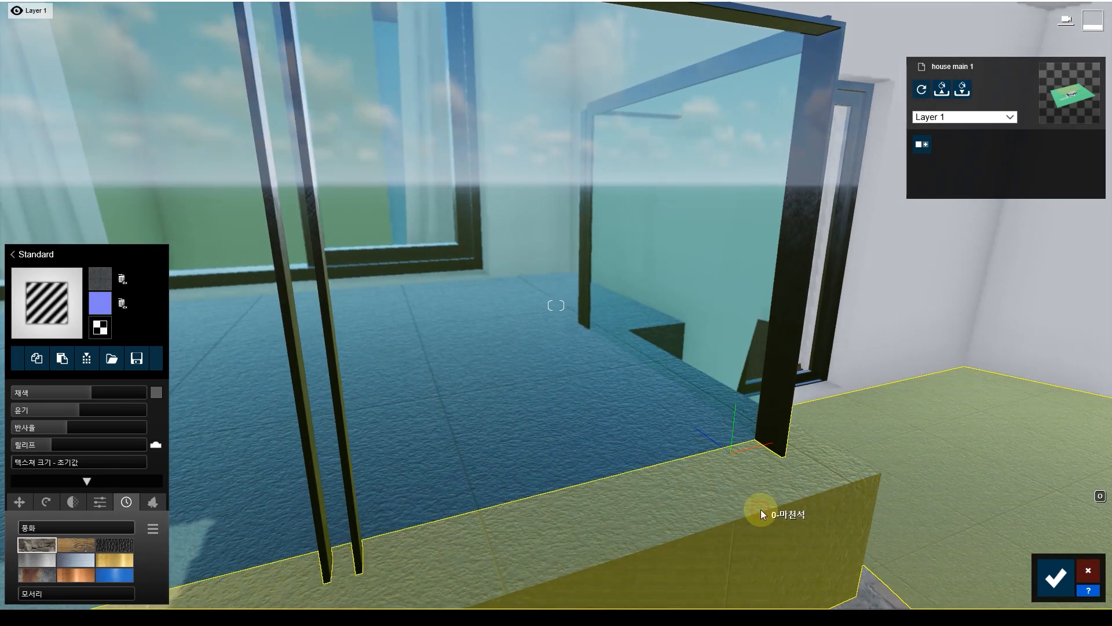
pyautogui.moveTo(24, 594); pyautogui.dragTo(27, 593)
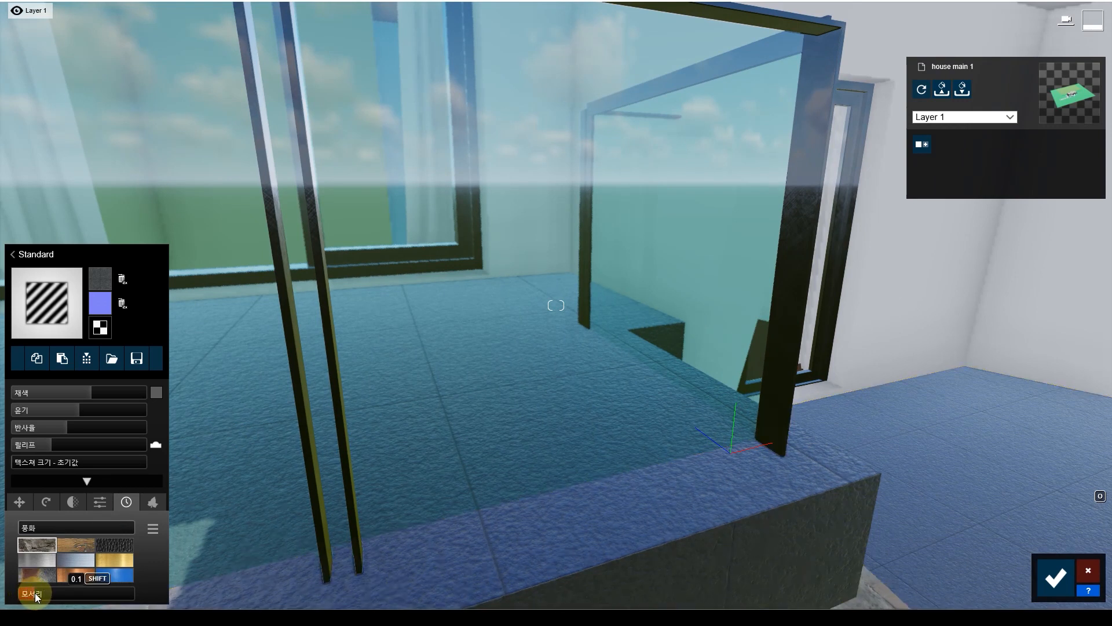
pyautogui.click(25, 527)
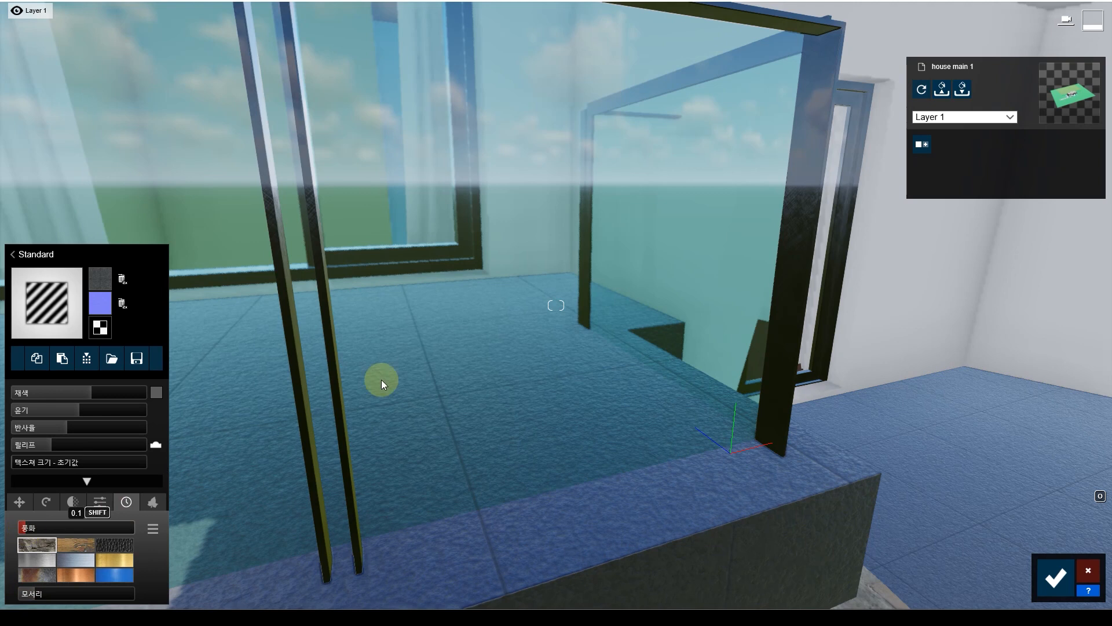
pyautogui.press('s')
pyautogui.press('e')
pyautogui.press('e')
pyautogui.moveTo(379, 376); pyautogui.dragTo(395, 356, button='right')
pyautogui.press('q')
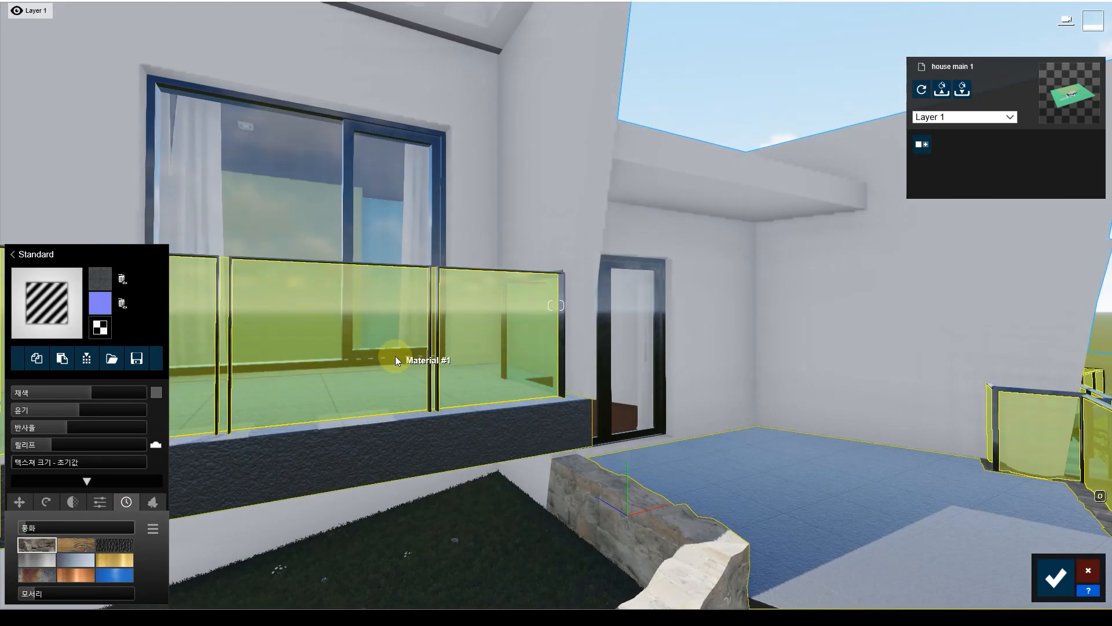
# - Assign the standard material to the exterior walls and load 샌드스톤1.jpg as its color map
pyautogui.click(527, 118)
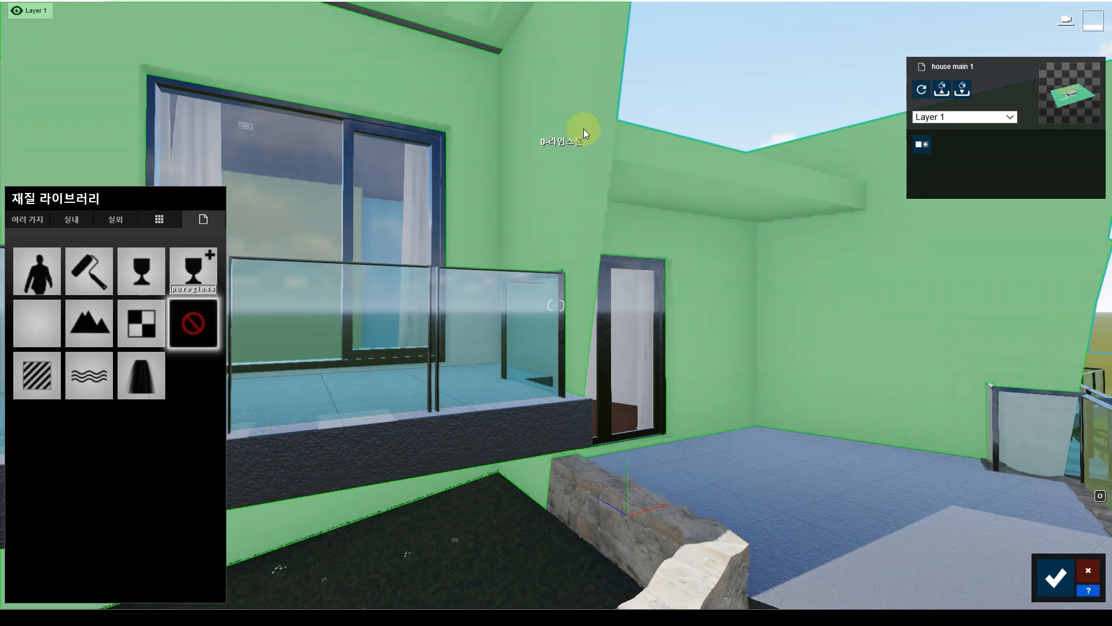
pyautogui.click(46, 384)
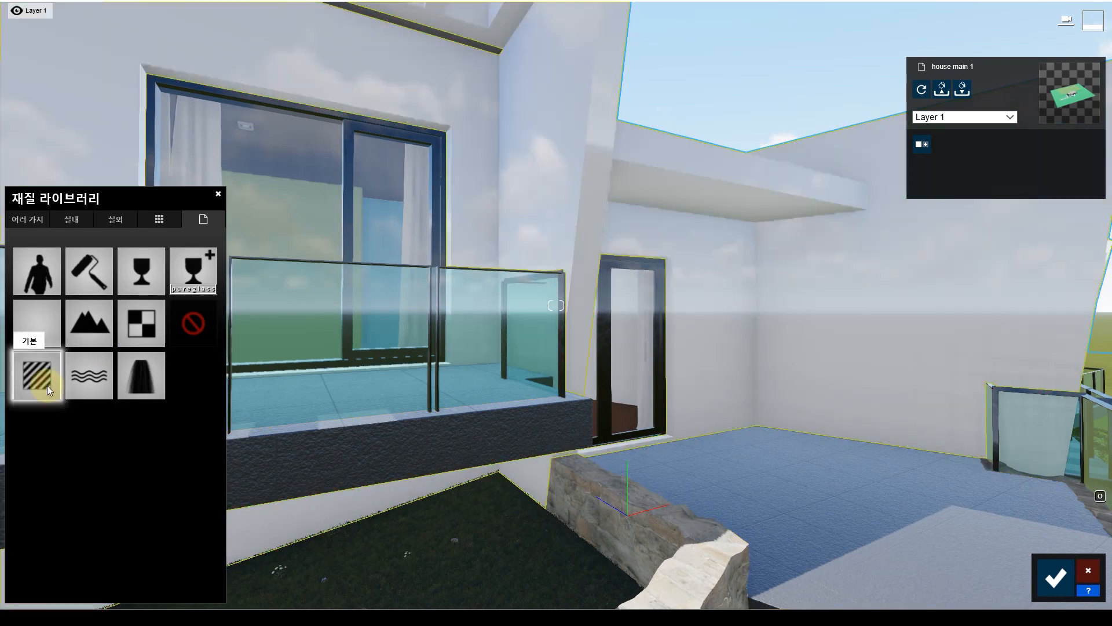
pyautogui.click(101, 280)
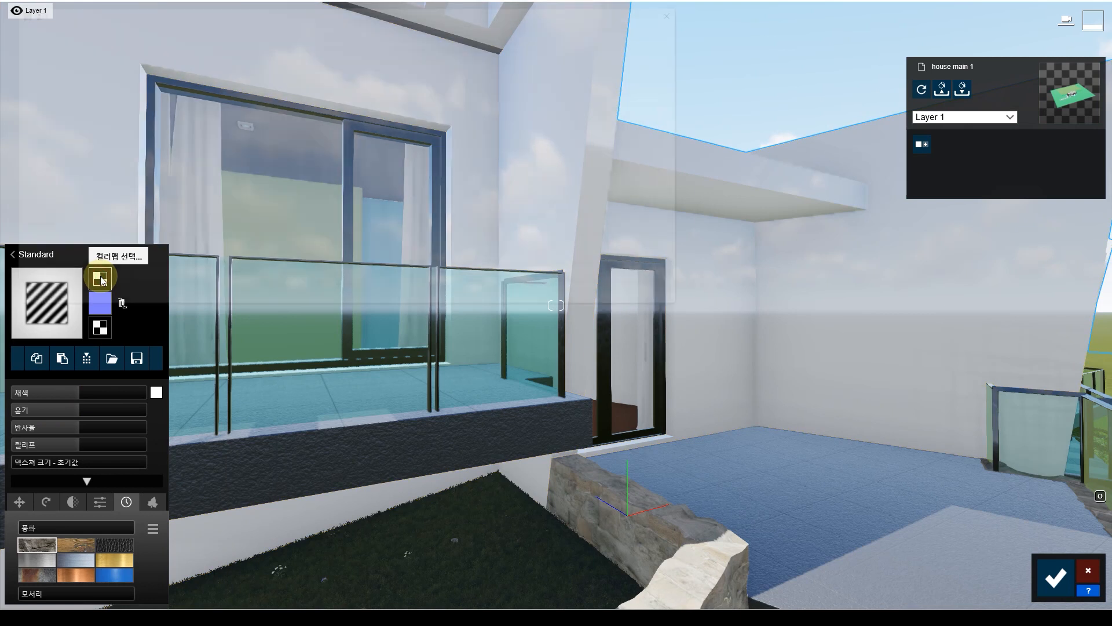
pyautogui.click(267, 93)
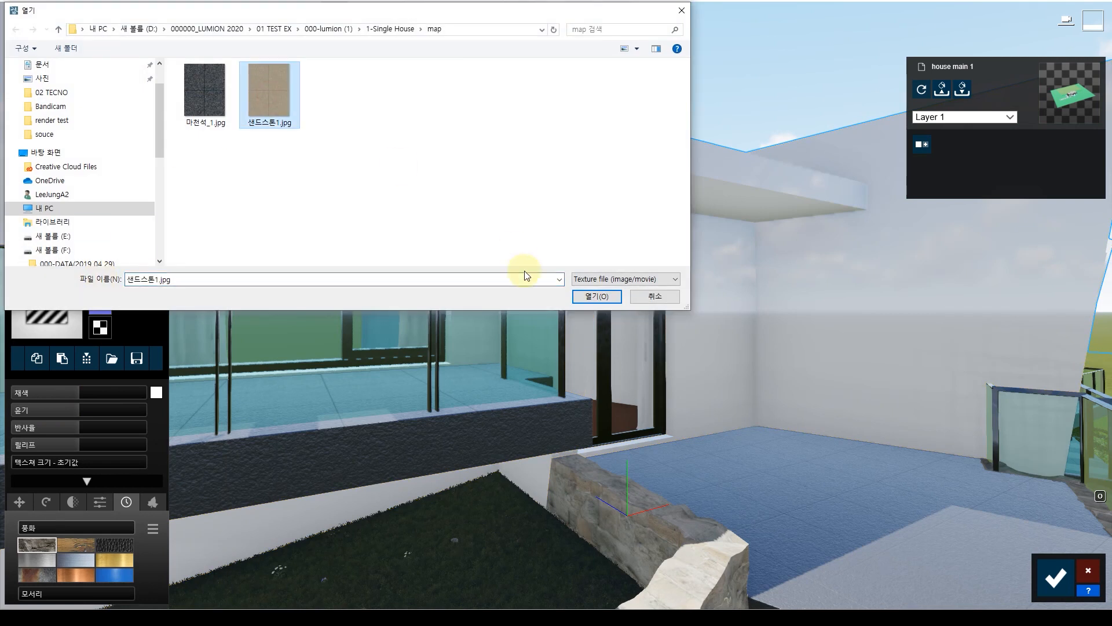
pyautogui.click(596, 296)
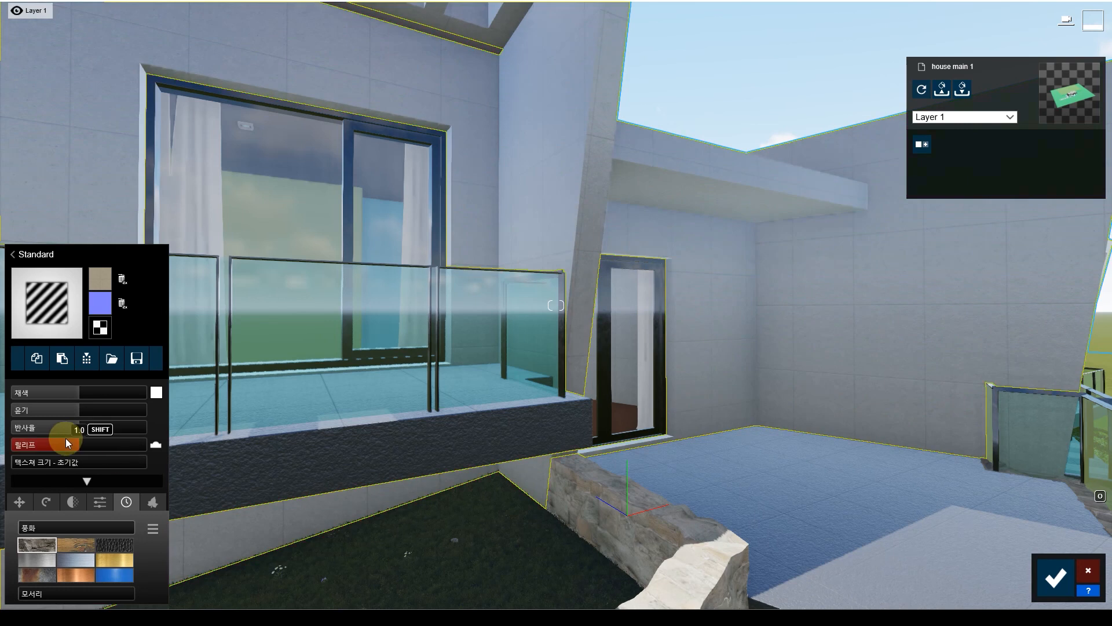
# - Reduce the sandstone walls' reflectivity, set their edge softening to 0.1 and add slight weathering
pyautogui.moveTo(71, 425); pyautogui.dragTo(4, 392)
pyautogui.press('a')
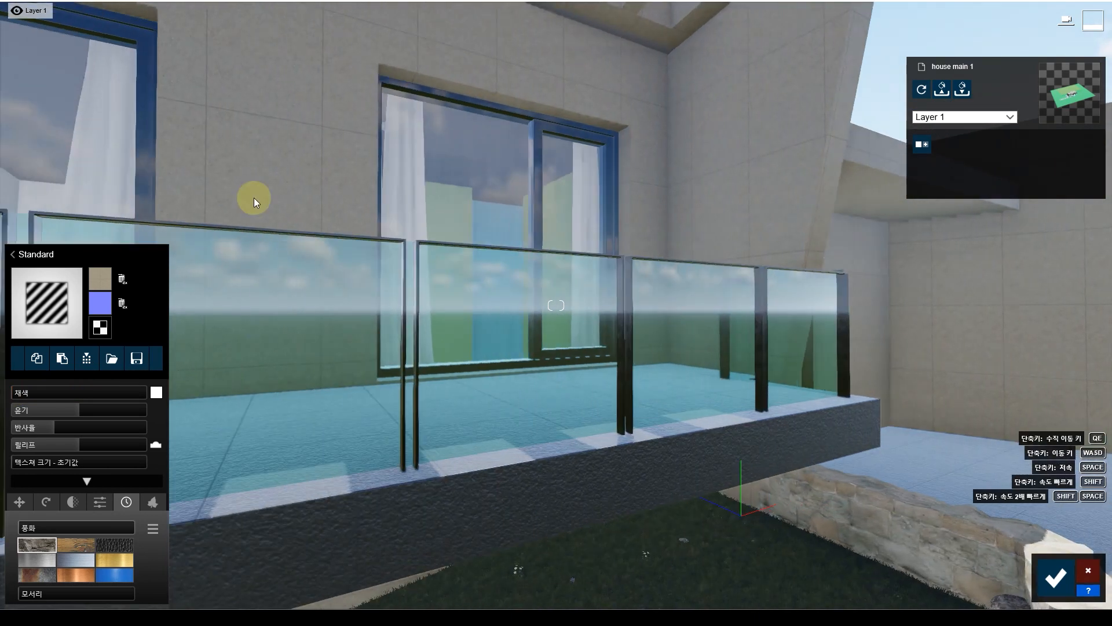
pyautogui.press('q')
pyautogui.moveTo(25, 596)
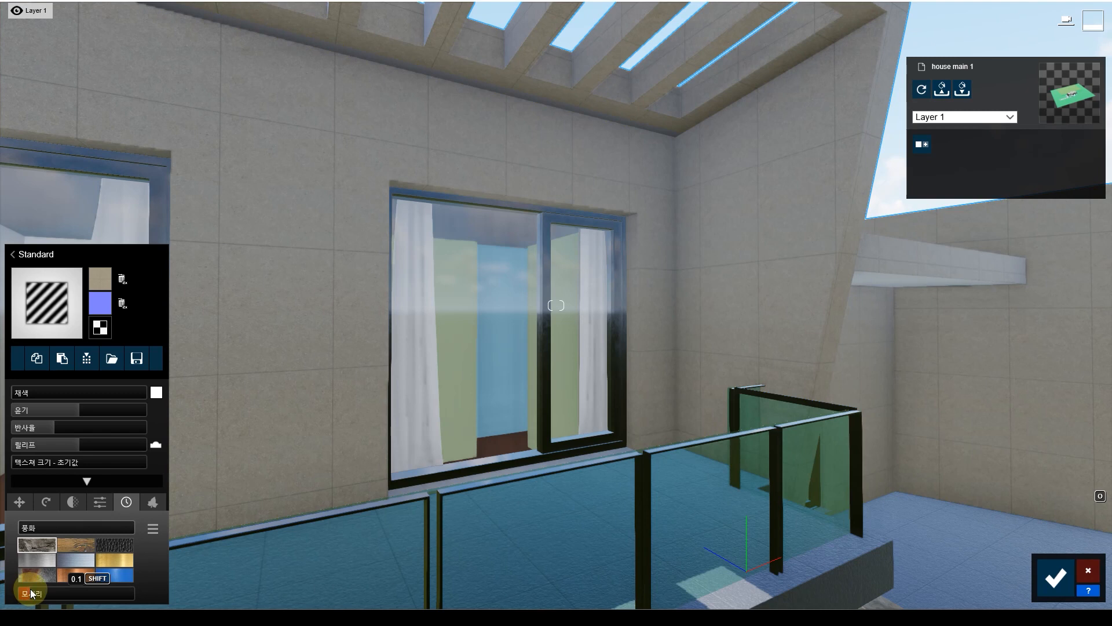
pyautogui.moveTo(25, 526)
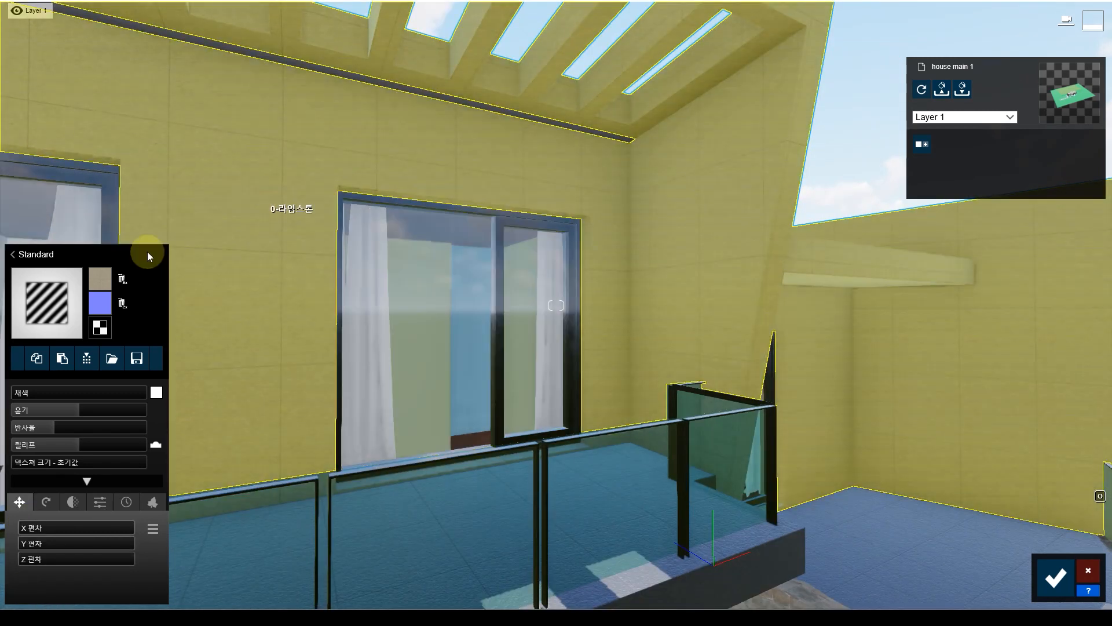
# - Replace the wall material with the indoor tile Polii TilesRectangularBrushed 001 2k after trying Polii TilesRectangularStoneCut 002 2k, and inspect the walls
pyautogui.click(52, 303)
pyautogui.click(69, 220)
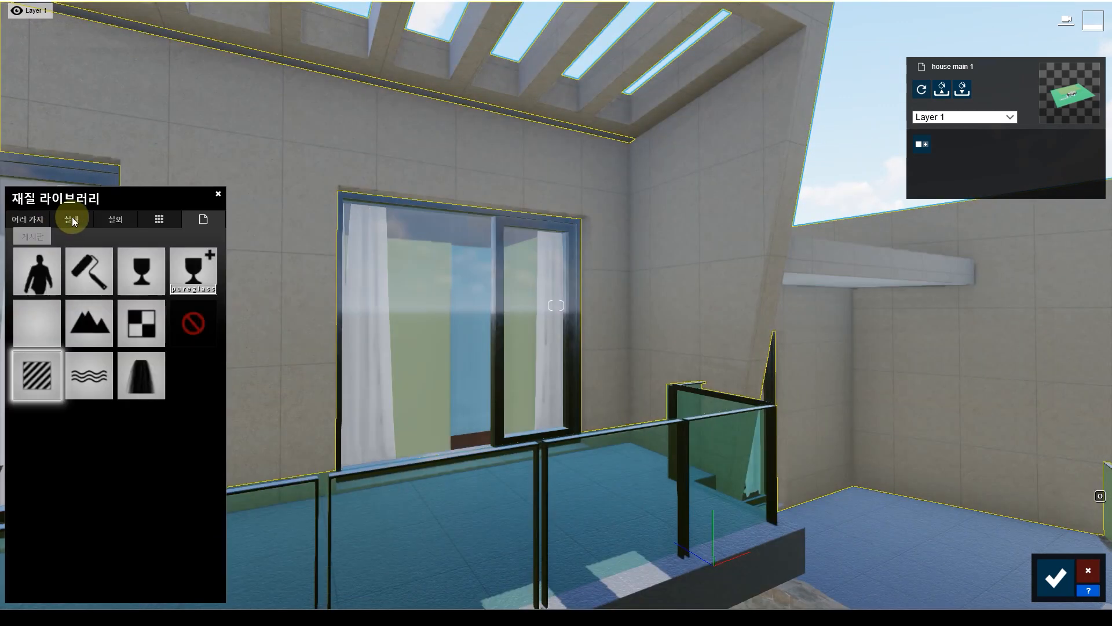
pyautogui.click(114, 297)
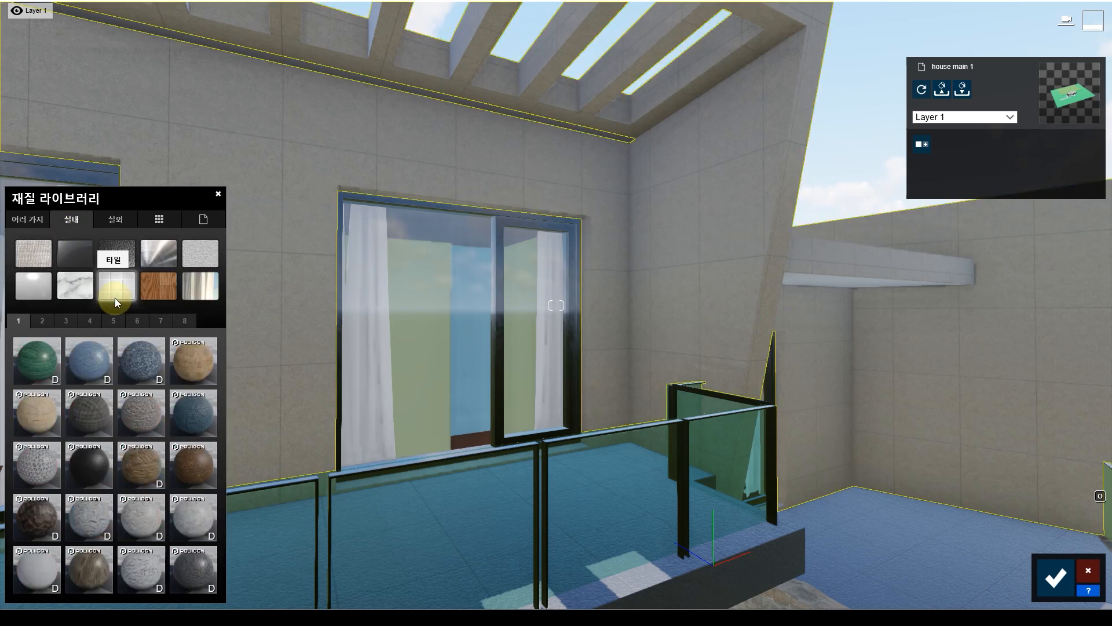
pyautogui.click(42, 321)
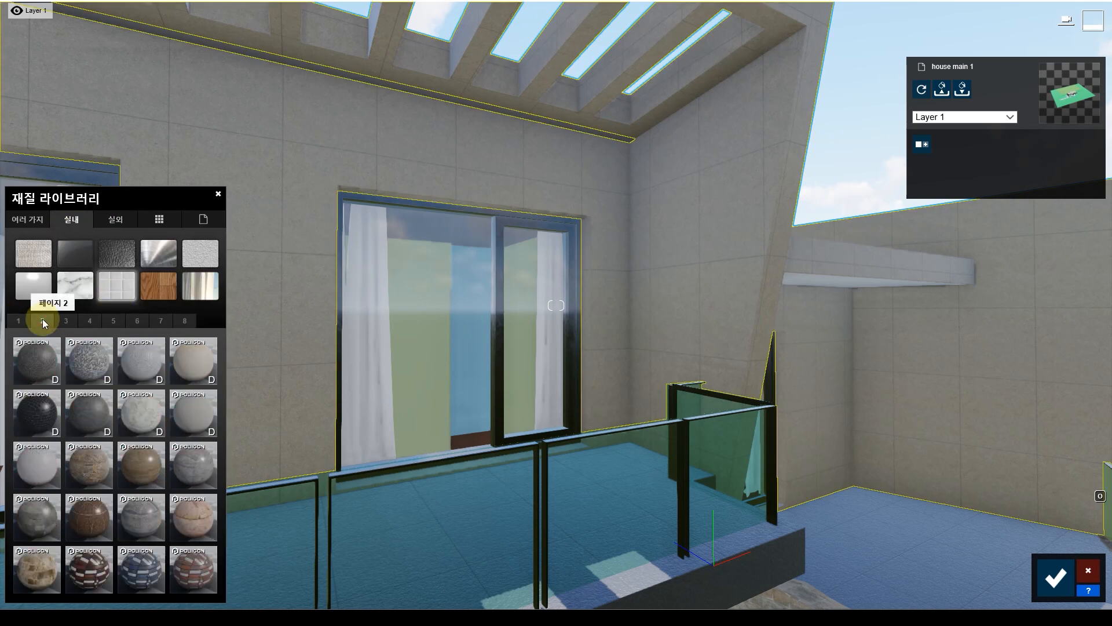
pyautogui.click(190, 412)
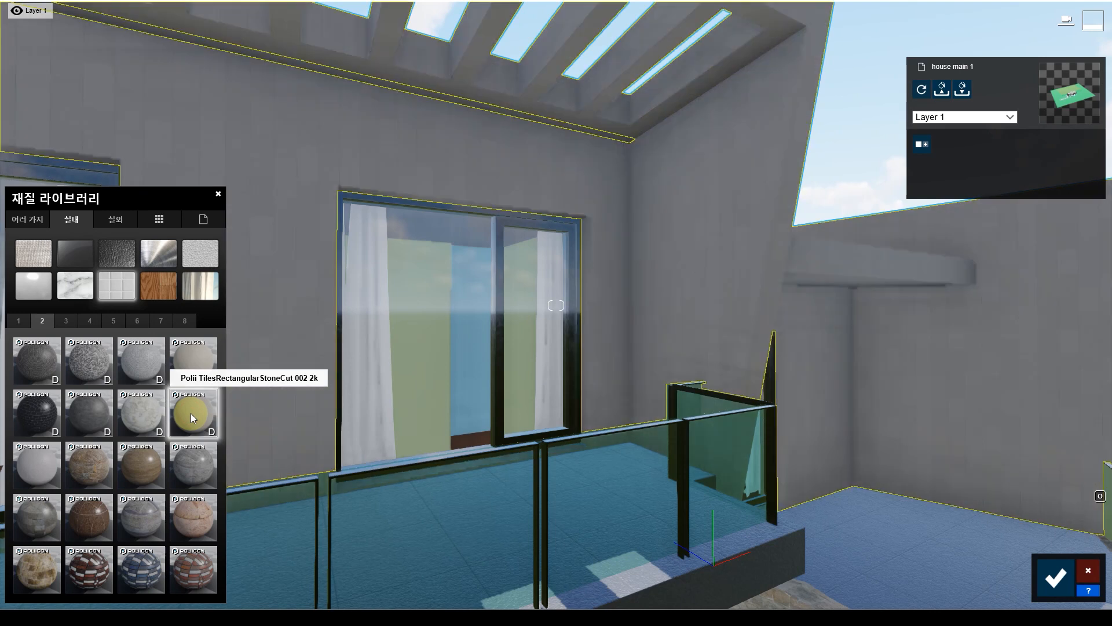
pyautogui.click(190, 366)
pyautogui.moveTo(287, 328); pyautogui.dragTo(369, 352)
pyautogui.press('w')
pyautogui.moveTo(369, 352); pyautogui.dragTo(455, 323, button='right')
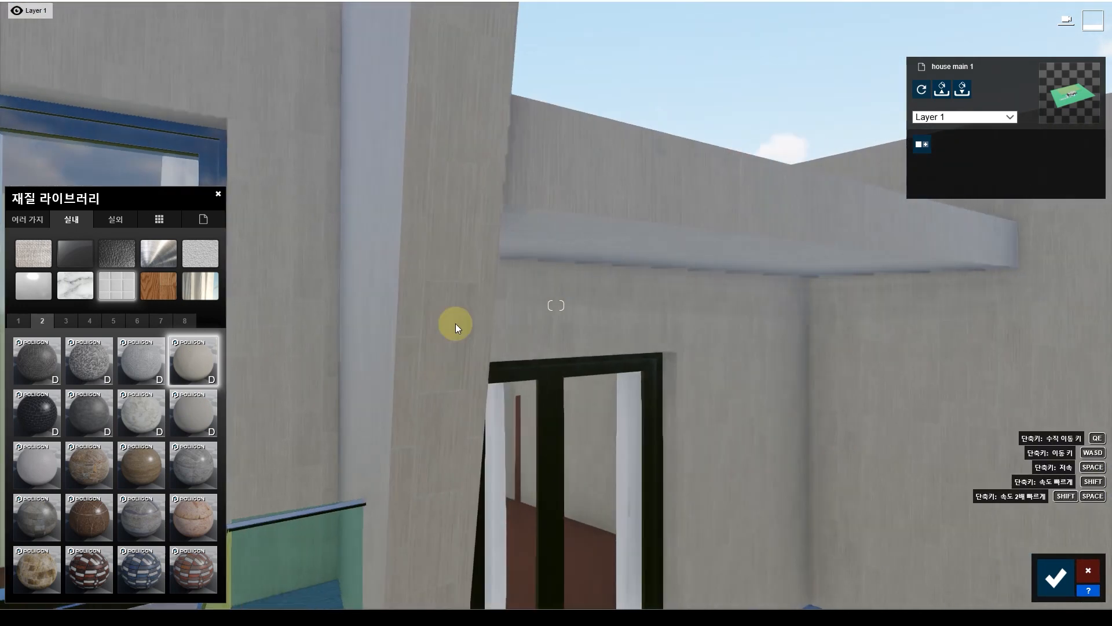
# - Add slight weathering to the brushed tile walls and set their edge softening to 0.1
pyautogui.click(455, 323)
pyautogui.press('q')
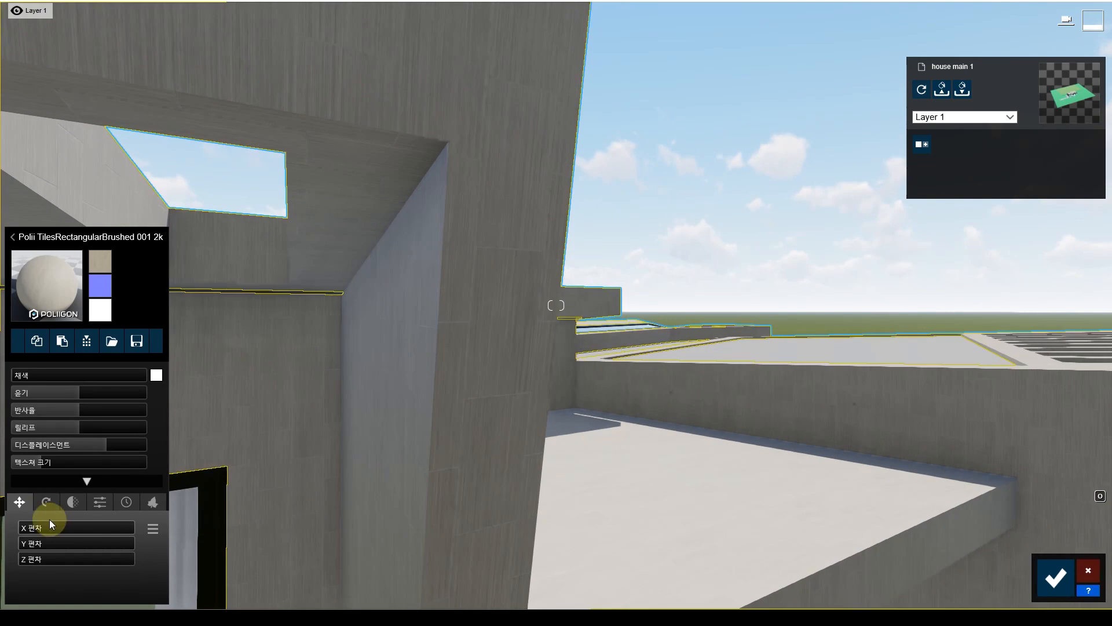
pyautogui.moveTo(29, 527); pyautogui.dragTo(3, 532)
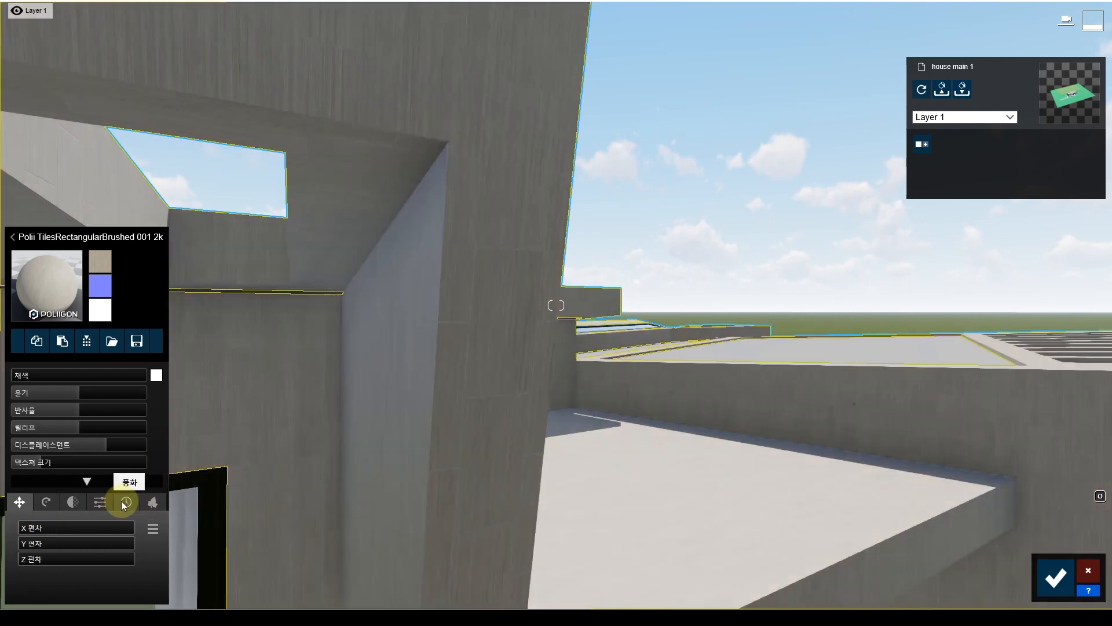
pyautogui.click(123, 502)
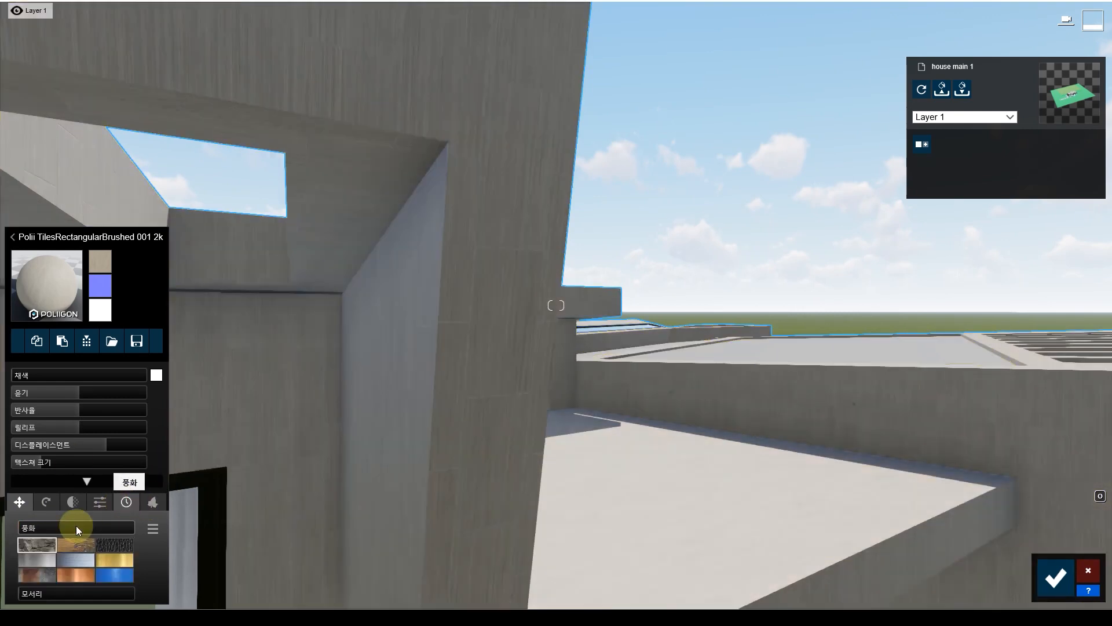
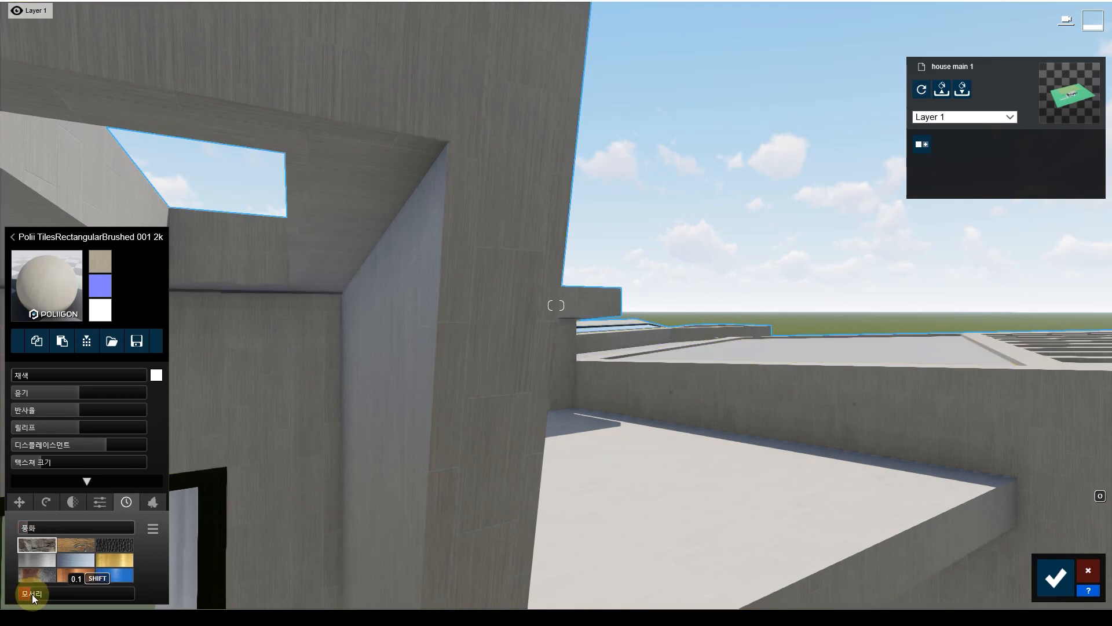
pyautogui.press('a')
pyautogui.press('s')
pyautogui.click(447, 211)
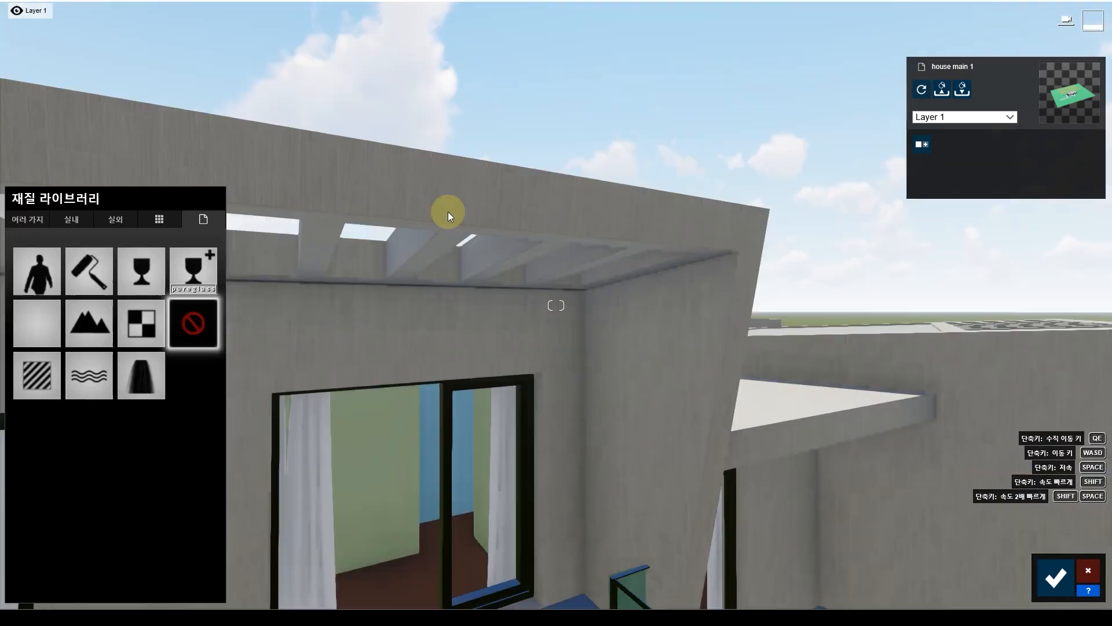
# - Assign the standard material to the thin 11 - Default strip along the wall beneath the pergola beams
pyautogui.press('q')
pyautogui.press('e')
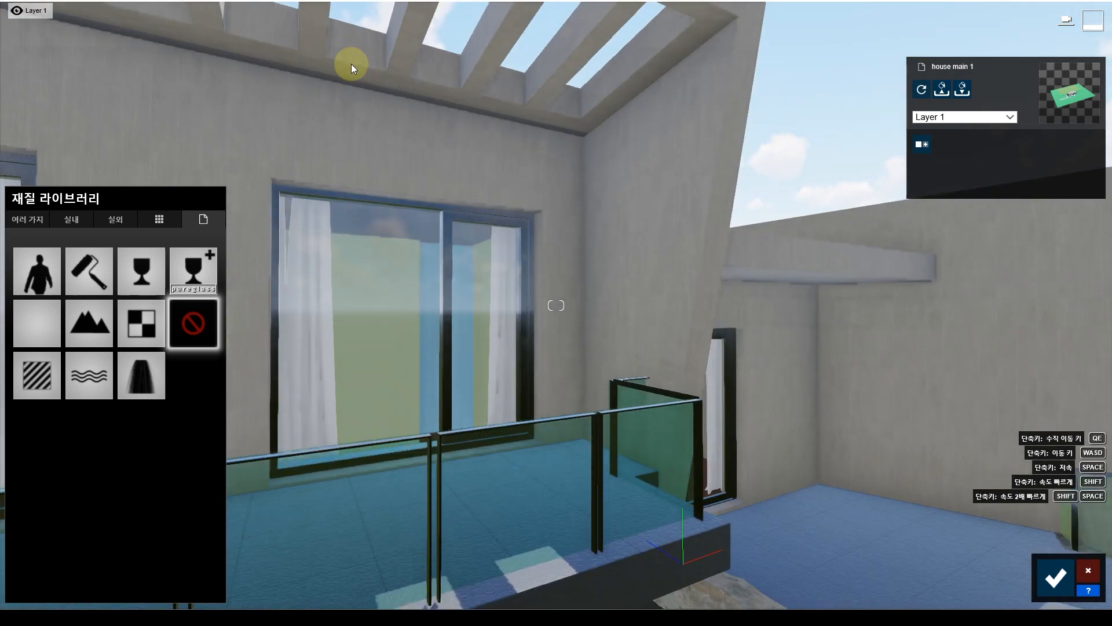
pyautogui.press('w')
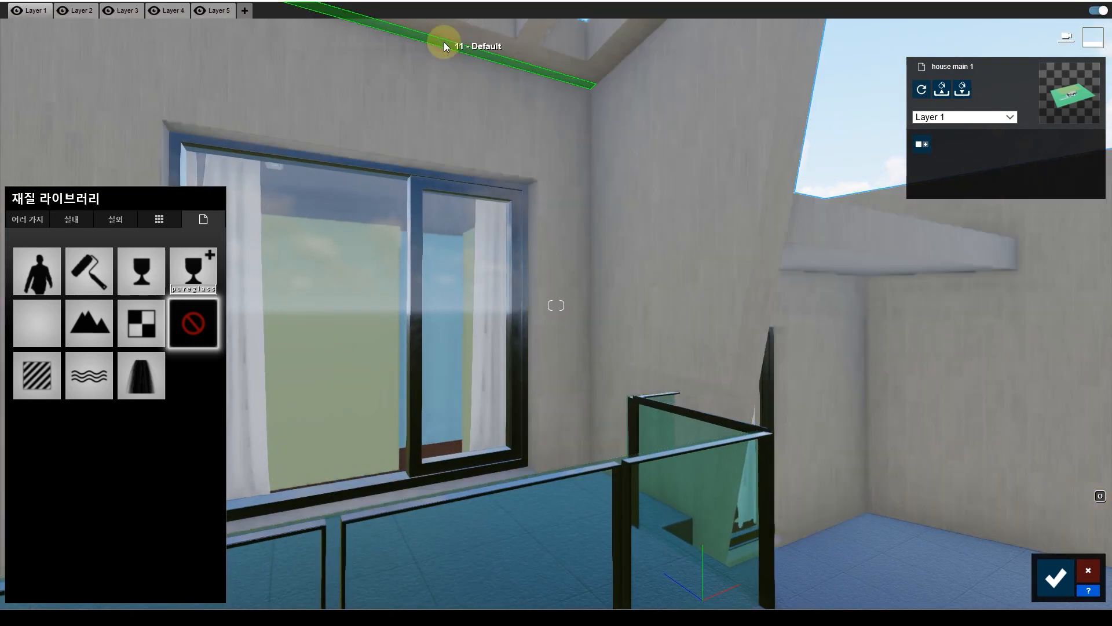
pyautogui.press('w')
pyautogui.press('a')
pyautogui.moveTo(468, 40); pyautogui.dragTo(509, 63, button='right')
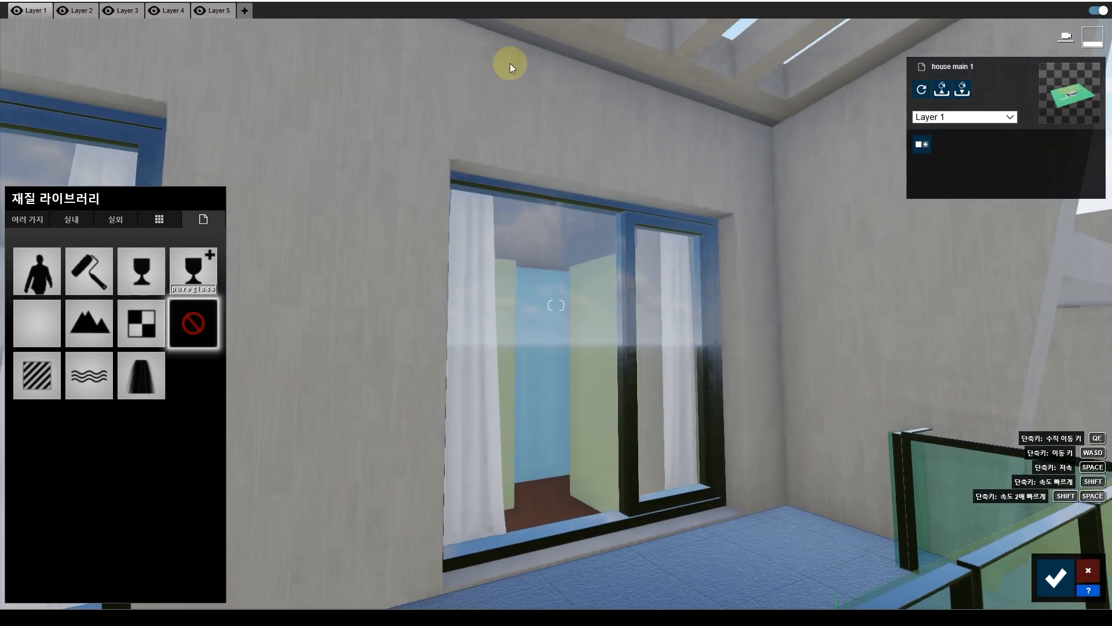
pyautogui.press('q')
pyautogui.click(346, 128)
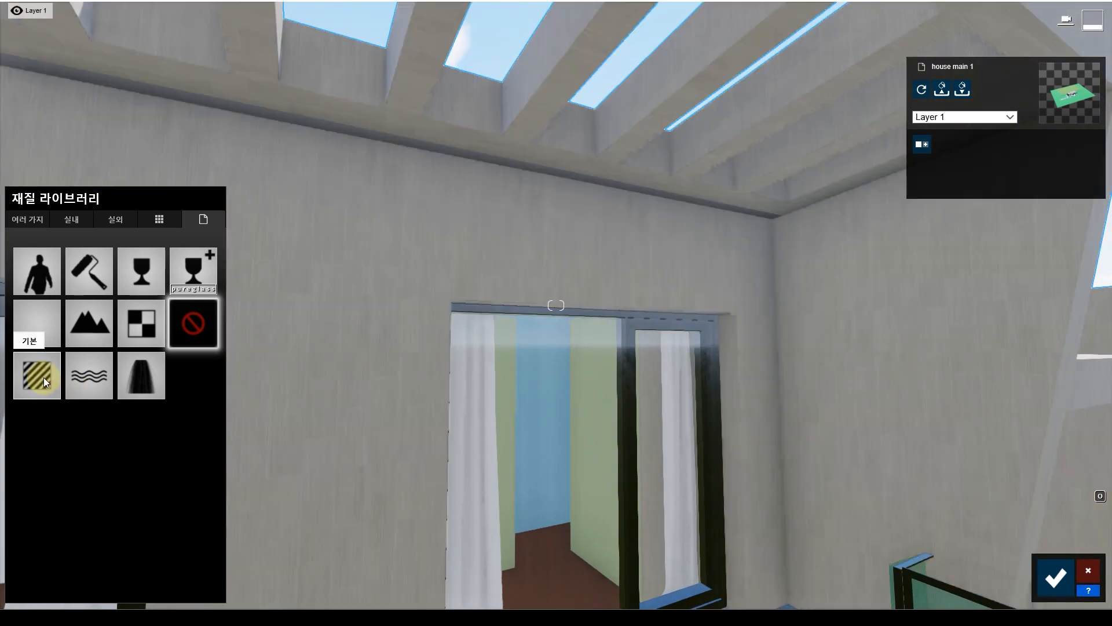
pyautogui.click(43, 378)
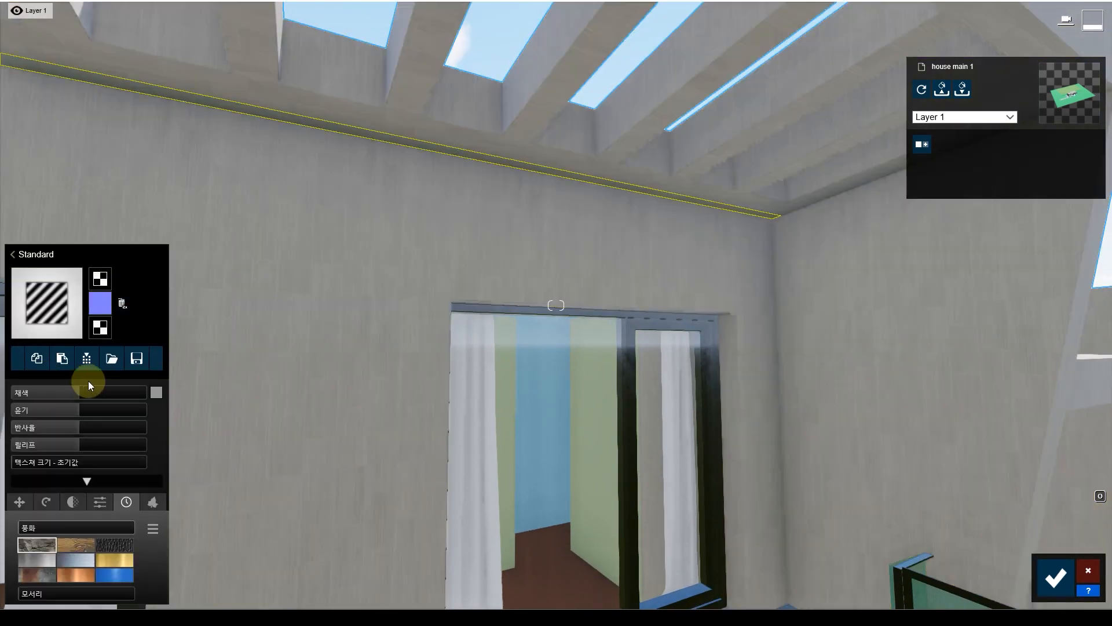
# - Give the strip beneath the pergola a slight emission and save the material changes
pyautogui.click(103, 502)
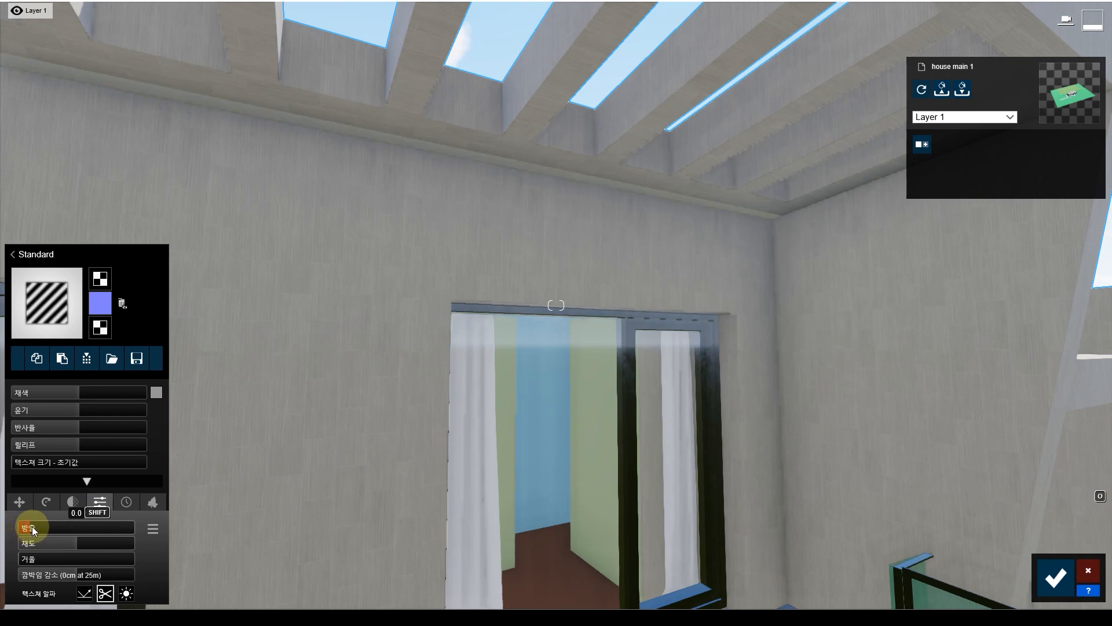
pyautogui.moveTo(33, 526); pyautogui.dragTo(46, 526)
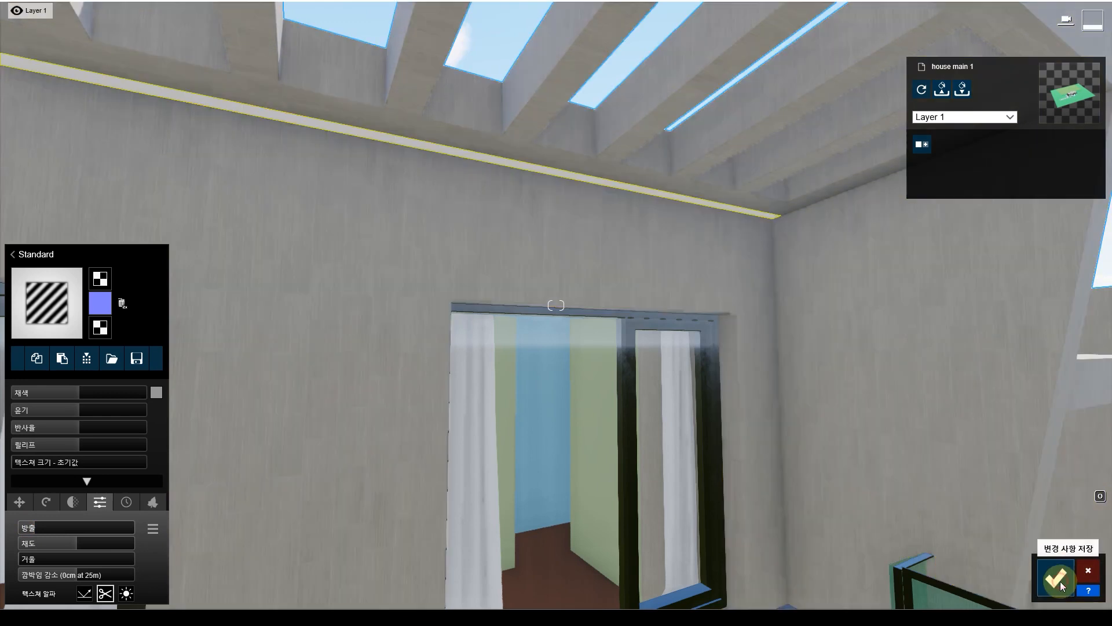
pyautogui.click(1056, 577)
# - Replace the exterior wall material with Polii TilesRectangularSubway 001 2k and add slight weathering and edge softening
pyautogui.press('w')
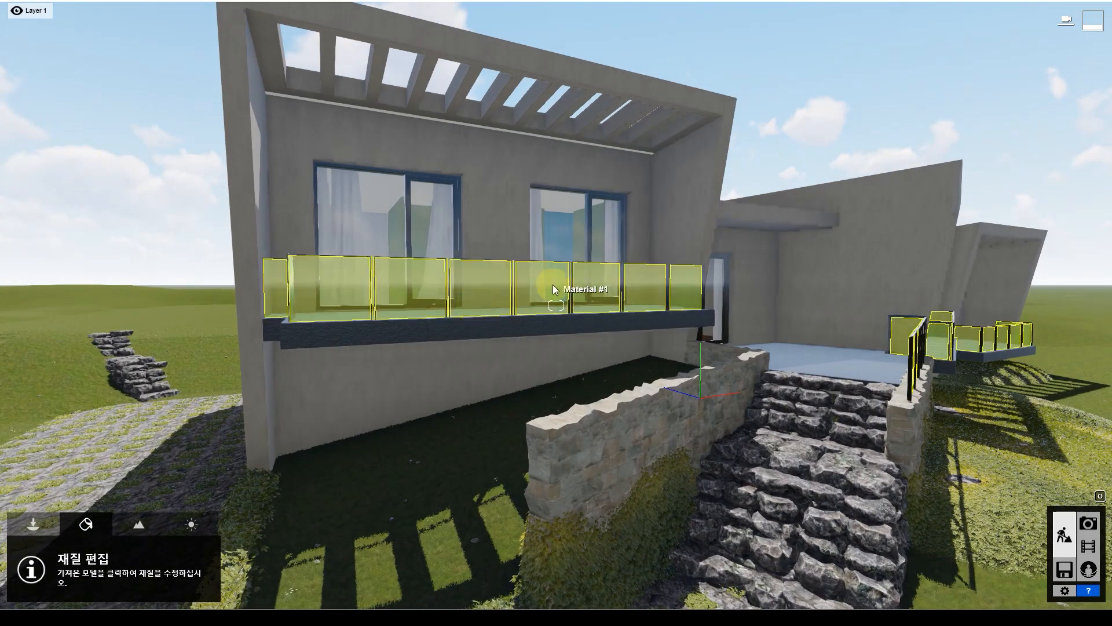
pyautogui.press('w')
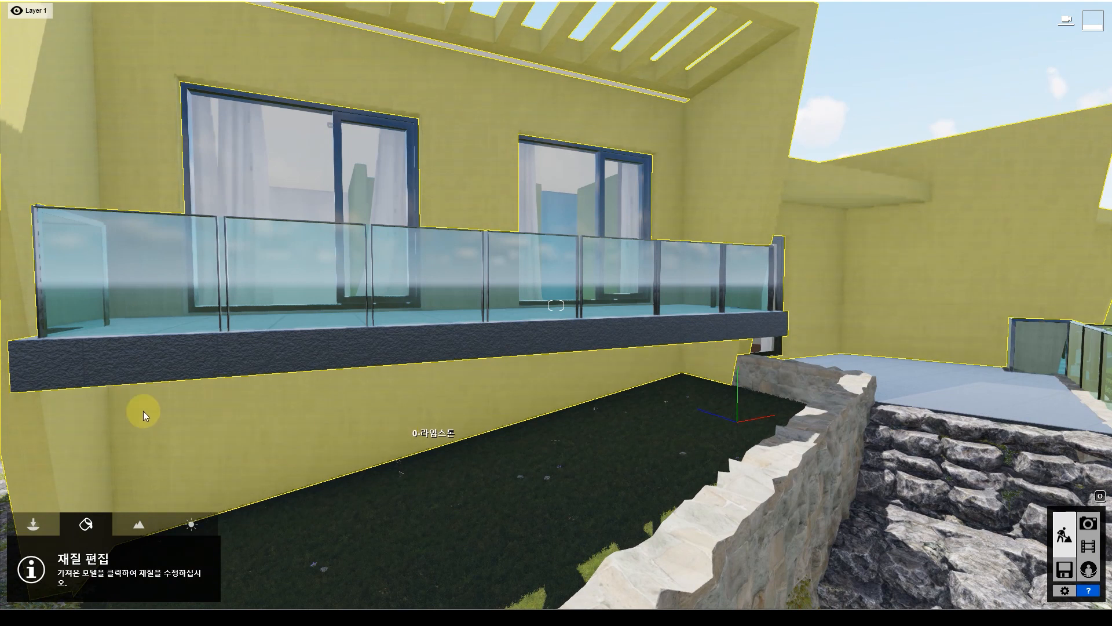
pyautogui.click(347, 434)
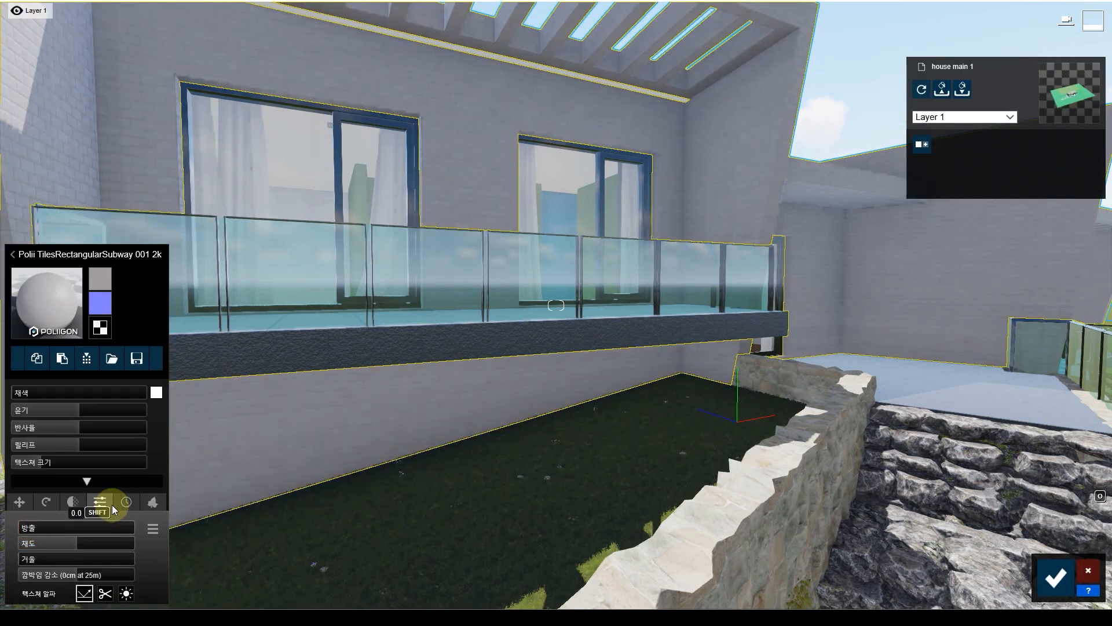
pyautogui.click(114, 503)
pyautogui.click(29, 593)
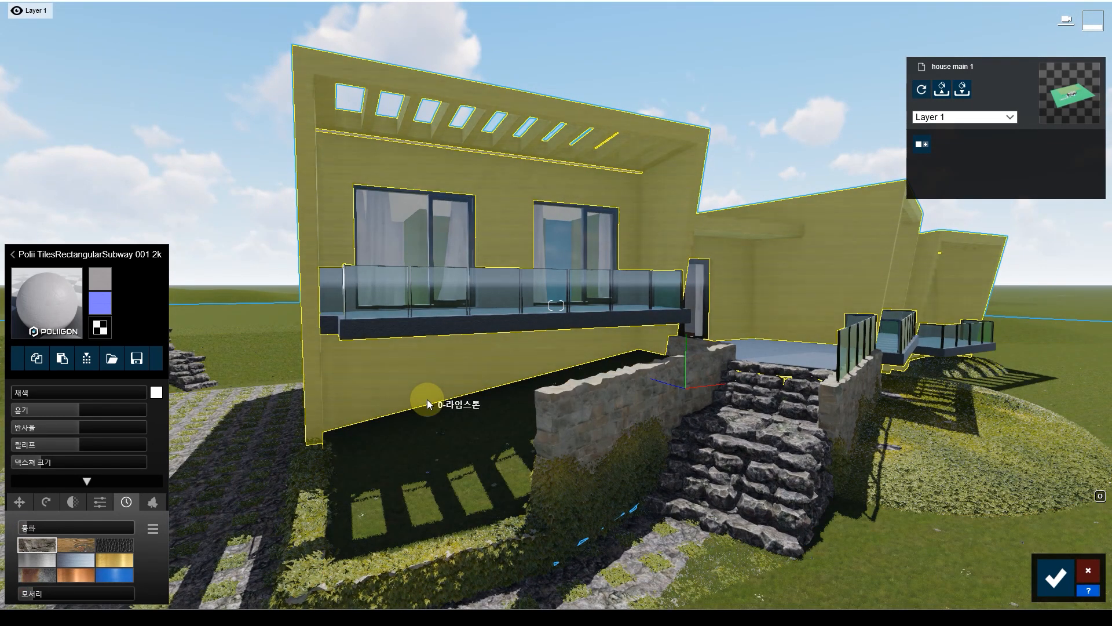
# - Tint the emissive strip beneath the pergola muted yellow, fine-tune its low emission and check it along the balconies
pyautogui.press('d')
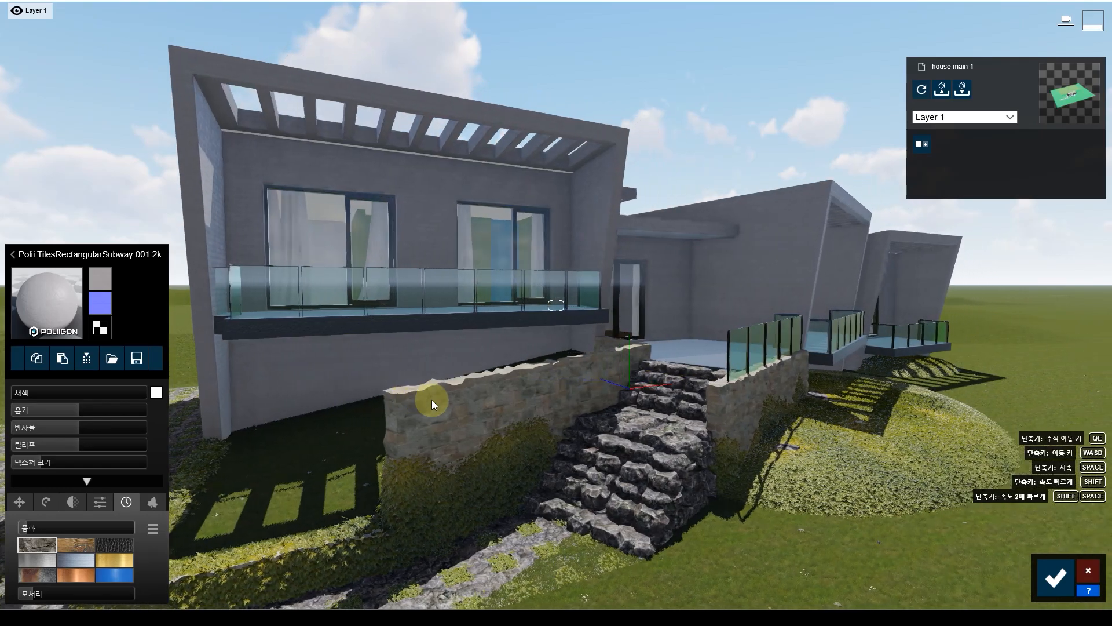
pyautogui.press('w')
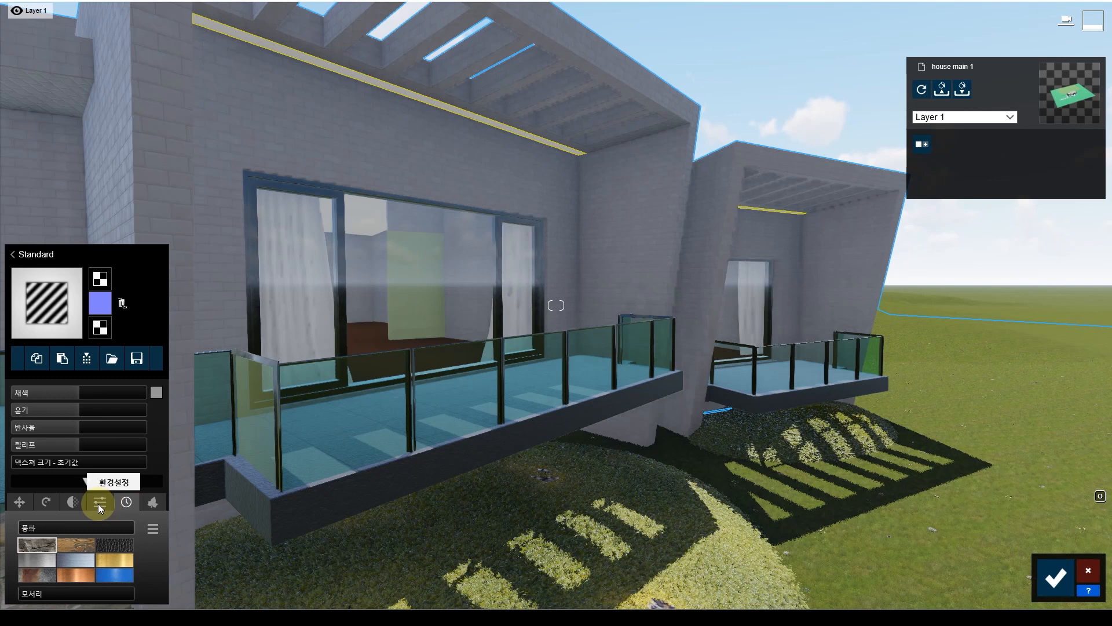
pyautogui.click(99, 503)
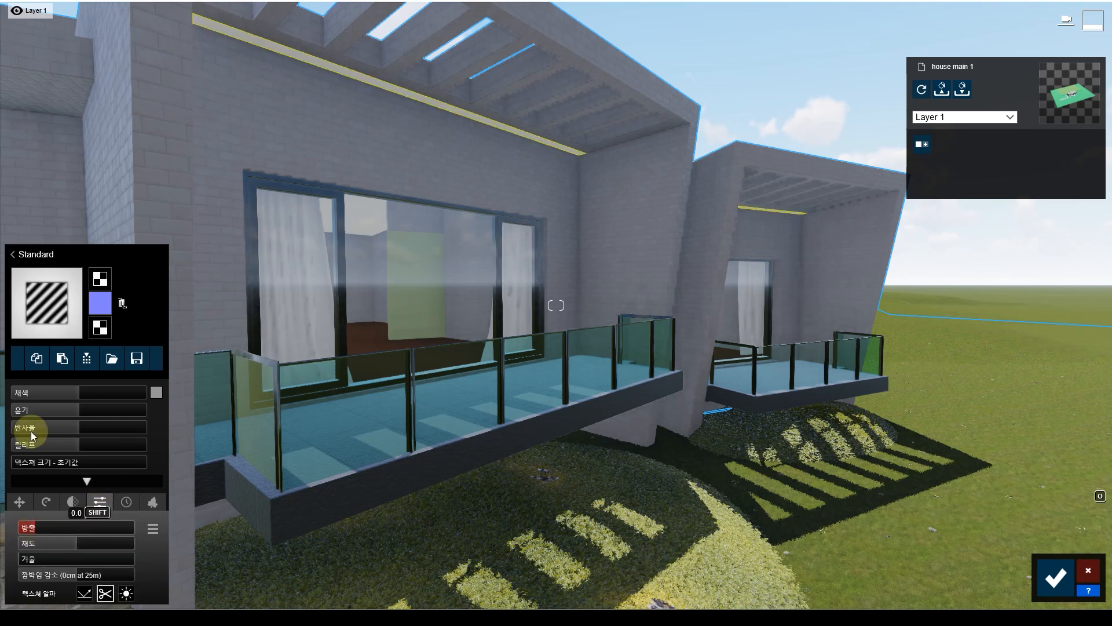
pyautogui.click(152, 394)
pyautogui.moveTo(203, 422); pyautogui.dragTo(188, 440)
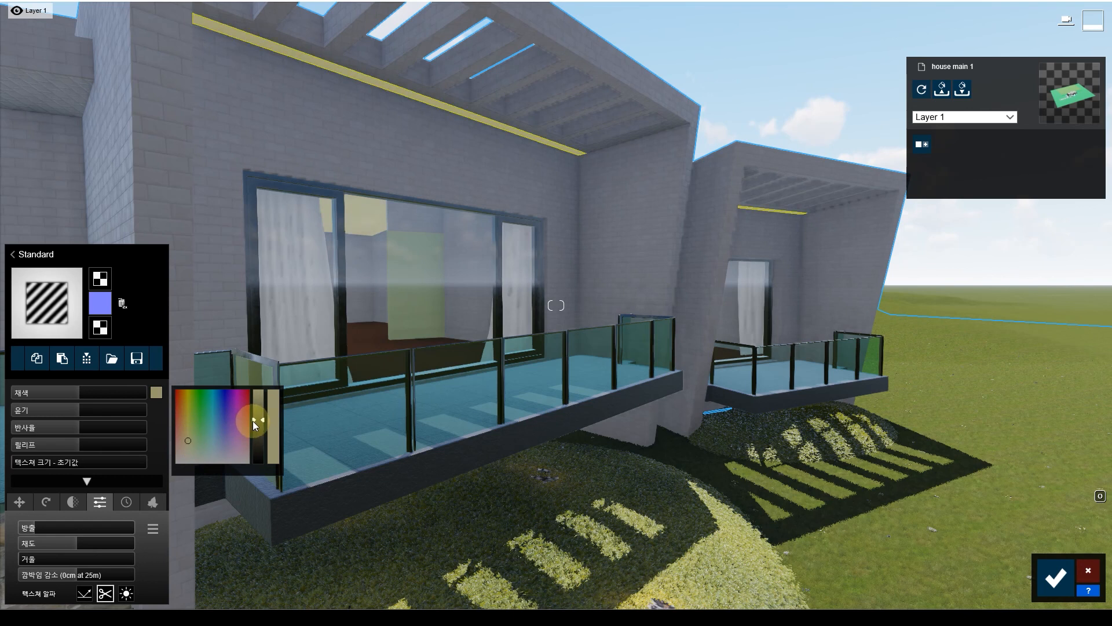
pyautogui.click(32, 527)
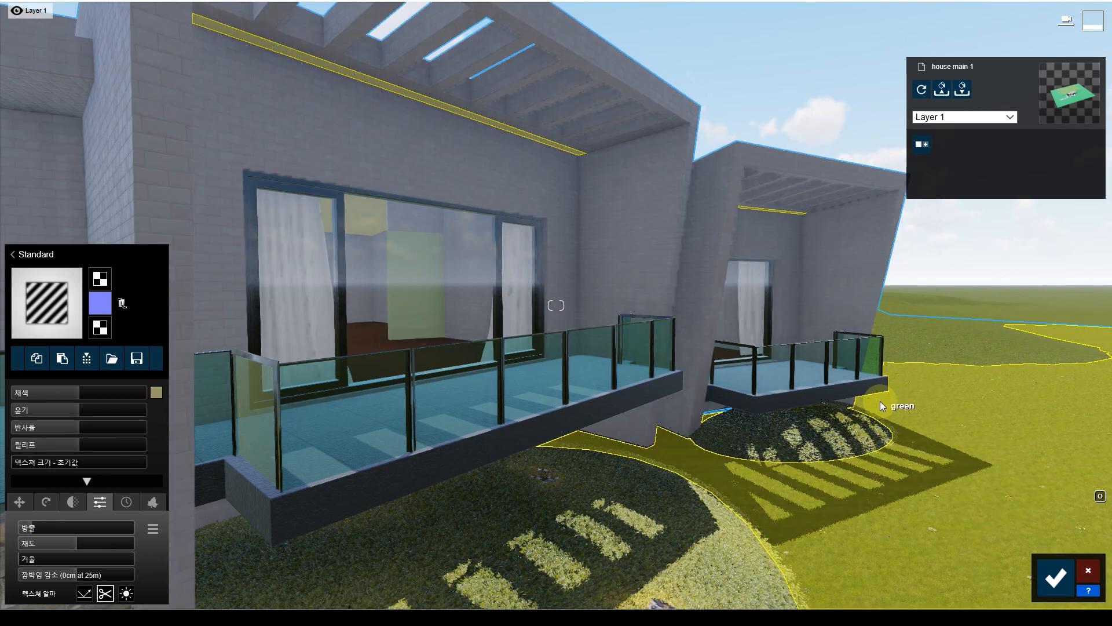
pyautogui.press('a')
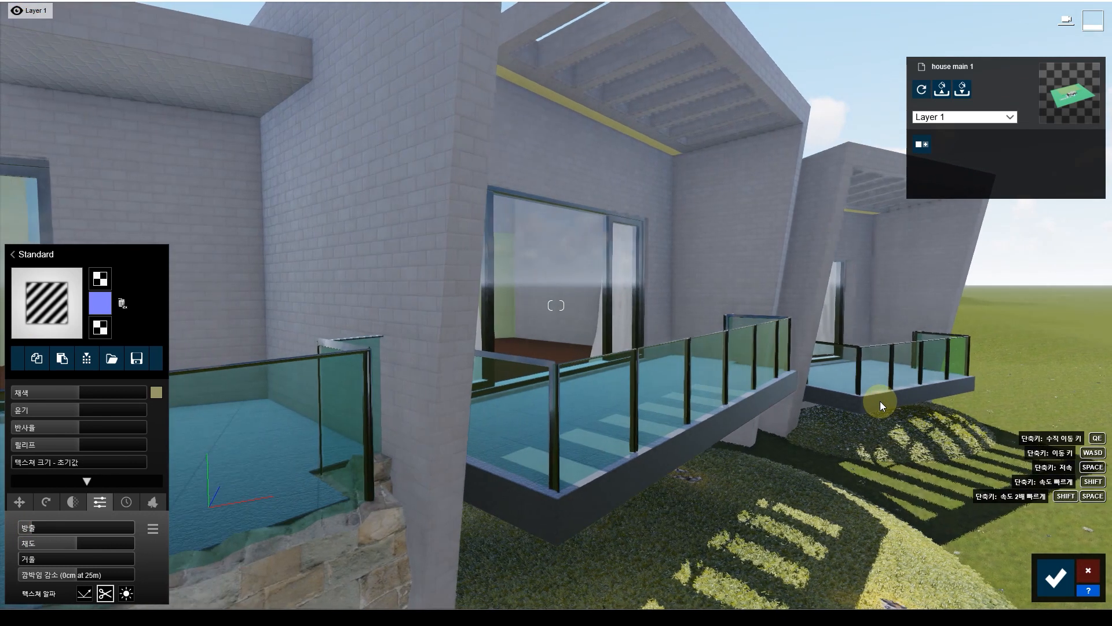
# - Go from the balconies through the window into the house and examine the untextured floor, partition walls and ceiling
pyautogui.press('w')
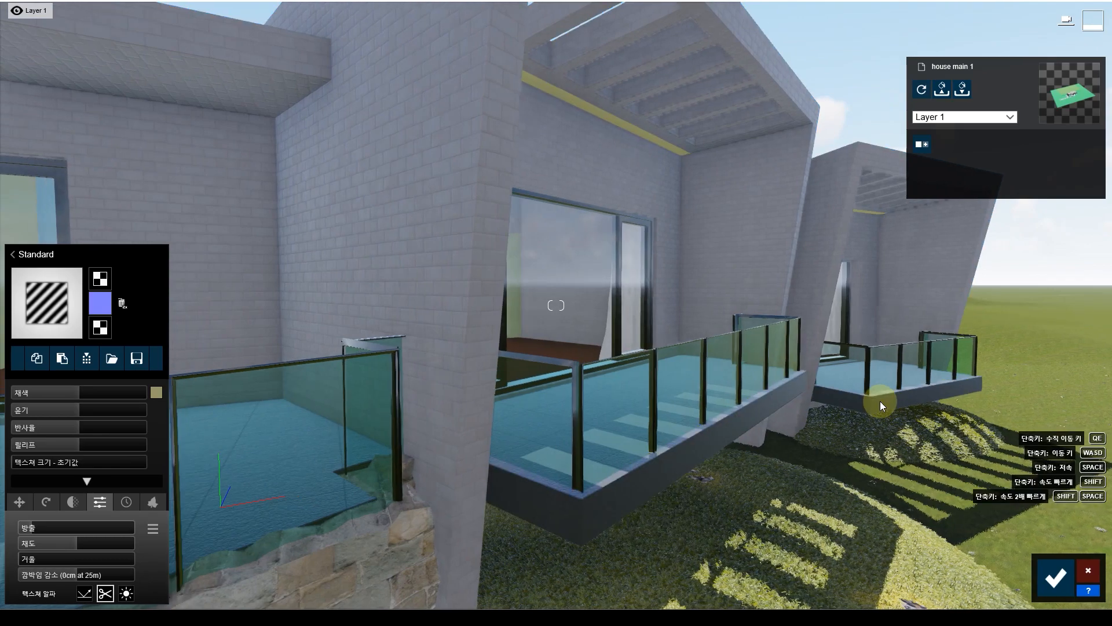
pyautogui.press('a')
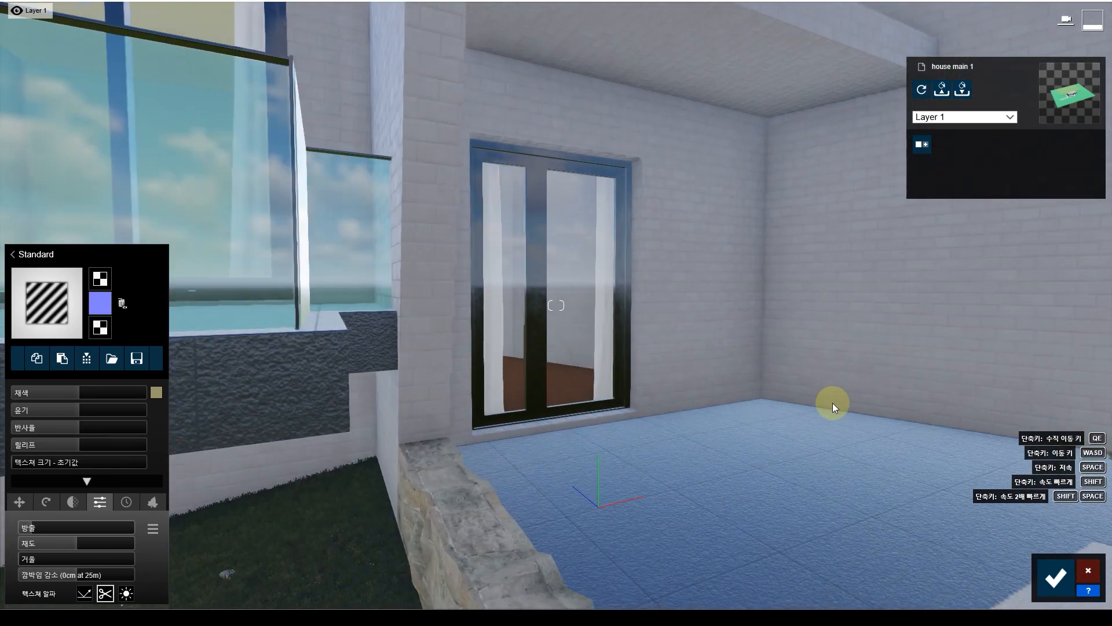
pyautogui.press('w')
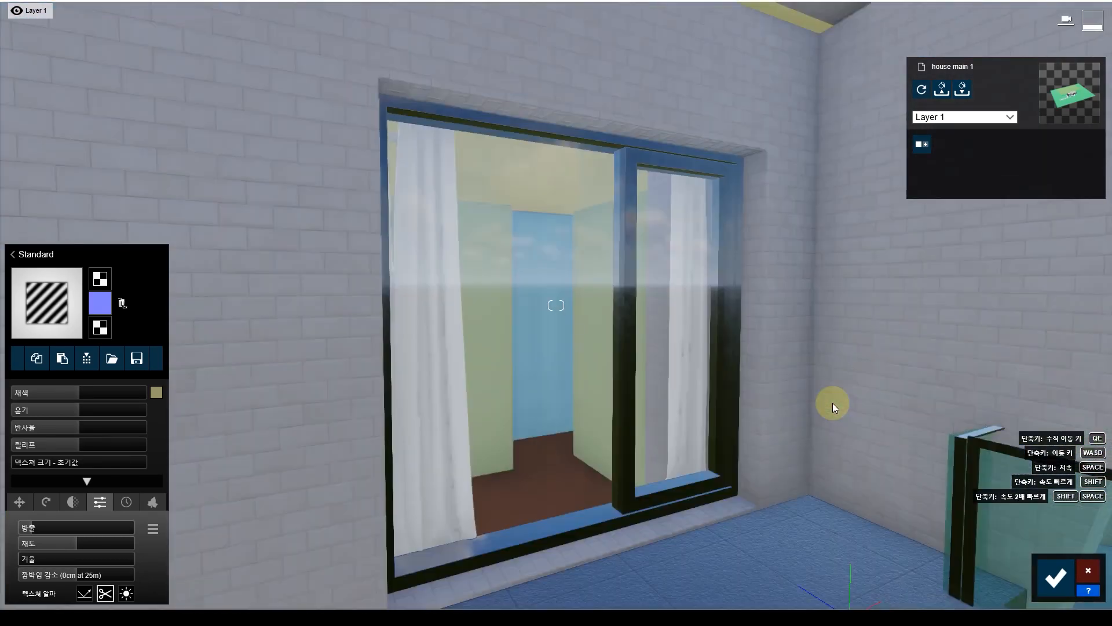
pyautogui.press('w')
pyautogui.press('w')
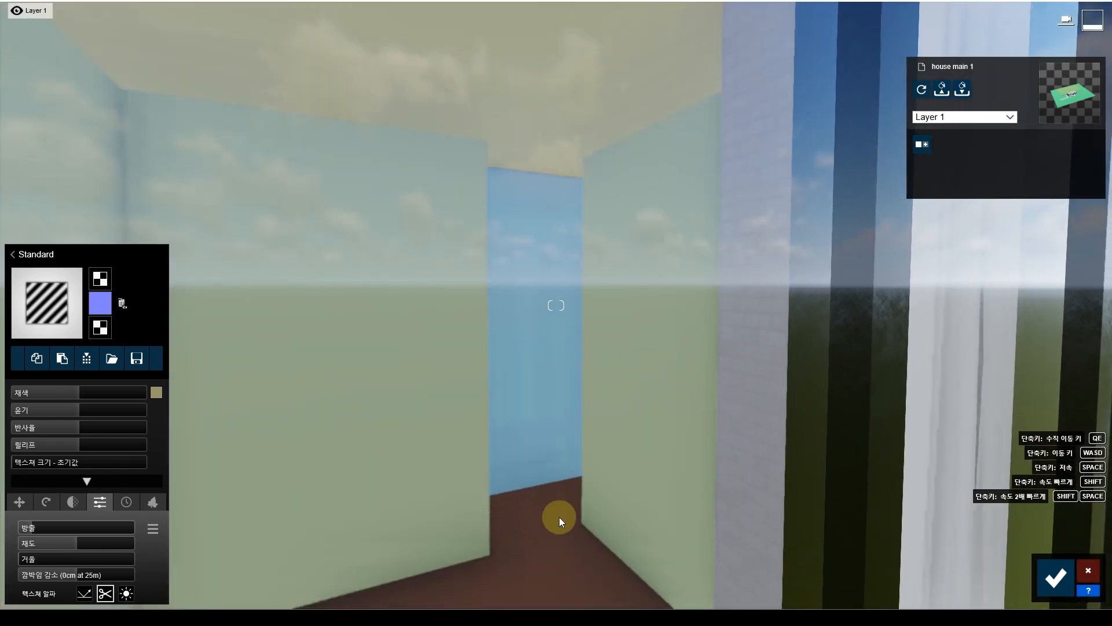
pyautogui.moveTo(587, 499); pyautogui.dragTo(562, 489, button='right')
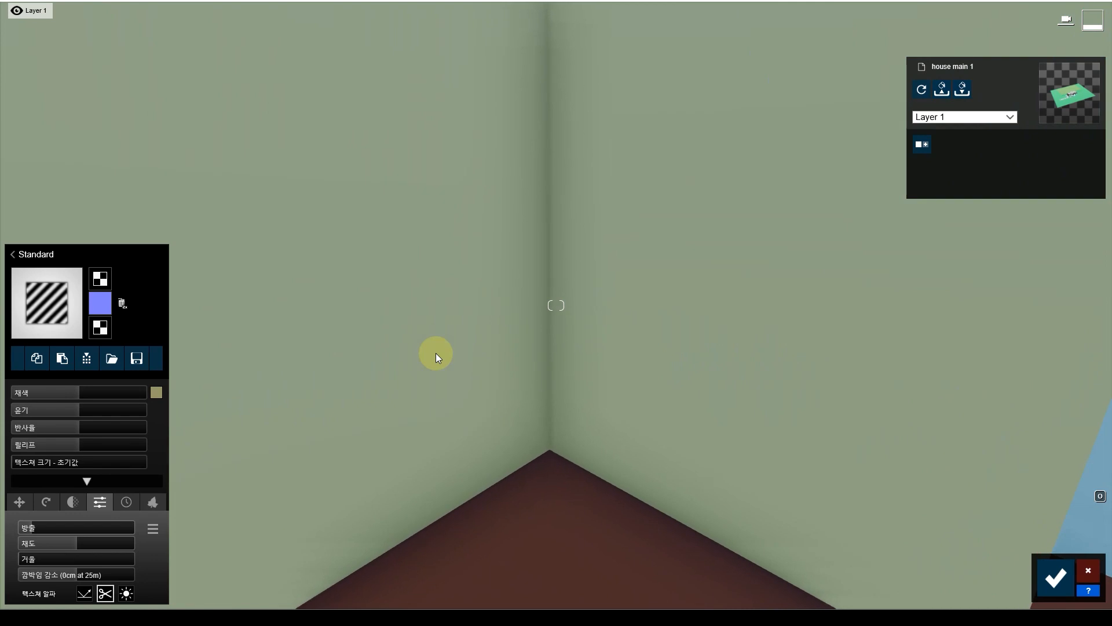
pyautogui.press('d')
pyautogui.press('d')
pyautogui.moveTo(654, 493); pyautogui.dragTo(538, 439, button='right')
pyautogui.press('d')
pyautogui.press('d')
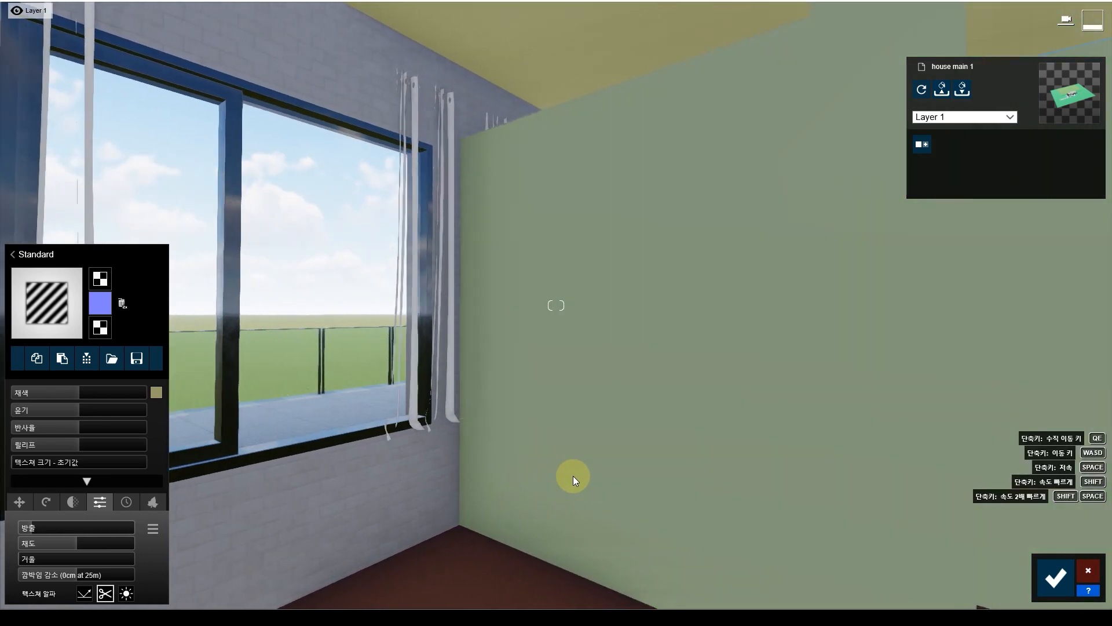
pyautogui.press('s')
# - Try Marble 014 1024 on the interior floor and replace it with an indoor wood parquet material
pyautogui.click(493, 570)
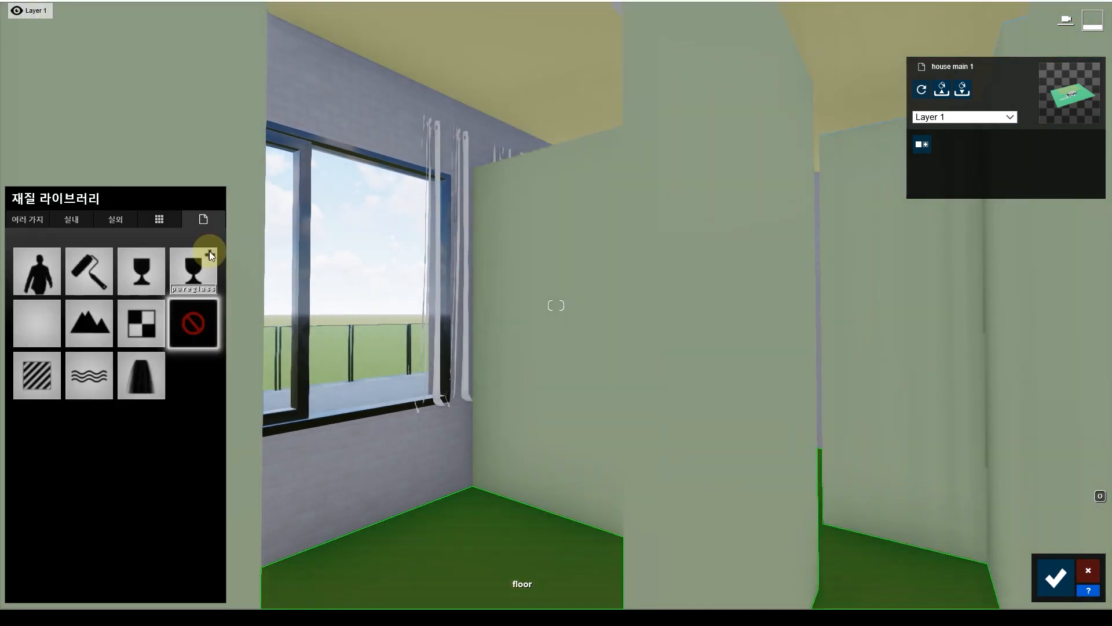
pyautogui.click(116, 220)
pyautogui.click(81, 284)
pyautogui.click(71, 224)
pyautogui.click(75, 285)
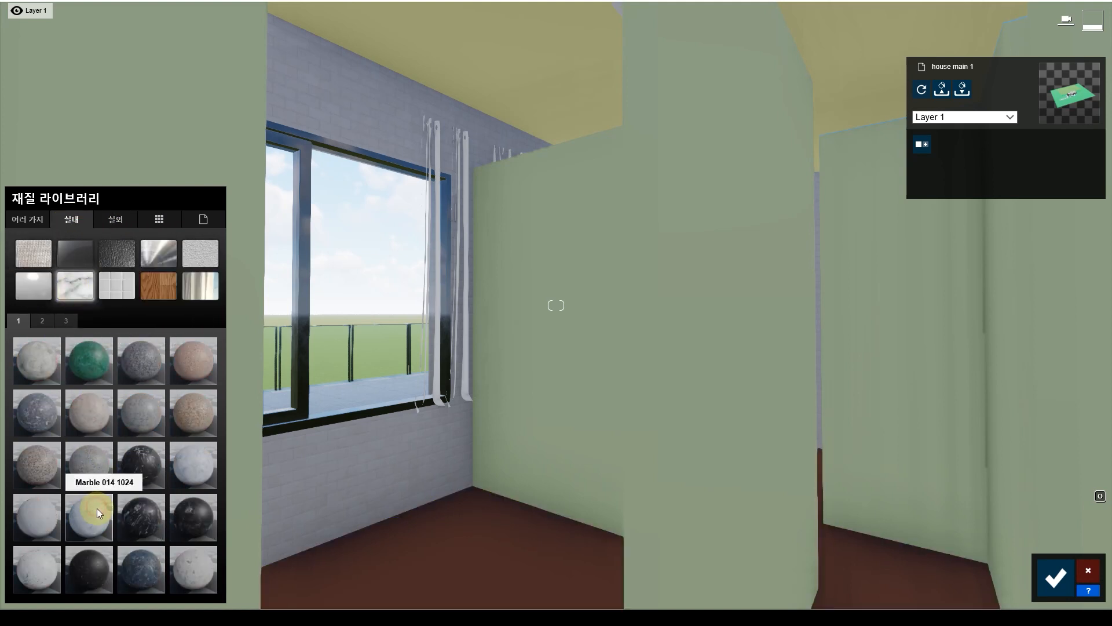
pyautogui.click(99, 508)
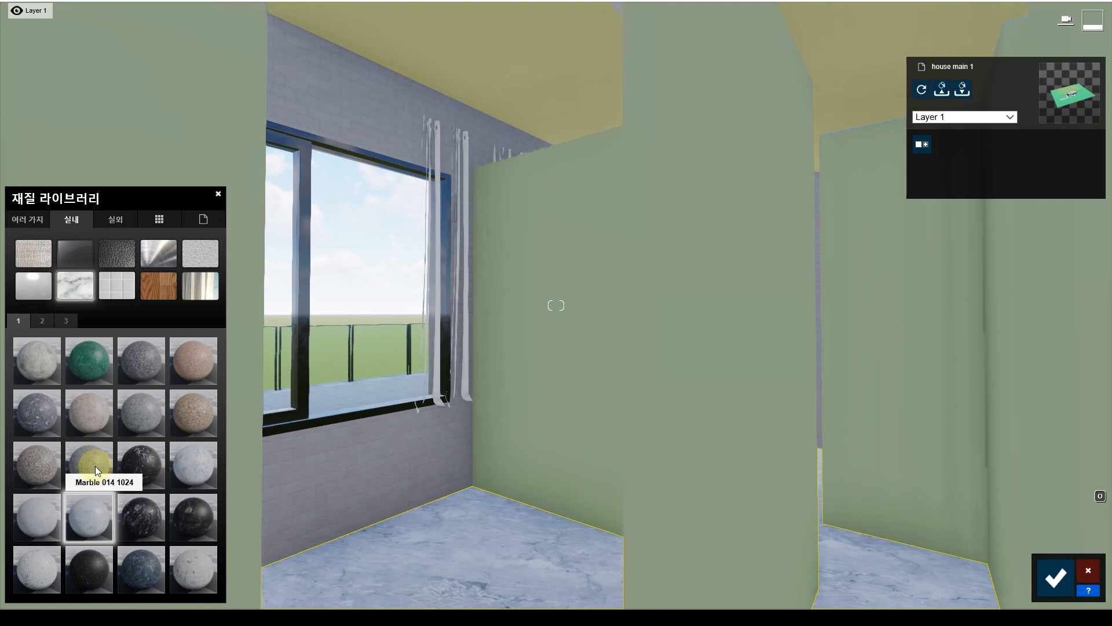
pyautogui.click(154, 292)
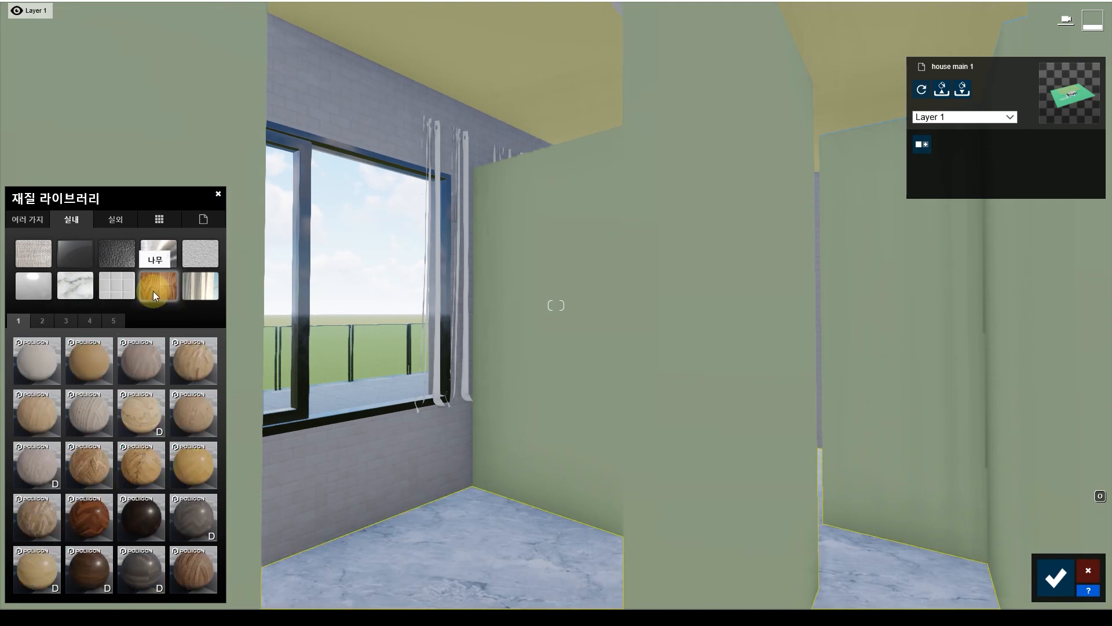
pyautogui.click(189, 362)
# - Assign Polii Wallpaper Modern 63 1k to the wall2 partitions inside the rooms
pyautogui.moveTo(349, 444); pyautogui.dragTo(352, 446, button='right')
pyautogui.press('w')
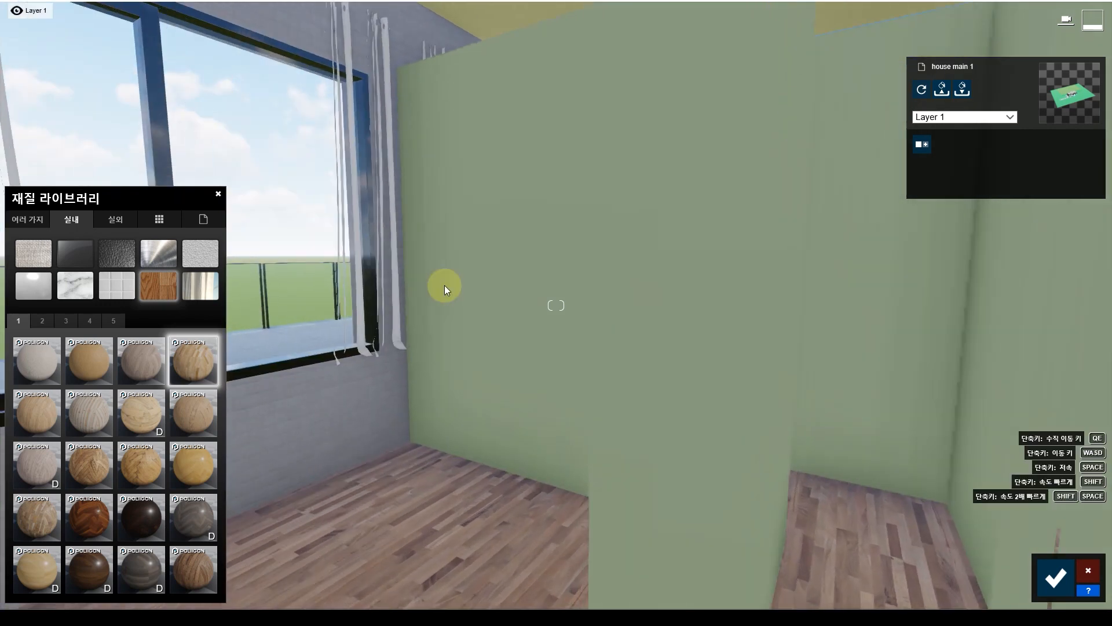
pyautogui.click(499, 310)
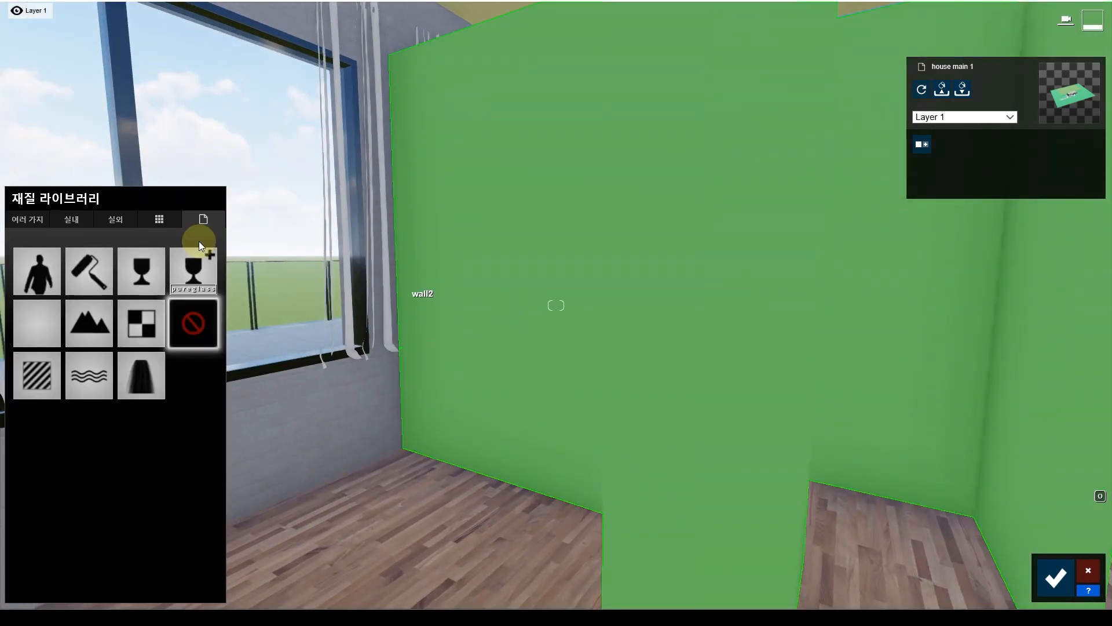
pyautogui.click(70, 219)
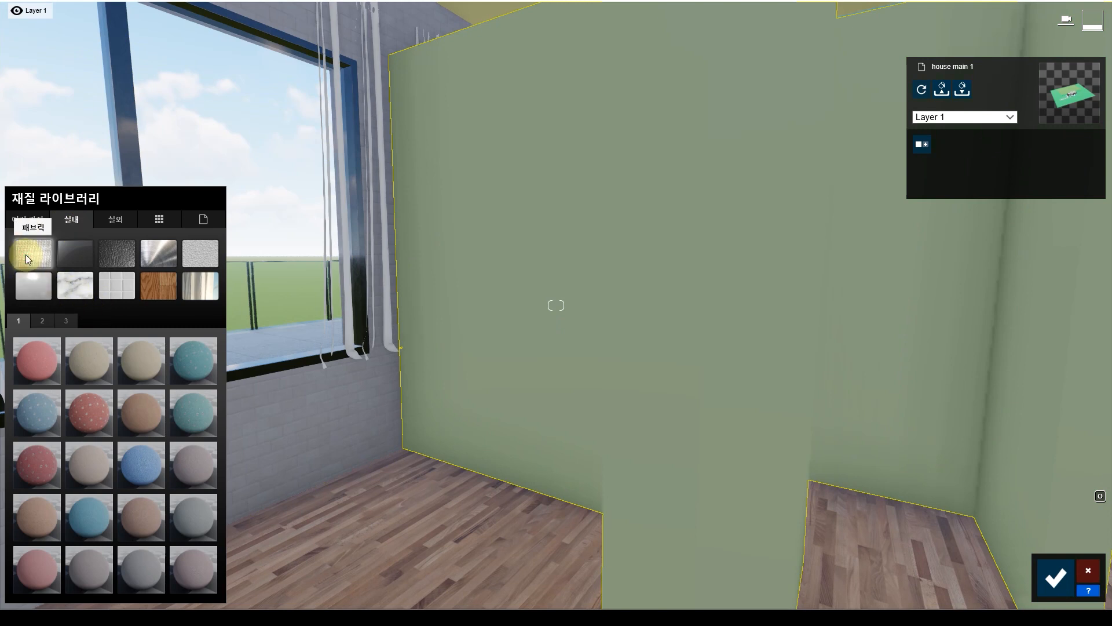
pyautogui.click(197, 291)
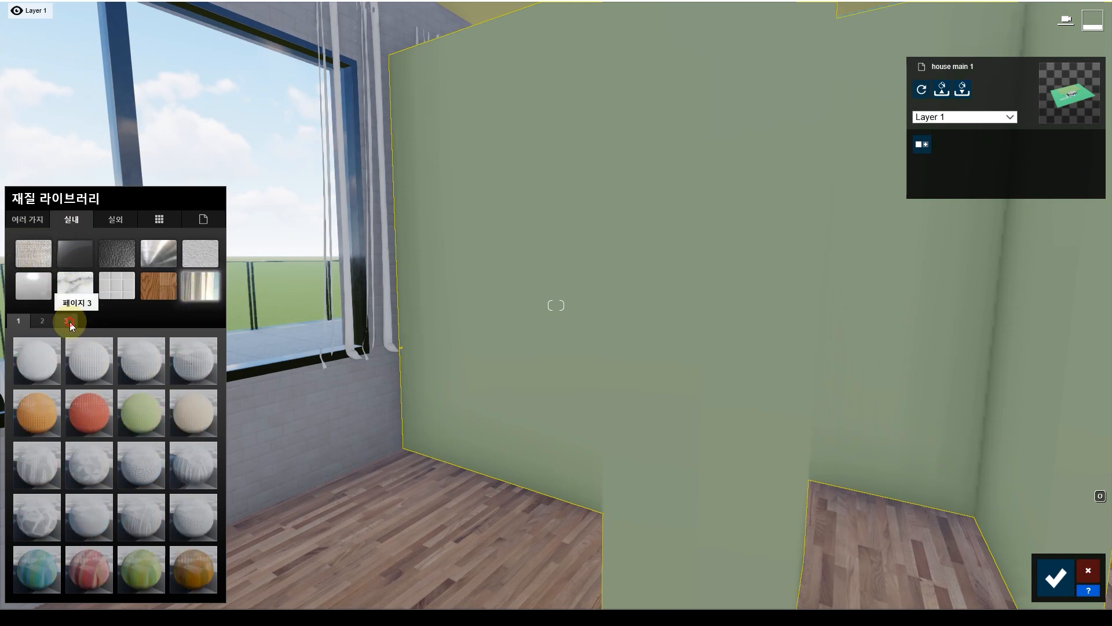
pyautogui.click(66, 320)
pyautogui.click(145, 373)
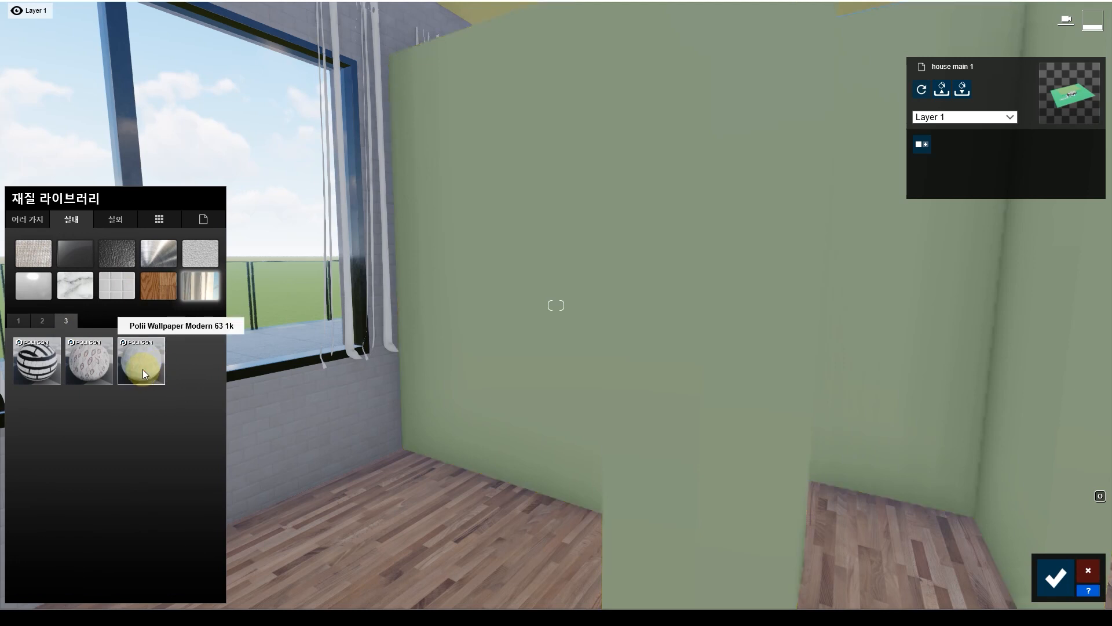
pyautogui.press('s')
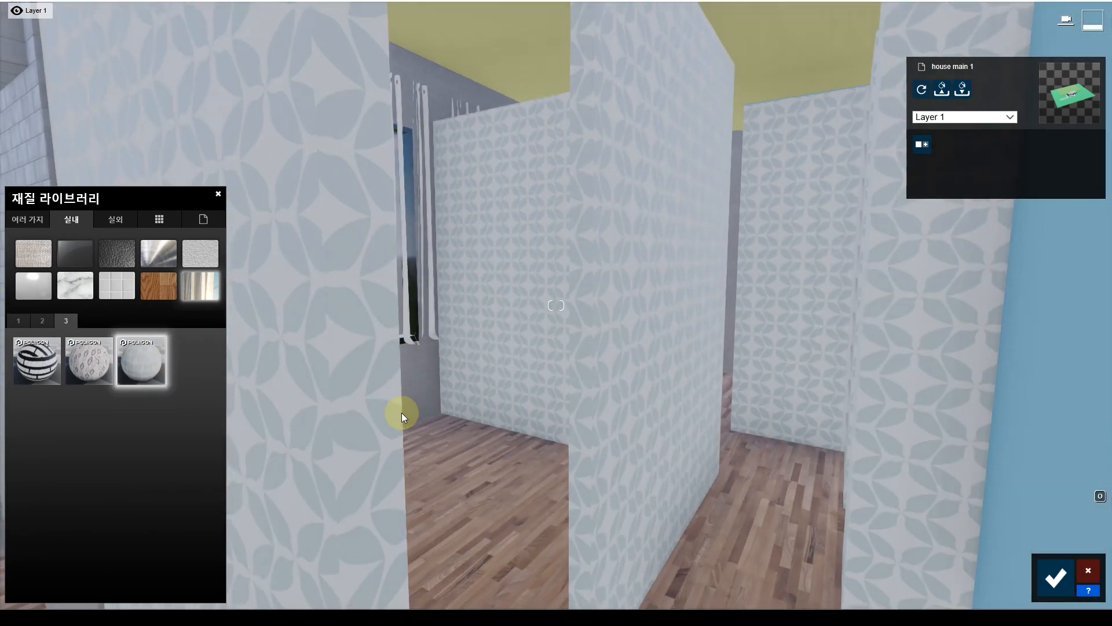
# - Assign the indoor plaster material Plaster 004 1024x512 to the 11 - Default ceiling above the window
pyautogui.press('w')
pyautogui.moveTo(401, 410); pyautogui.dragTo(383, 331, button='right')
pyautogui.click(440, 78)
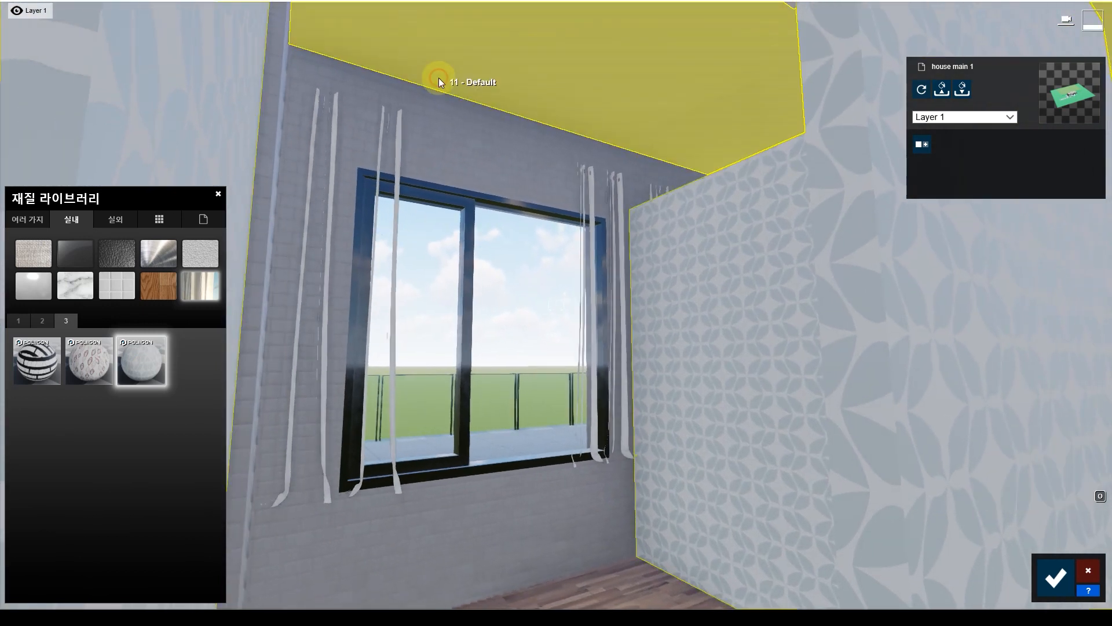
pyautogui.click(63, 306)
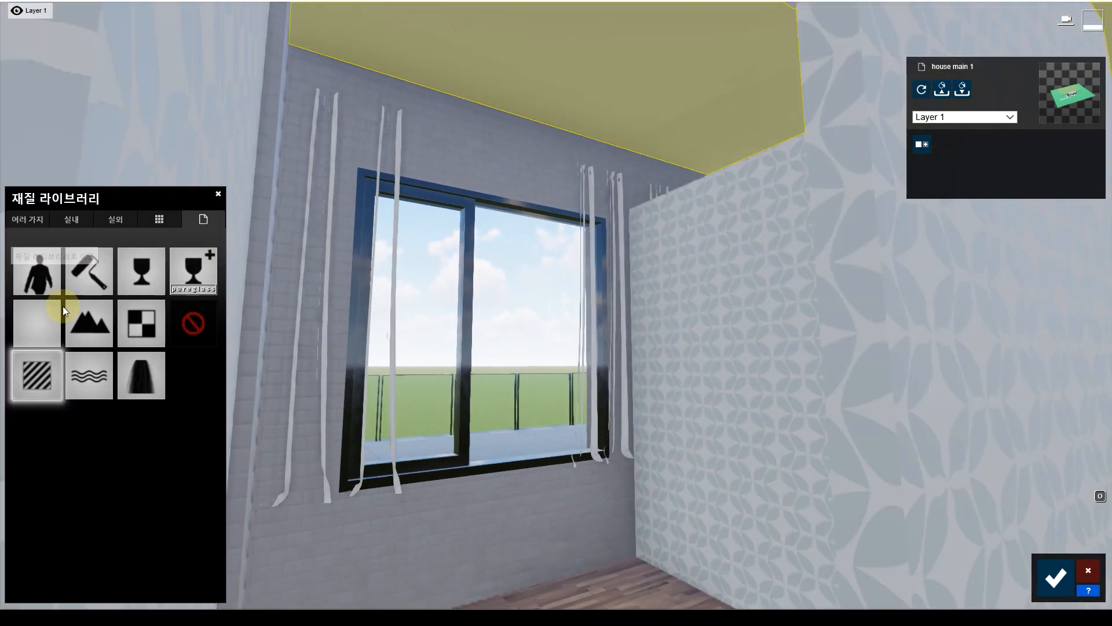
pyautogui.click(68, 222)
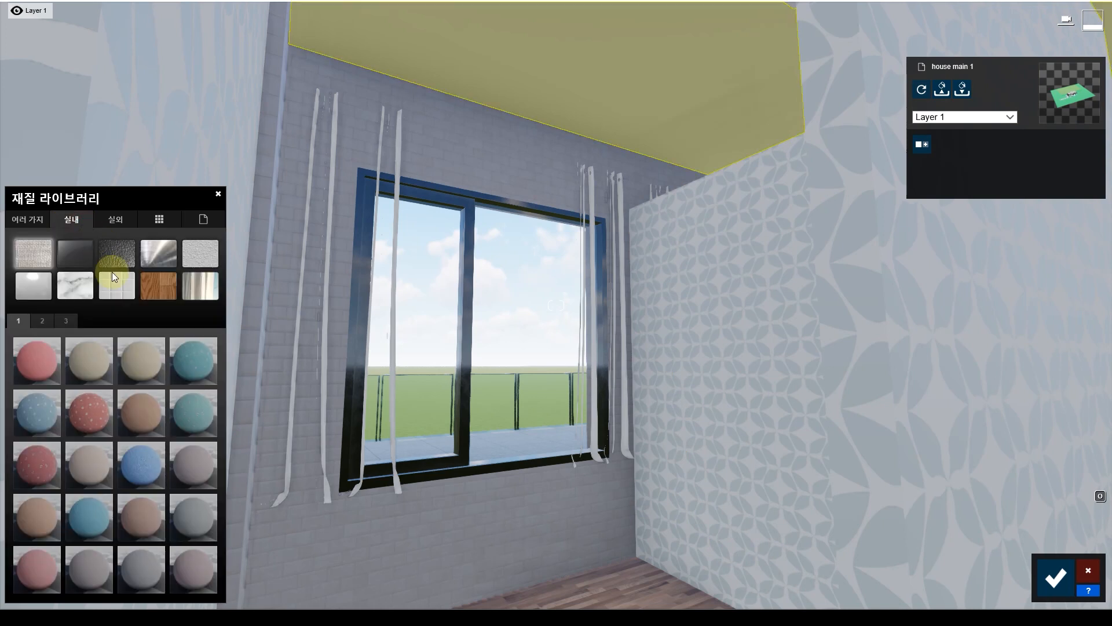
pyautogui.click(198, 288)
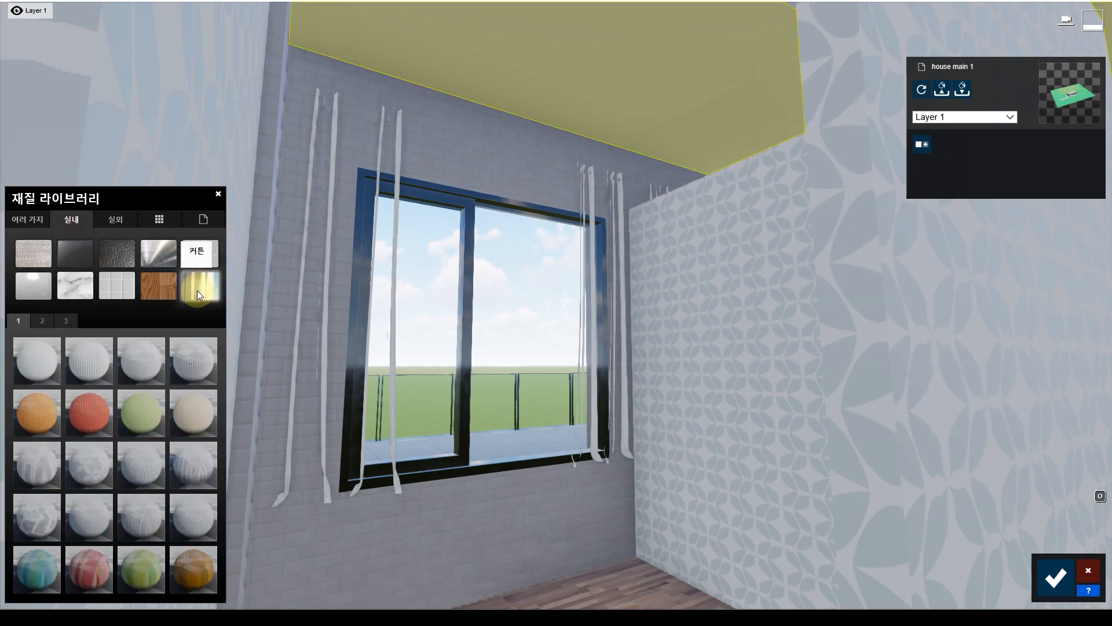
pyautogui.click(70, 319)
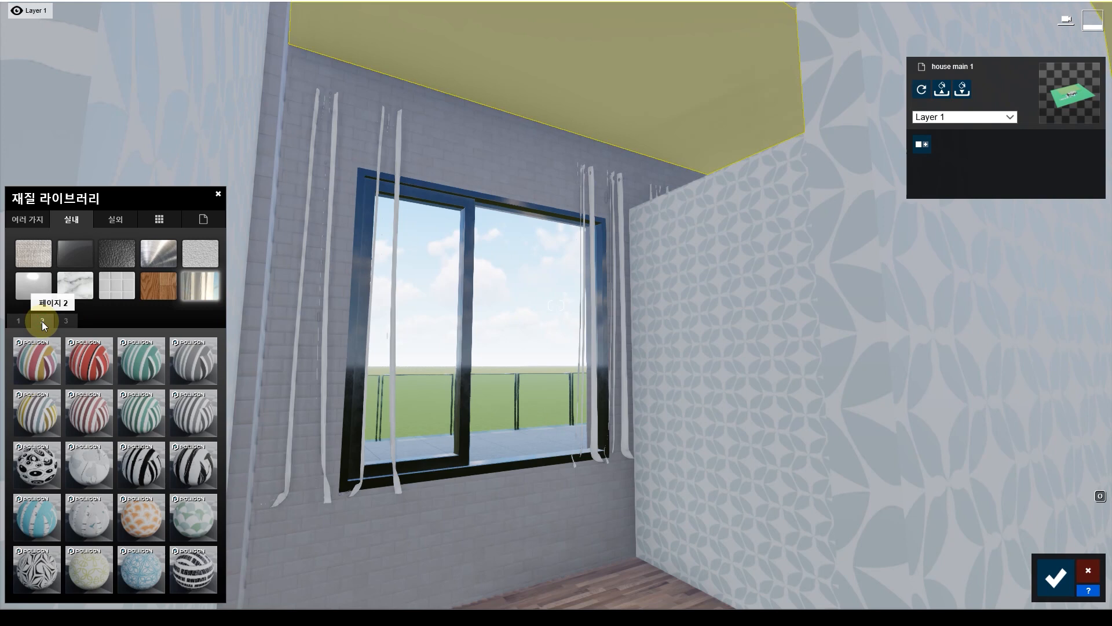
pyautogui.click(42, 321)
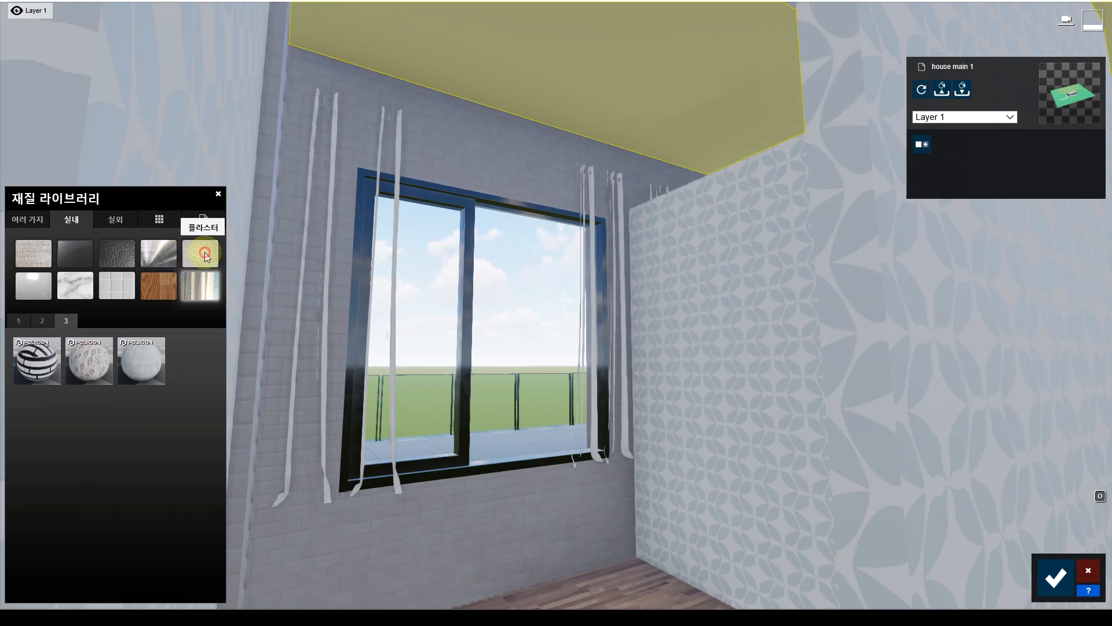
pyautogui.click(203, 255)
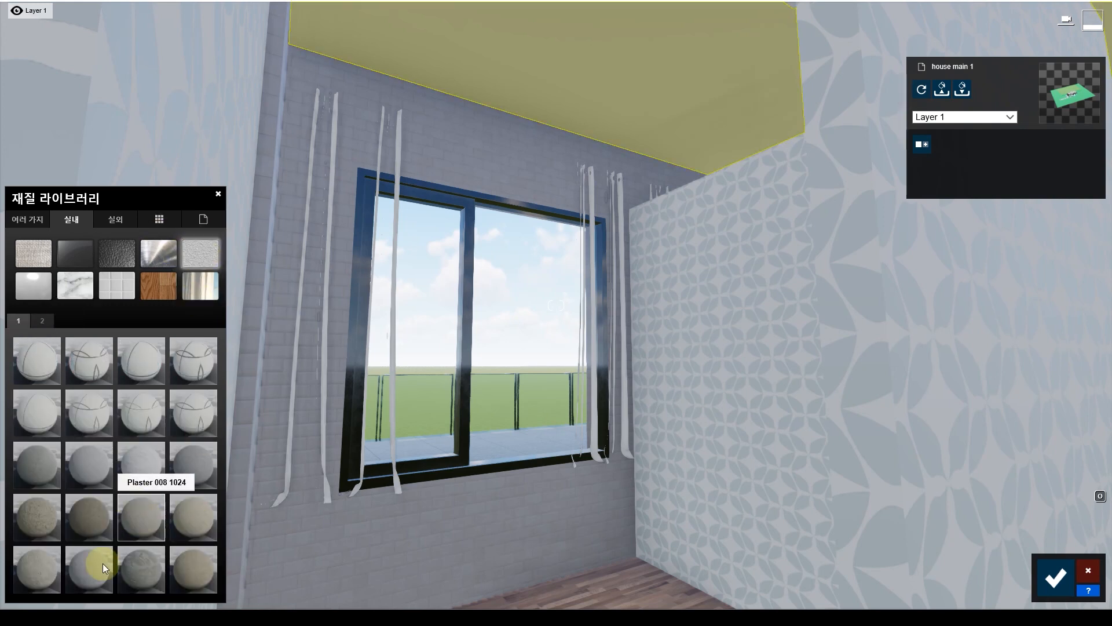
pyautogui.click(139, 455)
# - Look up the ceiling's plaster material and assign the same Plaster 004 1024x512 to the wall2 partitions
pyautogui.moveTo(556, 150); pyautogui.dragTo(704, 148, button='right')
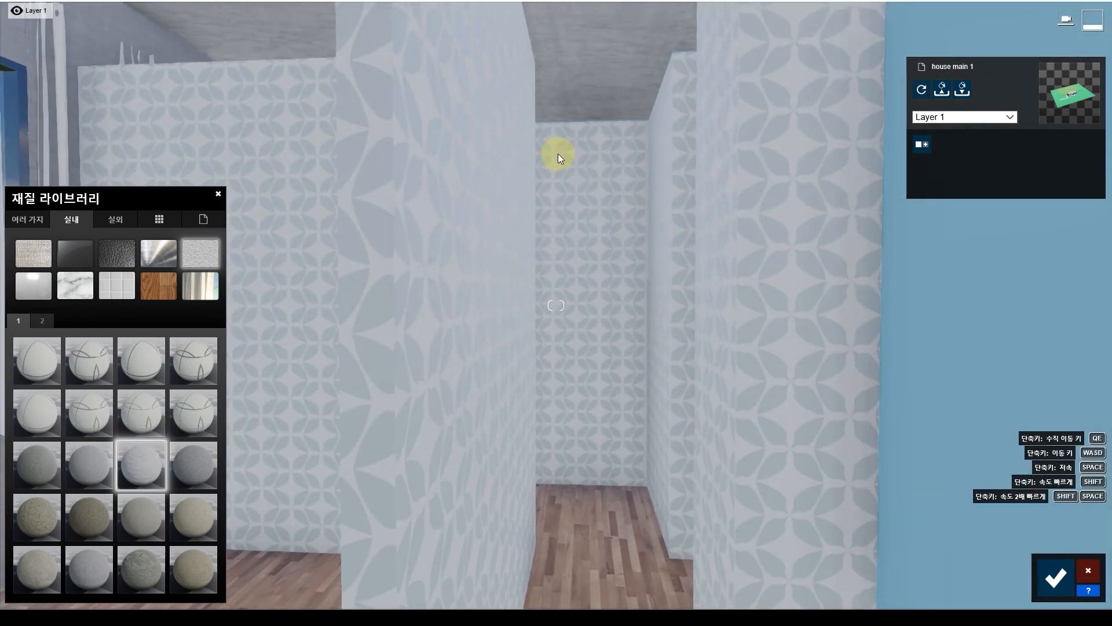
pyautogui.moveTo(454, 210); pyautogui.dragTo(648, 235, button='right')
pyautogui.press('s')
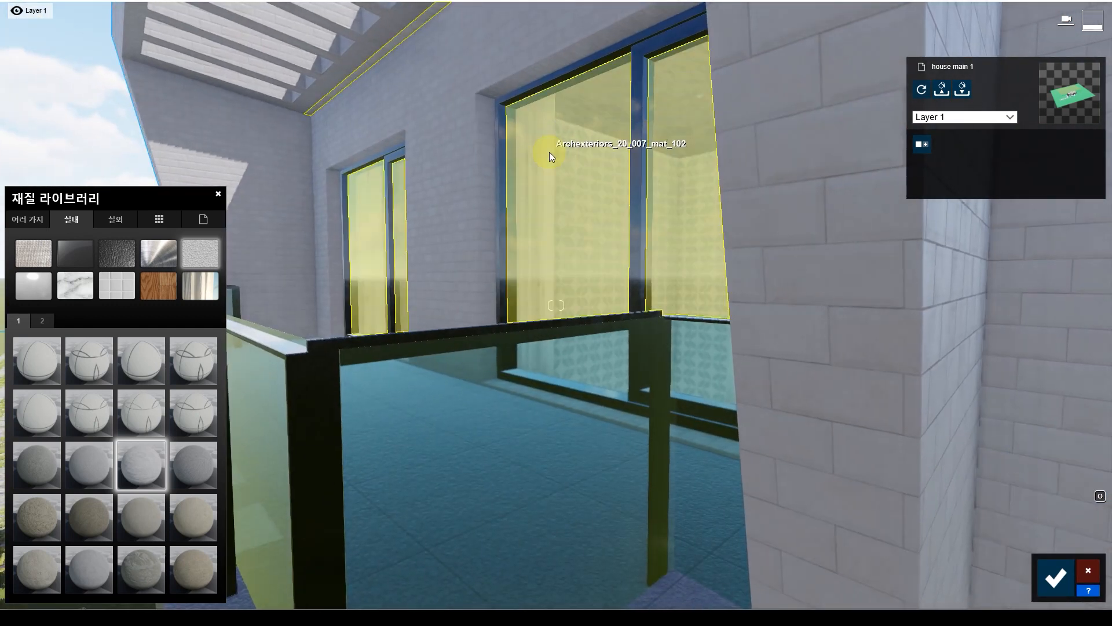
pyautogui.press('w')
pyautogui.press('w')
pyautogui.moveTo(543, 190); pyautogui.dragTo(472, 162, button='right')
pyautogui.click(473, 163)
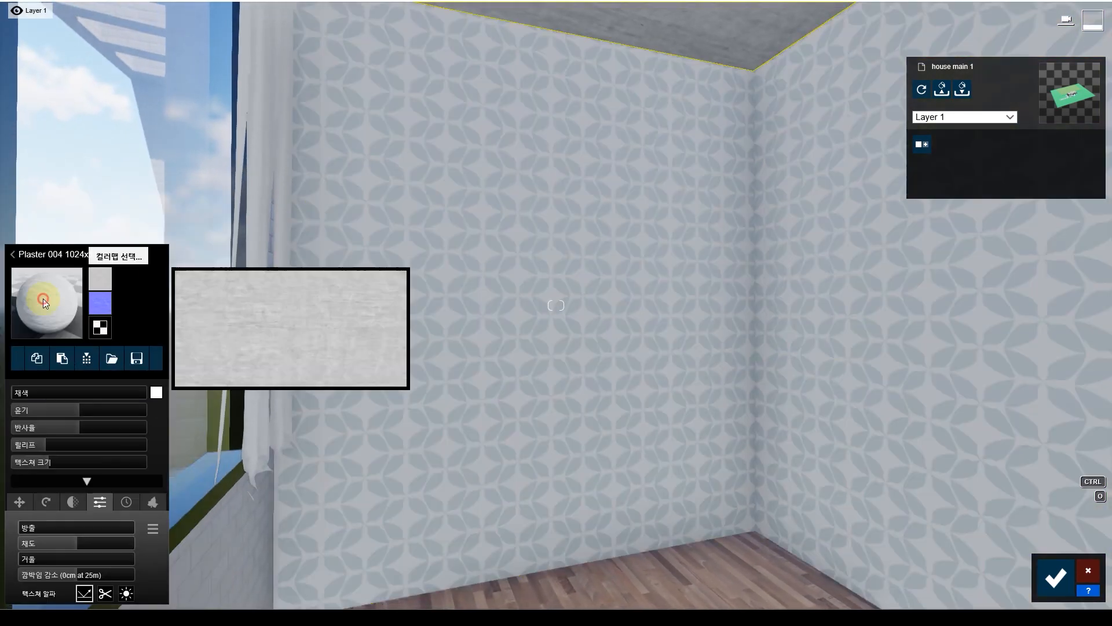
pyautogui.click(45, 300)
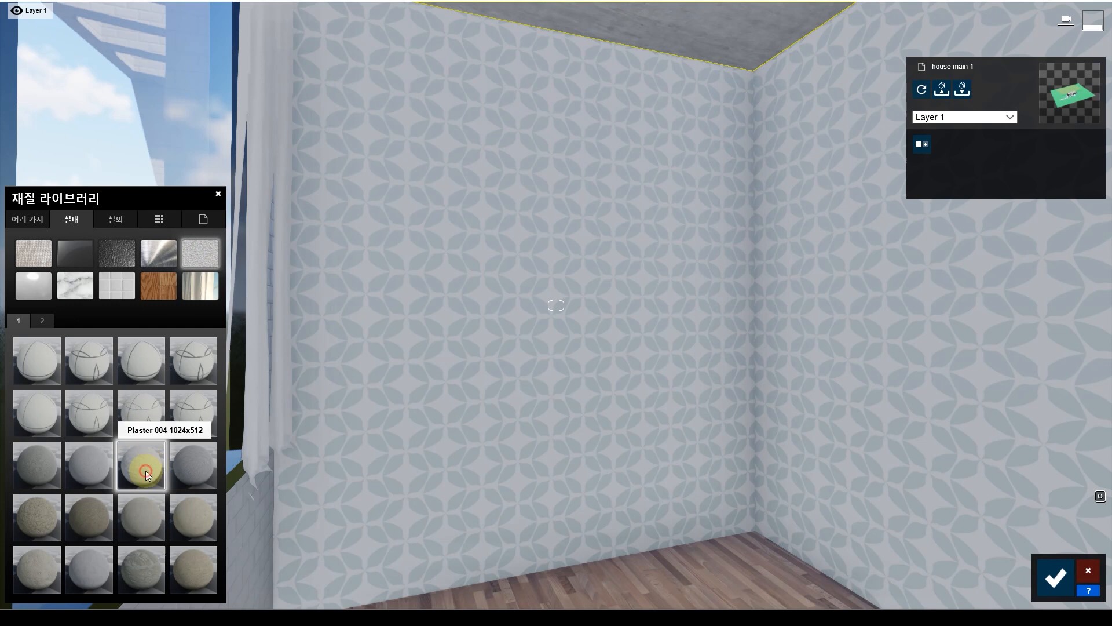
pyautogui.click(449, 415)
pyautogui.click(45, 301)
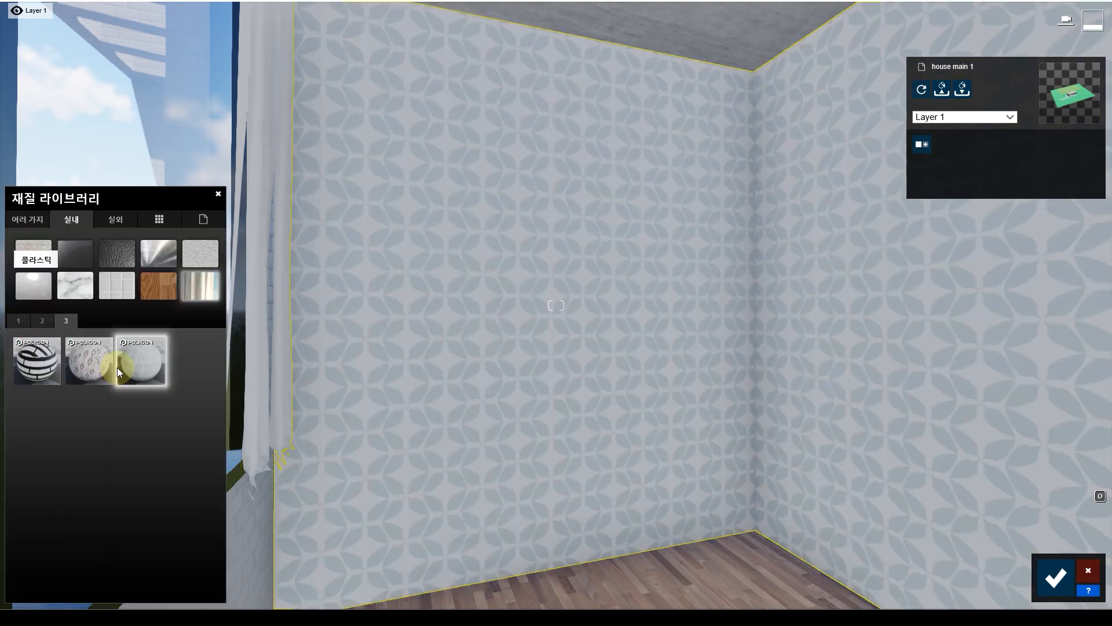
pyautogui.click(186, 259)
pyautogui.click(141, 469)
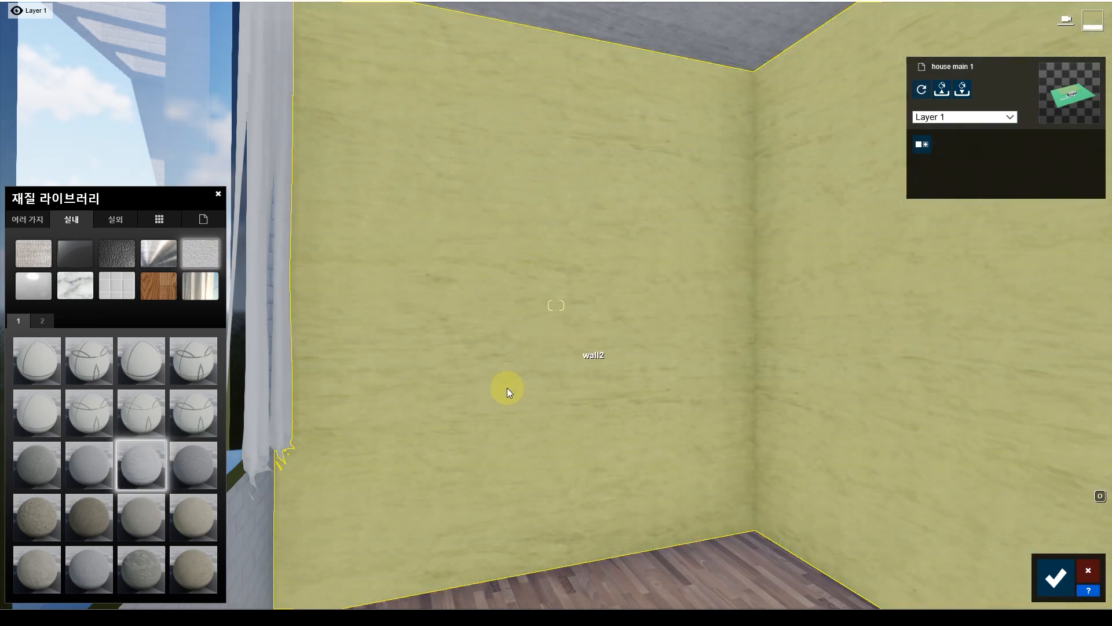
# - Set the texture size of the plaster on the wall2 partitions to 1.9
pyautogui.click(521, 380)
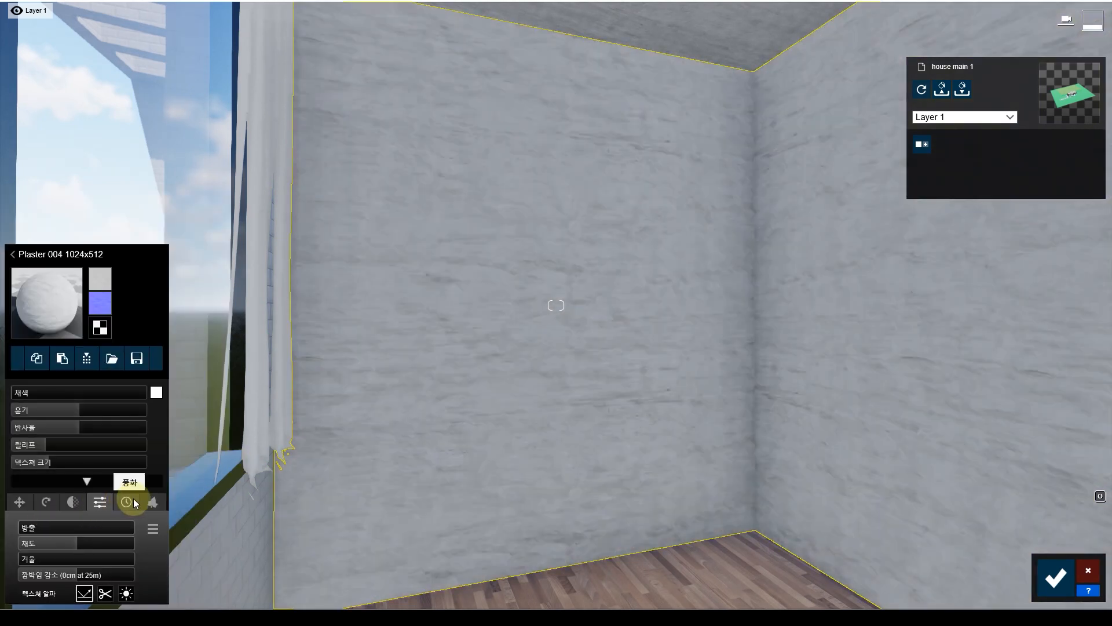
pyautogui.click(19, 502)
pyautogui.click(46, 463)
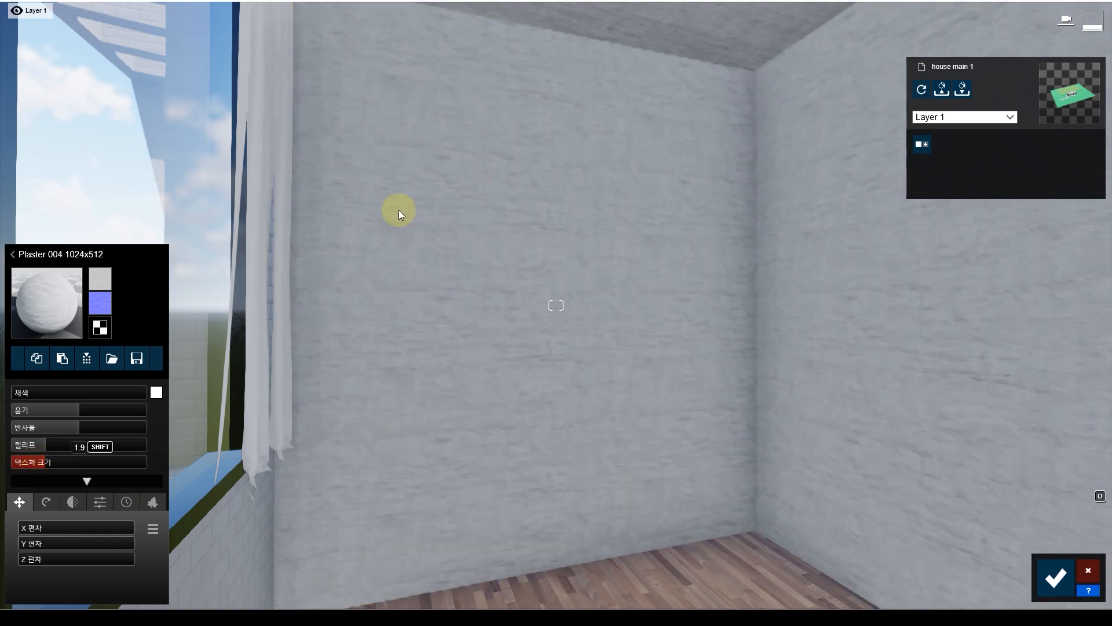
# - Check the plastered walls and ceiling from the balcony and inside the room, up to the small ceiling fixture
pyautogui.press('a')
pyautogui.press('s')
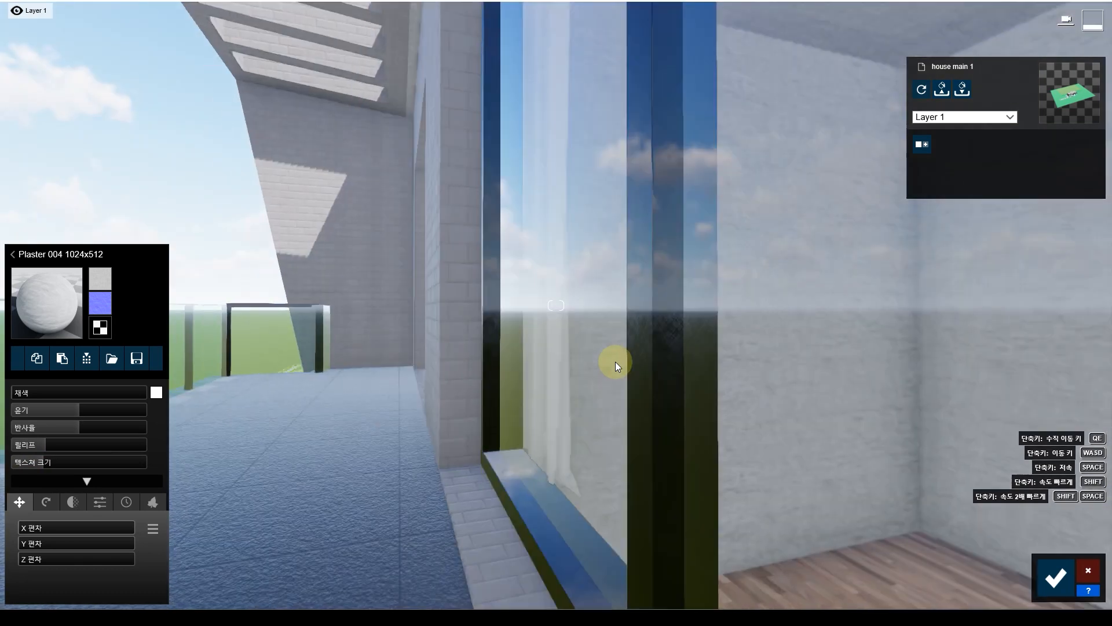
pyautogui.moveTo(608, 360); pyautogui.dragTo(695, 346, button='right')
pyautogui.press('s')
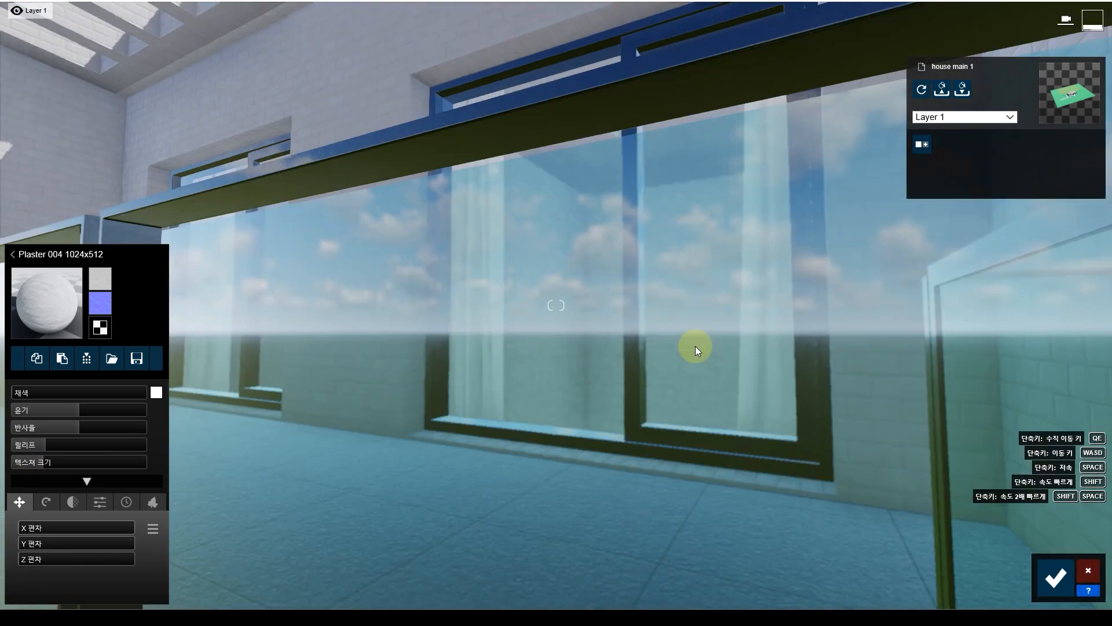
pyautogui.press('w')
pyautogui.press('w')
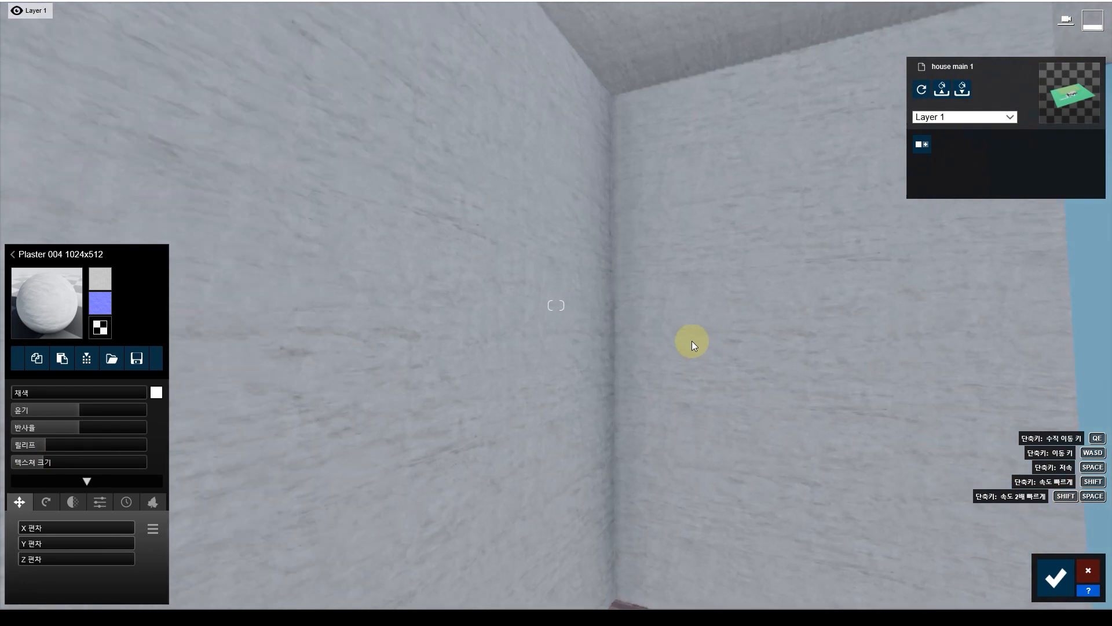
pyautogui.moveTo(692, 341); pyautogui.dragTo(630, 333, button='right')
pyautogui.press('w')
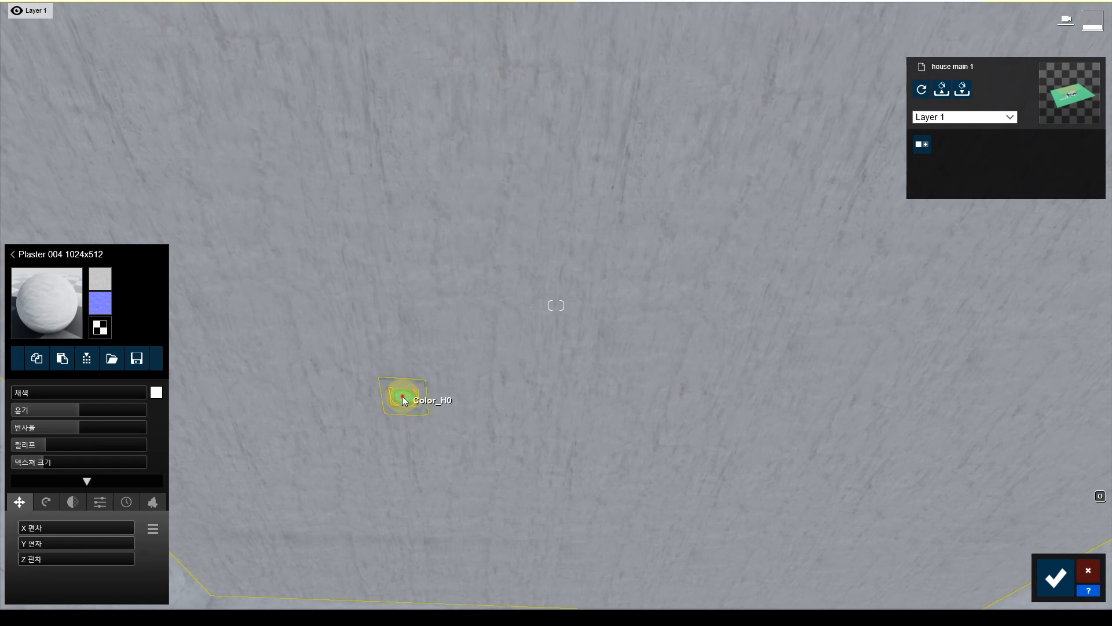
# - Give the ceiling light's Color_H0 lens a Standard material with emission 0.6 and a pale warm yellow colour
pyautogui.click(403, 400)
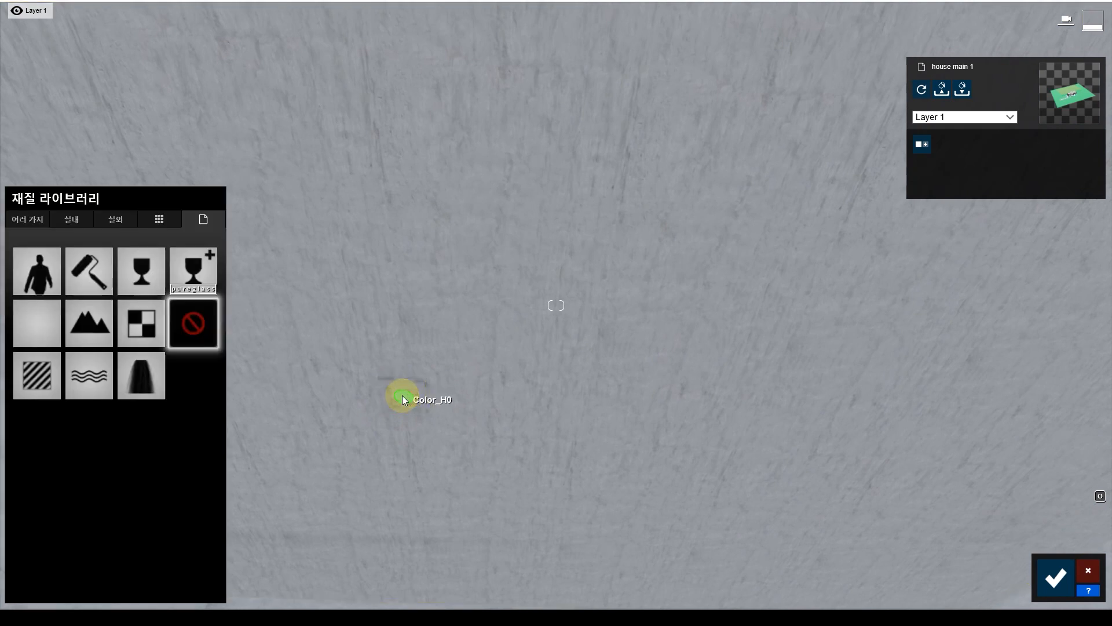
pyautogui.click(38, 378)
pyautogui.click(125, 504)
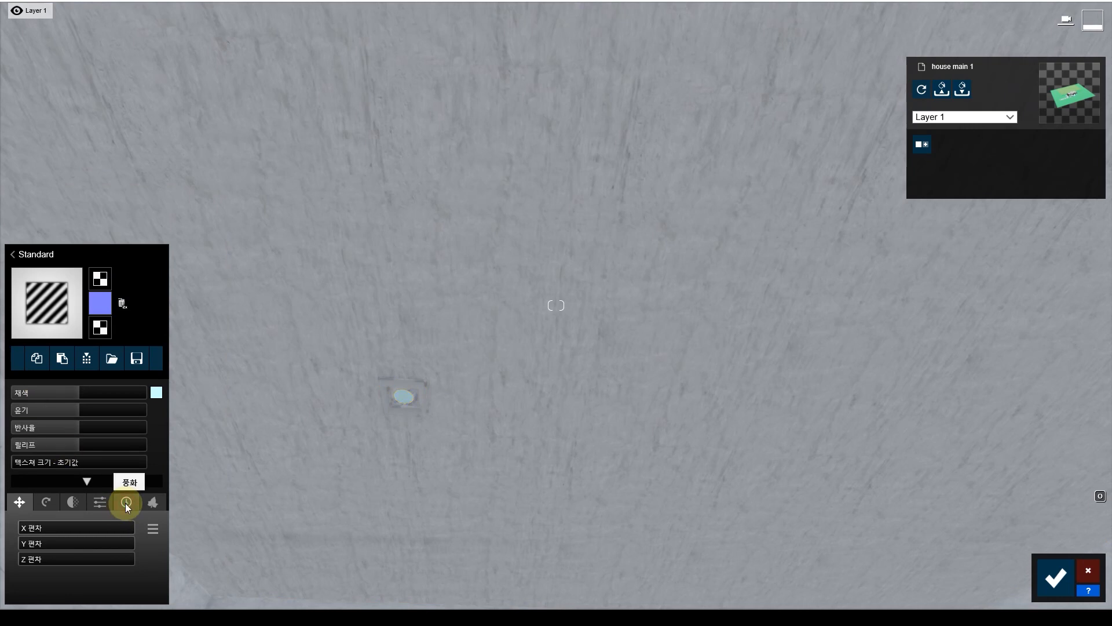
pyautogui.click(100, 502)
pyautogui.moveTo(35, 527)
pyautogui.mouseDown()
pyautogui.moveTo(111, 528)
pyautogui.moveTo(43, 526)
pyautogui.mouseUp()
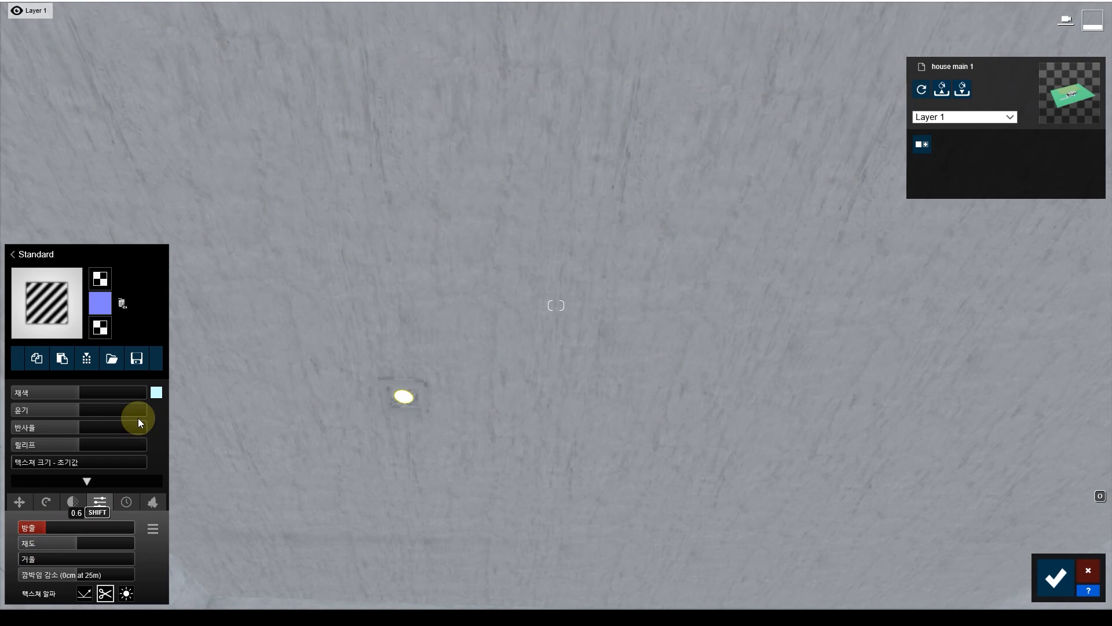
pyautogui.click(155, 391)
pyautogui.moveTo(192, 443); pyautogui.dragTo(186, 432)
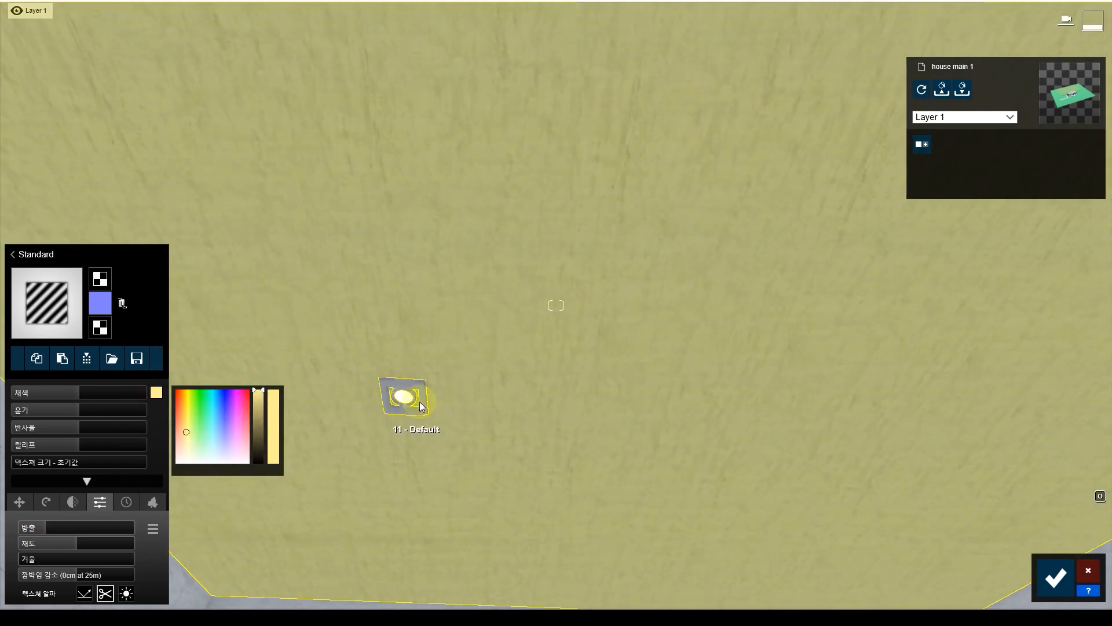
# - Assign the first metal material of the indoor library to the frame of the ceiling light
pyautogui.click(422, 405)
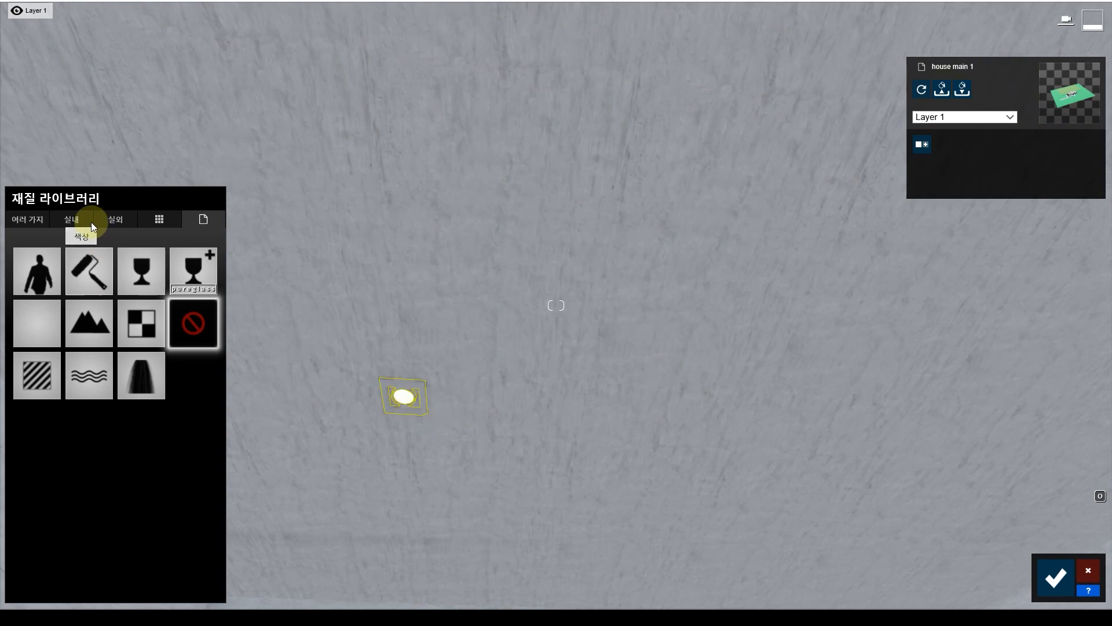
pyautogui.click(66, 220)
pyautogui.click(173, 257)
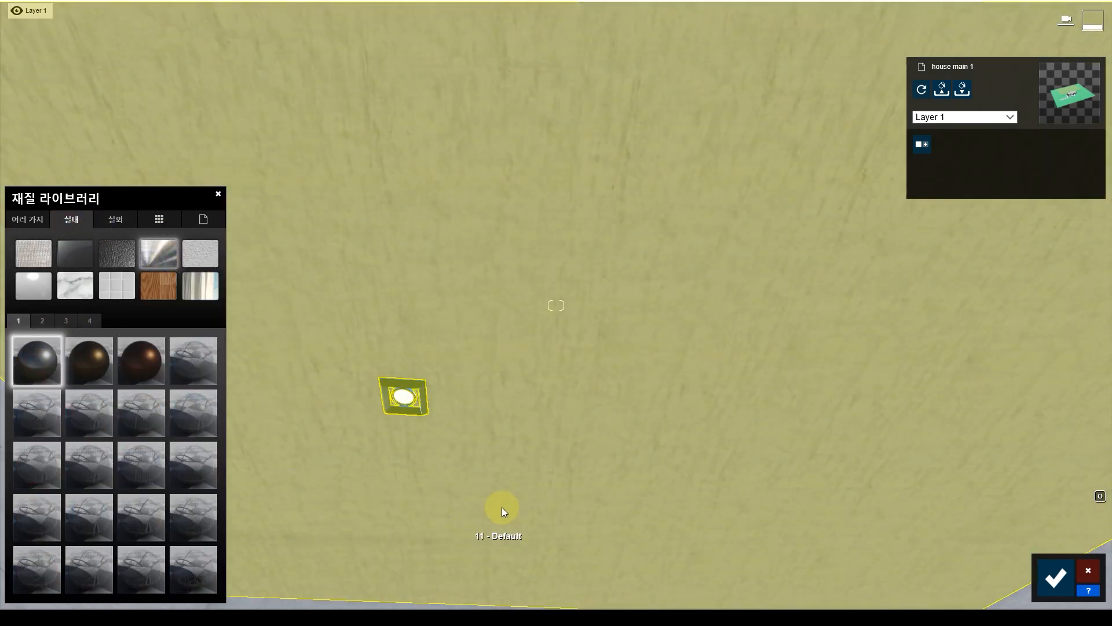
# - Copy the ceiling's Plaster 004 1024x512 material and paste it onto the inwall surface behind the doorway
pyautogui.press('s')
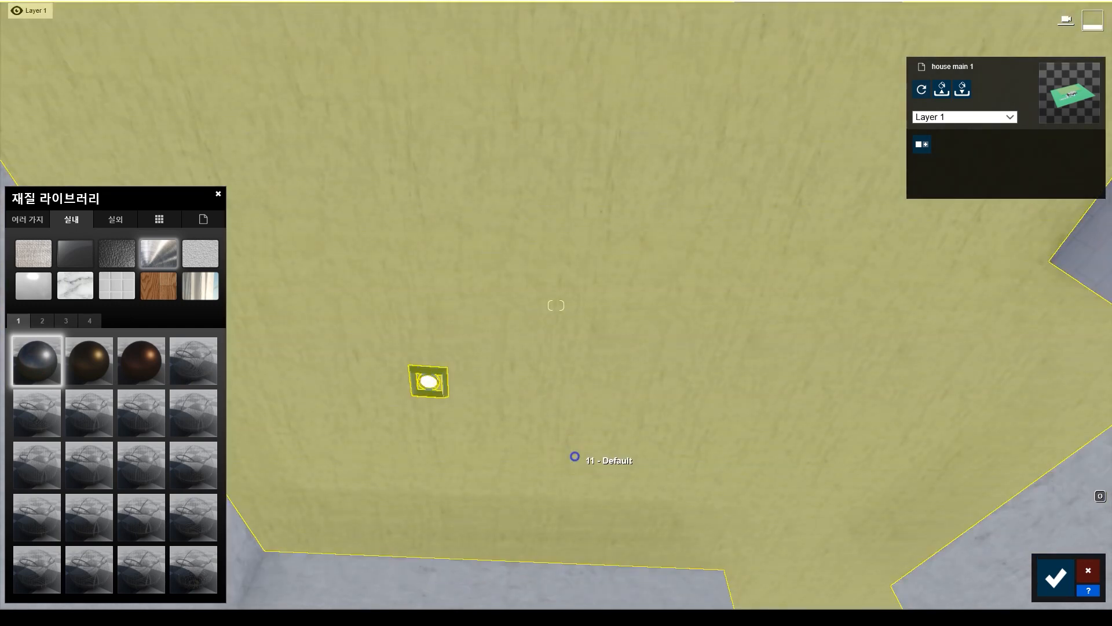
pyautogui.moveTo(574, 456); pyautogui.dragTo(586, 518, button='right')
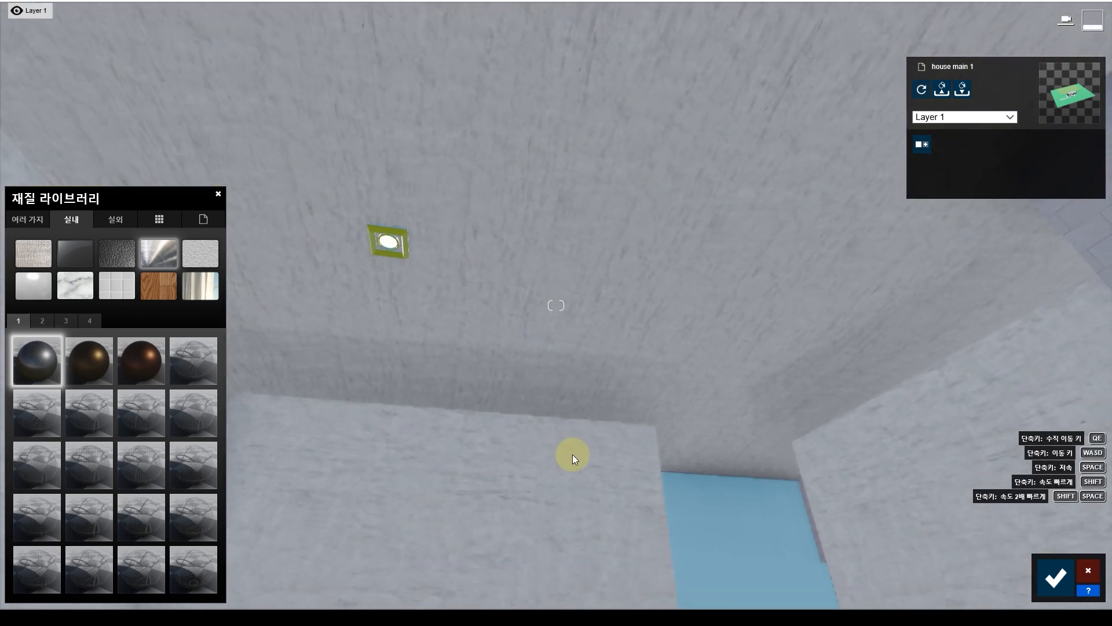
pyautogui.moveTo(573, 454); pyautogui.dragTo(521, 371, button='right')
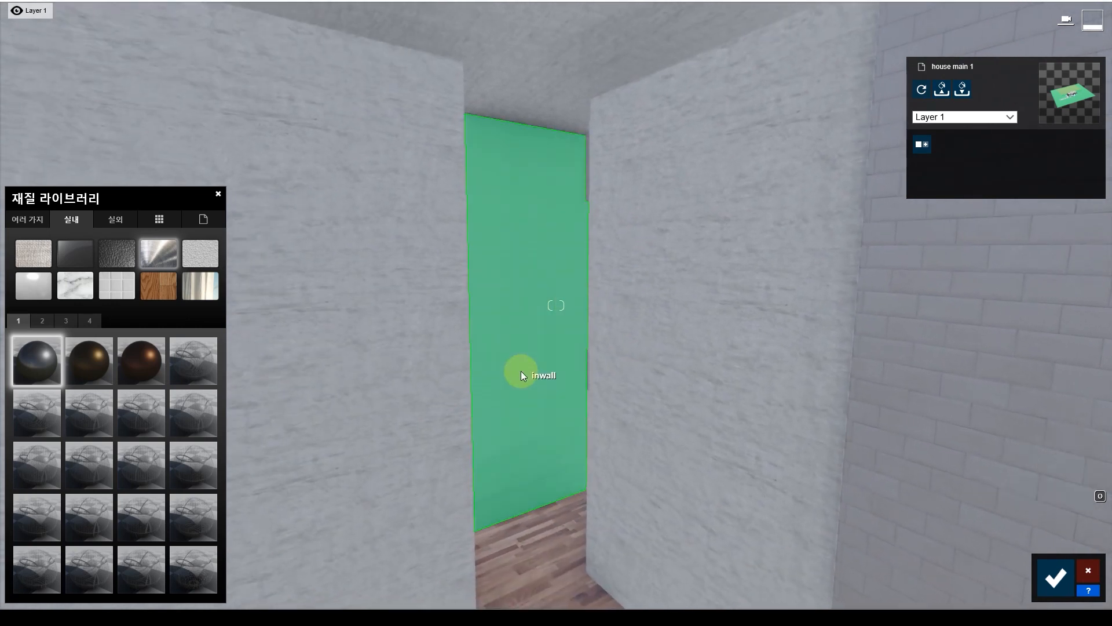
pyautogui.click(532, 86)
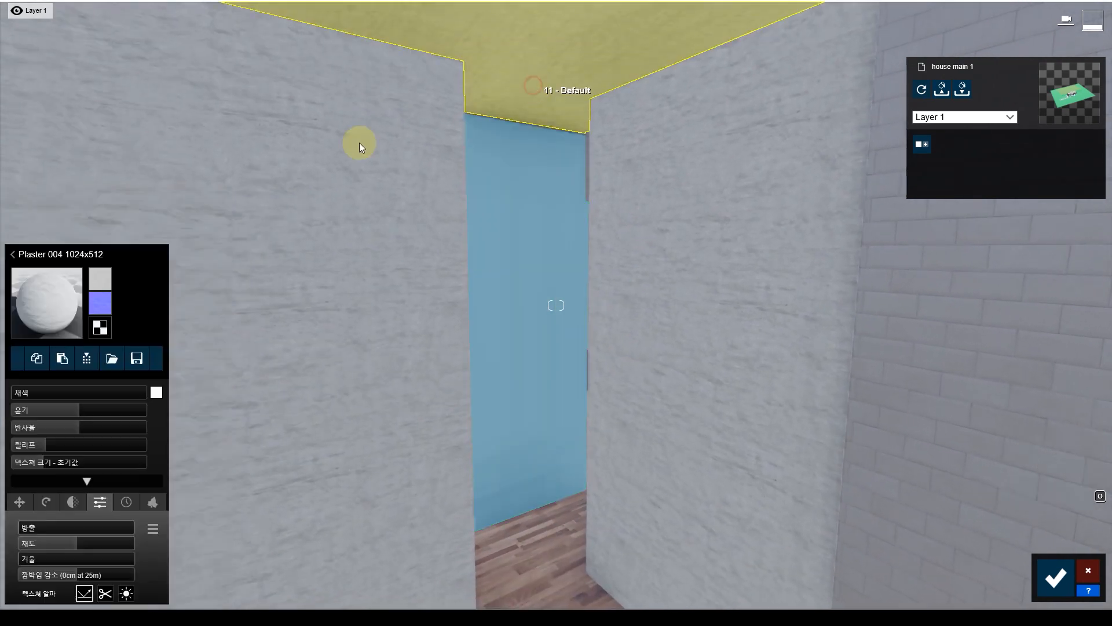
pyautogui.click(36, 362)
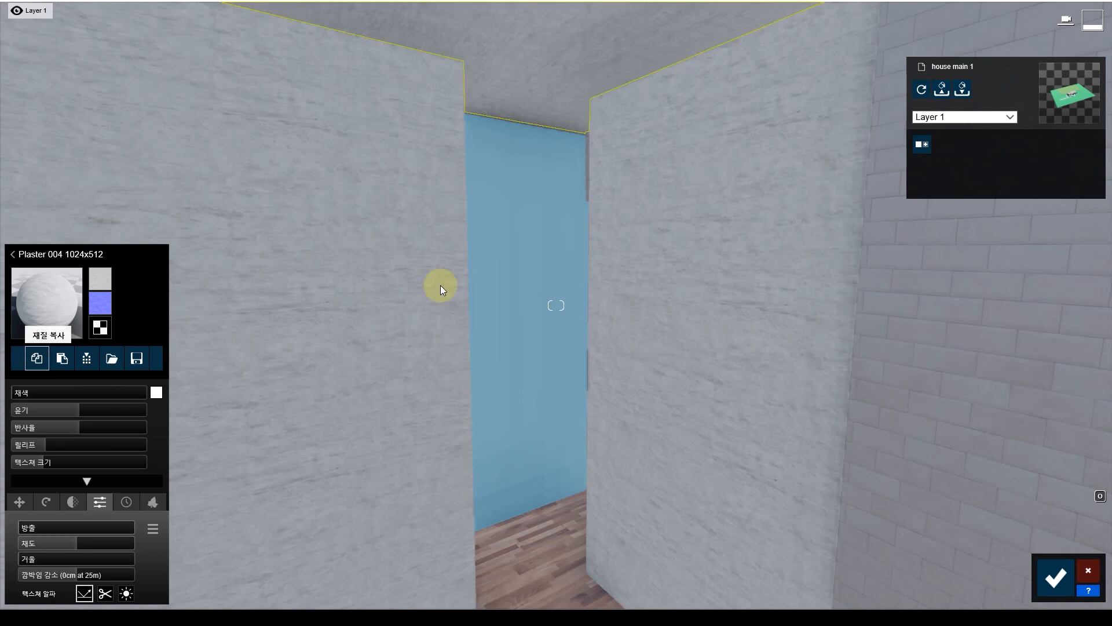
pyautogui.click(510, 280)
pyautogui.click(87, 271)
pyautogui.click(62, 453)
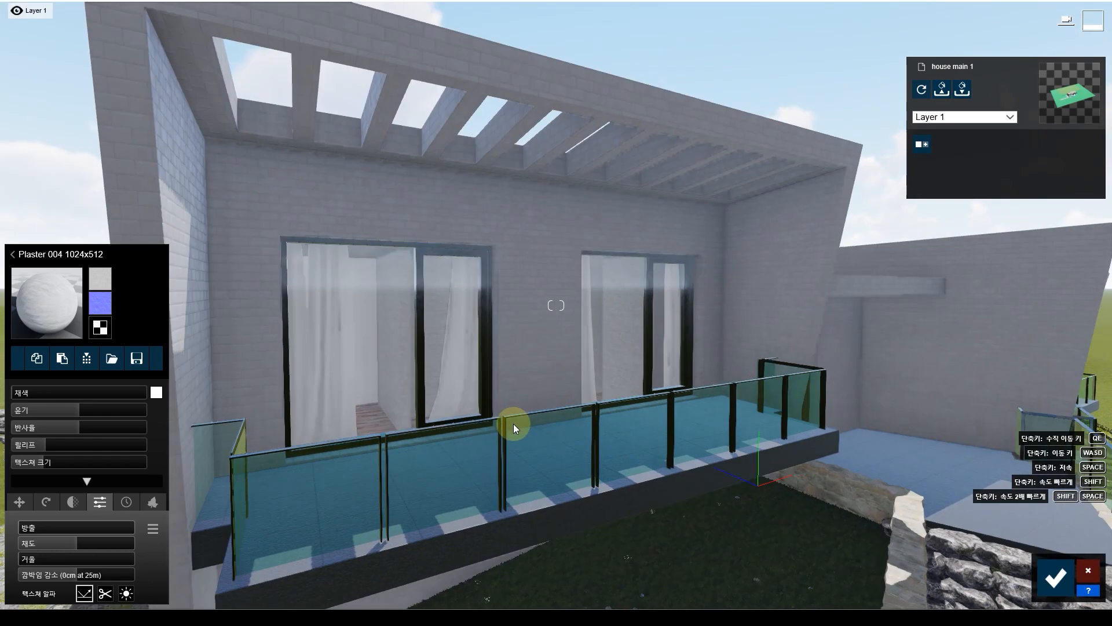
# - Inspect the balcony facade, the outer side walls with the narrow window and the room behind them
pyautogui.press('s')
pyautogui.moveTo(513, 423); pyautogui.dragTo(324, 442, button='right')
pyautogui.moveTo(433, 442); pyautogui.dragTo(440, 471, button='right')
pyautogui.press('a')
pyautogui.press('a')
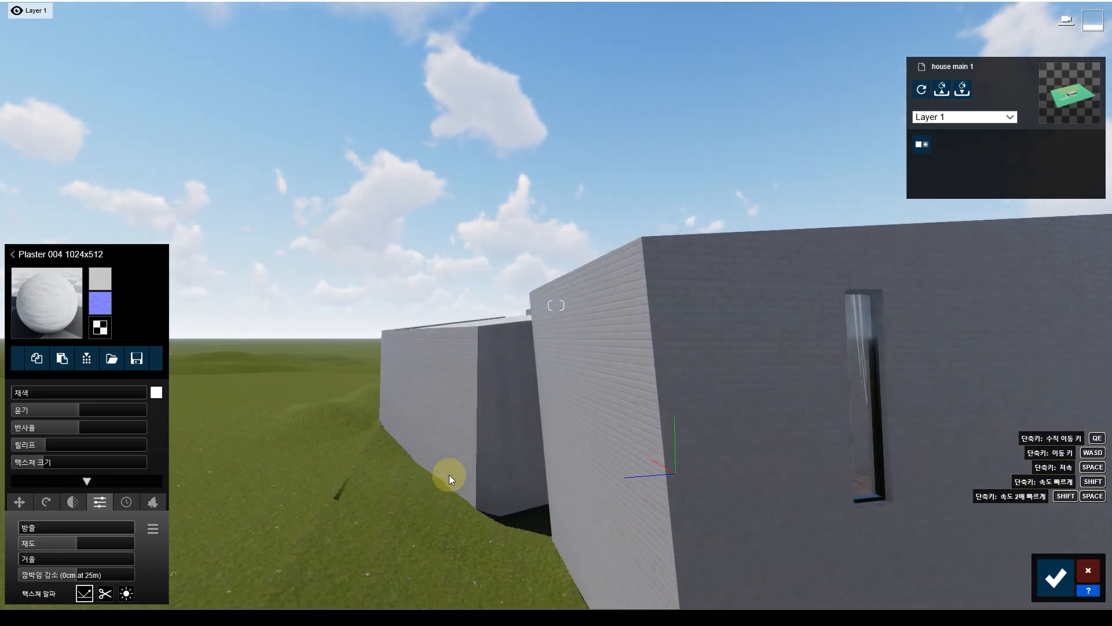
pyautogui.press('d')
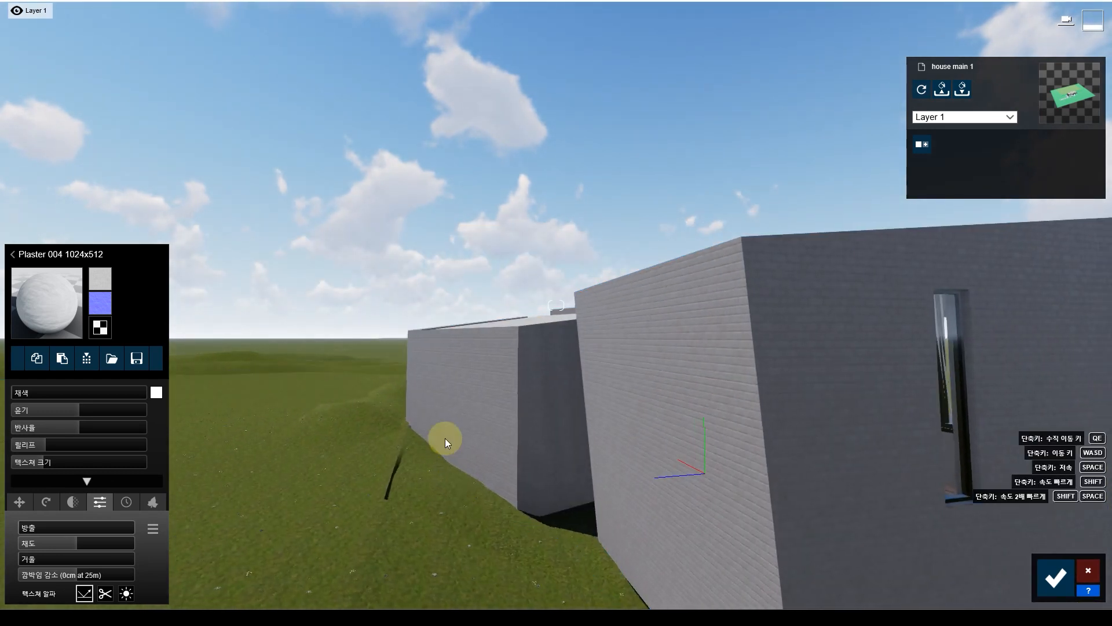
pyautogui.press('w')
pyautogui.moveTo(472, 500); pyautogui.dragTo(495, 480, button='right')
pyautogui.press('w')
pyautogui.press('q')
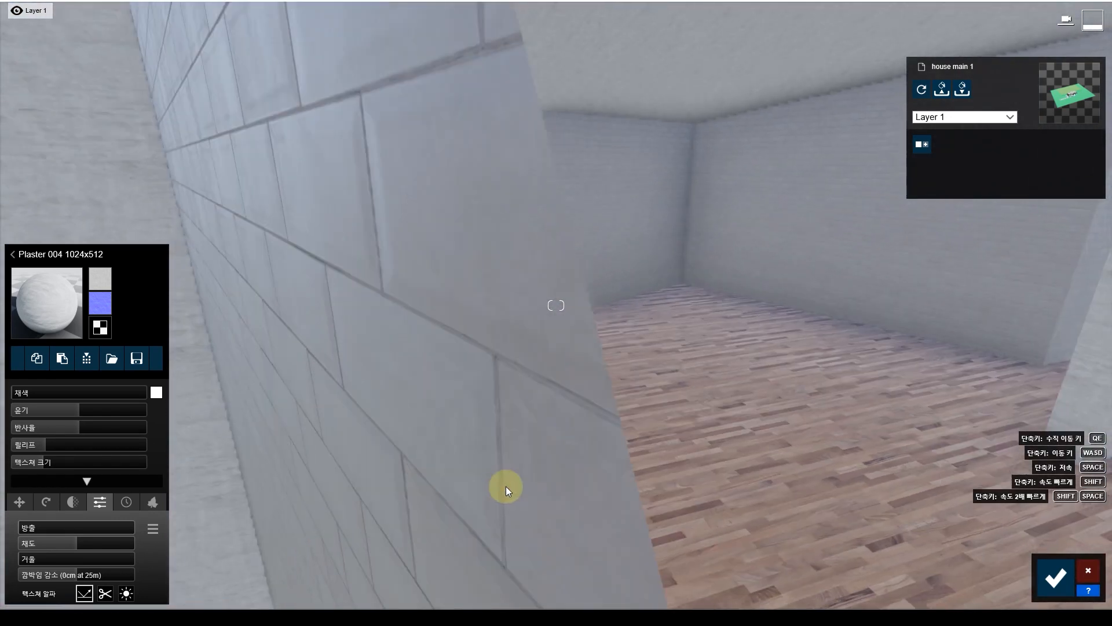
pyautogui.press('q')
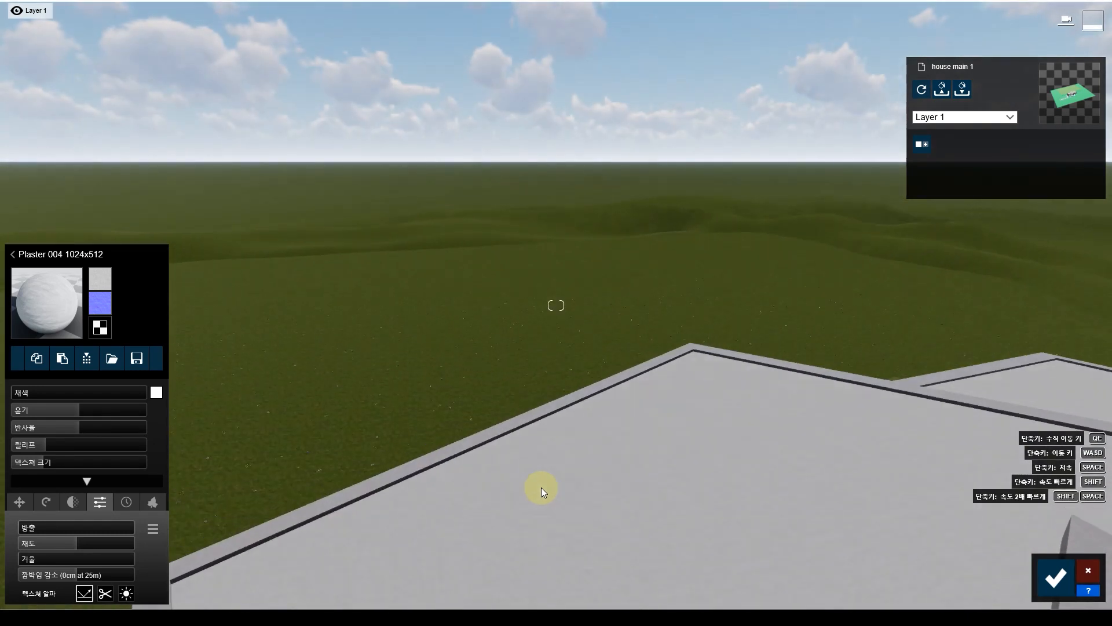
# - Examine the flat roofs, parapets and brick walls between the building volumes from above
pyautogui.moveTo(549, 455); pyautogui.dragTo(551, 471, button='right')
pyautogui.press('a')
pyautogui.press('a')
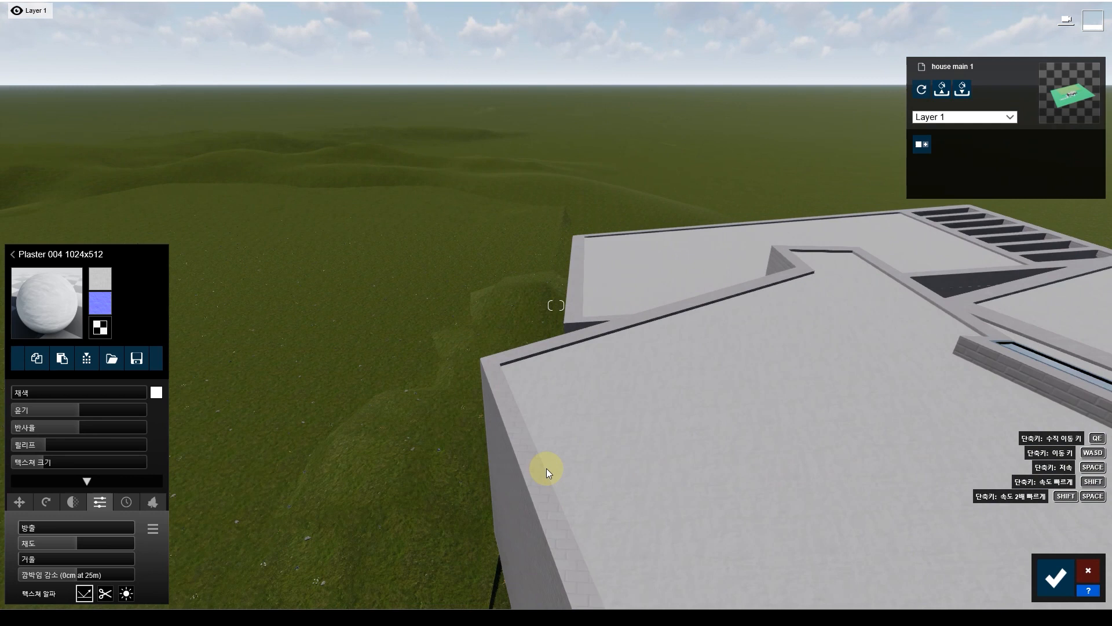
pyautogui.moveTo(611, 446); pyautogui.dragTo(546, 434, button='right')
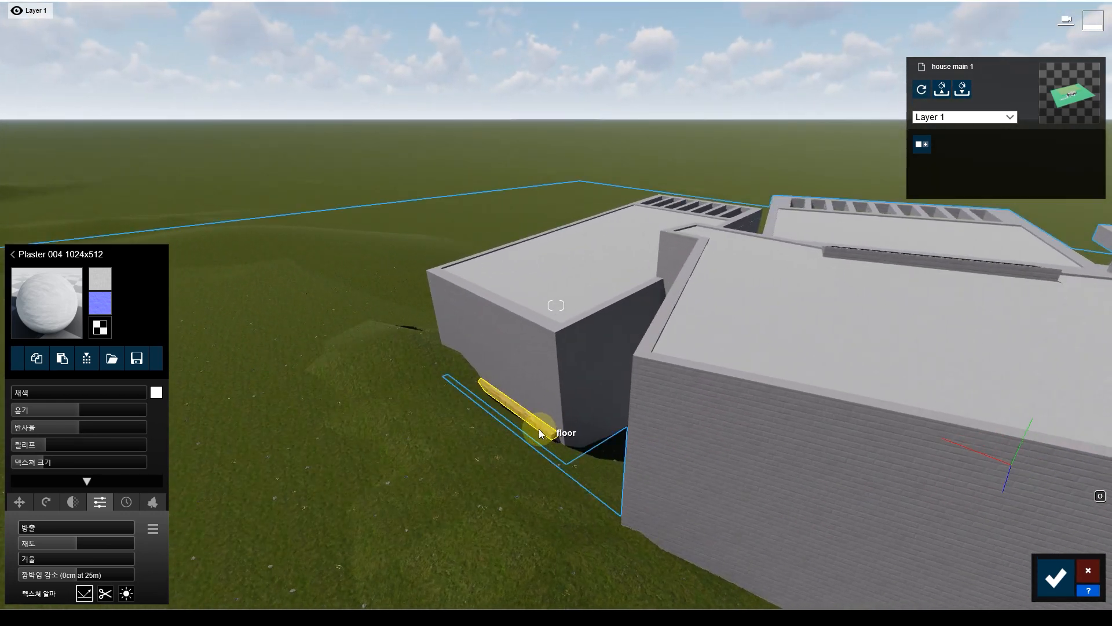
pyautogui.press('w')
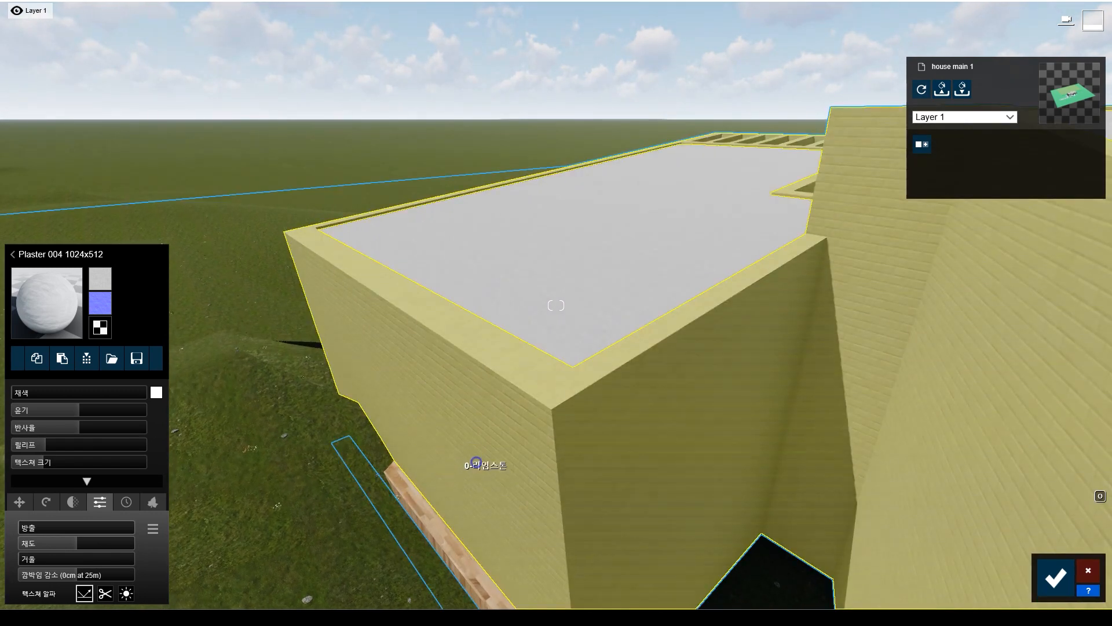
pyautogui.moveTo(481, 464); pyautogui.dragTo(757, 410, button='right')
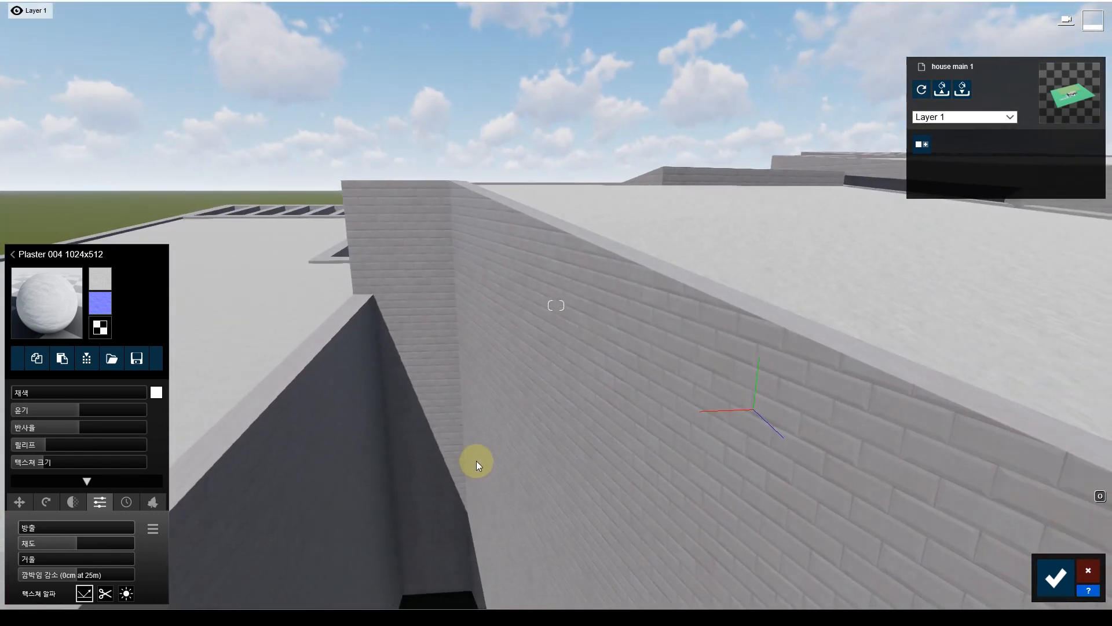
pyautogui.moveTo(471, 451); pyautogui.dragTo(470, 415, button='right')
pyautogui.press('w')
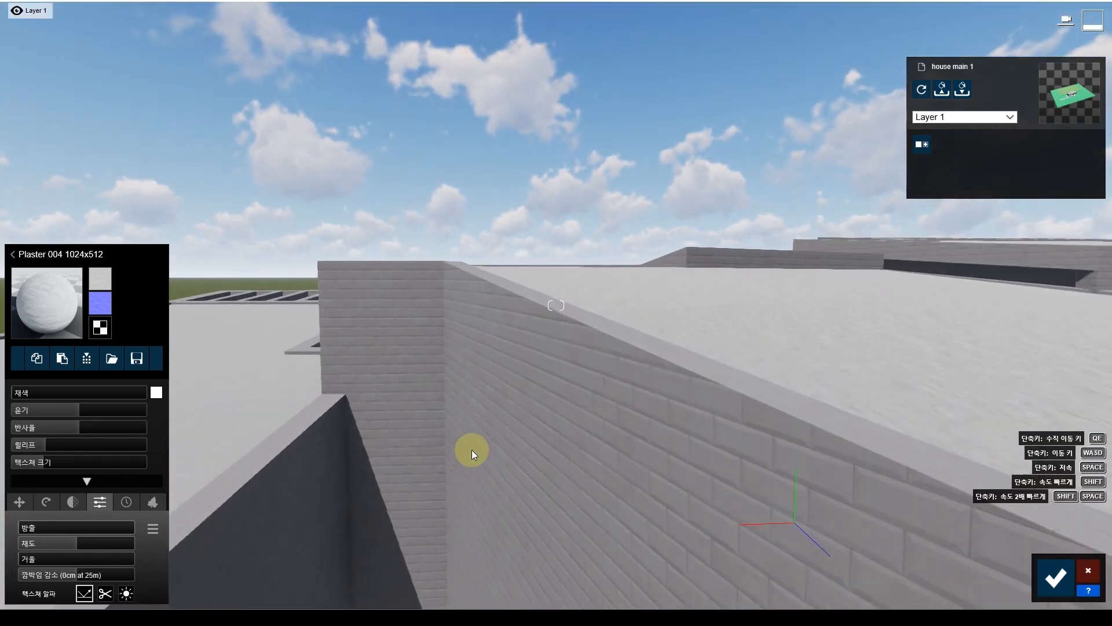
pyautogui.press('w')
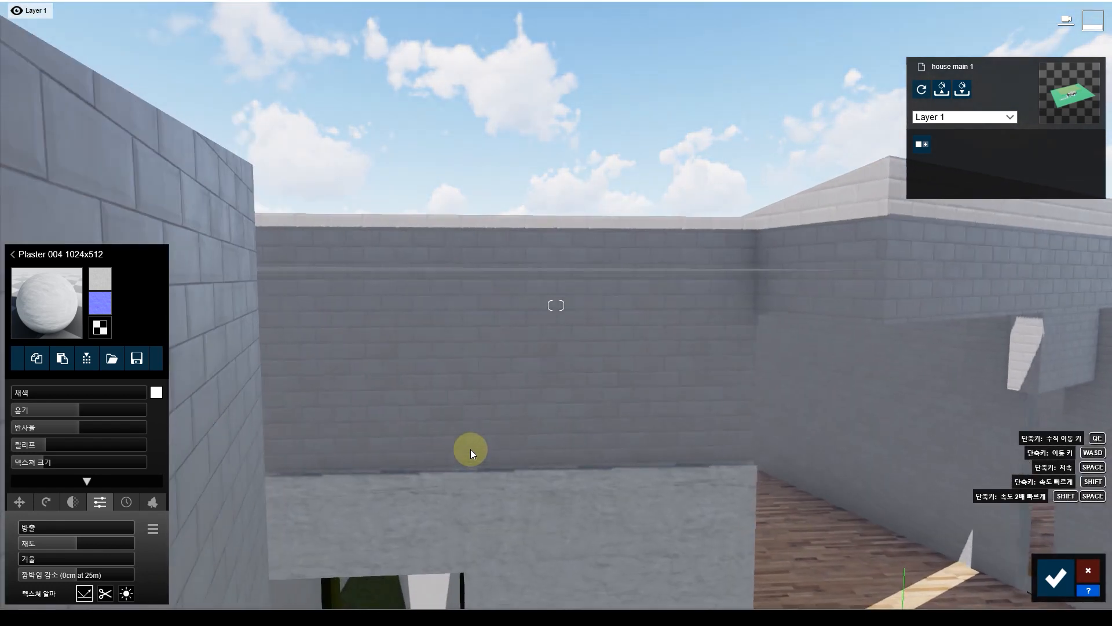
# - Assign the first white fabric of the indoor curtain materials to the 2sided curtains at the balcony window
pyautogui.press('e')
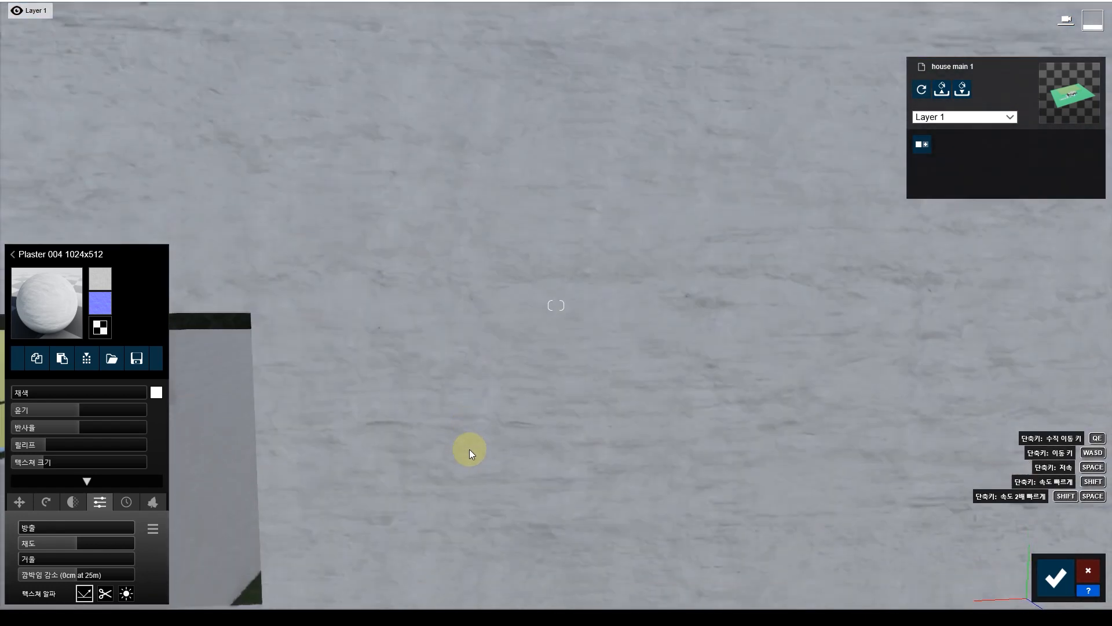
pyautogui.press('w')
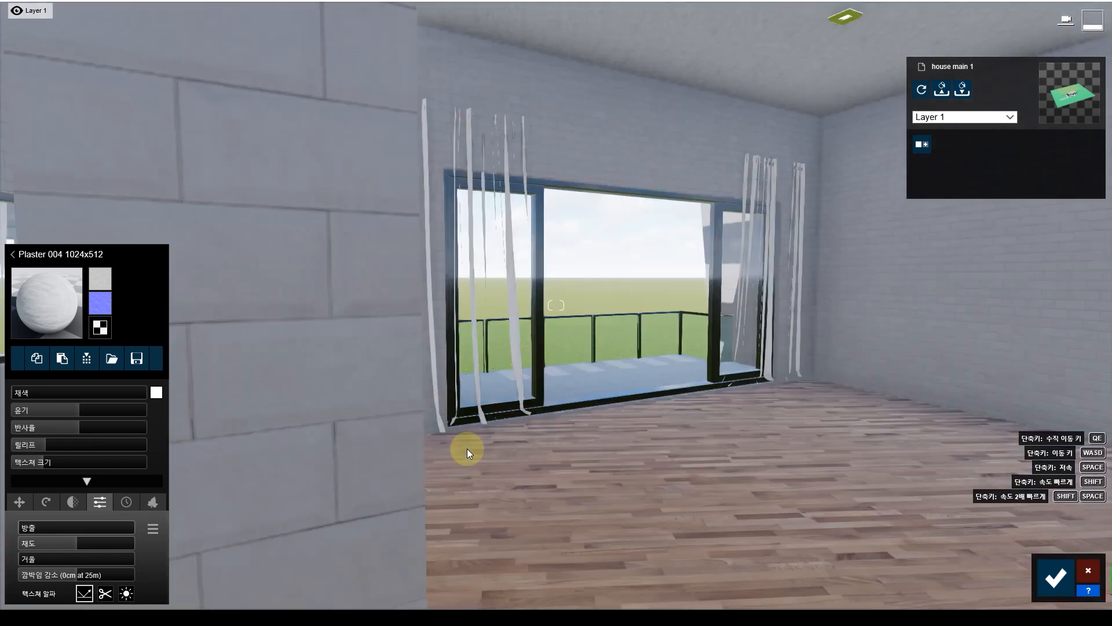
pyautogui.press('w')
pyautogui.press('w')
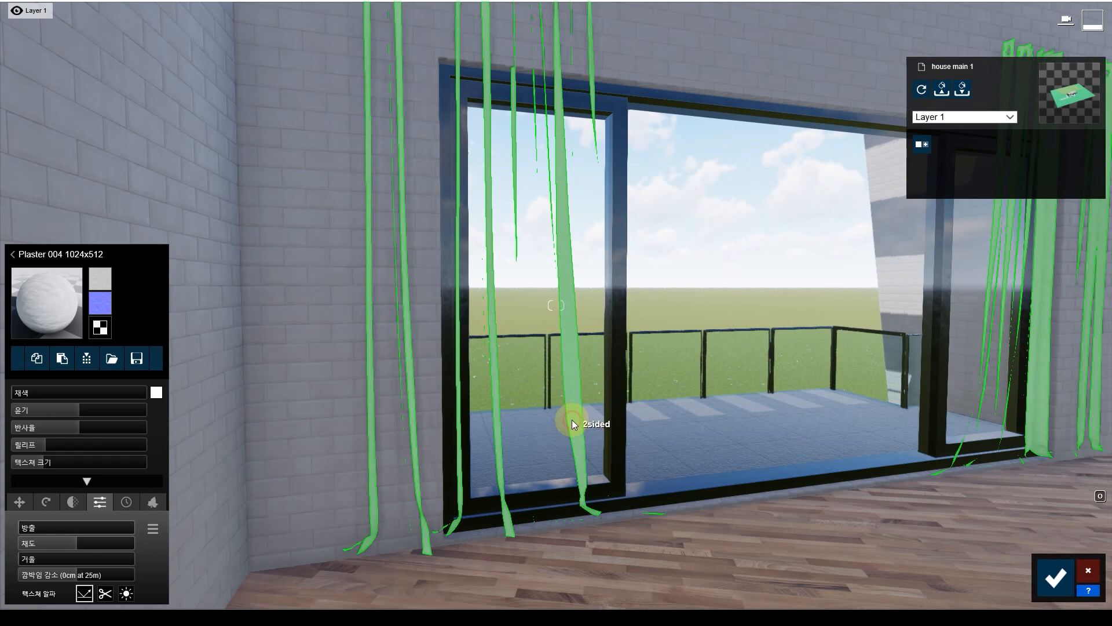
pyautogui.click(573, 424)
pyautogui.click(72, 219)
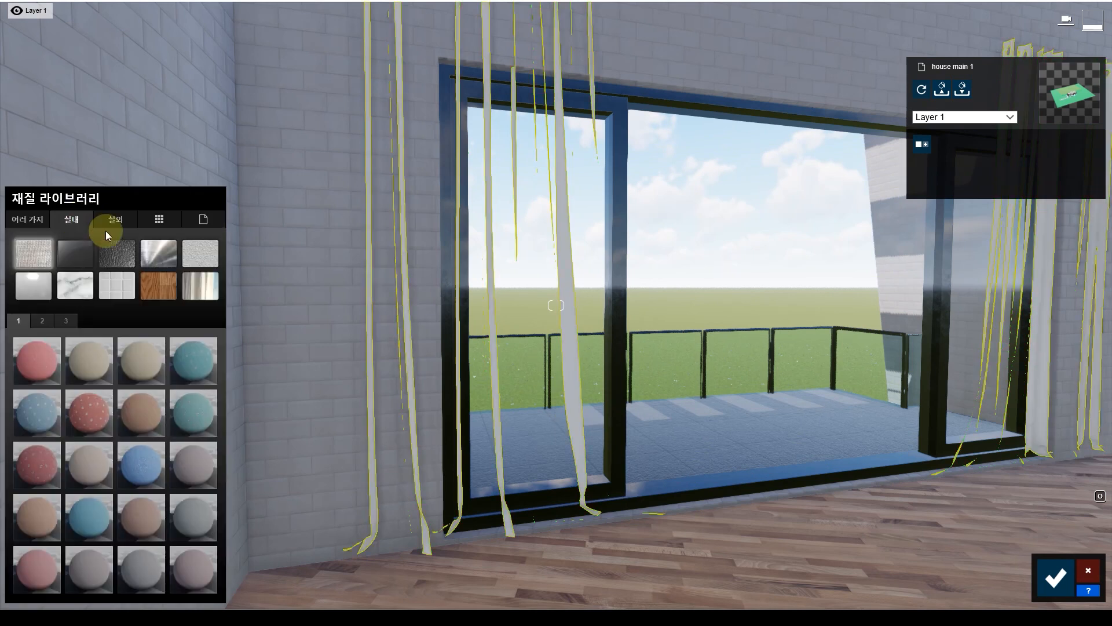
pyautogui.click(206, 289)
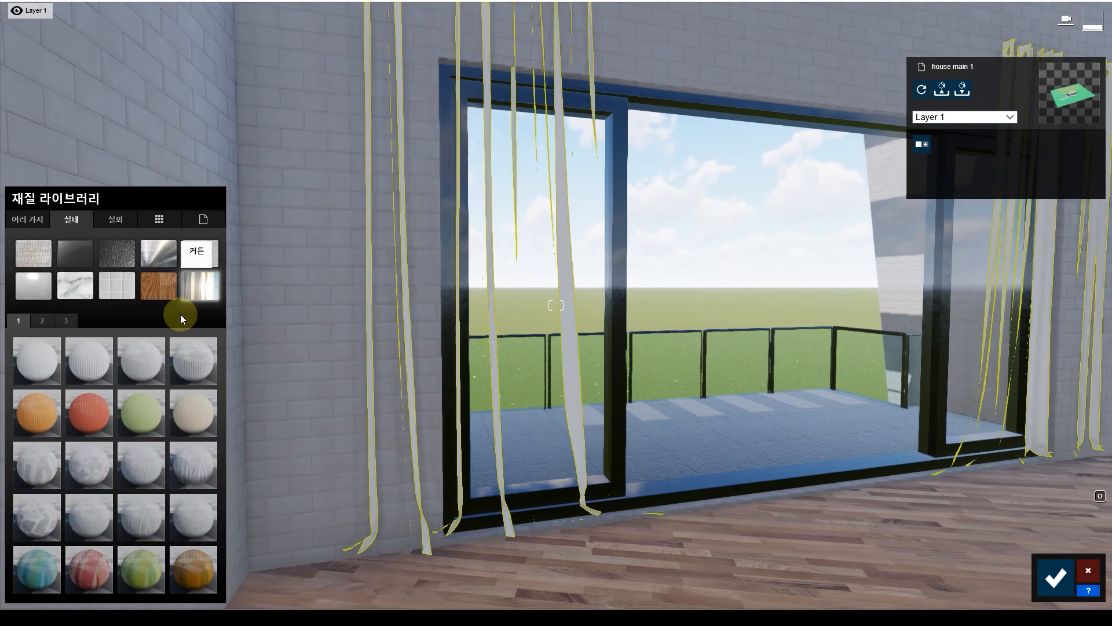
pyautogui.click(41, 359)
# - Check the curtain fabric up close and through the balcony glazing from outside
pyautogui.press('w')
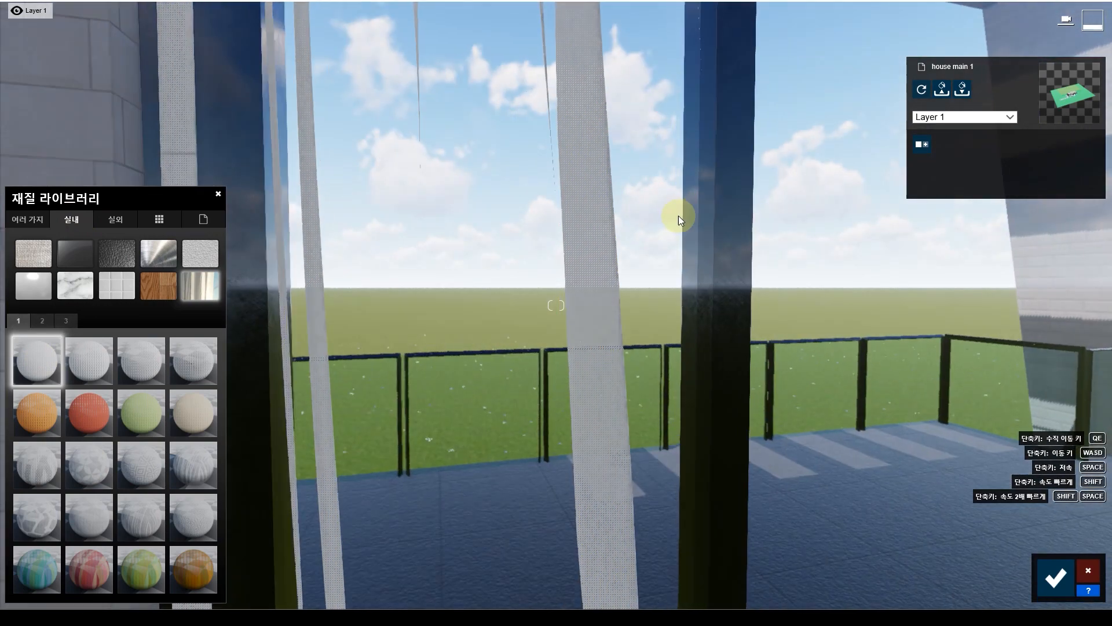
pyautogui.press('w')
pyautogui.moveTo(678, 219); pyautogui.dragTo(823, 249, button='right')
pyautogui.moveTo(492, 316); pyautogui.dragTo(724, 300, button='right')
pyautogui.press('a')
pyautogui.press('a')
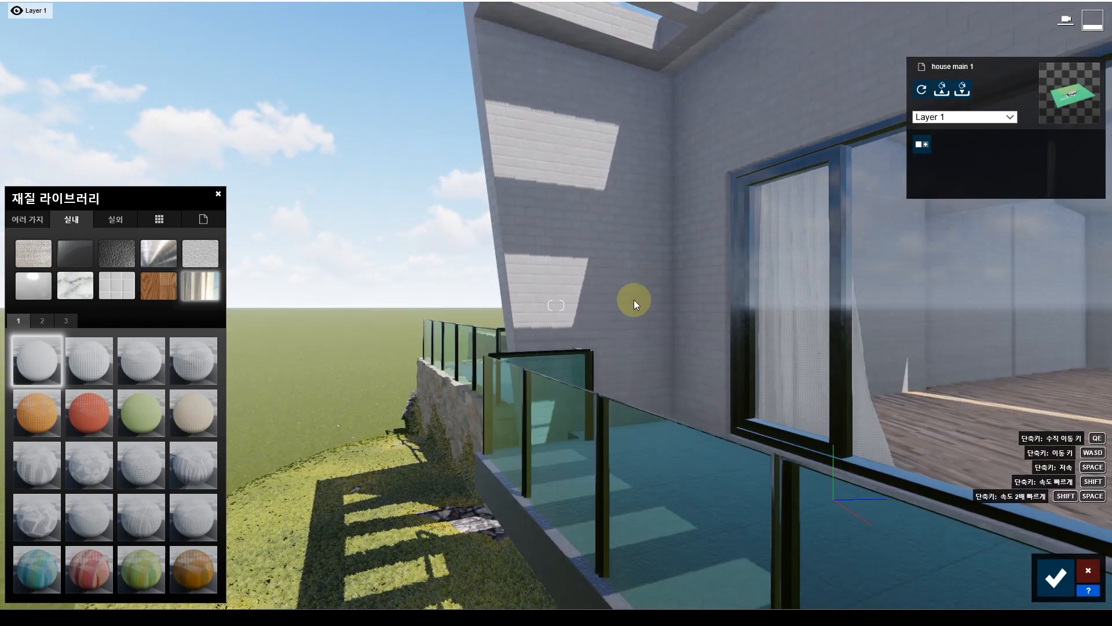
pyautogui.press('s')
pyautogui.press('s')
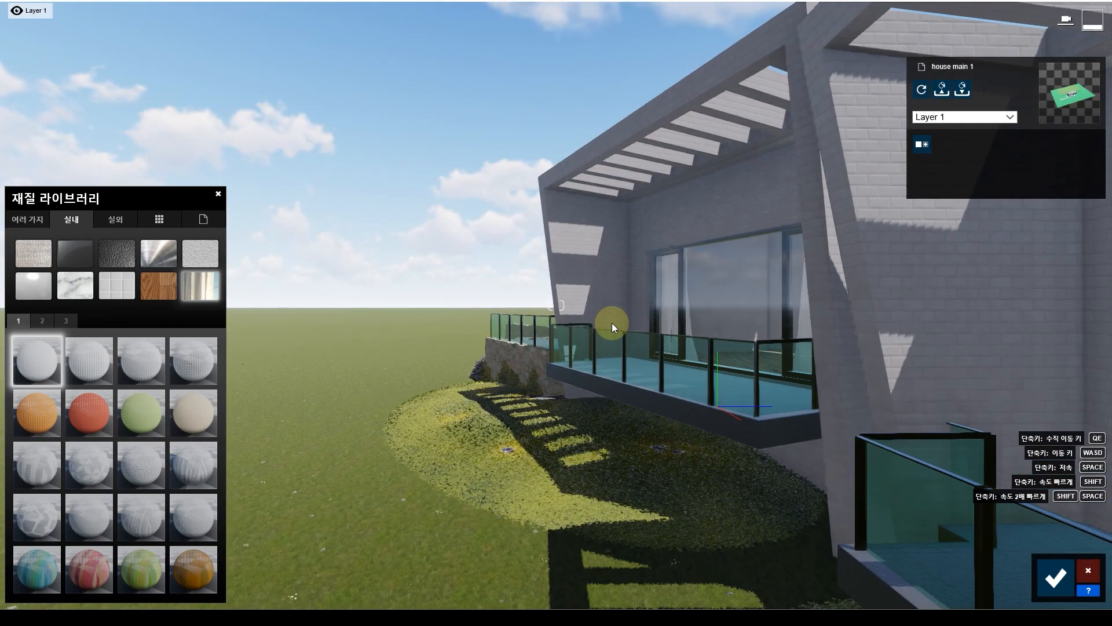
pyautogui.press('s')
pyautogui.press('a')
pyautogui.moveTo(608, 326); pyautogui.dragTo(709, 319, button='right')
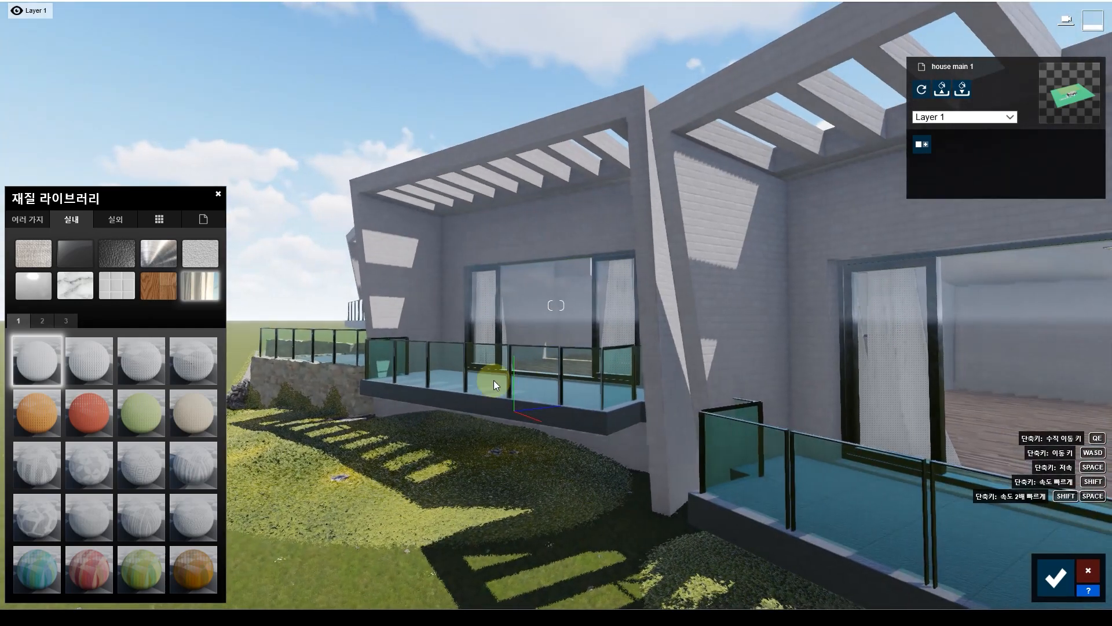
# - Review both balcony facades from the front and save the house's material changes
pyautogui.press('a')
pyautogui.moveTo(493, 380); pyautogui.dragTo(495, 383, button='right')
pyautogui.press('s')
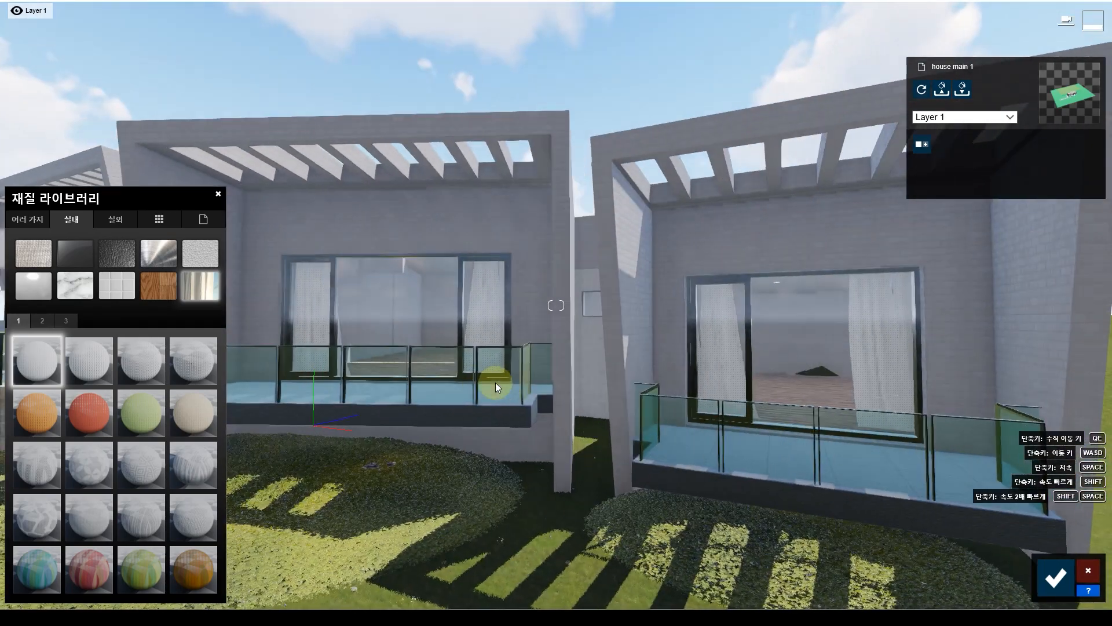
pyautogui.press('a')
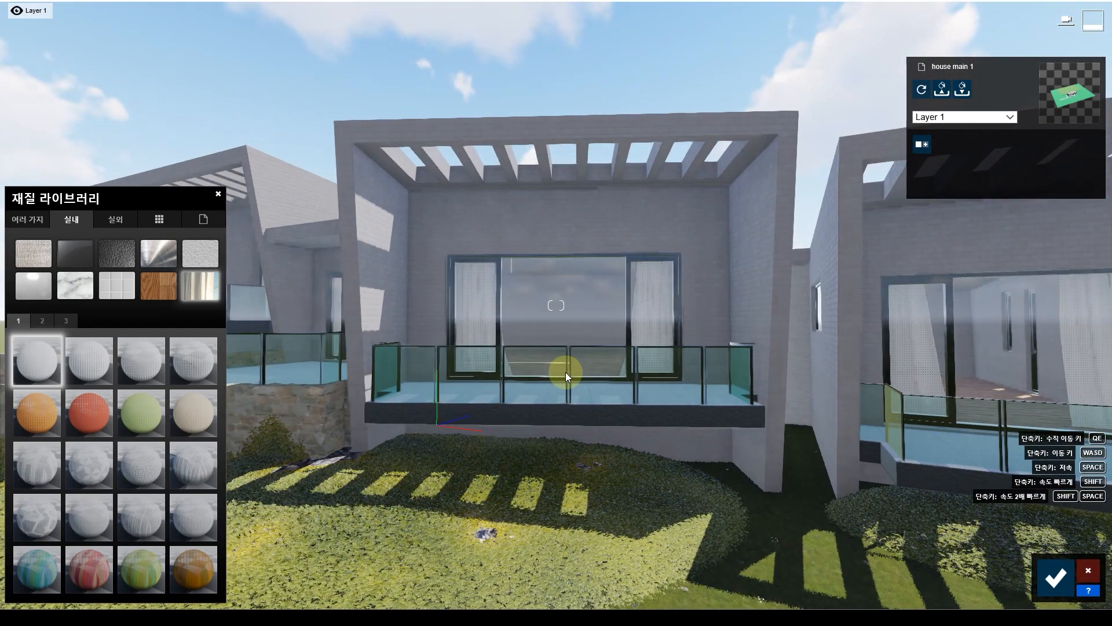
pyautogui.press('d')
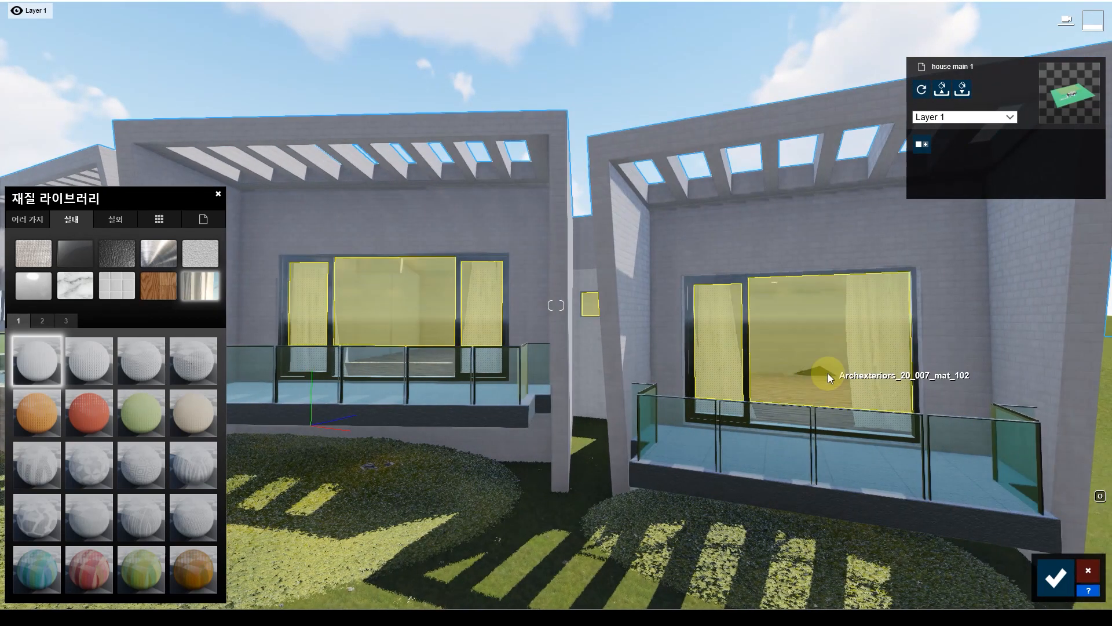
pyautogui.click(1055, 577)
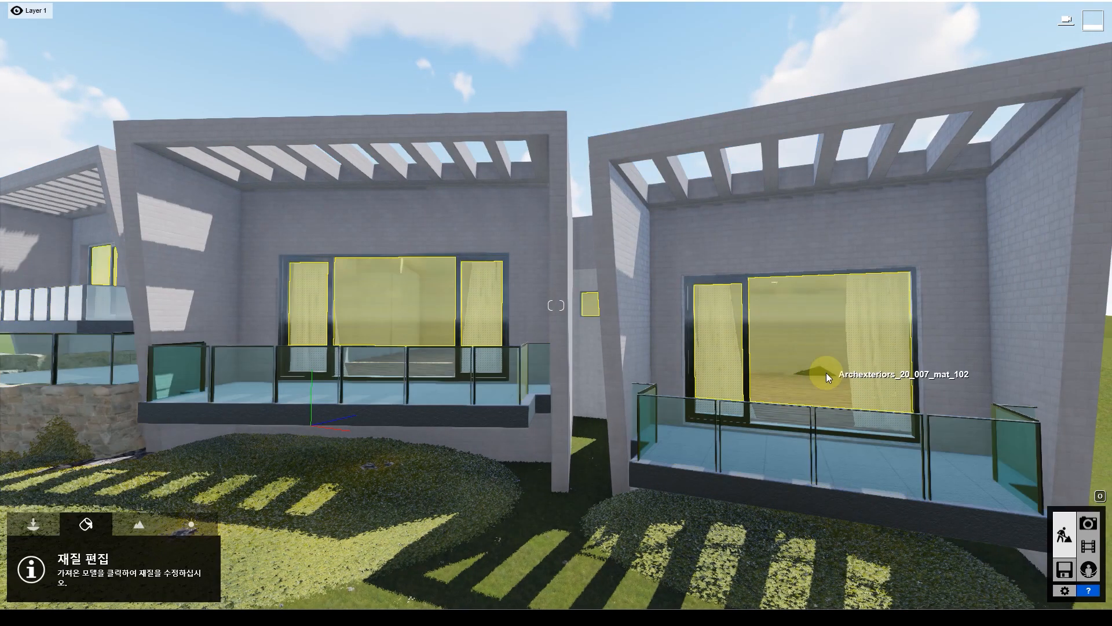
# - Smooth the terrain beside the timber strip at the foot of the end building's wall with the landscape Smooth brush
pyautogui.press('d')
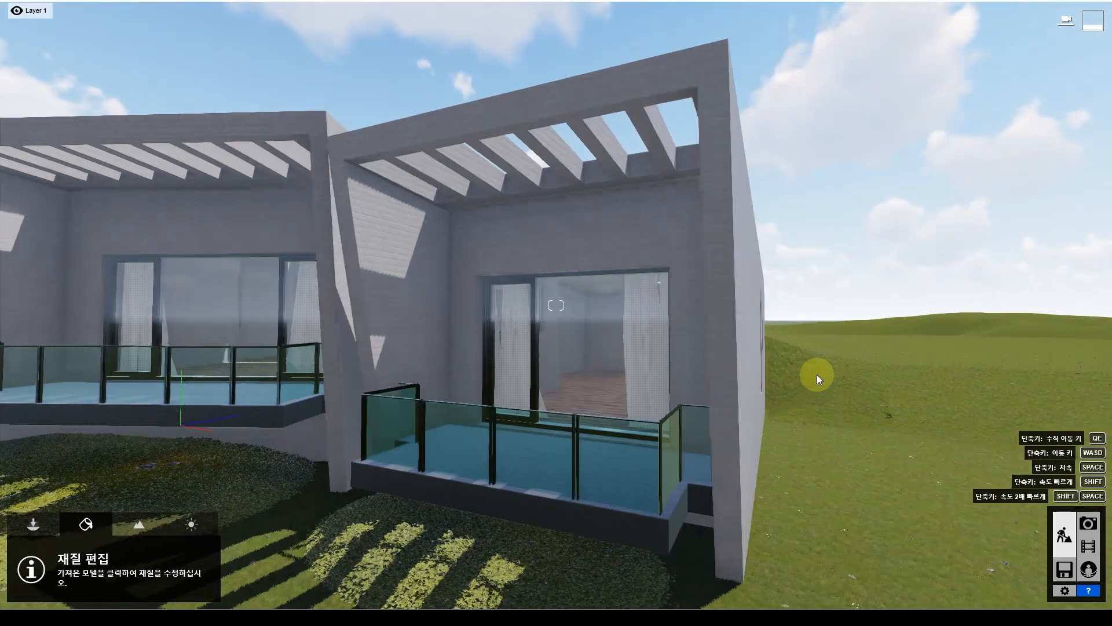
pyautogui.press('d')
pyautogui.press('q')
pyautogui.moveTo(658, 453); pyautogui.dragTo(526, 437, button='right')
pyautogui.press('d')
pyautogui.press('d')
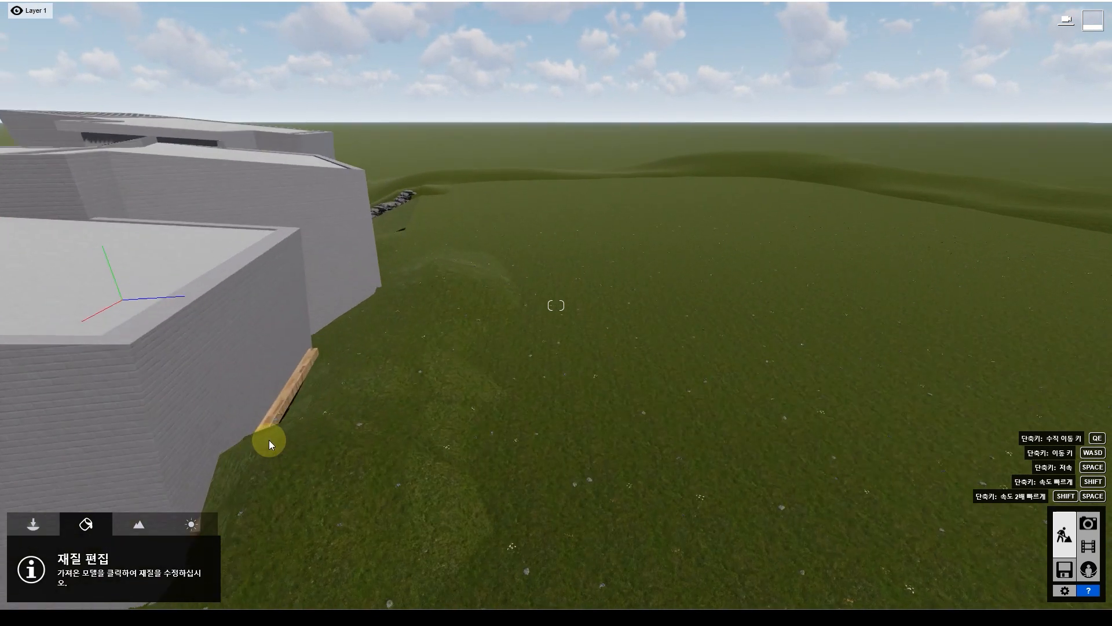
pyautogui.click(138, 524)
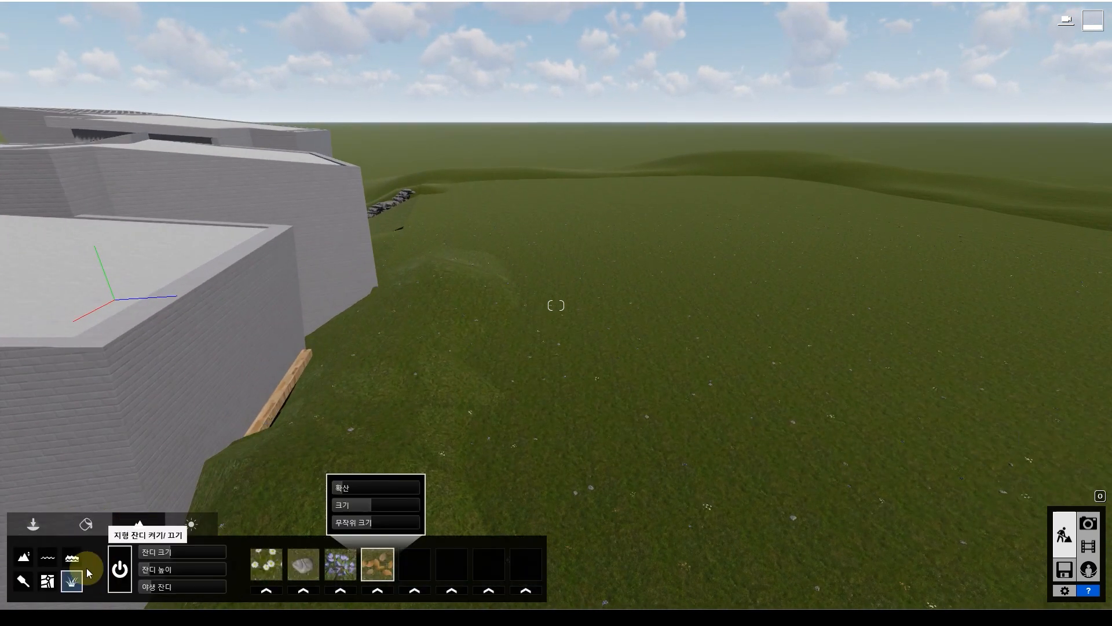
pyautogui.click(23, 580)
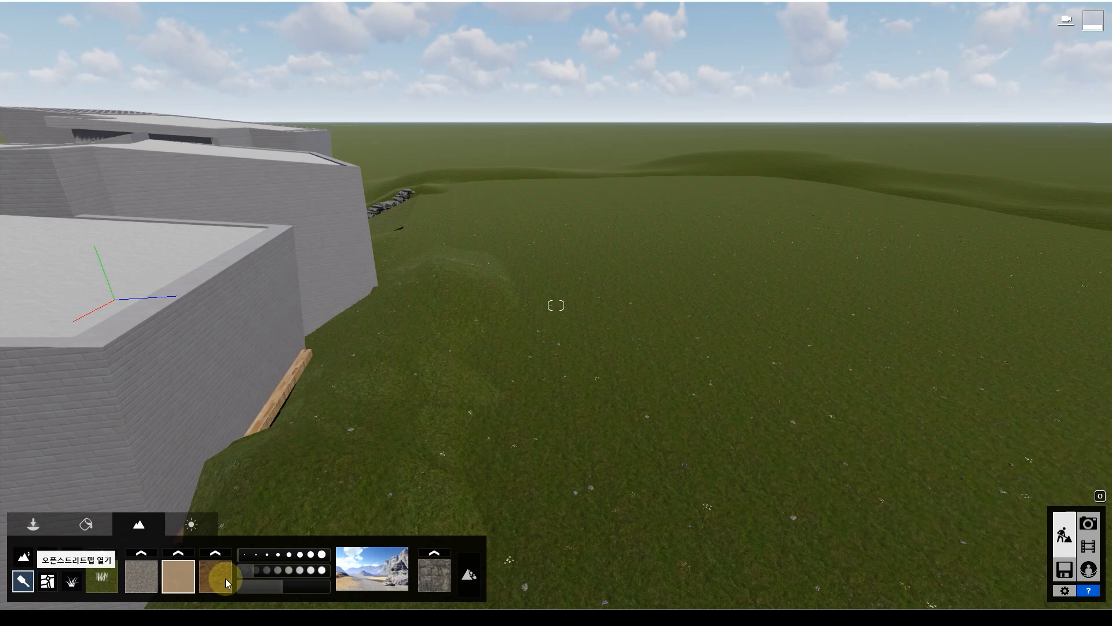
pyautogui.click(23, 556)
pyautogui.click(155, 577)
pyautogui.click(213, 571)
pyautogui.moveTo(278, 431); pyautogui.dragTo(412, 313, button='right')
pyautogui.click(357, 347)
pyautogui.moveTo(357, 348)
pyautogui.mouseDown()
pyautogui.moveTo(357, 320)
pyautogui.moveTo(353, 333)
pyautogui.mouseUp()
pyautogui.press('a')
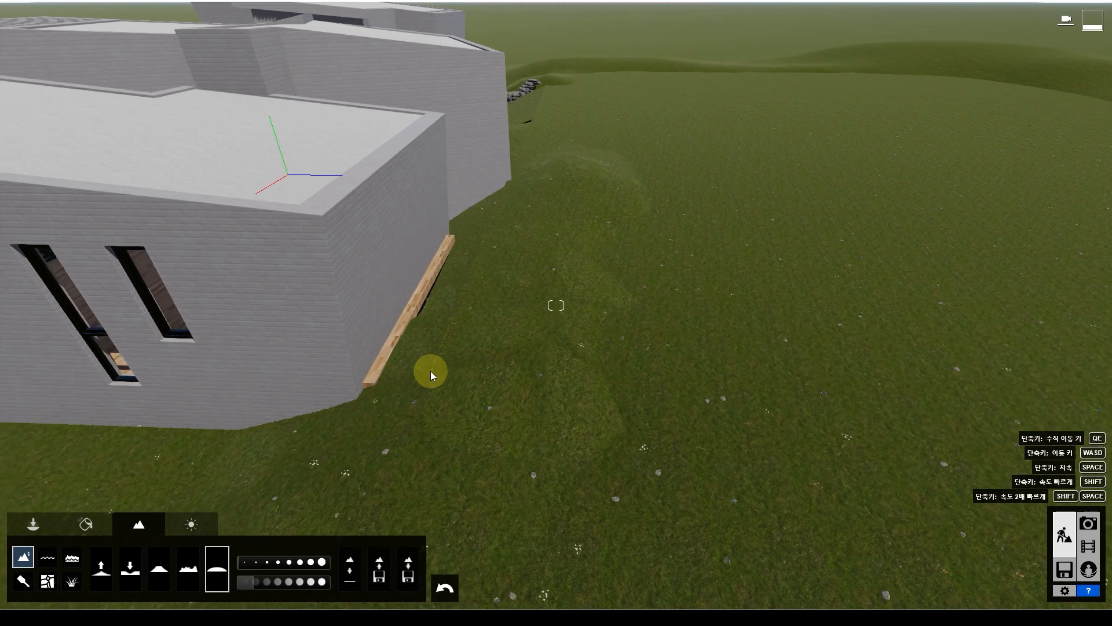
pyautogui.press('a')
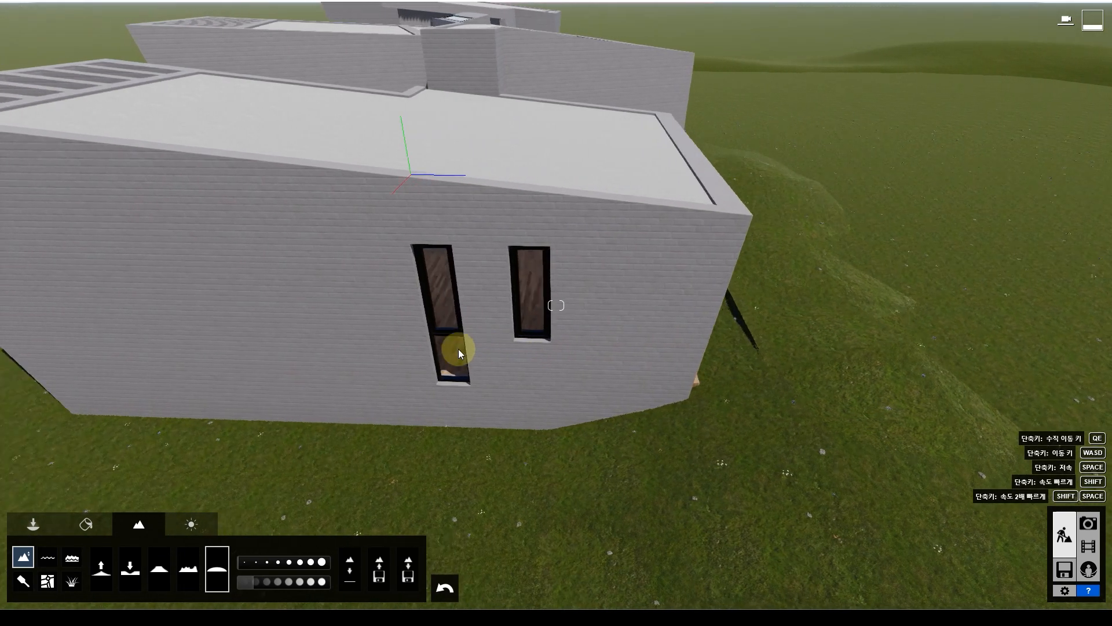
# - Recall the saved front view of the house from photo slot 1 and update its preview in Photo mode
pyautogui.click(1088, 523)
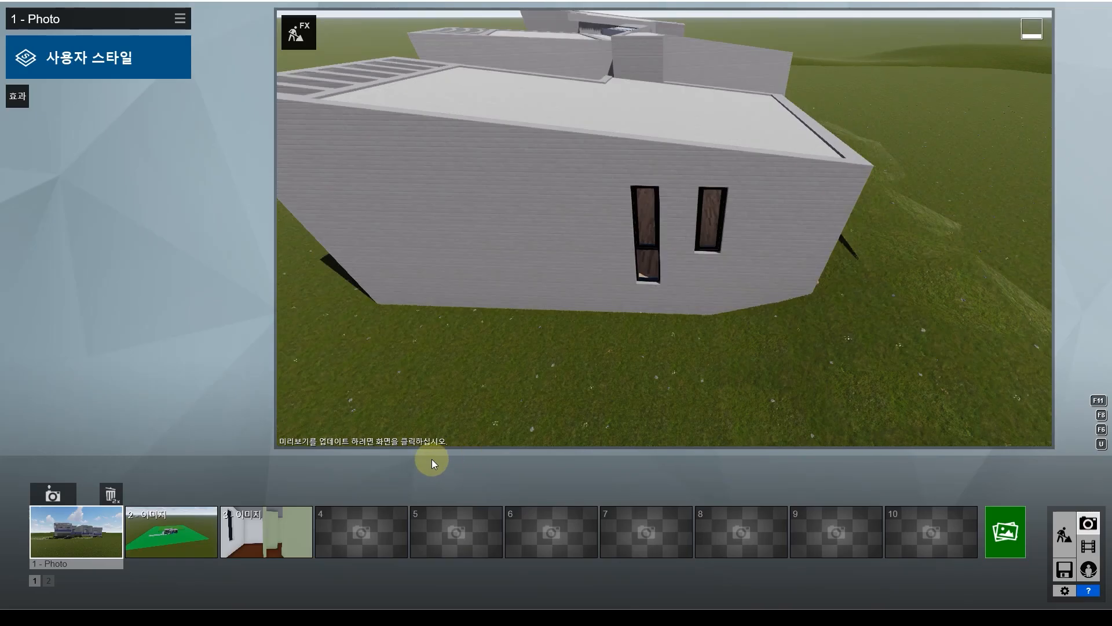
pyautogui.click(102, 537)
pyautogui.click(465, 306)
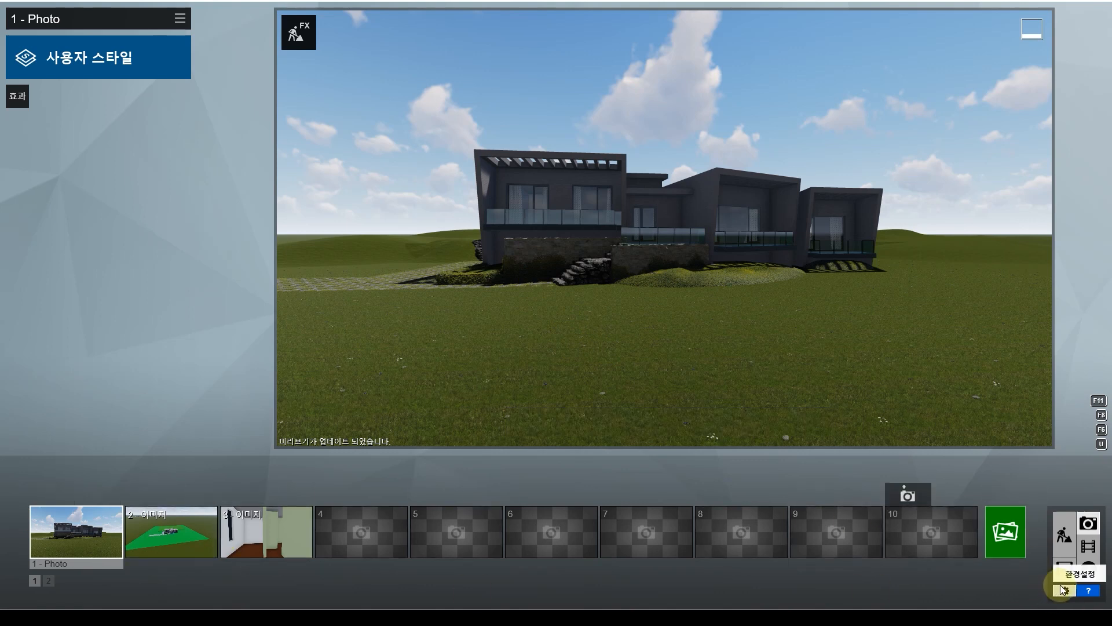
# - Set the scene's sun direction to nearly due south in the weather settings and return to the photo view
pyautogui.click(1065, 534)
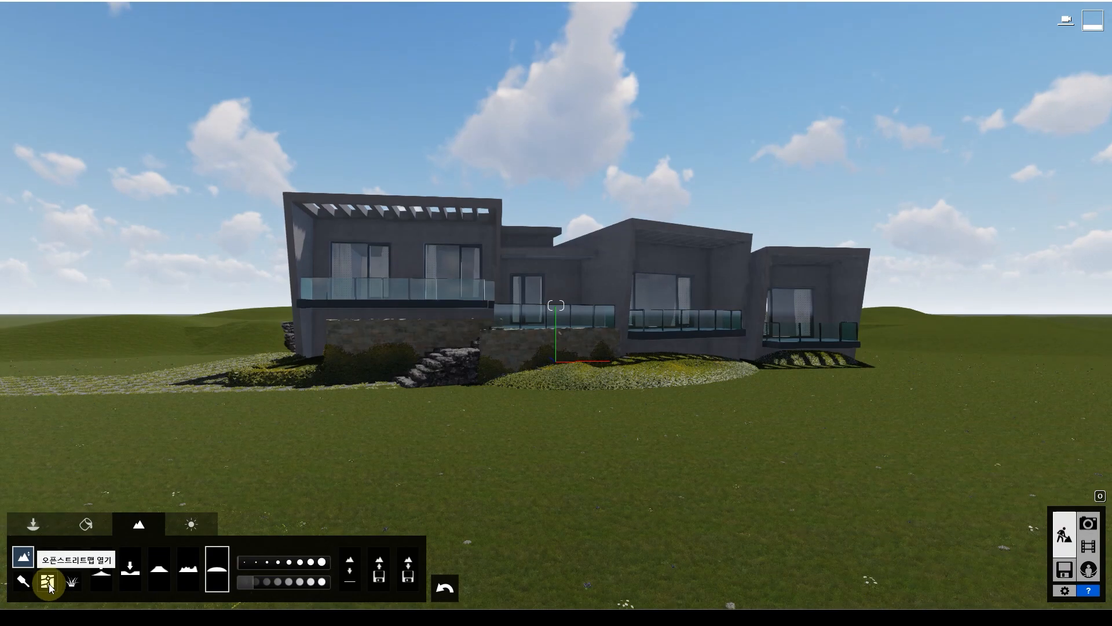
pyautogui.click(192, 524)
pyautogui.moveTo(140, 560)
pyautogui.mouseDown()
pyautogui.moveTo(152, 570)
pyautogui.moveTo(132, 595)
pyautogui.moveTo(117, 593)
pyautogui.moveTo(152, 558)
pyautogui.moveTo(128, 549)
pyautogui.moveTo(86, 568)
pyautogui.moveTo(85, 602)
pyautogui.moveTo(137, 603)
pyautogui.mouseUp()
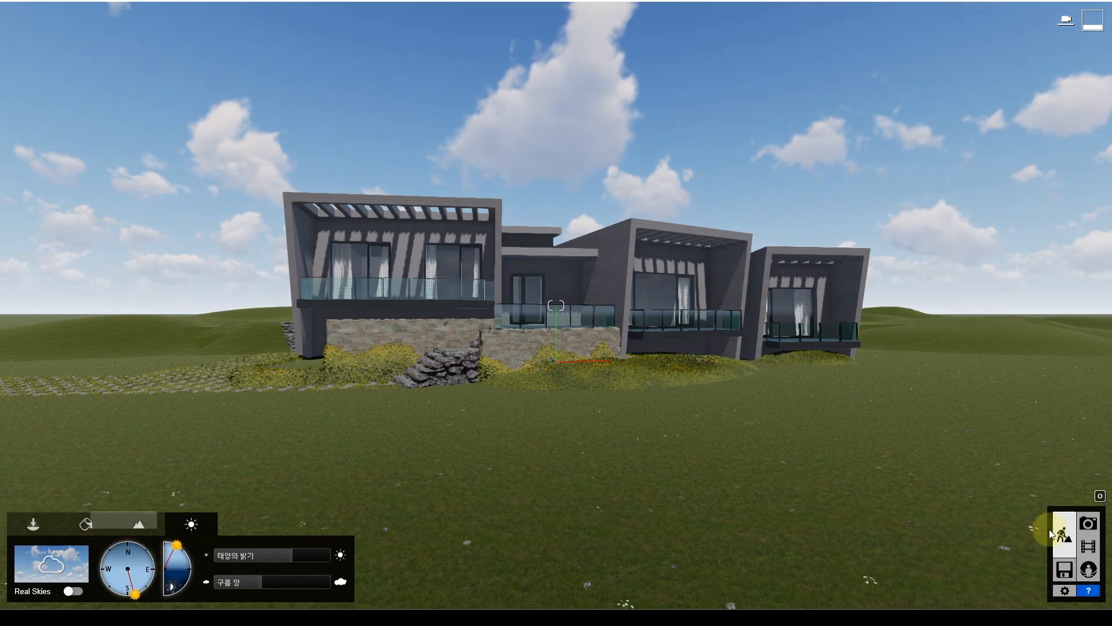
pyautogui.click(1087, 523)
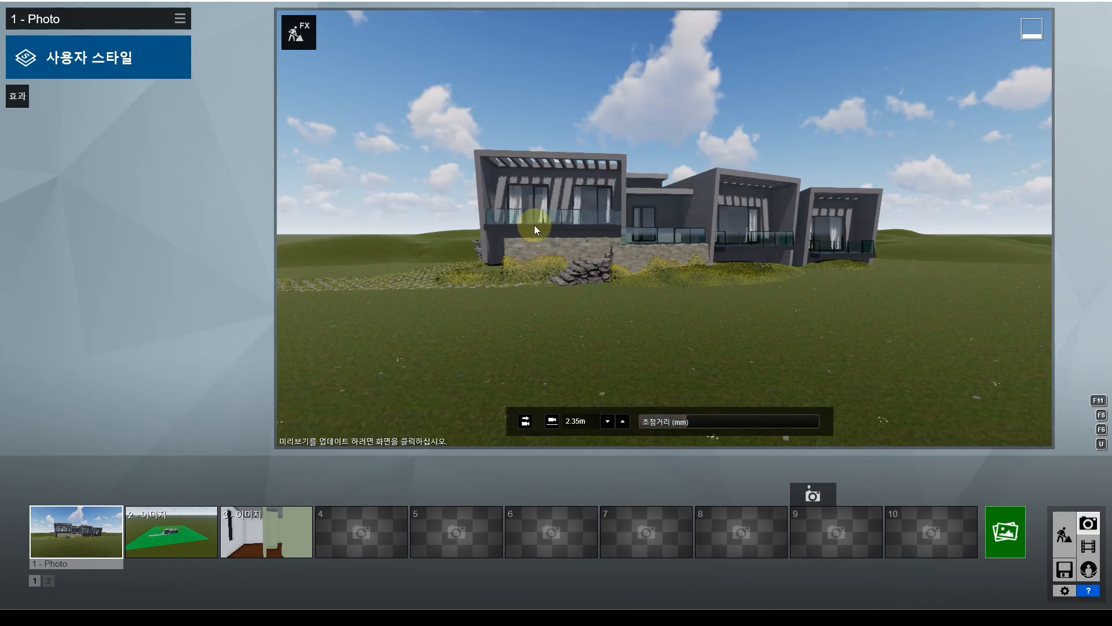